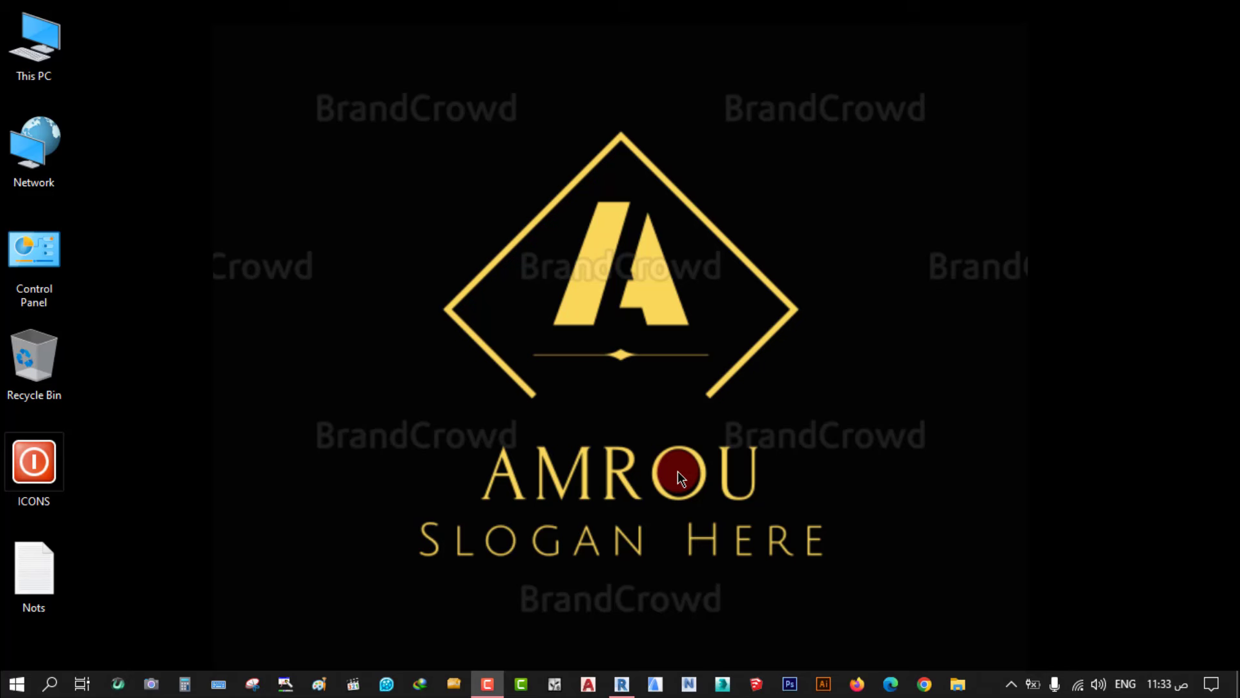
# Step: Browse to lessons folder 22 and drag 'Project - Disgan Option' into Revit
pyautogui.doubleClick(33, 42)
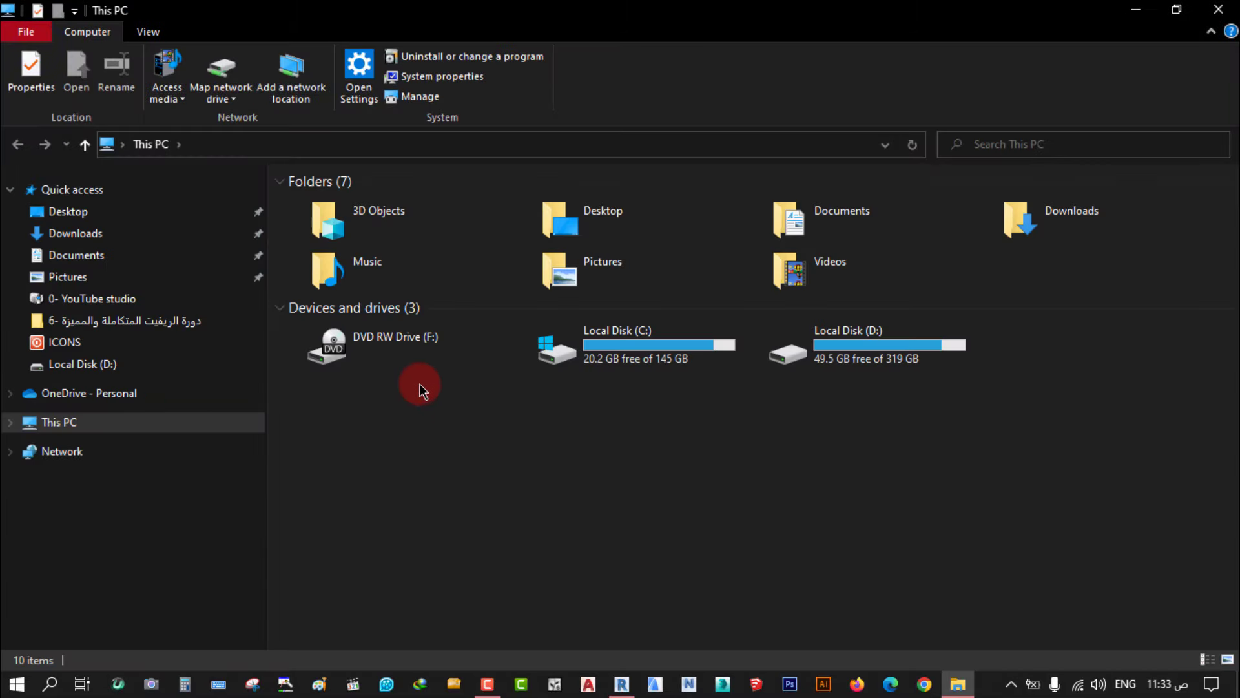
pyautogui.click(172, 328)
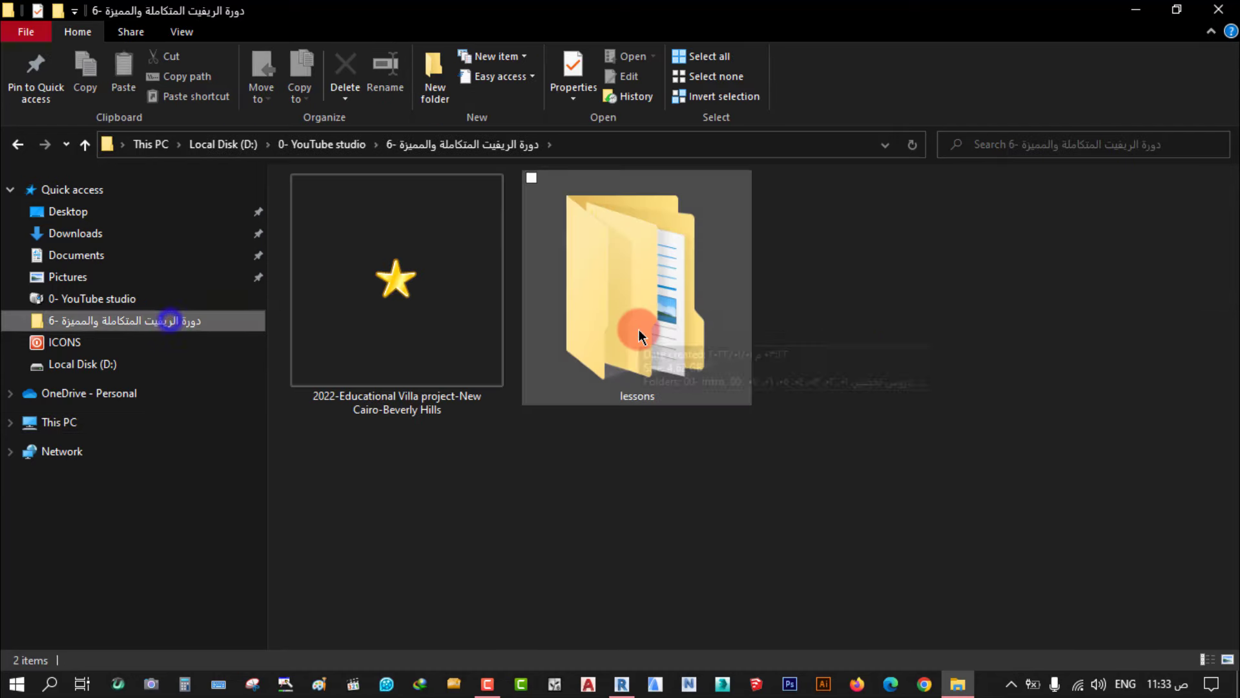
pyautogui.doubleClick(637, 336)
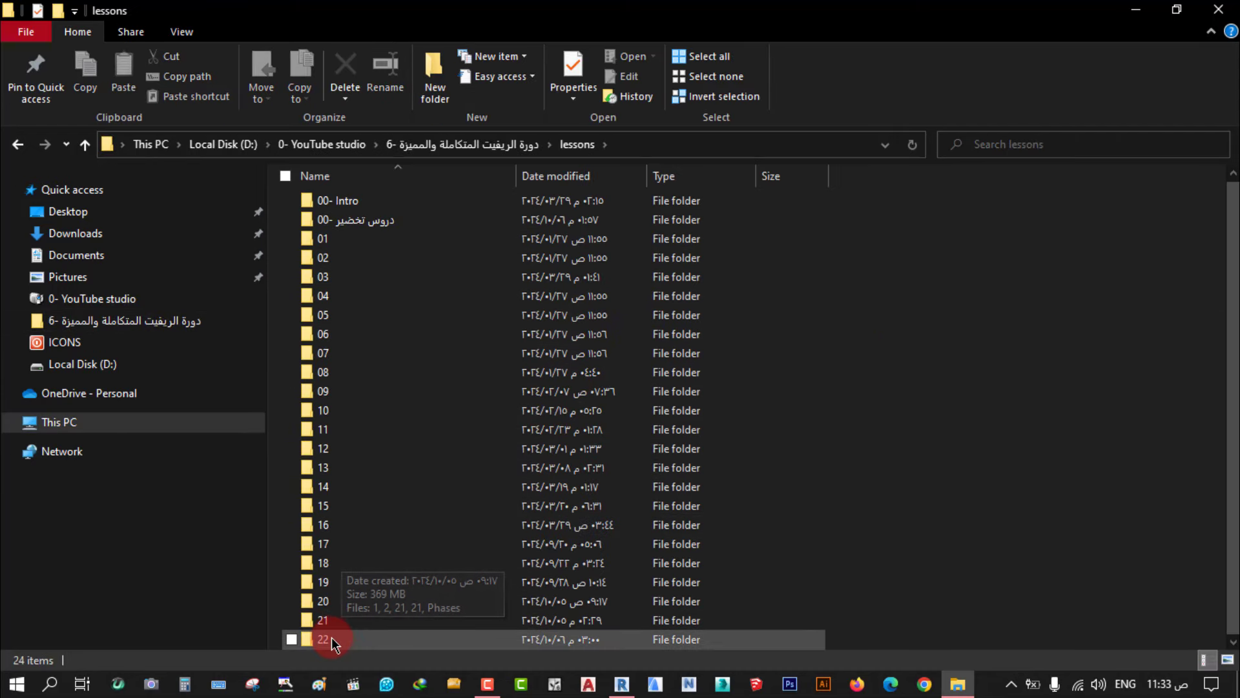
pyautogui.doubleClick(327, 639)
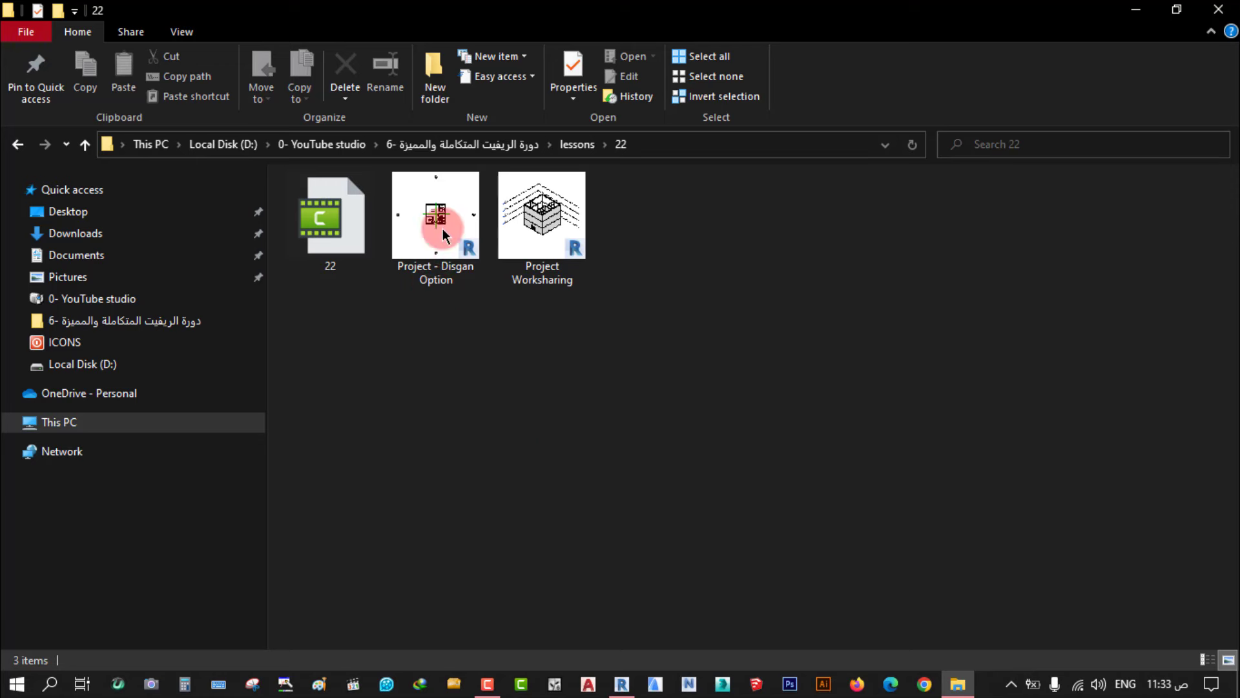
pyautogui.moveTo(446, 272)
pyautogui.mouseDown()
pyautogui.moveTo(620, 689)
pyautogui.moveTo(826, 311)
pyautogui.mouseUp()
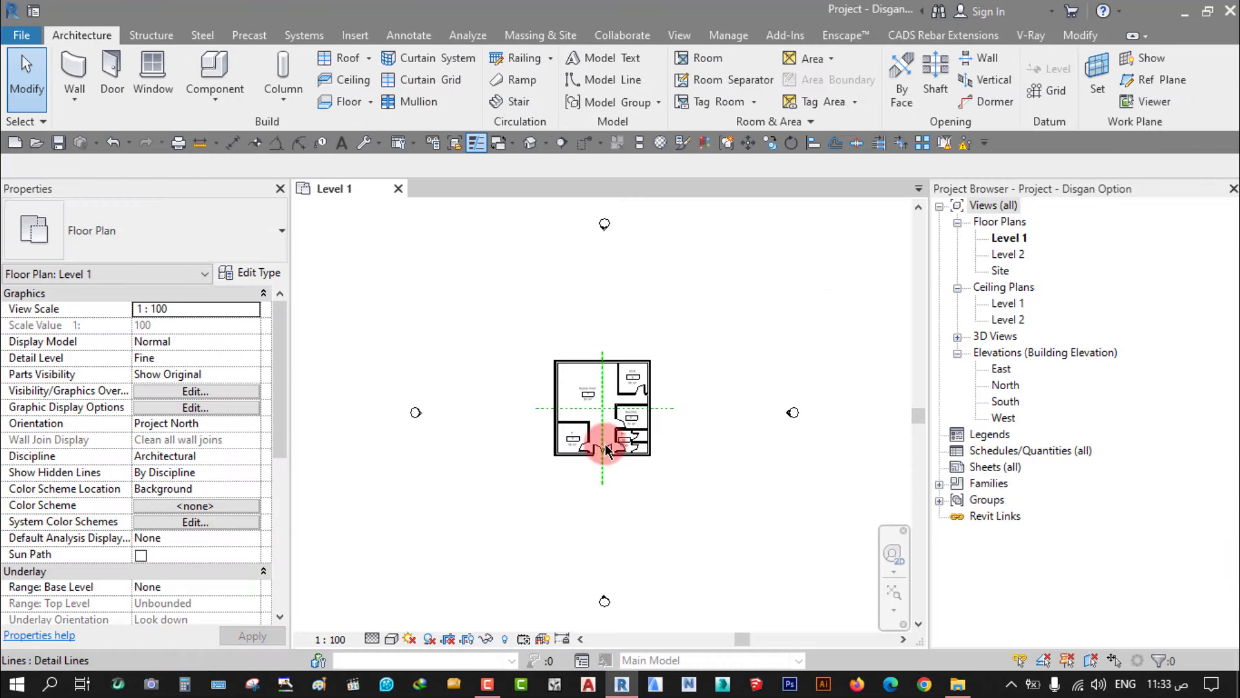
# Step: Zoom and pan around the Level 1 plan to review the Space Area, CEO, Secretary, IT and WC rooms
pyautogui.scroll(4, 590, 438)
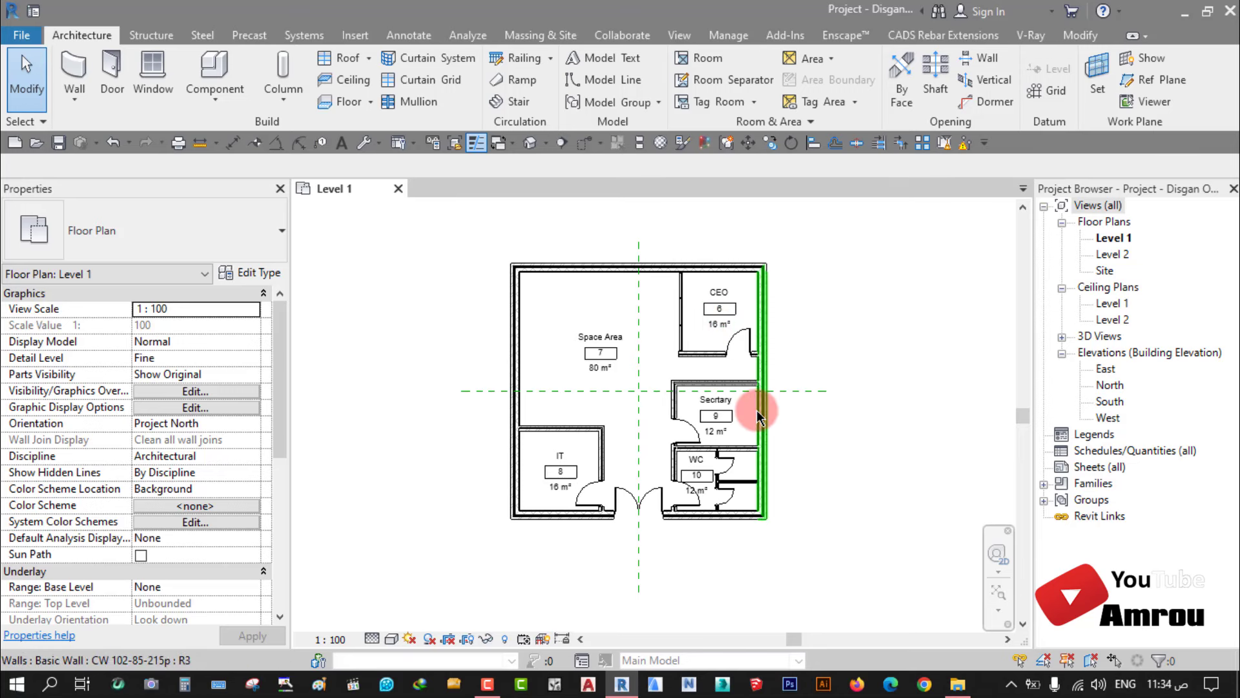
pyautogui.scroll(1, 568, 304)
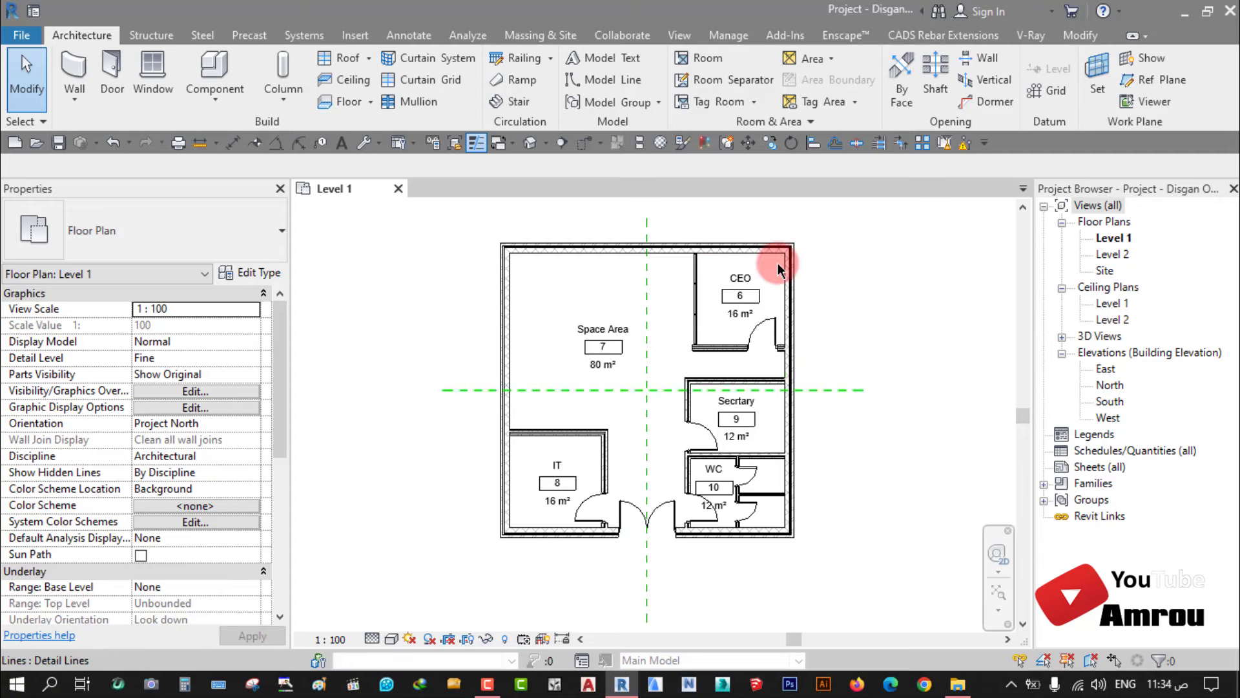
pyautogui.scroll(2, 620, 484)
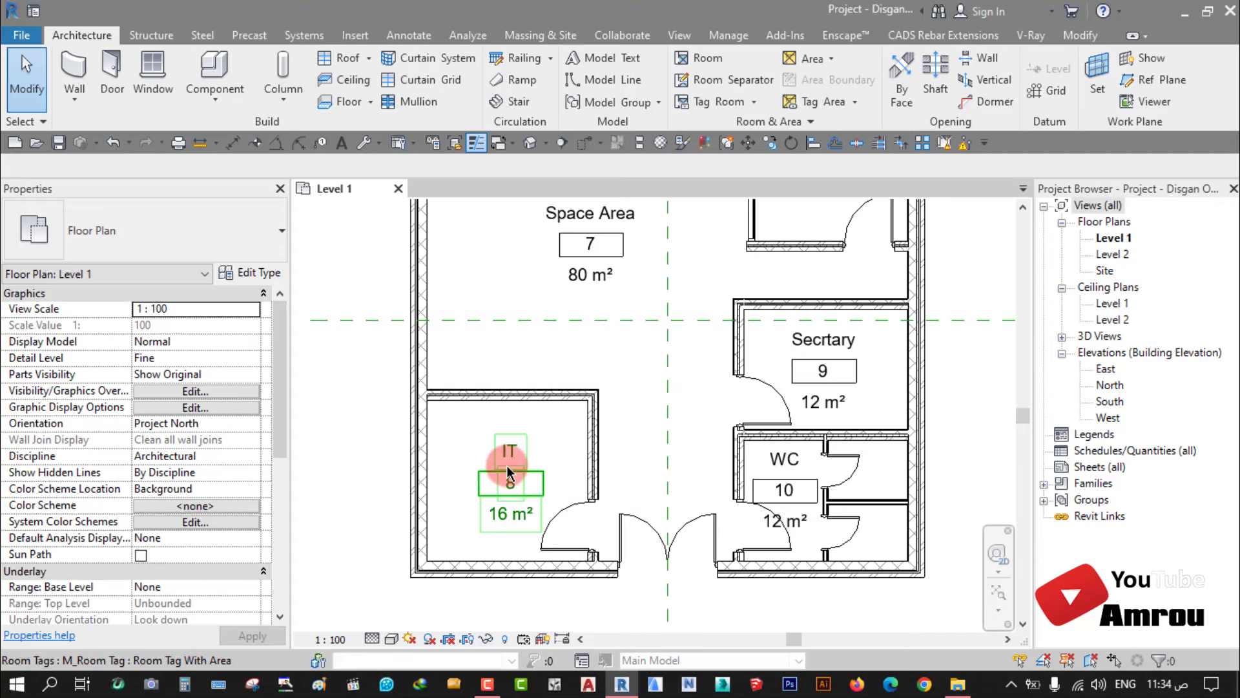
pyautogui.moveTo(831, 359); pyautogui.dragTo(815, 452, button='middle')
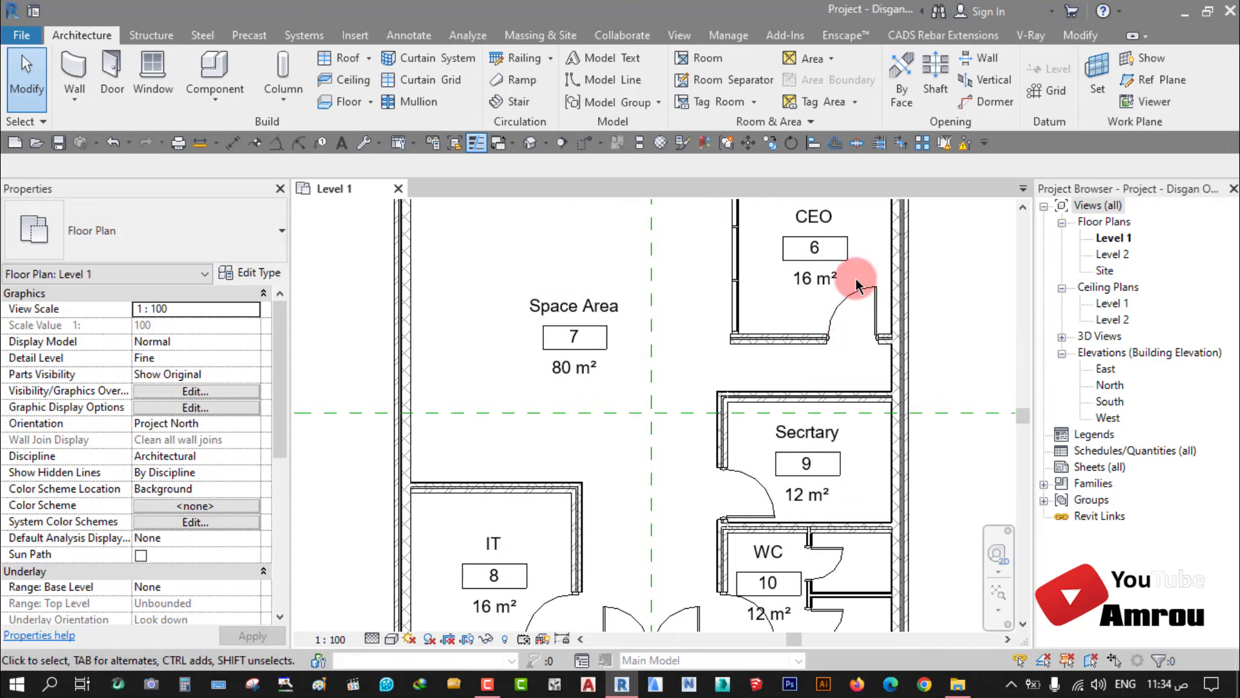
pyautogui.scroll(-2, 769, 353)
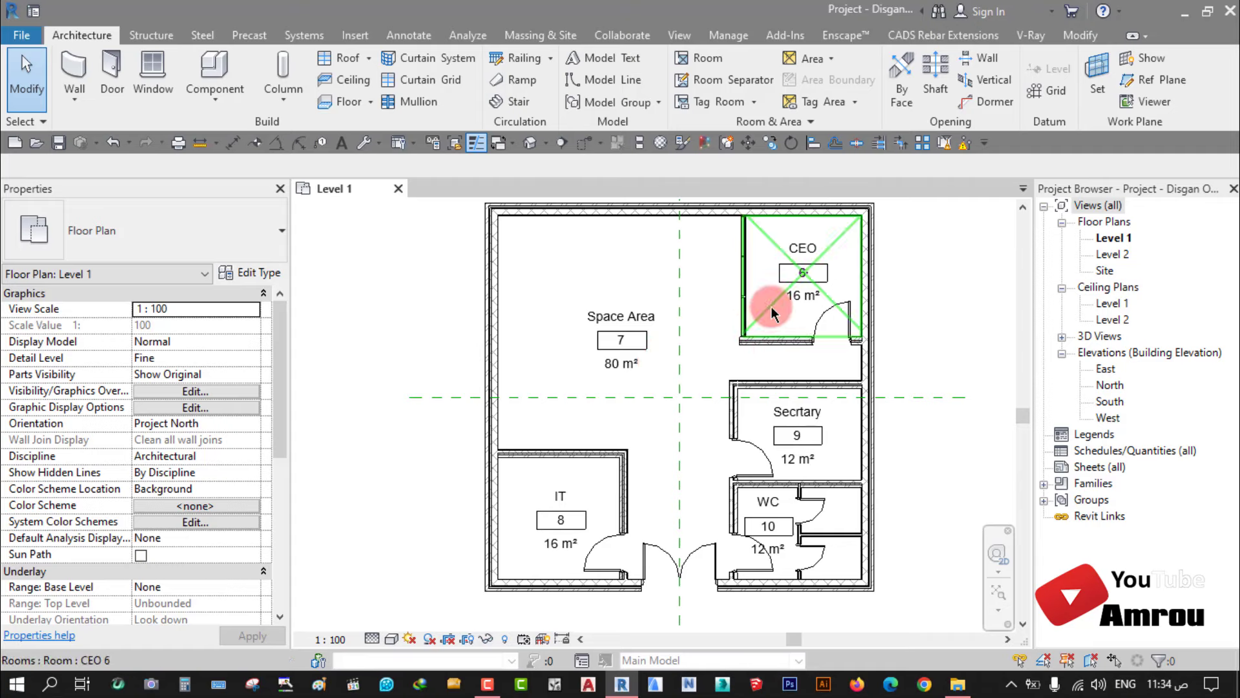
pyautogui.scroll(-1, 672, 388)
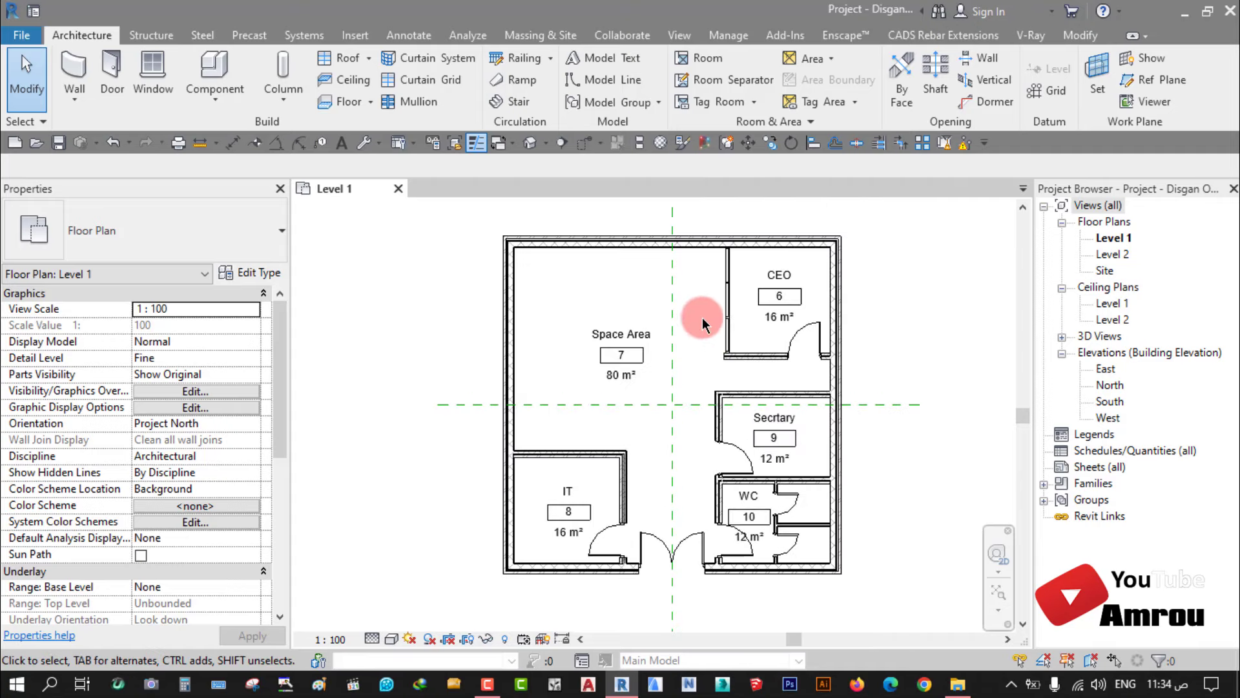
pyautogui.scroll(2, 703, 357)
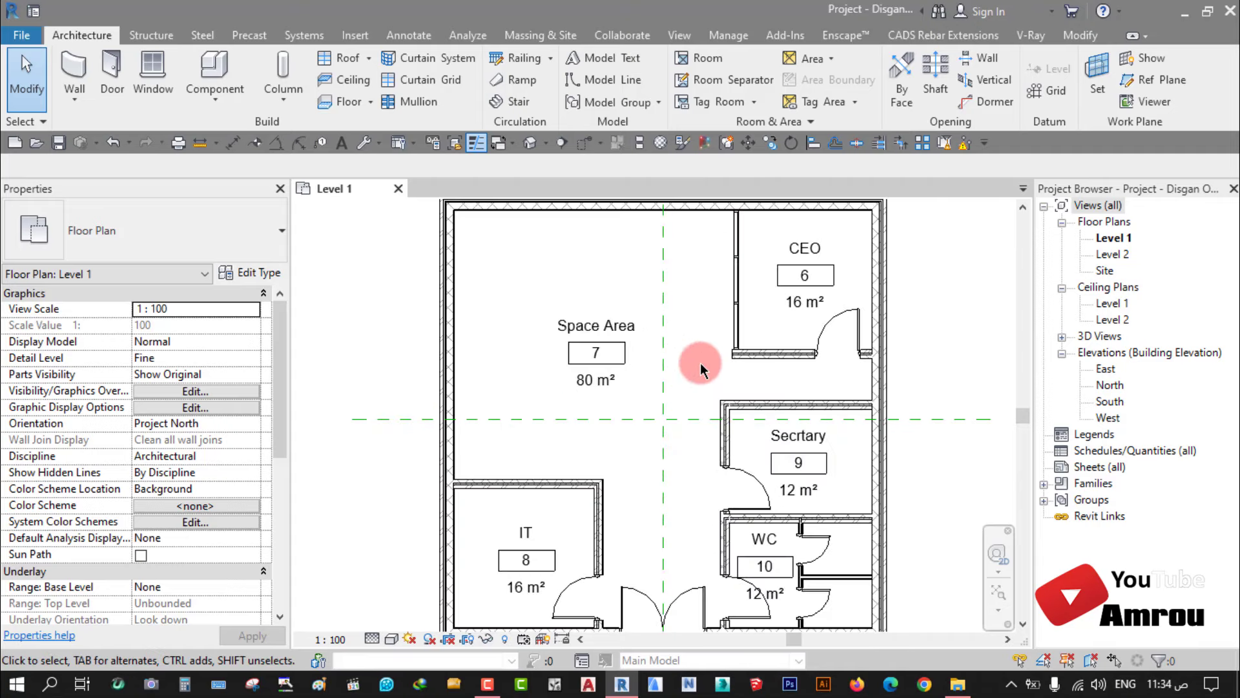
pyautogui.scroll(-1, 700, 362)
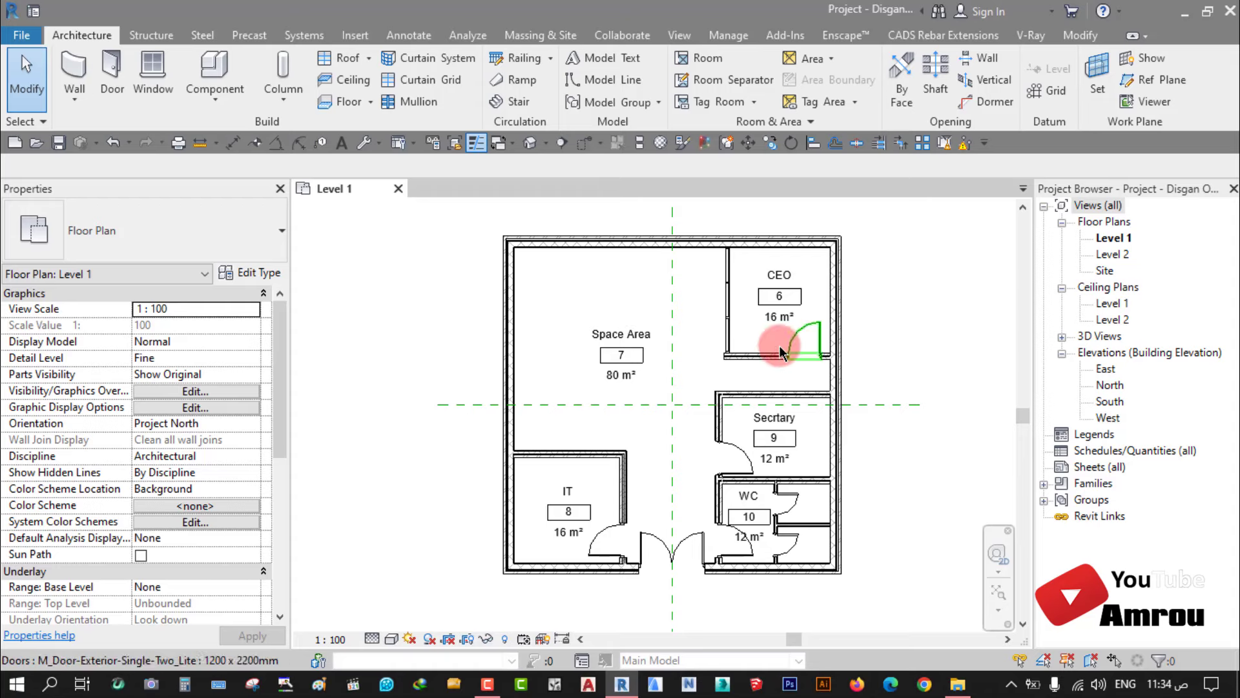
pyautogui.scroll(3, 640, 464)
pyautogui.scroll(-3, 599, 470)
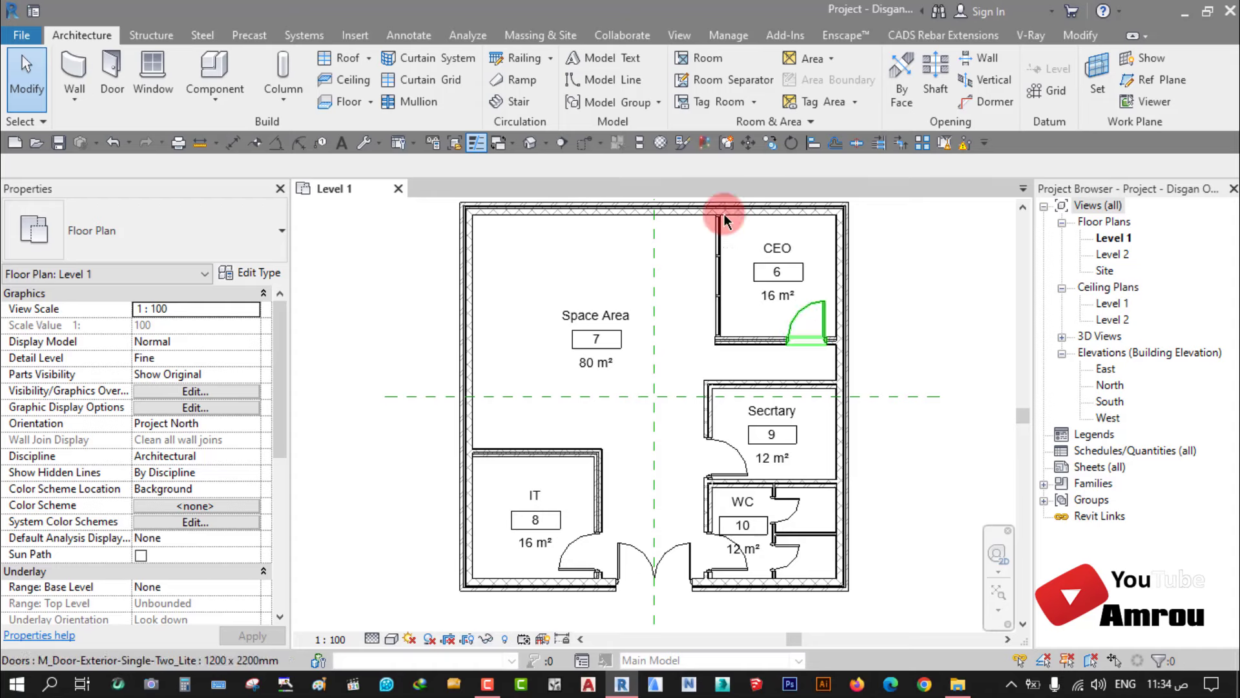
pyautogui.scroll(-1, 669, 384)
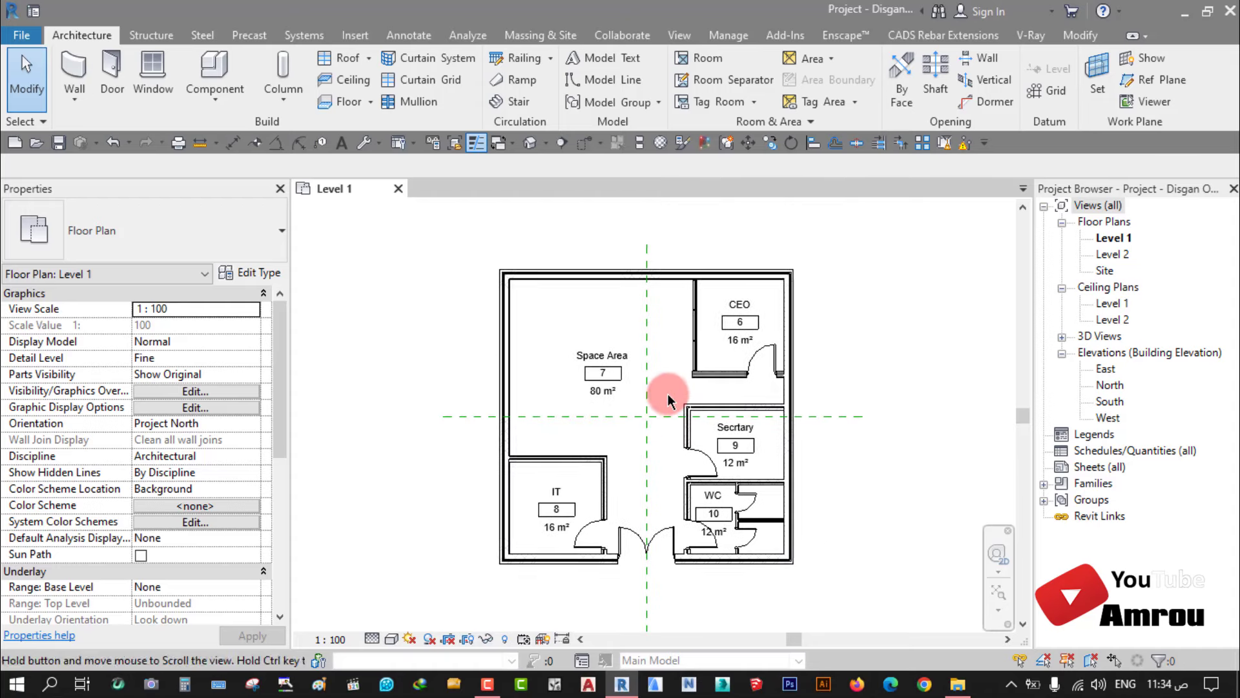
pyautogui.scroll(2, 659, 401)
pyautogui.scroll(1, 673, 457)
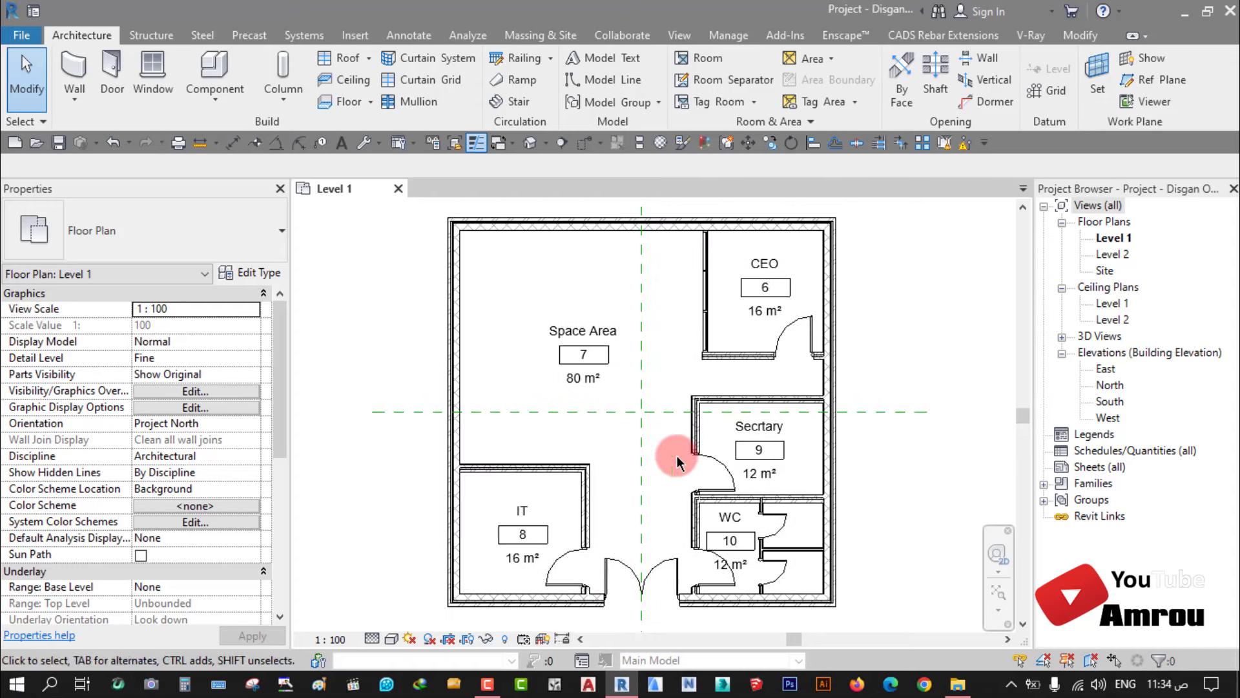
pyautogui.click(583, 659)
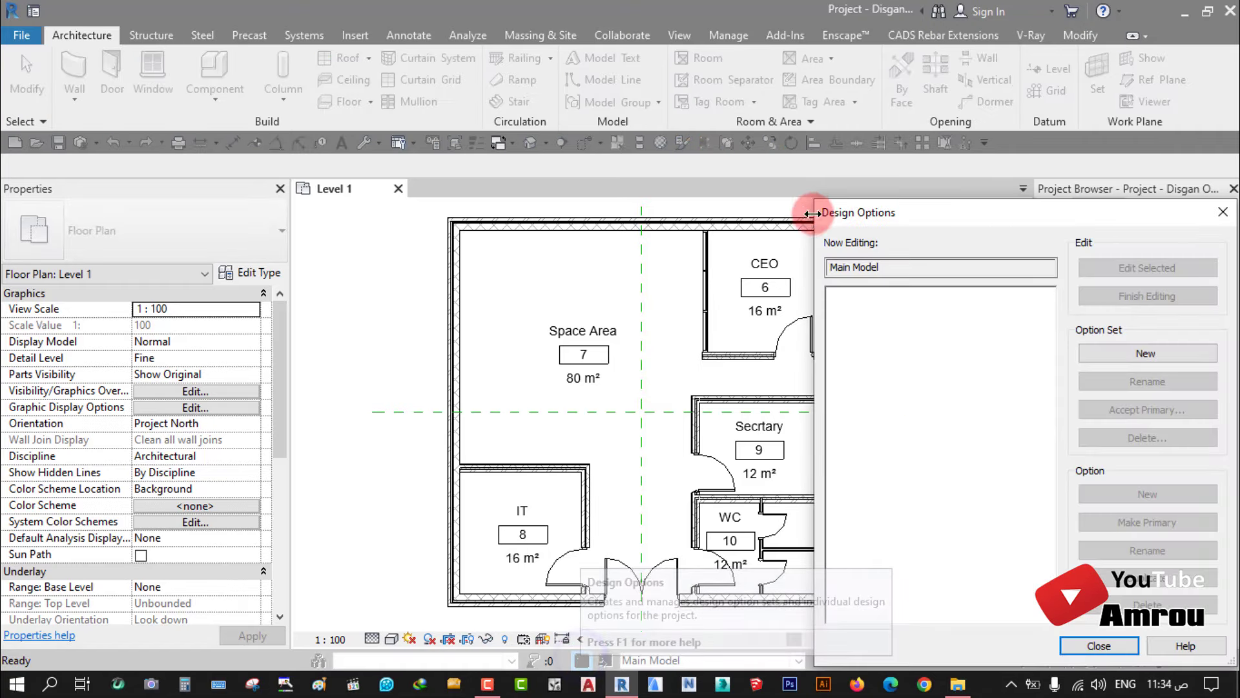
pyautogui.moveTo(894, 211); pyautogui.dragTo(141, 123)
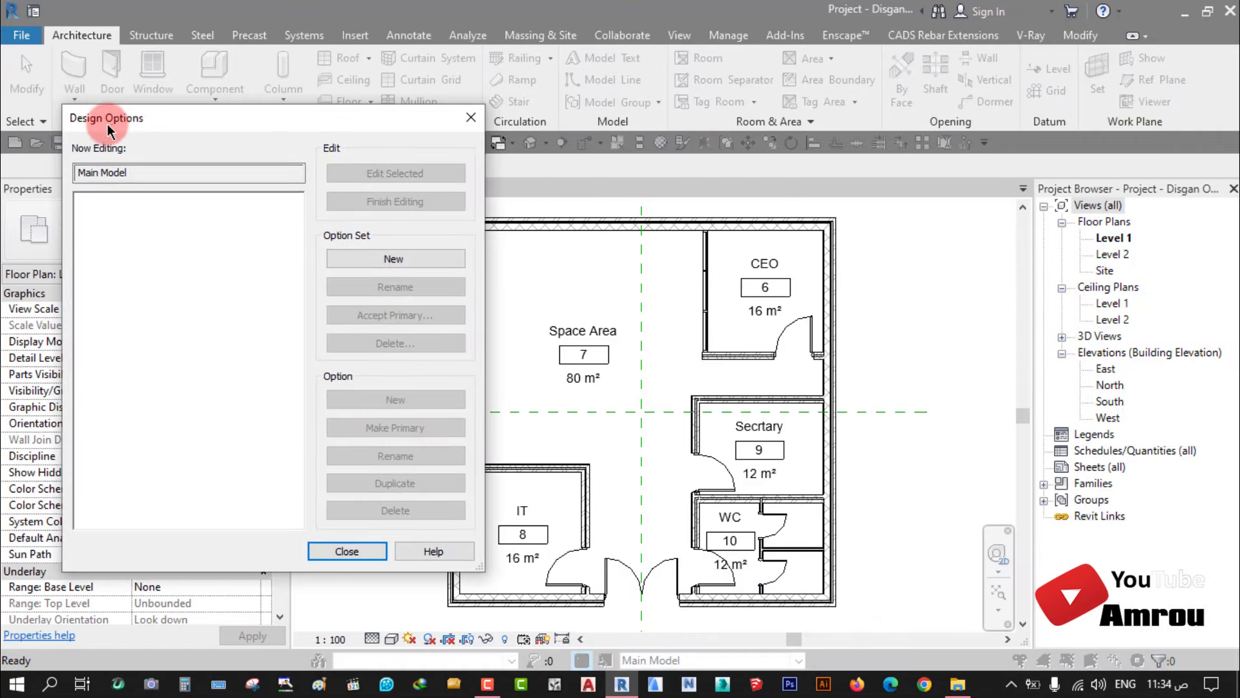
pyautogui.click(348, 278)
pyautogui.click(225, 222)
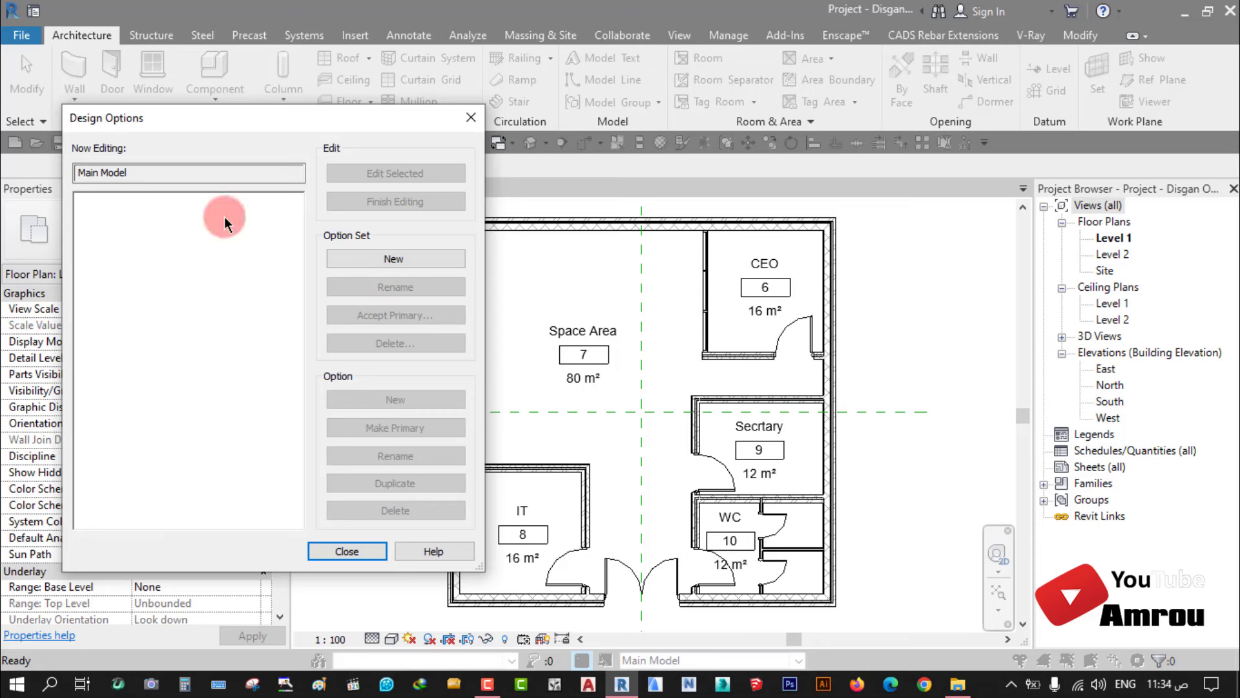
pyautogui.click(468, 122)
pyautogui.click(342, 305)
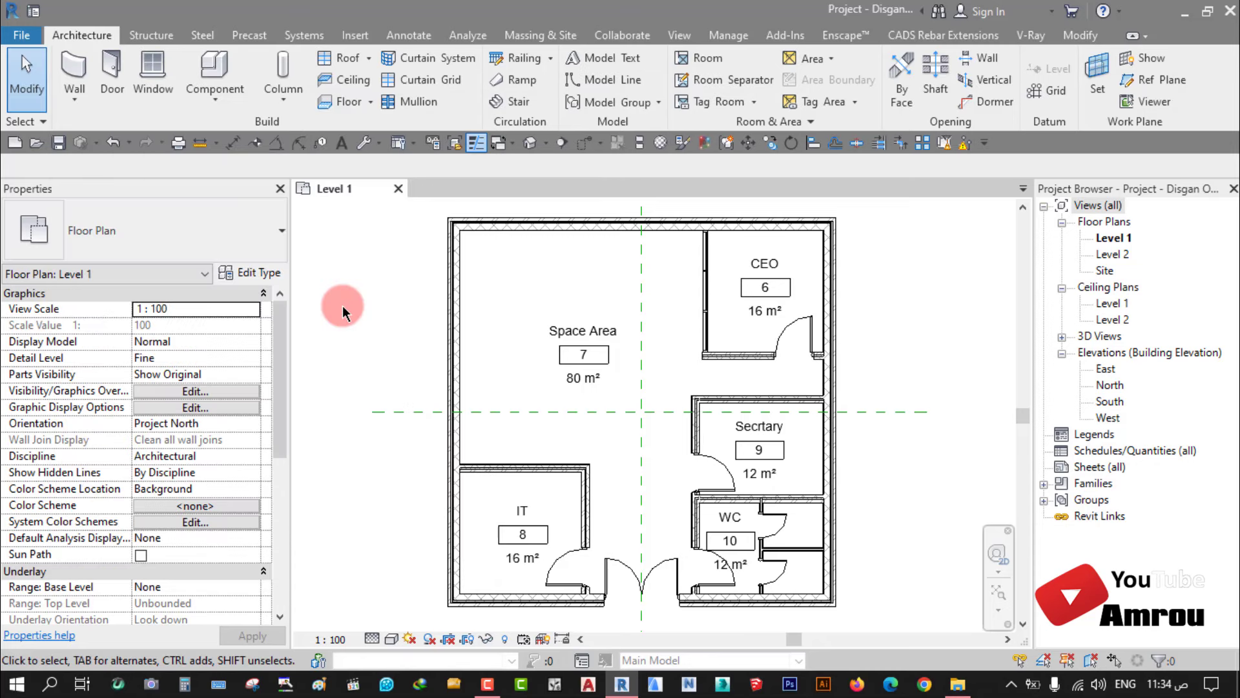
pyautogui.click(729, 35)
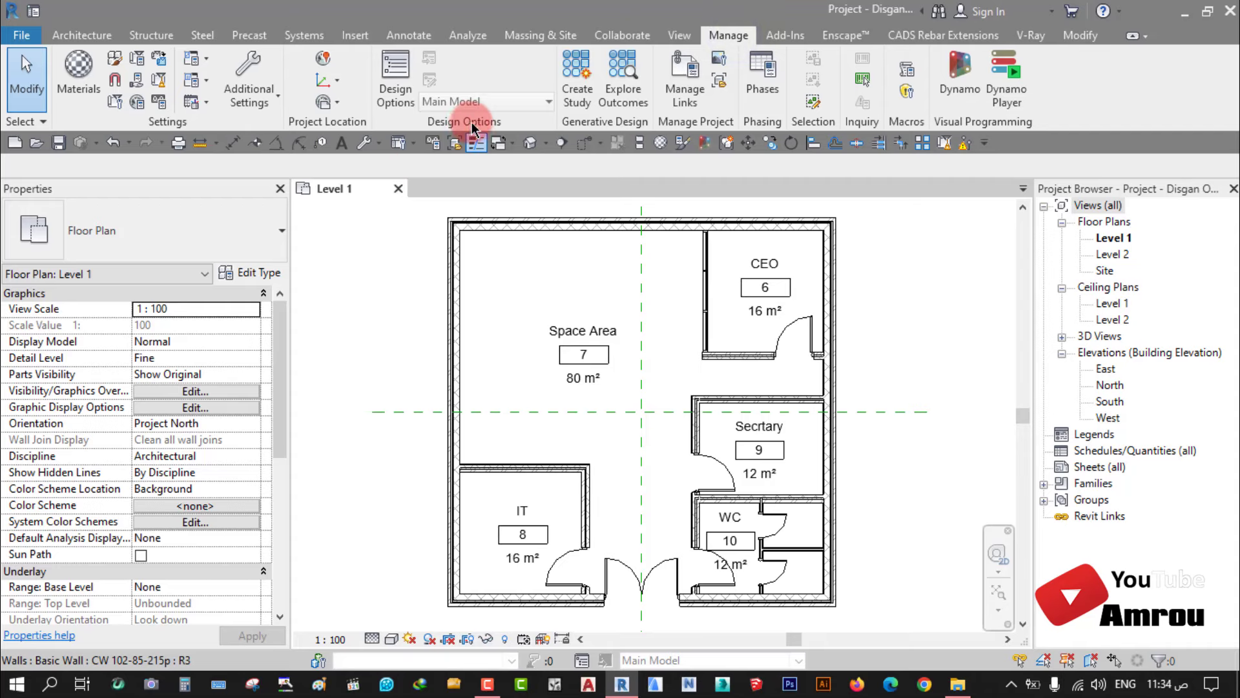
pyautogui.click(390, 78)
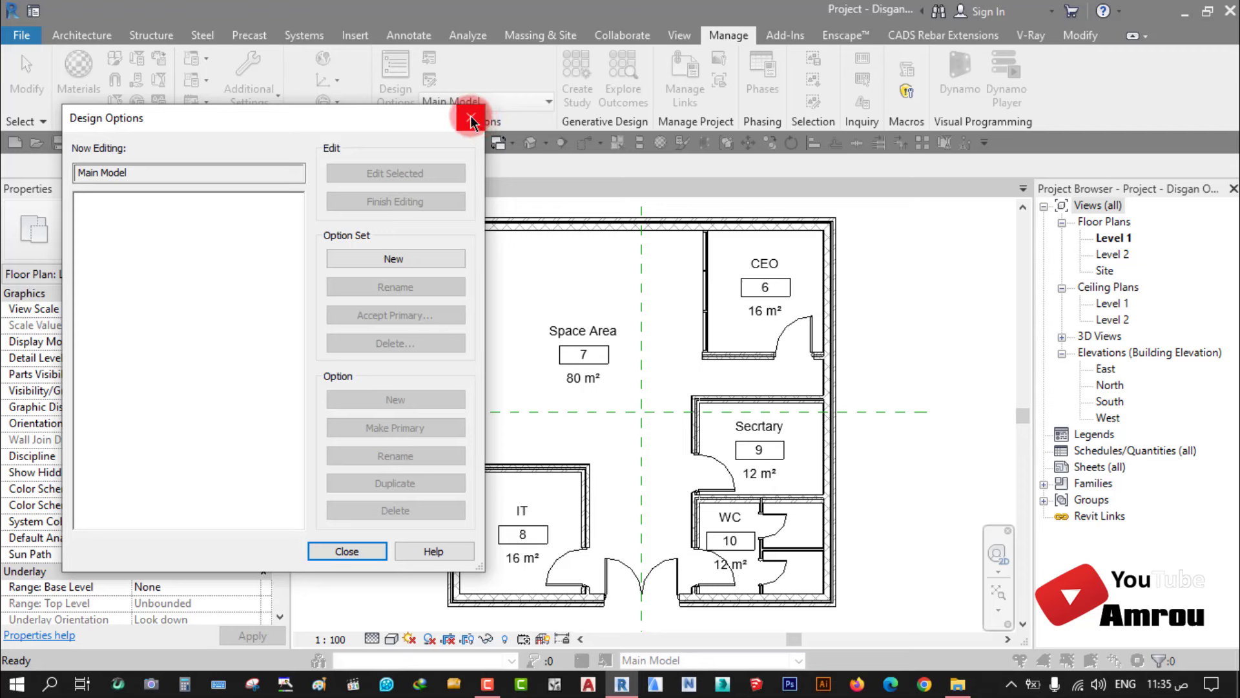
pyautogui.click(472, 122)
# Step: Zoom in and out over the Level 1 office plan
pyautogui.scroll(-1, 513, 371)
pyautogui.scroll(-2, 513, 371)
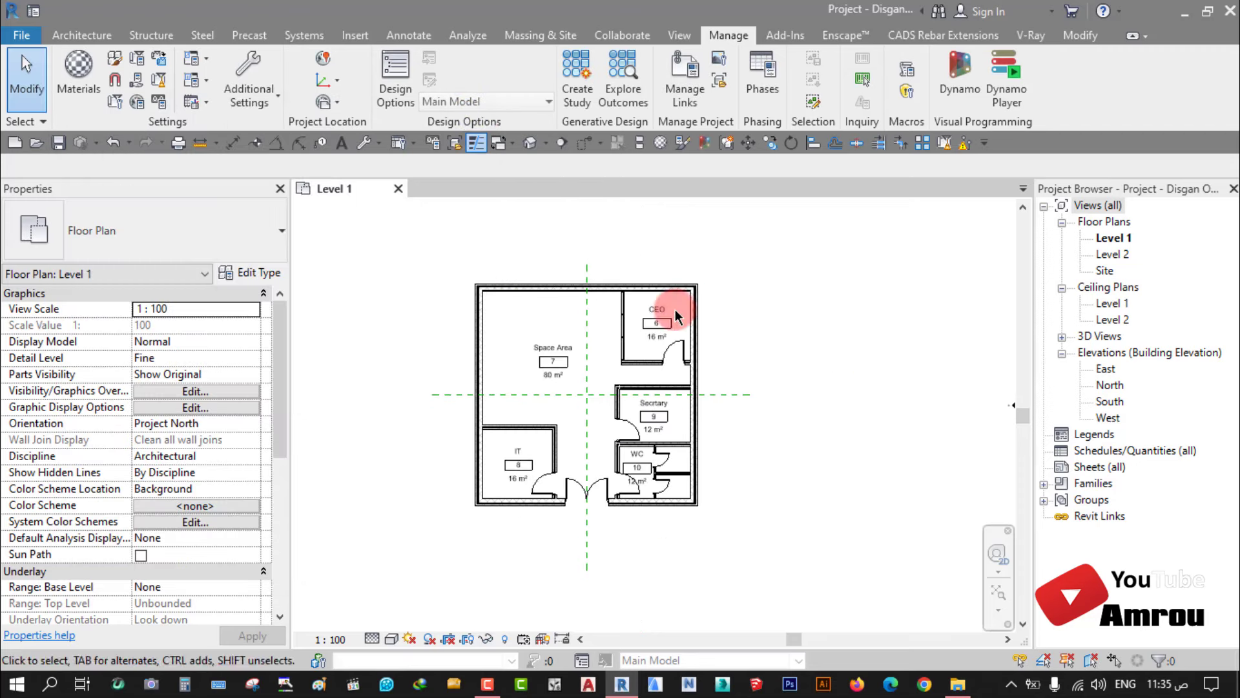
pyautogui.scroll(-2, 541, 361)
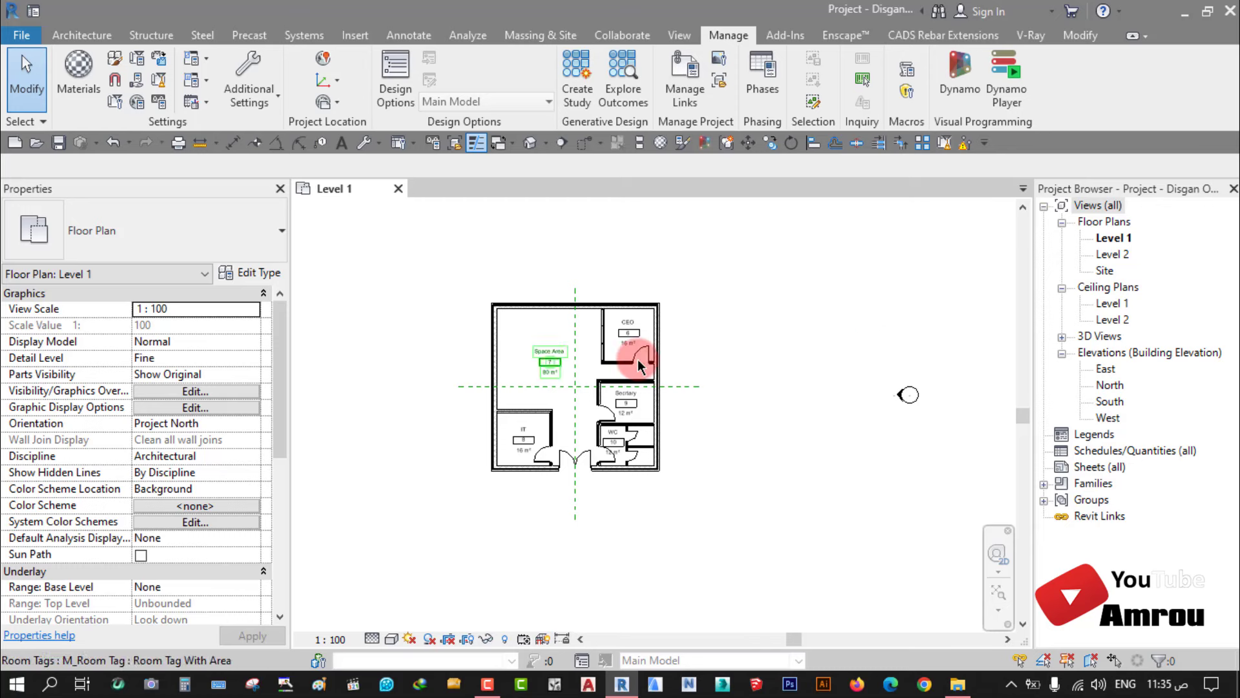
pyautogui.scroll(3, 590, 462)
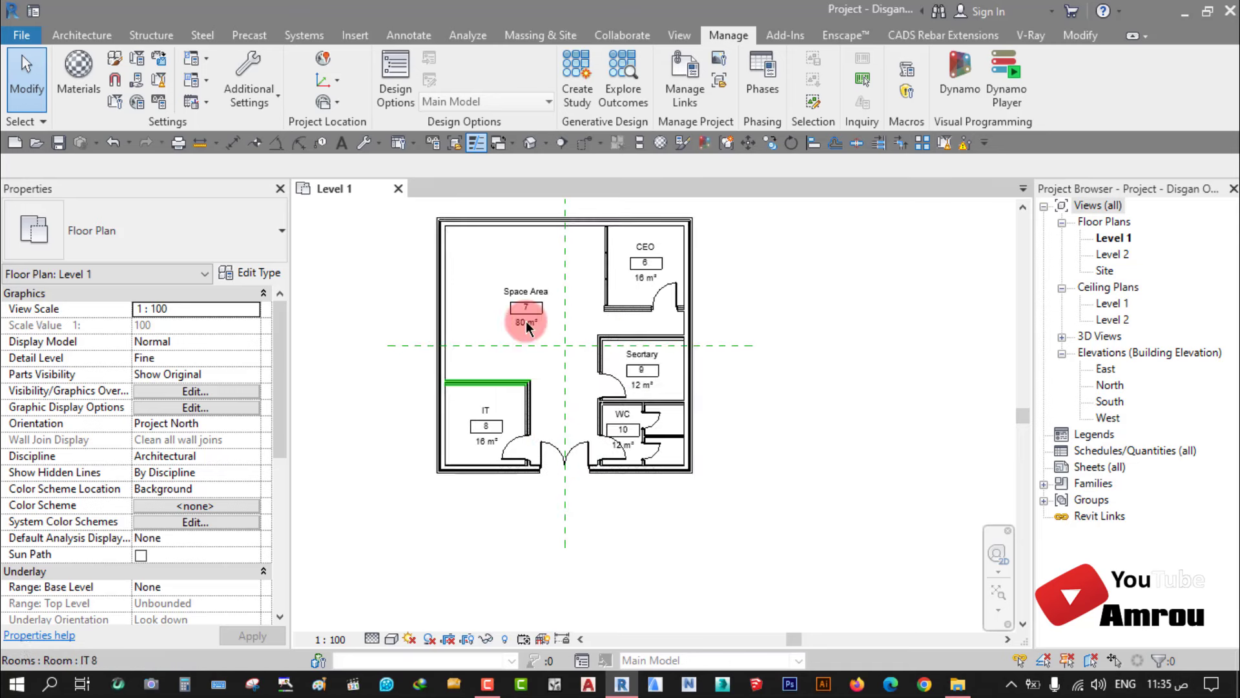
pyautogui.scroll(-2, 601, 354)
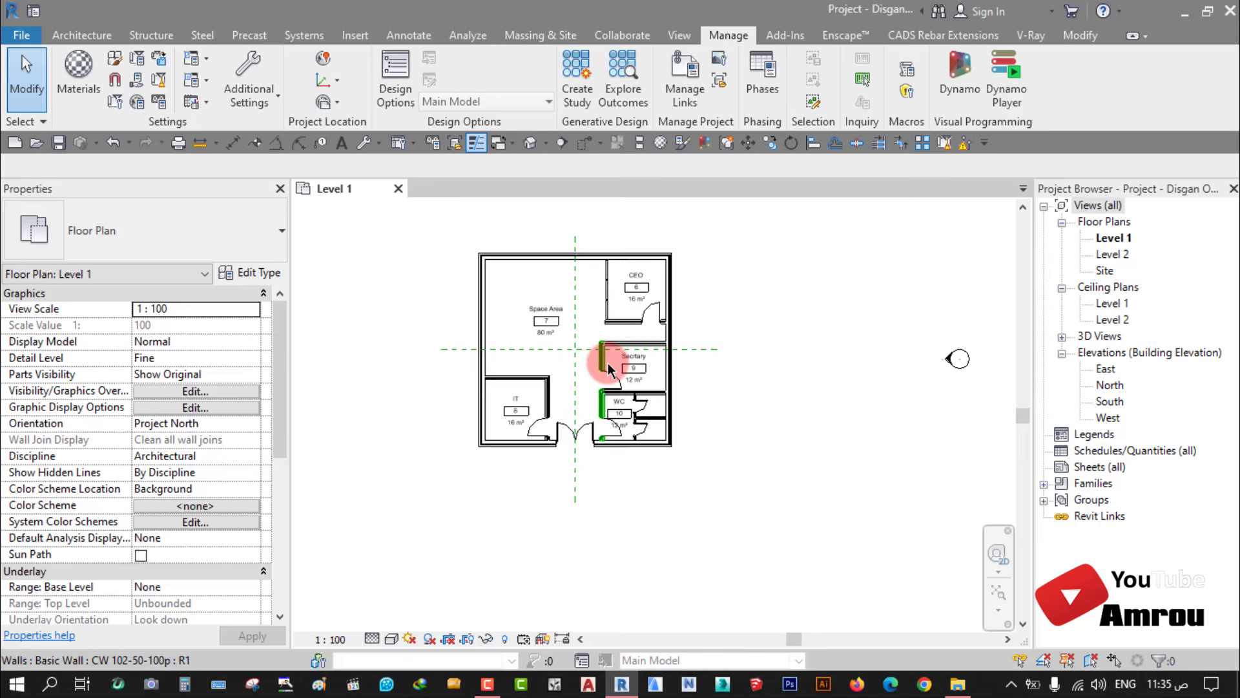
pyautogui.scroll(2, 581, 371)
# Step: Pan to recentre the building, then switch to the lesson 22 folder in File Explorer
pyautogui.moveTo(584, 320); pyautogui.dragTo(558, 356, button='middle')
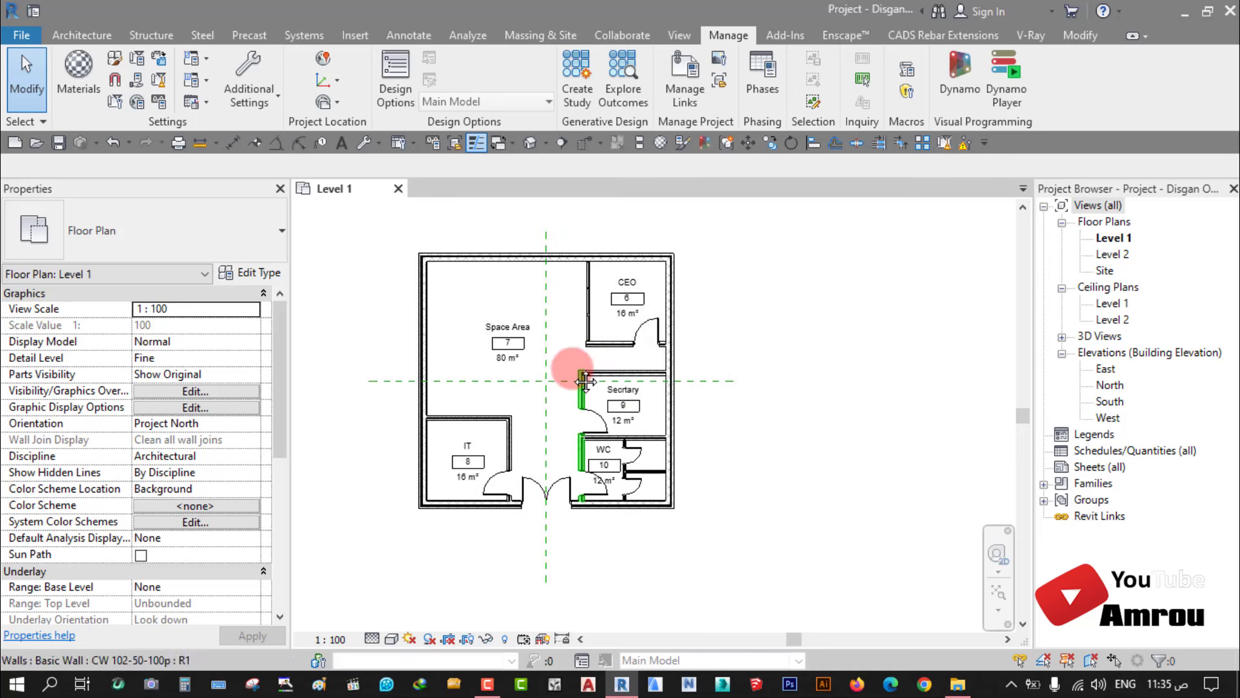
pyautogui.scroll(1, 527, 392)
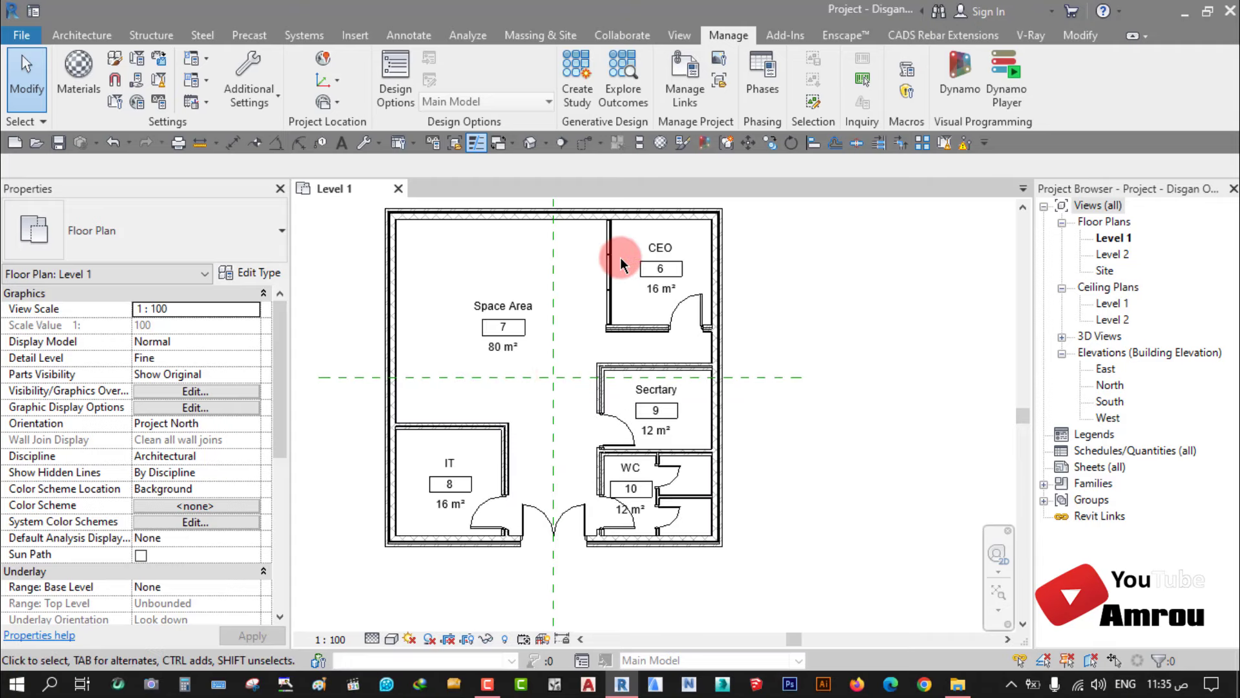
pyautogui.scroll(1, 615, 350)
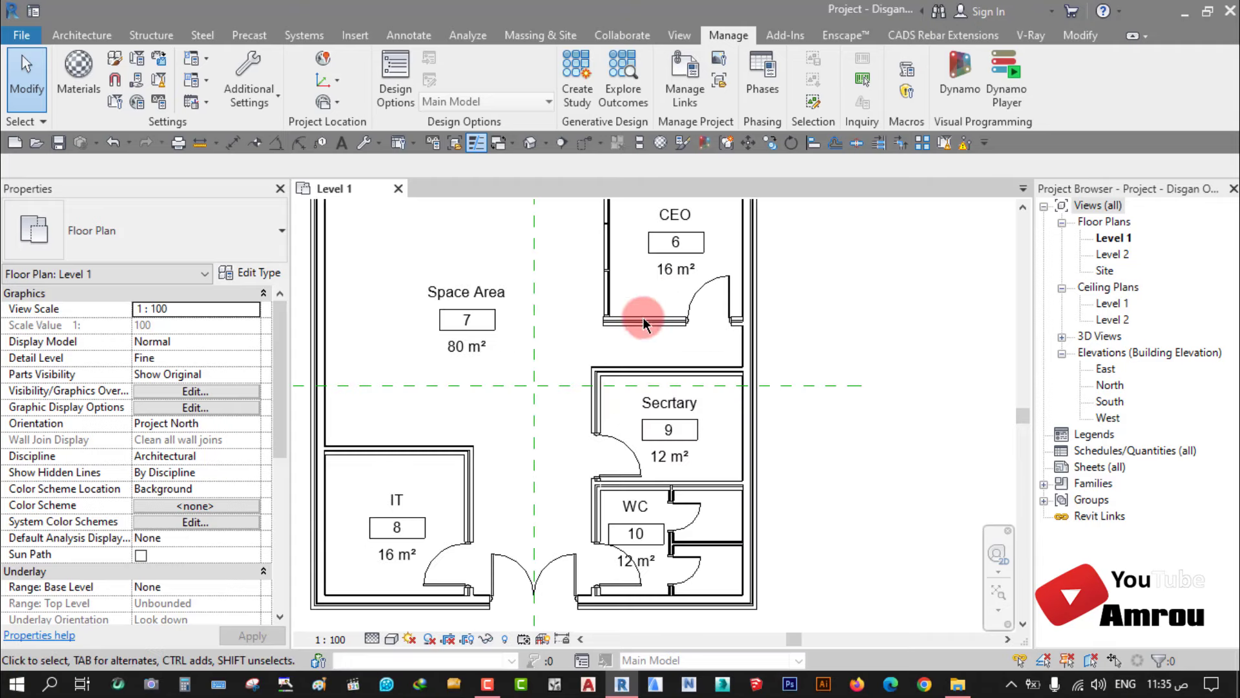
pyautogui.moveTo(642, 317); pyautogui.dragTo(599, 390, button='middle')
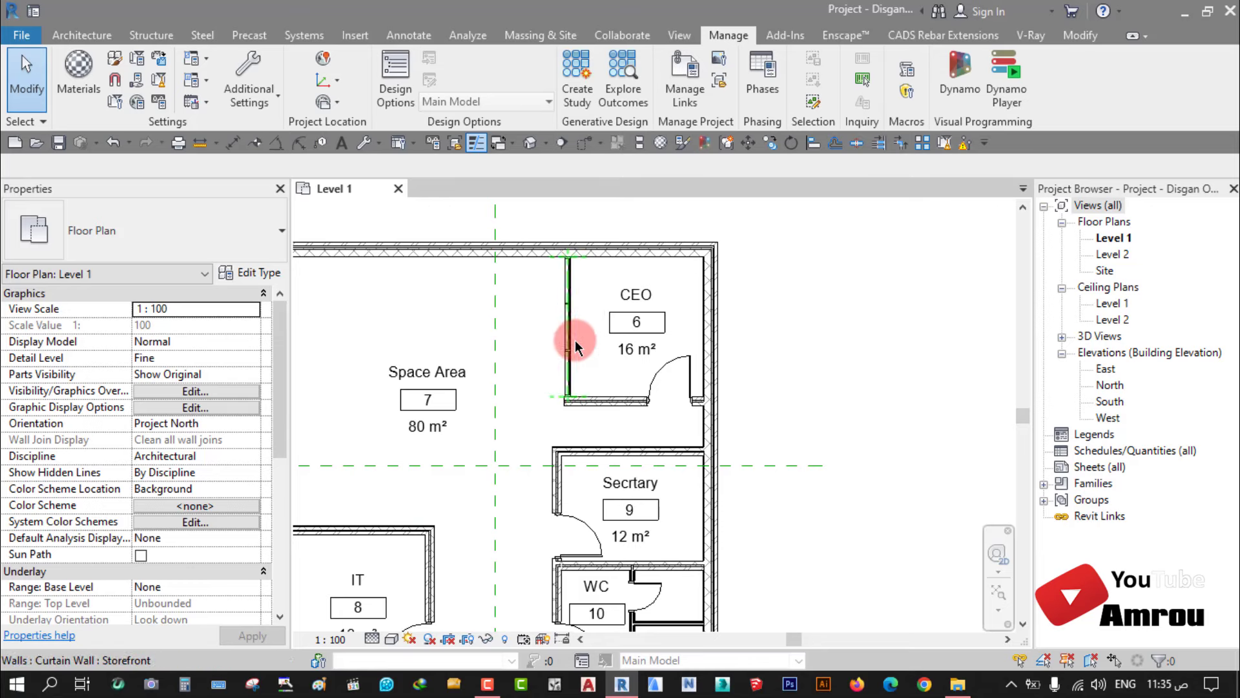
pyautogui.scroll(-1, 573, 338)
pyautogui.moveTo(544, 391); pyautogui.dragTo(596, 390, button='middle')
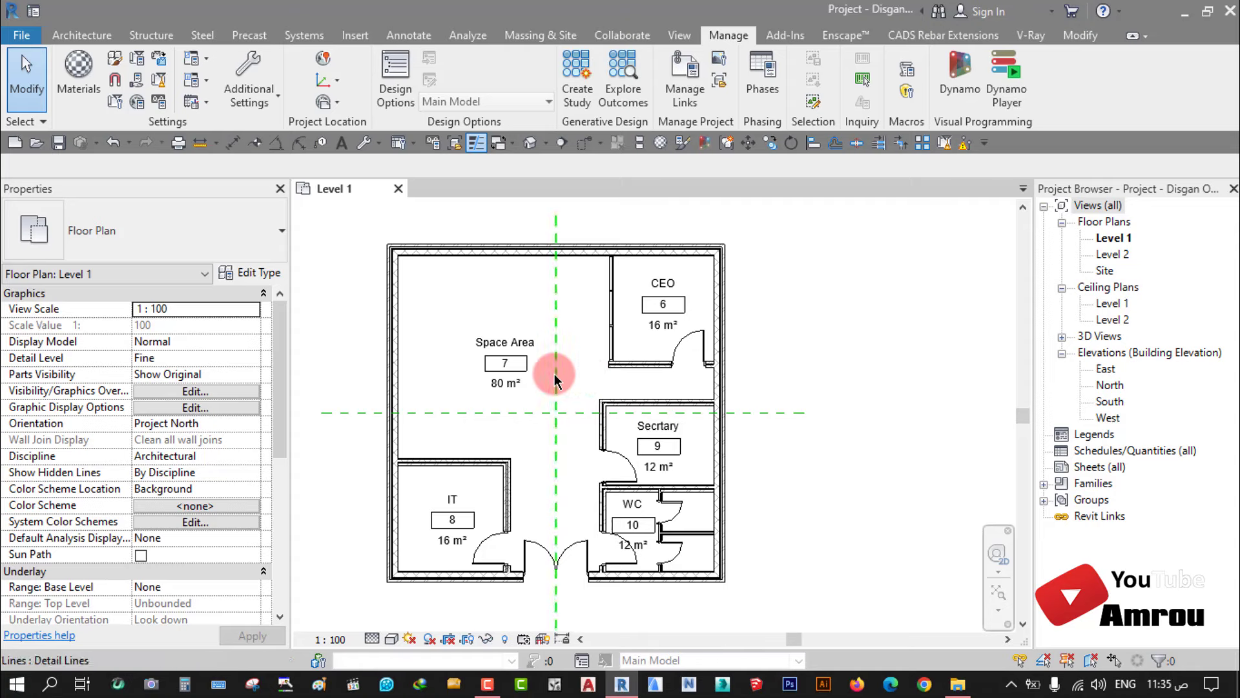
pyautogui.click(957, 684)
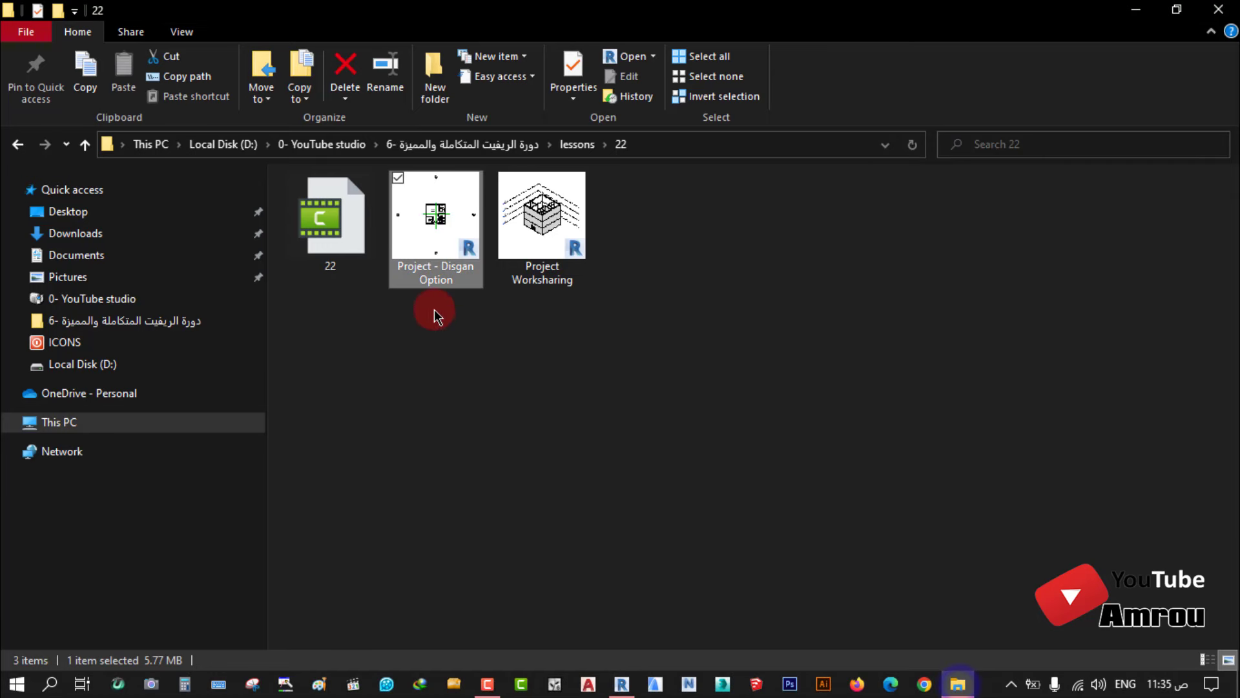
# Step: Open 7-Design Options.PNG in Photos and zoom in to read it
pyautogui.click(469, 144)
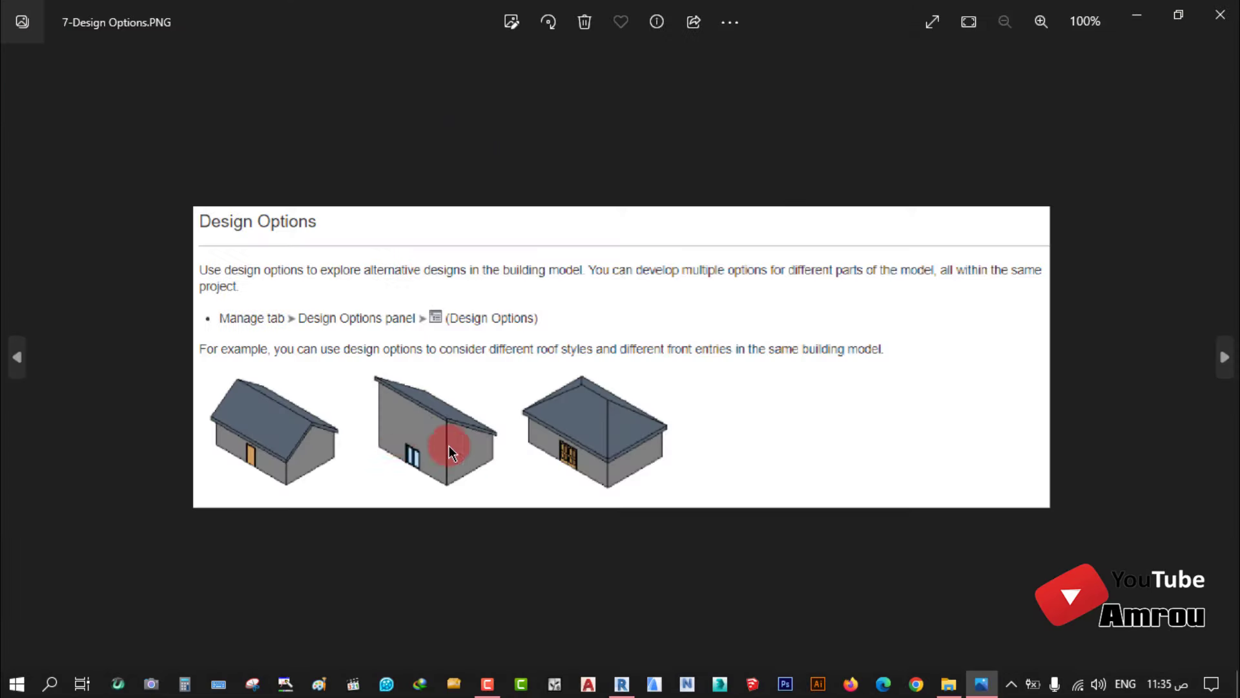
pyautogui.scroll(2, 443, 443)
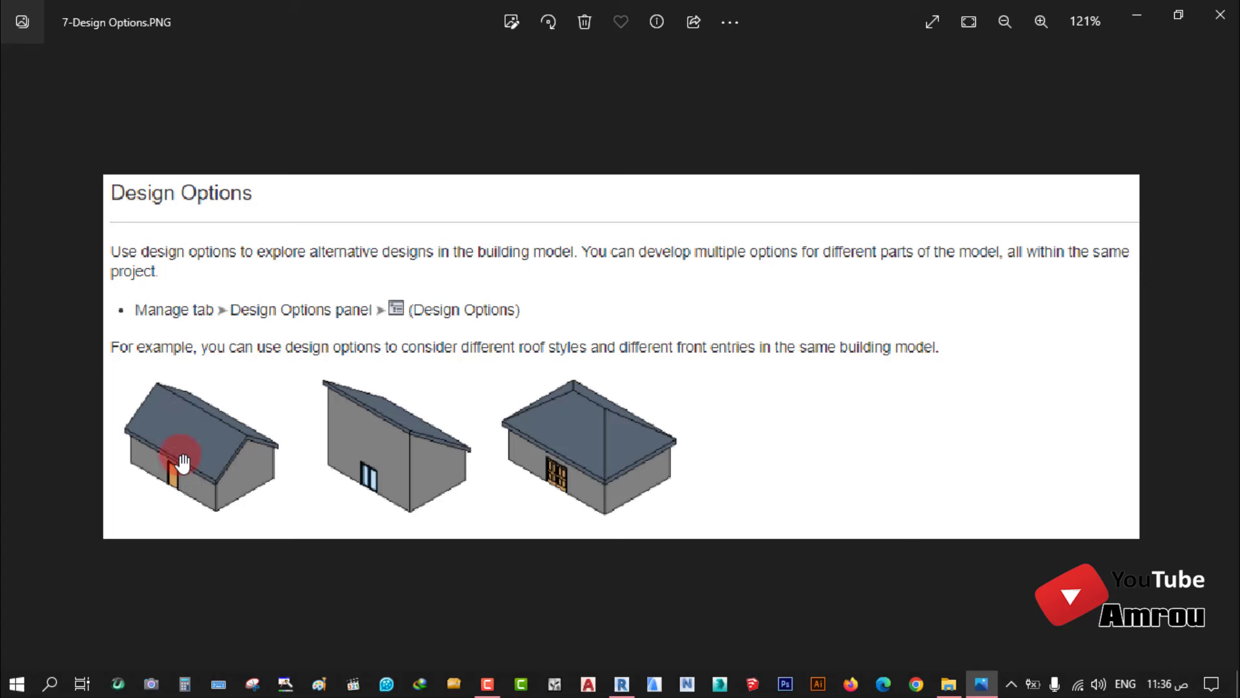
pyautogui.scroll(1, 182, 461)
pyautogui.scroll(1, 169, 463)
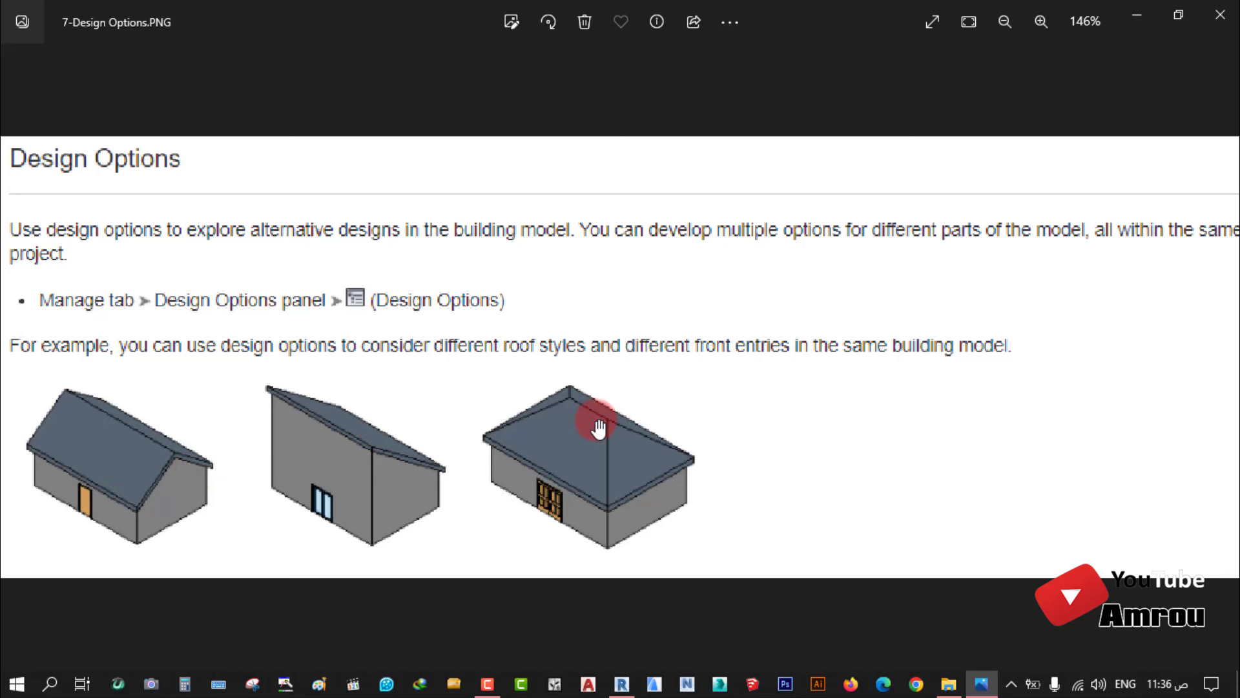
pyautogui.scroll(-2, 581, 411)
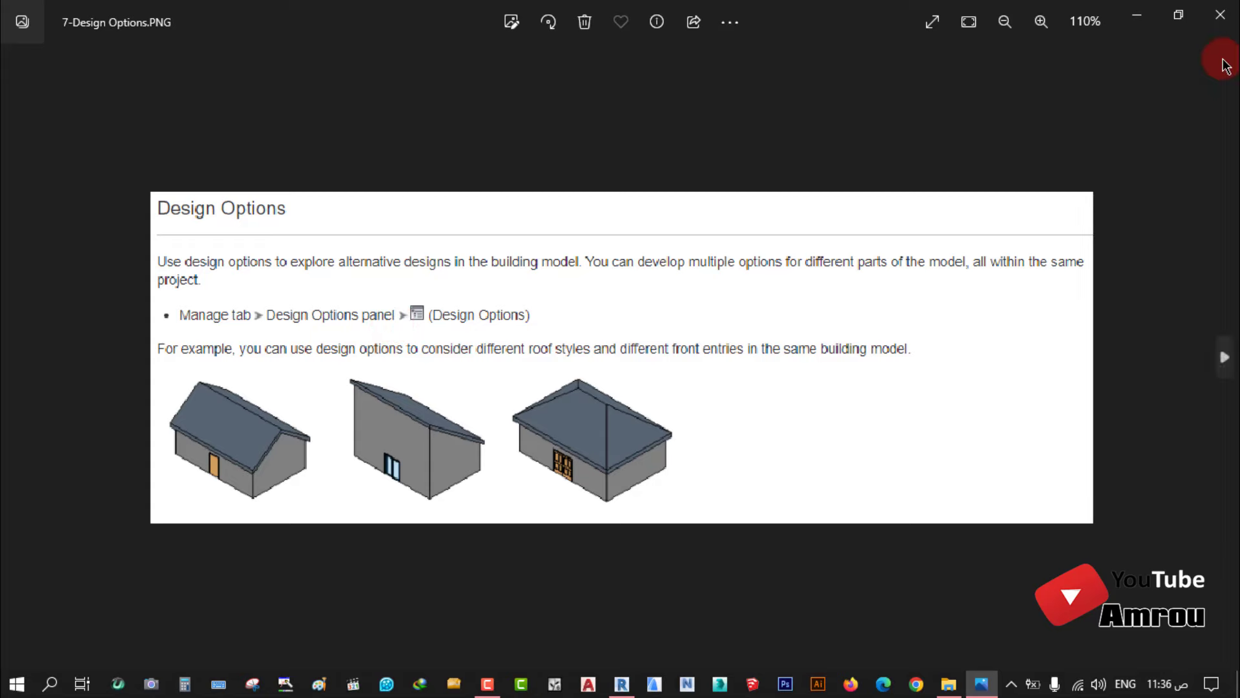
# Step: Close the reference image and recentre the Level 1 plan in Revit
pyautogui.click(1221, 14)
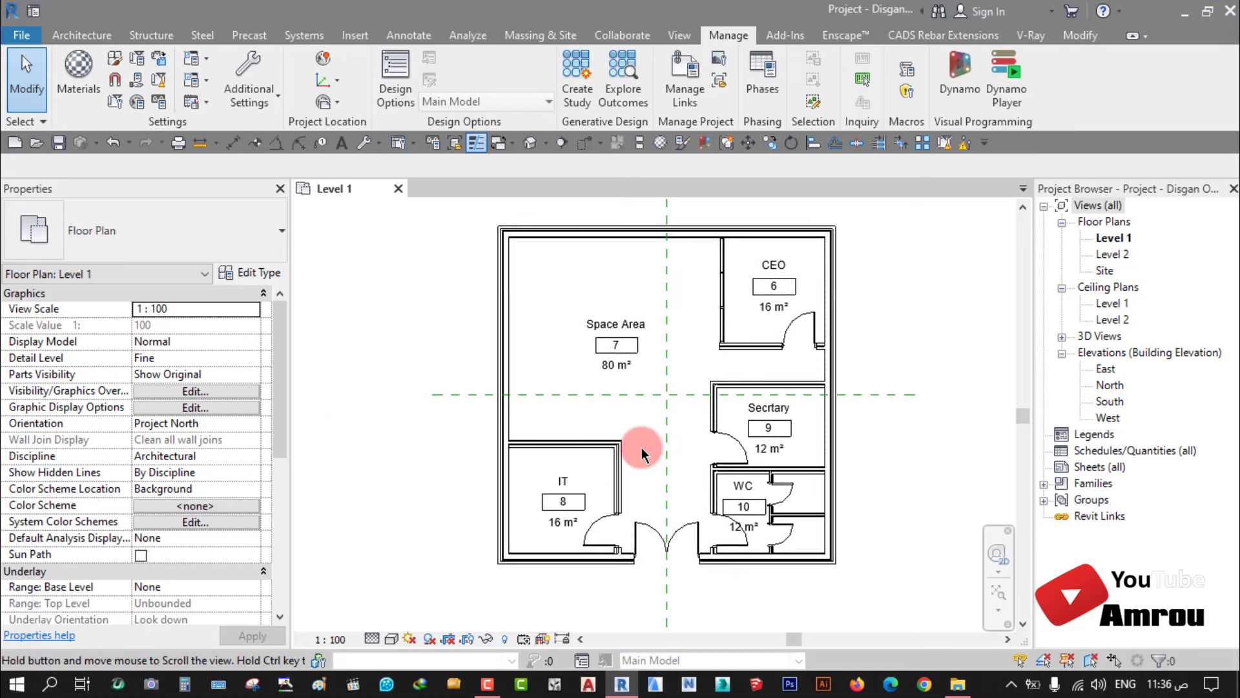
pyautogui.scroll(-2, 576, 349)
pyautogui.moveTo(576, 349); pyautogui.dragTo(573, 443, button='middle')
pyautogui.scroll(3, 646, 359)
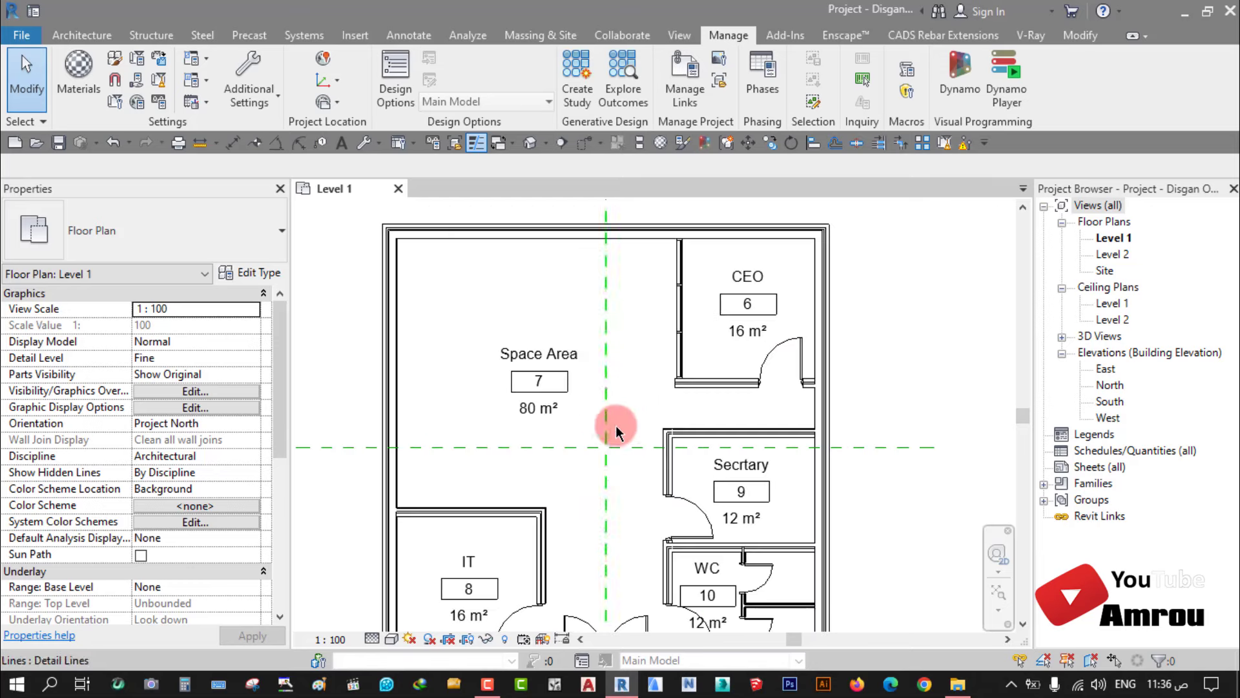
pyautogui.scroll(-2, 569, 338)
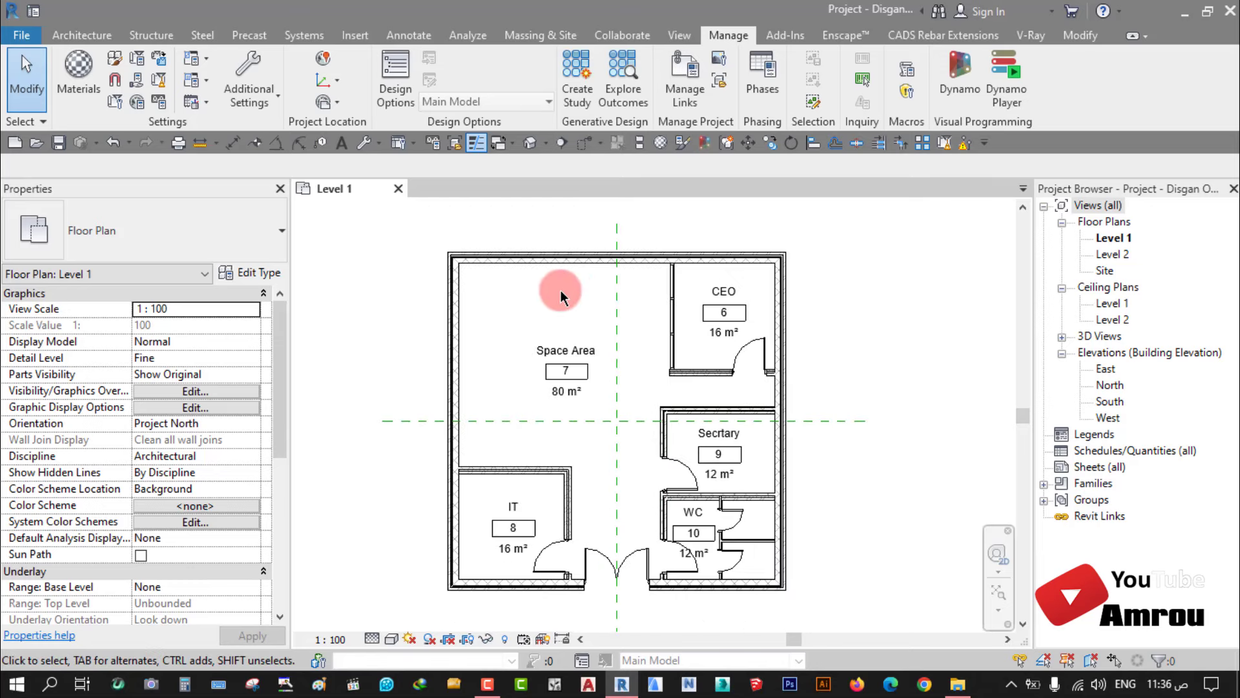
# Step: Box-select the whole plan and filter the selection down to a single category
pyautogui.click(607, 331)
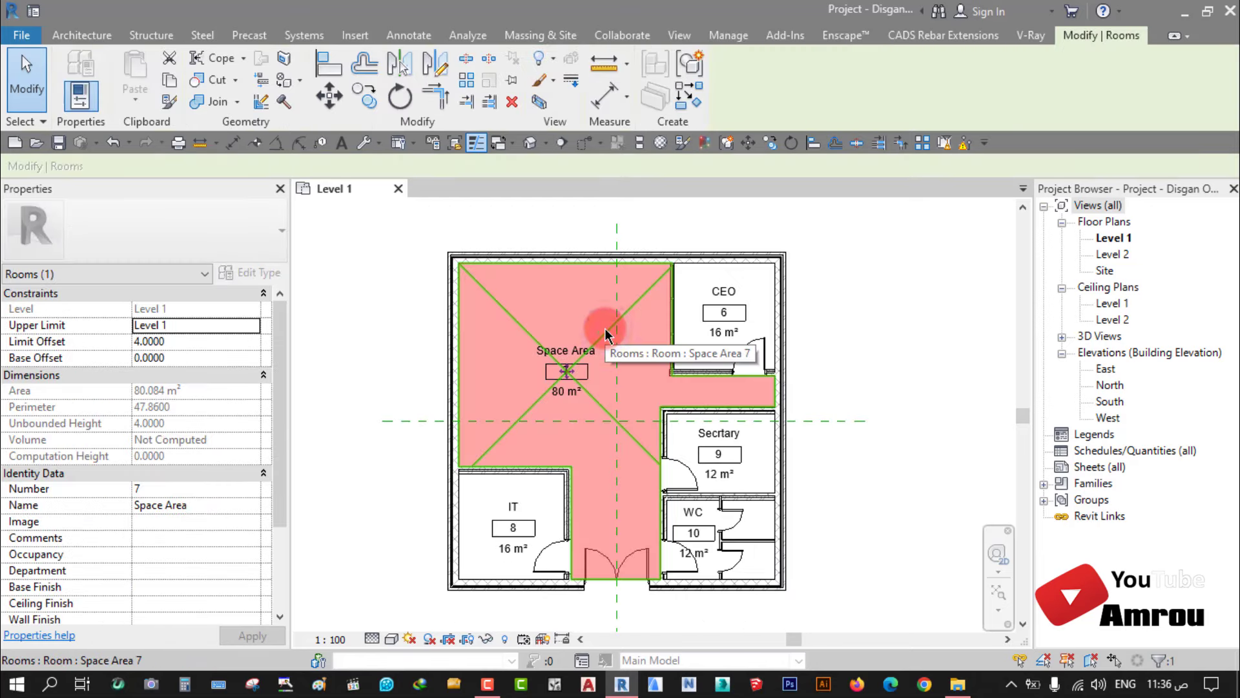
pyautogui.rightClick(605, 331)
pyautogui.click(854, 260)
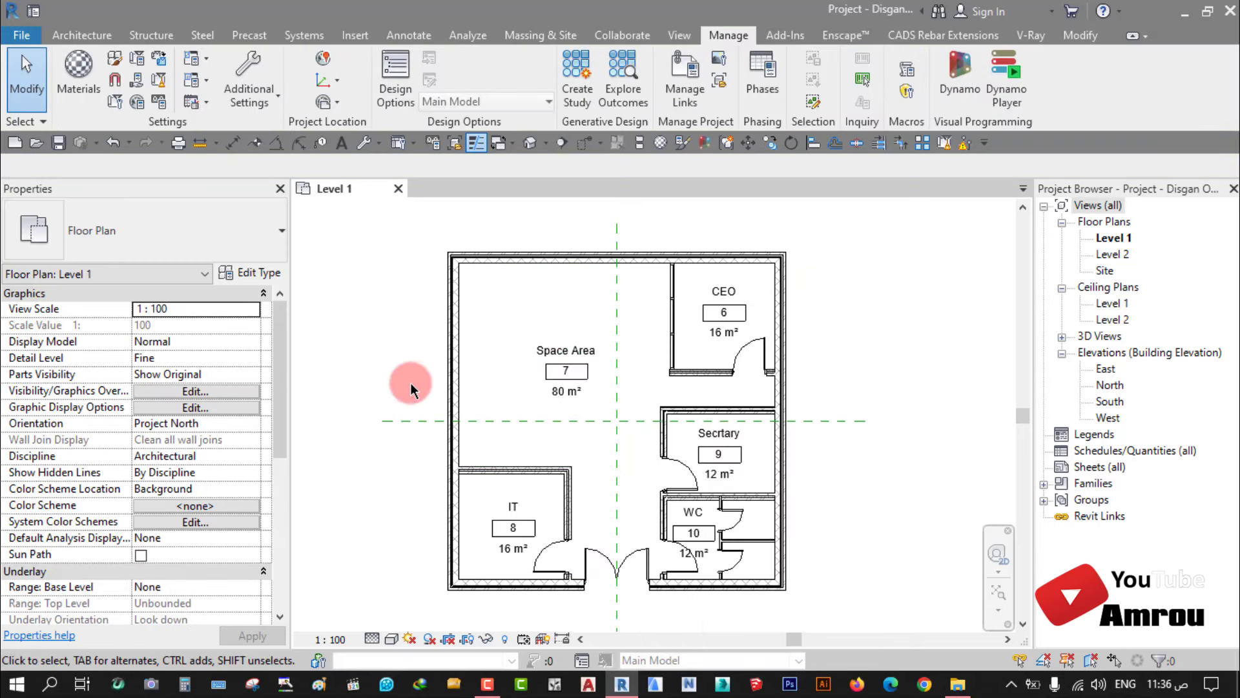
pyautogui.moveTo(799, 229); pyautogui.dragTo(438, 593)
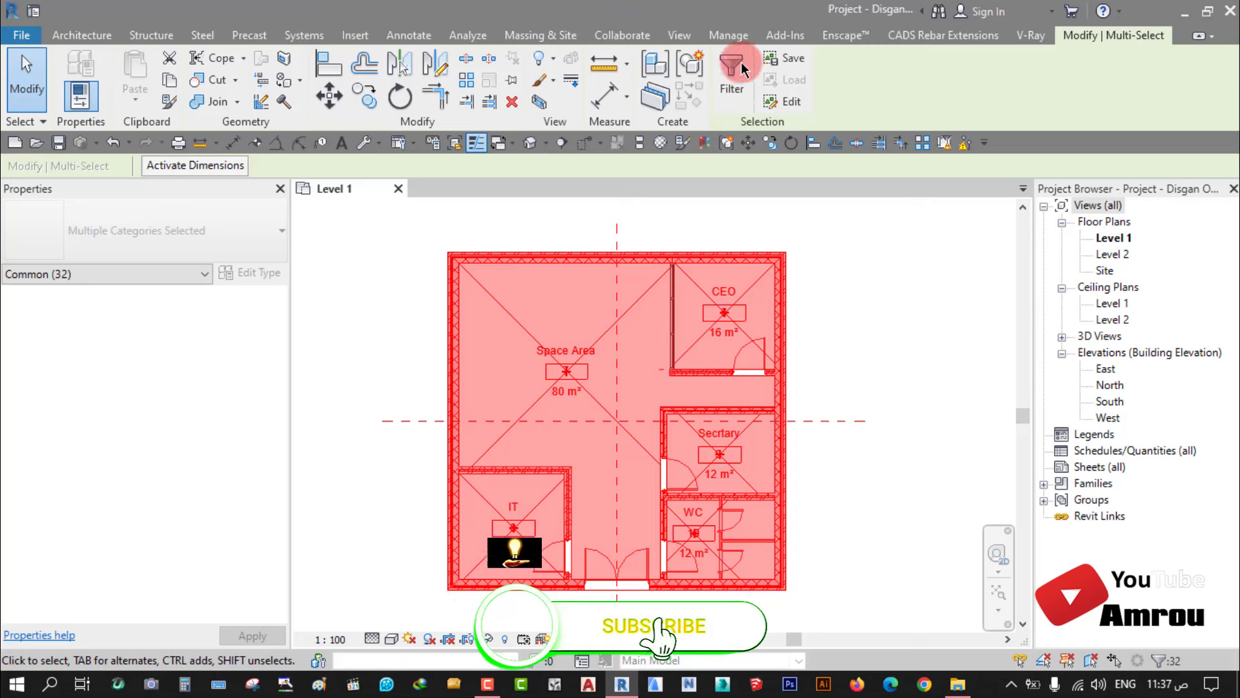
pyautogui.click(732, 80)
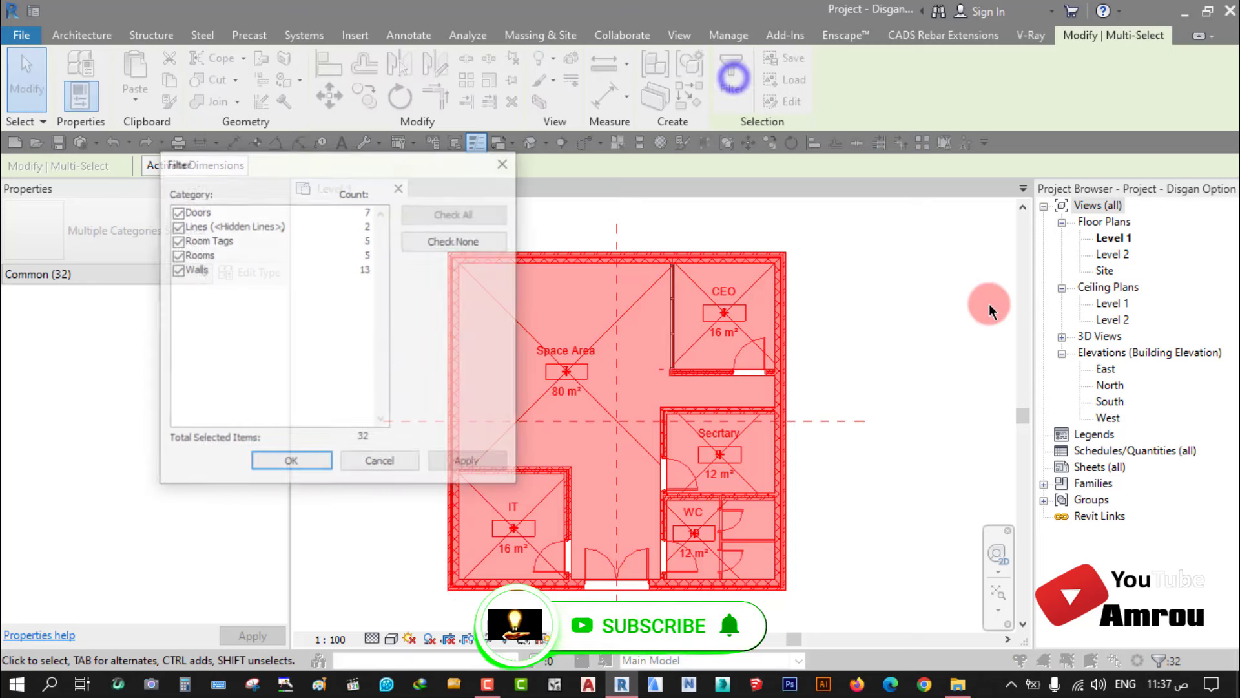
pyautogui.click(450, 242)
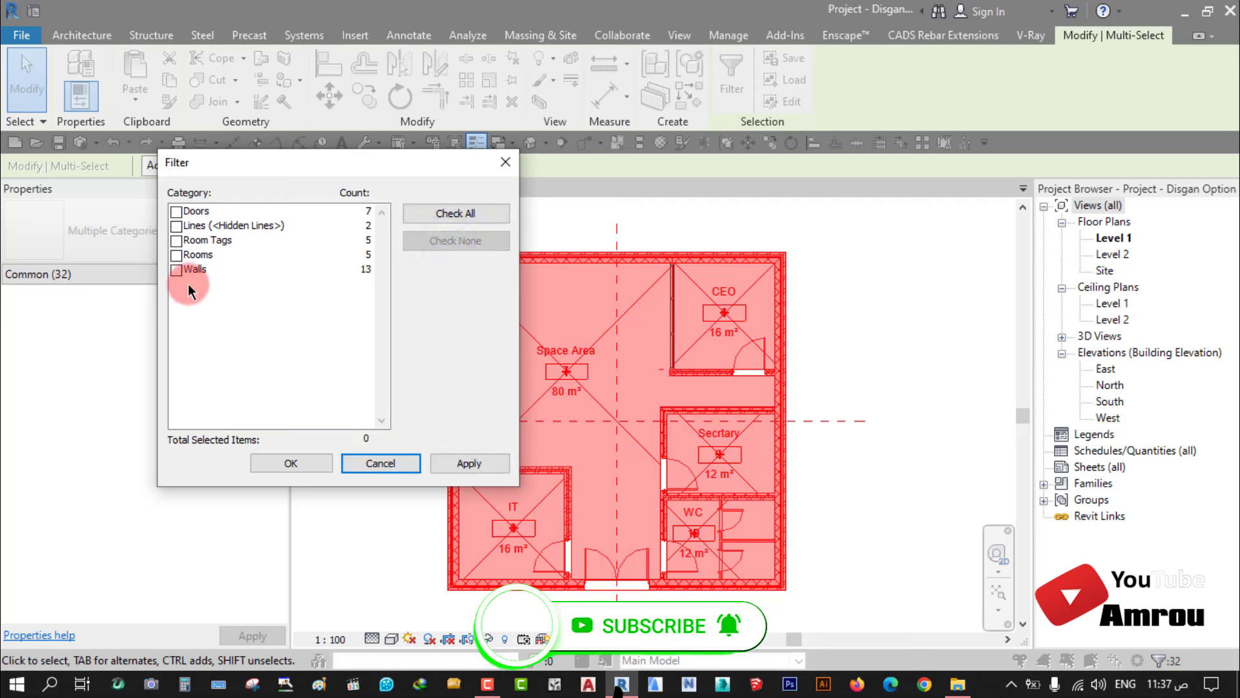
pyautogui.click(176, 255)
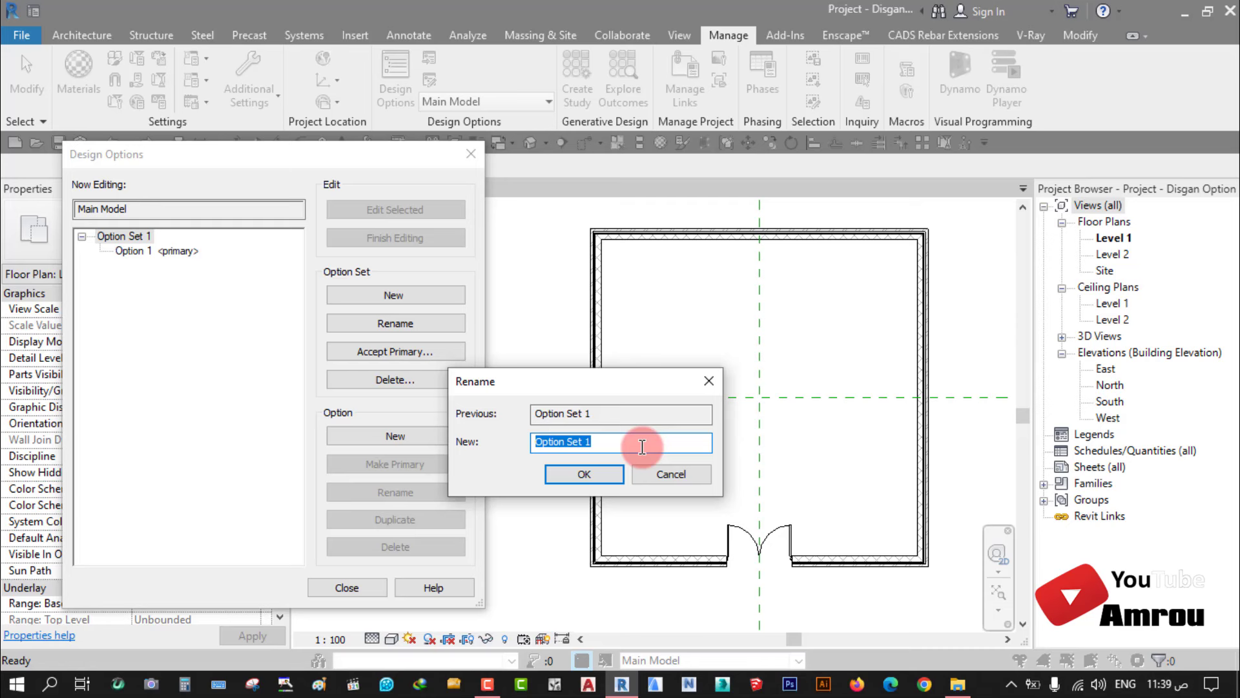
# Step: Name the design option set OP-WALLS and confirm
pyautogui.write('OP')
pyautogui.write('-')
pyautogui.write('WALLS')
pyautogui.click(583, 474)
pyautogui.click(157, 251)
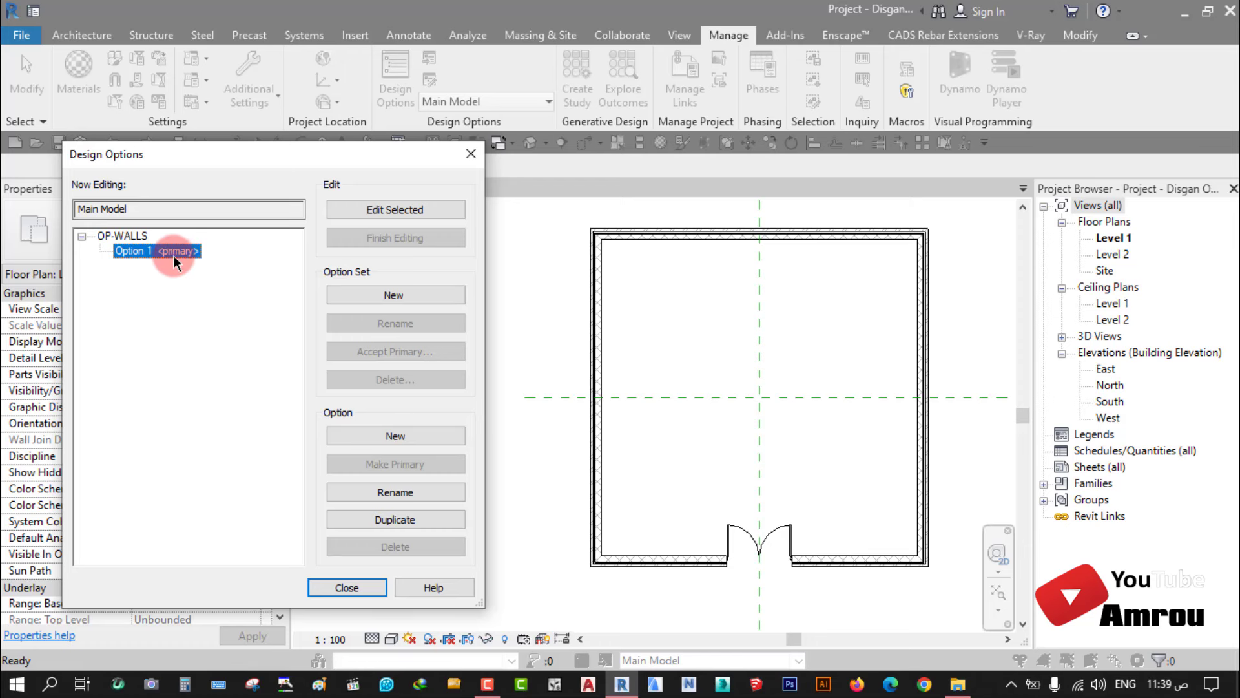
# Step: Make OP-WALLS' primary Option 1 the option being edited and close Design Options
pyautogui.click(124, 236)
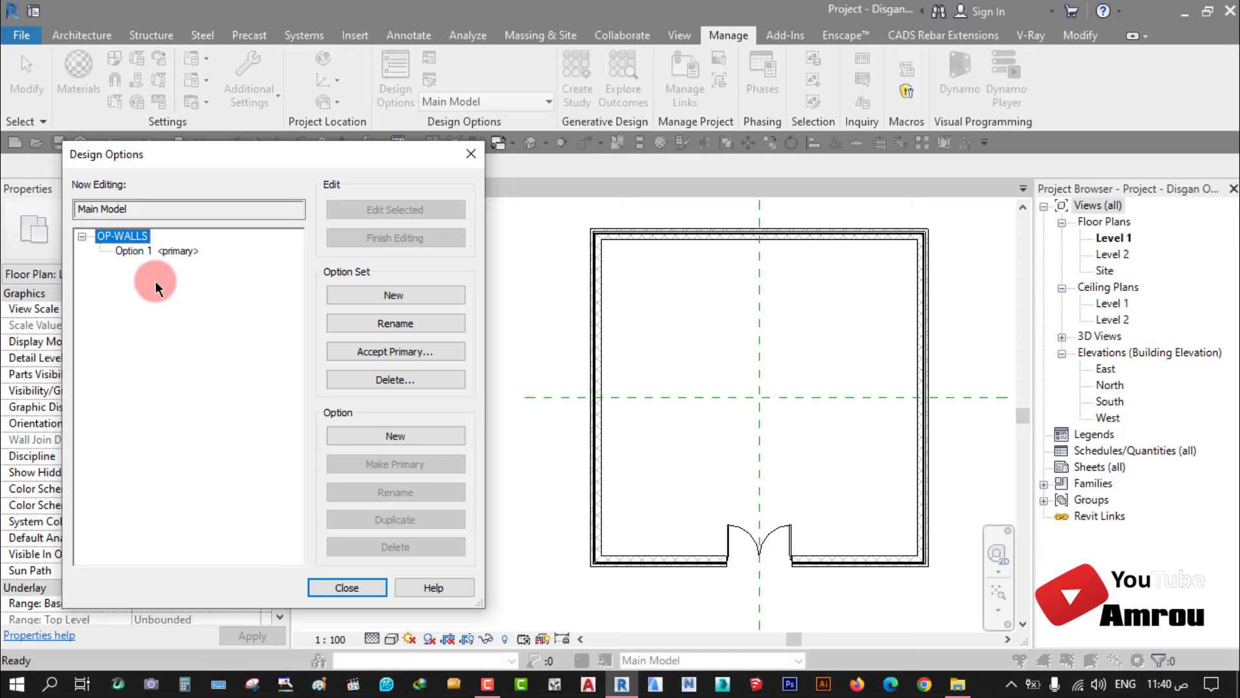
pyautogui.click(170, 255)
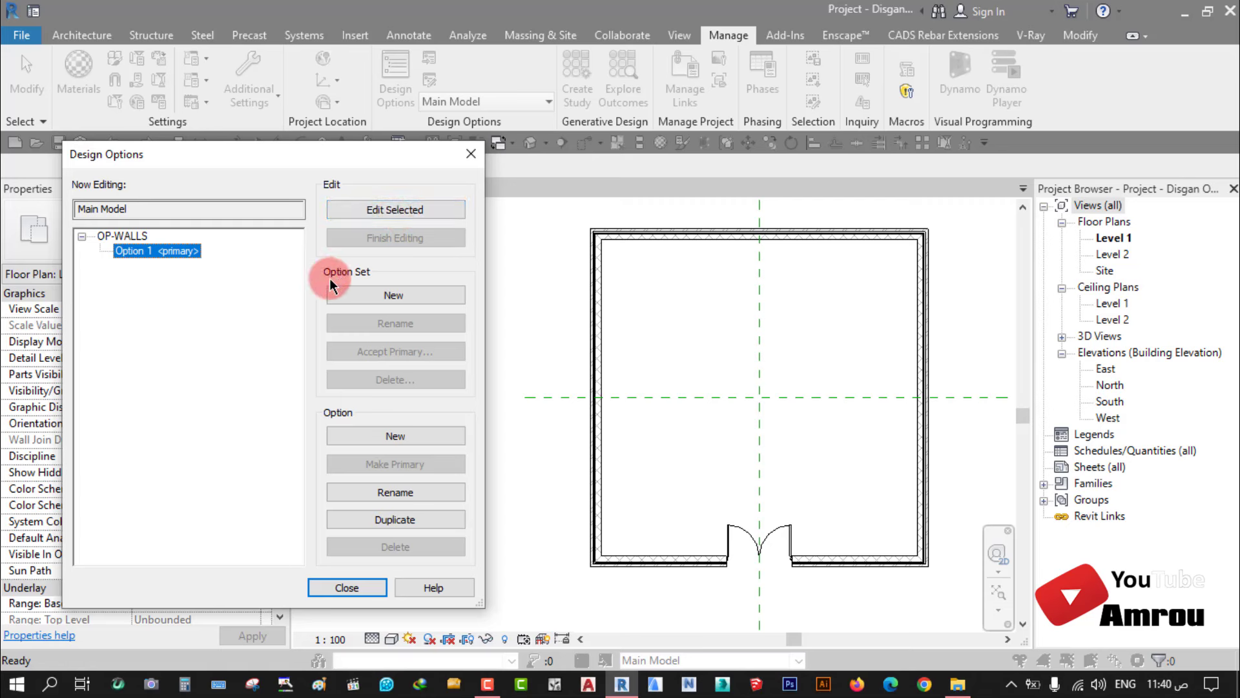
pyautogui.click(164, 250)
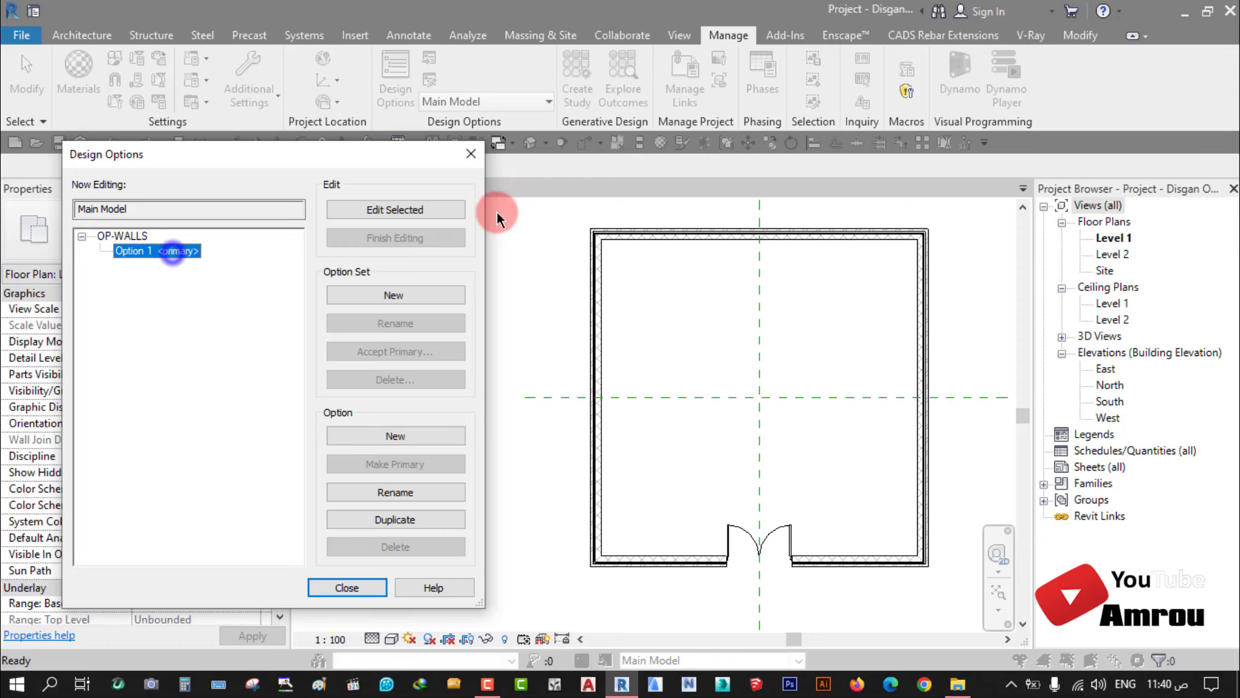
pyautogui.click(411, 209)
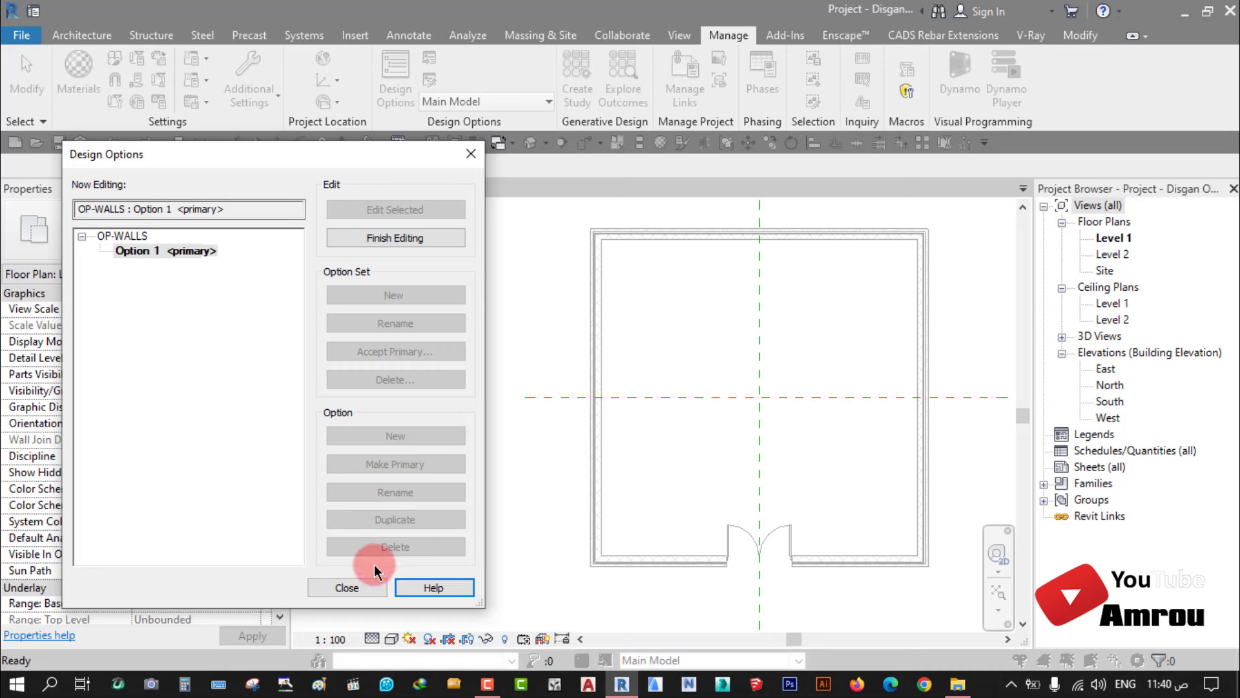
pyautogui.click(347, 588)
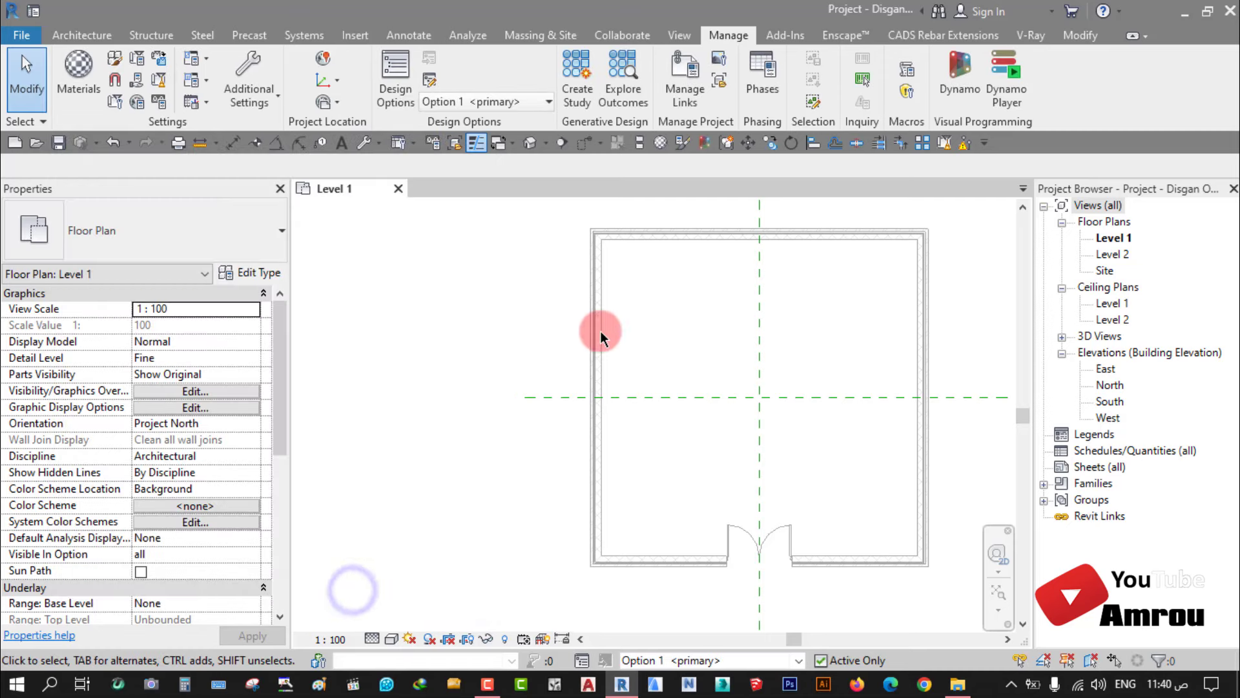
# Step: Paste the interior walls and doors into OP-WALLS Option 1 and review the plan
pyautogui.moveTo(808, 428); pyautogui.dragTo(672, 434, button='middle')
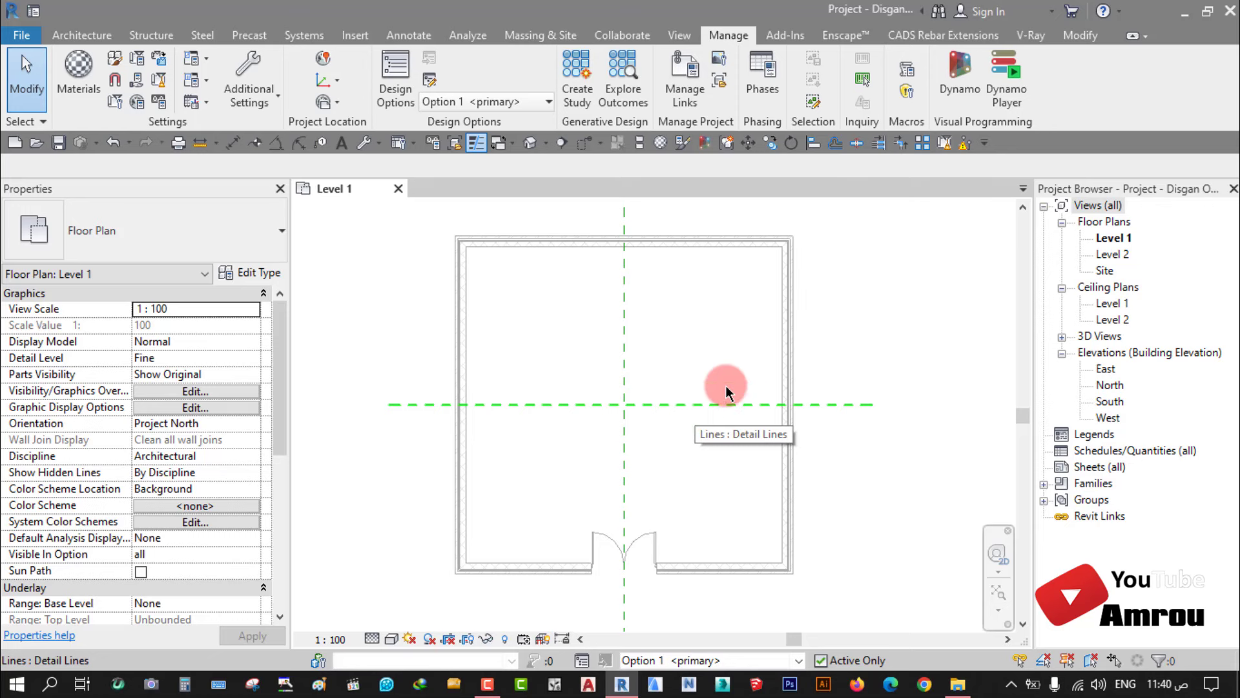
pyautogui.click(1081, 42)
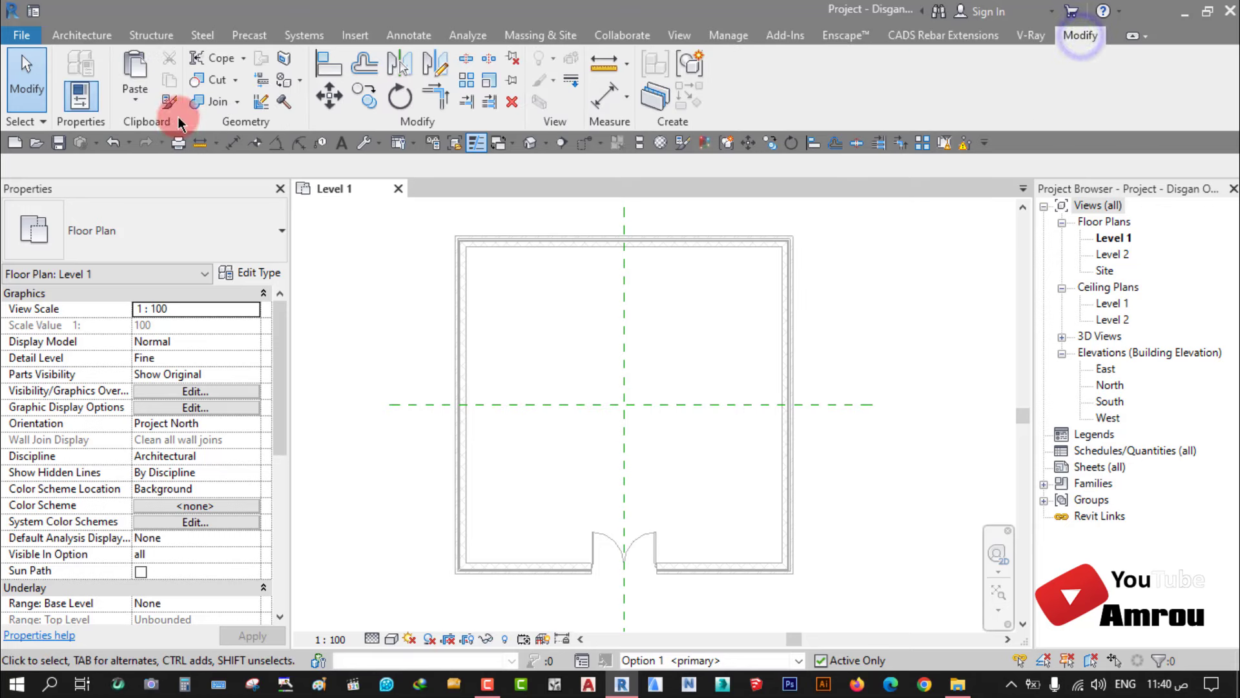
pyautogui.click(135, 104)
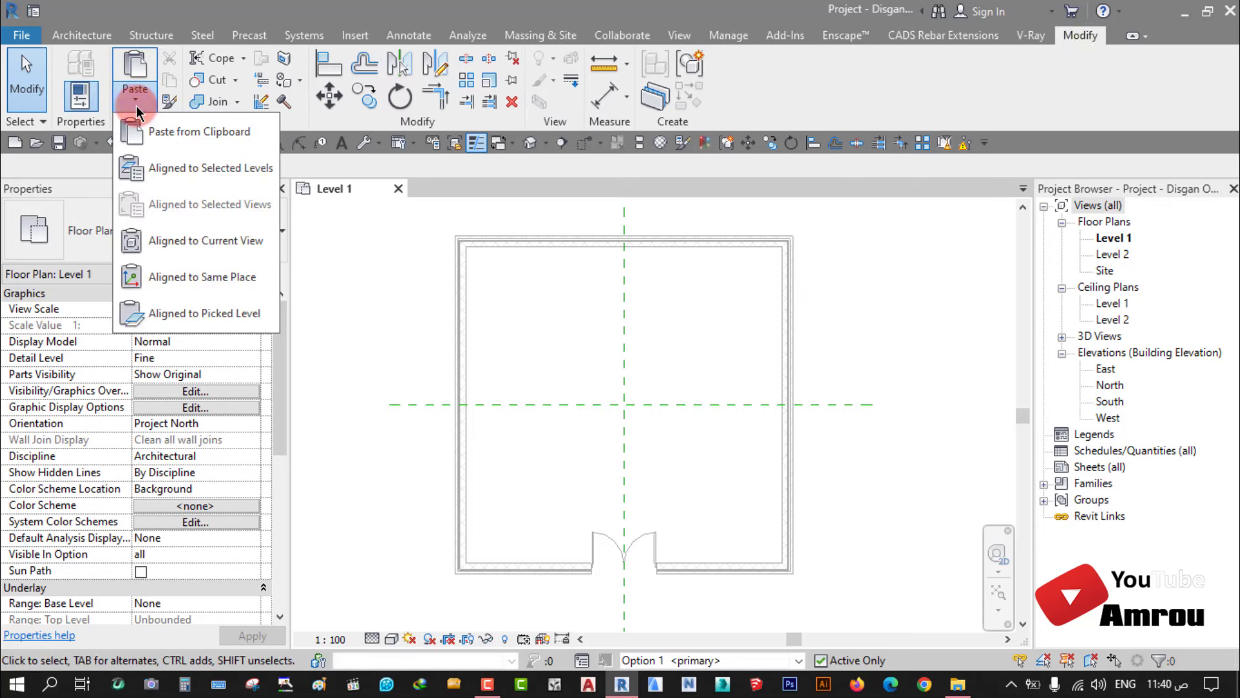
pyautogui.click(205, 242)
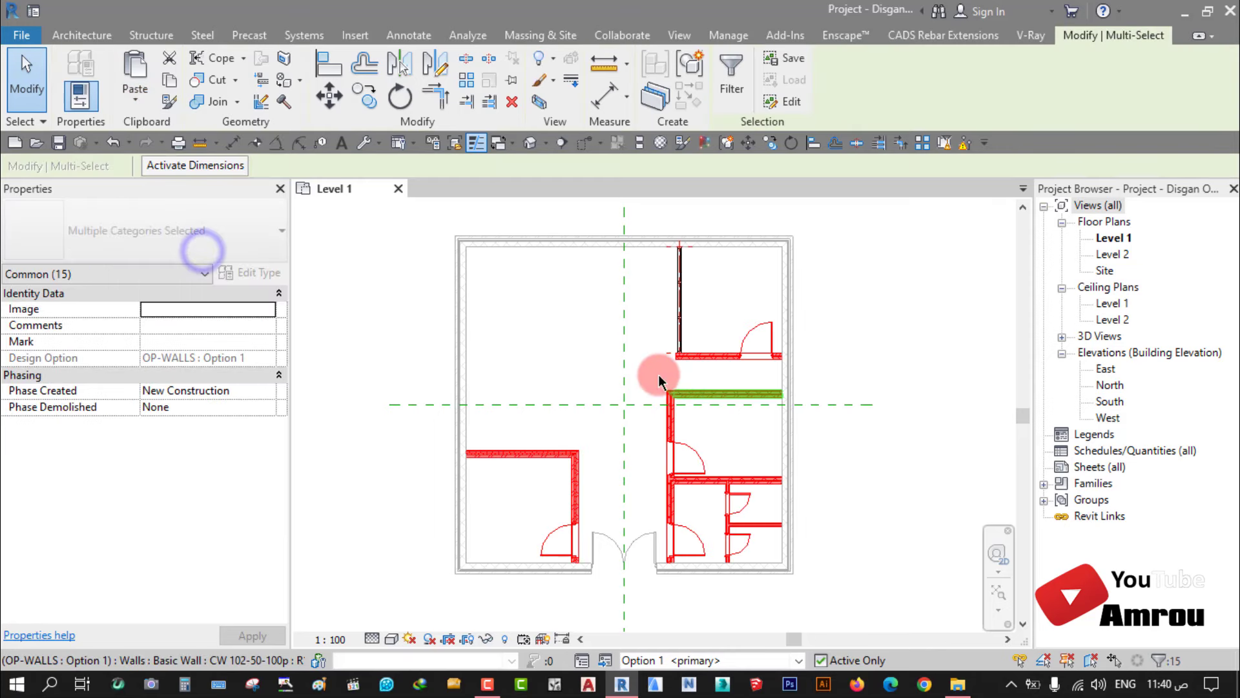
pyautogui.click(659, 381)
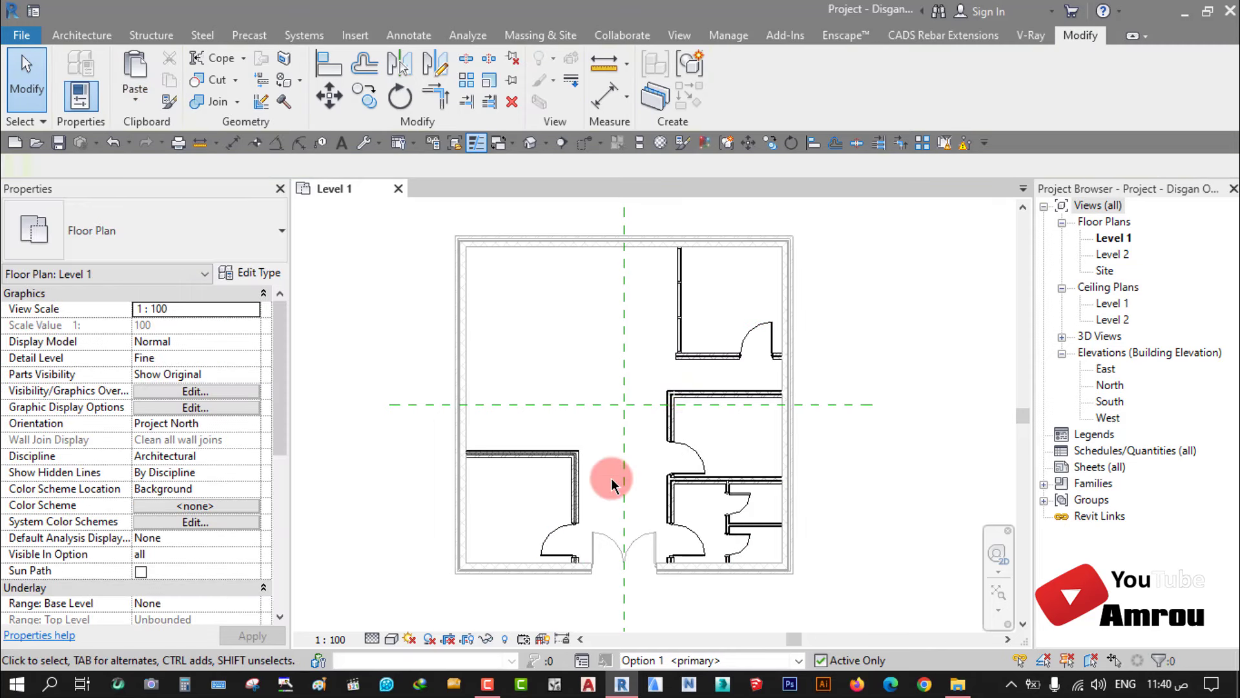
pyautogui.scroll(2, 481, 247)
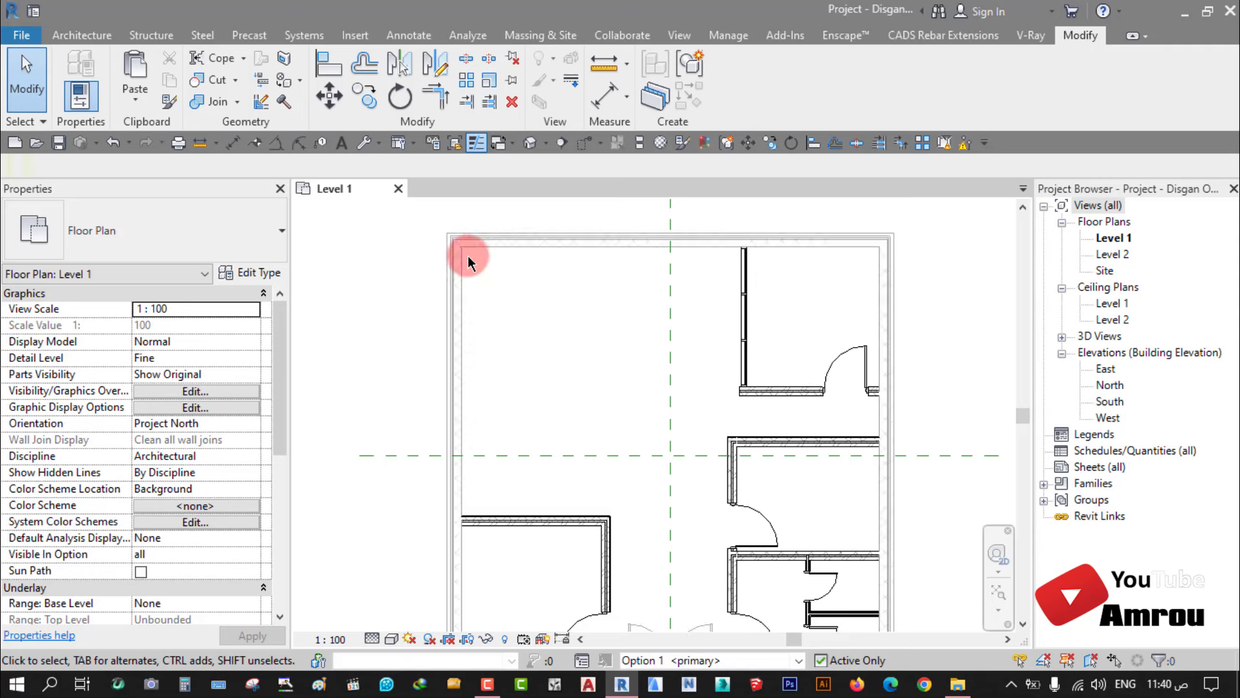
pyautogui.scroll(-2, 852, 257)
pyautogui.scroll(1, 741, 525)
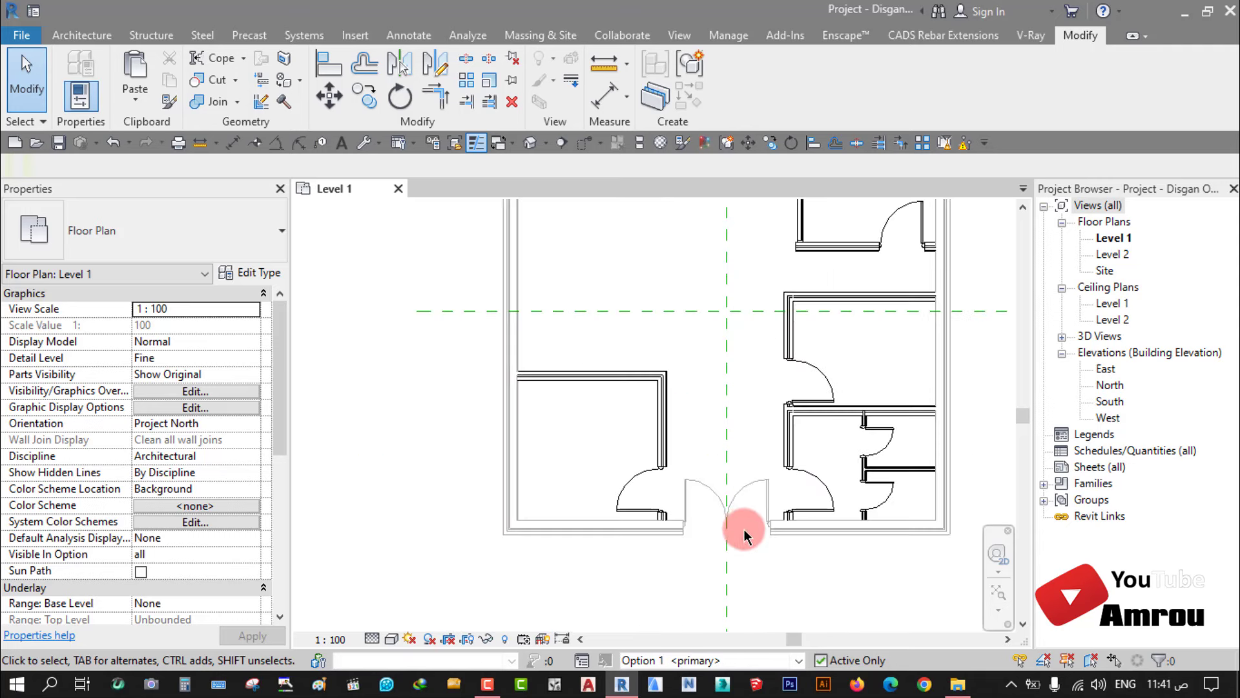
pyautogui.scroll(1, 726, 506)
pyautogui.scroll(-2, 716, 501)
pyautogui.moveTo(715, 501); pyautogui.dragTo(679, 531, button='middle')
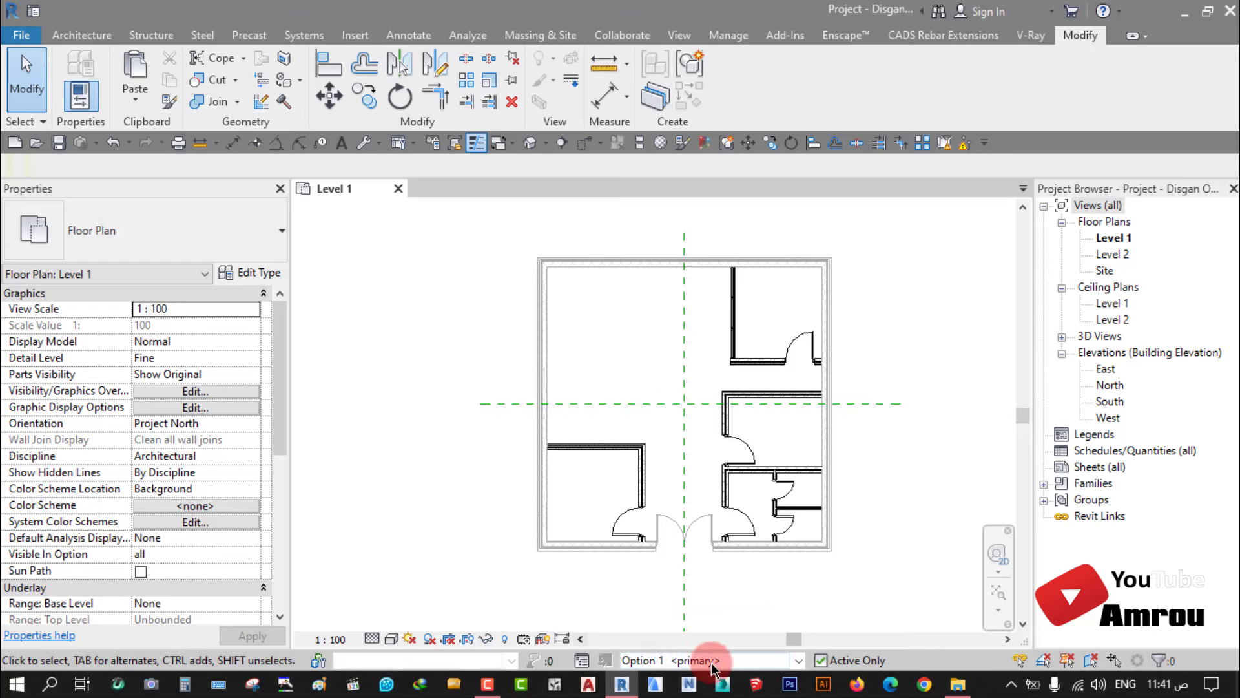
pyautogui.click(583, 660)
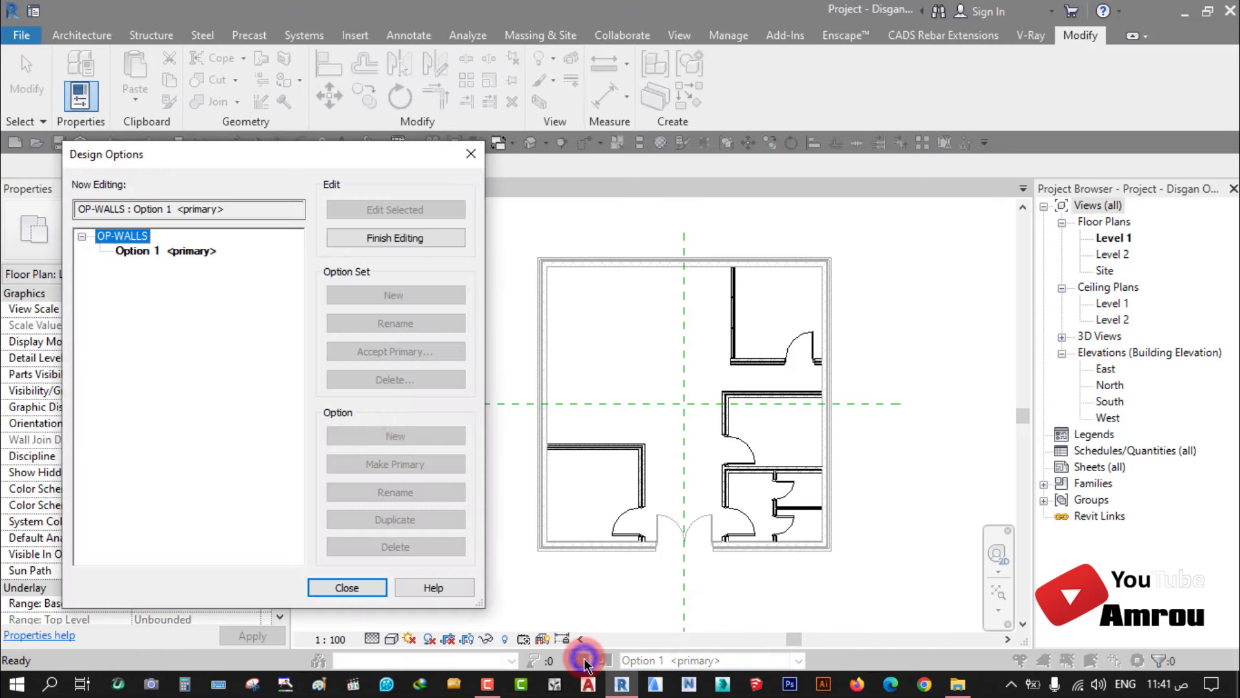
pyautogui.click(181, 250)
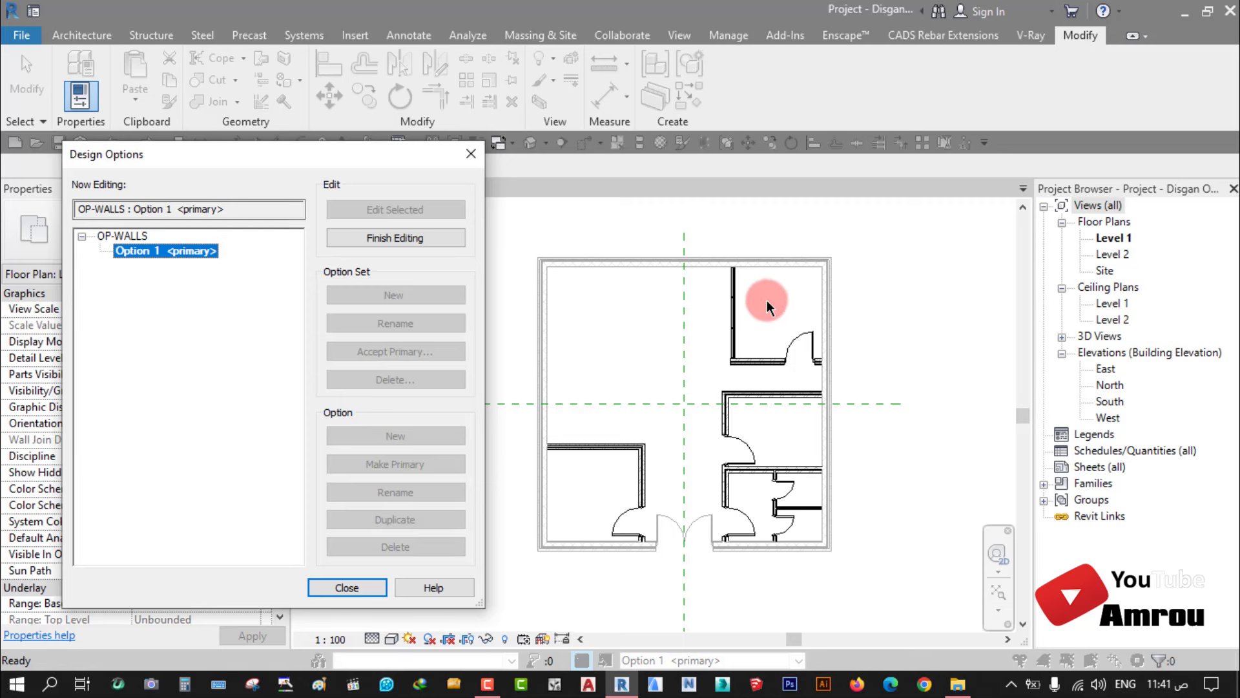
pyautogui.click(382, 237)
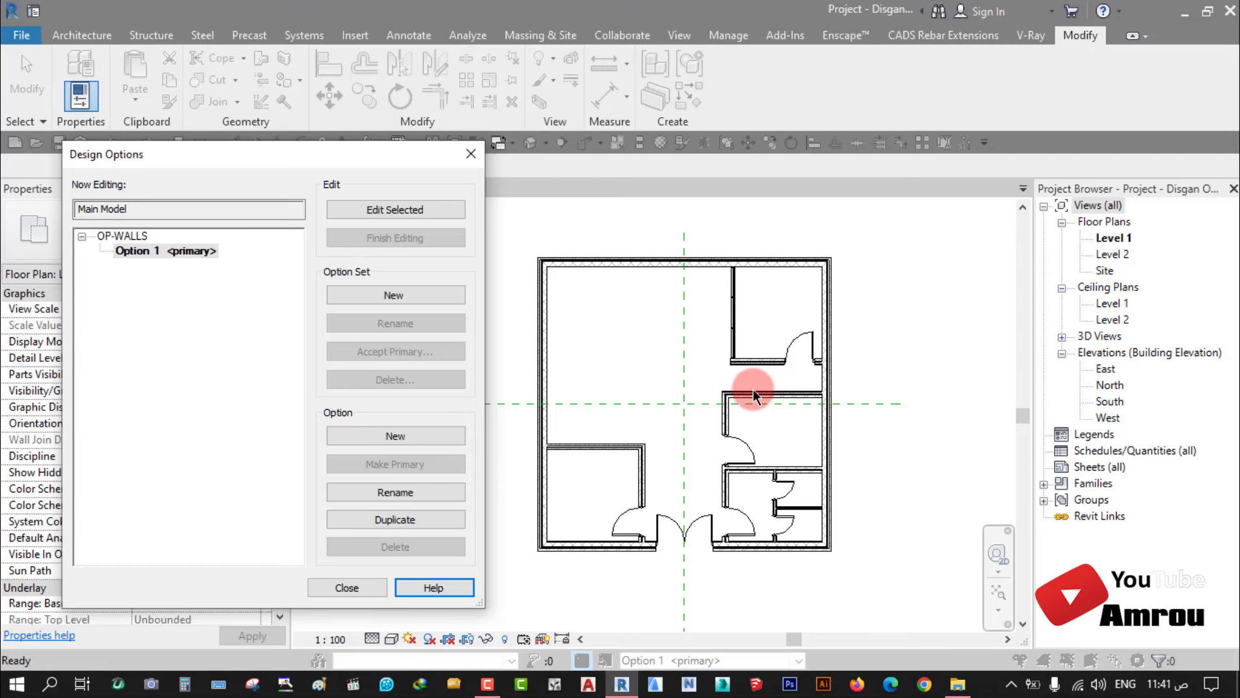
pyautogui.click(347, 587)
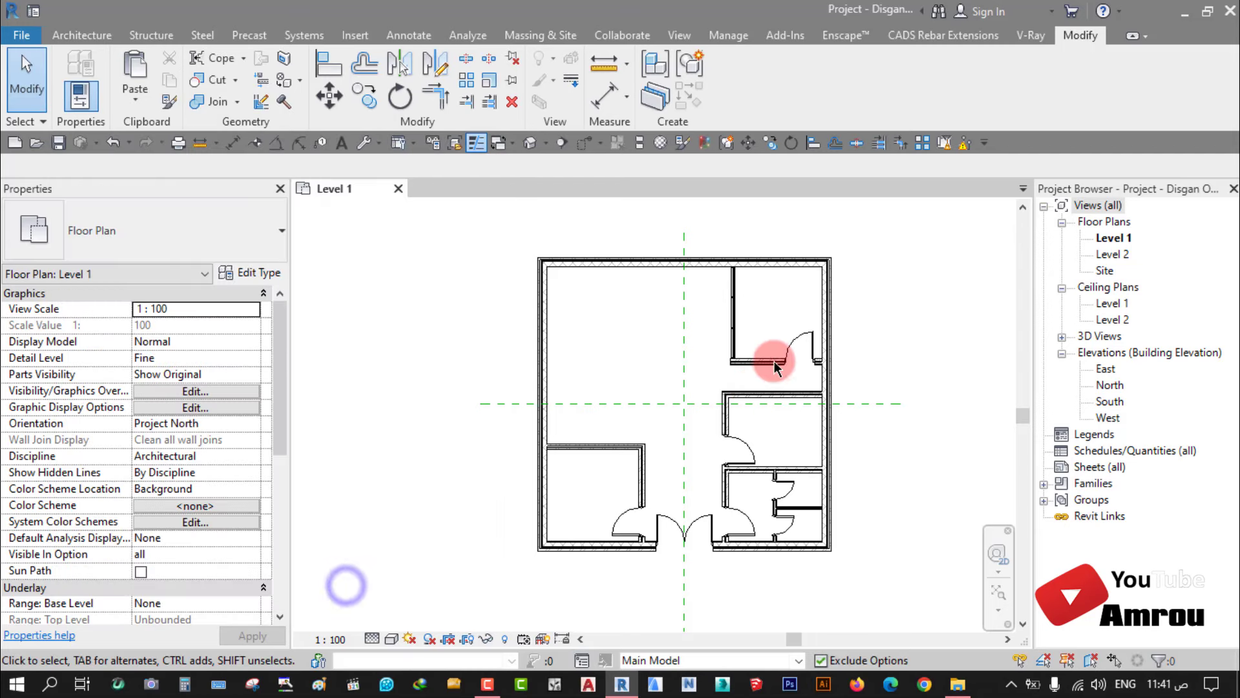
pyautogui.click(885, 441)
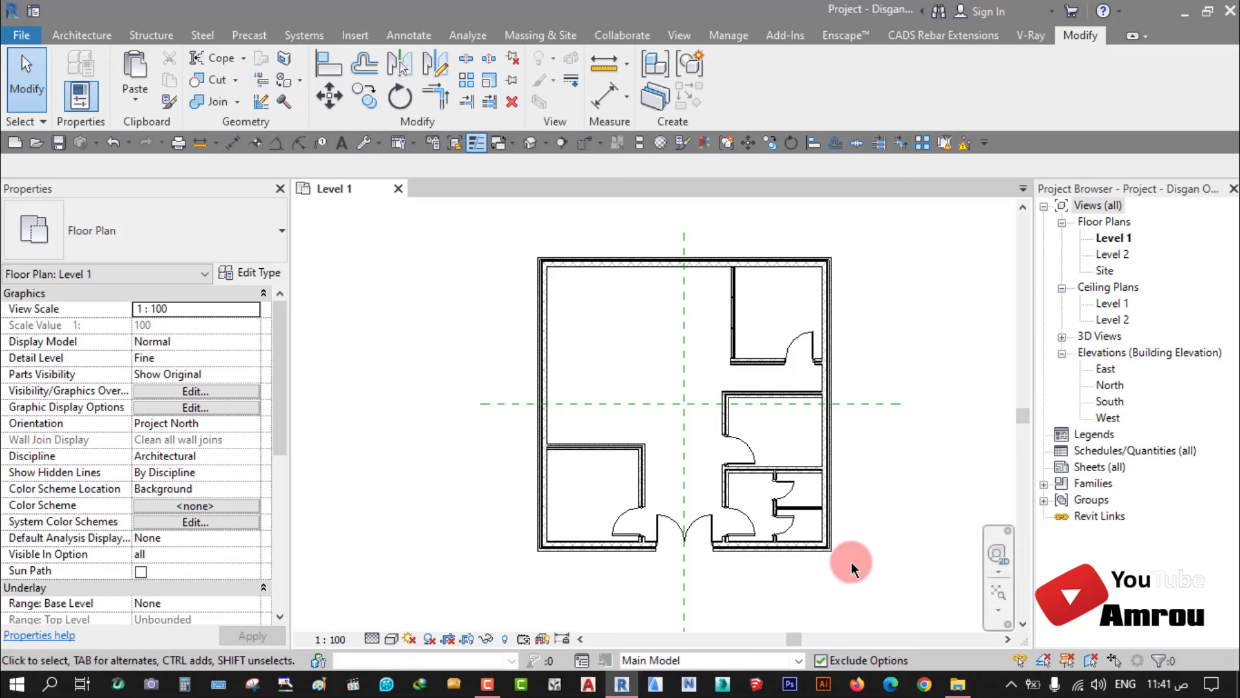
pyautogui.click(798, 660)
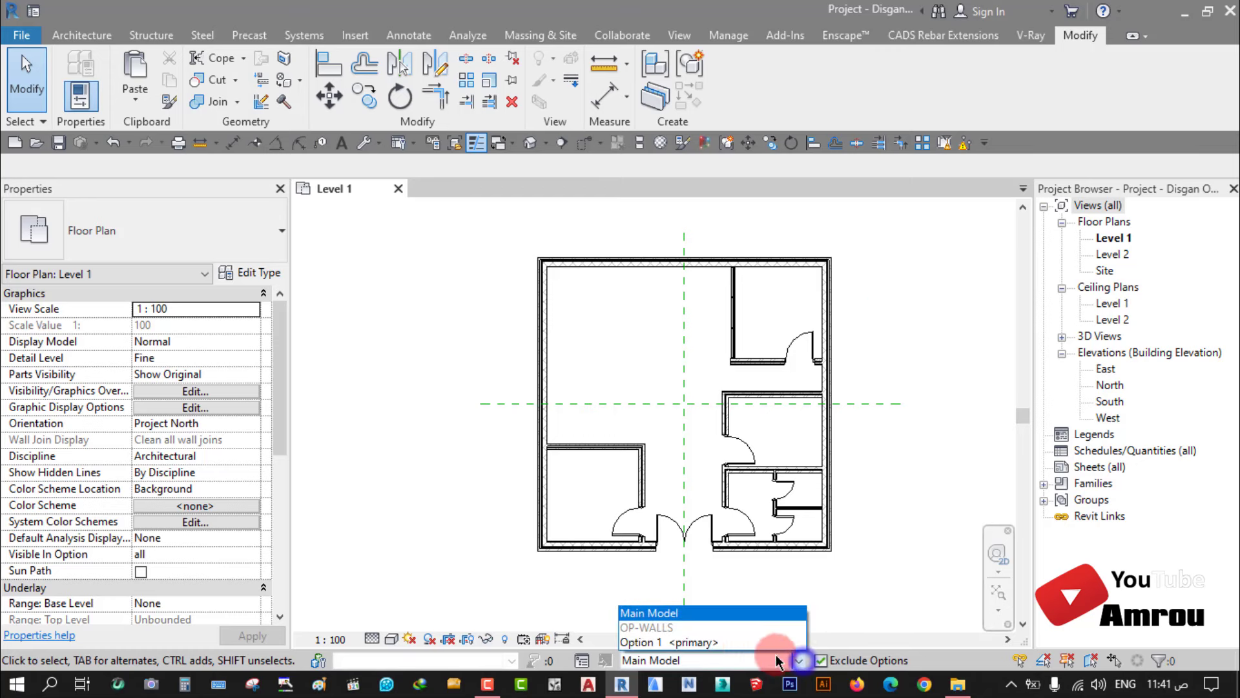
pyautogui.click(690, 642)
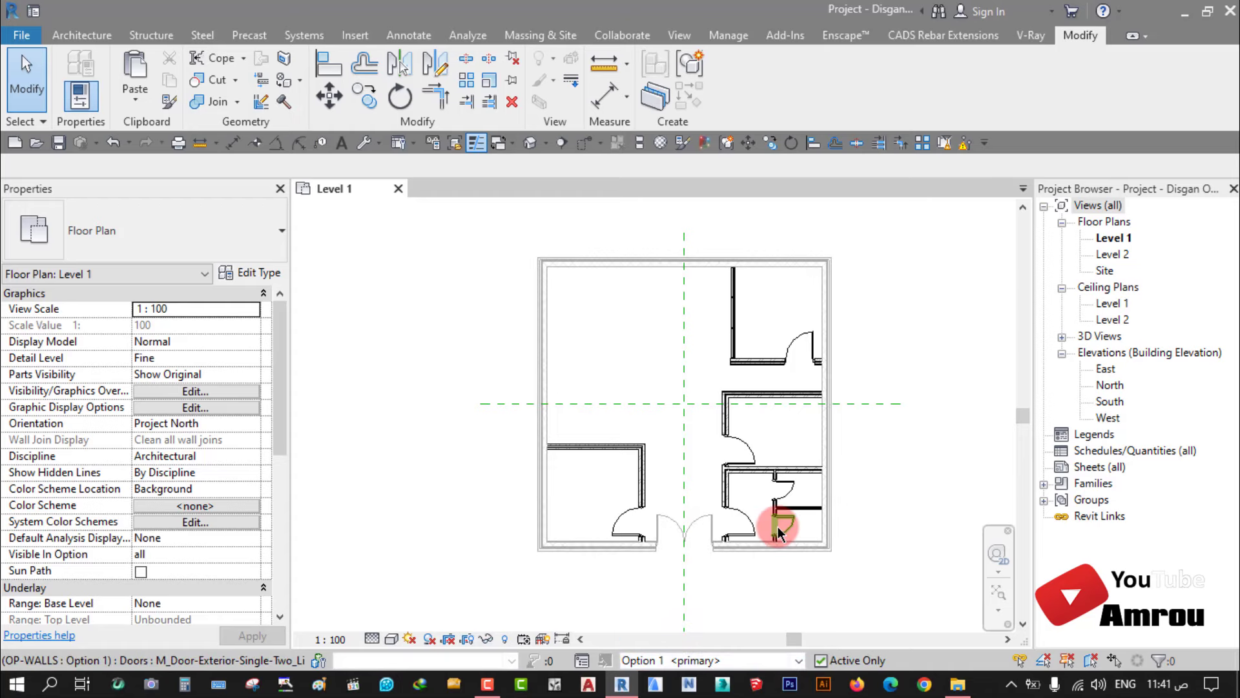
pyautogui.scroll(3, 752, 366)
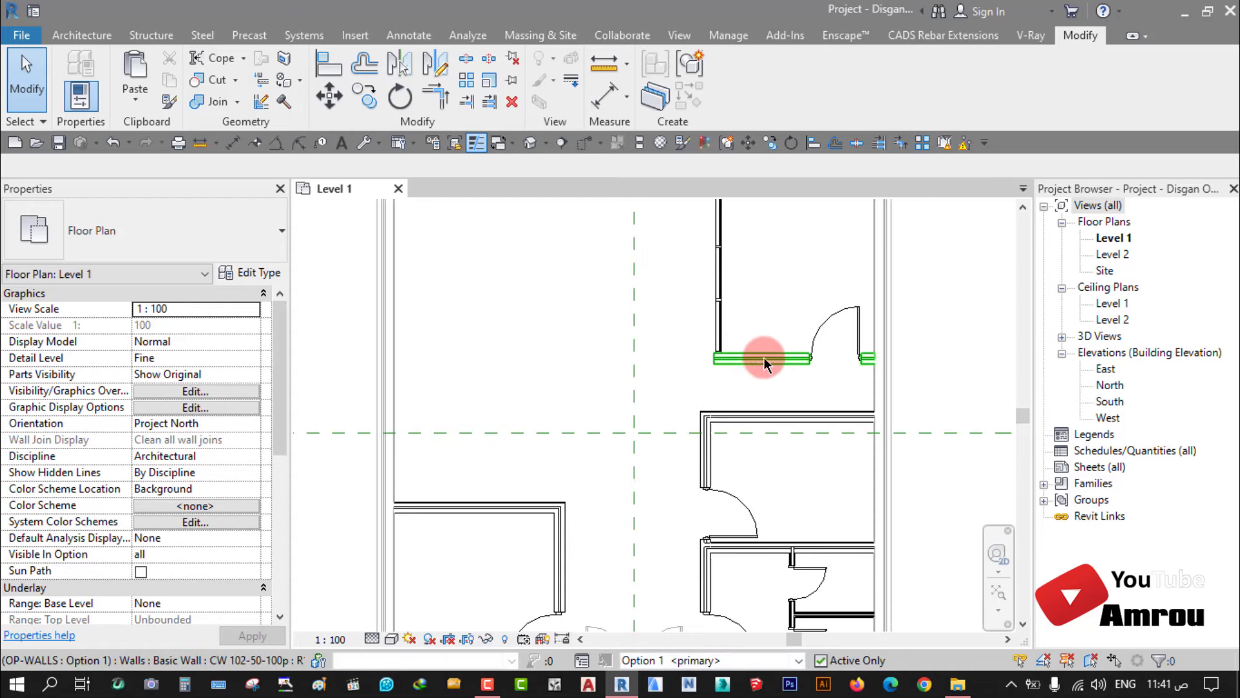
pyautogui.click(764, 358)
pyautogui.scroll(-2, 665, 323)
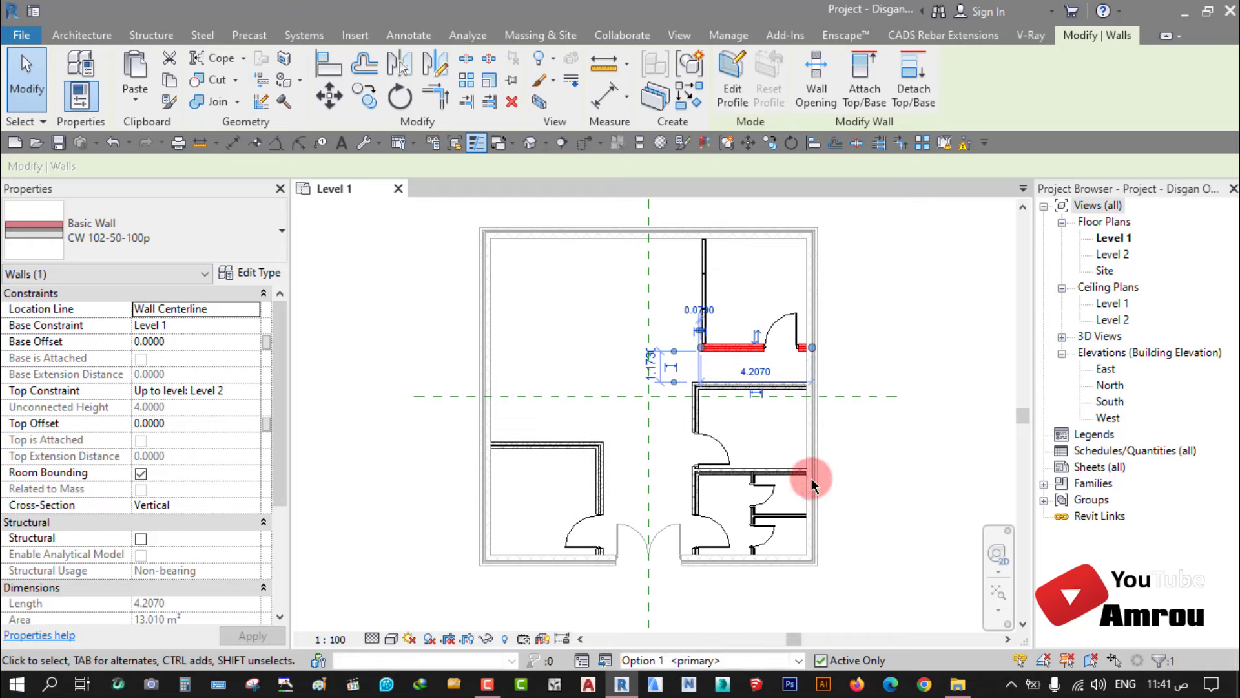
pyautogui.click(903, 329)
pyautogui.scroll(-2, 904, 329)
pyautogui.moveTo(947, 343); pyautogui.dragTo(554, 291, button='middle')
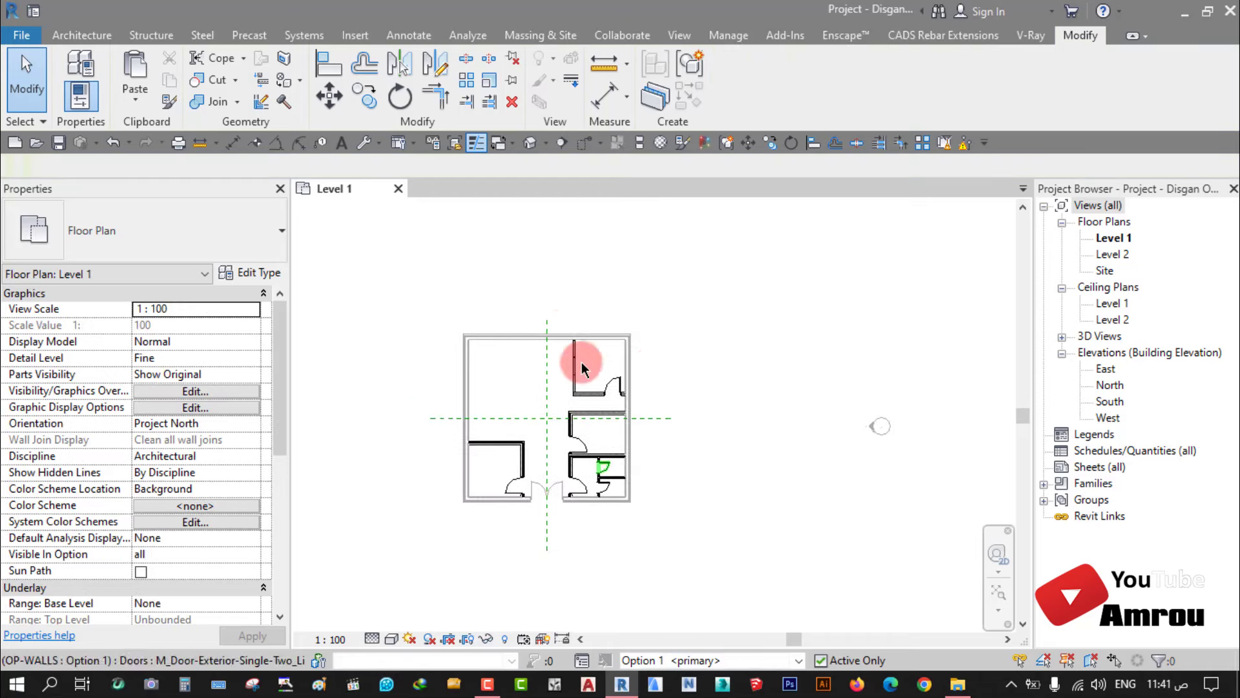
pyautogui.click(733, 373)
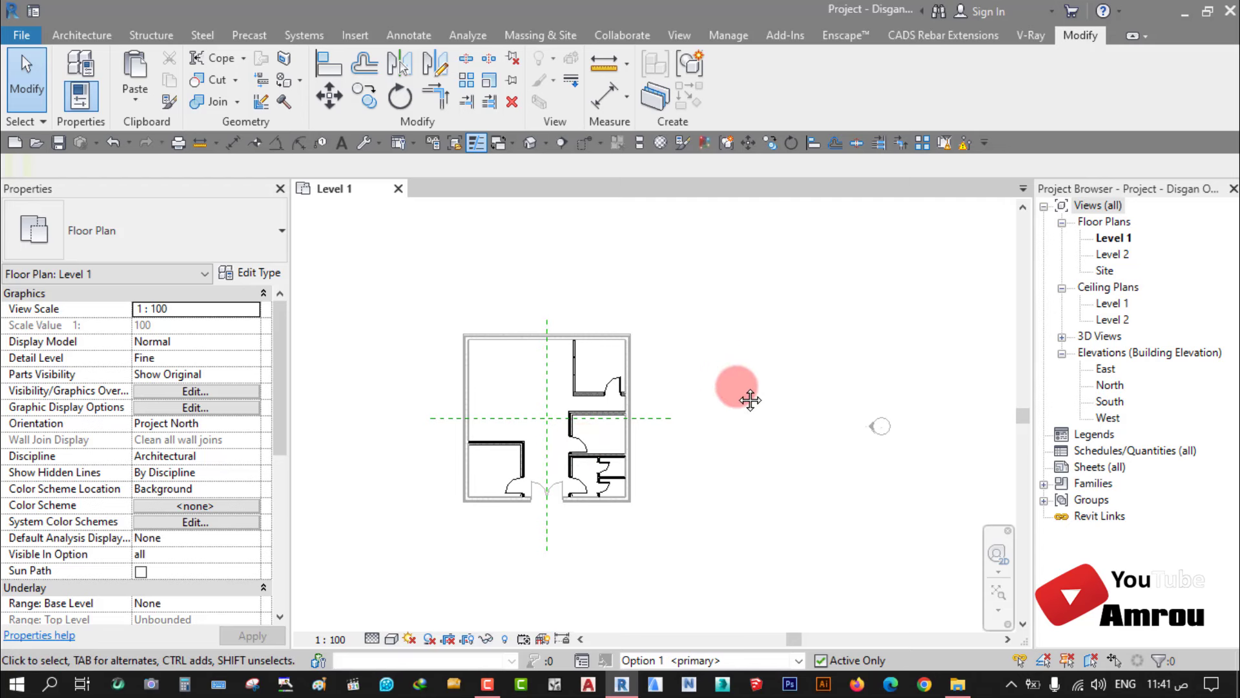
pyautogui.moveTo(729, 378); pyautogui.dragTo(913, 310, button='middle')
pyautogui.moveTo(662, 401); pyautogui.dragTo(700, 385, button='middle')
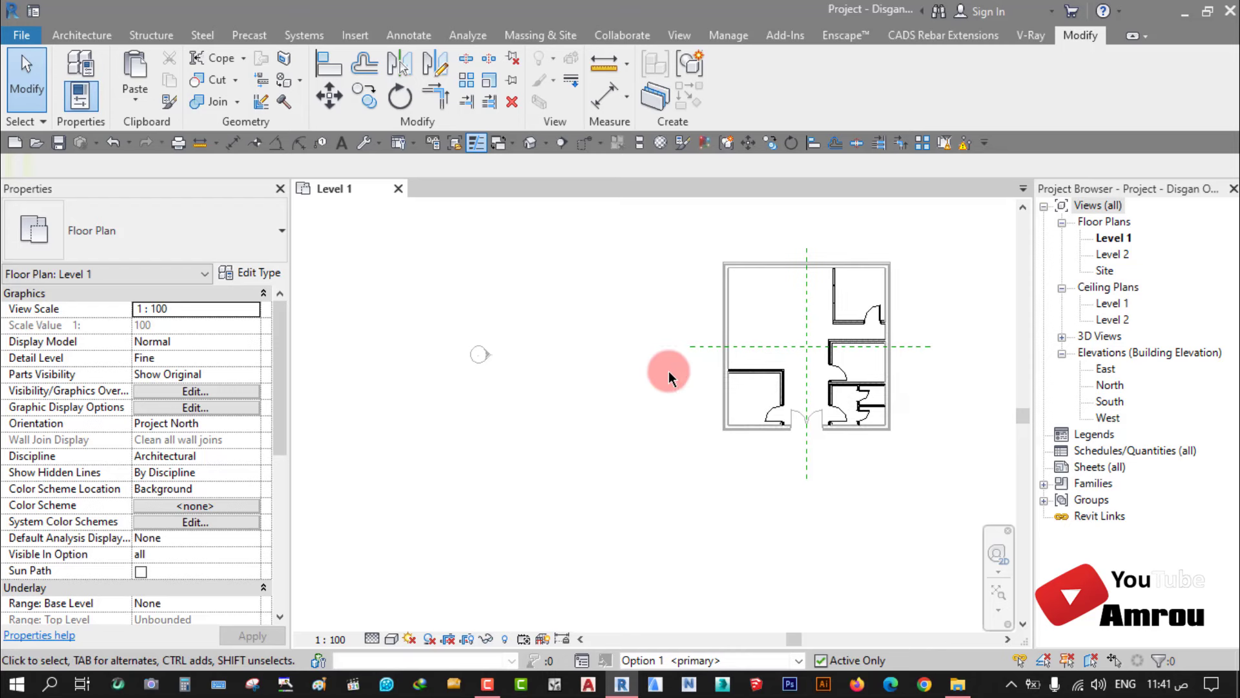
pyautogui.click(583, 660)
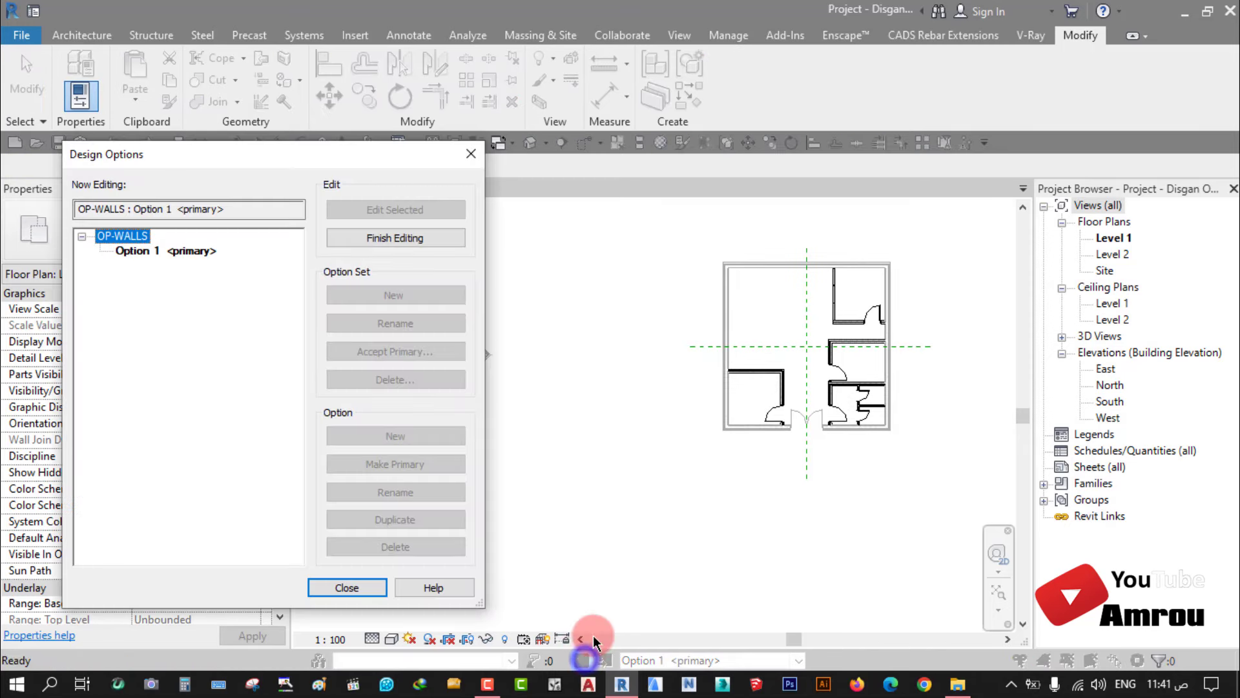
pyautogui.click(134, 251)
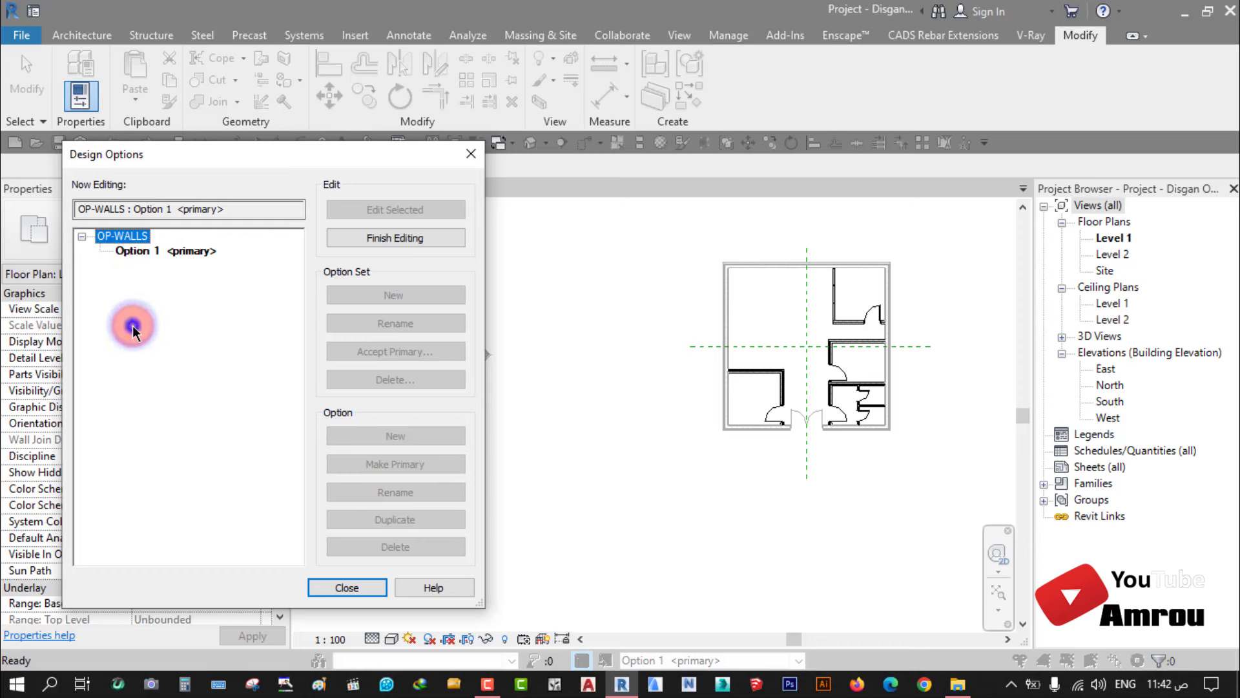
pyautogui.click(191, 251)
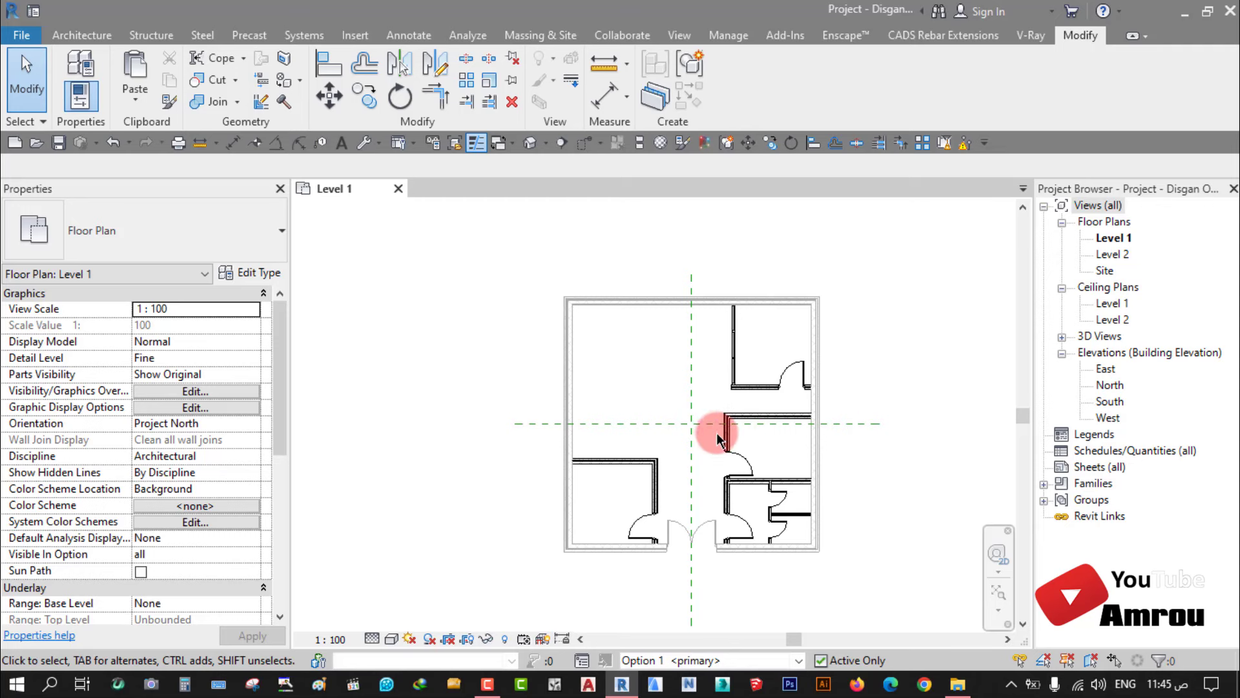
pyautogui.click(798, 660)
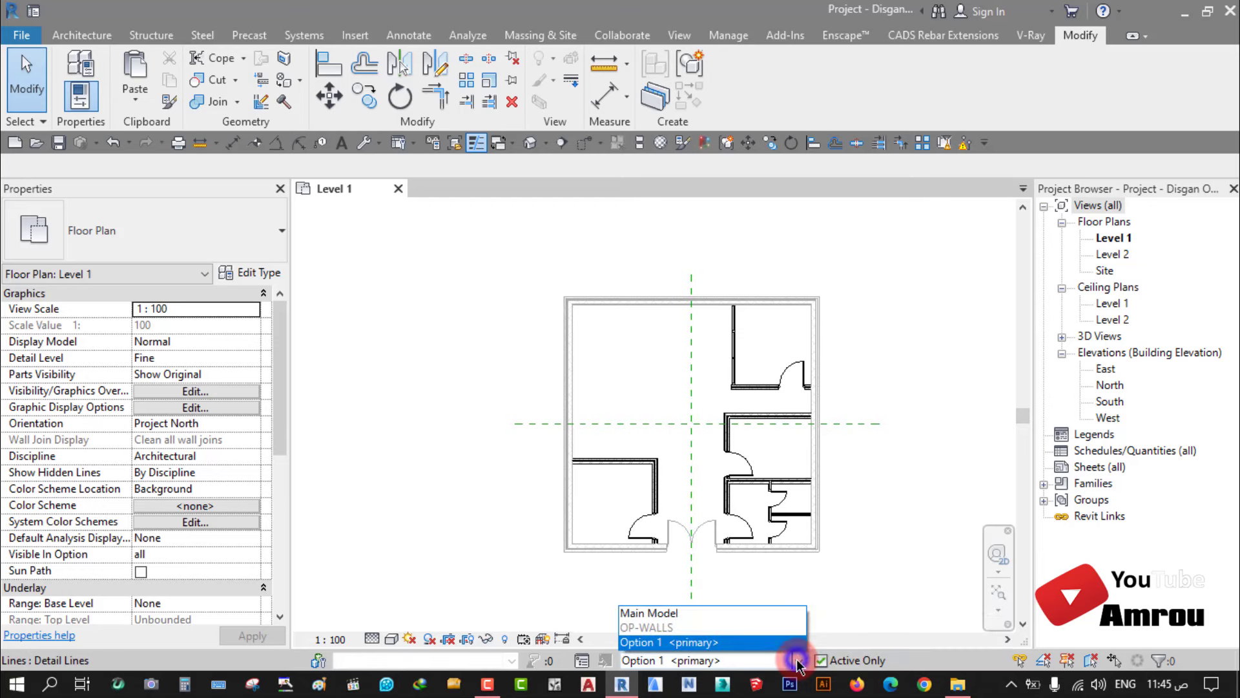
pyautogui.click(649, 612)
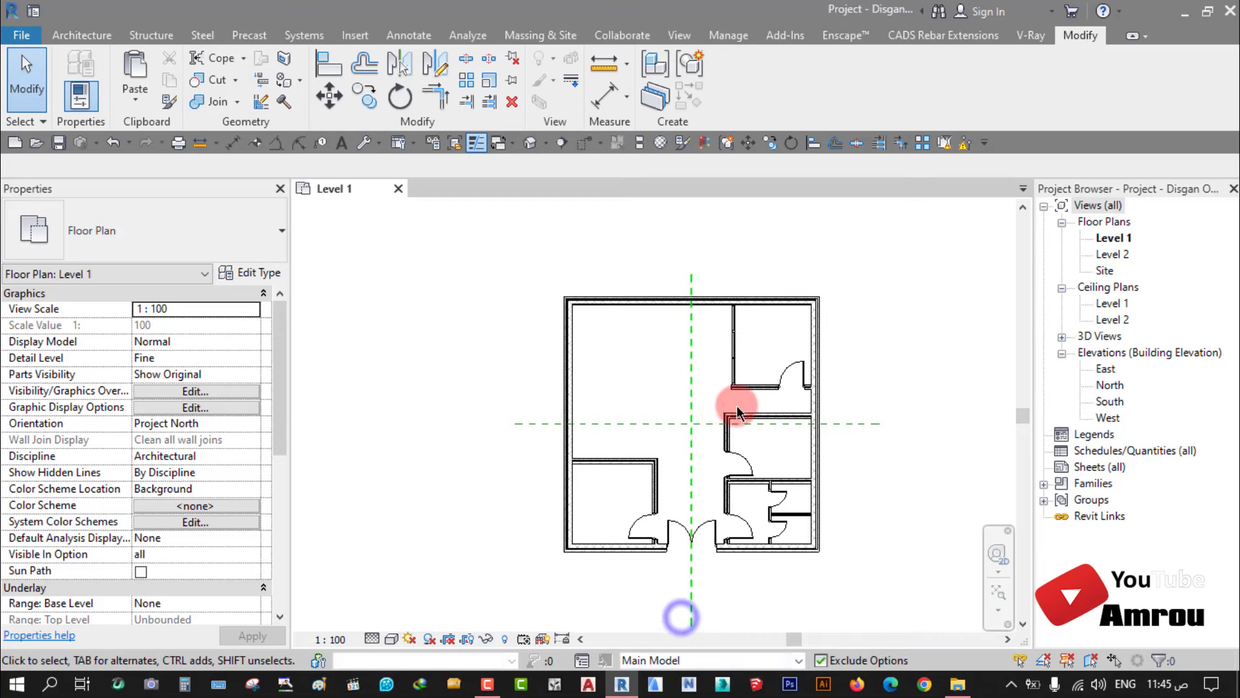
pyautogui.click(662, 300)
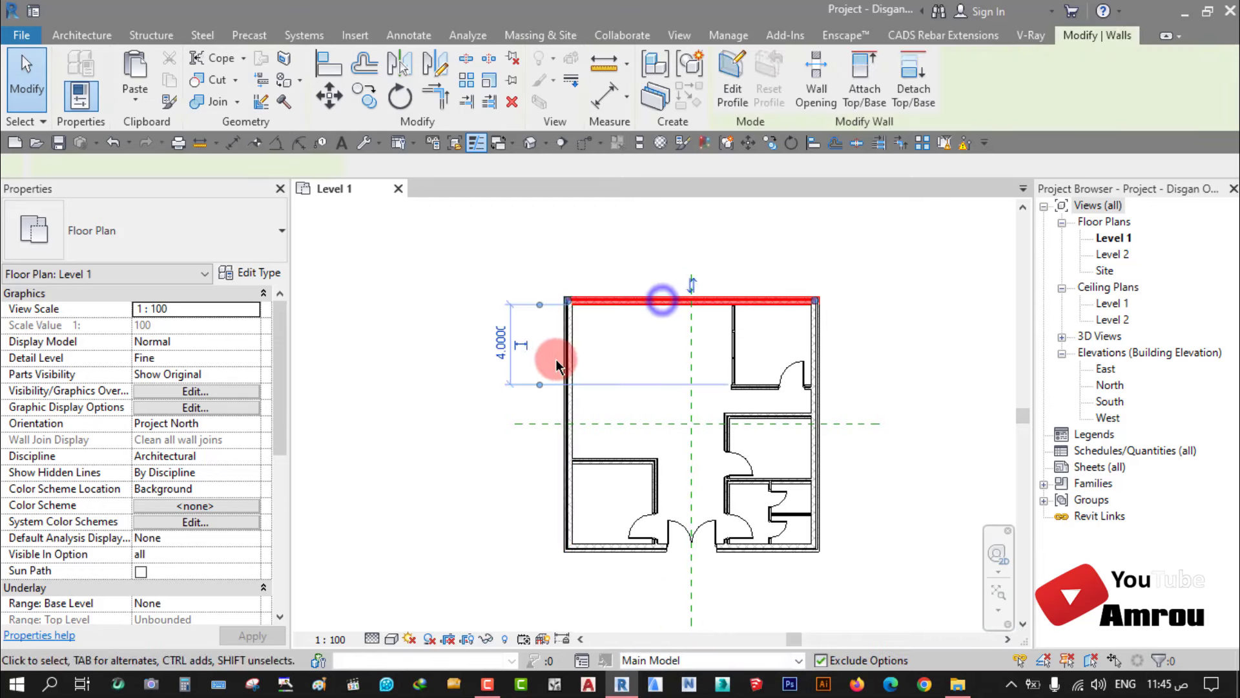
pyautogui.click(570, 350)
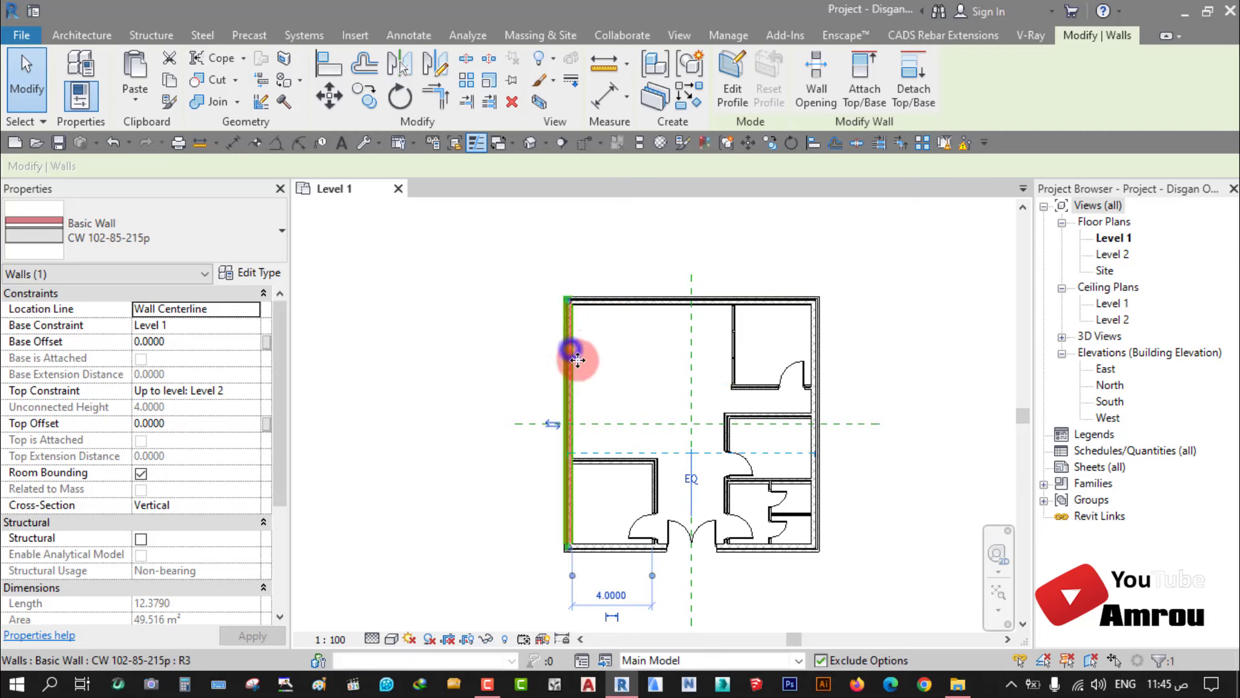
pyautogui.click(766, 388)
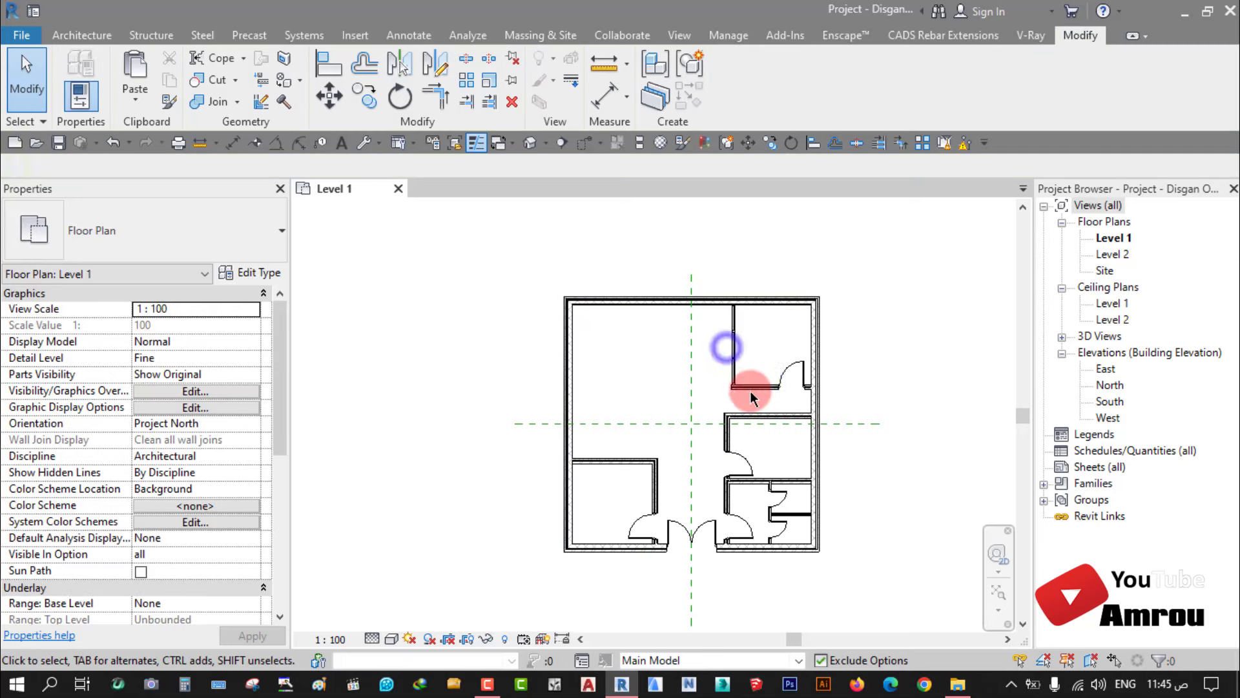
pyautogui.click(796, 660)
pyautogui.click(707, 644)
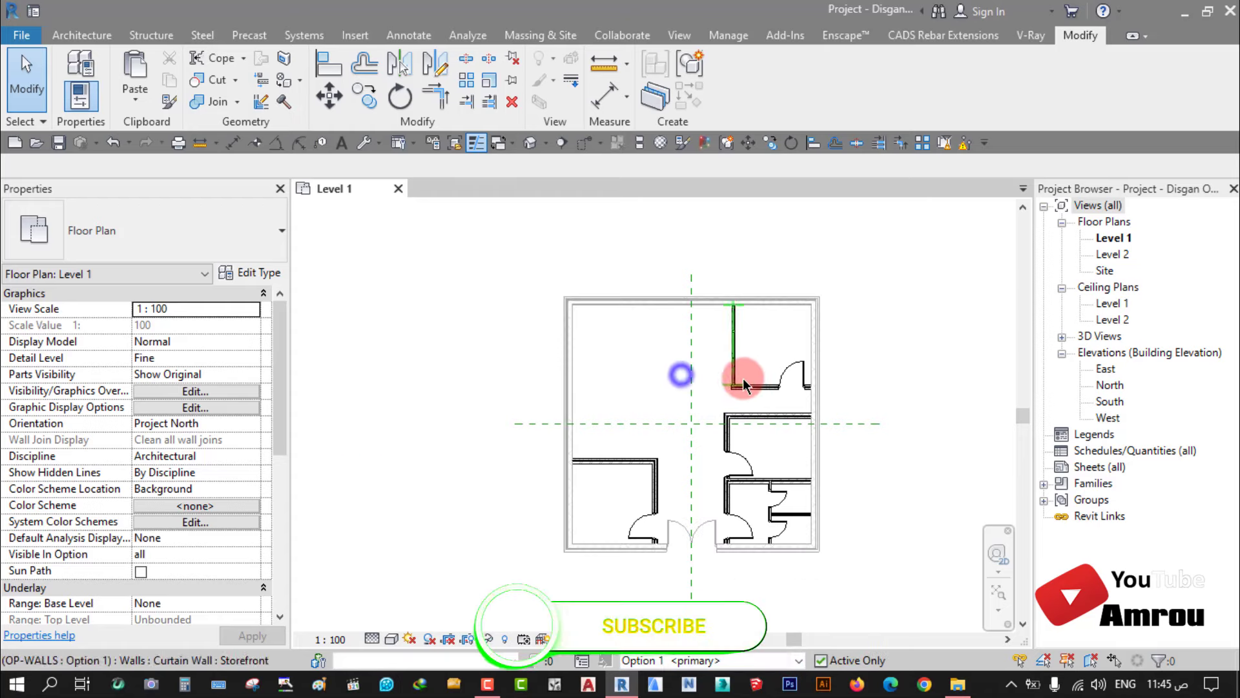
pyautogui.scroll(3, 743, 381)
pyautogui.scroll(-1, 804, 362)
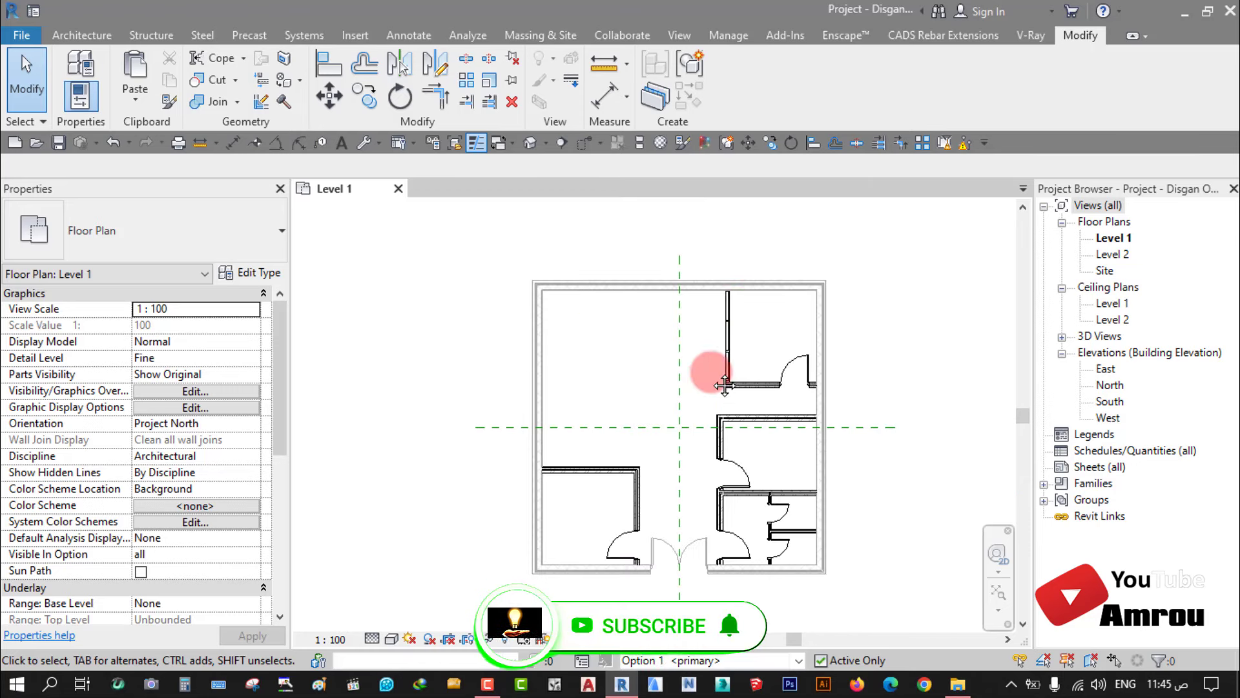
pyautogui.scroll(-2, 759, 345)
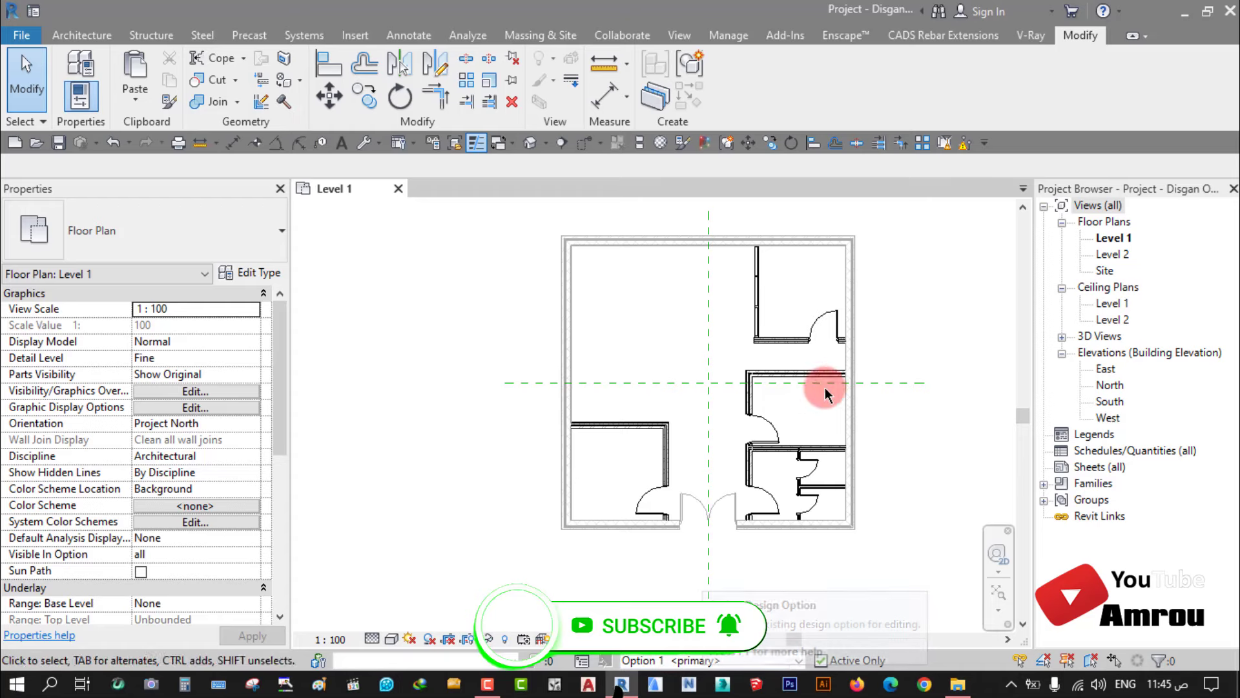
pyautogui.click(581, 659)
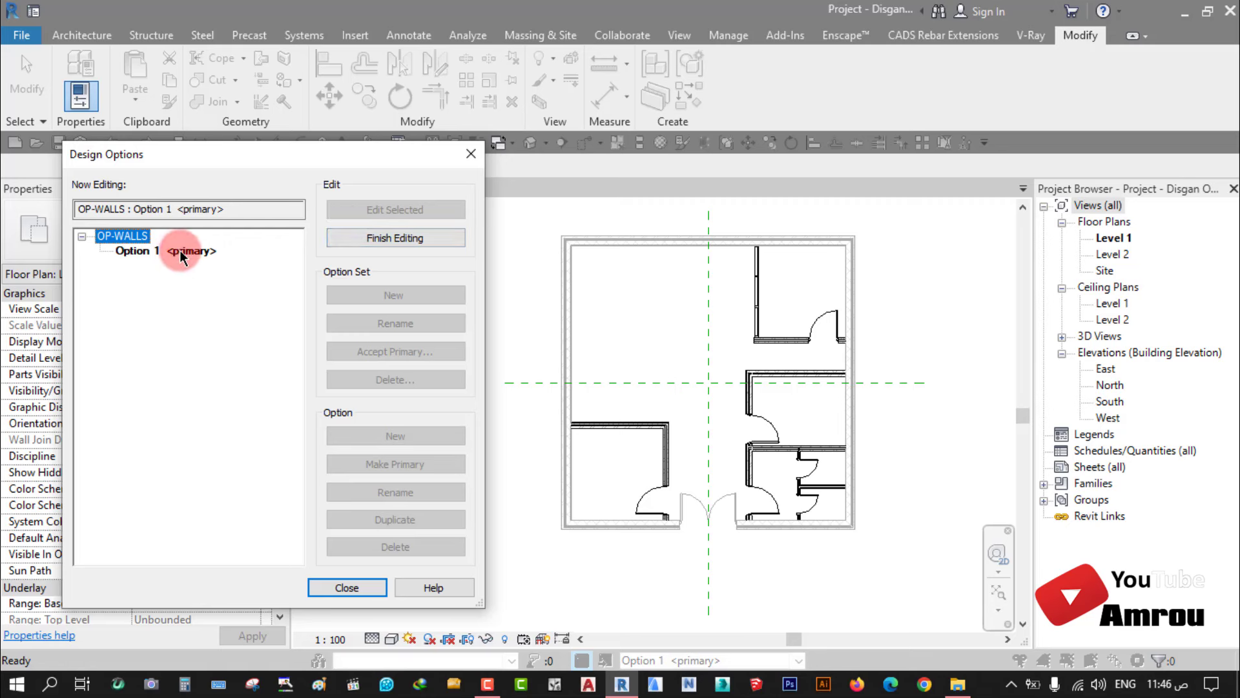
# Step: Return to the main model and add a new Option 2 to the OP-WALLS set
pyautogui.click(410, 236)
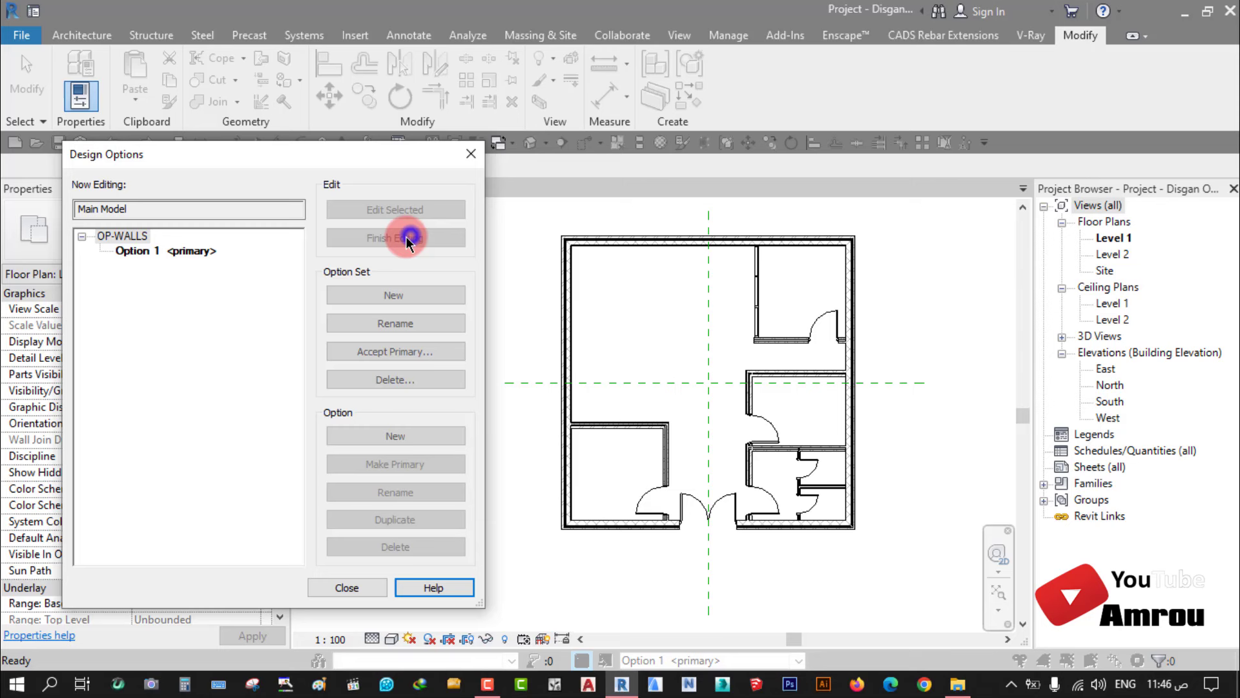
pyautogui.click(185, 331)
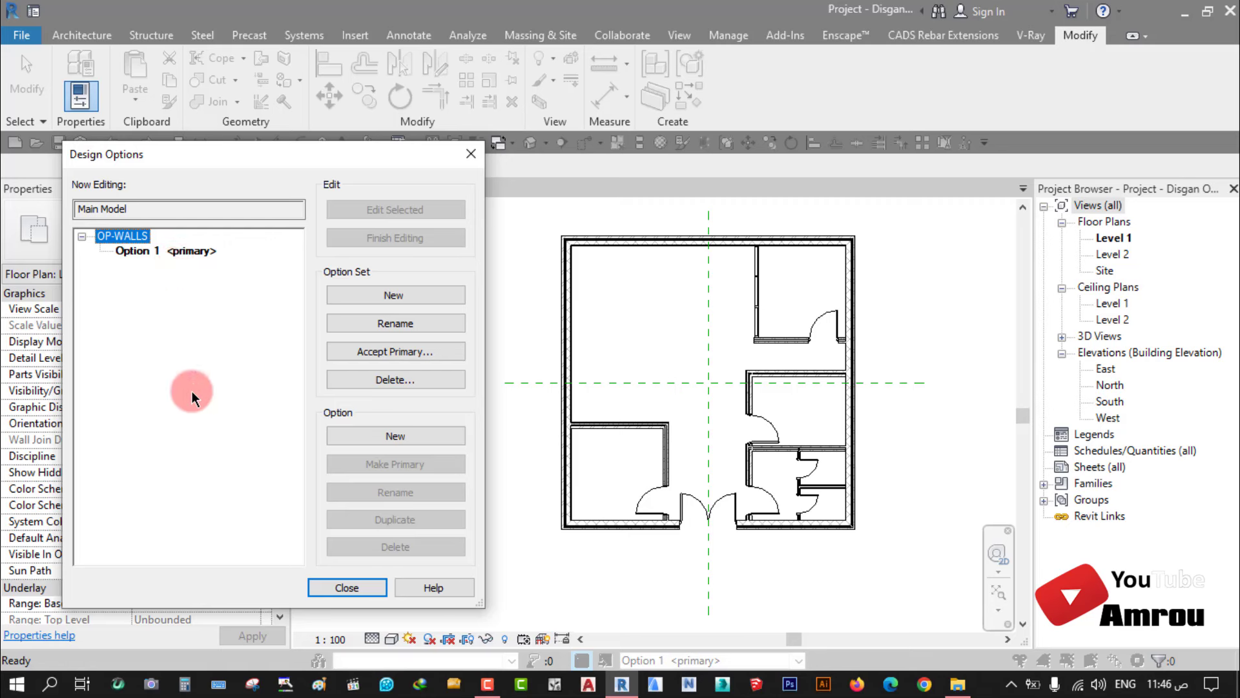
pyautogui.click(355, 436)
pyautogui.click(134, 265)
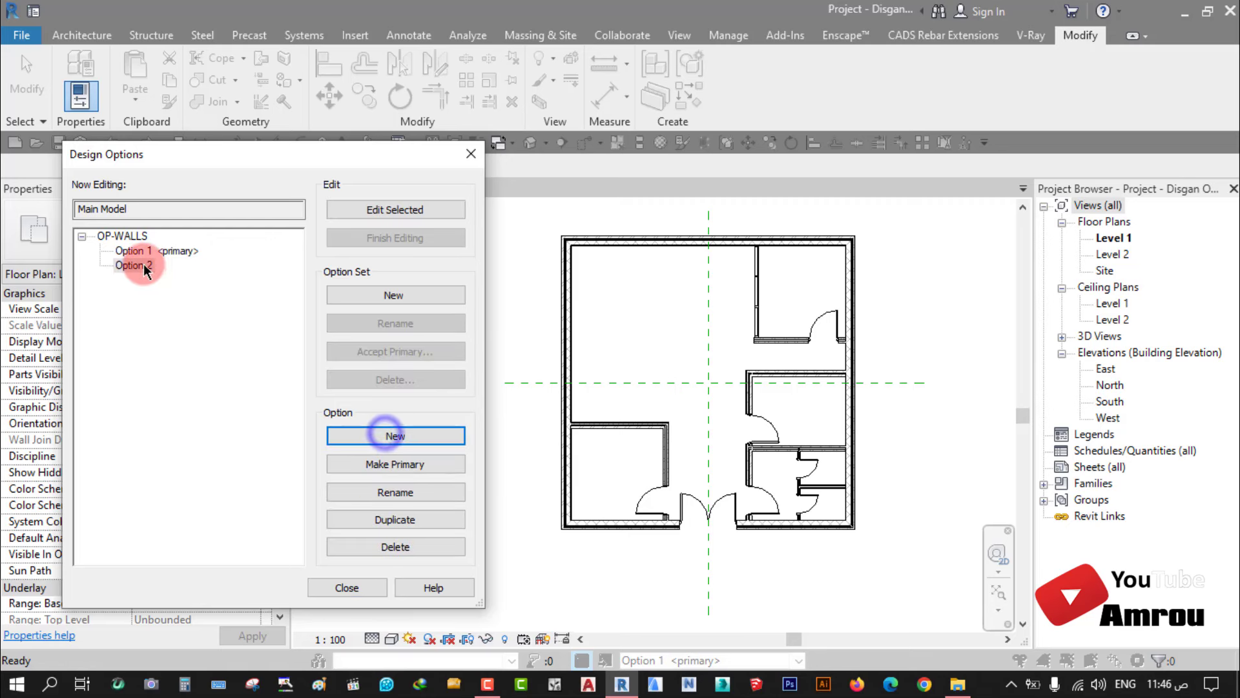
pyautogui.click(133, 265)
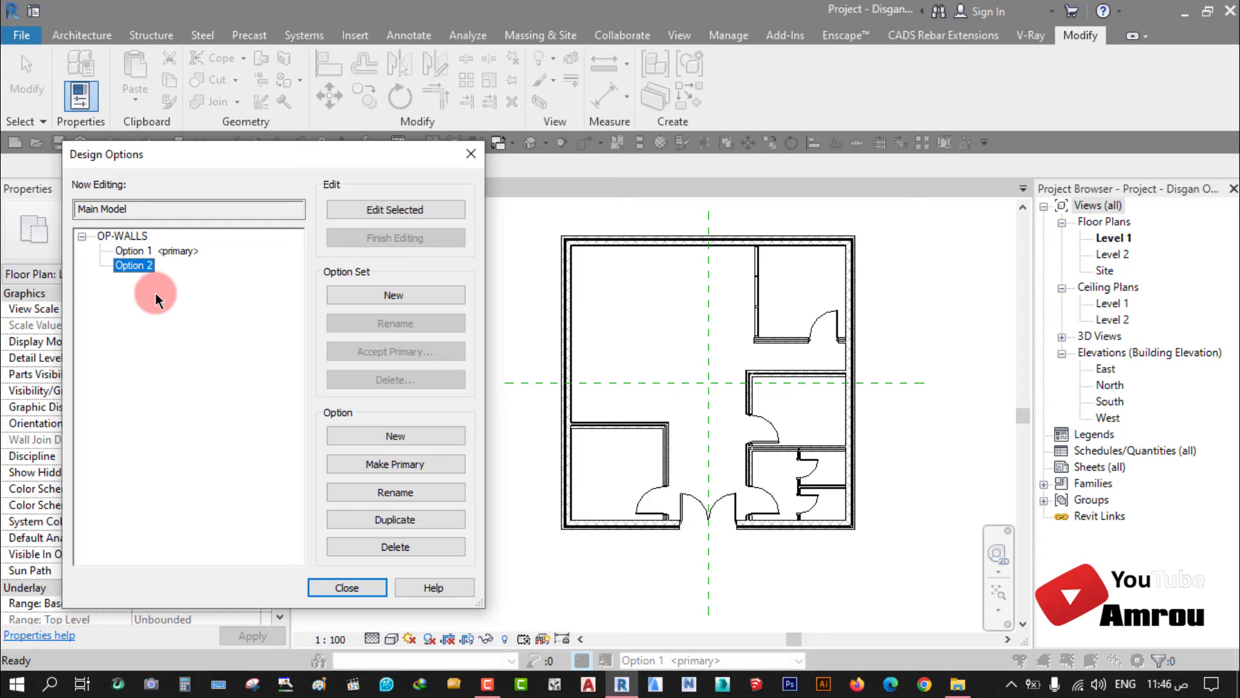
# Step: Make Option 2 the option being edited and close Design Options
pyautogui.click(402, 463)
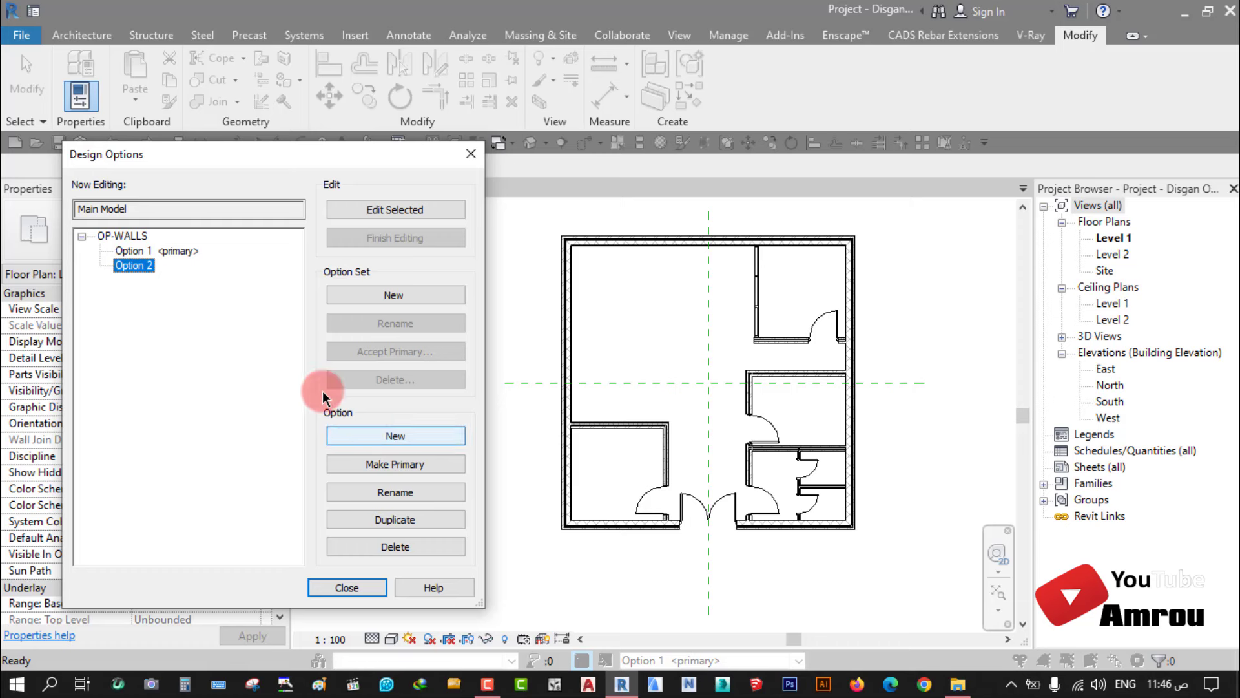
pyautogui.click(127, 261)
pyautogui.click(113, 237)
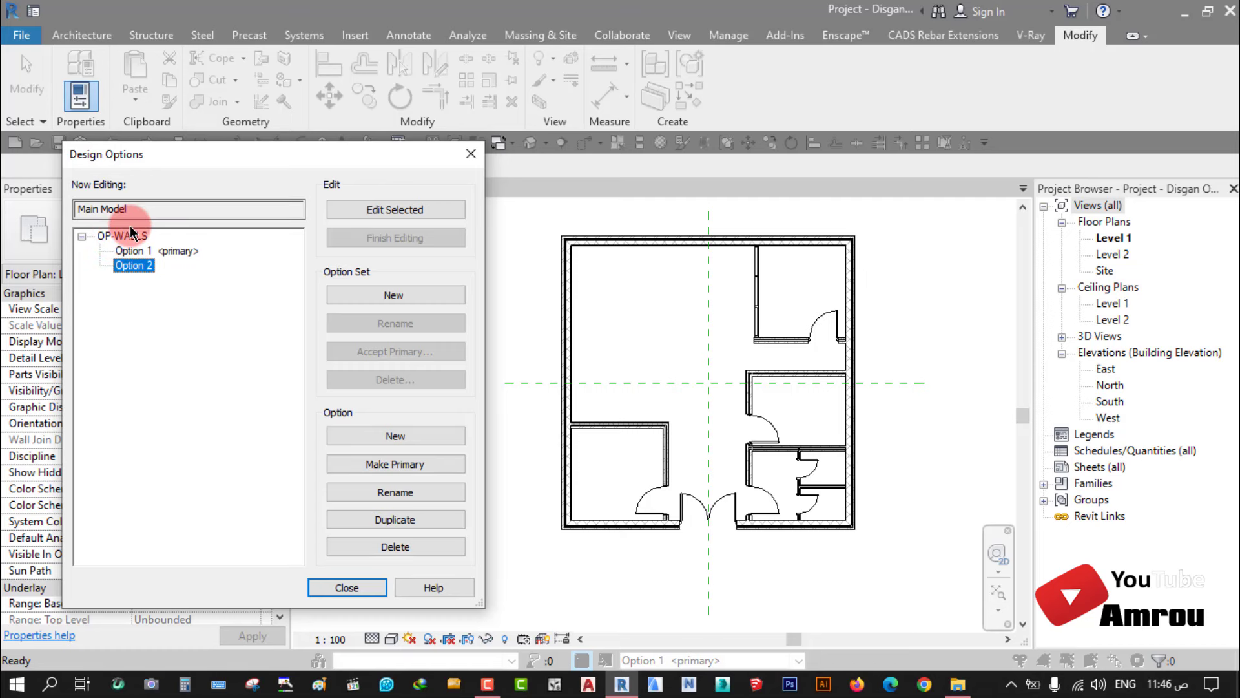
pyautogui.click(407, 208)
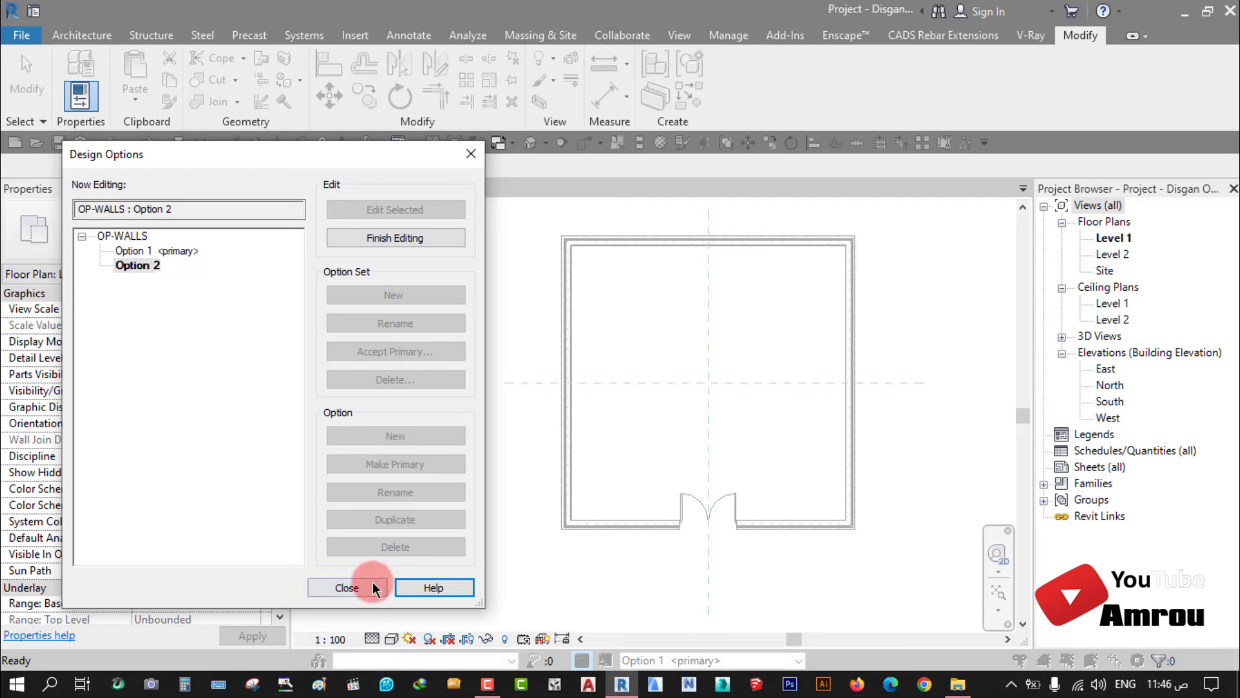
pyautogui.click(352, 586)
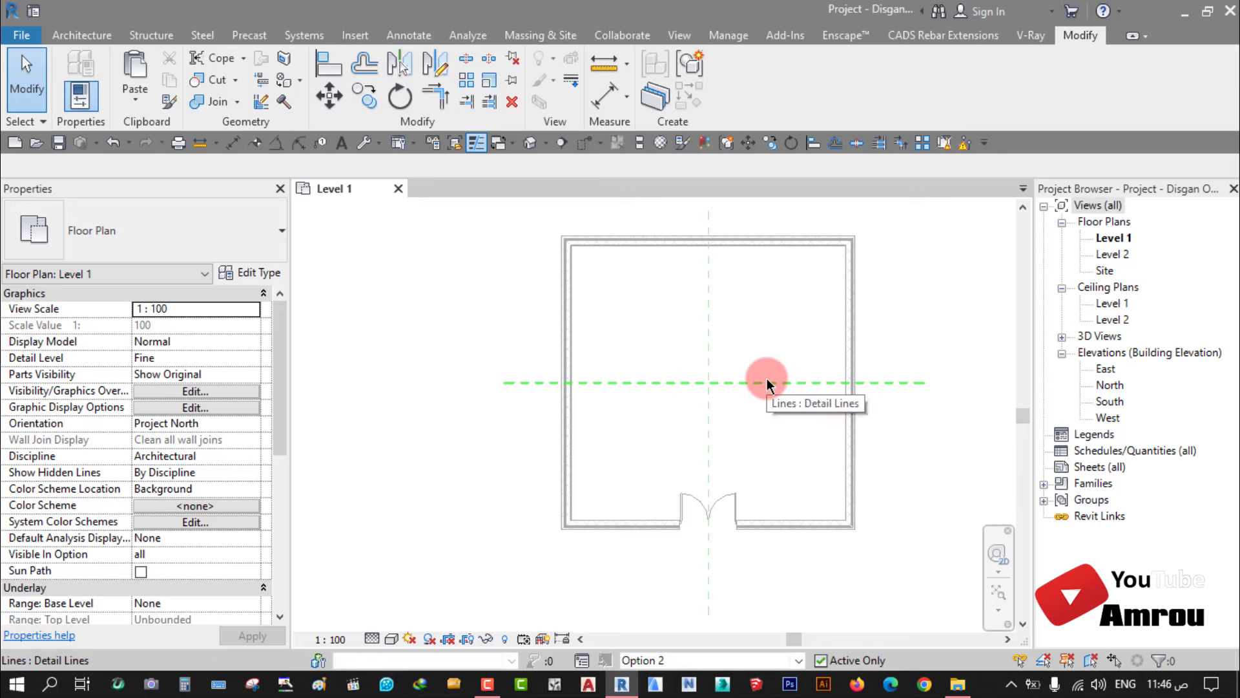
# Step: Start the Wall tool with the Curtain Wall: Storefront type
pyautogui.scroll(-1, 733, 355)
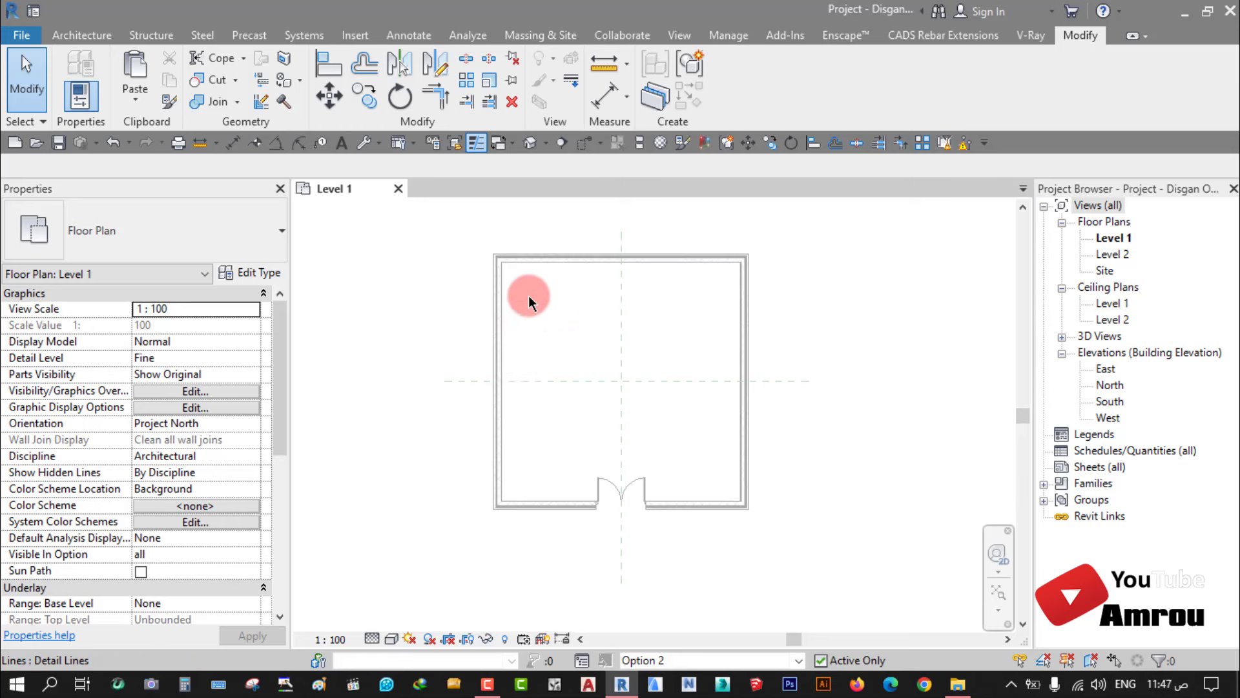
pyautogui.click(78, 36)
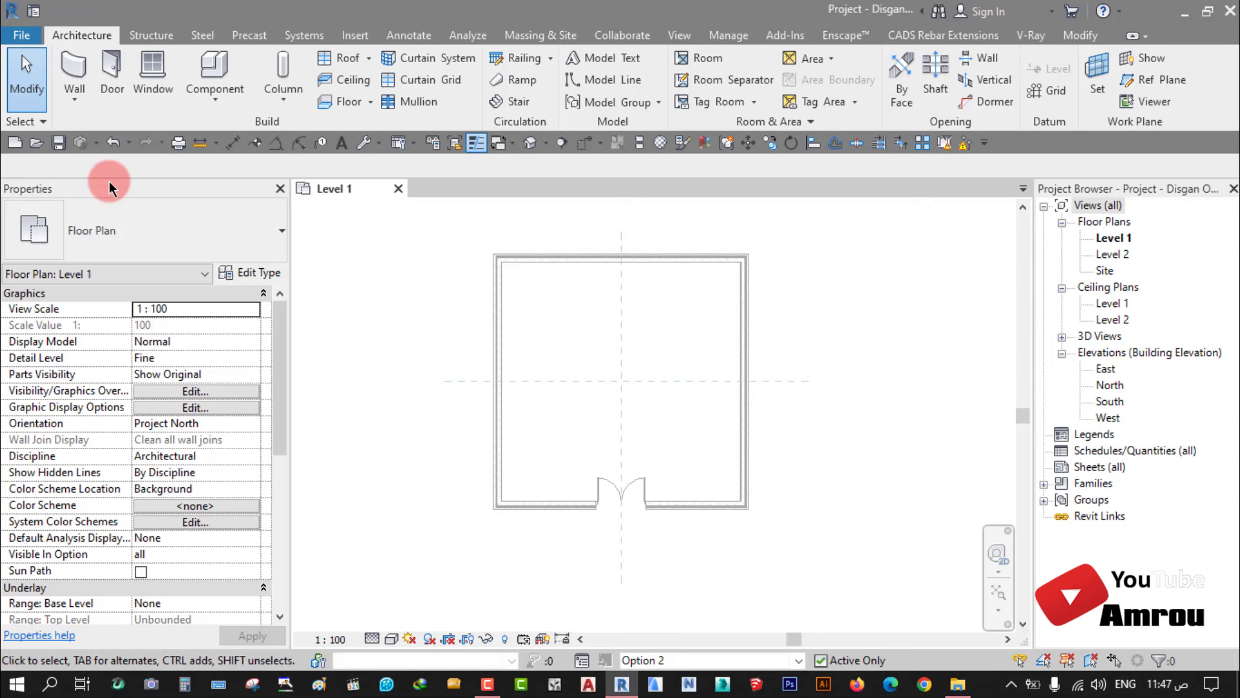
pyautogui.click(74, 70)
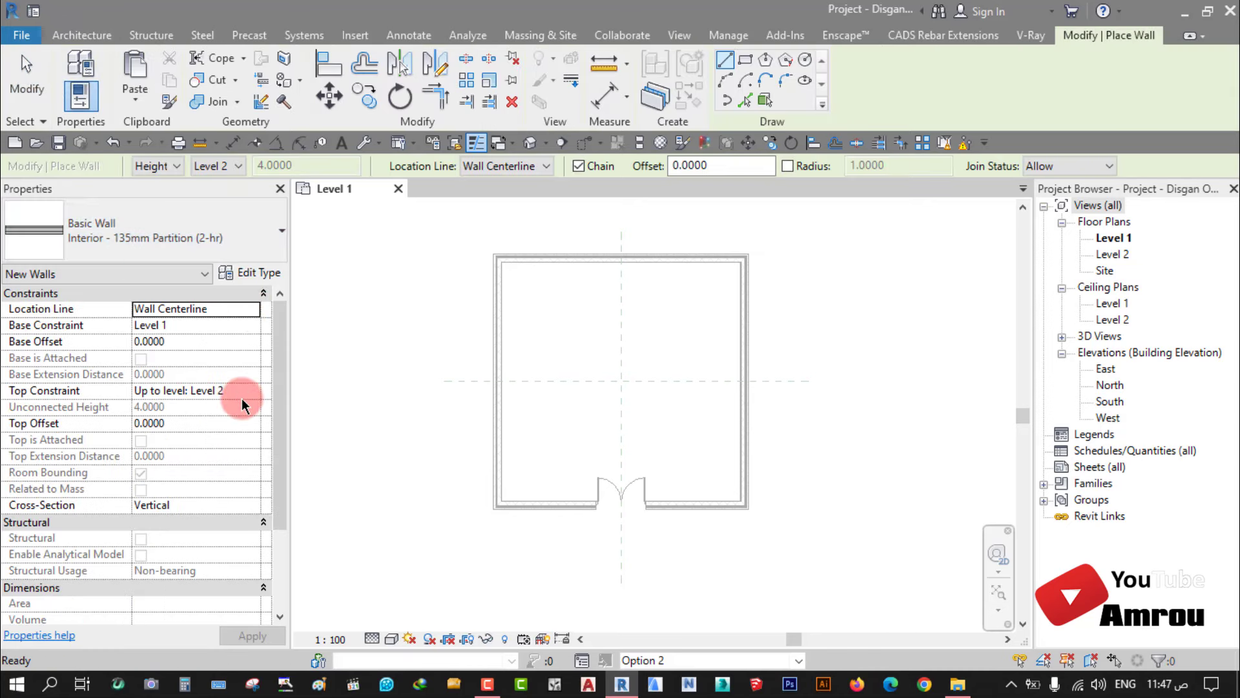
pyautogui.click(283, 231)
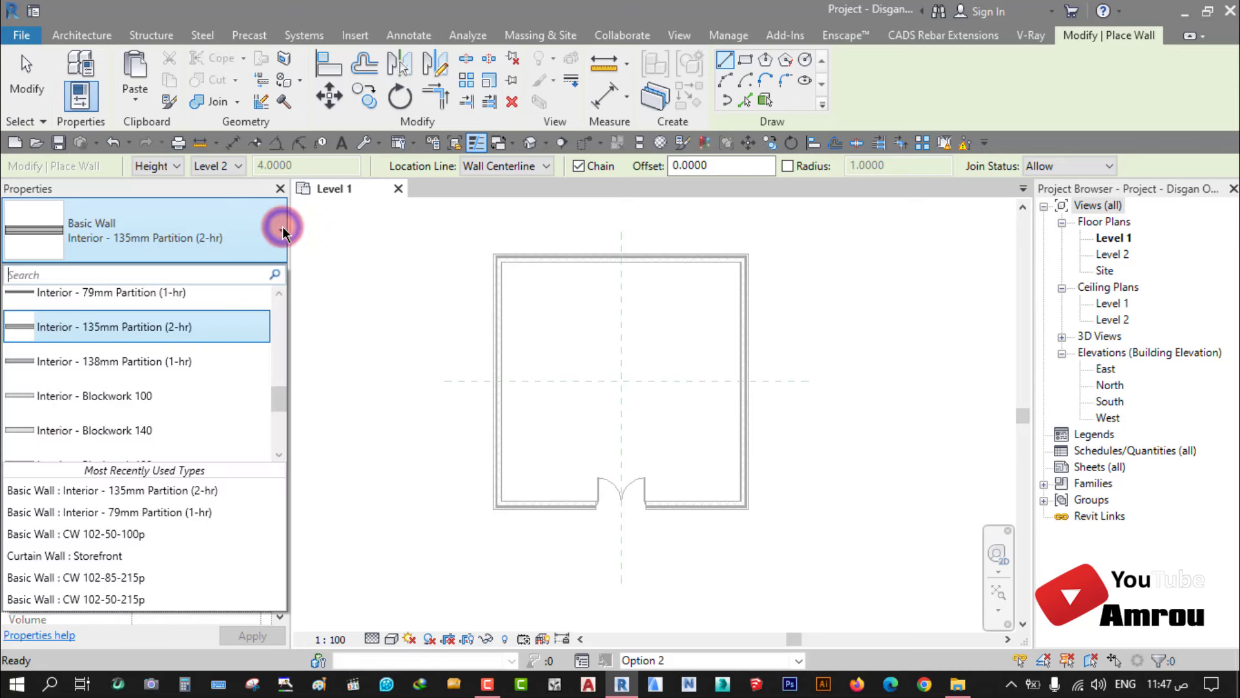
pyautogui.scroll(-5, 155, 348)
pyautogui.click(71, 404)
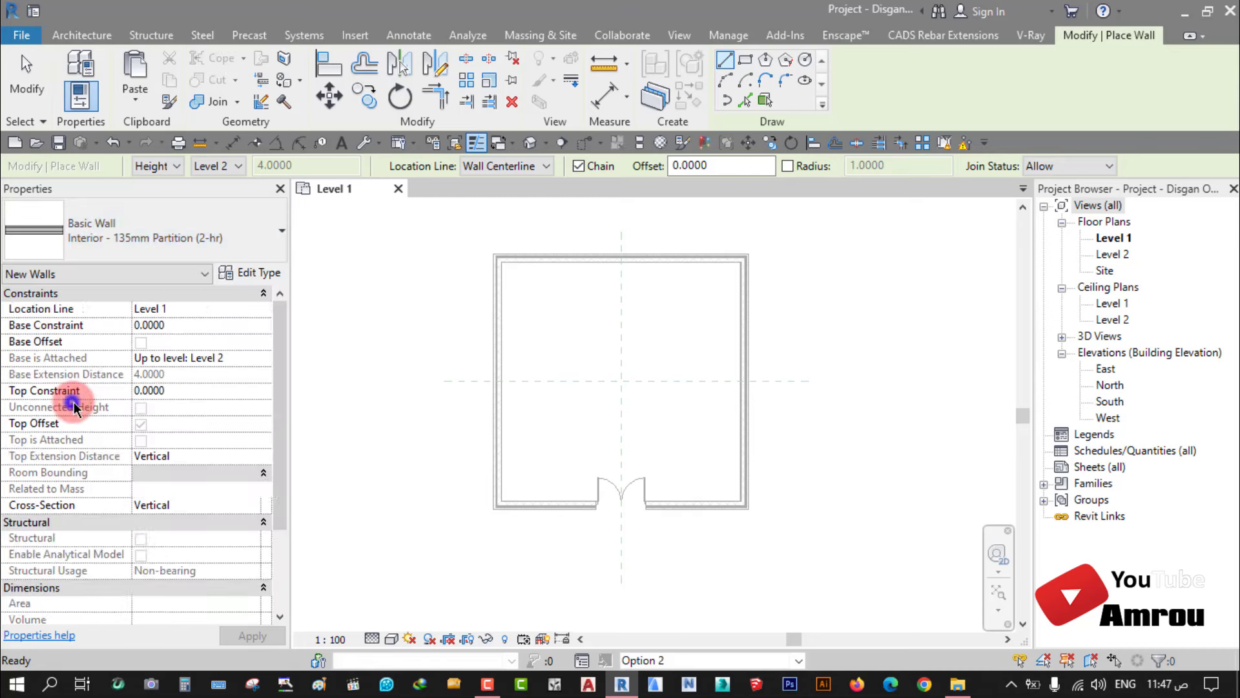
pyautogui.scroll(2, 669, 361)
pyautogui.moveTo(498, 337); pyautogui.dragTo(507, 391, button='middle')
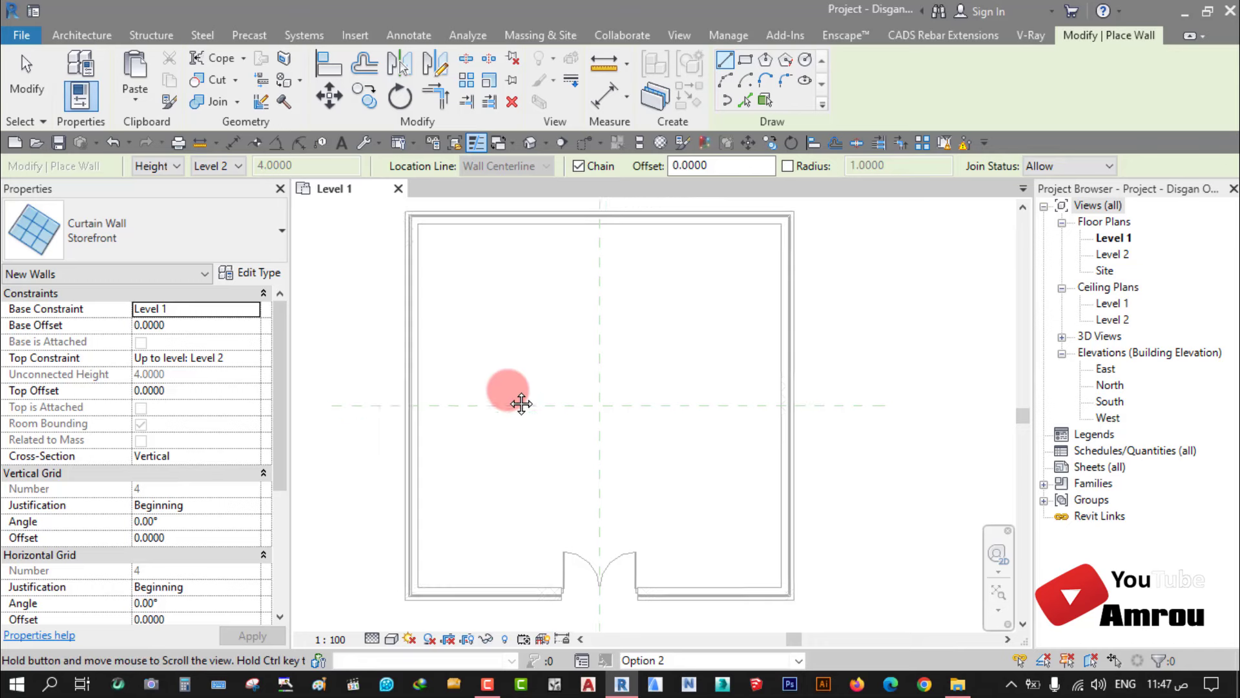
# Step: Draw storefront walls: one across the middle, one up to the top wall, and an L at lower left
pyautogui.click(428, 392)
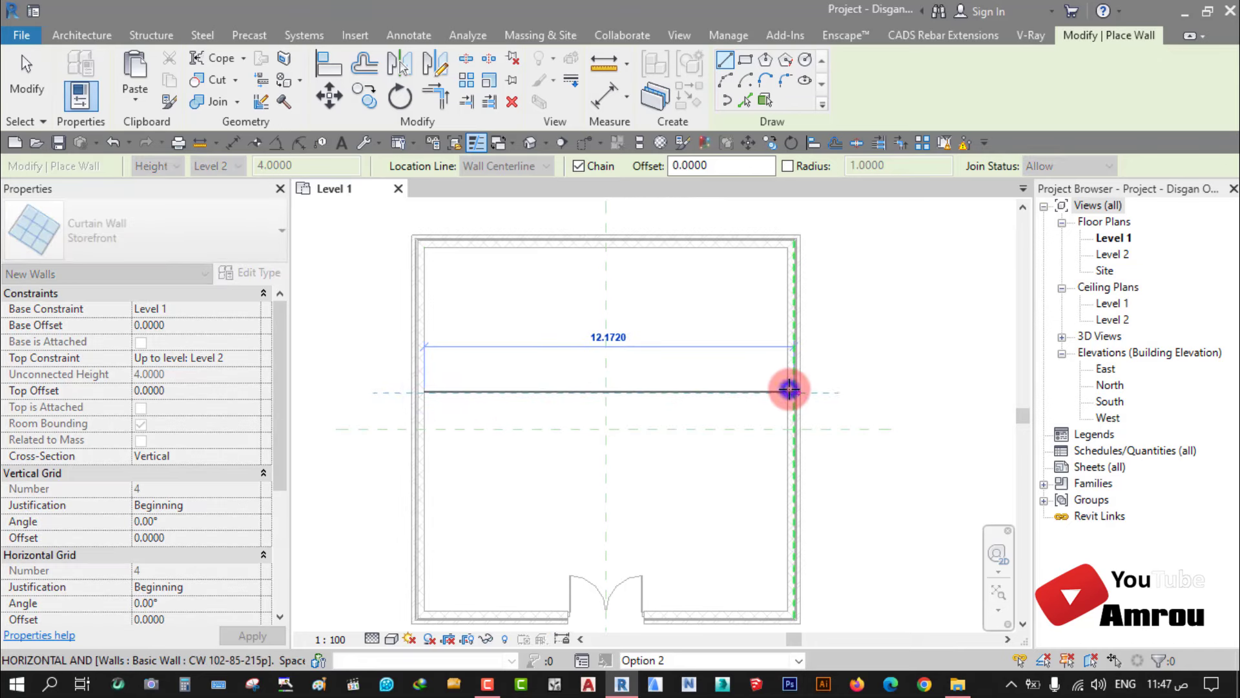
pyautogui.click(790, 390)
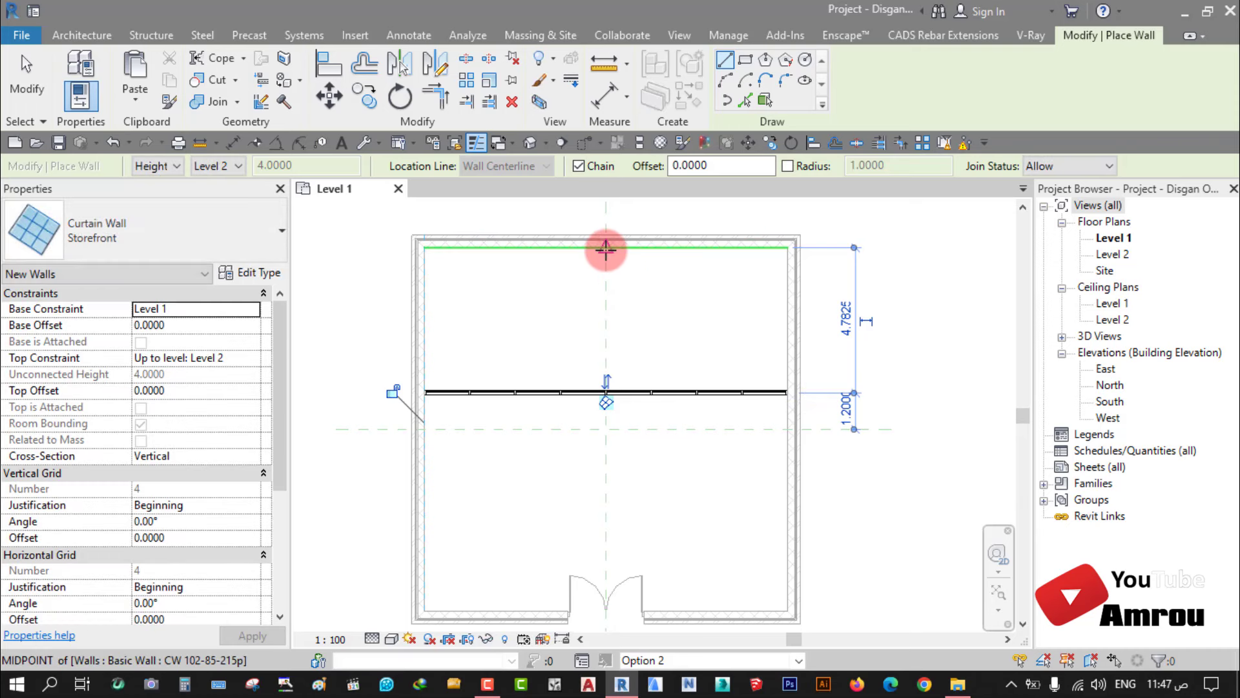
pyautogui.click(606, 249)
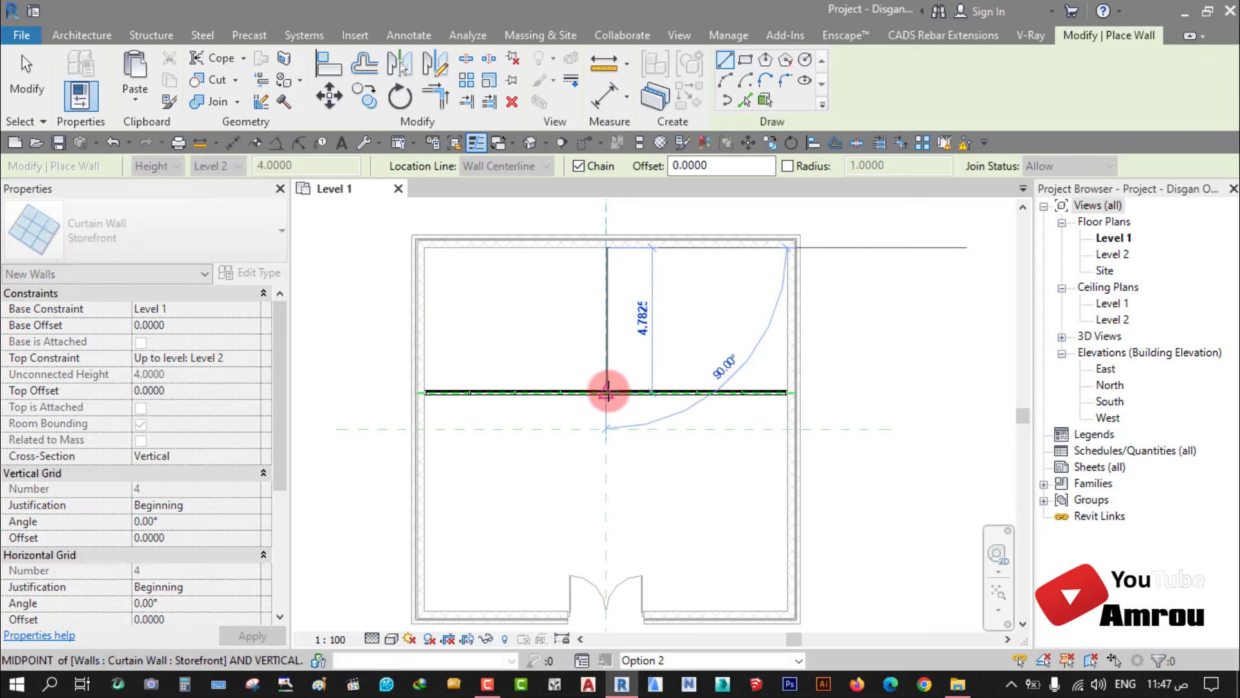
pyautogui.click(607, 391)
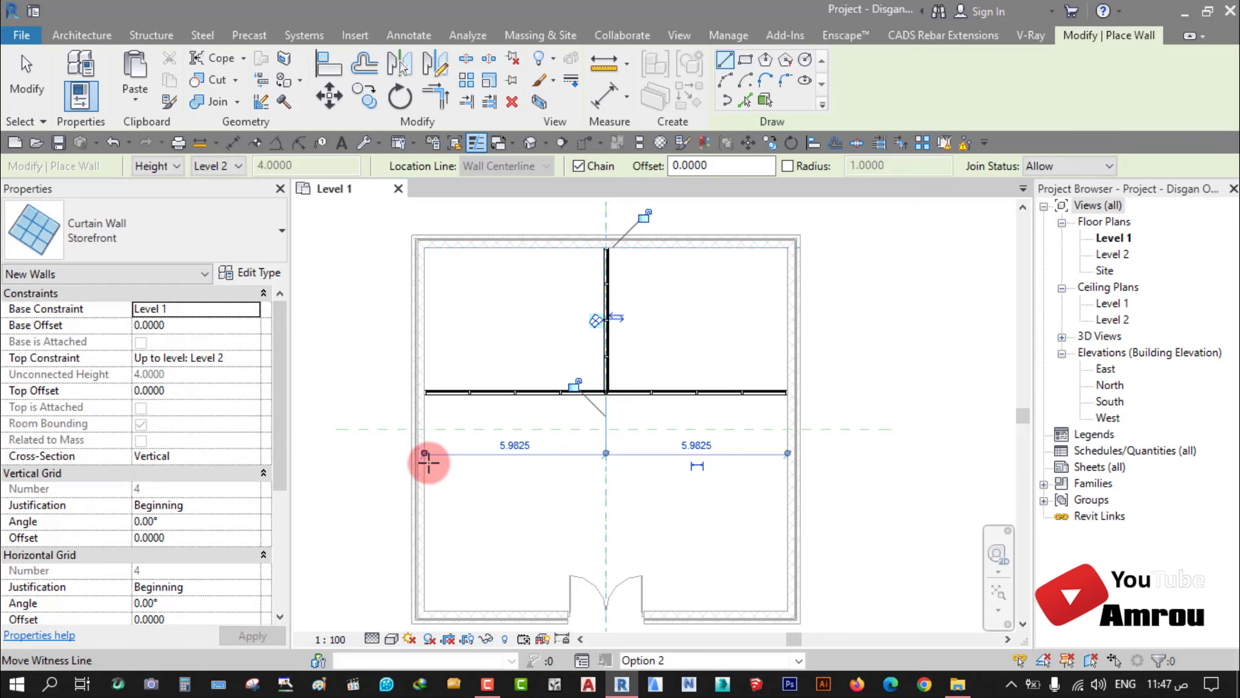
pyautogui.click(424, 466)
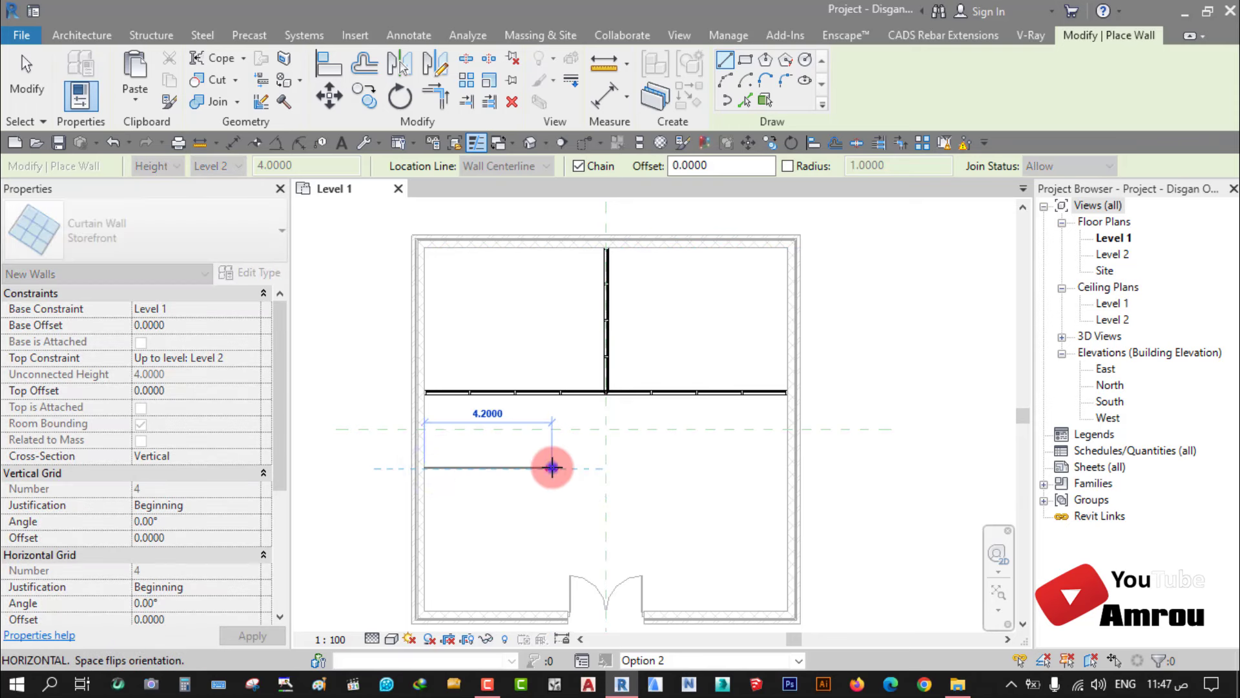
pyautogui.click(552, 466)
pyautogui.click(553, 607)
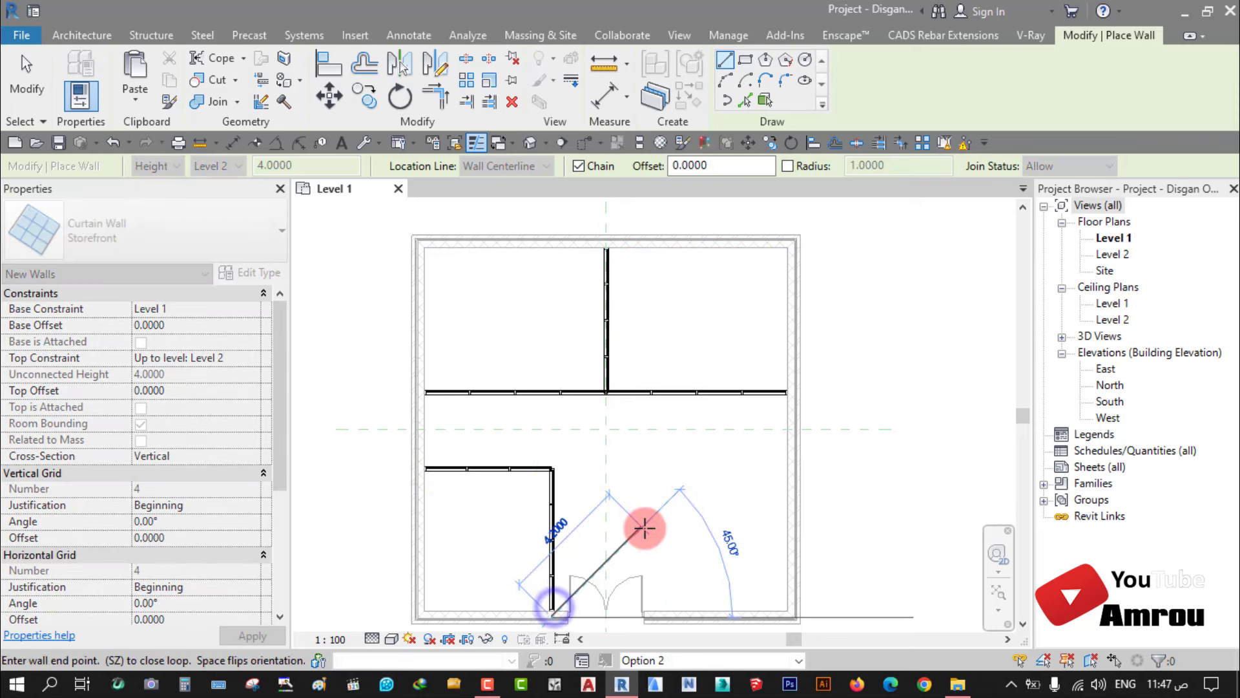
pyautogui.press('Escape')
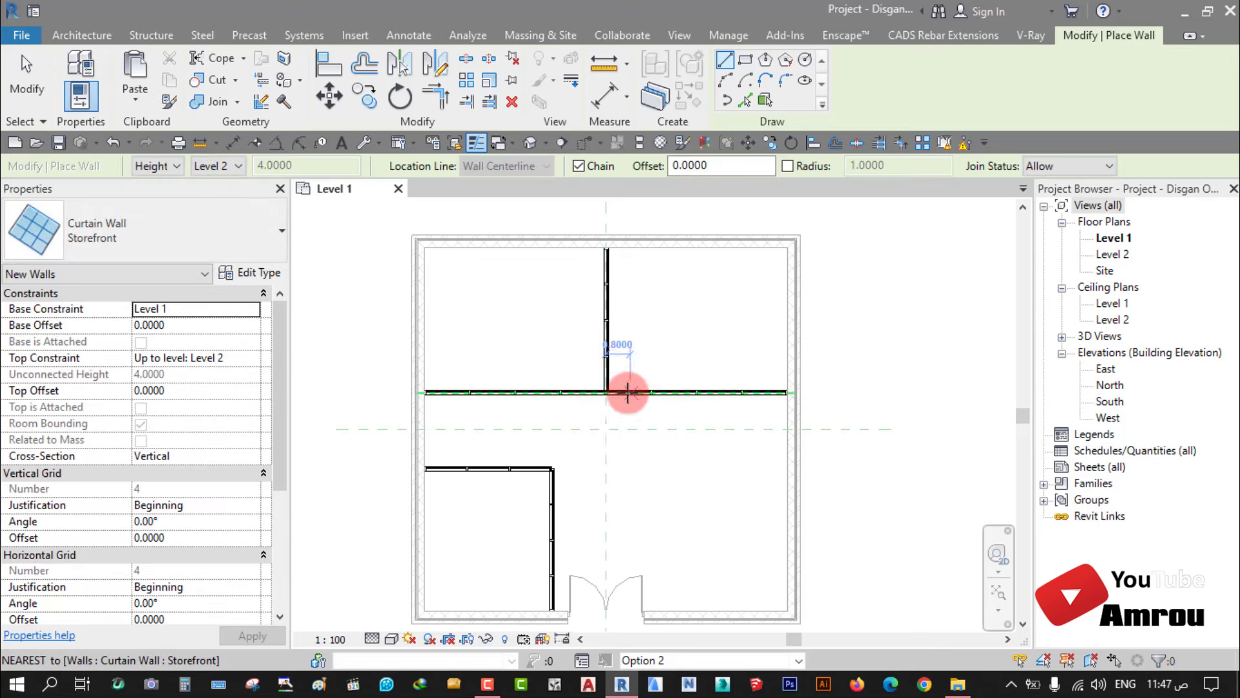
pyautogui.scroll(-3, 627, 387)
pyautogui.press('Escape')
pyautogui.scroll(2, 669, 341)
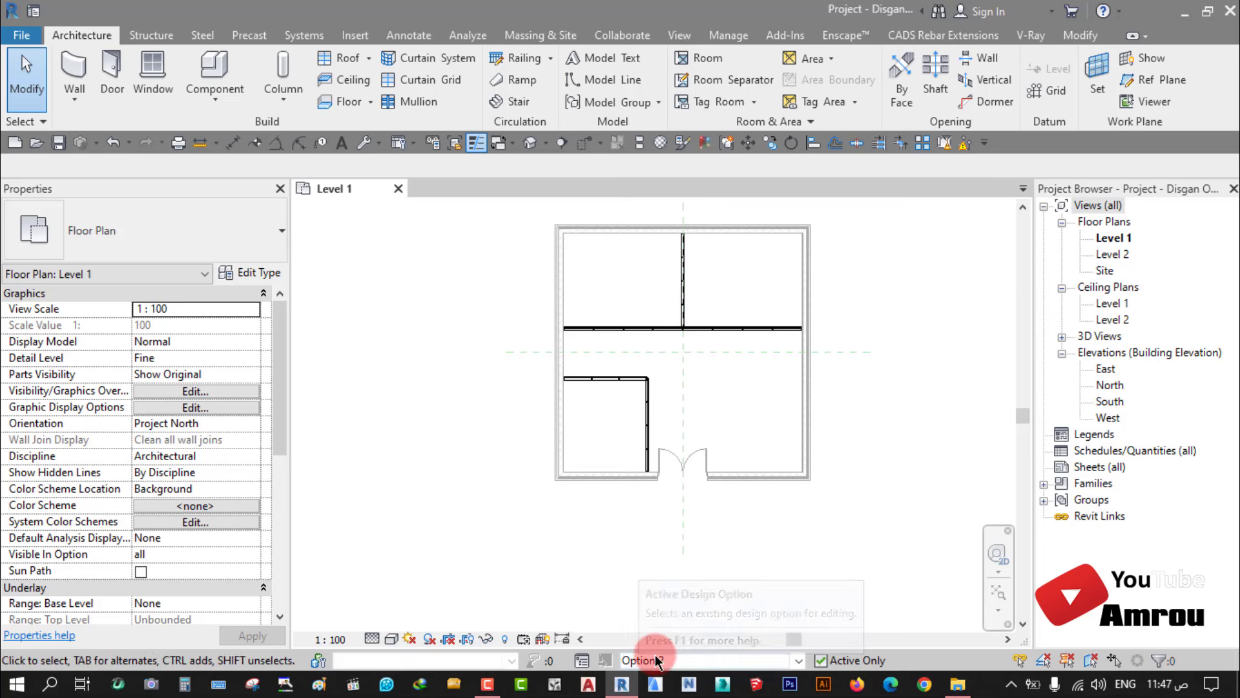
pyautogui.click(581, 660)
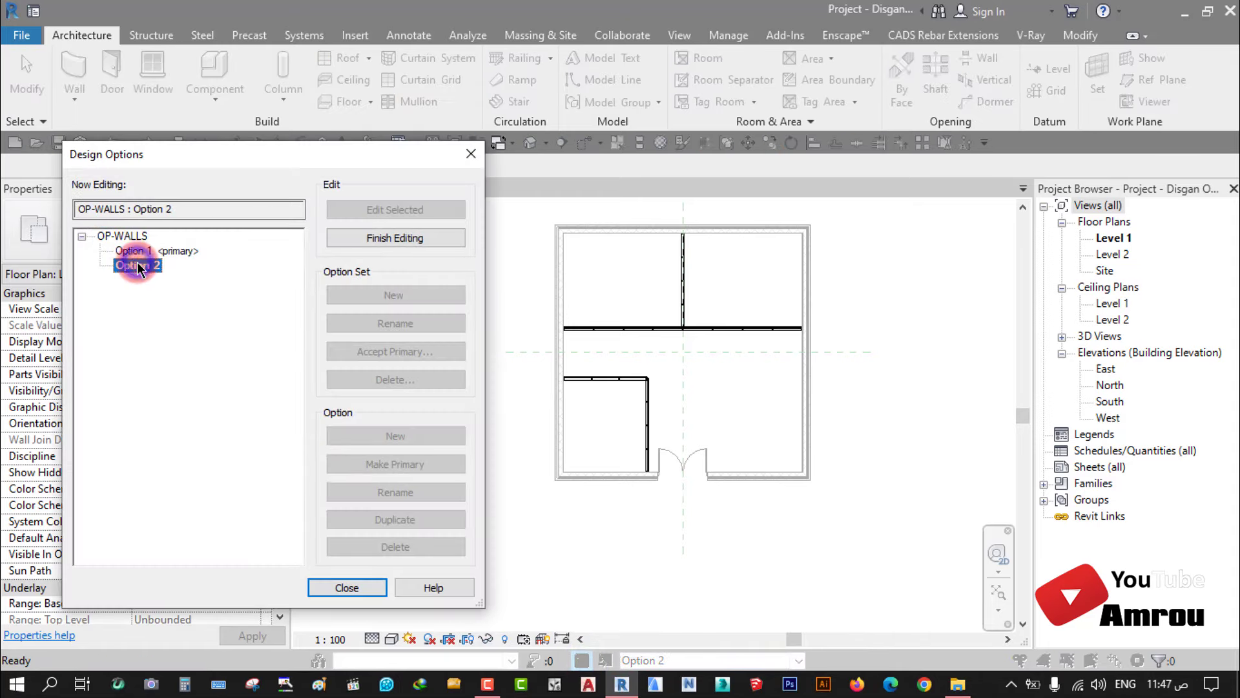
pyautogui.click(401, 238)
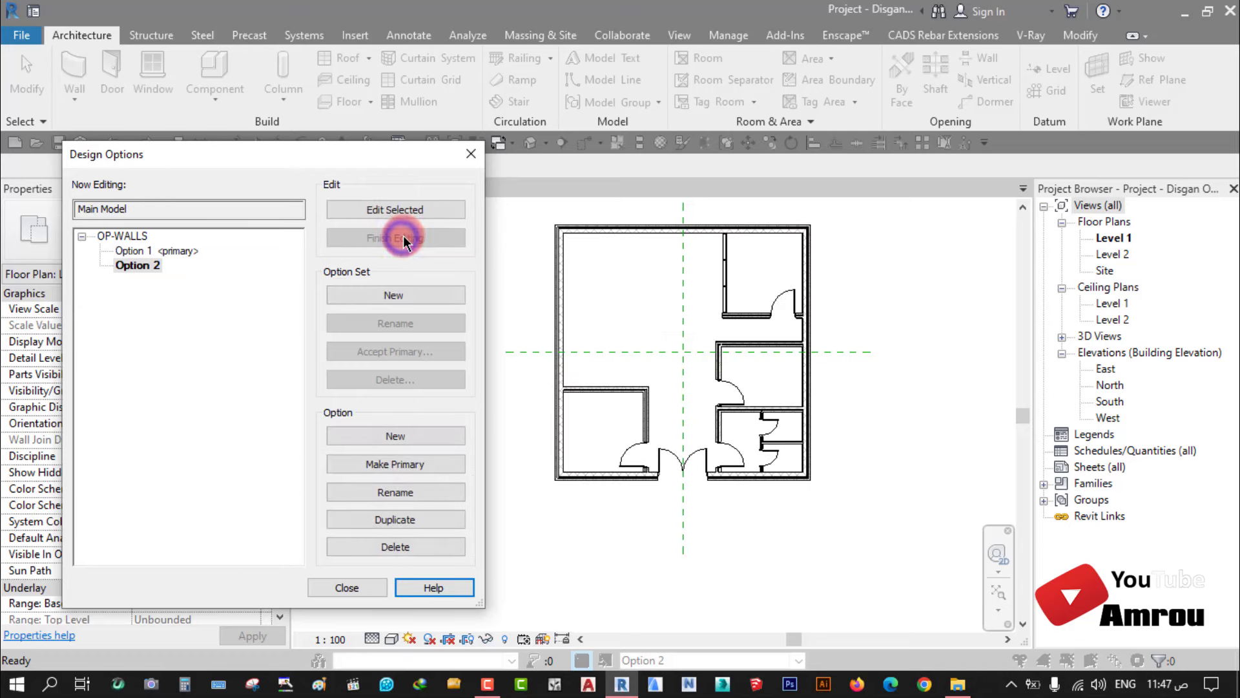
pyautogui.click(355, 589)
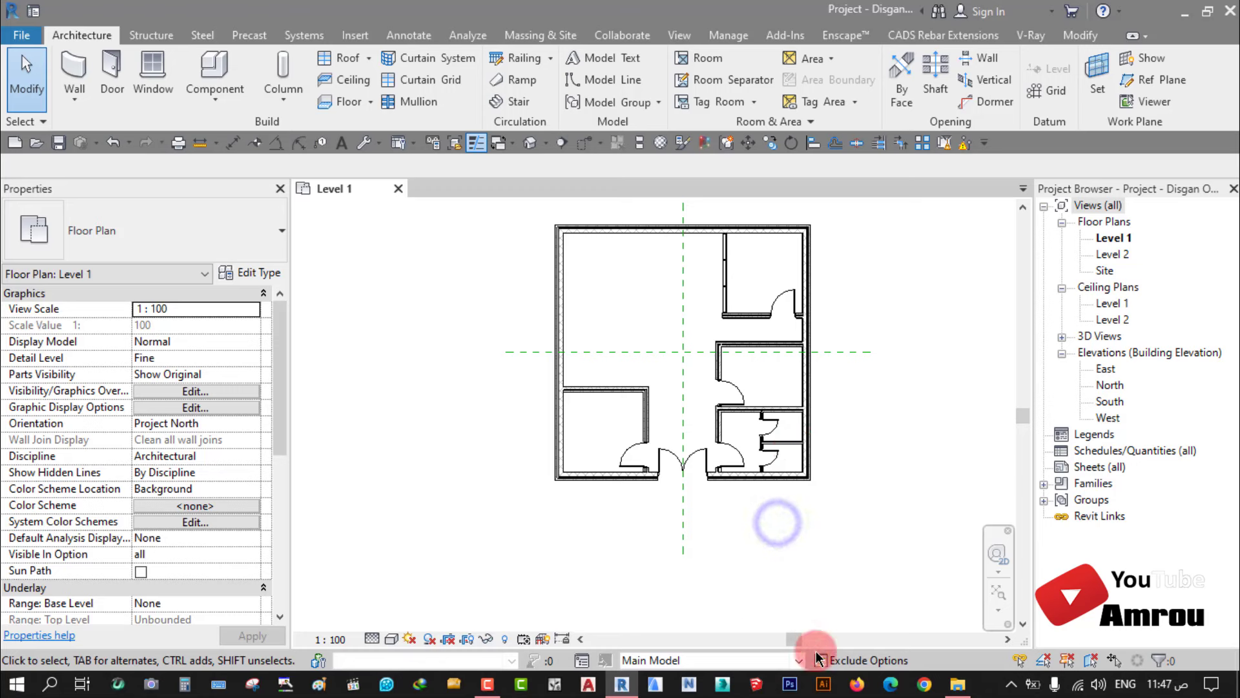
pyautogui.click(799, 667)
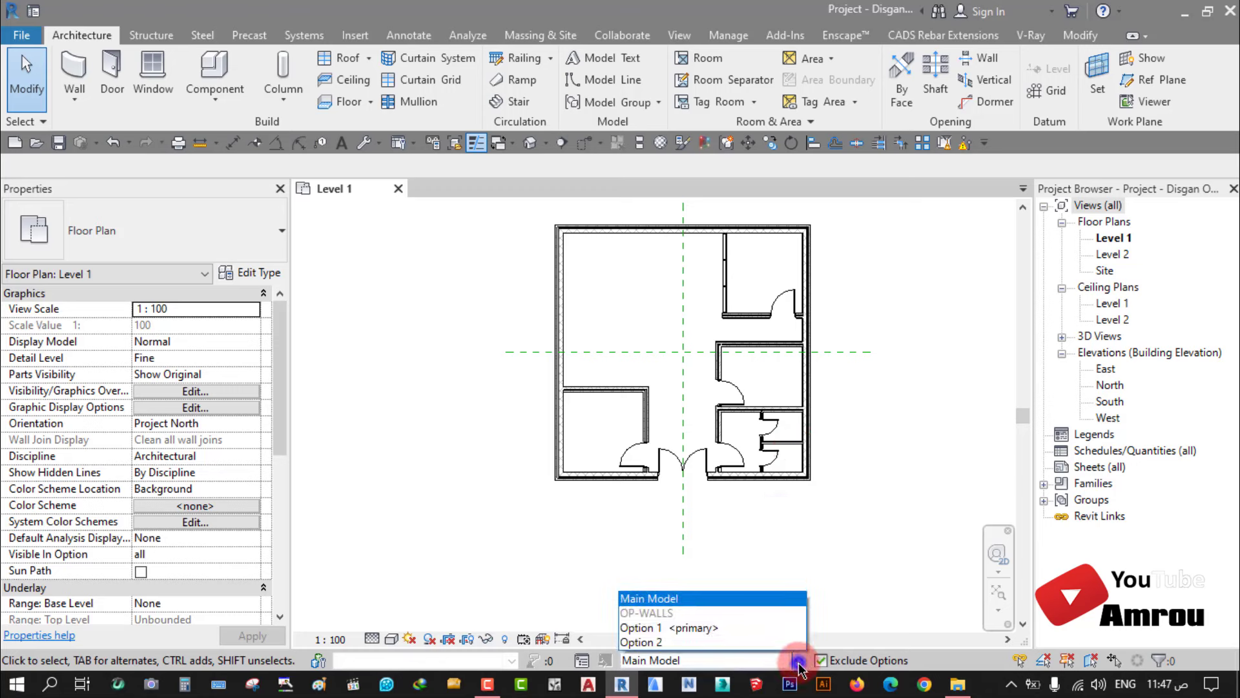
pyautogui.click(708, 621)
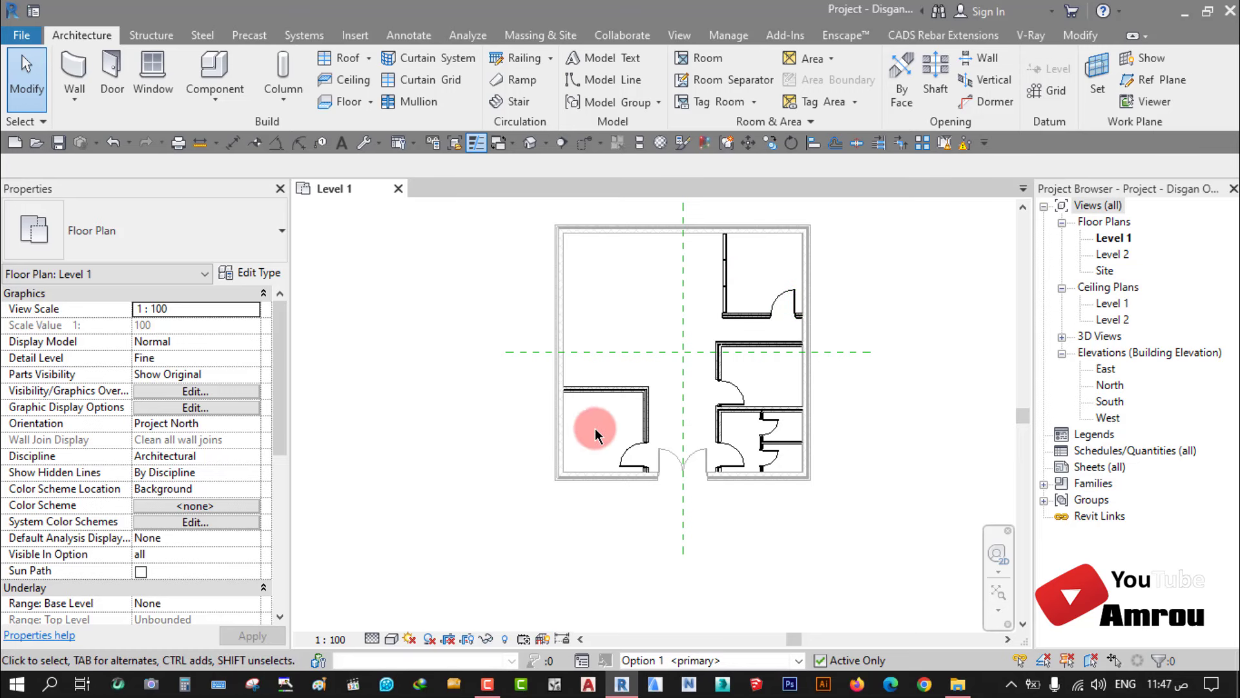
pyautogui.click(801, 664)
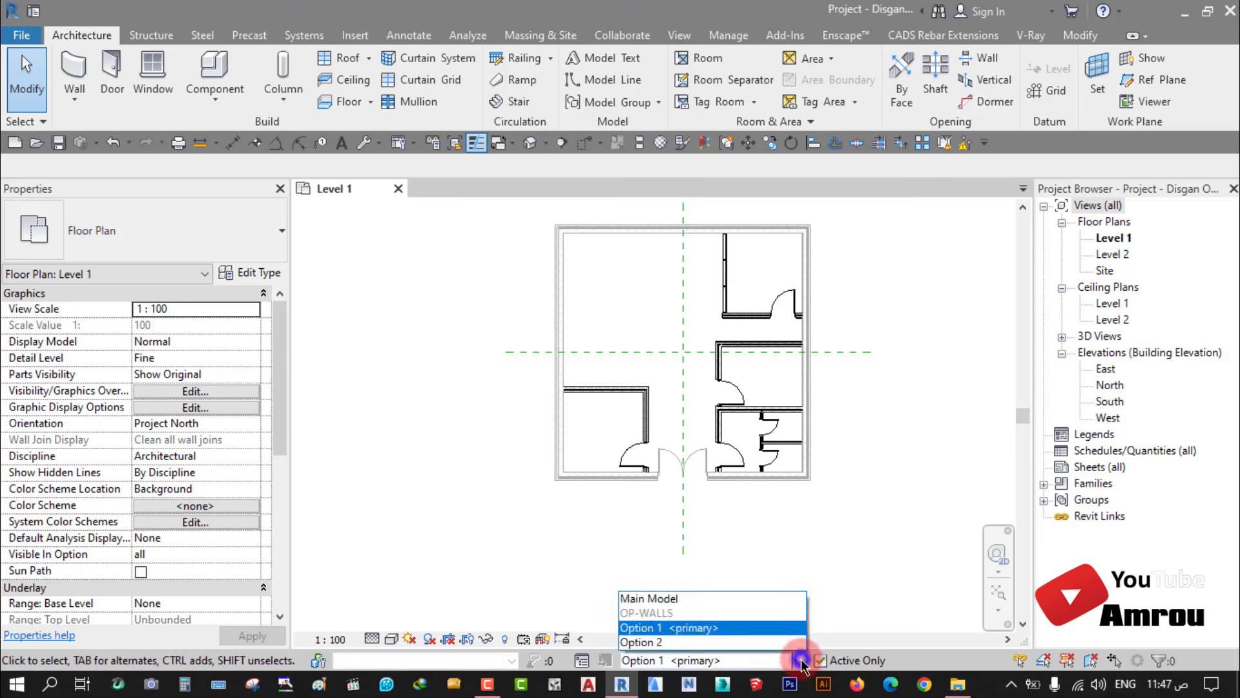
pyautogui.click(653, 643)
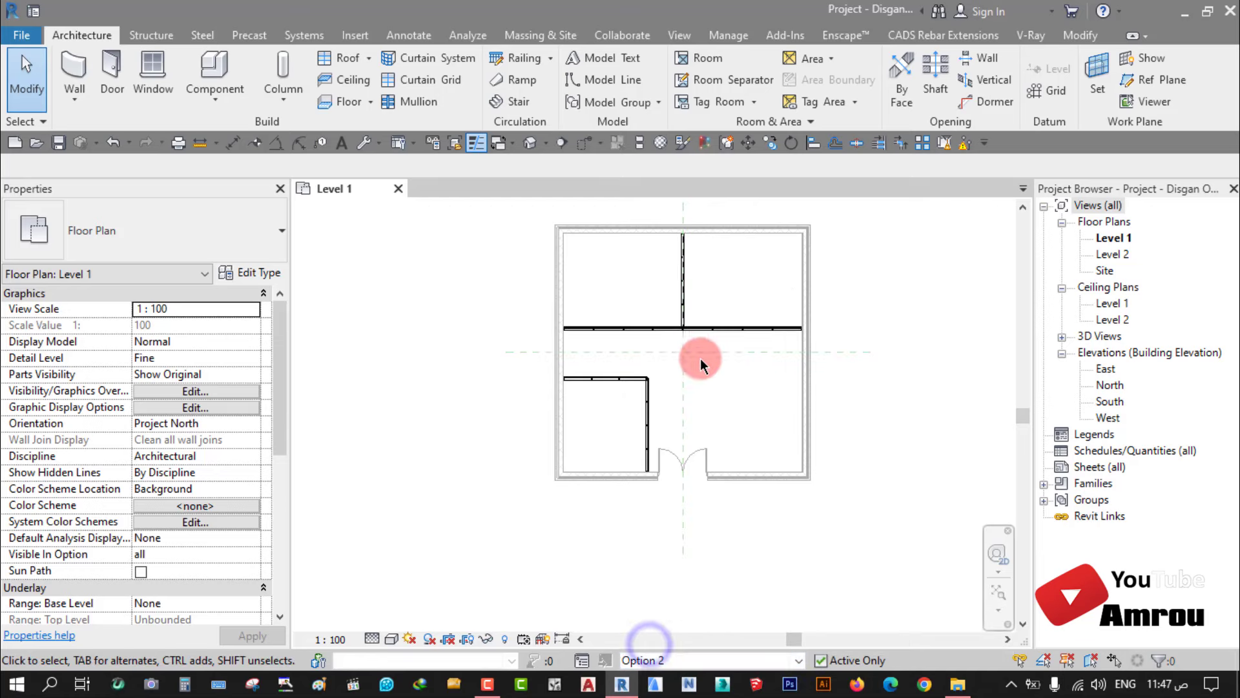
pyautogui.scroll(2, 698, 355)
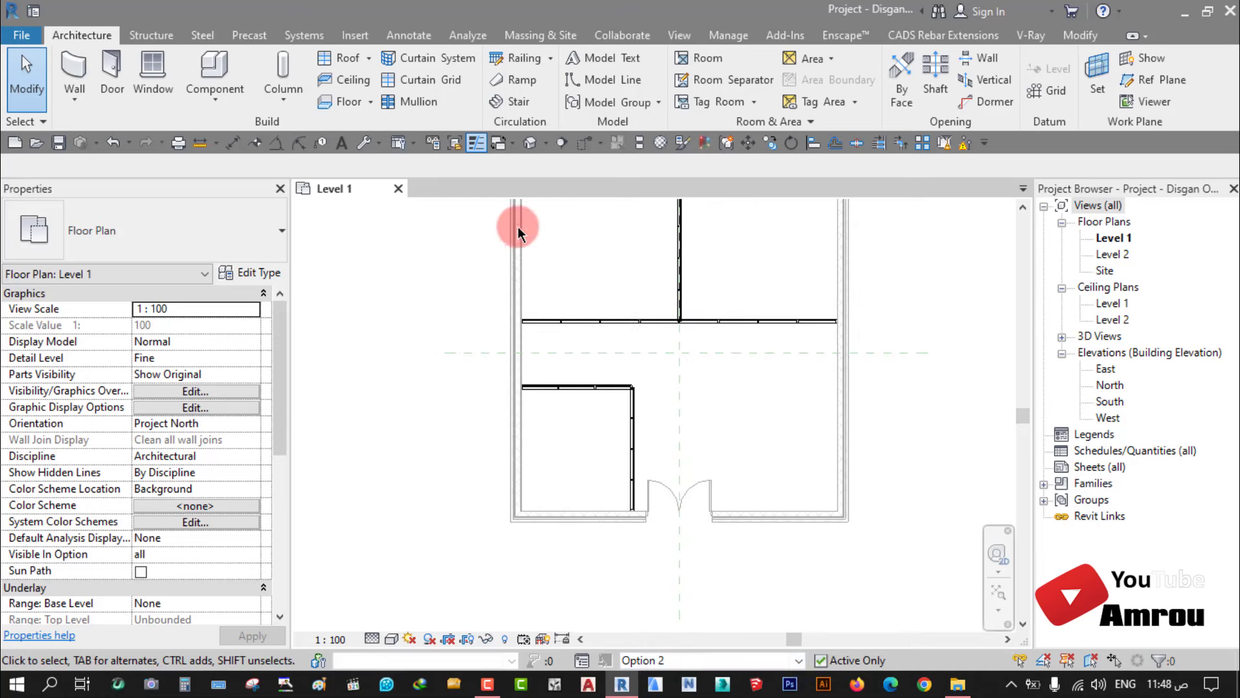
pyautogui.scroll(-2, 710, 440)
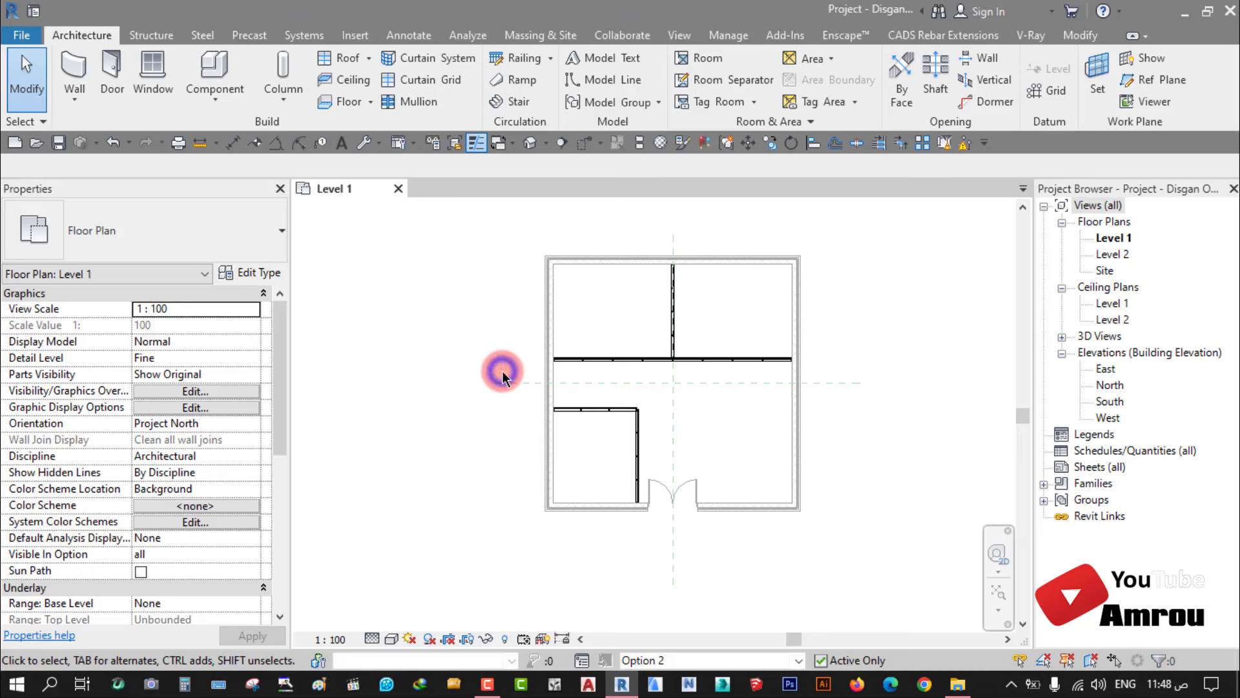
# Step: Stop editing, add a new Option 3 to the OP-WALLS set, and begin editing it
pyautogui.click(580, 660)
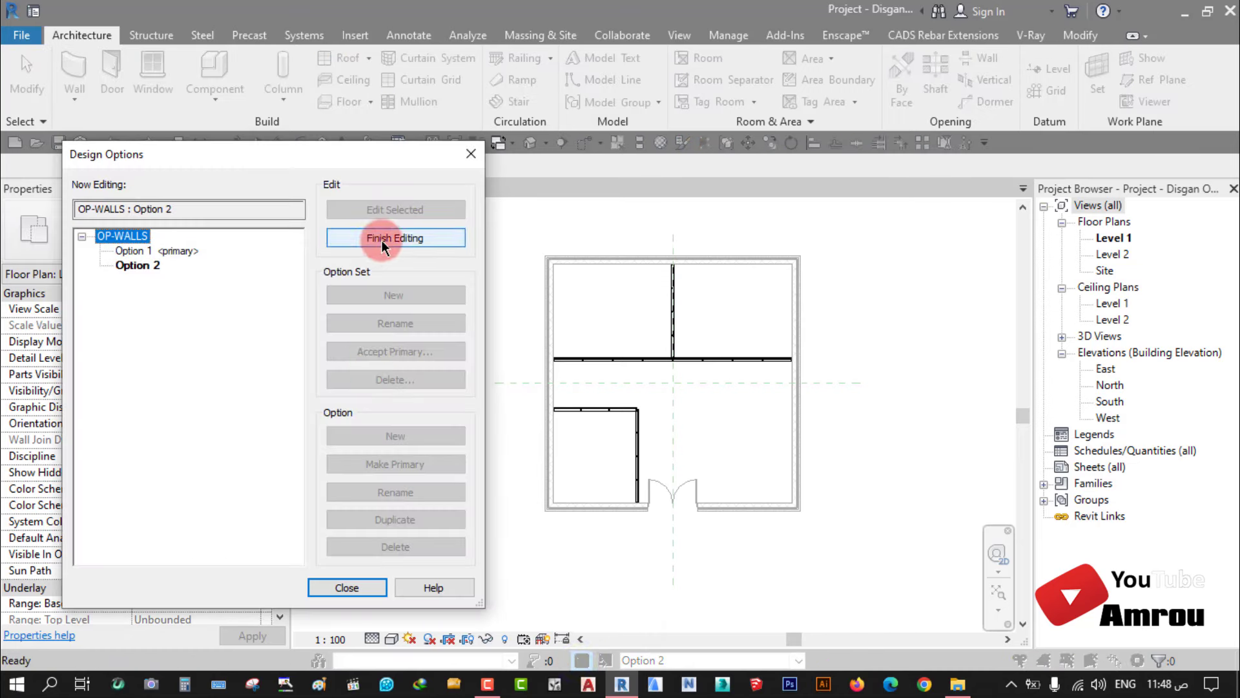
pyautogui.click(386, 239)
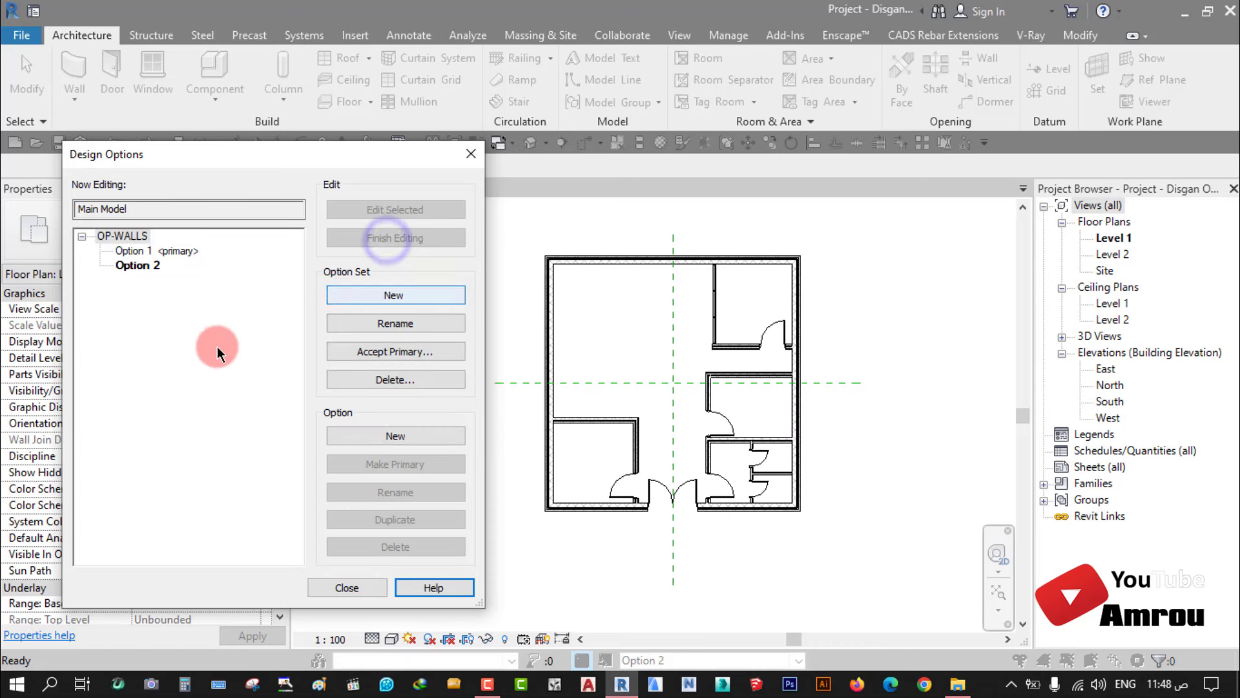
pyautogui.click(137, 266)
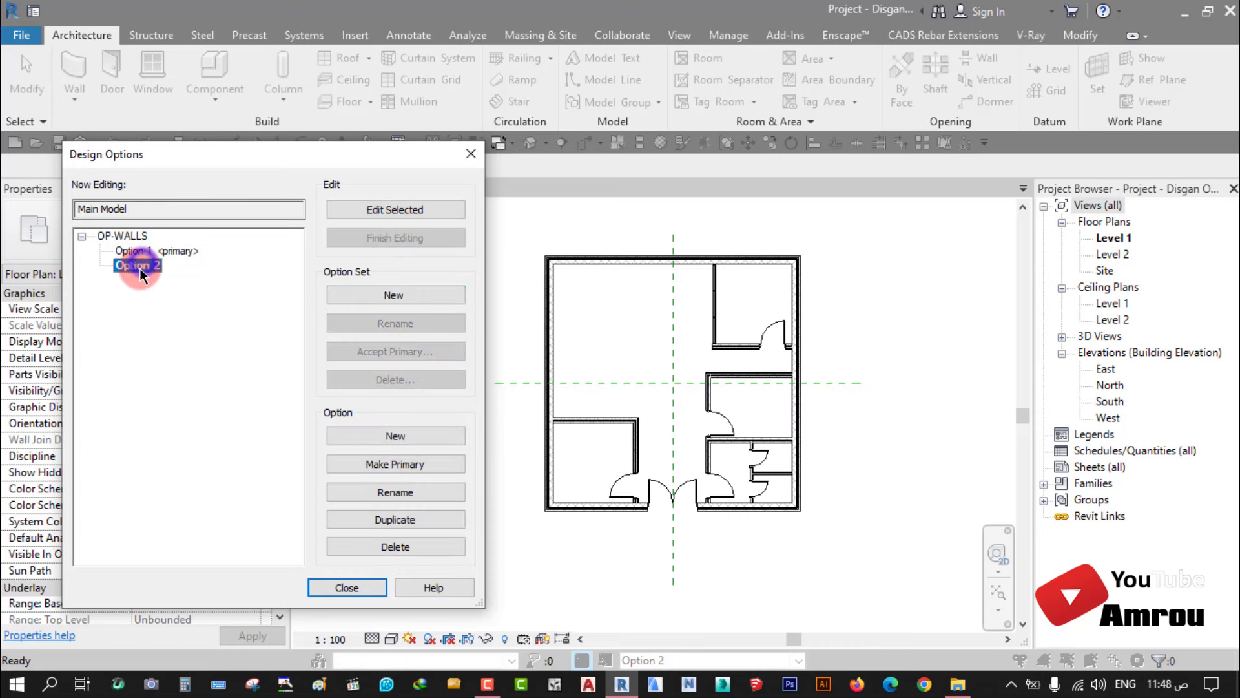
pyautogui.click(397, 437)
pyautogui.click(395, 437)
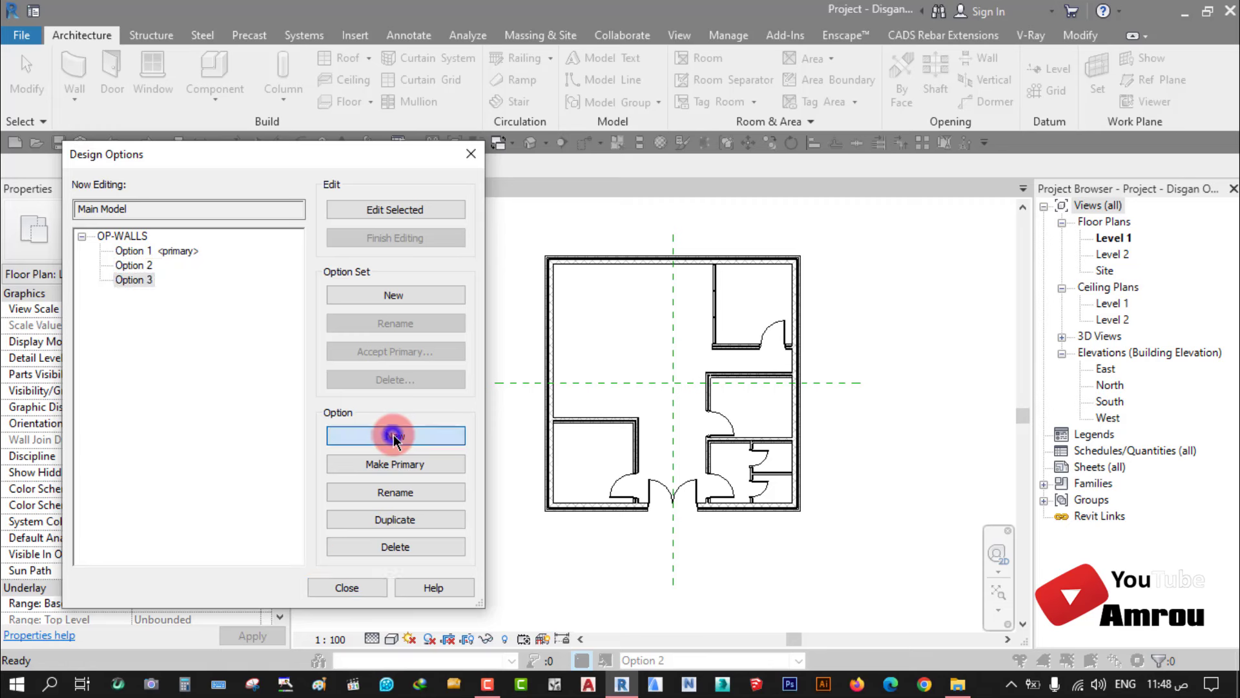
pyautogui.click(134, 277)
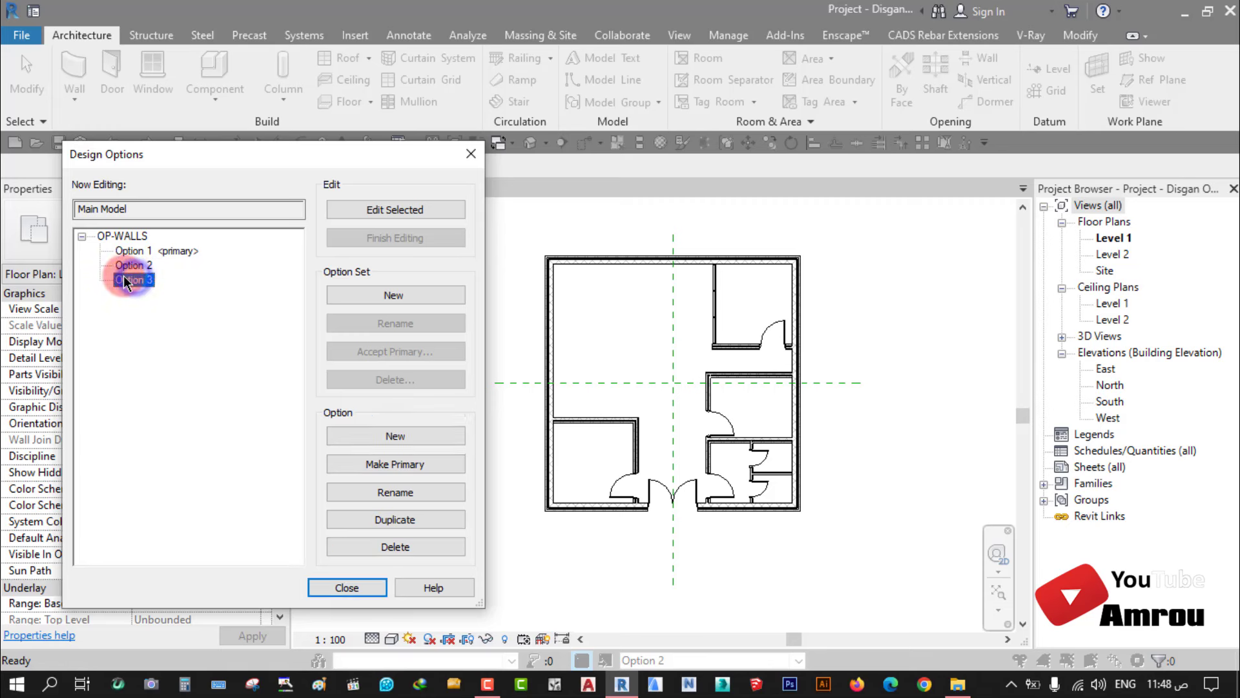
pyautogui.click(408, 210)
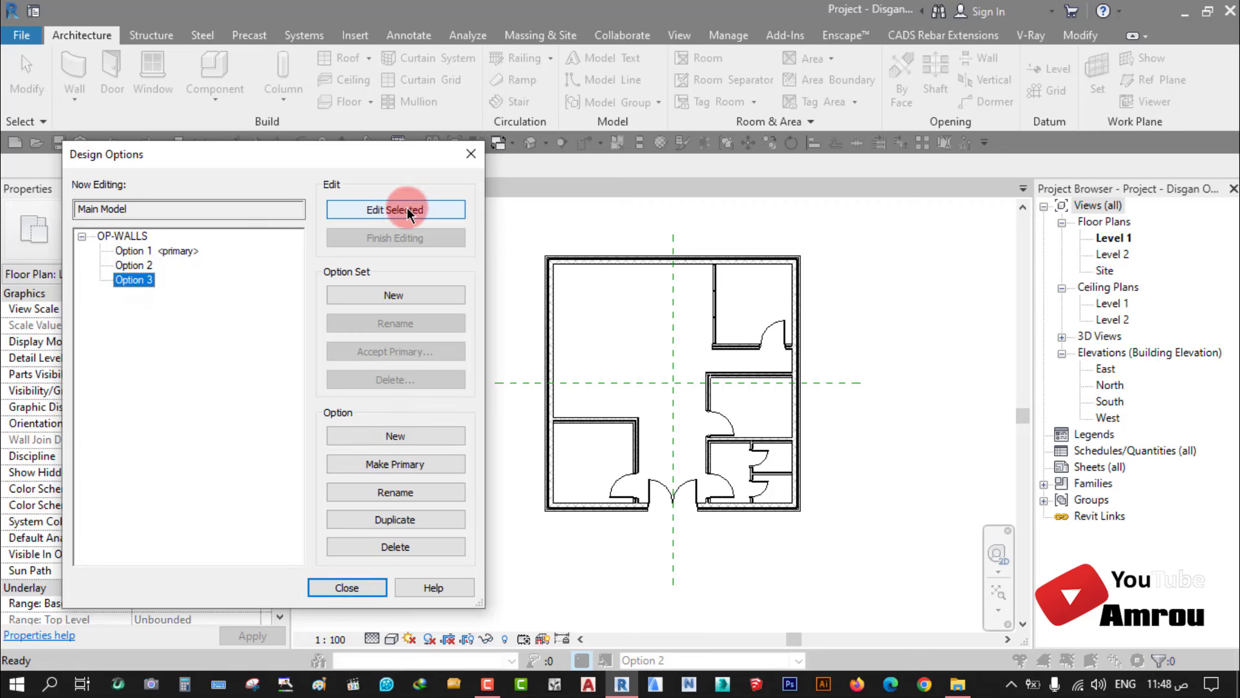
pyautogui.click(348, 588)
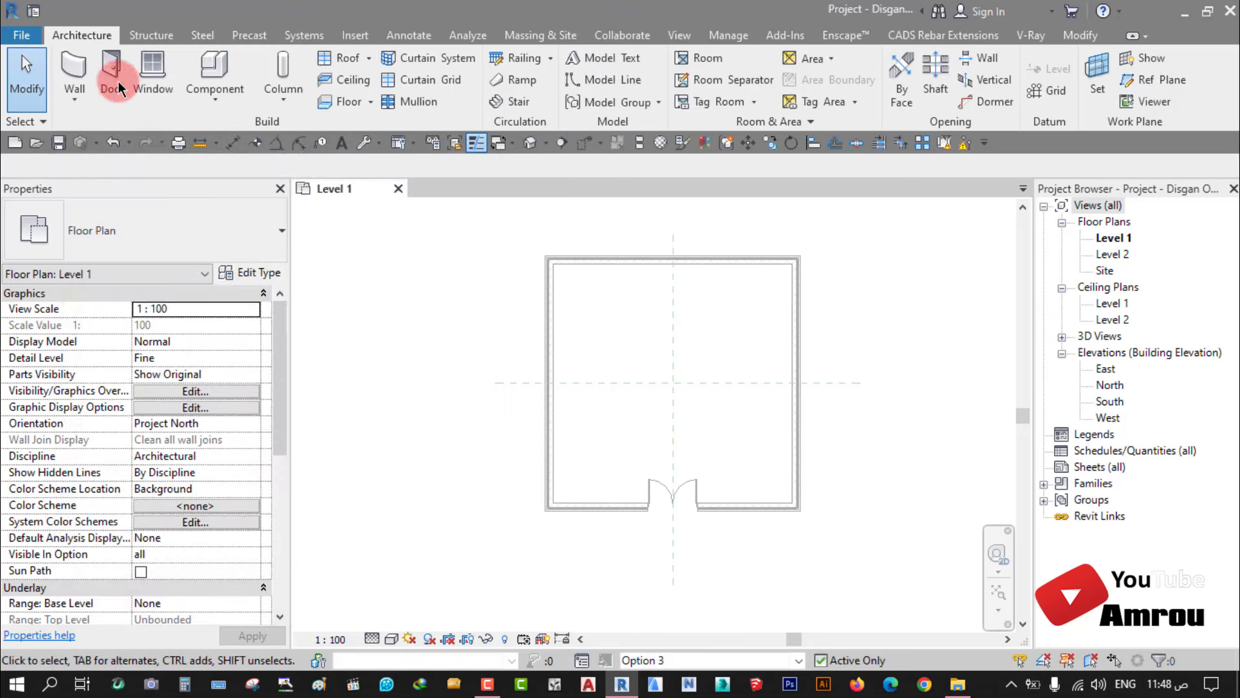
# Step: Start placing walls using the Interior - 138mm Partition (1-hr) type
pyautogui.click(75, 71)
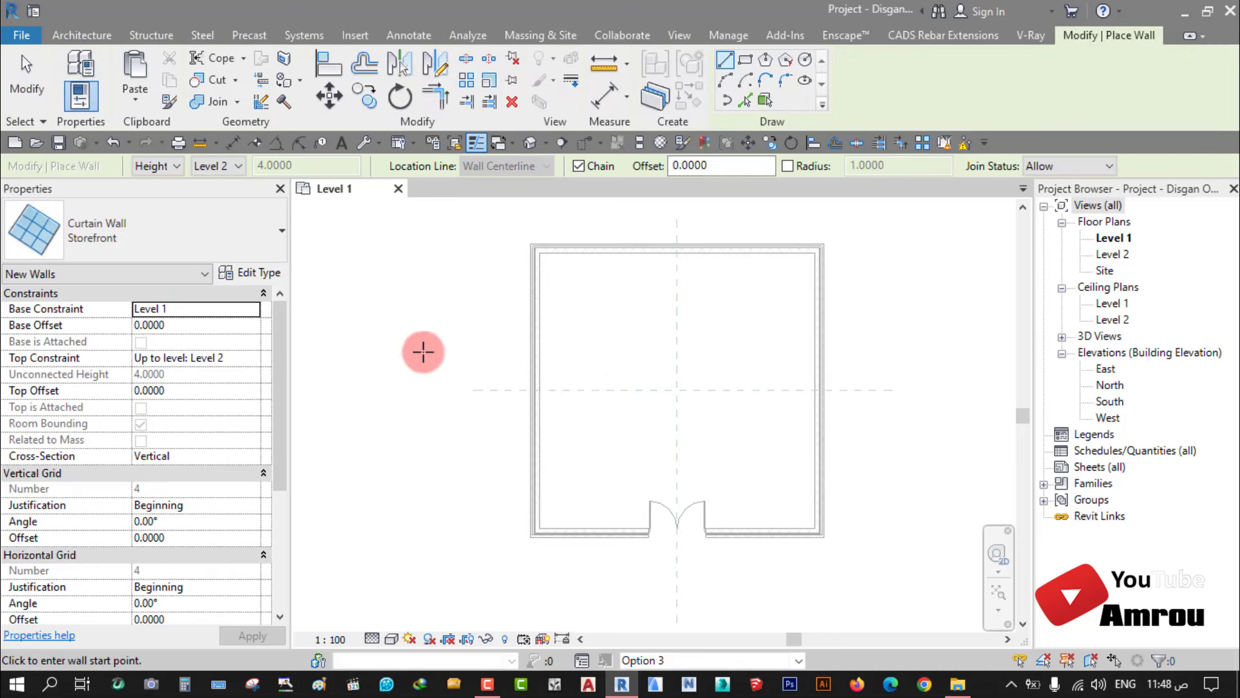
pyautogui.scroll(2, 598, 312)
pyautogui.click(523, 230)
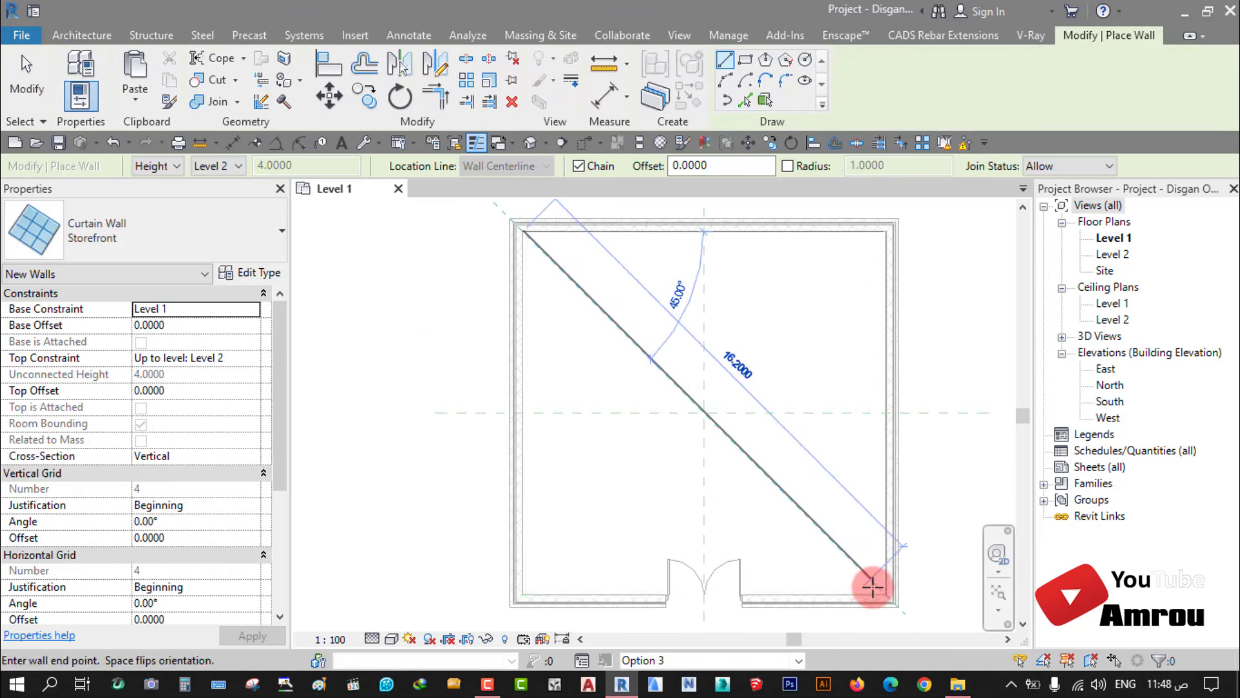
pyautogui.press('Escape')
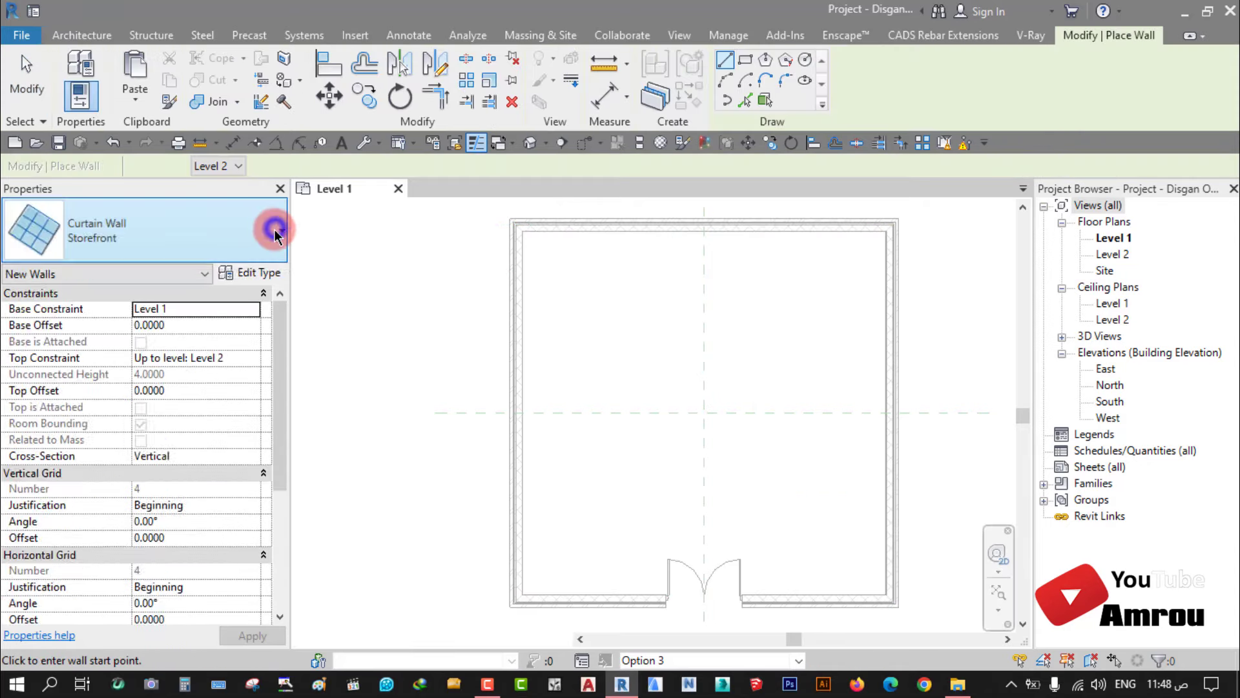
pyautogui.click(282, 230)
pyautogui.scroll(3, 194, 381)
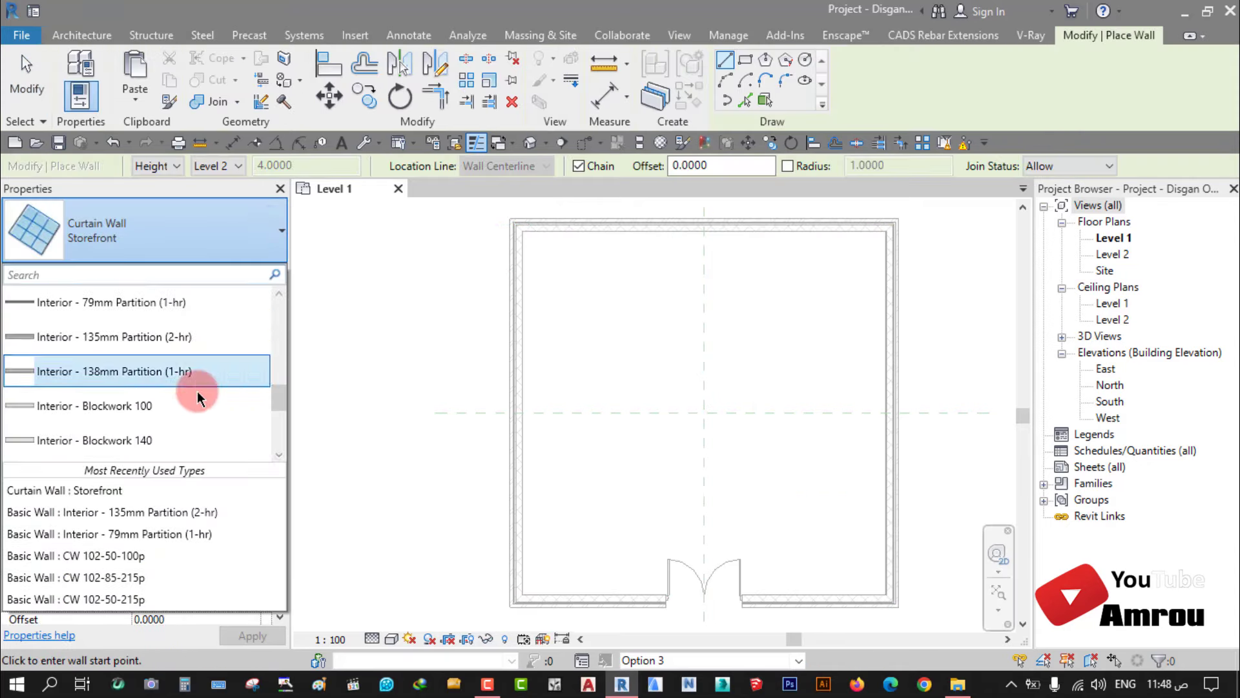
pyautogui.click(106, 362)
# Step: Draw two corner-to-corner diagonal walls crossing the room in an X
pyautogui.click(526, 235)
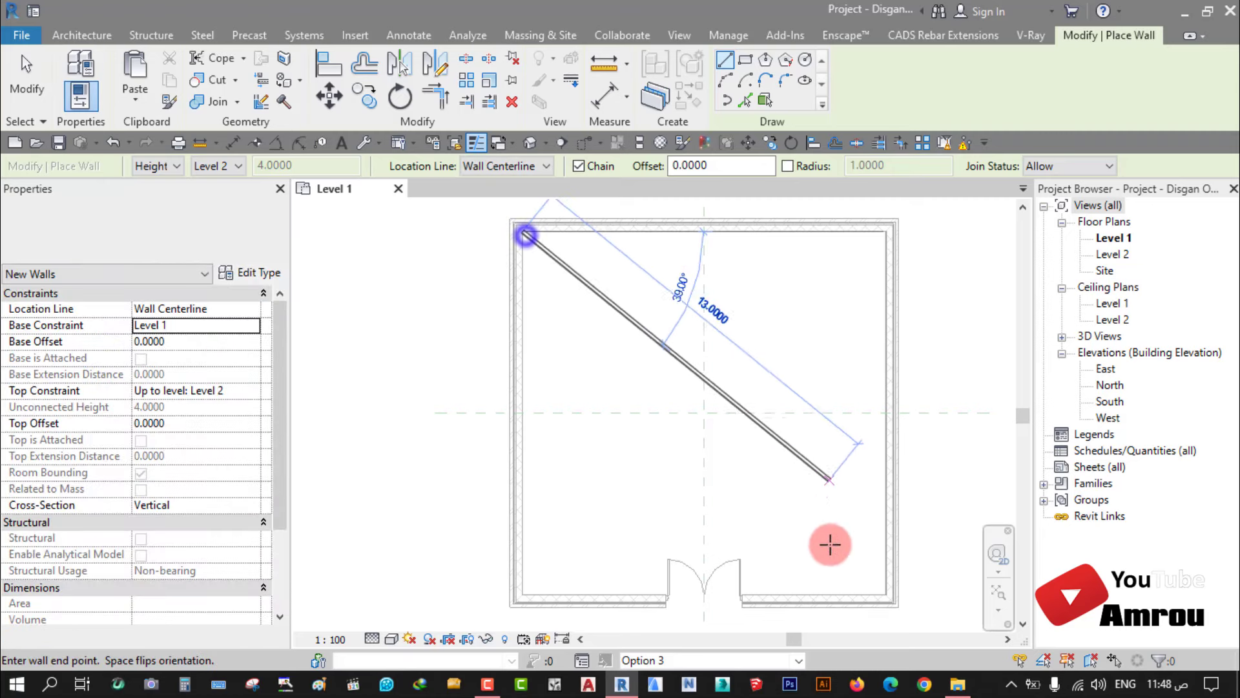
pyautogui.click(886, 593)
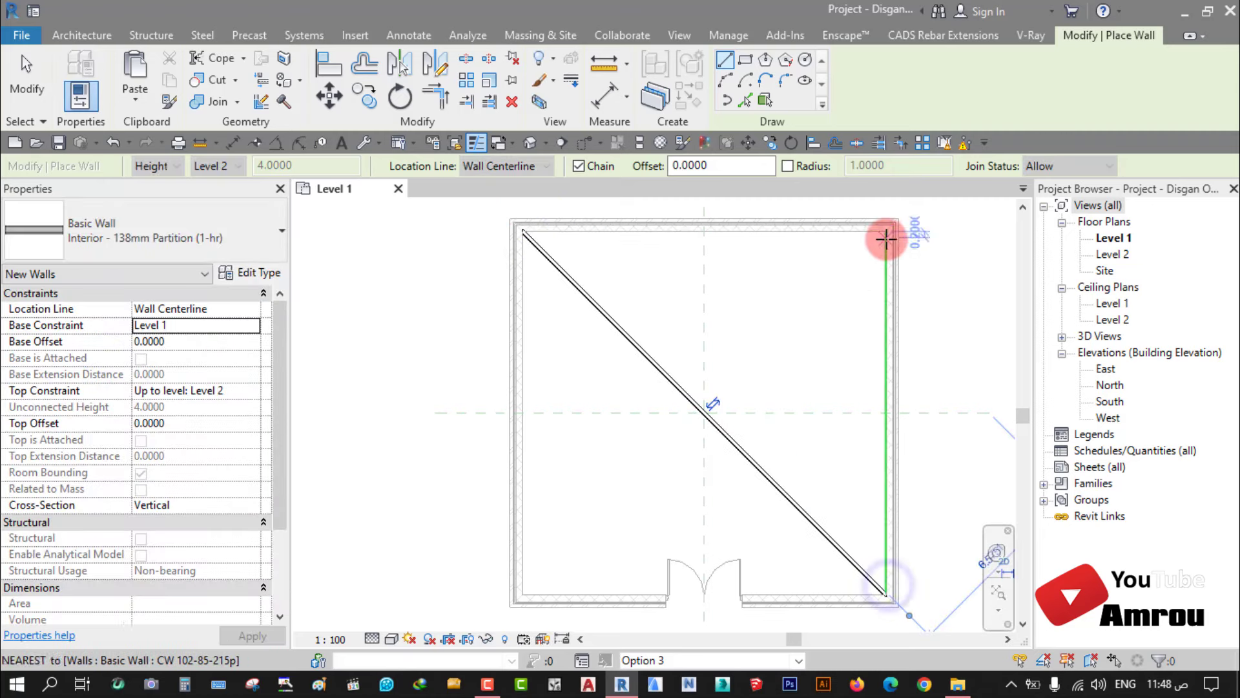
pyautogui.press('Escape')
pyautogui.click(886, 234)
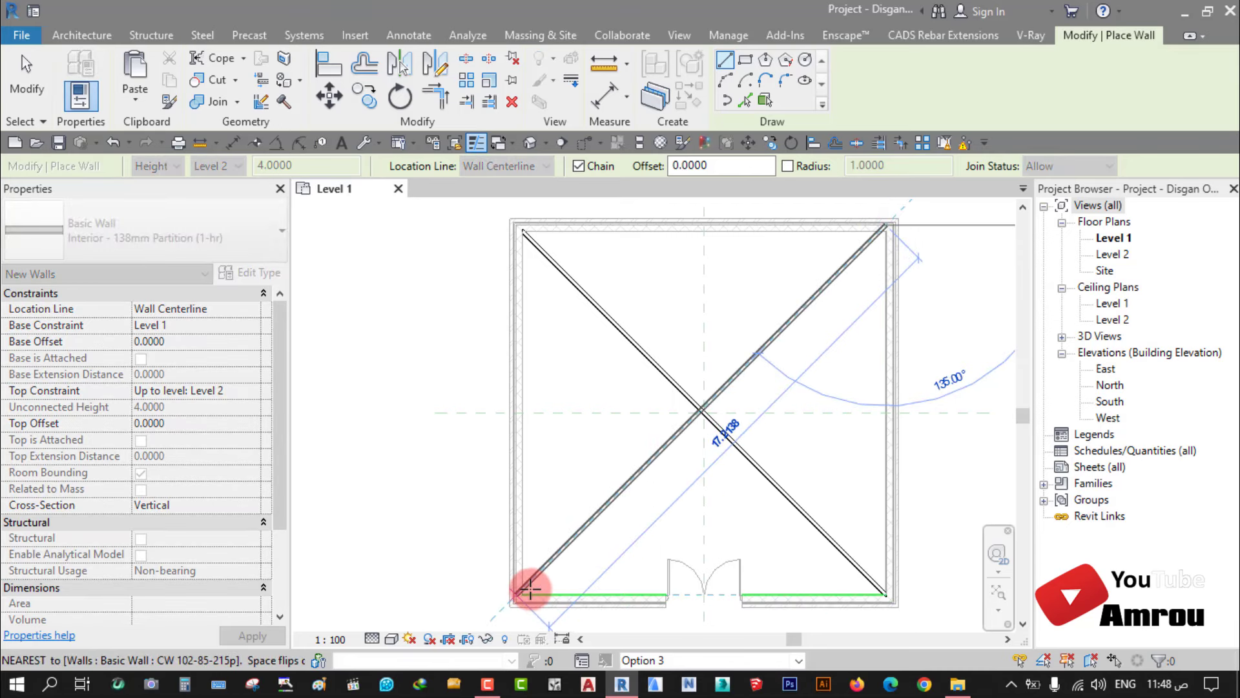
pyautogui.click(531, 590)
pyautogui.press('Escape')
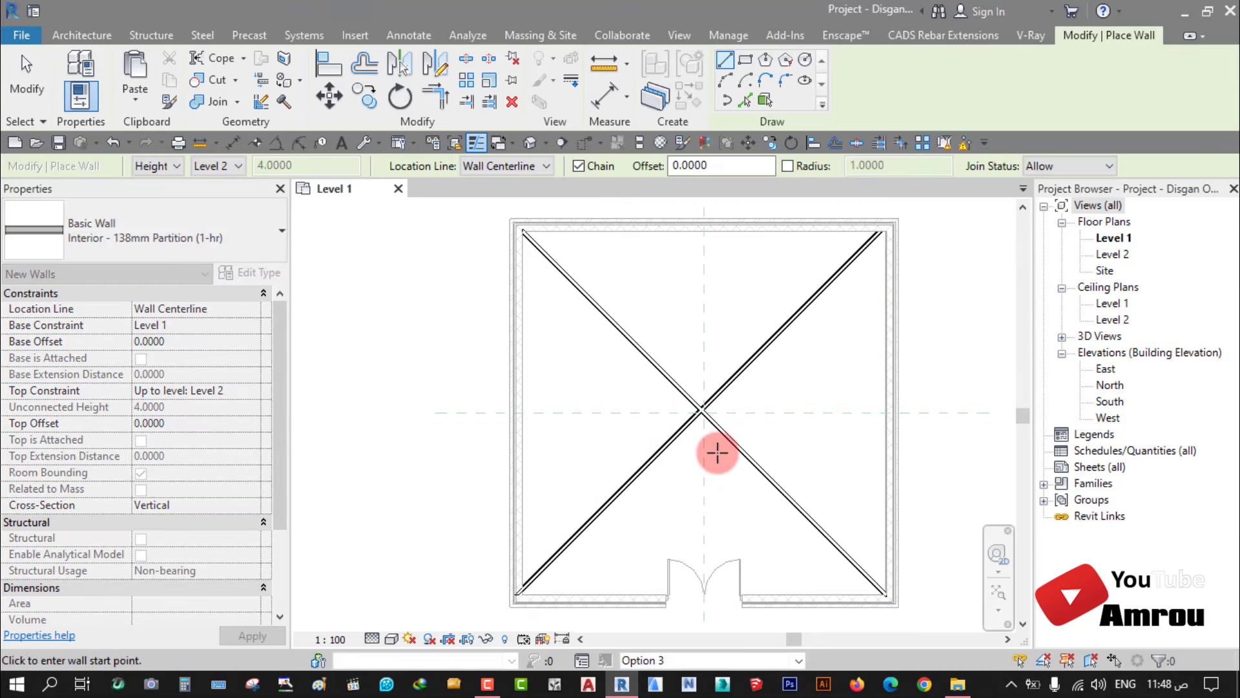
pyautogui.scroll(-1, 717, 452)
pyautogui.press('Escape')
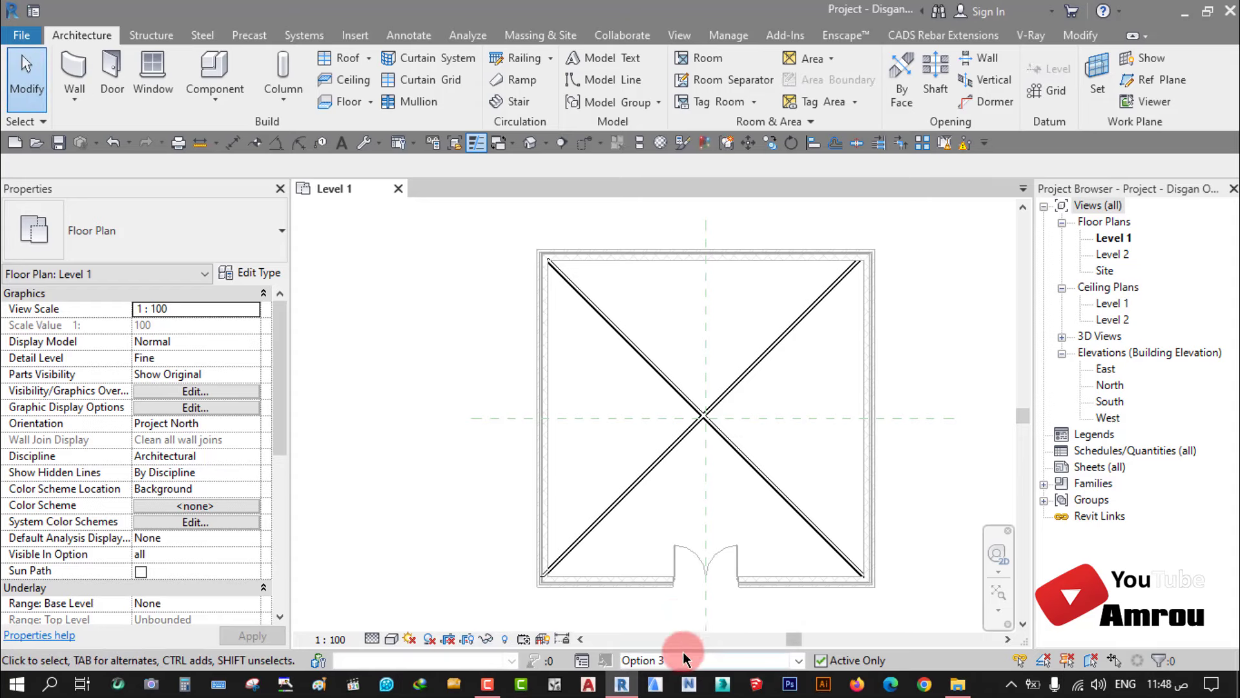
# Step: Finish editing Option 3 and return to the main model
pyautogui.click(580, 662)
pyautogui.click(397, 239)
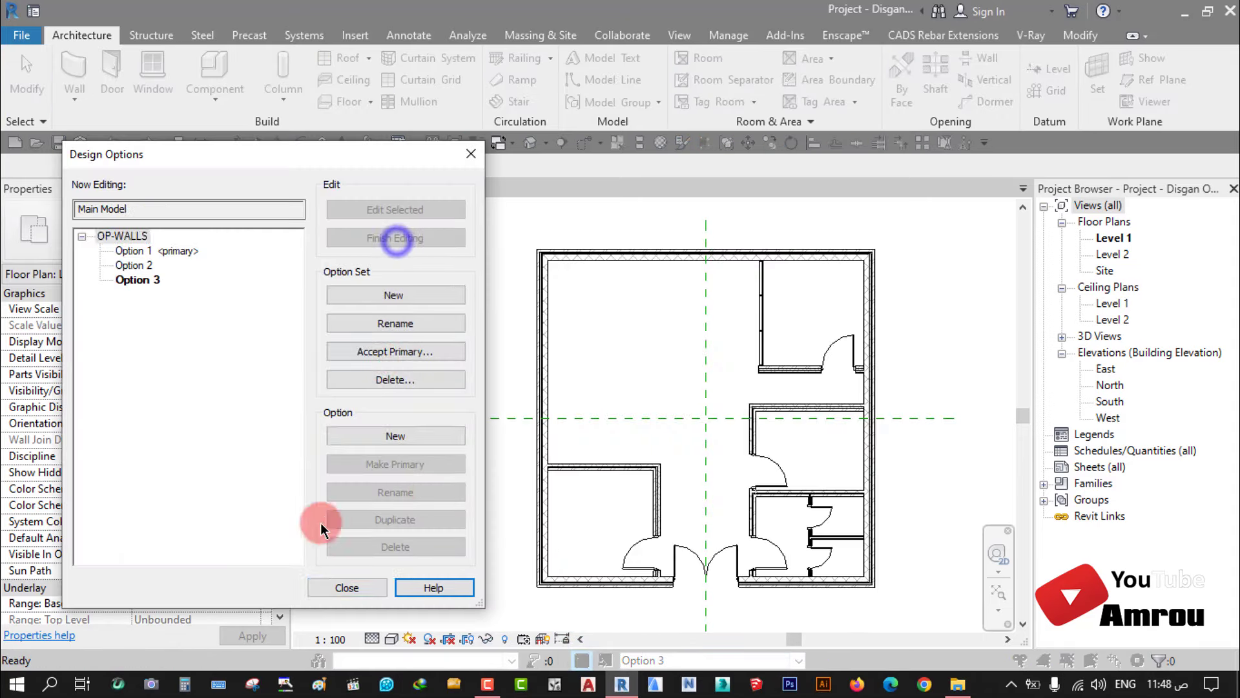
pyautogui.click(349, 585)
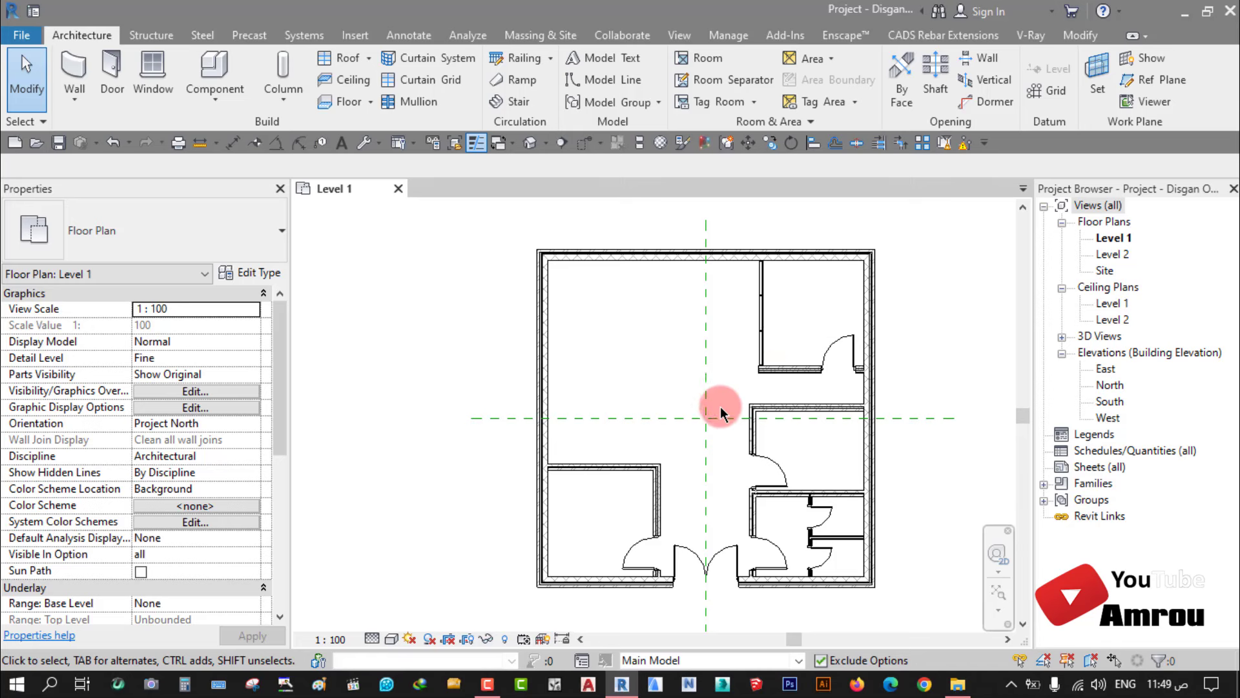
# Step: Preview Option 2, then Option 3, in the plan and open the default 3D view
pyautogui.click(799, 659)
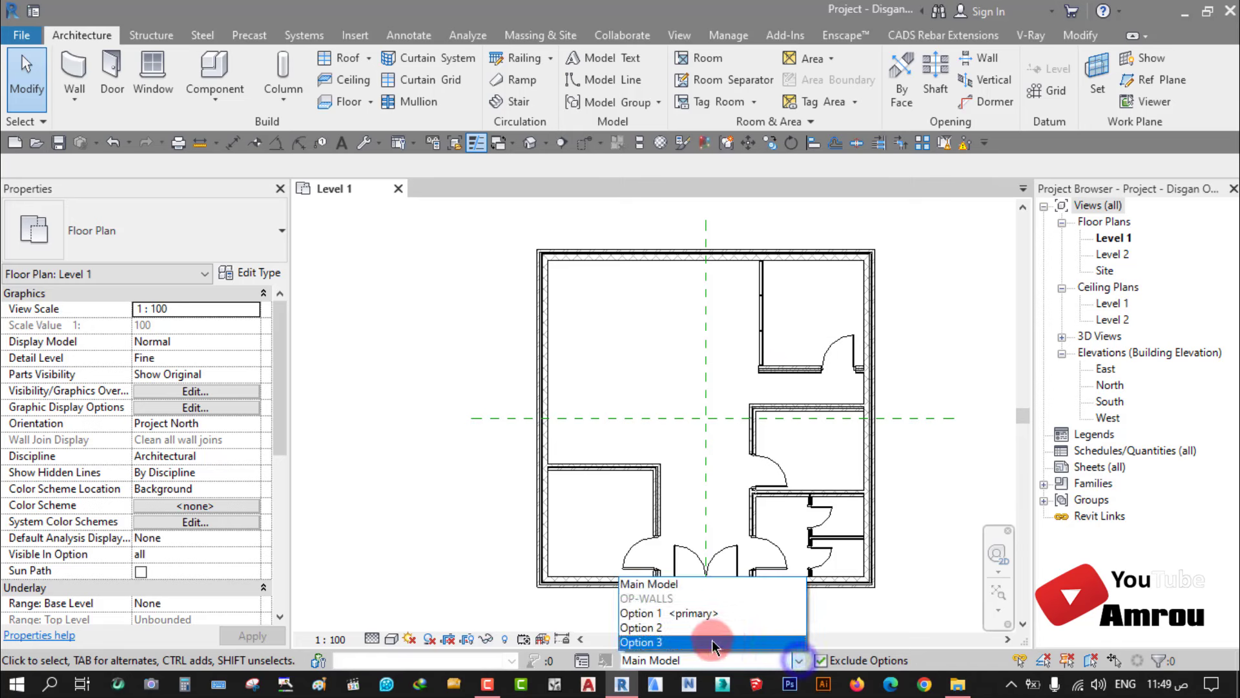
pyautogui.click(666, 627)
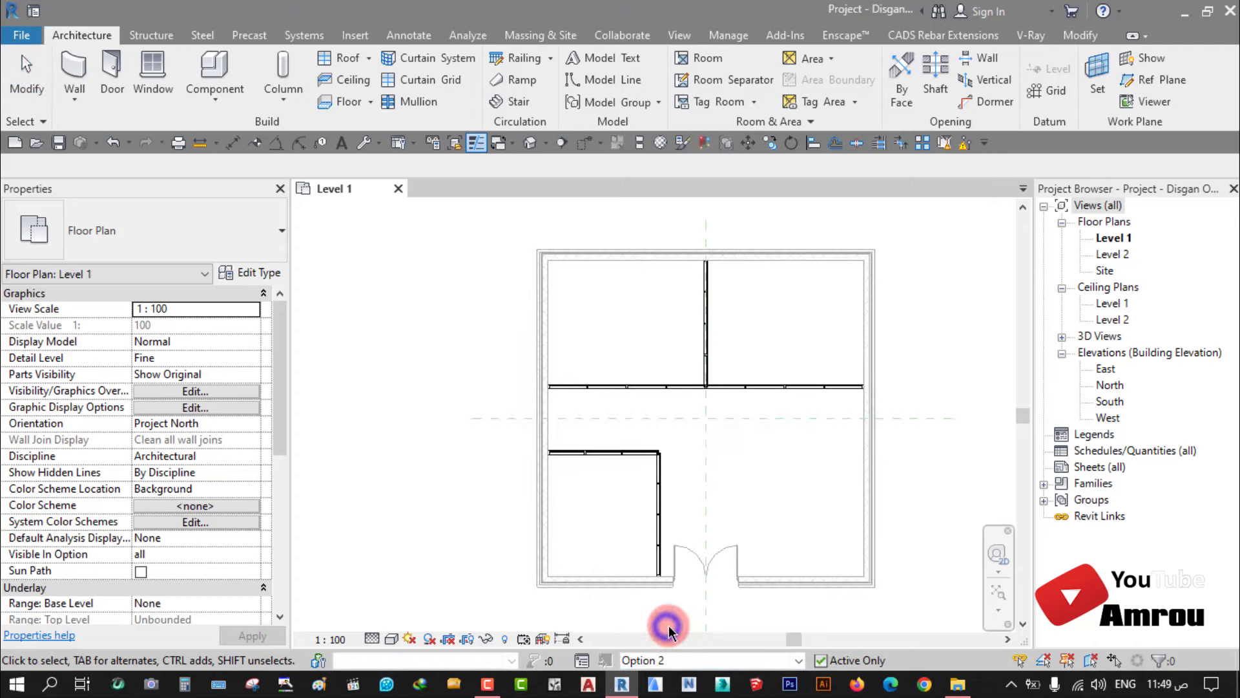
pyautogui.click(798, 660)
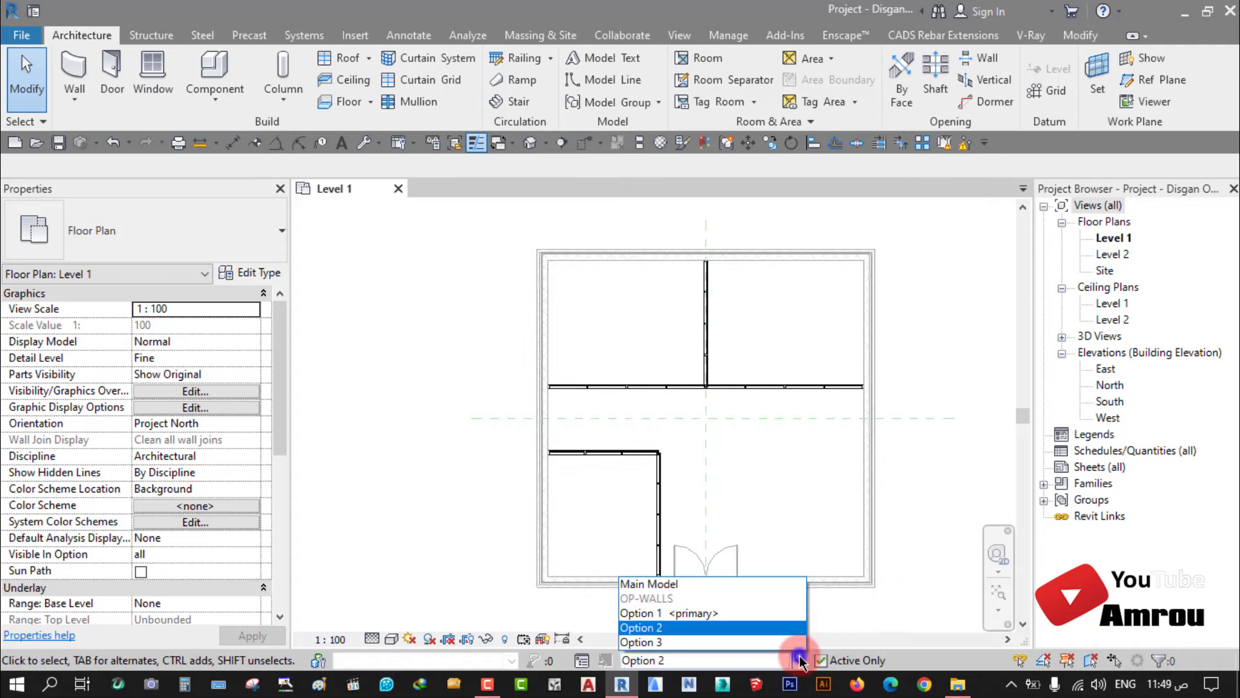
pyautogui.click(643, 642)
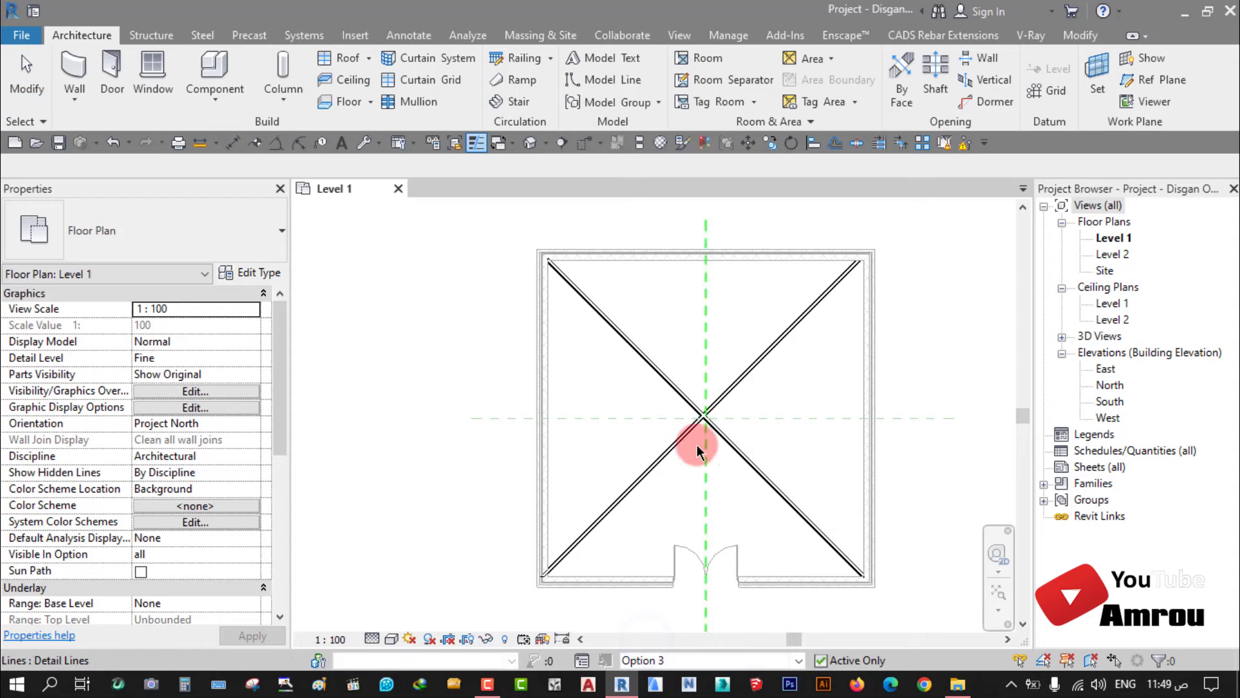
pyautogui.press('Escape')
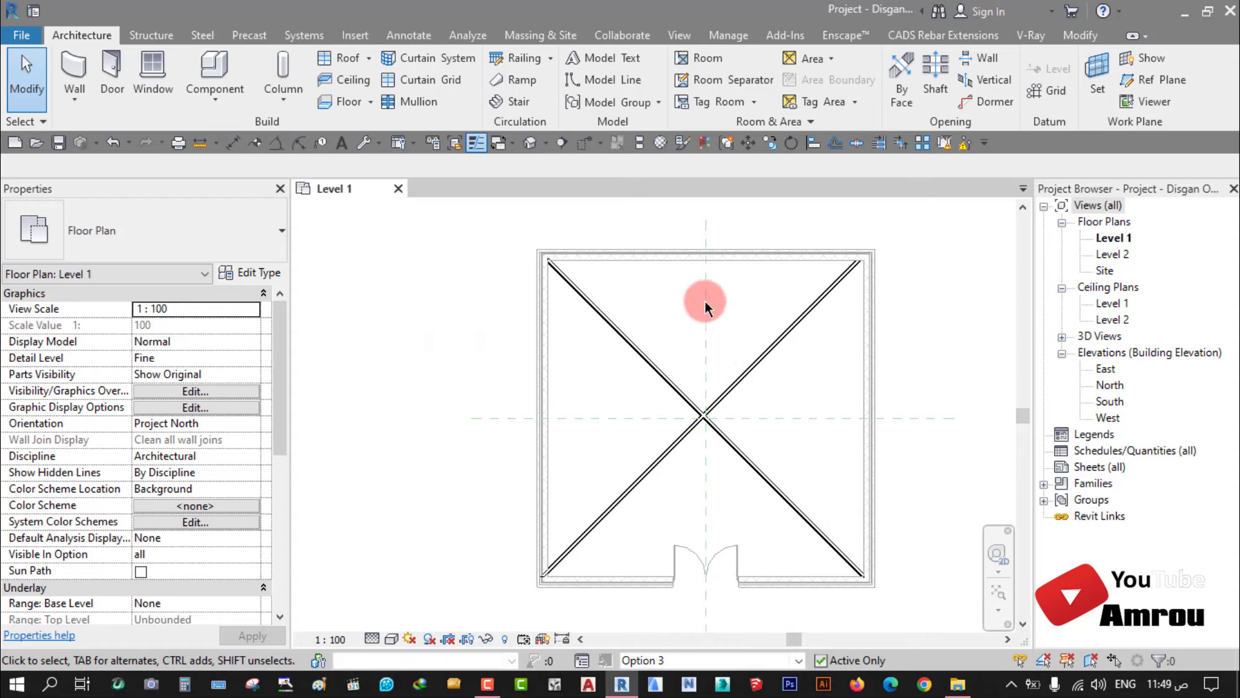
pyautogui.click(530, 143)
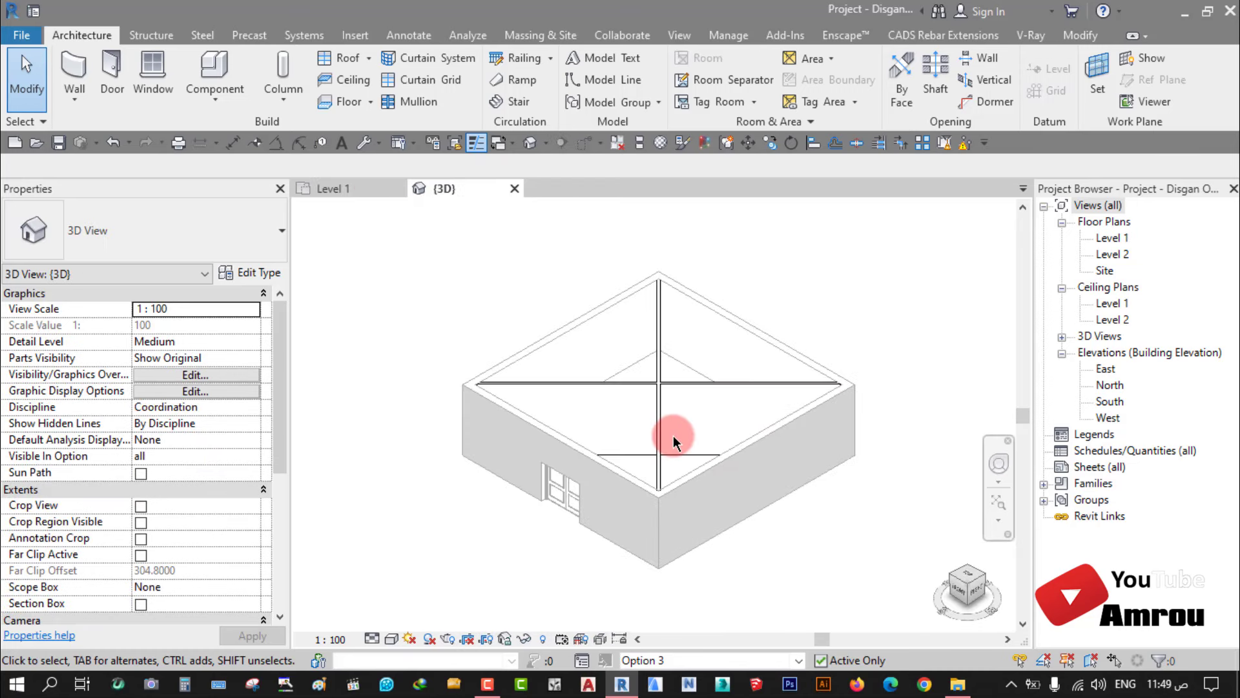
# Step: Preview Options 1, 2 and 3 in 3D, then return to the main model
pyautogui.moveTo(673, 442); pyautogui.dragTo(611, 384, button='middle')
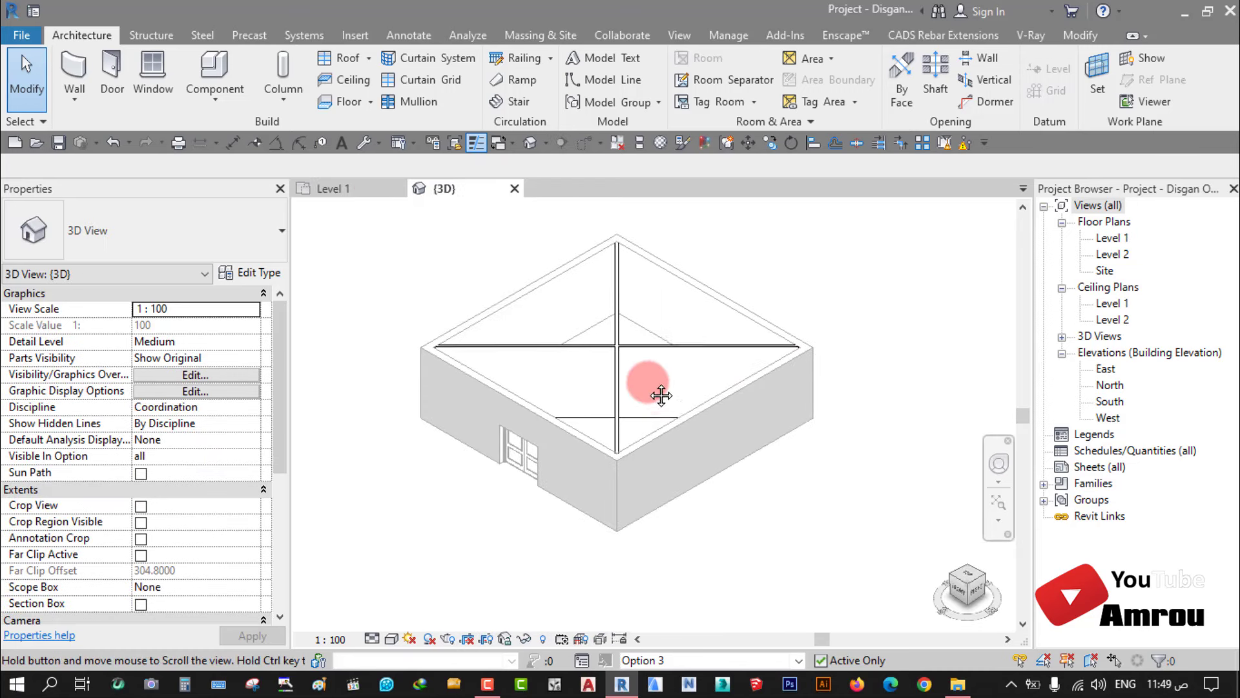
pyautogui.click(799, 660)
pyautogui.click(652, 612)
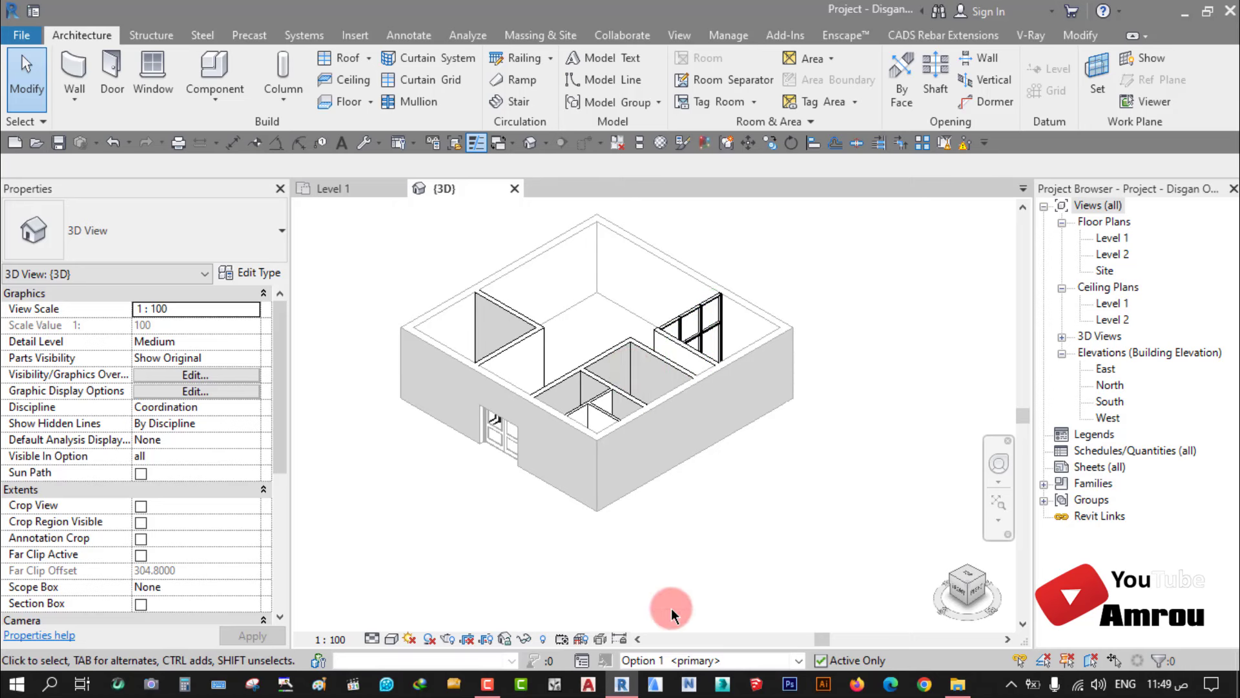
pyautogui.click(799, 660)
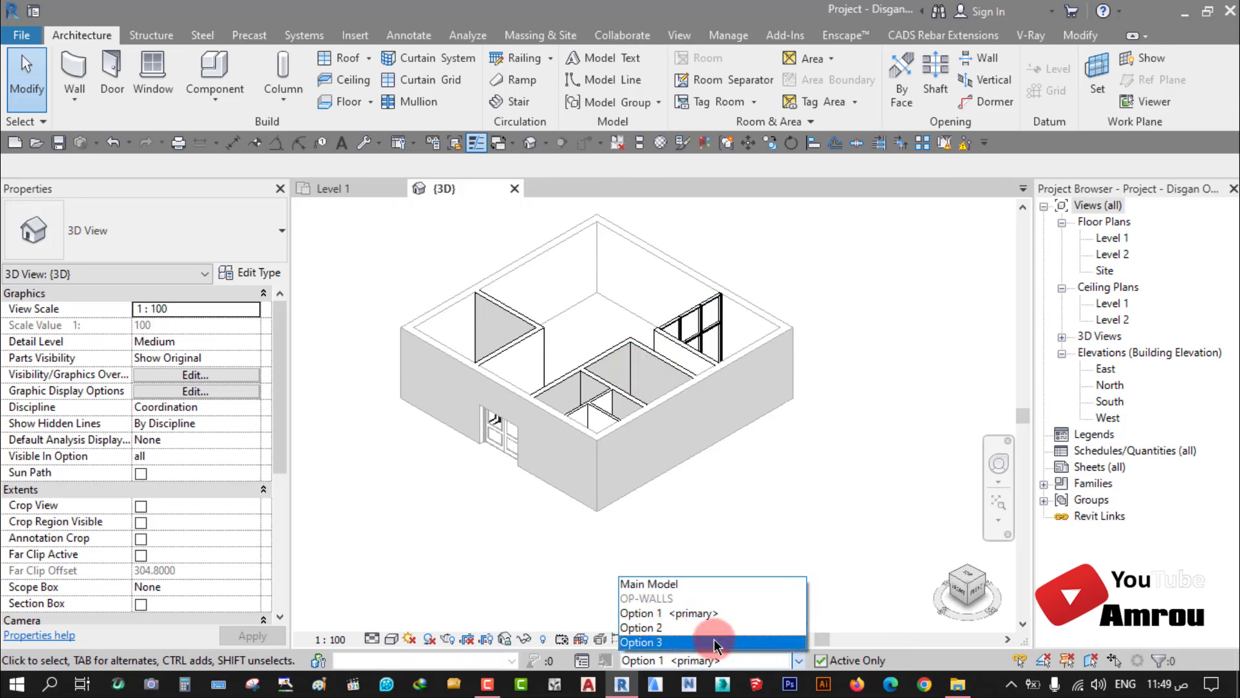
pyautogui.click(668, 628)
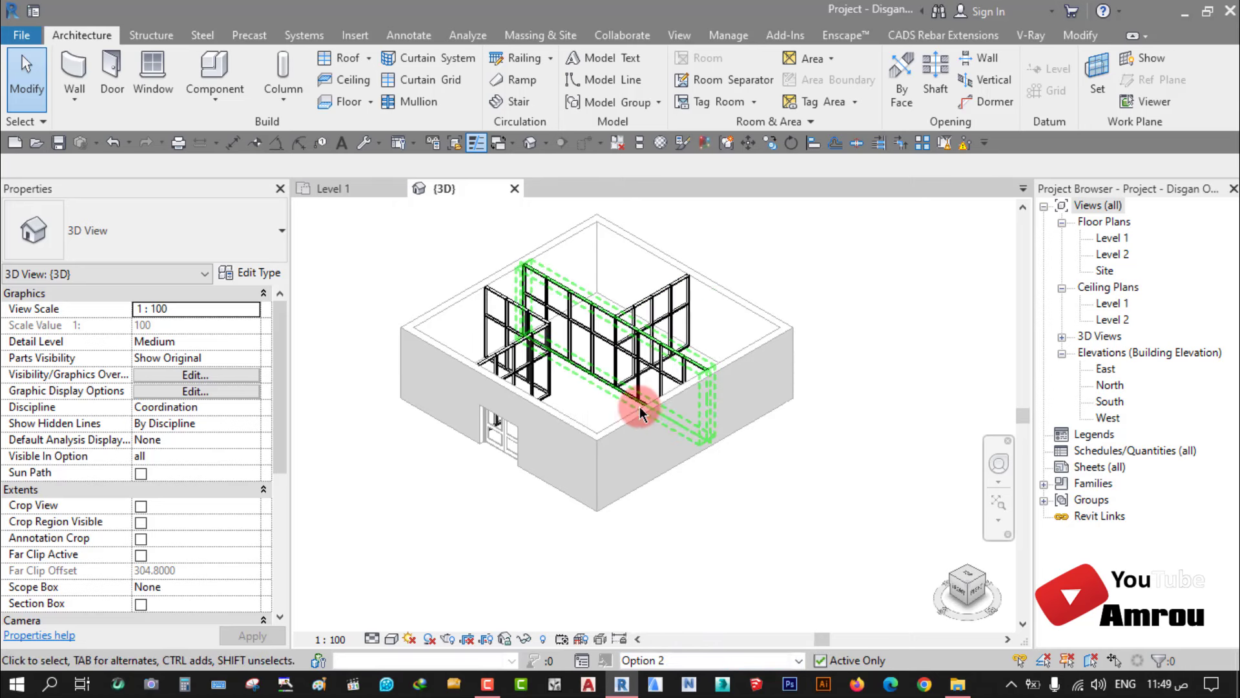
pyautogui.click(799, 660)
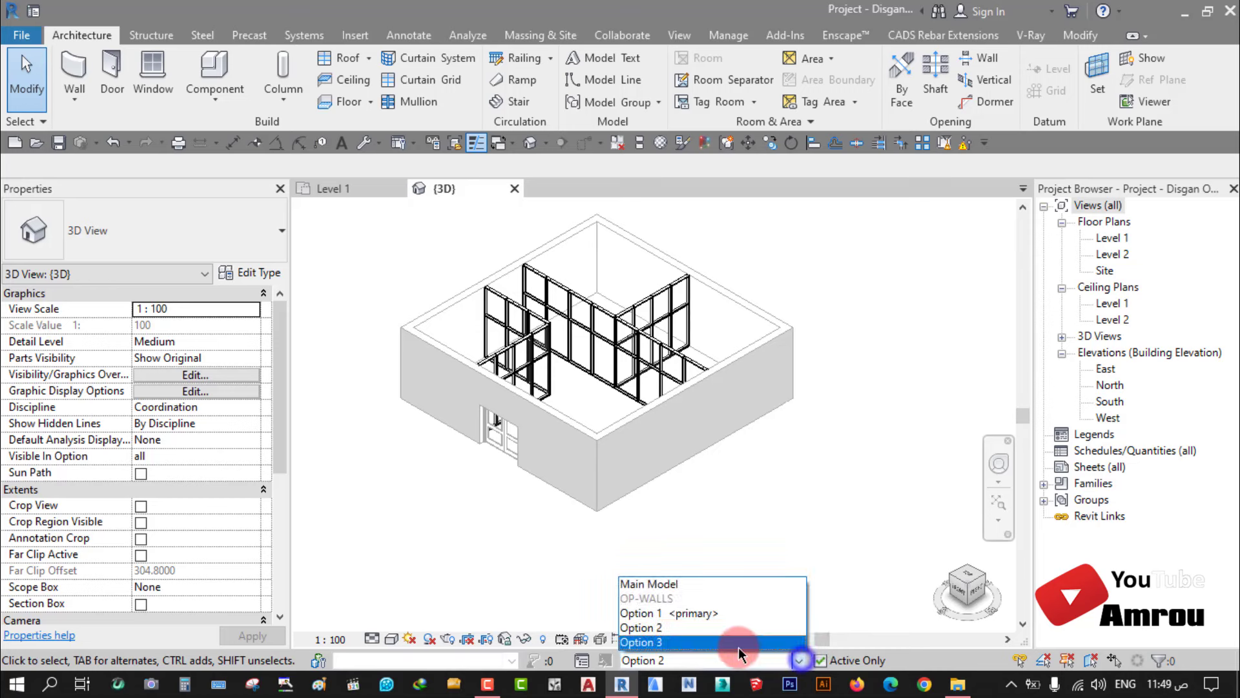
pyautogui.click(683, 642)
pyautogui.click(800, 660)
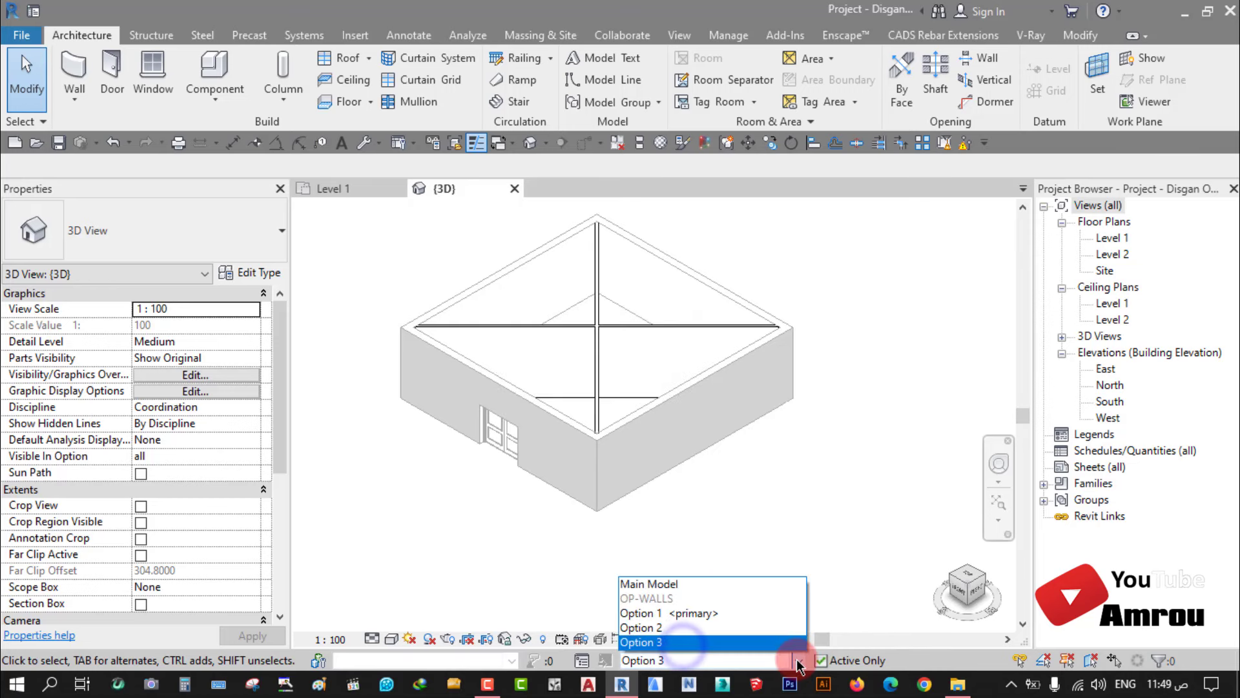
pyautogui.click(696, 581)
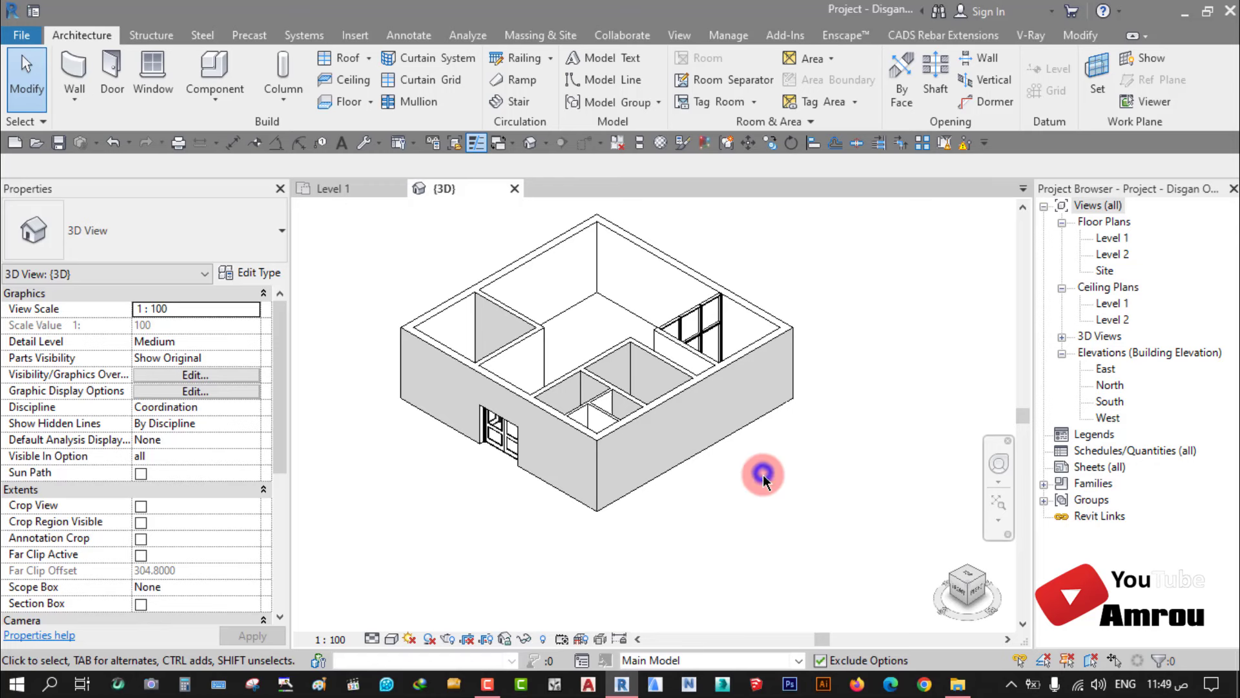
# Step: Box-select and inspect the walls, doors and windows, then return to the Level 1 plan
pyautogui.scroll(-1, 764, 474)
pyautogui.moveTo(840, 221); pyautogui.dragTo(429, 556)
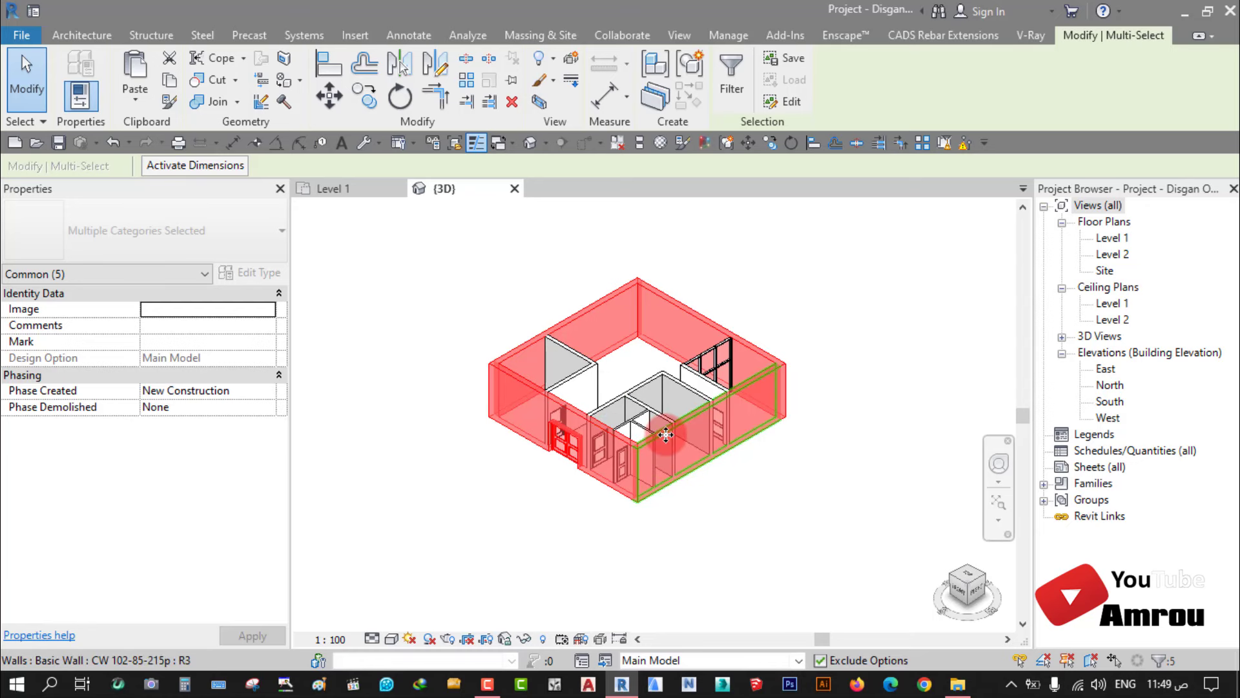
pyautogui.scroll(3, 676, 387)
pyautogui.scroll(-1, 677, 355)
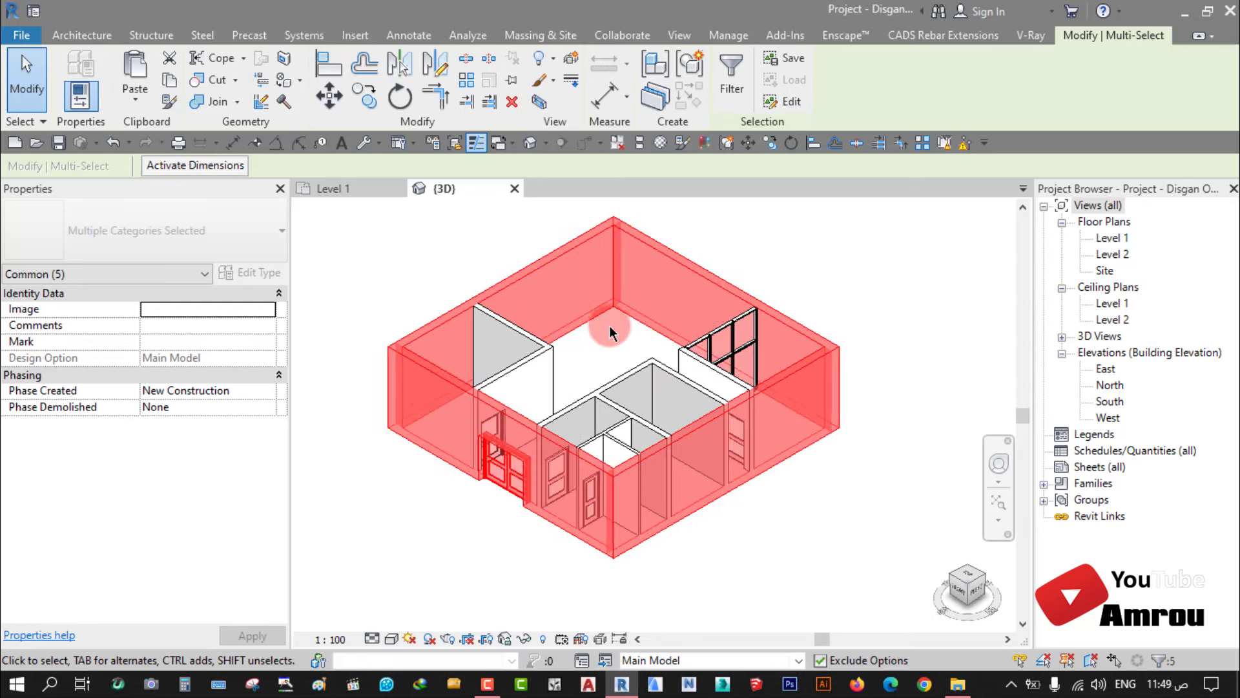
pyautogui.click(636, 371)
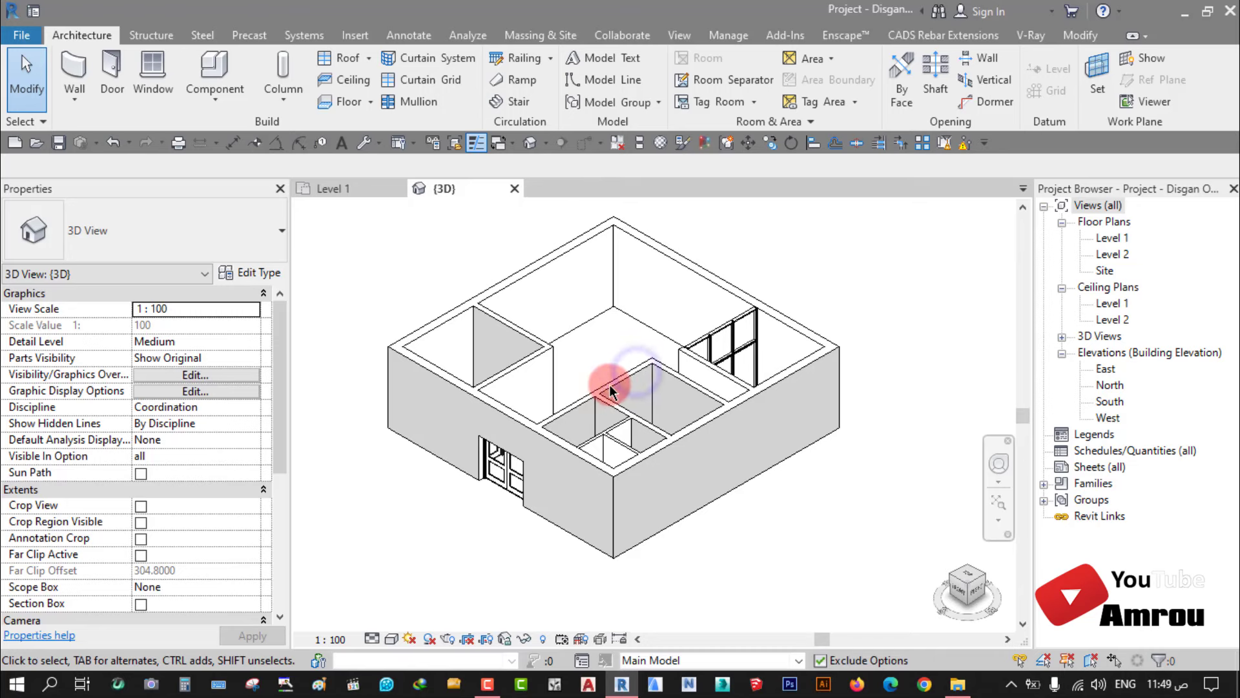
pyautogui.scroll(2, 628, 378)
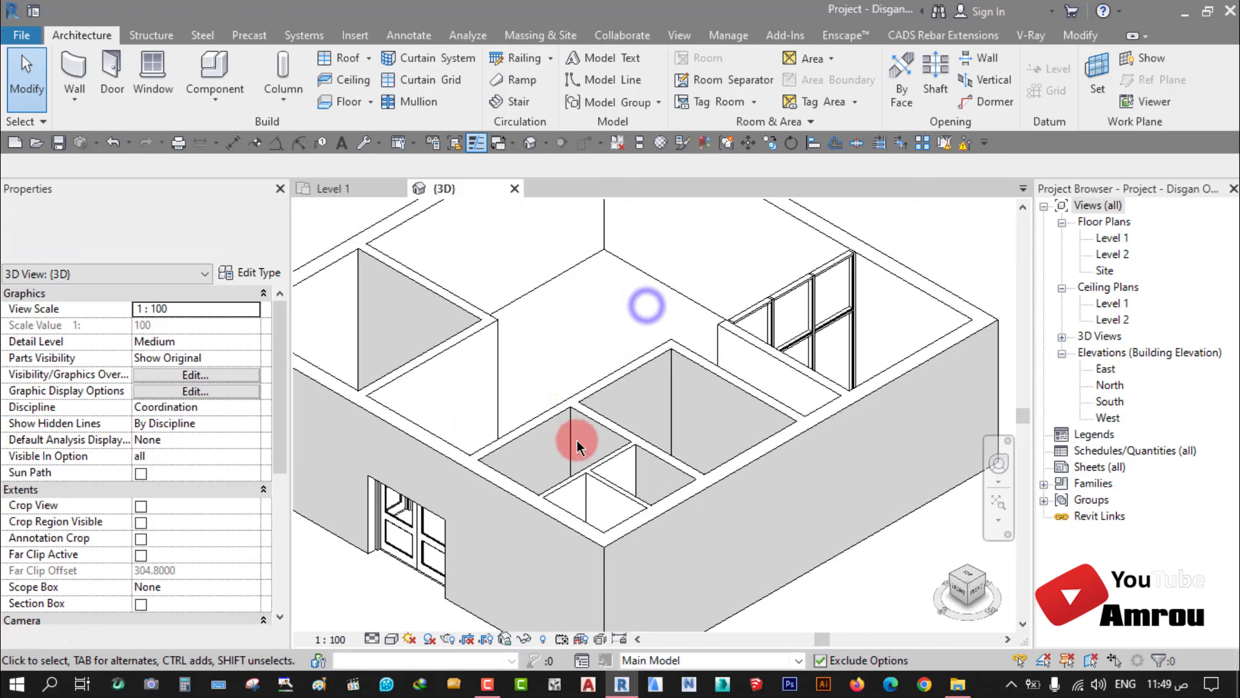
pyautogui.click(549, 284)
pyautogui.moveTo(574, 351); pyautogui.dragTo(577, 361)
pyautogui.scroll(-2, 577, 365)
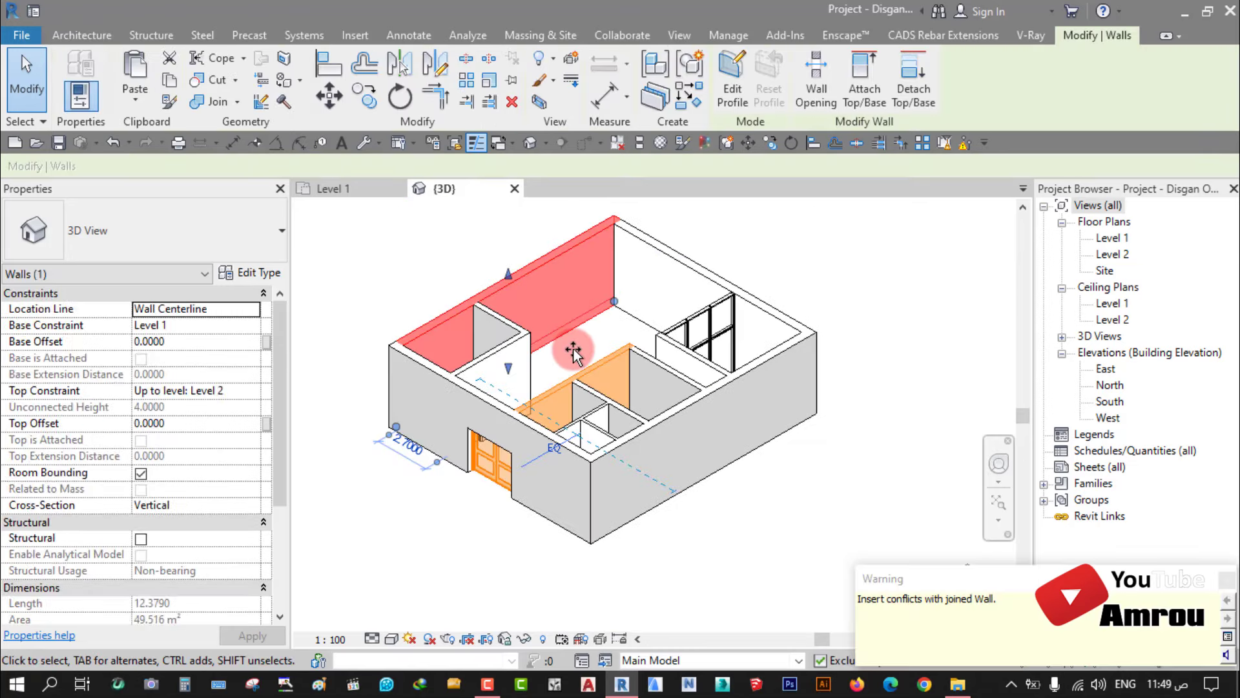
pyautogui.click(502, 544)
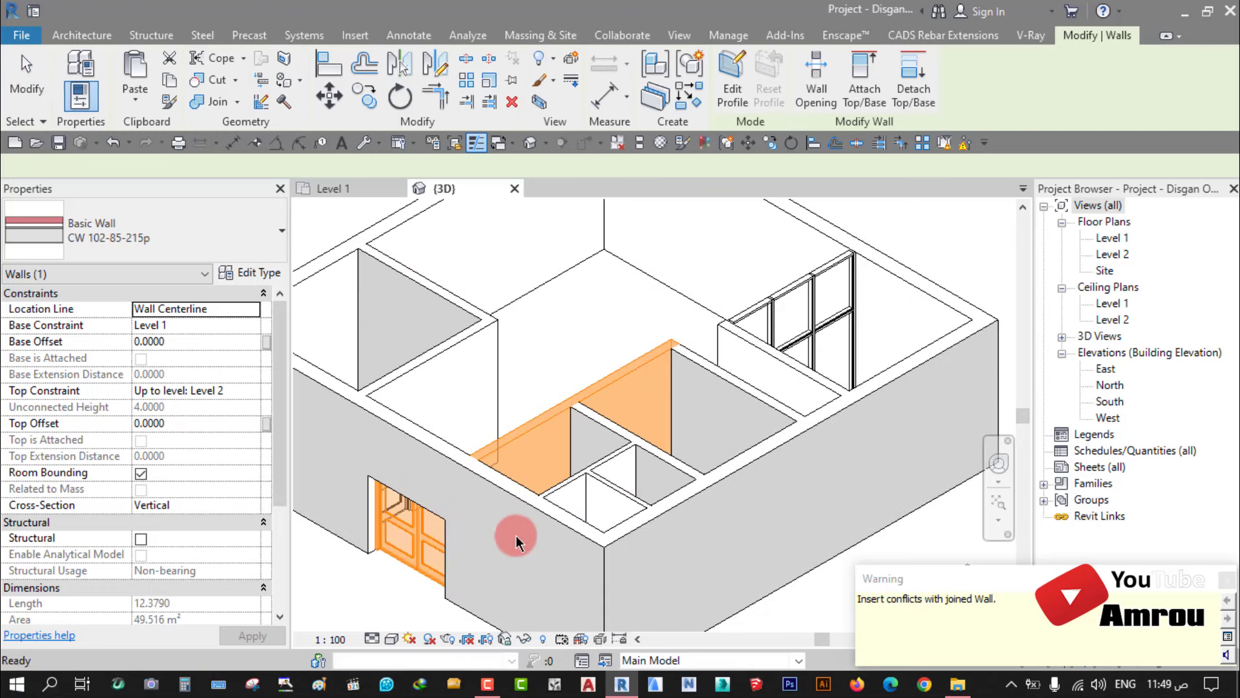
pyautogui.scroll(-2, 711, 633)
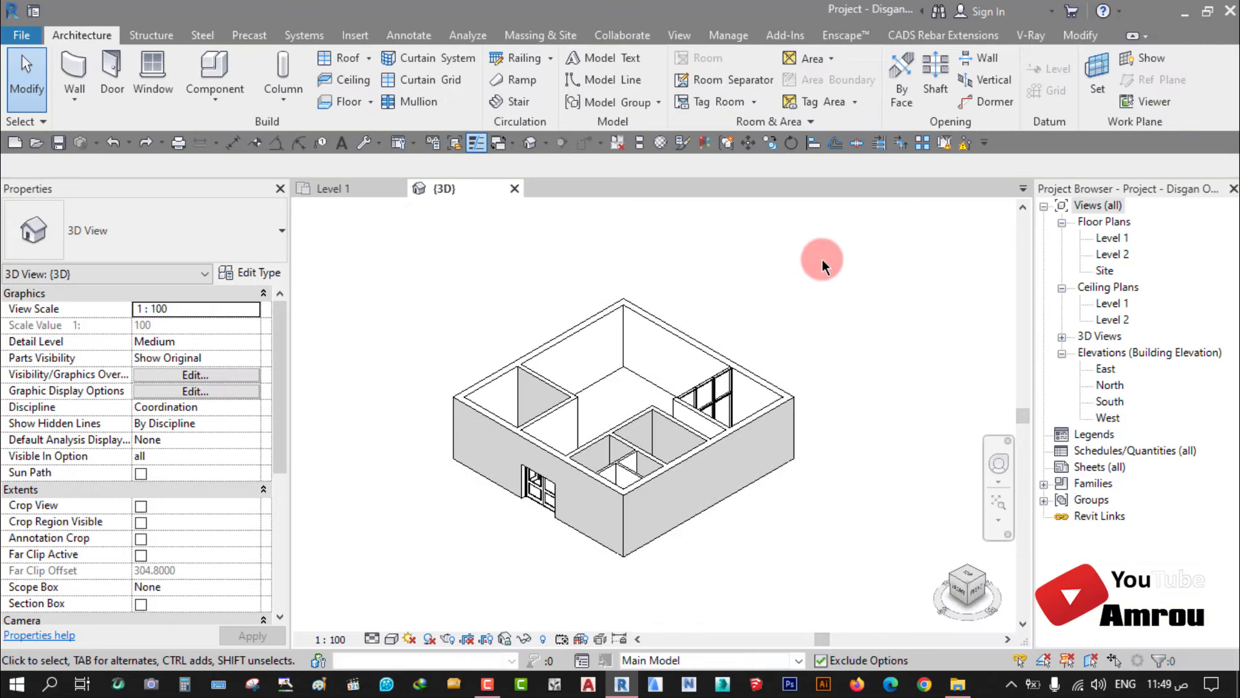
pyautogui.moveTo(821, 259); pyautogui.dragTo(393, 591)
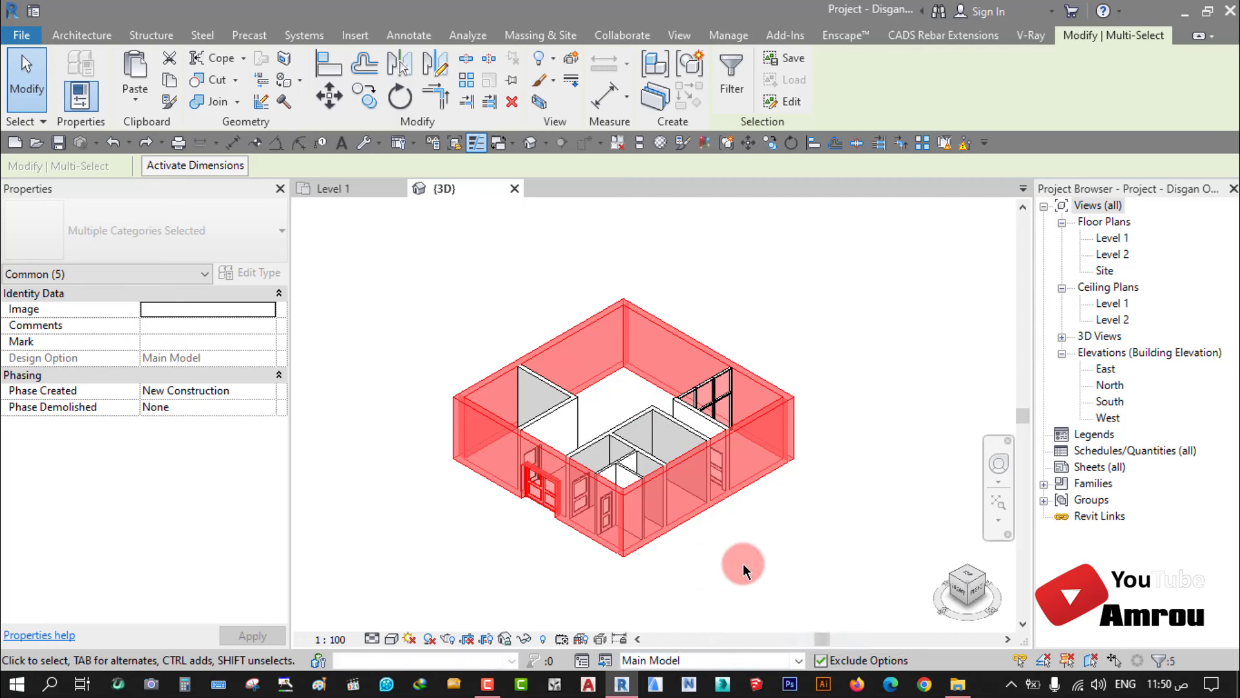
pyautogui.click(355, 188)
pyautogui.click(388, 335)
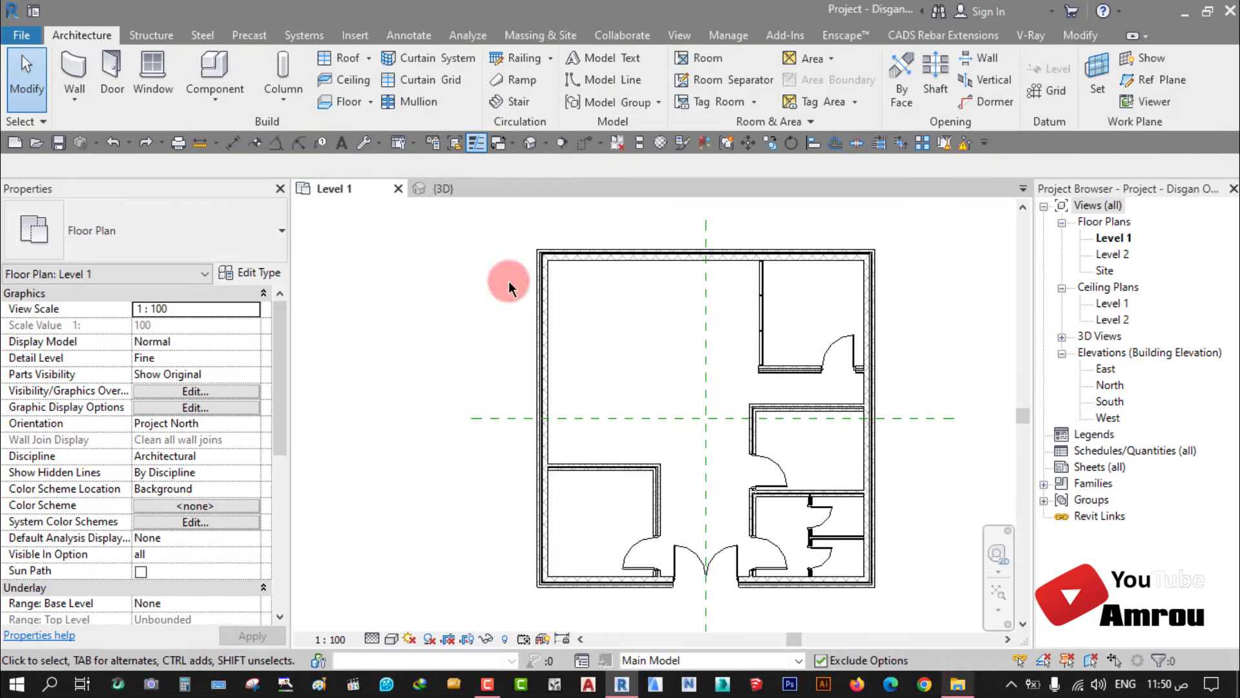
# Step: Open the Mimari Main Model project from Recent Files
pyautogui.click(34, 12)
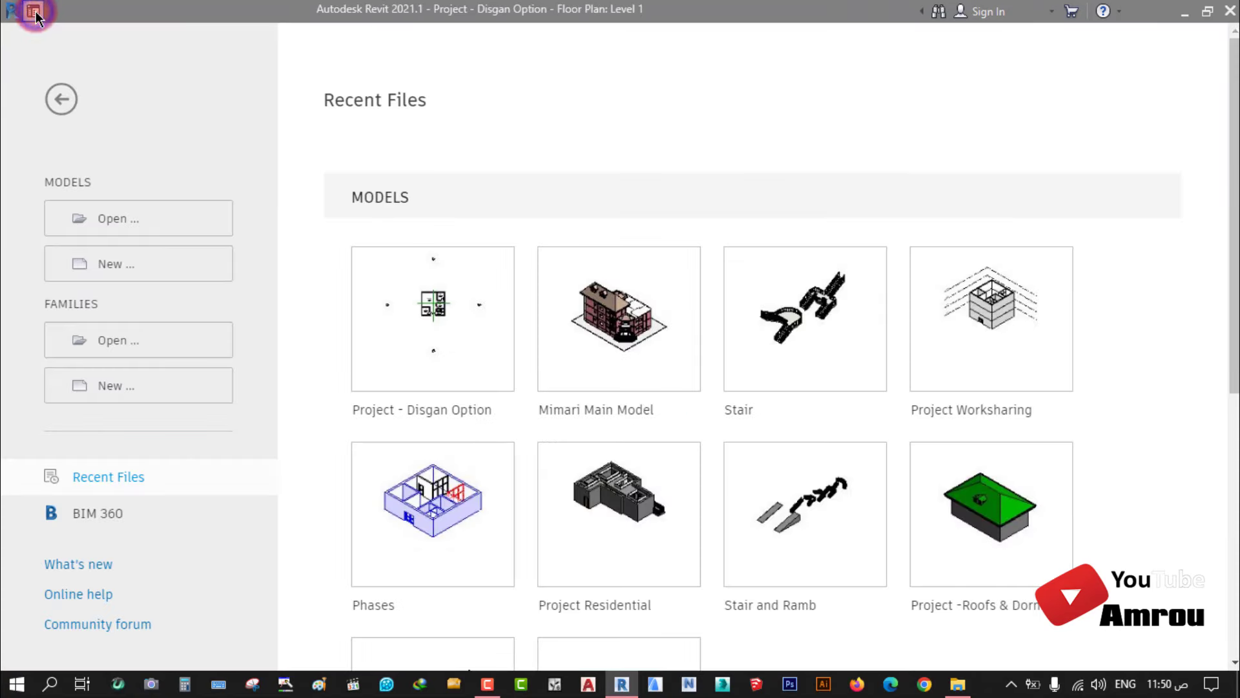
pyautogui.click(622, 316)
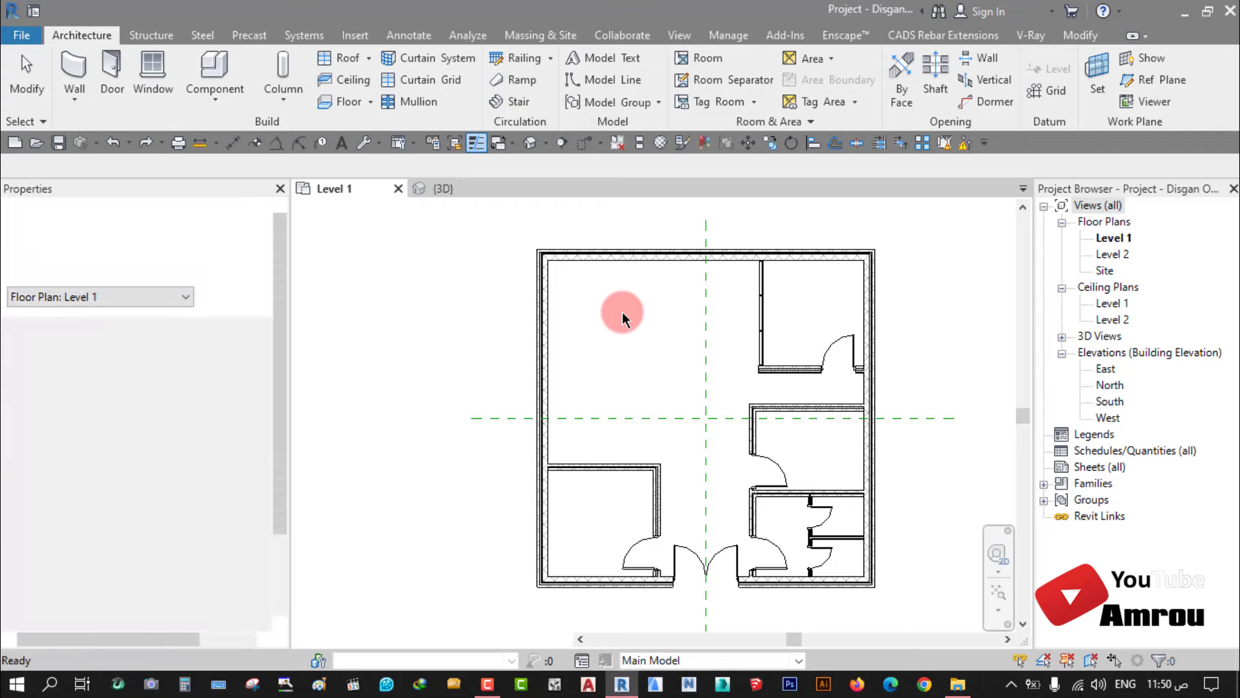
pyautogui.scroll(-2, 788, 399)
pyautogui.scroll(1, 788, 400)
# Step: Select the whole building and zoom in on the entrance stairs
pyautogui.moveTo(860, 276); pyautogui.dragTo(584, 492)
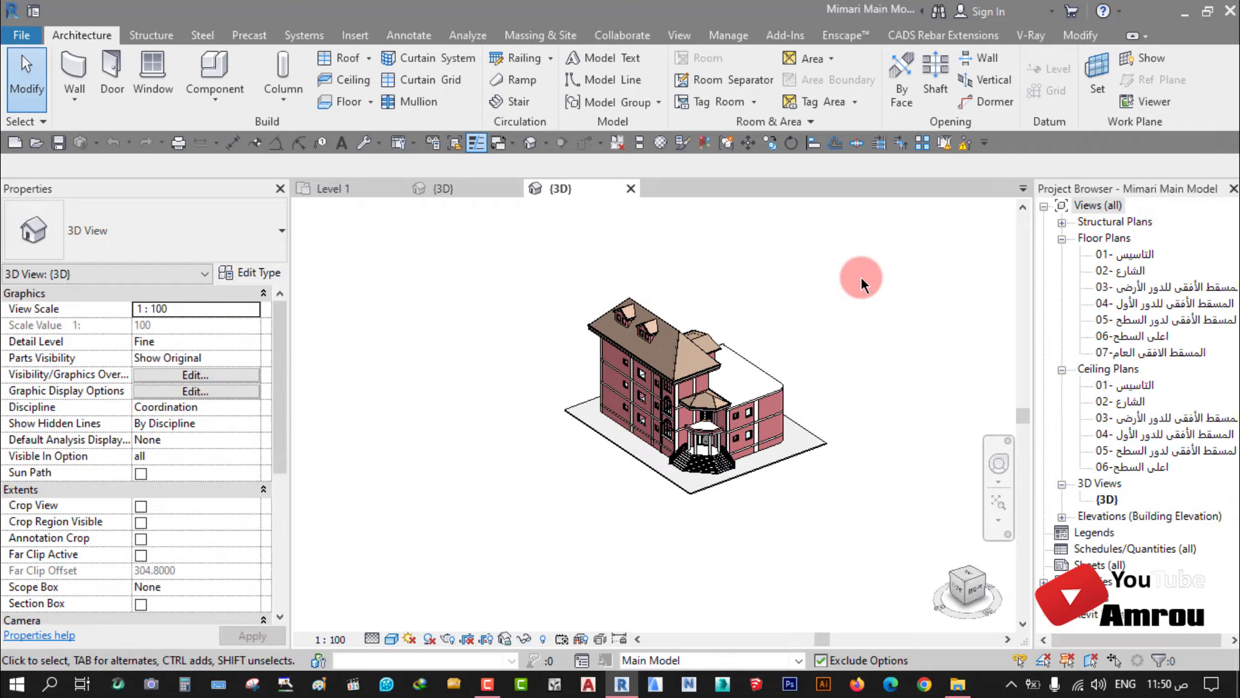
pyautogui.moveTo(505, 529); pyautogui.dragTo(505, 529)
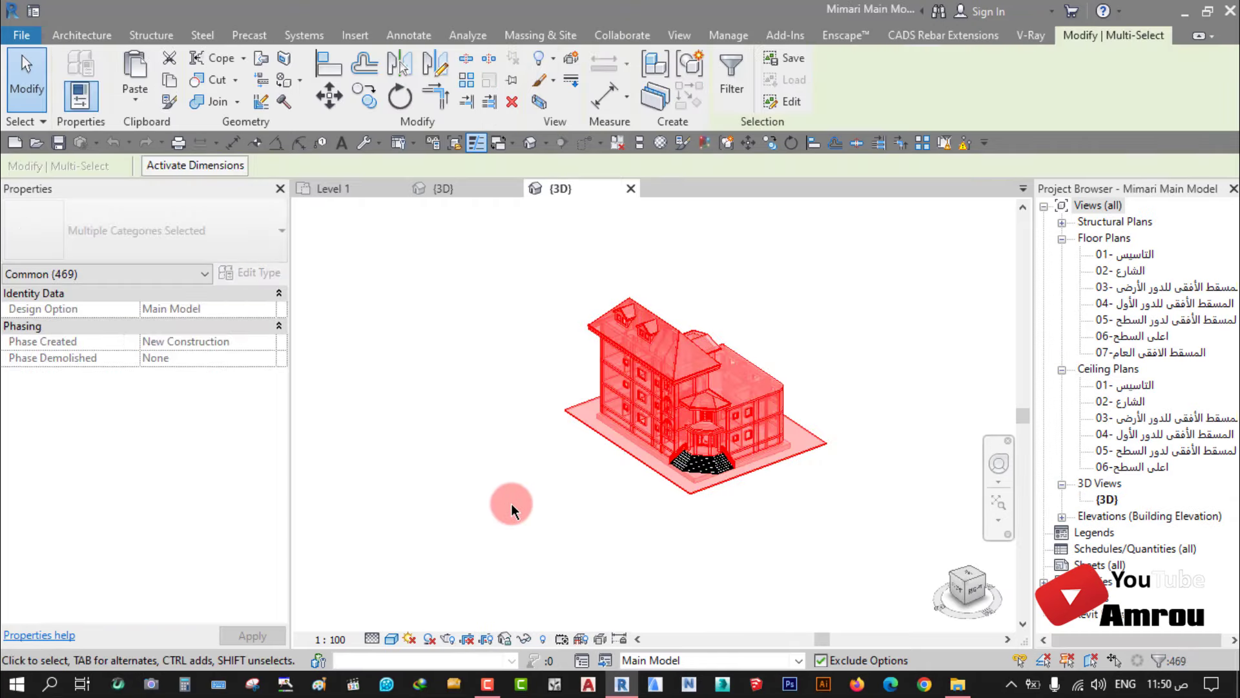
pyautogui.scroll(2, 757, 436)
pyautogui.scroll(2, 664, 486)
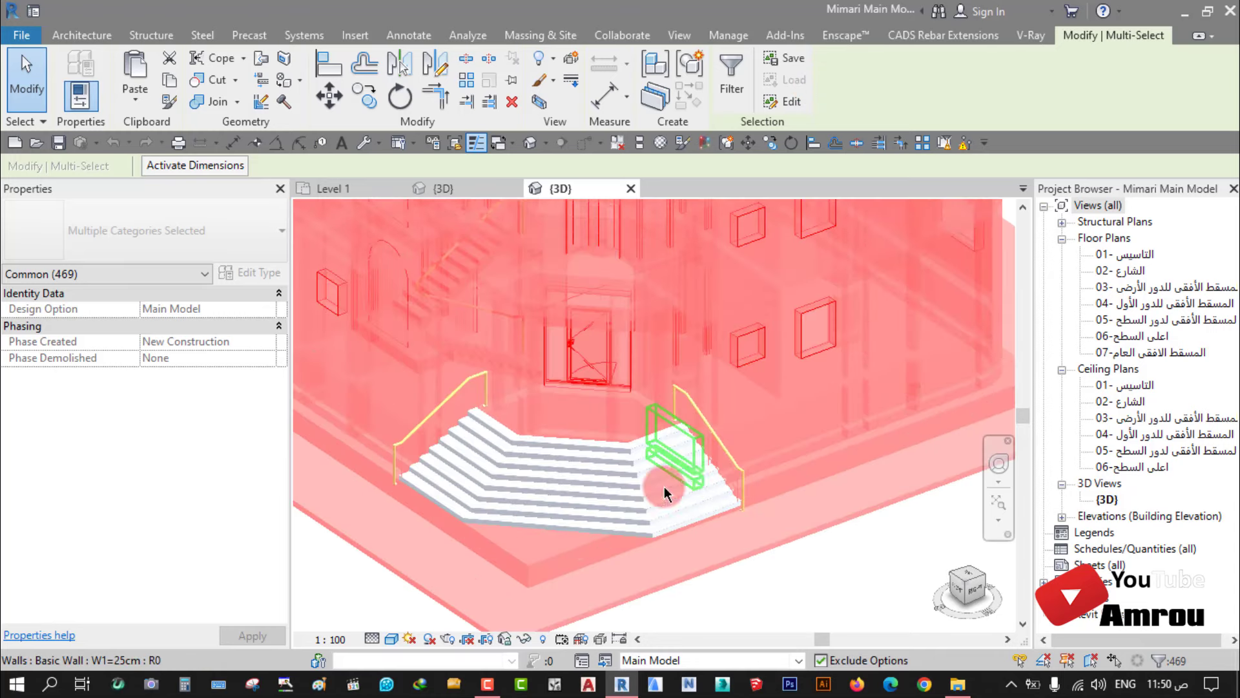
pyautogui.scroll(2, 653, 511)
pyautogui.scroll(-2, 630, 510)
pyautogui.scroll(-2, 600, 500)
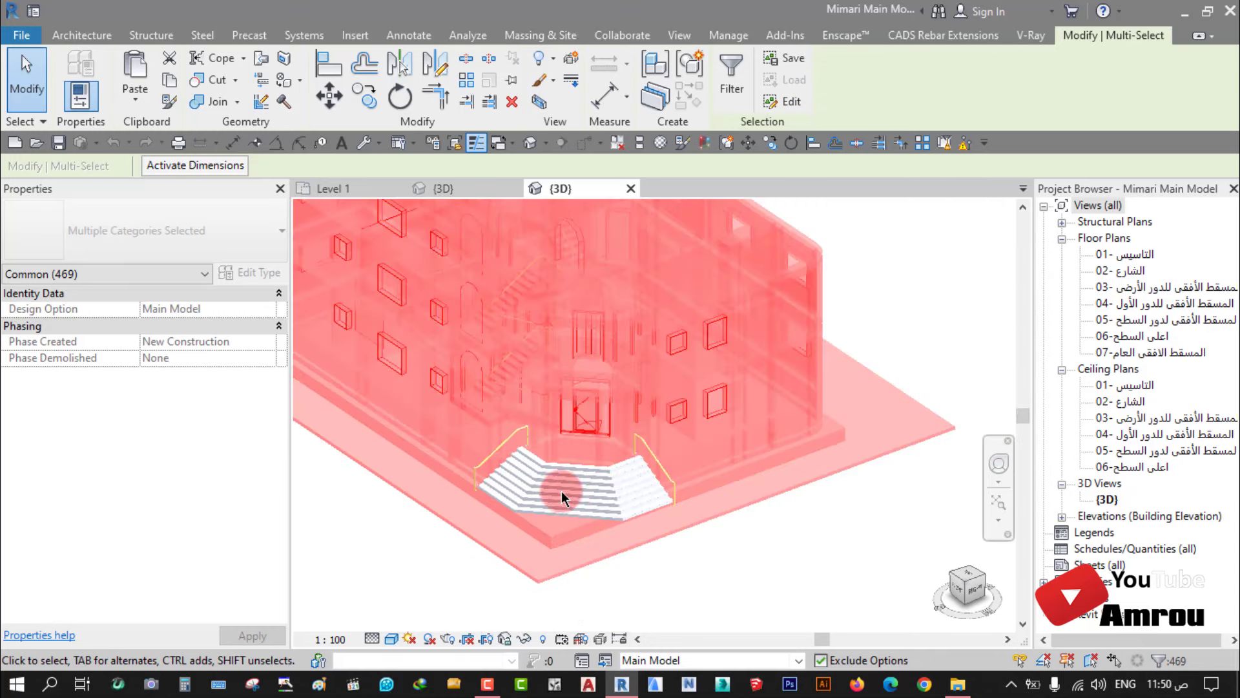
pyautogui.scroll(1, 561, 491)
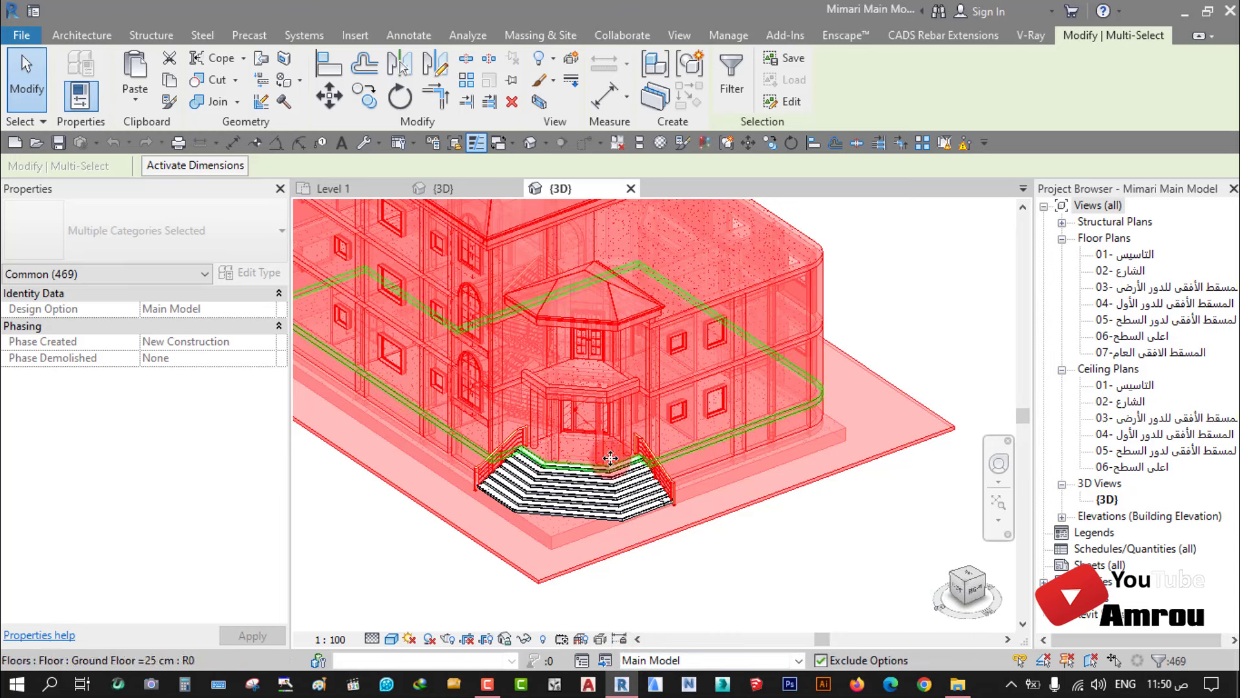
pyautogui.scroll(2, 528, 515)
pyautogui.scroll(2, 557, 476)
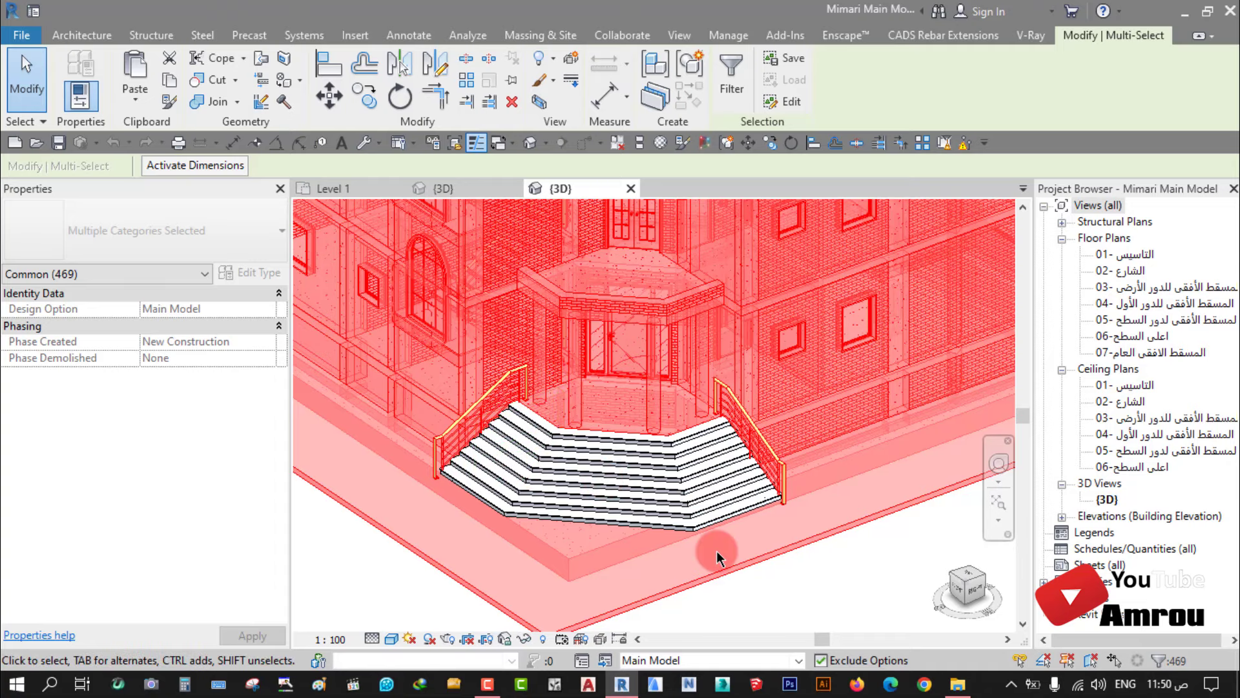
pyautogui.scroll(-2, 716, 550)
# Step: Preview the Option 1 entrance-stair design in 3D
pyautogui.moveTo(770, 595); pyautogui.dragTo(790, 510, button='middle')
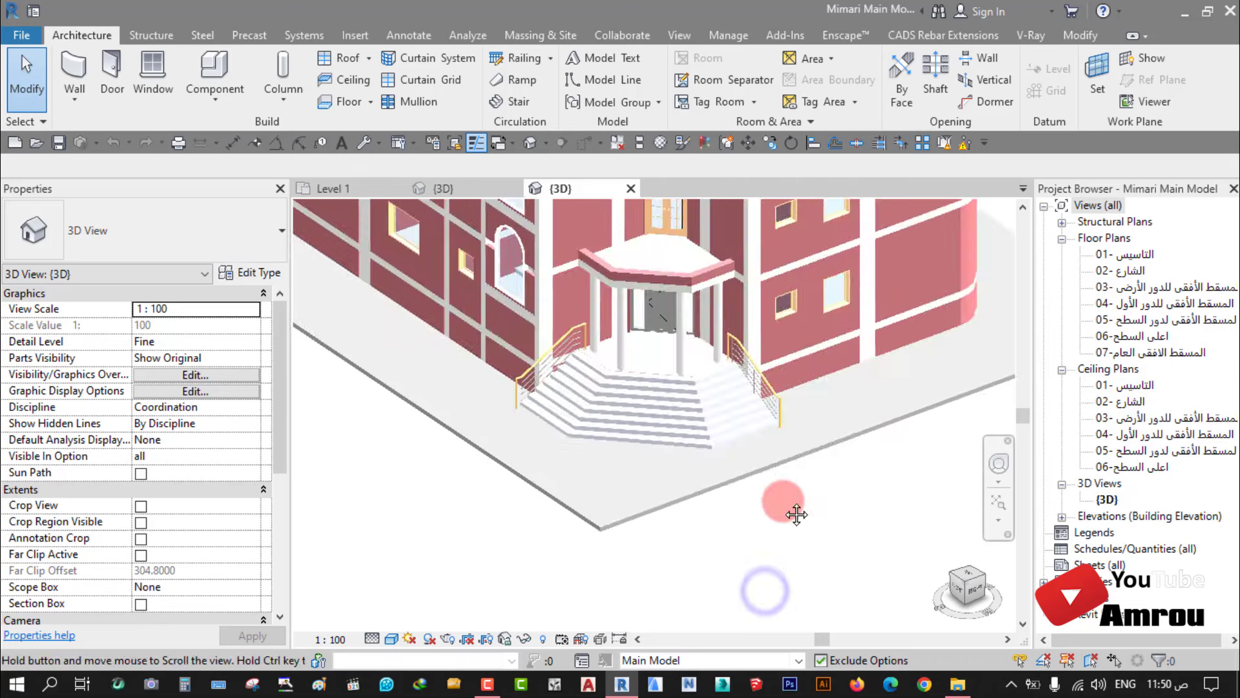
pyautogui.click(799, 660)
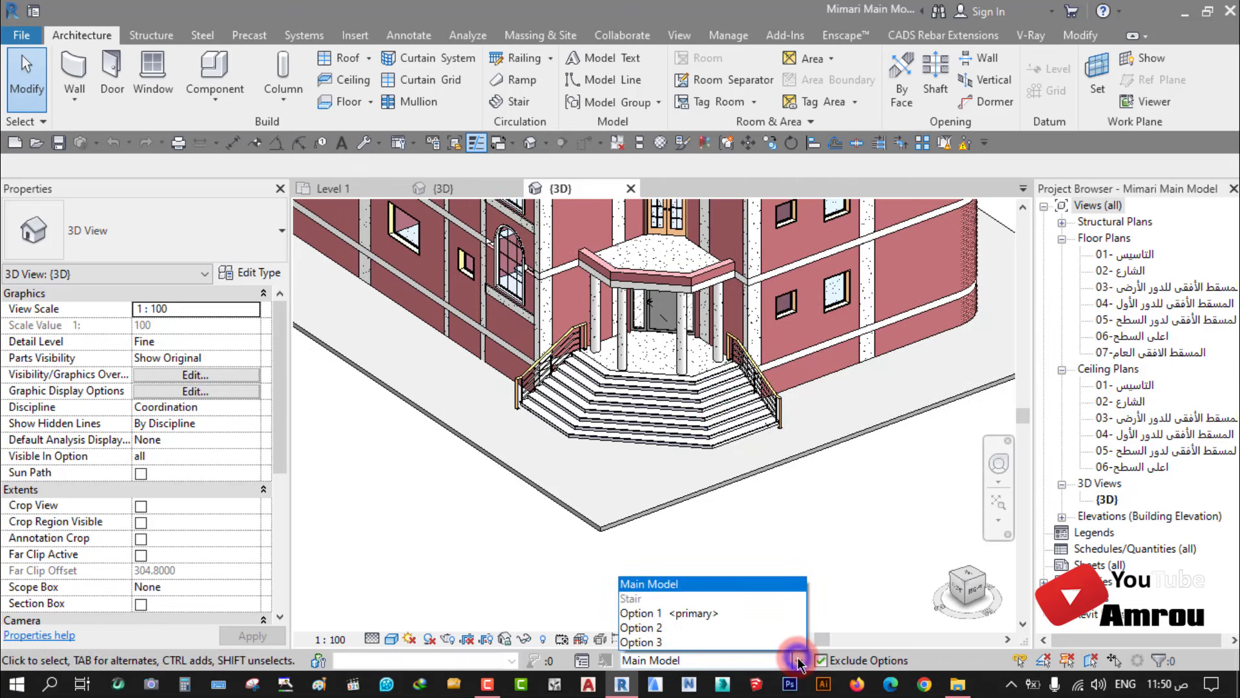
pyautogui.click(700, 613)
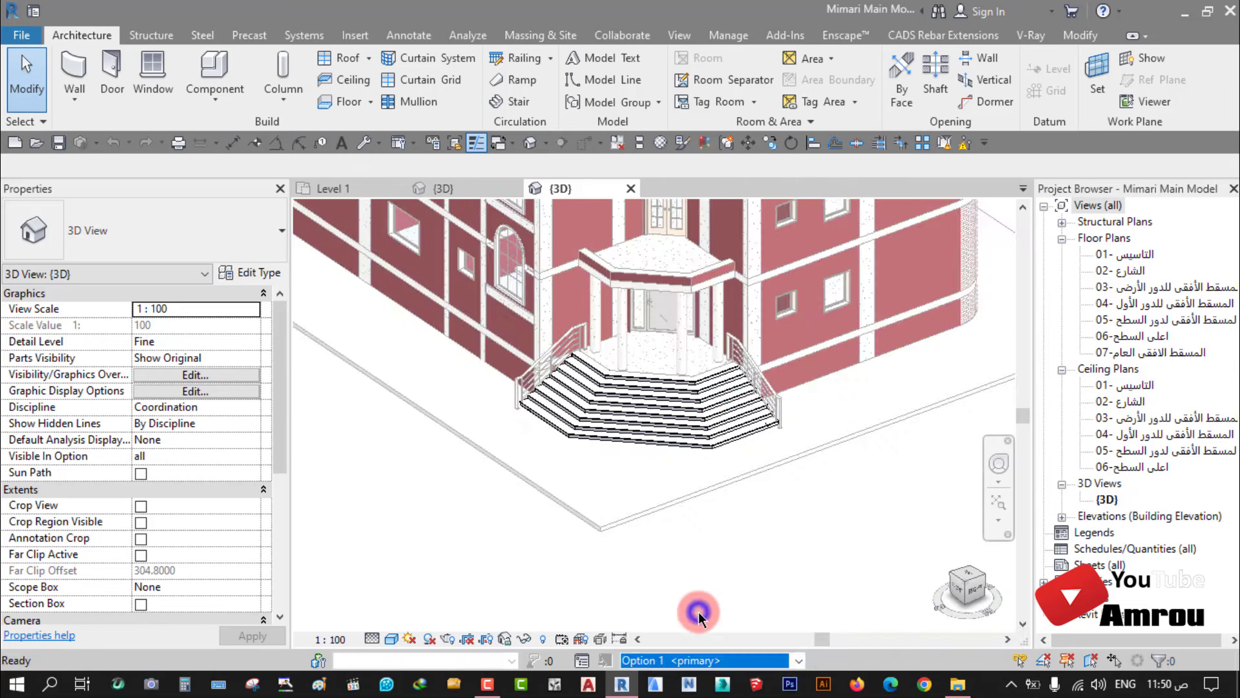
pyautogui.moveTo(624, 434)
pyautogui.keyDown('shift'); pyautogui.mouseDown(button='middle')
pyautogui.moveTo(590, 424)
pyautogui.moveTo(672, 390)
pyautogui.mouseUp(button='middle'); pyautogui.keyUp('shift')
pyautogui.click(782, 626)
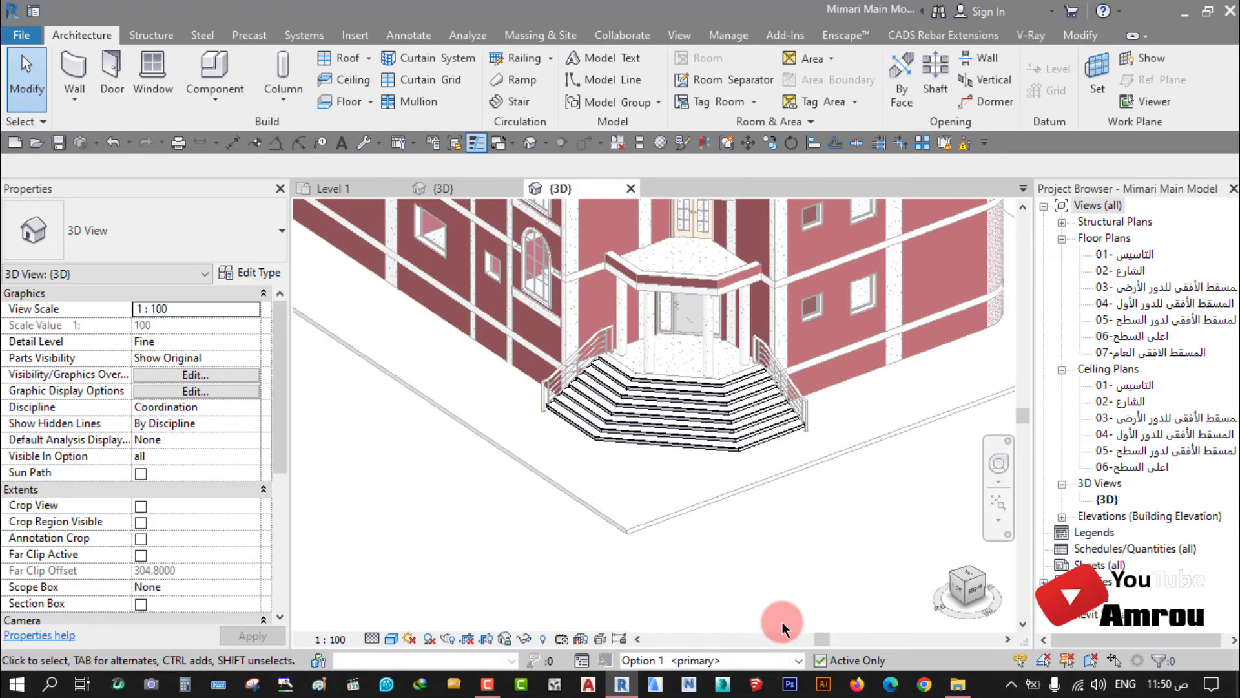
# Step: Switch to the Option 2 stair design and inspect its flights
pyautogui.click(803, 660)
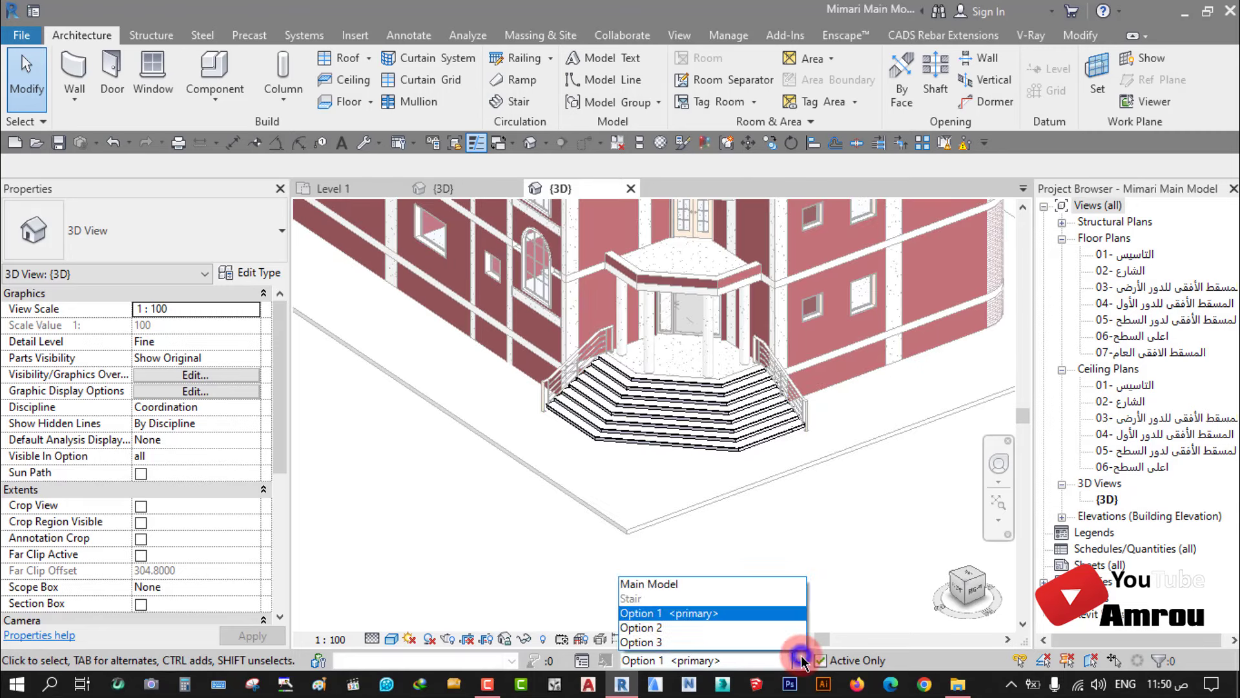
pyautogui.click(691, 627)
pyautogui.scroll(3, 743, 439)
pyautogui.scroll(2, 829, 372)
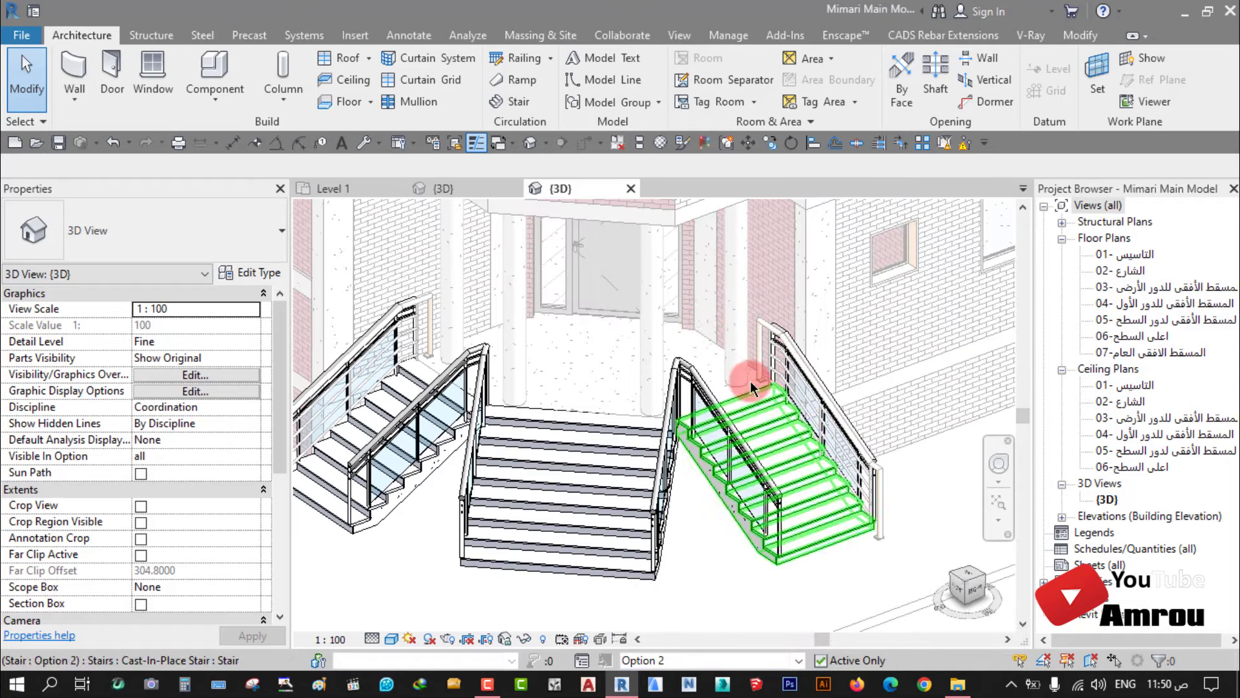
pyautogui.moveTo(555, 501); pyautogui.dragTo(636, 502, button='middle')
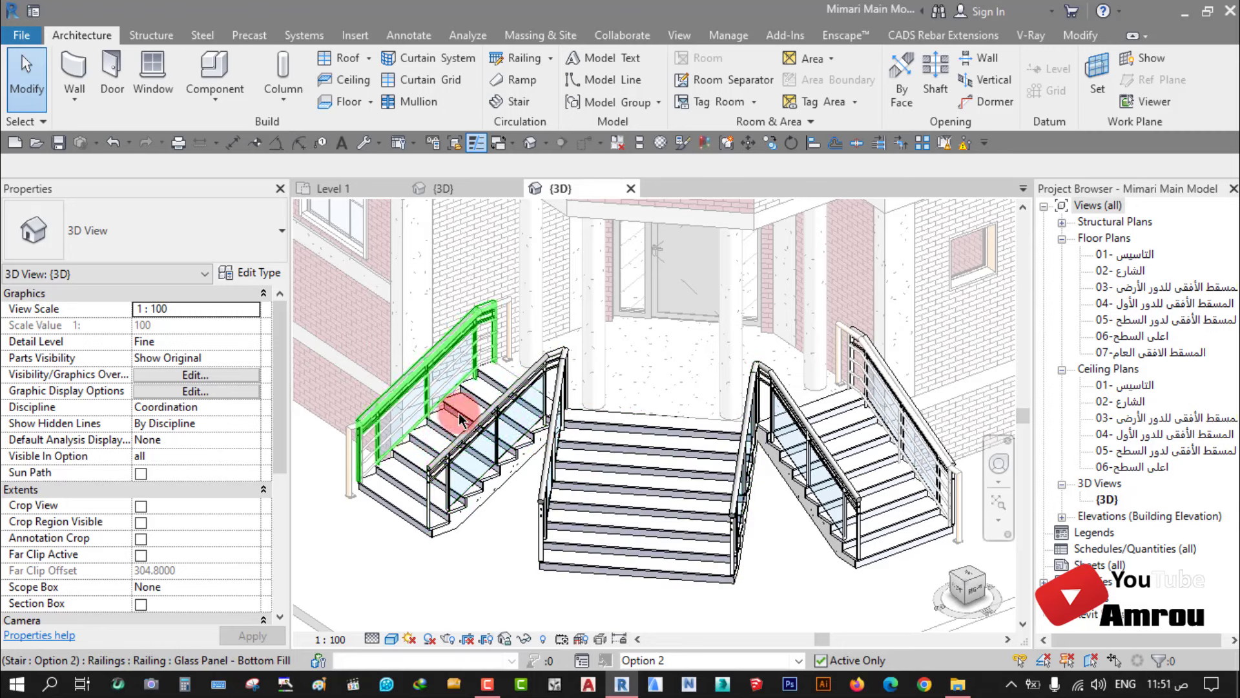
pyautogui.scroll(2, 446, 455)
pyautogui.scroll(2, 510, 390)
pyautogui.scroll(-3, 554, 360)
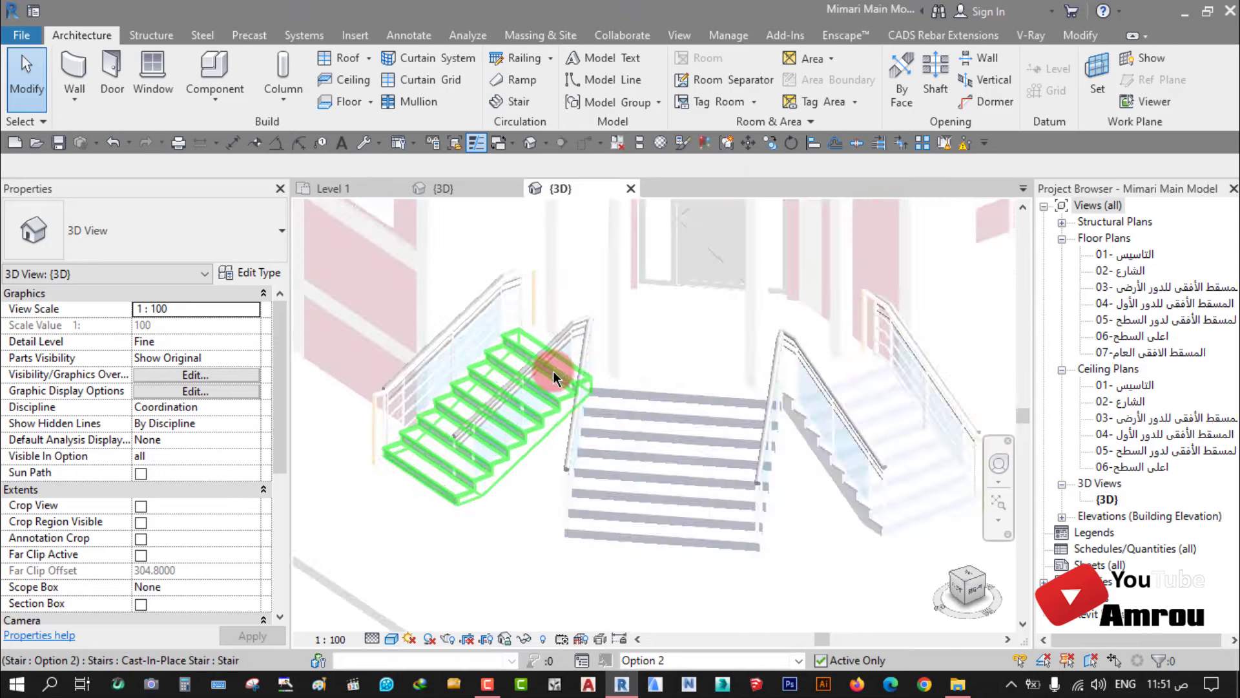
pyautogui.scroll(-2, 567, 457)
# Step: Switch to the Option 3 walled stair design and orbit around it
pyautogui.click(740, 659)
pyautogui.click(736, 642)
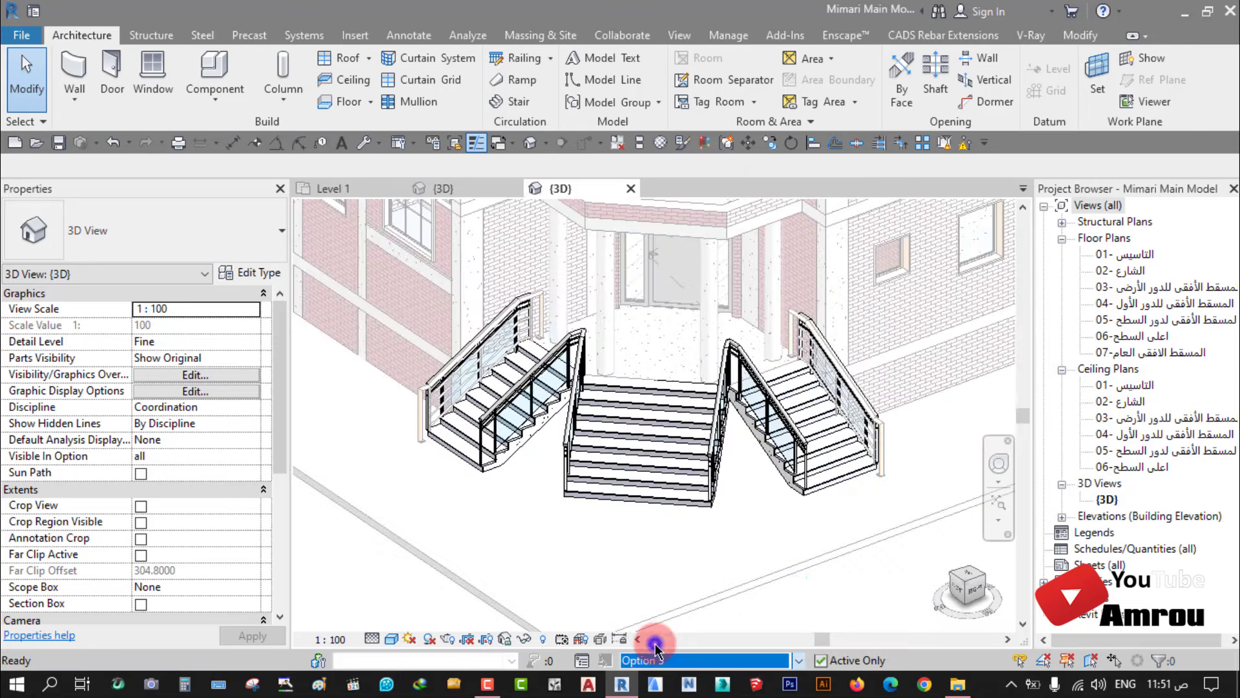
pyautogui.scroll(1, 660, 454)
pyautogui.scroll(1, 655, 457)
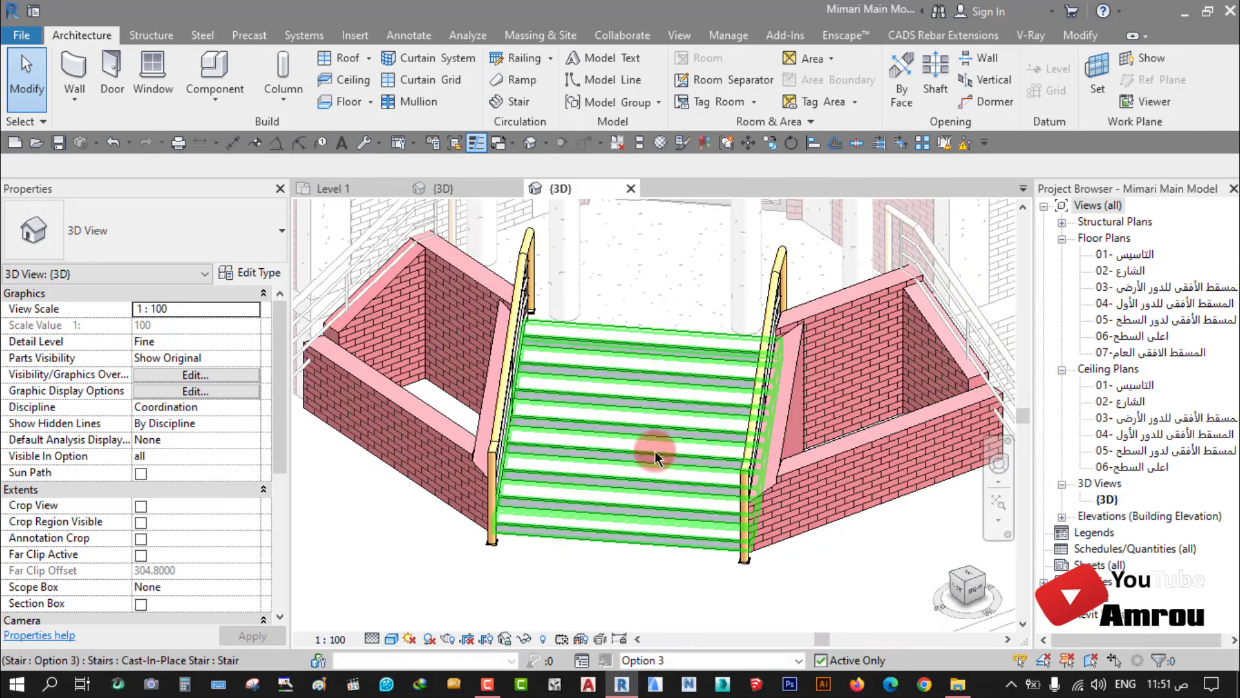
pyautogui.scroll(2, 665, 457)
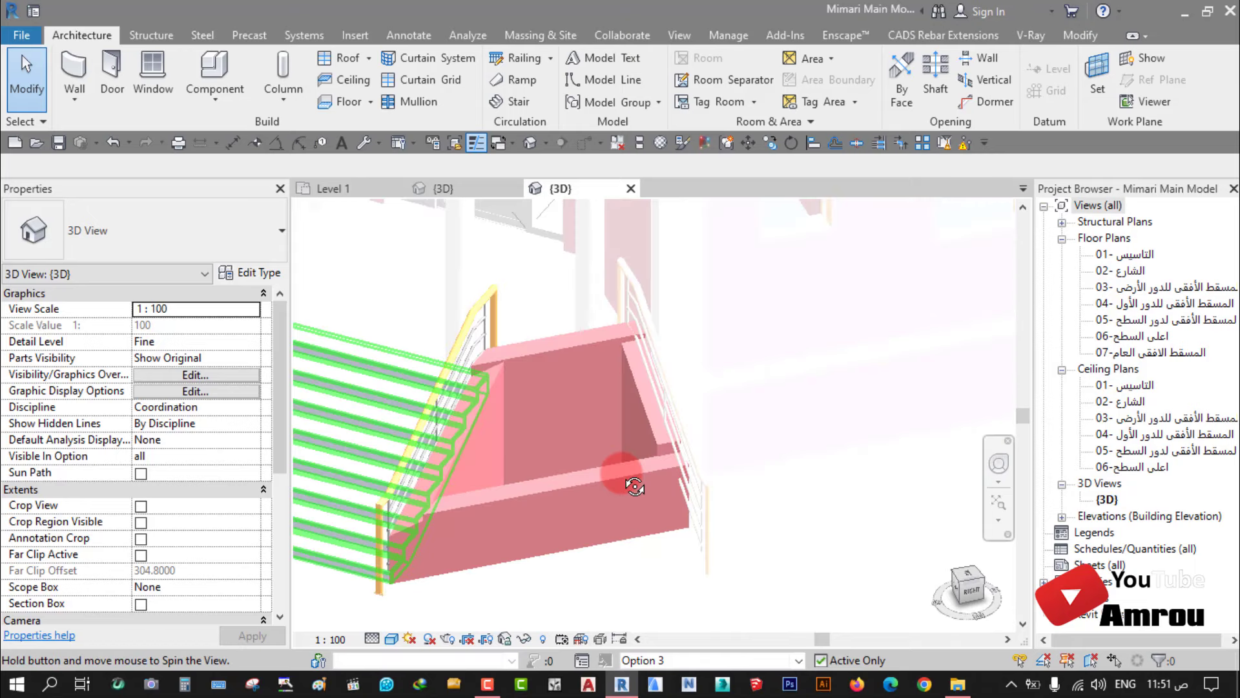
pyautogui.moveTo(631, 471)
pyautogui.keyDown('shift'); pyautogui.mouseDown(button='middle')
pyautogui.moveTo(434, 472)
pyautogui.moveTo(547, 484)
pyautogui.mouseUp(button='middle'); pyautogui.keyUp('shift')
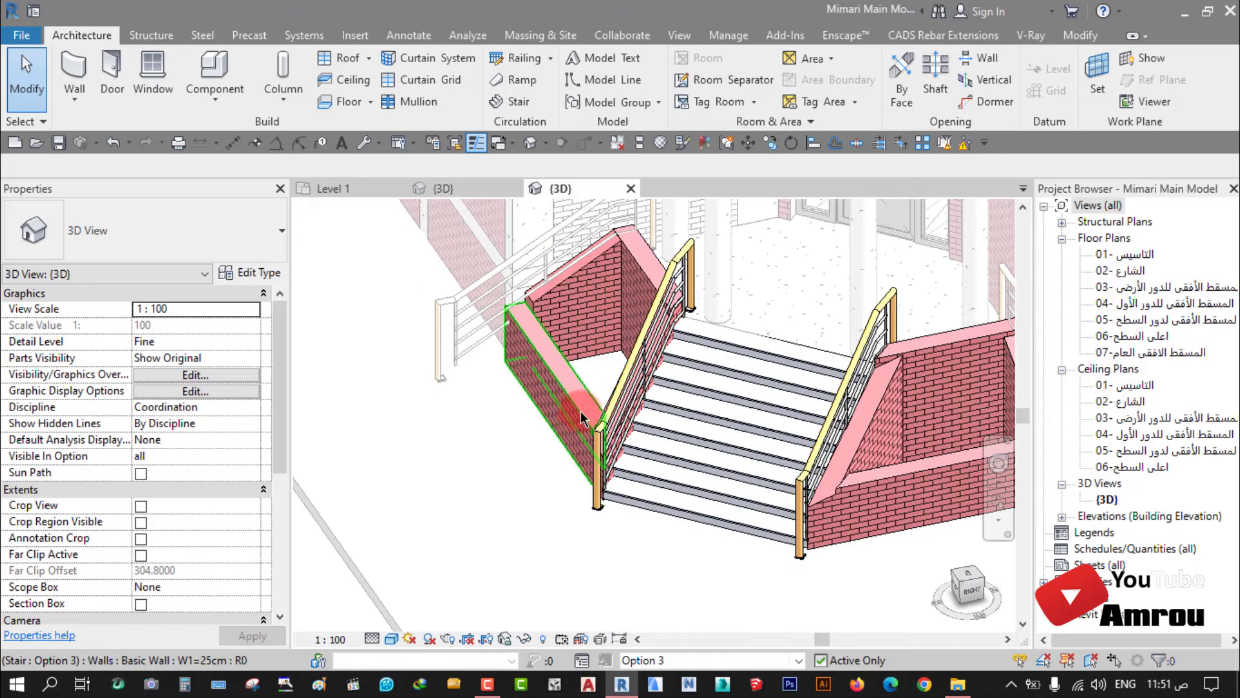
pyautogui.keyDown('shift'); pyautogui.moveTo(562, 323); pyautogui.dragTo(743, 472, button='middle'); pyautogui.keyUp('shift')
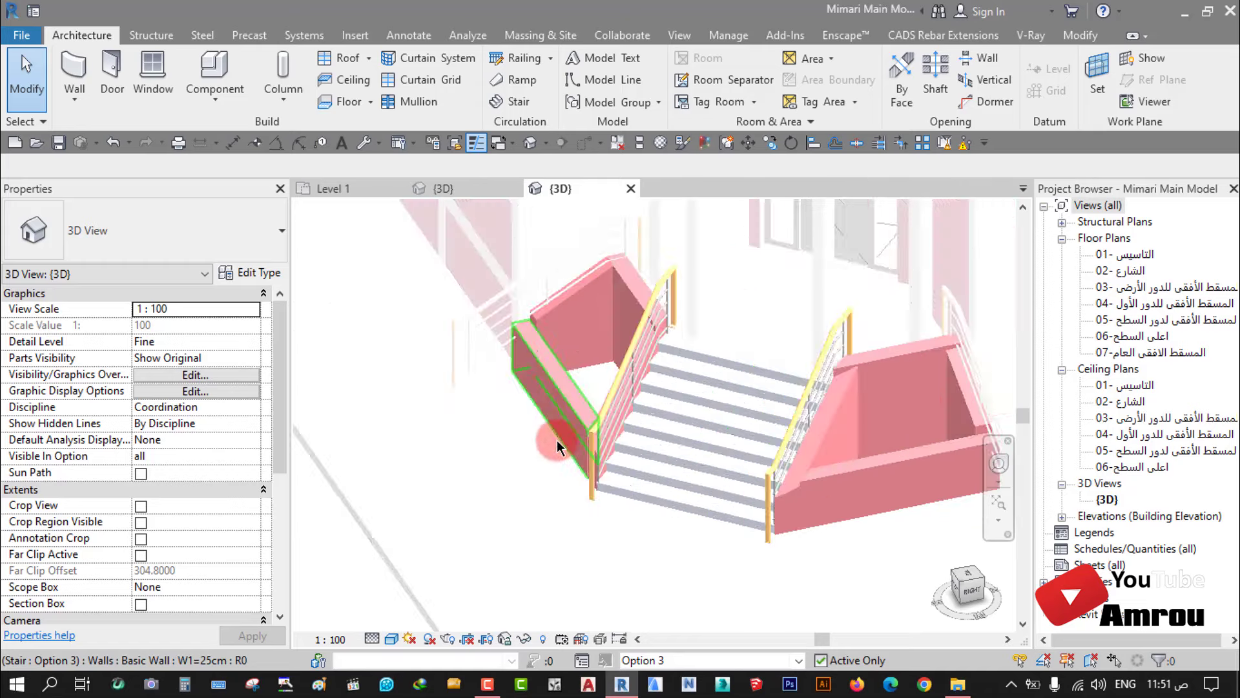
pyautogui.scroll(-2, 762, 482)
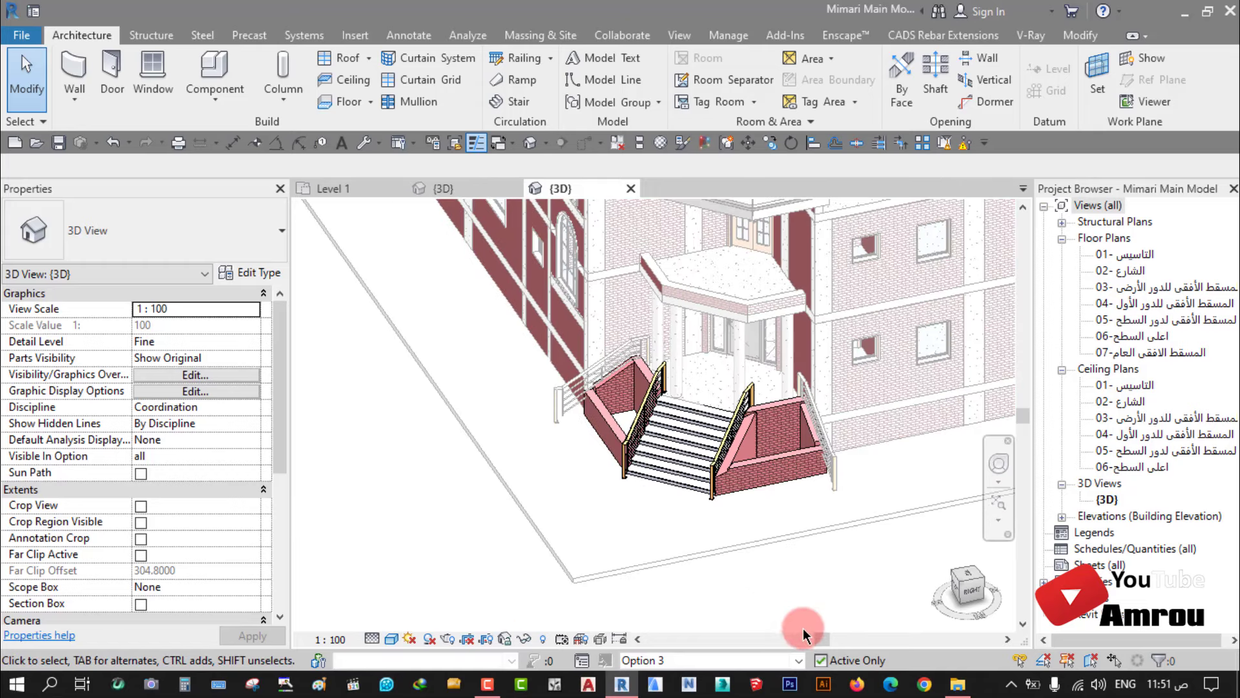
# Step: Return to Main Model only and reset to the ViewCube Home view
pyautogui.click(799, 660)
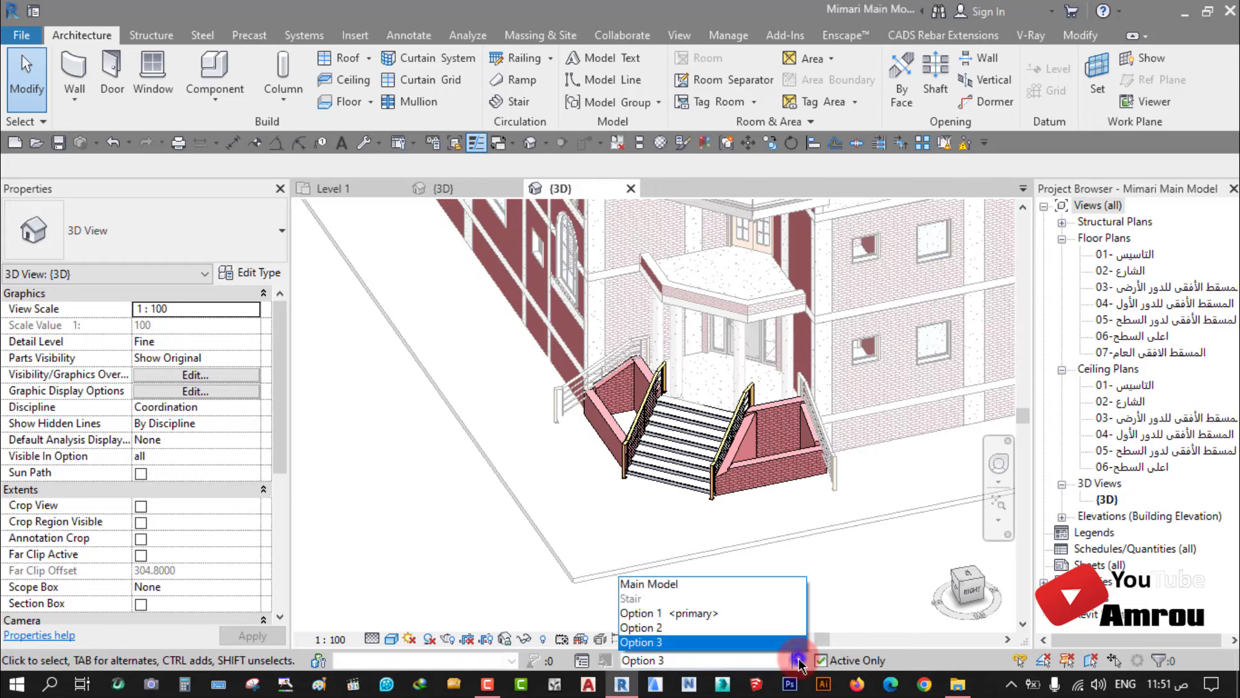
pyautogui.click(672, 585)
pyautogui.scroll(-3, 661, 520)
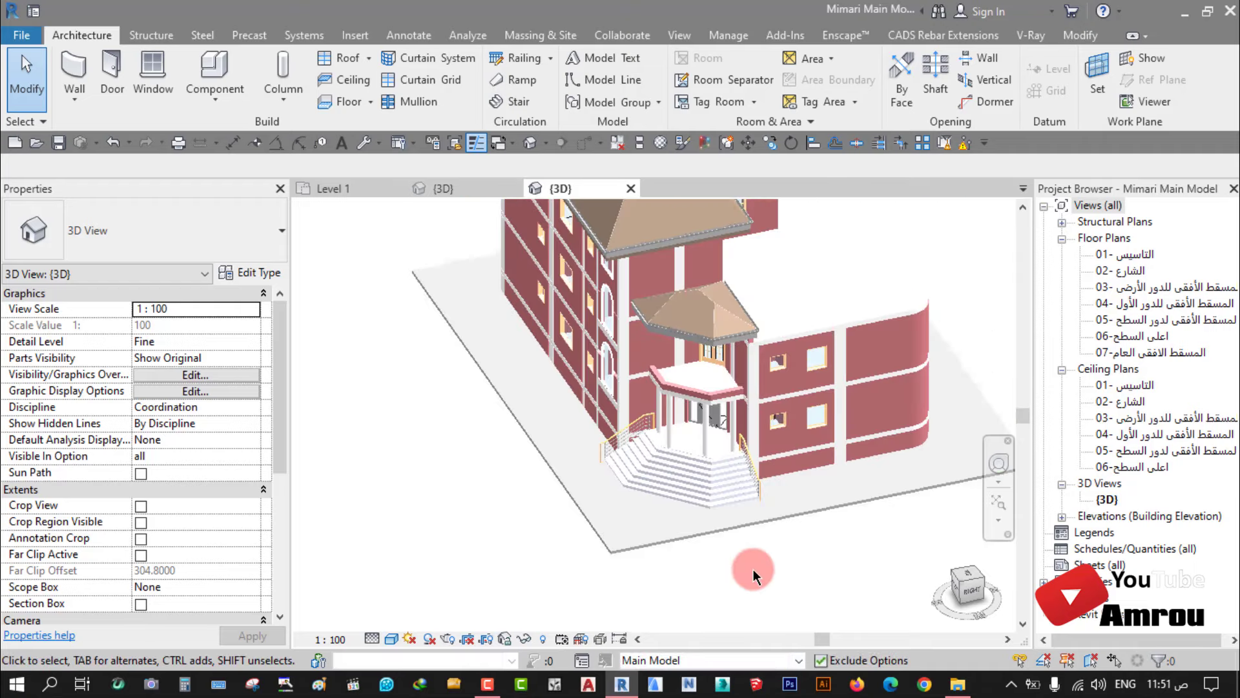
pyautogui.moveTo(747, 568); pyautogui.dragTo(831, 574)
pyautogui.scroll(3, 698, 507)
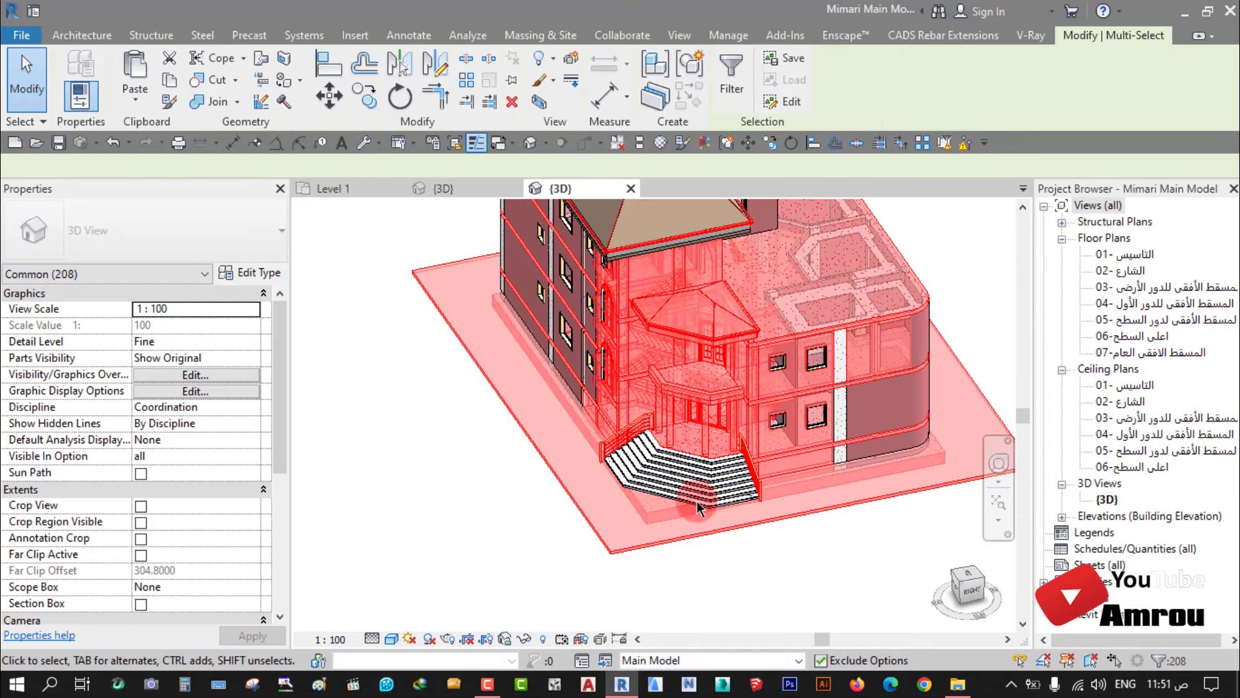
pyautogui.click(477, 508)
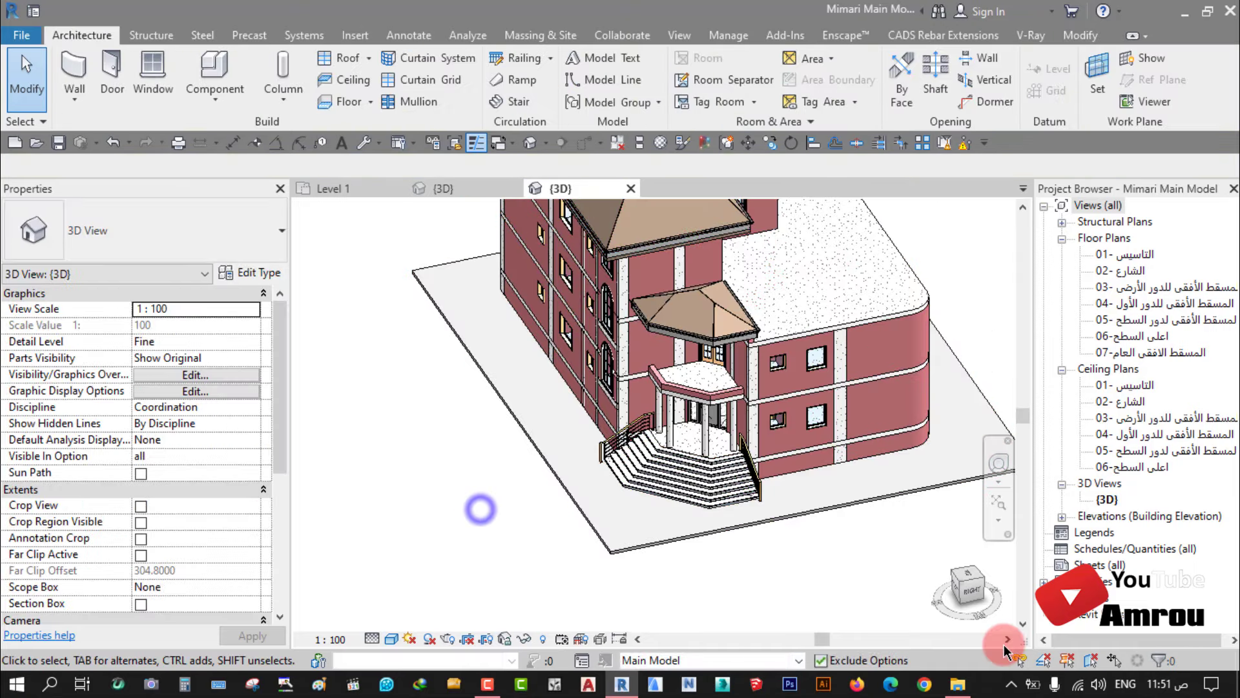
pyautogui.click(941, 622)
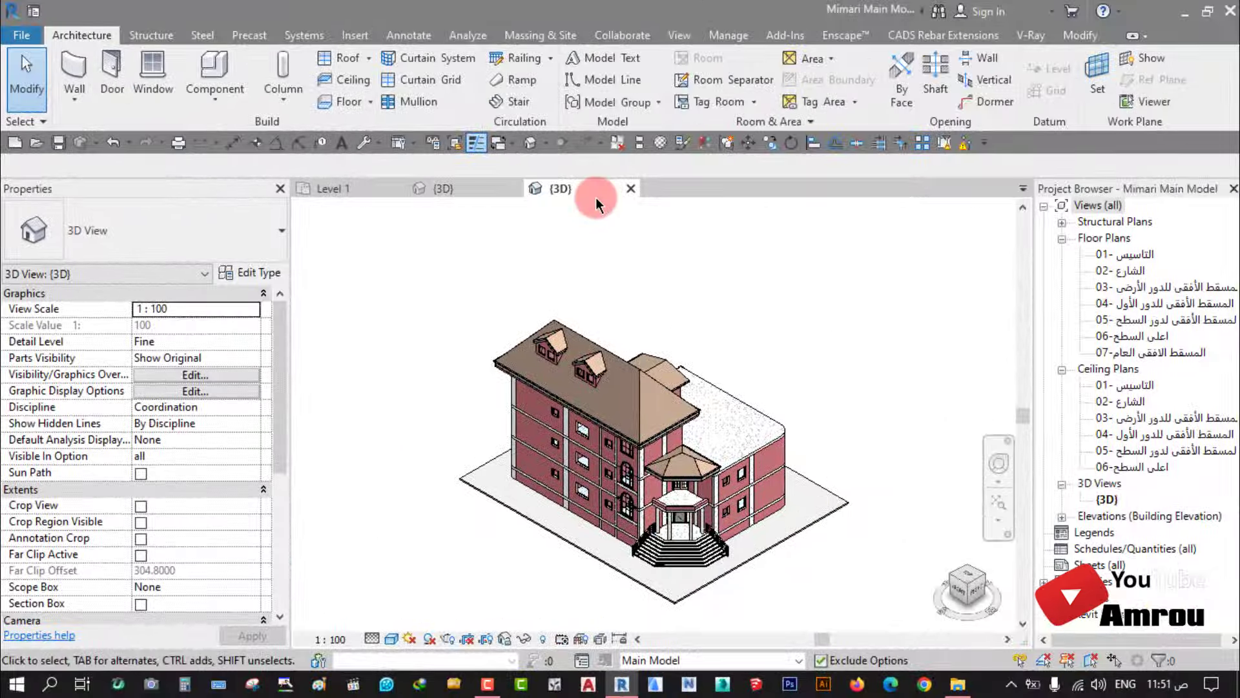
# Step: Close the Mimari model without saving, leaving only Level 1, and bring up File Explorer
pyautogui.click(630, 189)
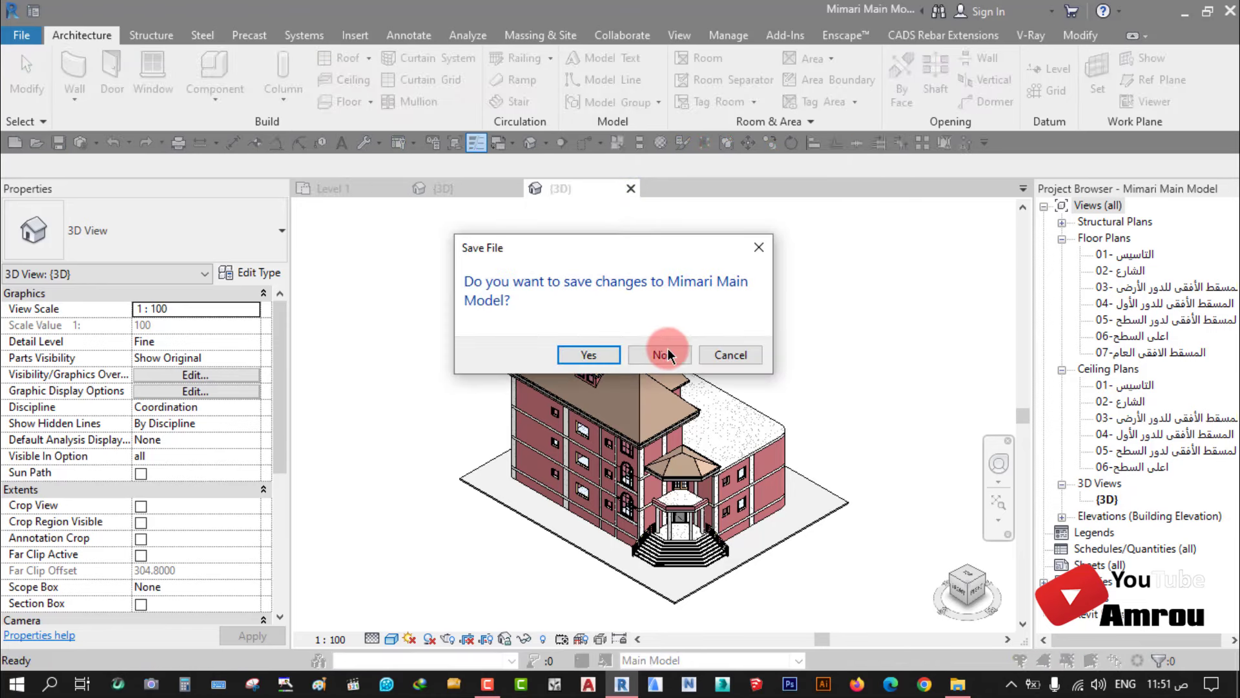
pyautogui.click(665, 354)
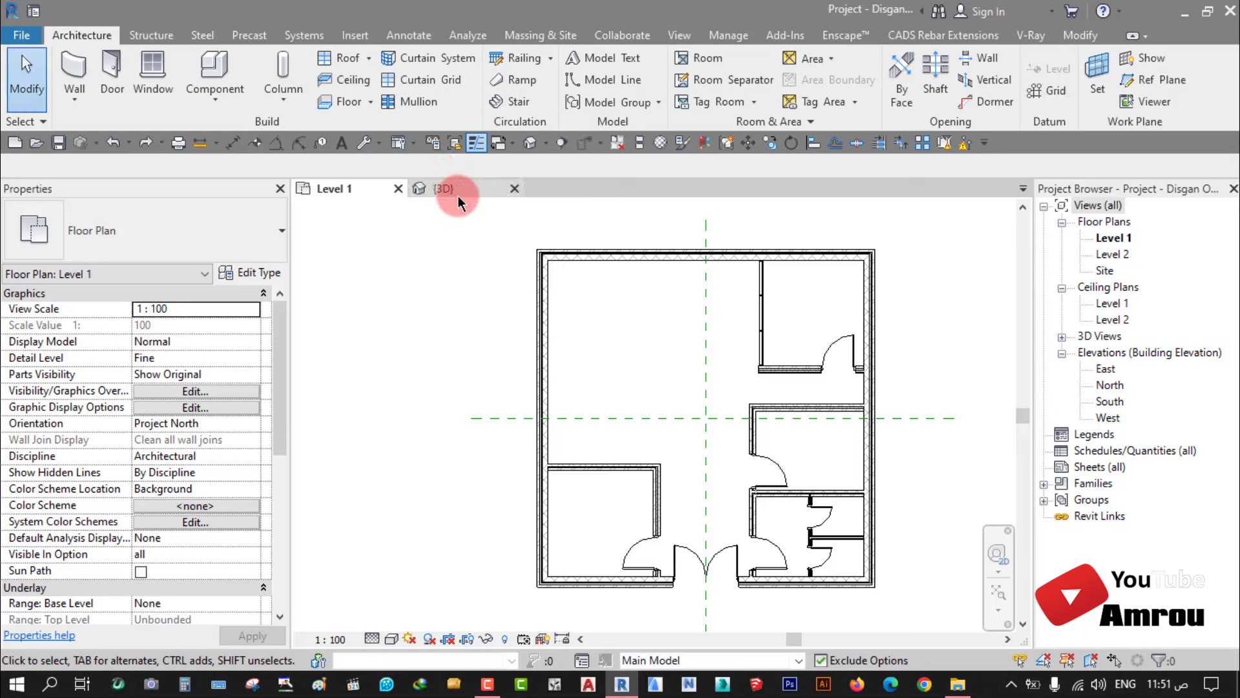
pyautogui.click(503, 191)
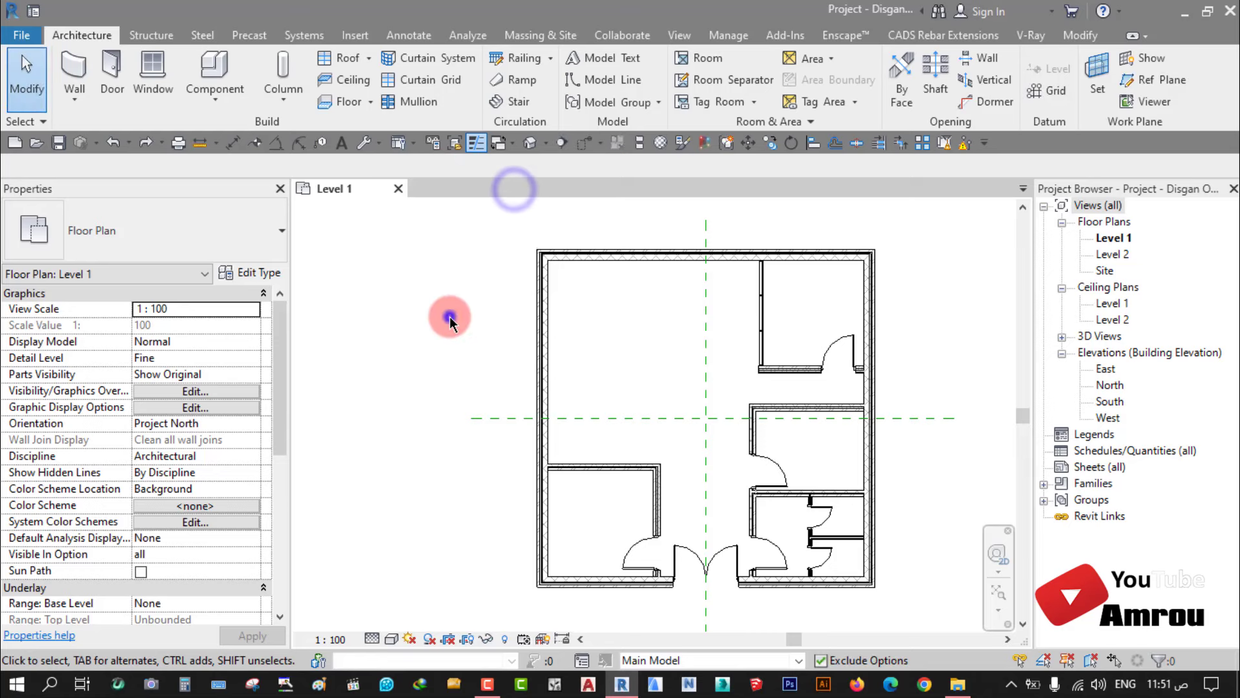
pyautogui.scroll(-2, 450, 317)
pyautogui.click(630, 431)
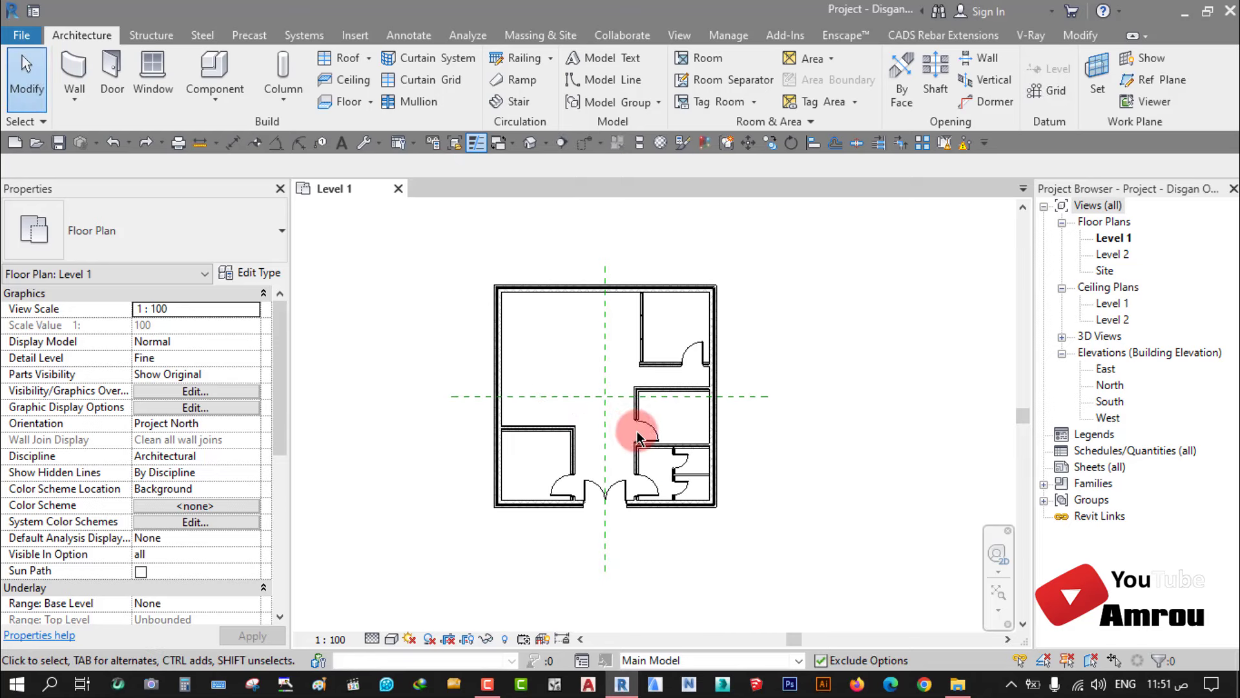
pyautogui.click(958, 685)
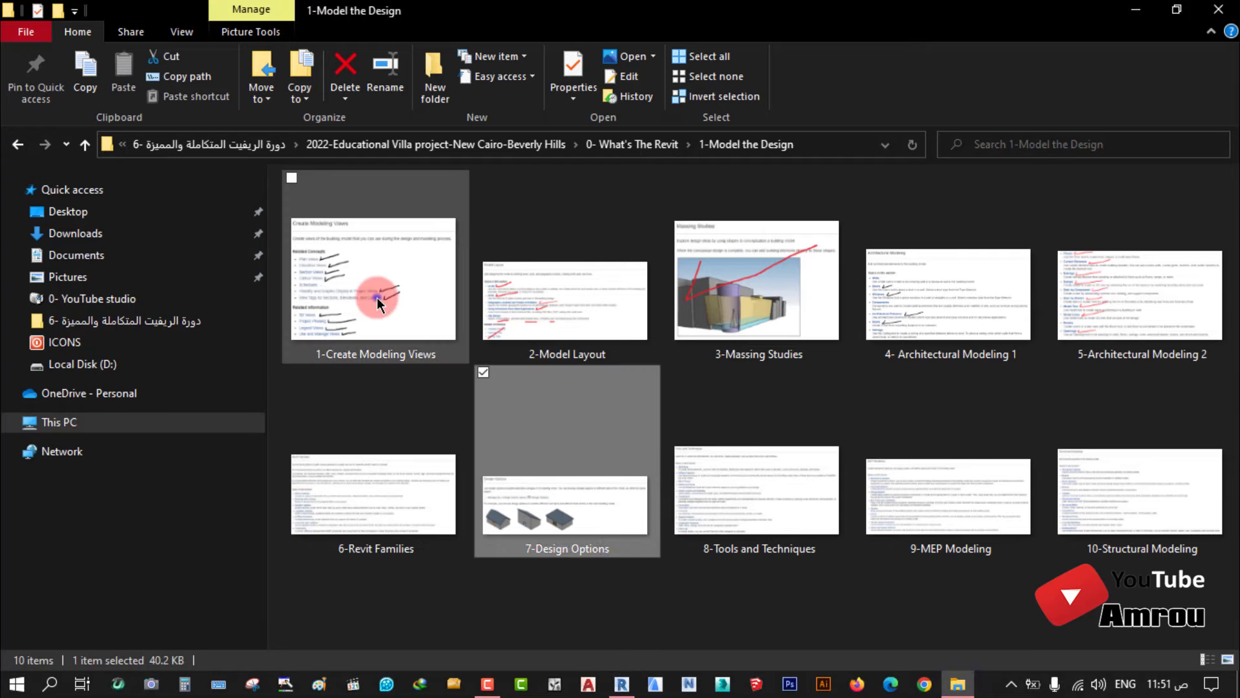
# Step: View the 1-Create Modeling Views reference image in Photos, then close it
pyautogui.doubleClick(377, 297)
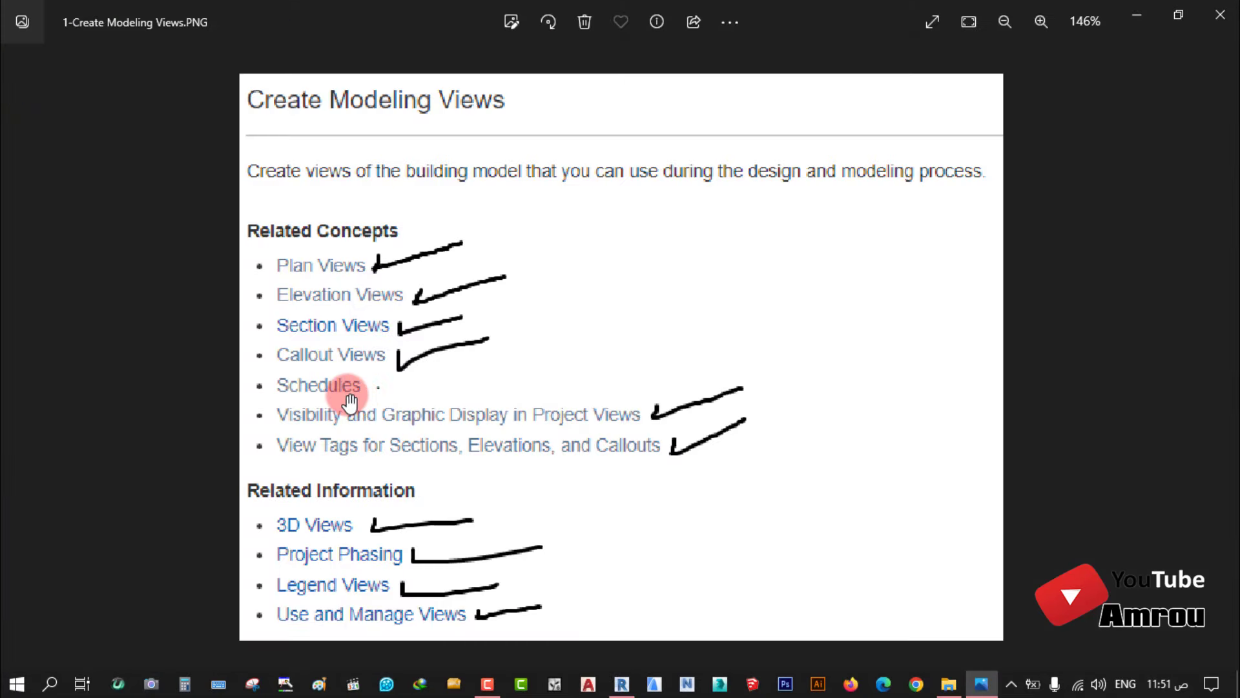
pyautogui.scroll(-2, 349, 401)
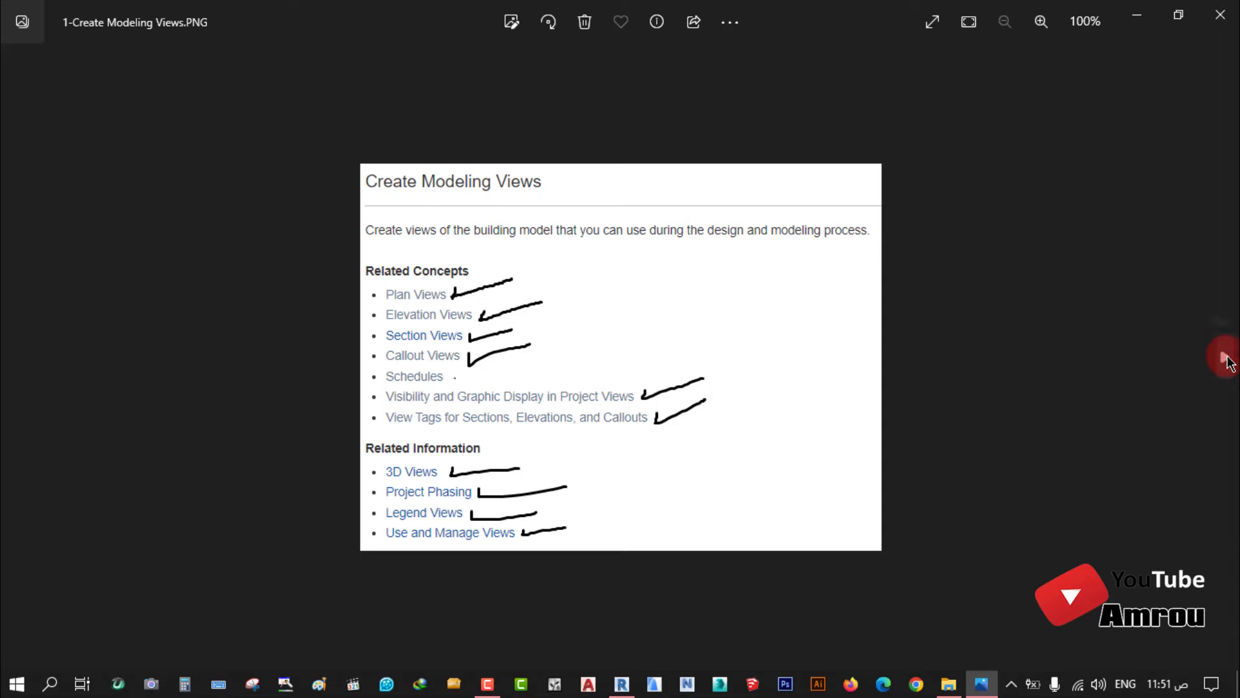
pyautogui.scroll(3, 622, 424)
pyautogui.moveTo(1178, 16)
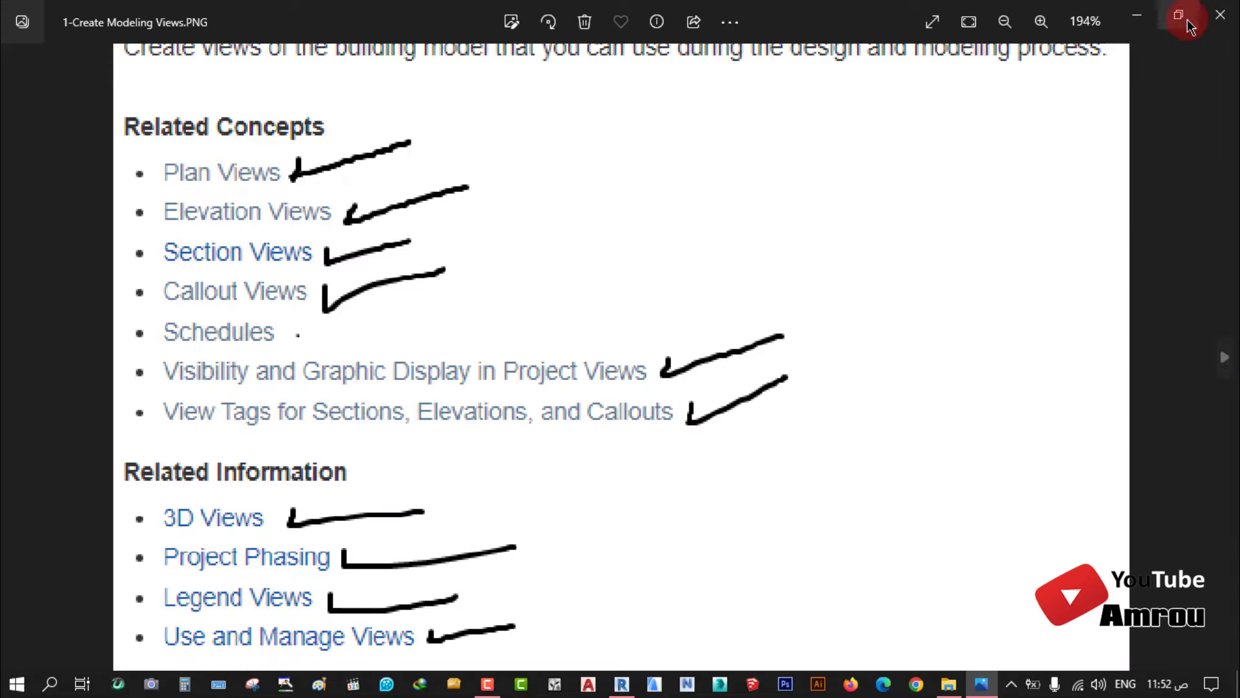
pyautogui.click(1231, 19)
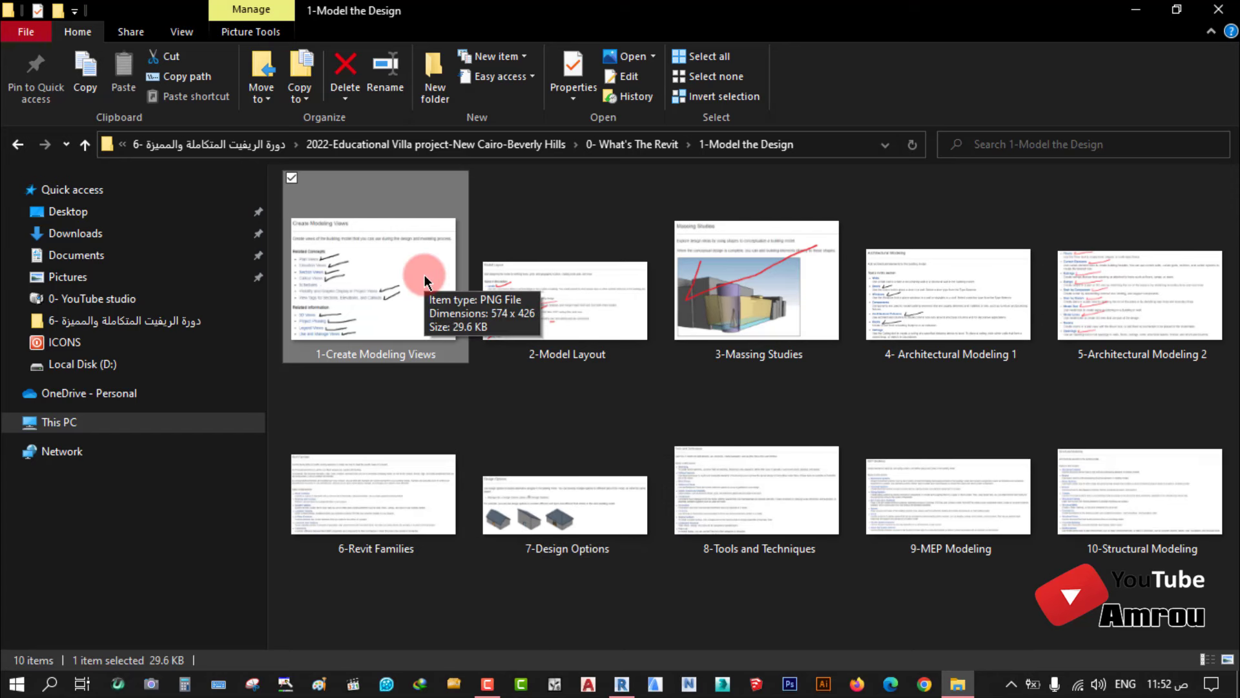
# Step: View the Model Layout and Architectural Modeling images, then return to Revit
pyautogui.doubleClick(581, 303)
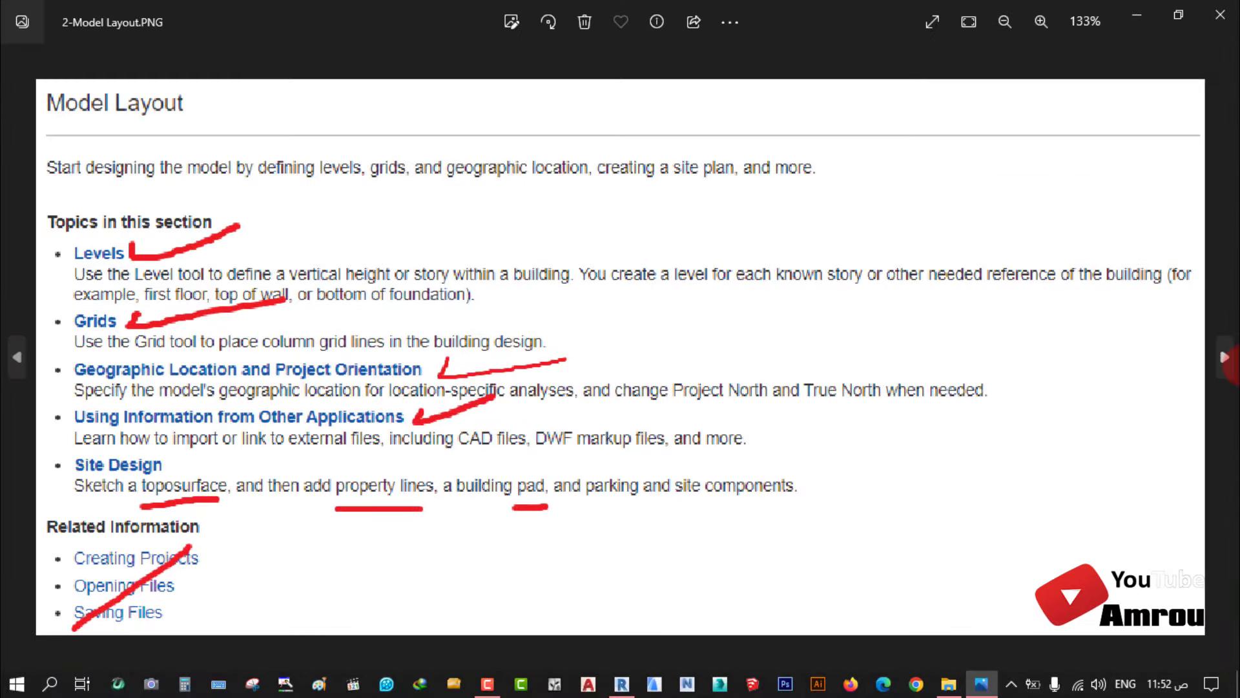
pyautogui.click(1226, 357)
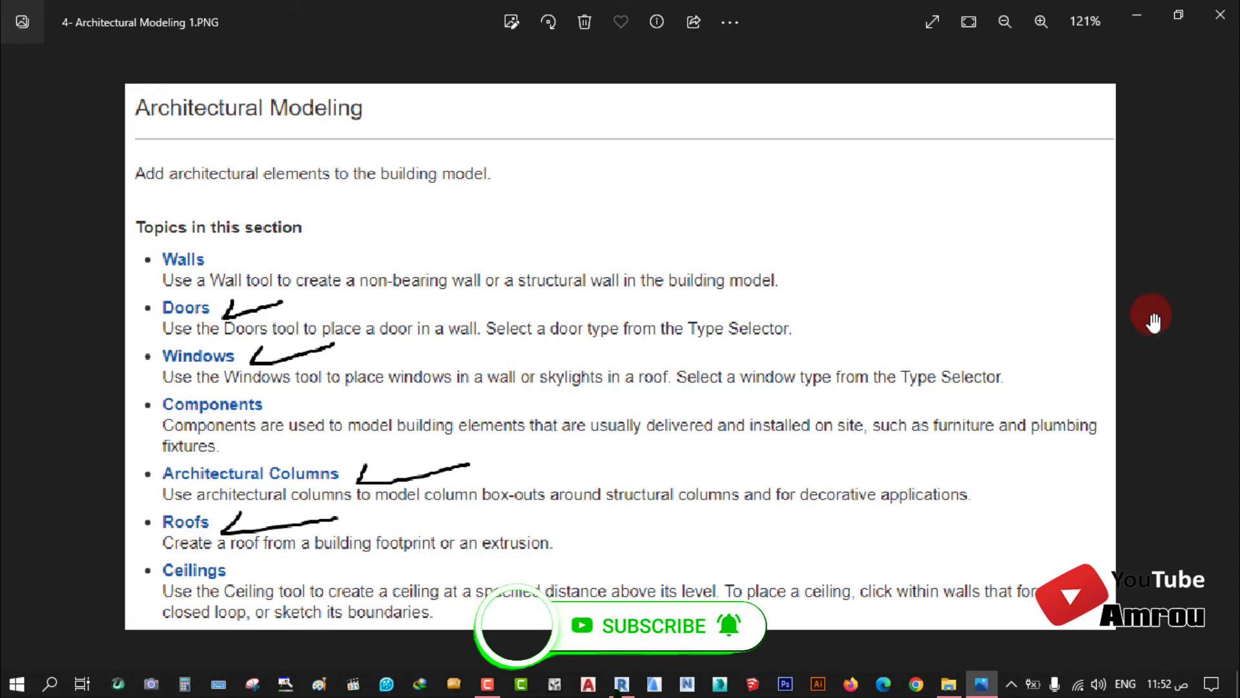
pyautogui.click(1225, 359)
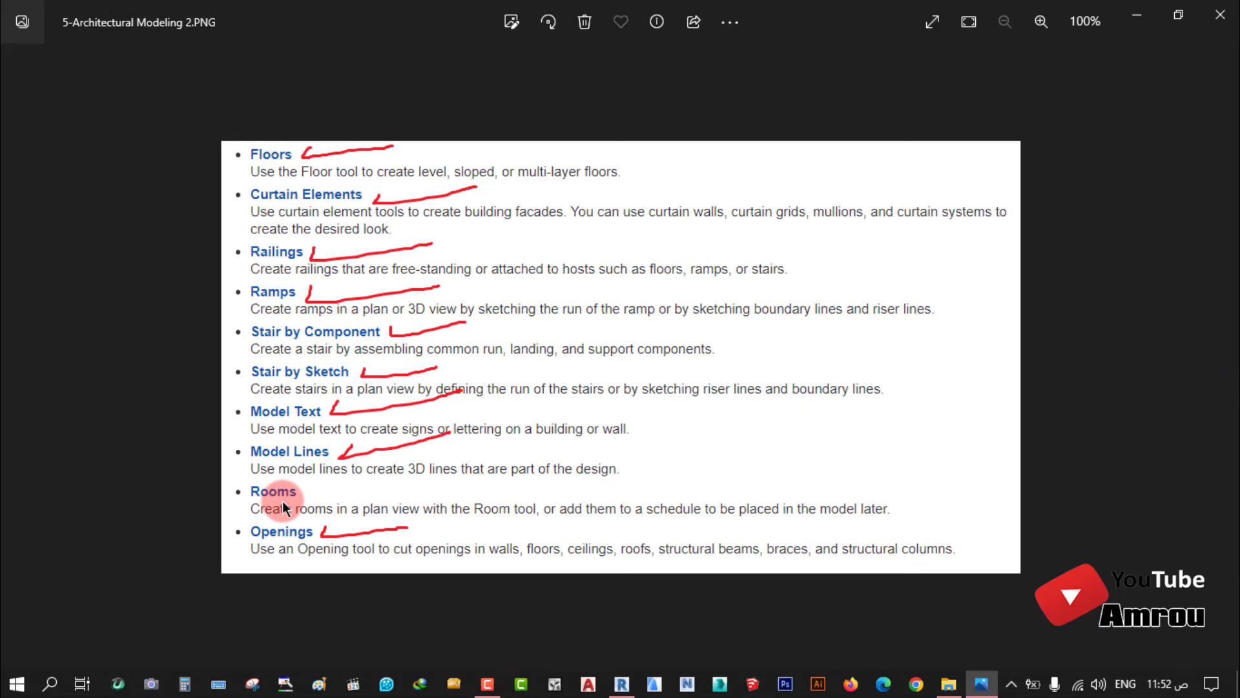
pyautogui.click(1138, 22)
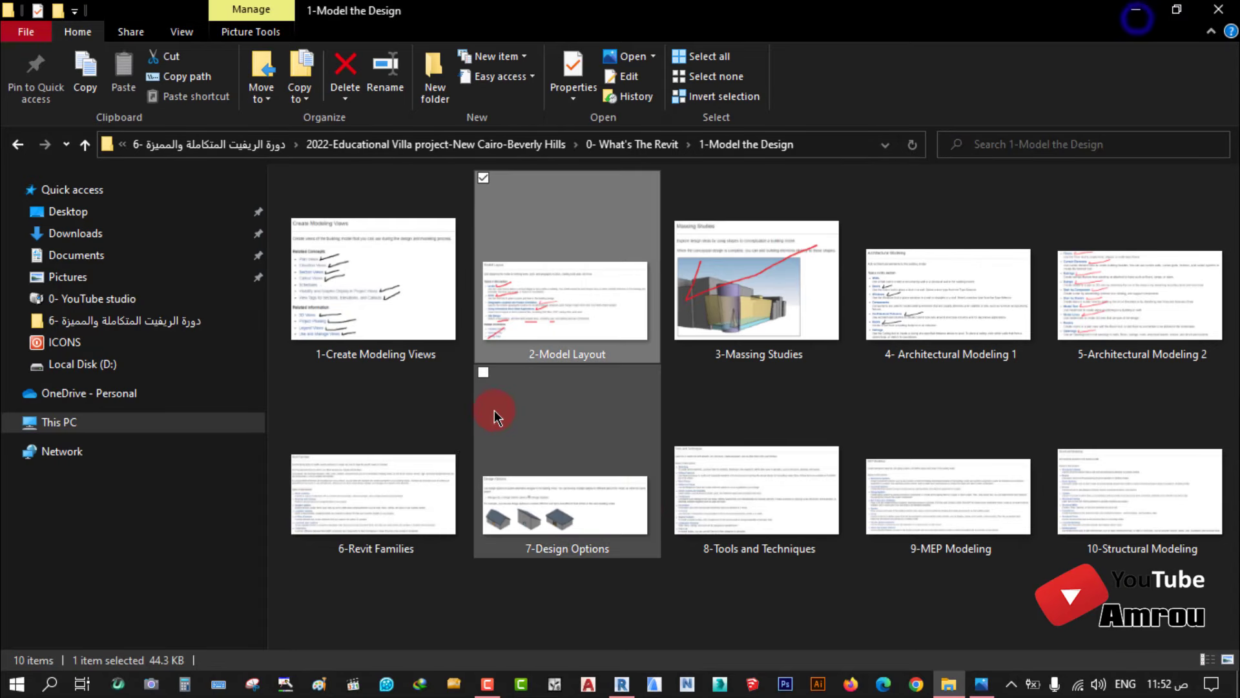
pyautogui.click(621, 684)
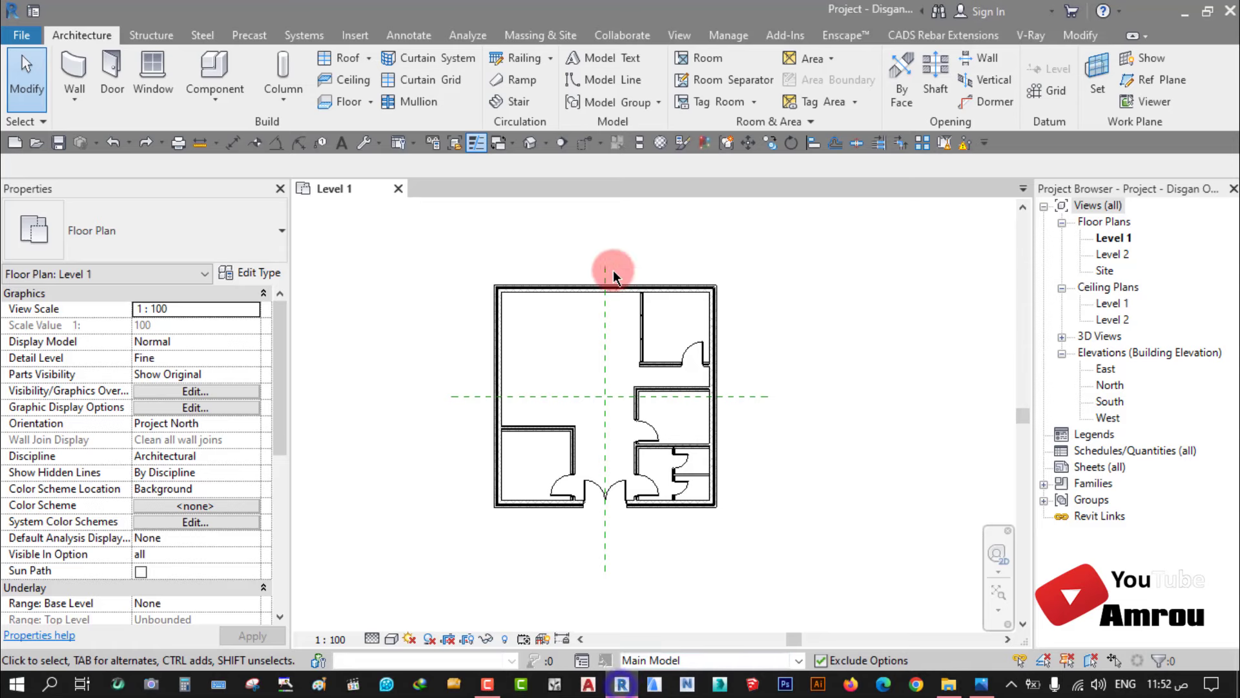
pyautogui.click(547, 376)
pyautogui.scroll(-1, 584, 333)
pyautogui.scroll(-3, 585, 328)
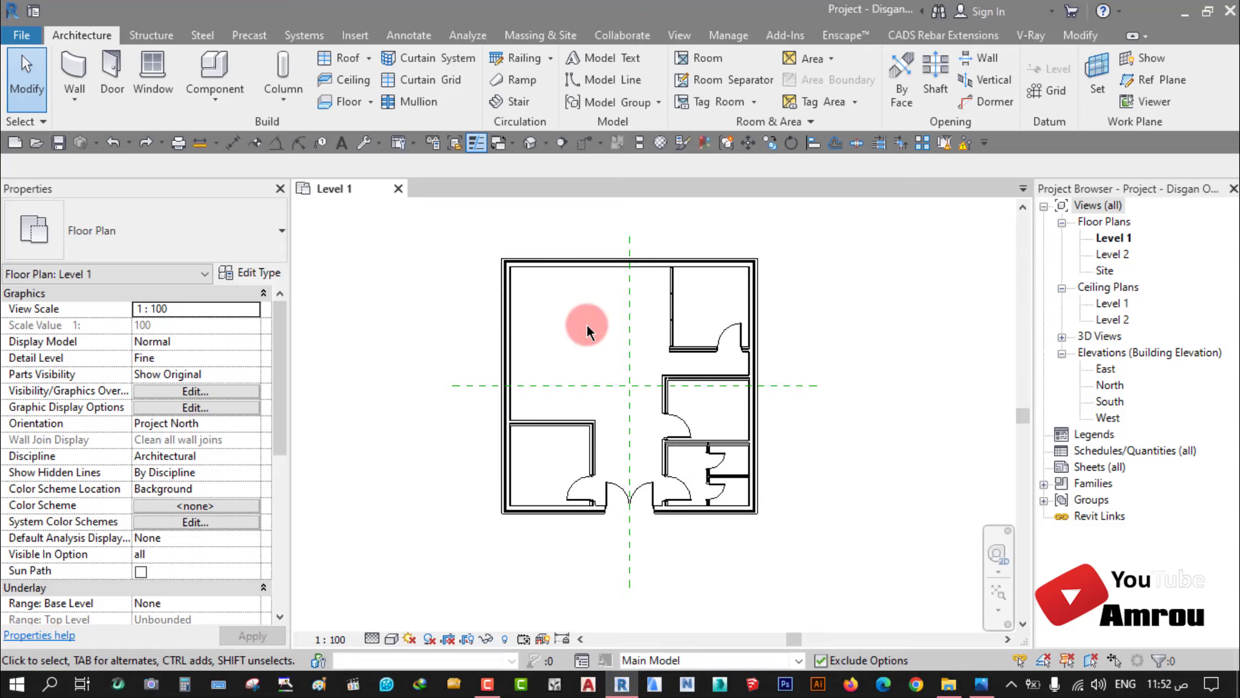
pyautogui.click(129, 143)
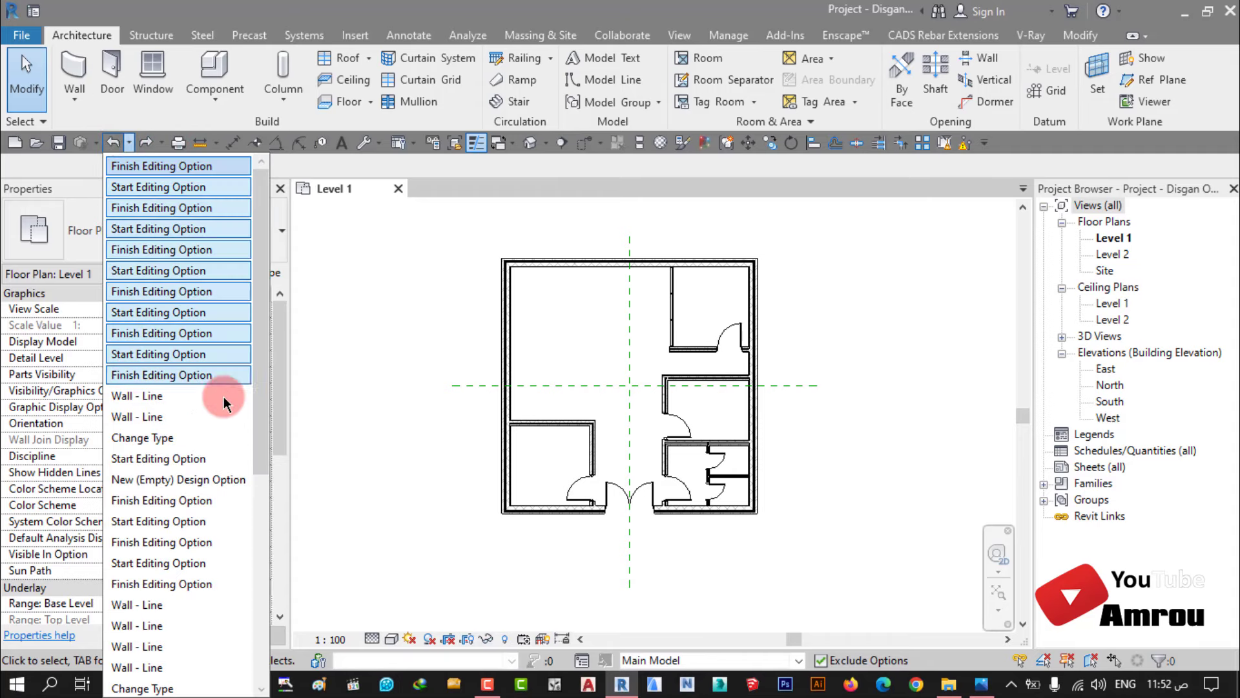
pyautogui.click(207, 658)
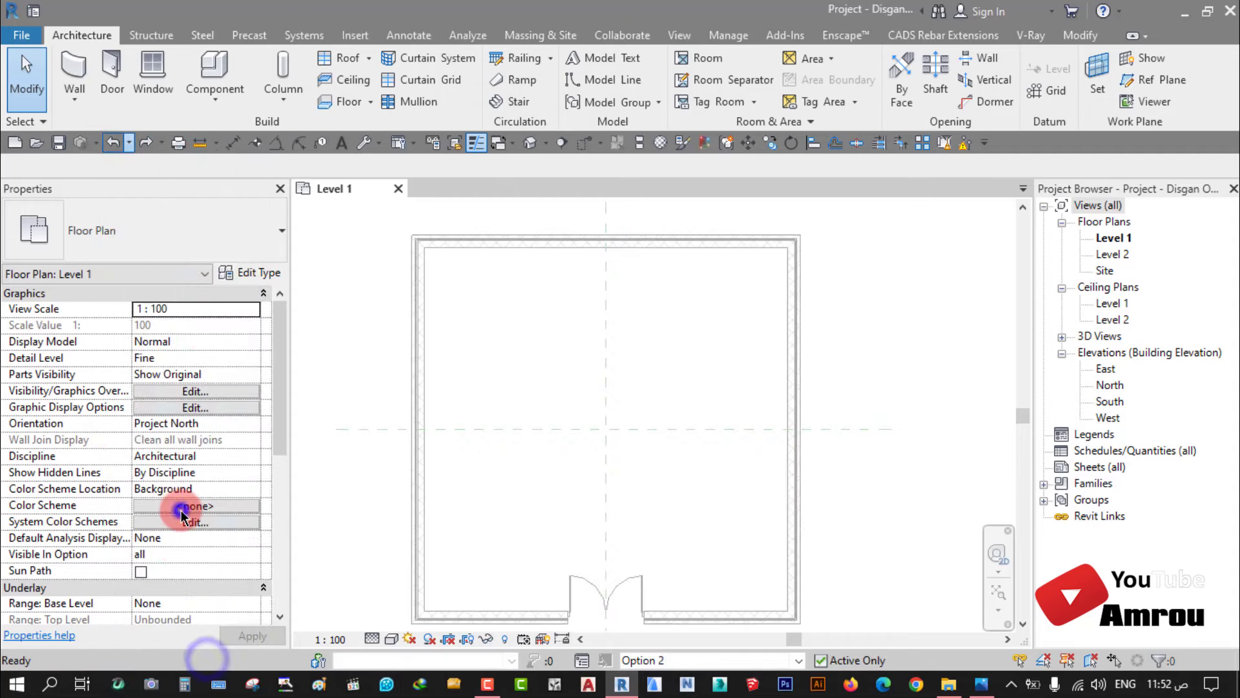
pyautogui.scroll(5, 636, 451)
pyautogui.moveTo(512, 318)
pyautogui.mouseDown(button='middle')
pyautogui.moveTo(554, 396)
pyautogui.moveTo(568, 381)
pyautogui.mouseUp(button='middle')
pyautogui.click(616, 337)
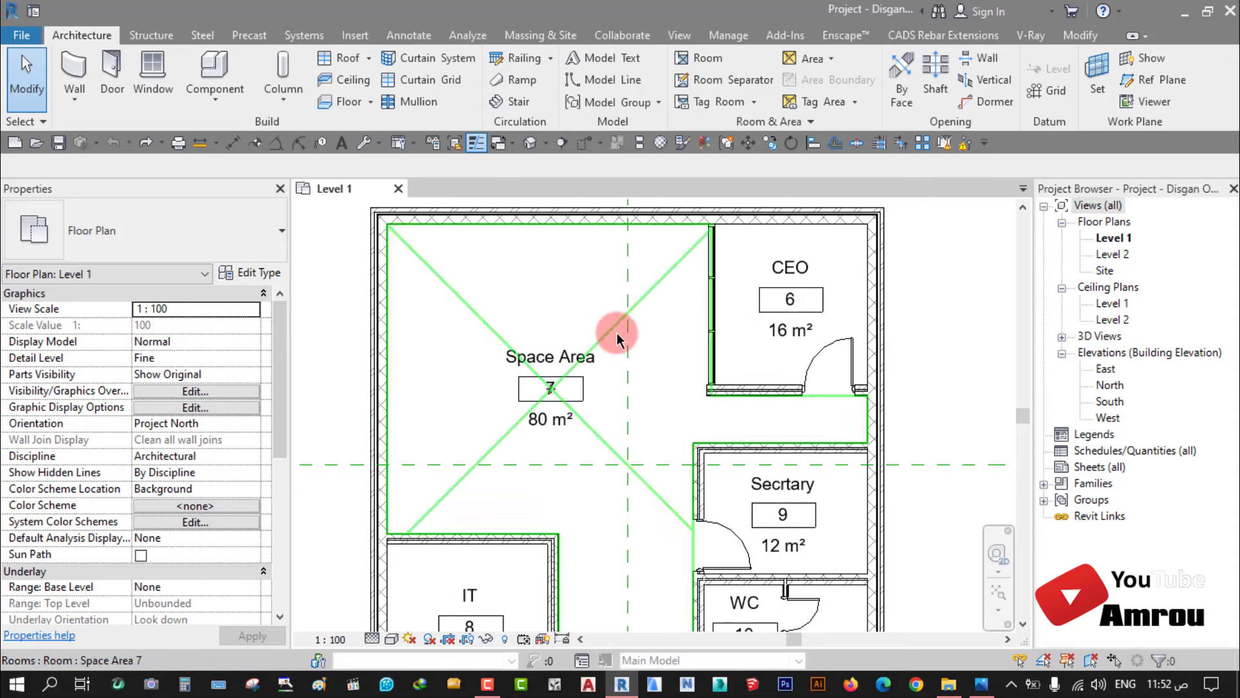
pyautogui.scroll(-2, 617, 372)
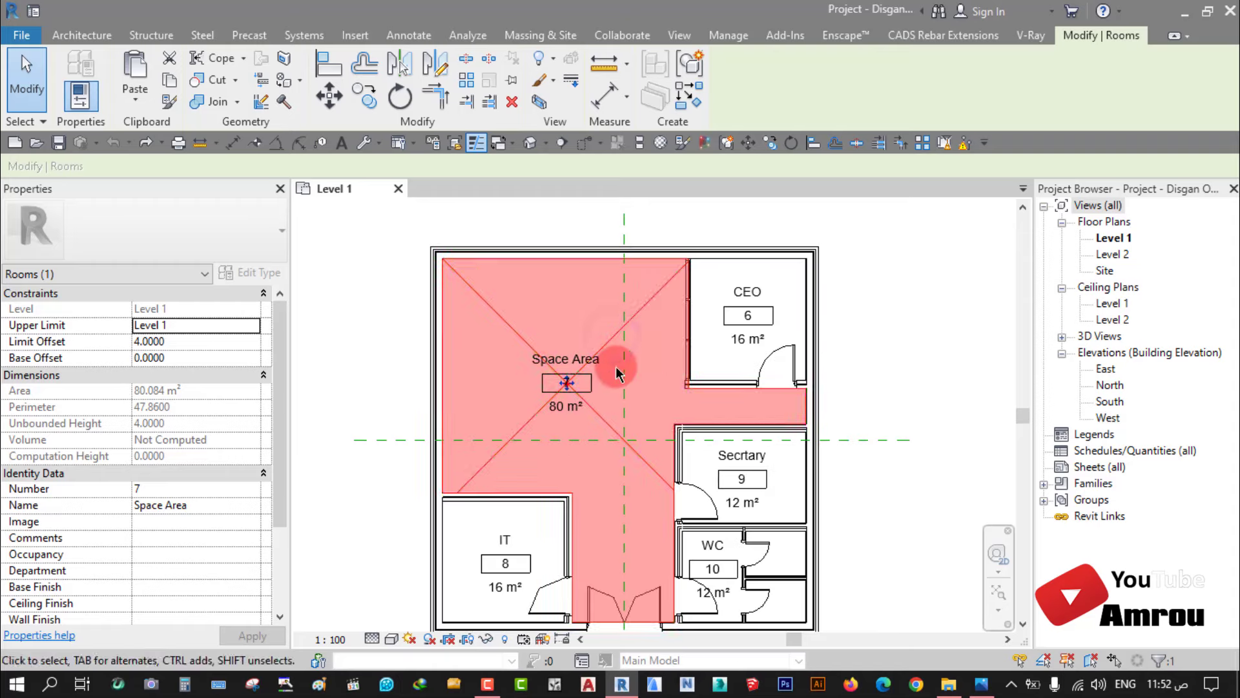
pyautogui.scroll(2, 565, 384)
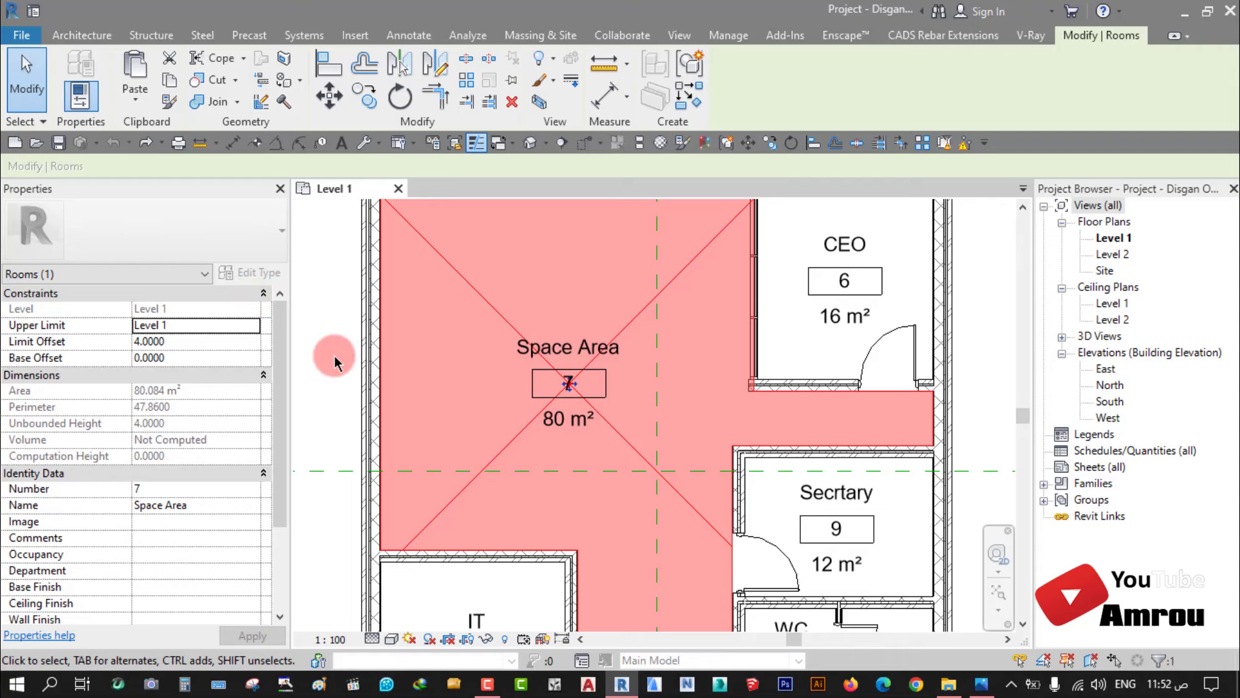
pyautogui.scroll(-3, 334, 358)
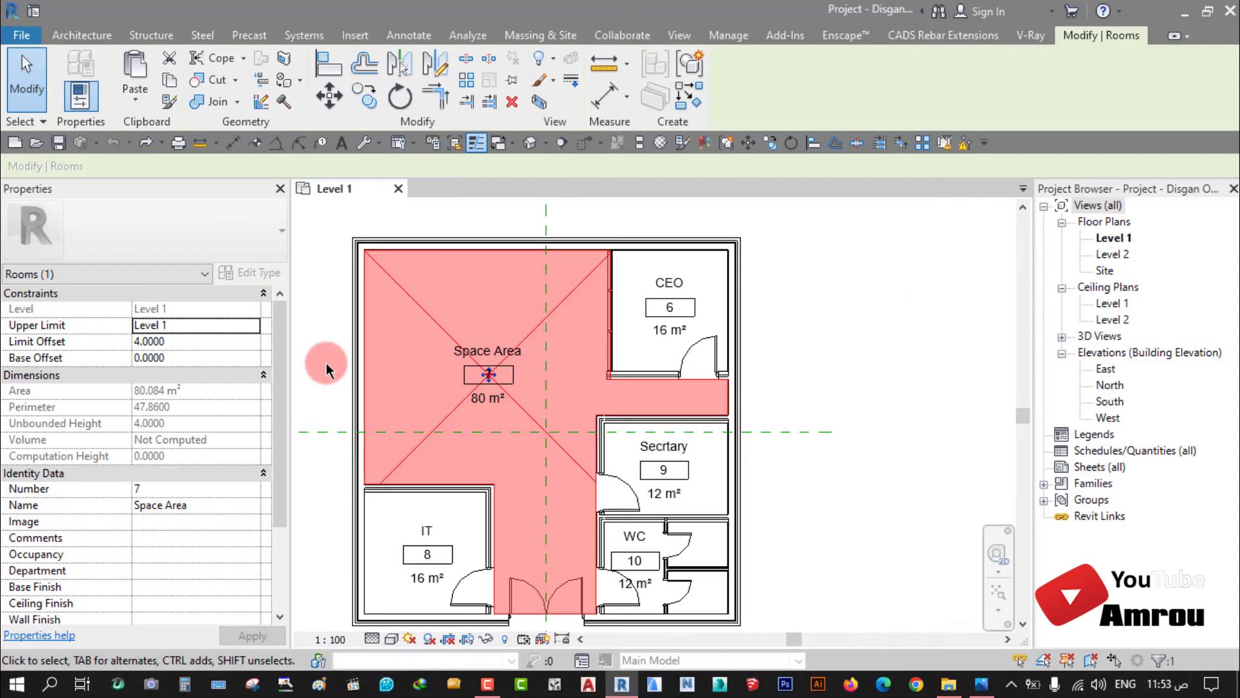
pyautogui.click(351, 358)
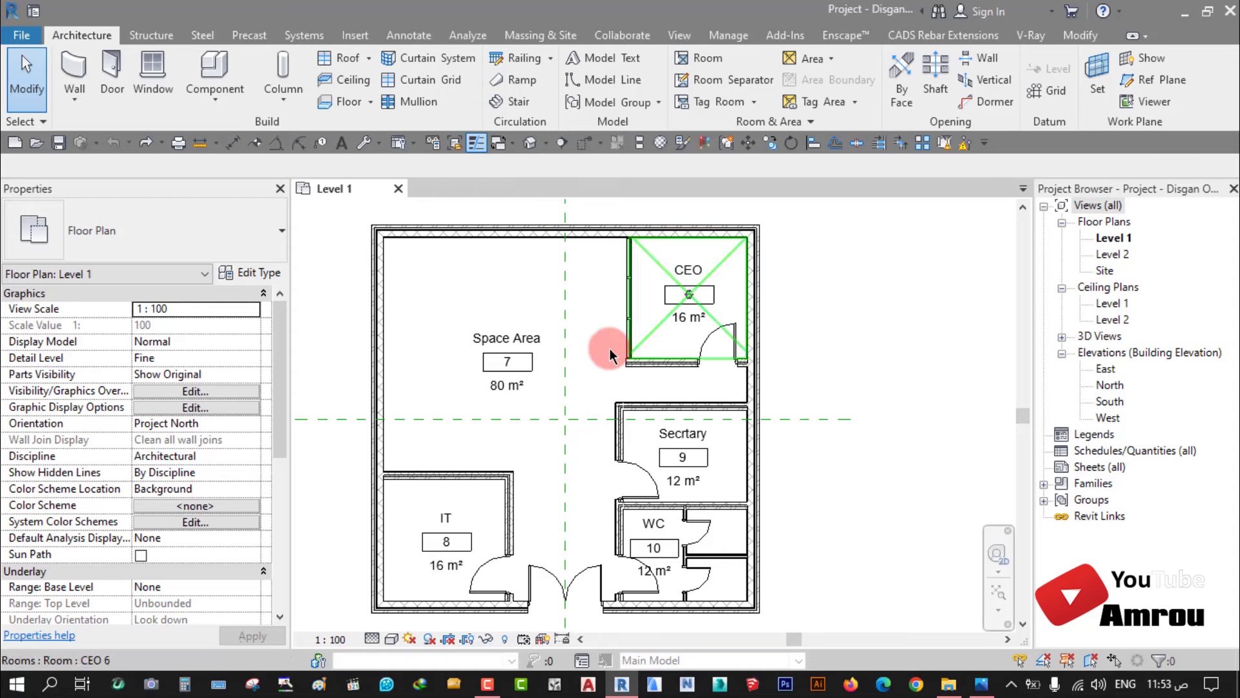
pyautogui.scroll(2, 507, 383)
pyautogui.scroll(1, 507, 385)
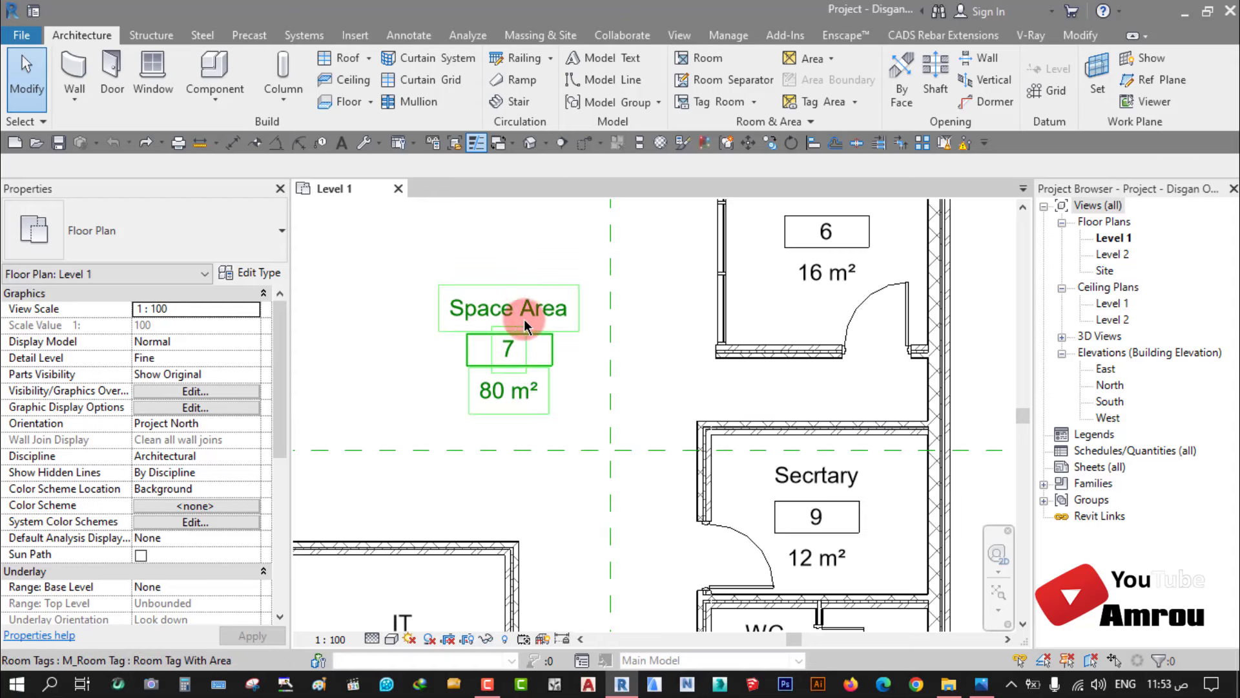
pyautogui.scroll(-2, 536, 323)
pyautogui.scroll(1, 498, 304)
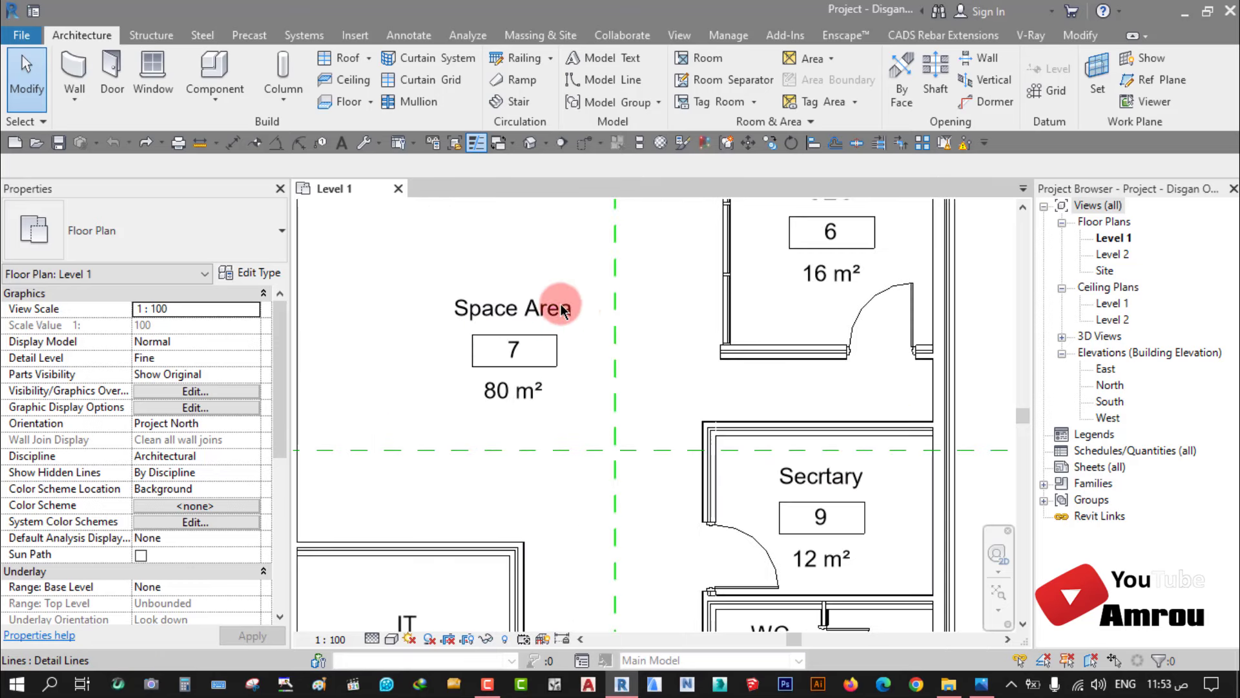
pyautogui.scroll(1, 524, 315)
pyautogui.scroll(-1, 524, 315)
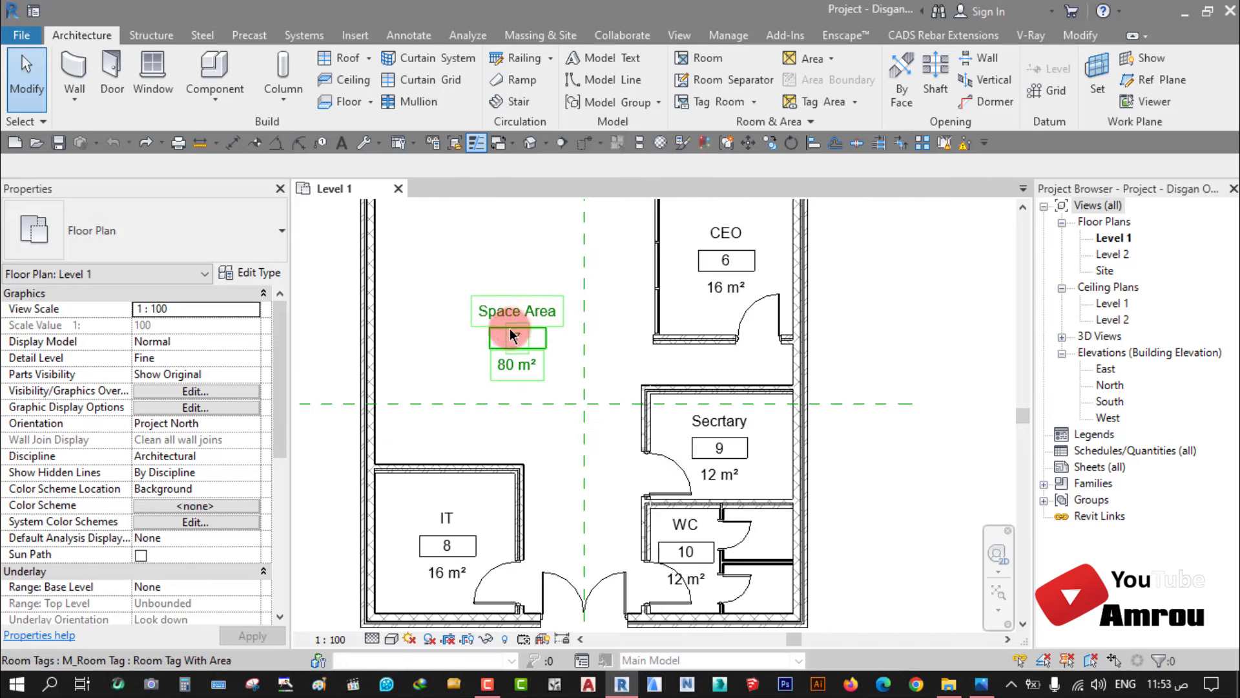
pyautogui.scroll(-2, 520, 341)
pyautogui.scroll(-1, 553, 355)
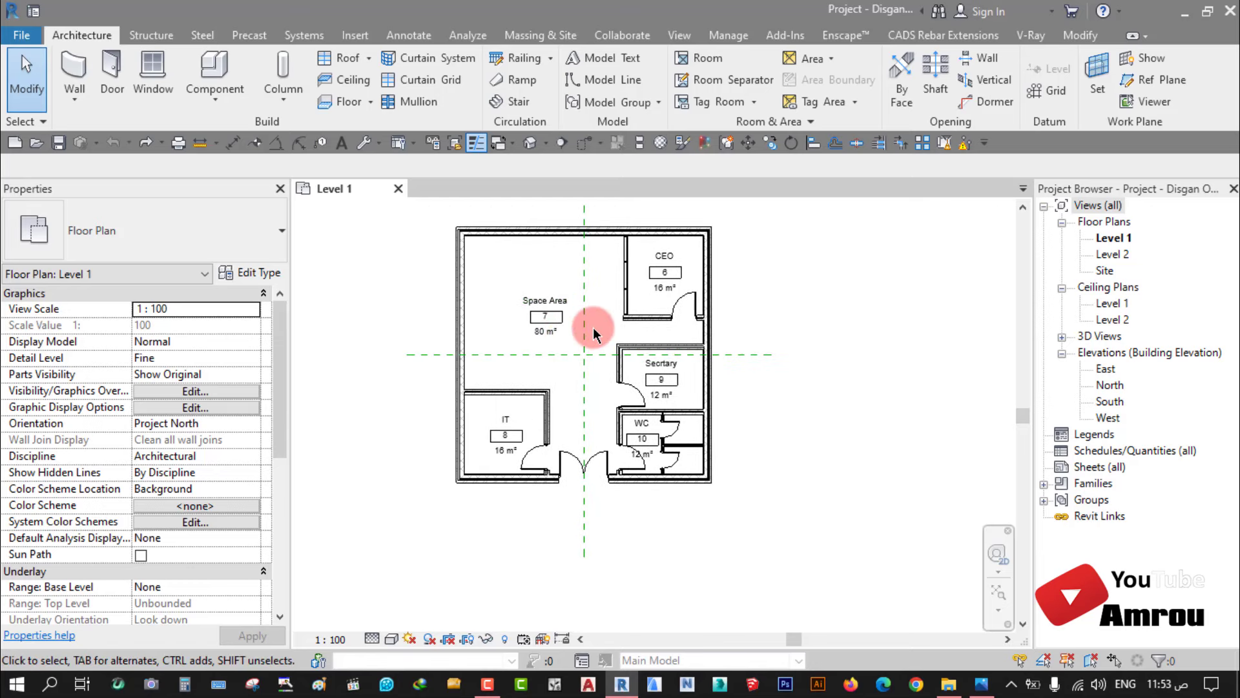
pyautogui.scroll(2, 591, 336)
pyautogui.scroll(-1, 609, 387)
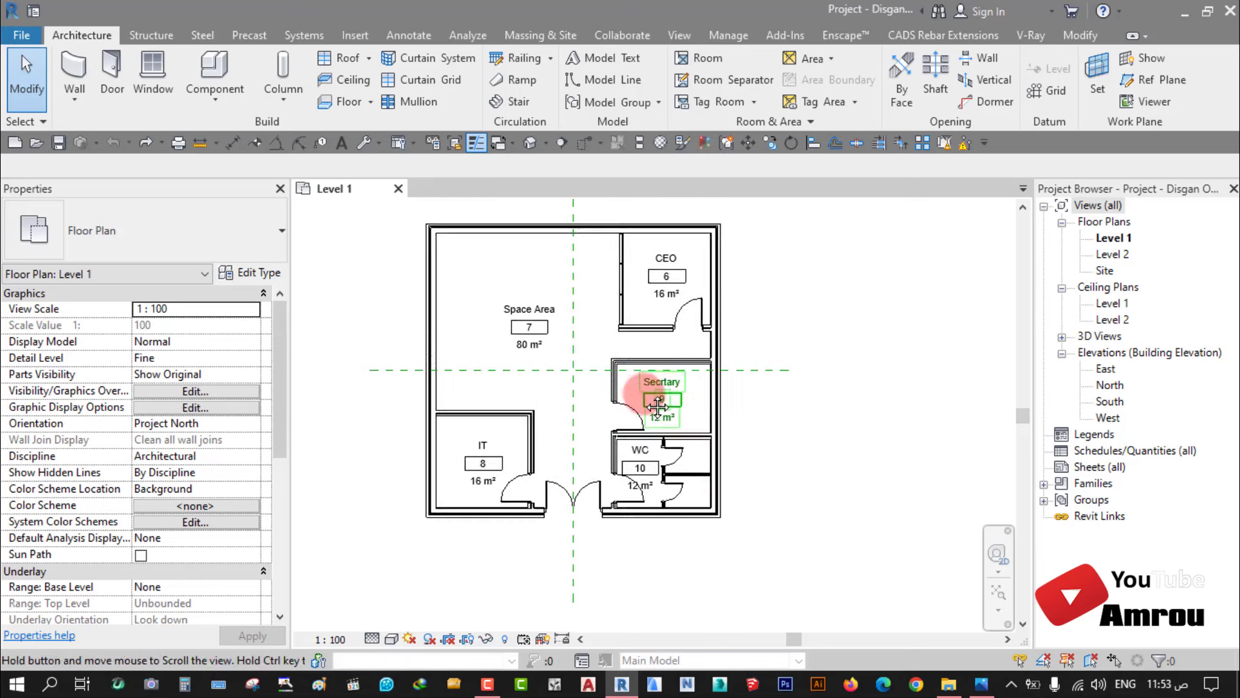
pyautogui.moveTo(657, 405); pyautogui.dragTo(664, 417, button='middle')
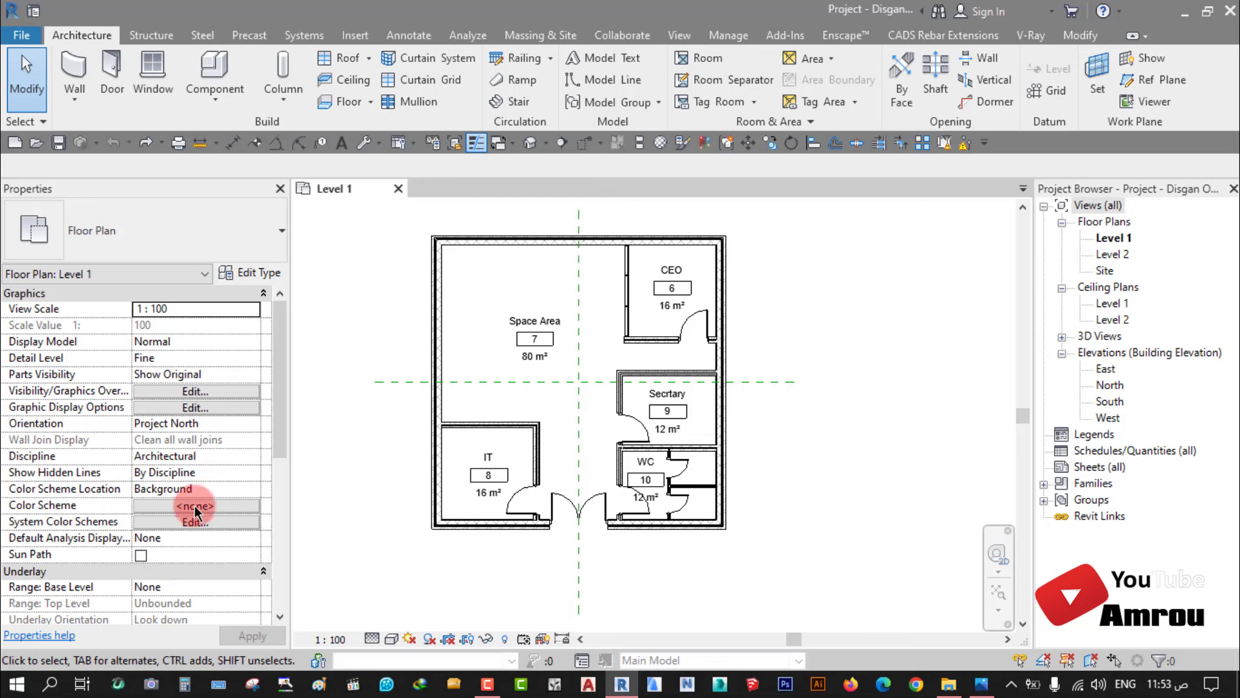
# Step: Apply the Rooms category's Name colour scheme to the Level 1 view
pyautogui.click(201, 509)
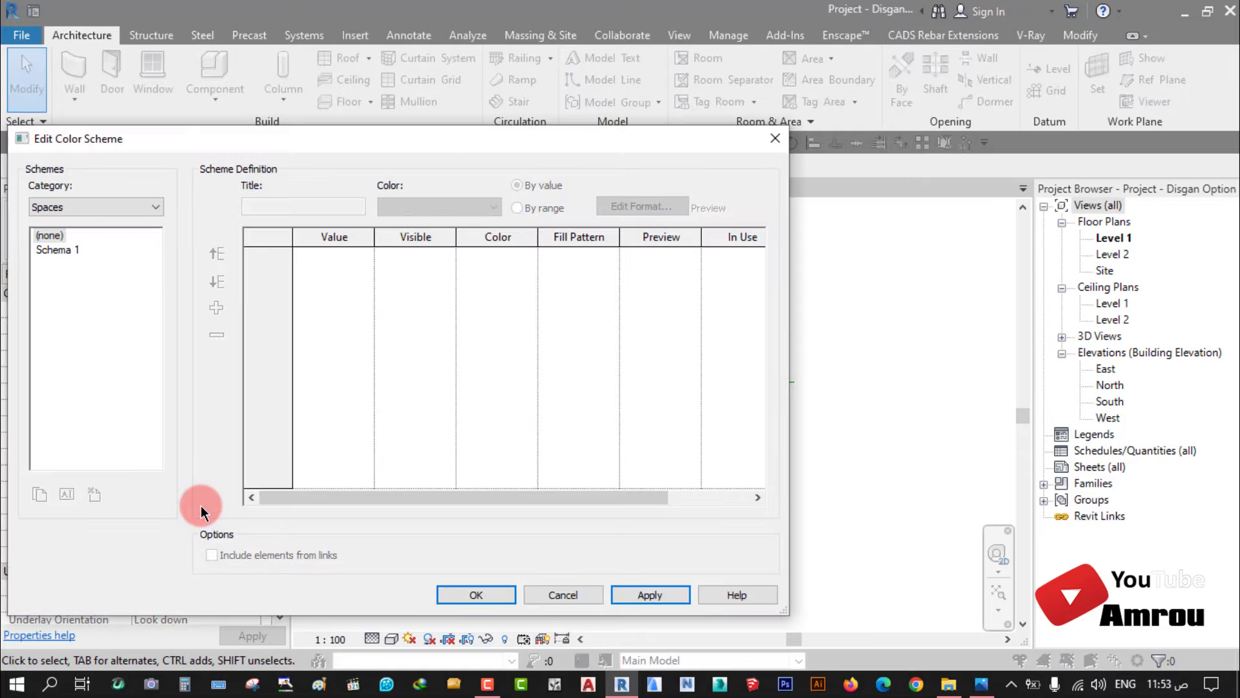
pyautogui.moveTo(388, 142); pyautogui.dragTo(567, 142)
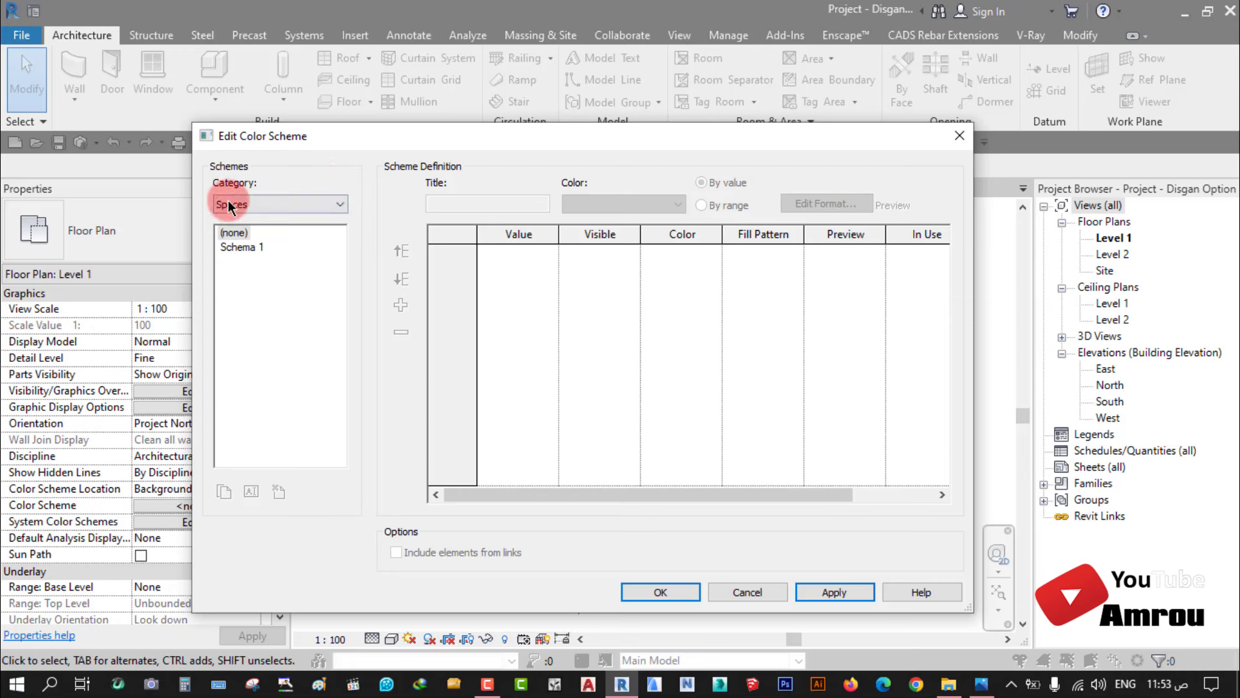
pyautogui.click(341, 204)
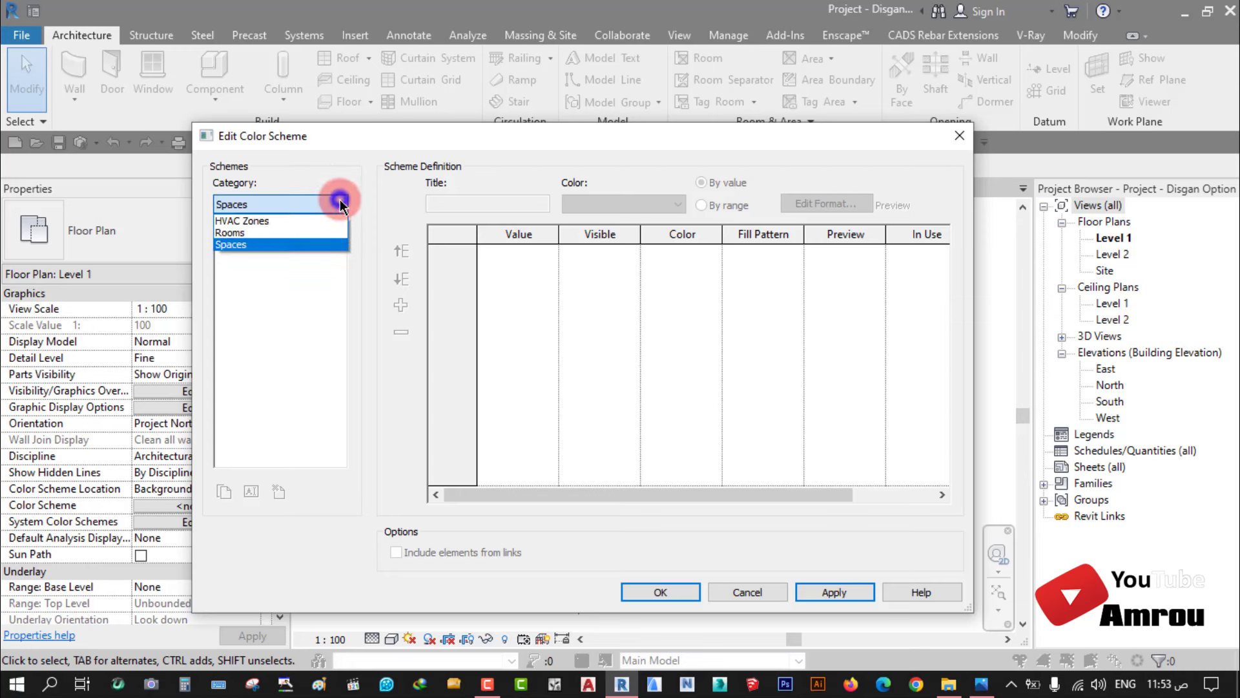
pyautogui.click(239, 234)
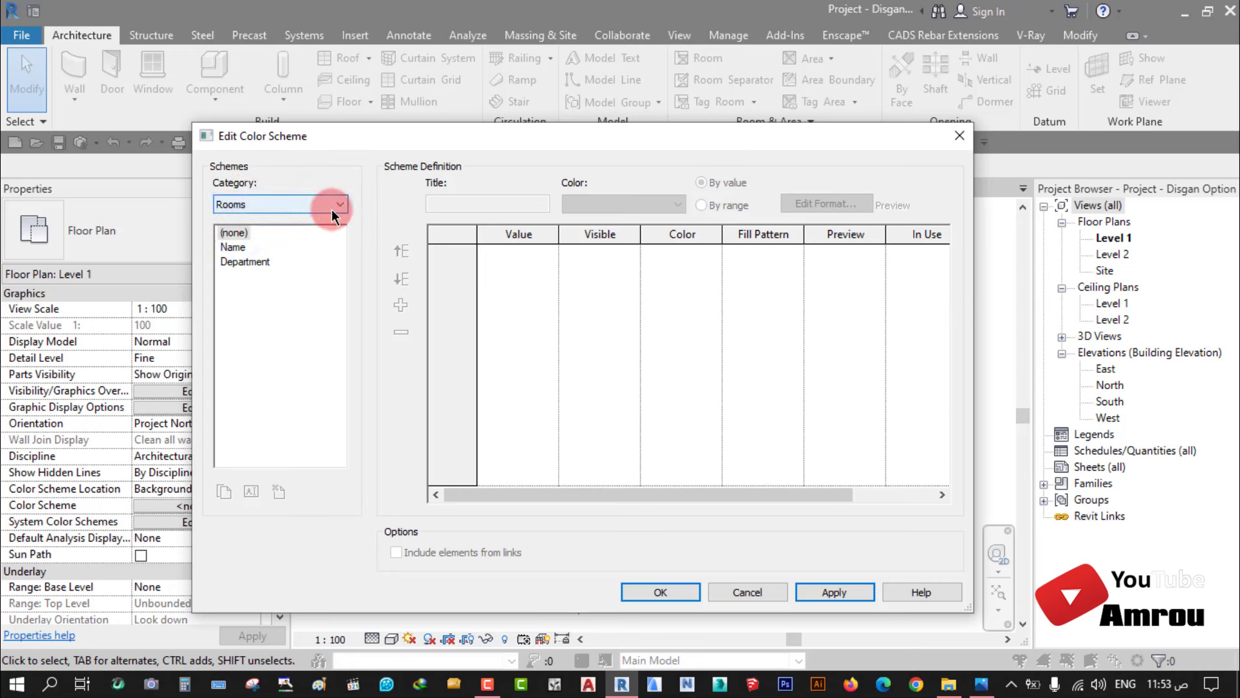
pyautogui.click(232, 248)
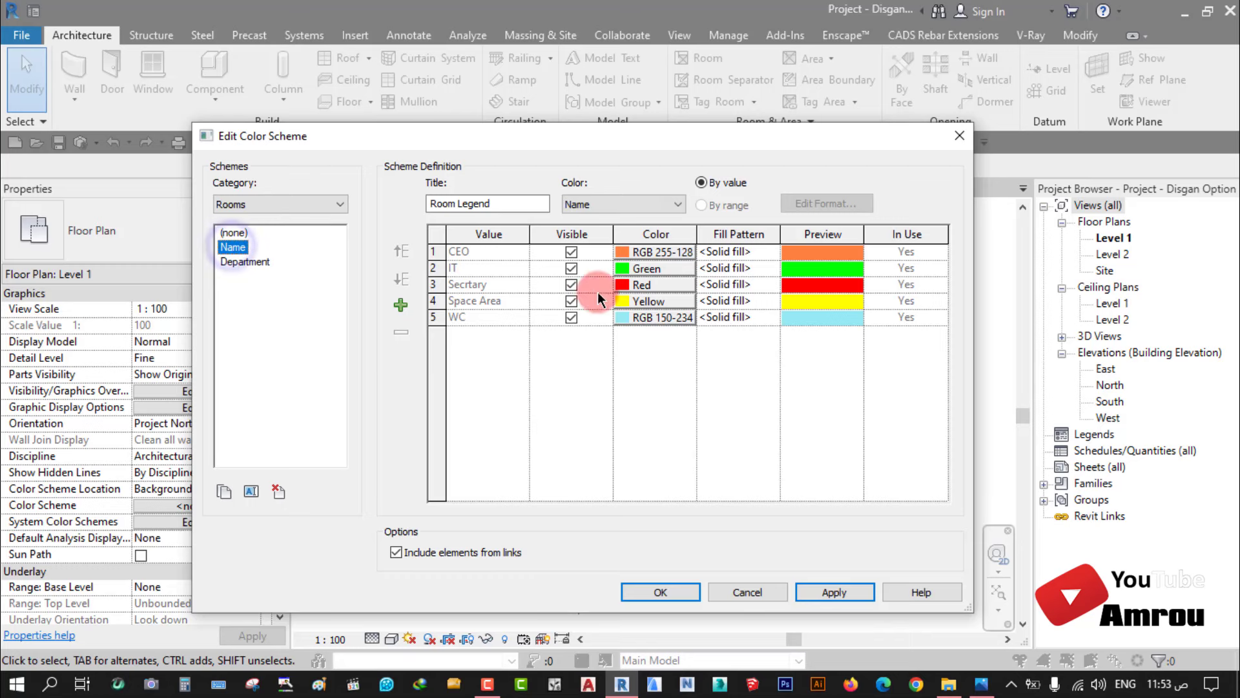
pyautogui.moveTo(605, 141); pyautogui.dragTo(529, 127)
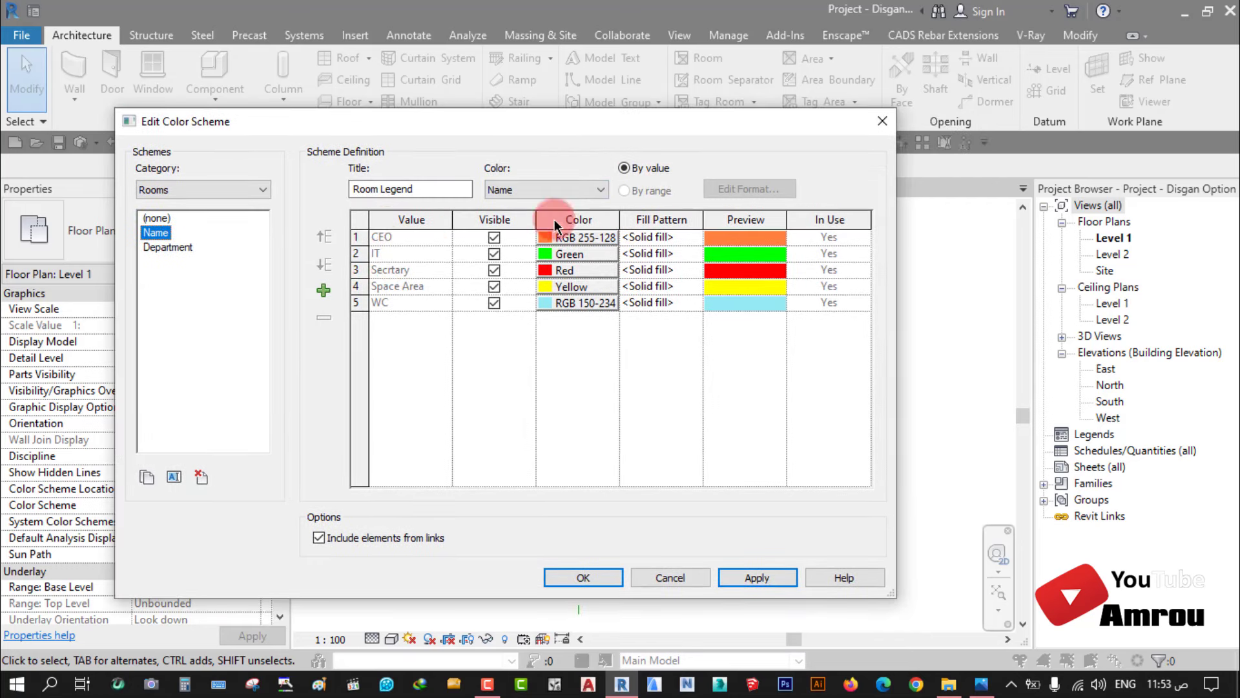
pyautogui.click(756, 579)
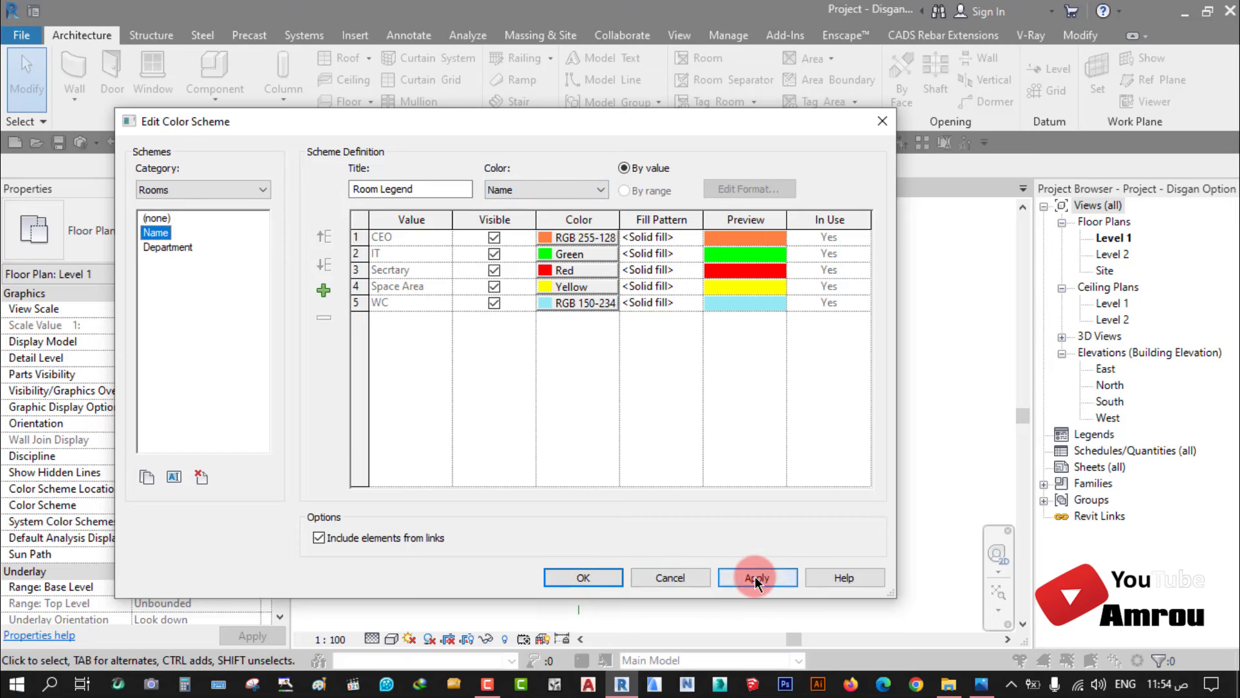
pyautogui.click(583, 577)
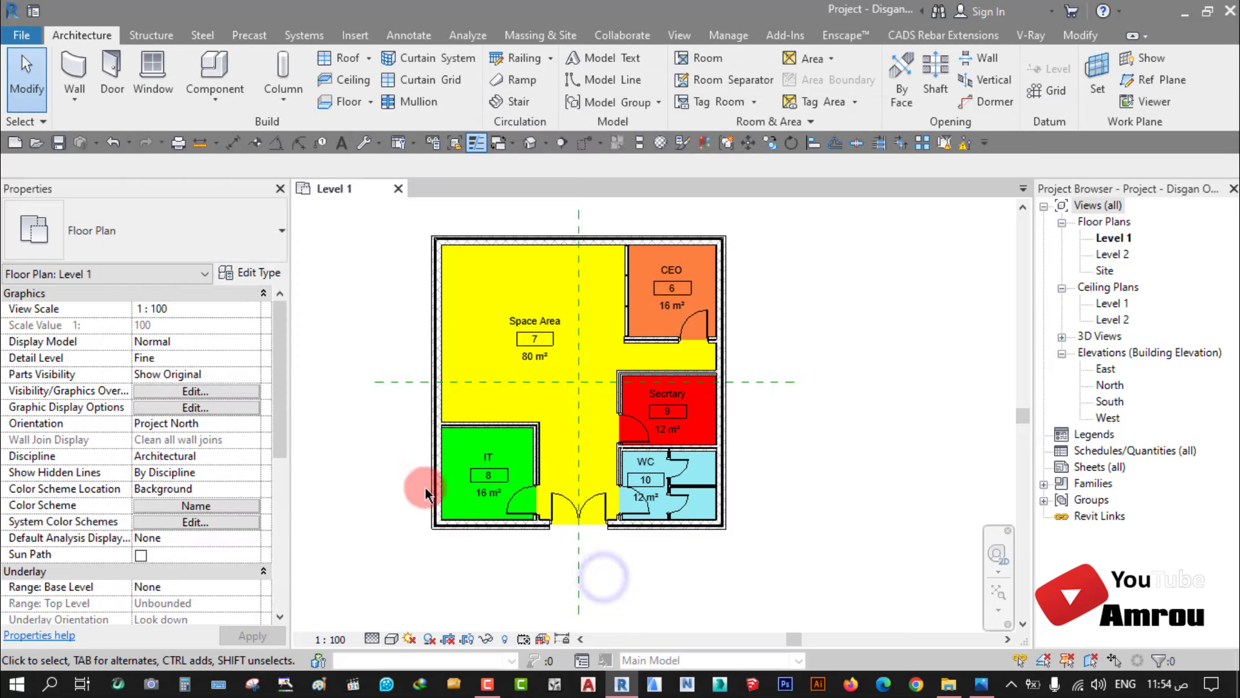
pyautogui.moveTo(564, 460); pyautogui.dragTo(525, 504, button='middle')
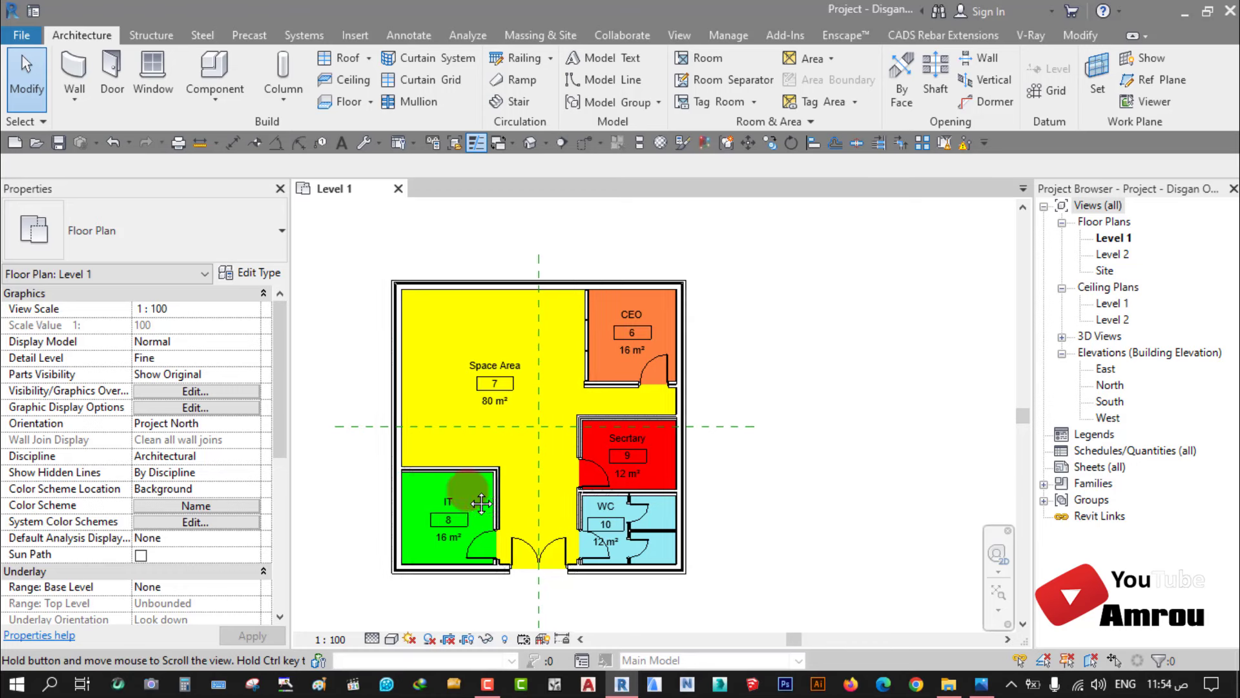
pyautogui.click(943, 286)
pyautogui.click(1113, 239)
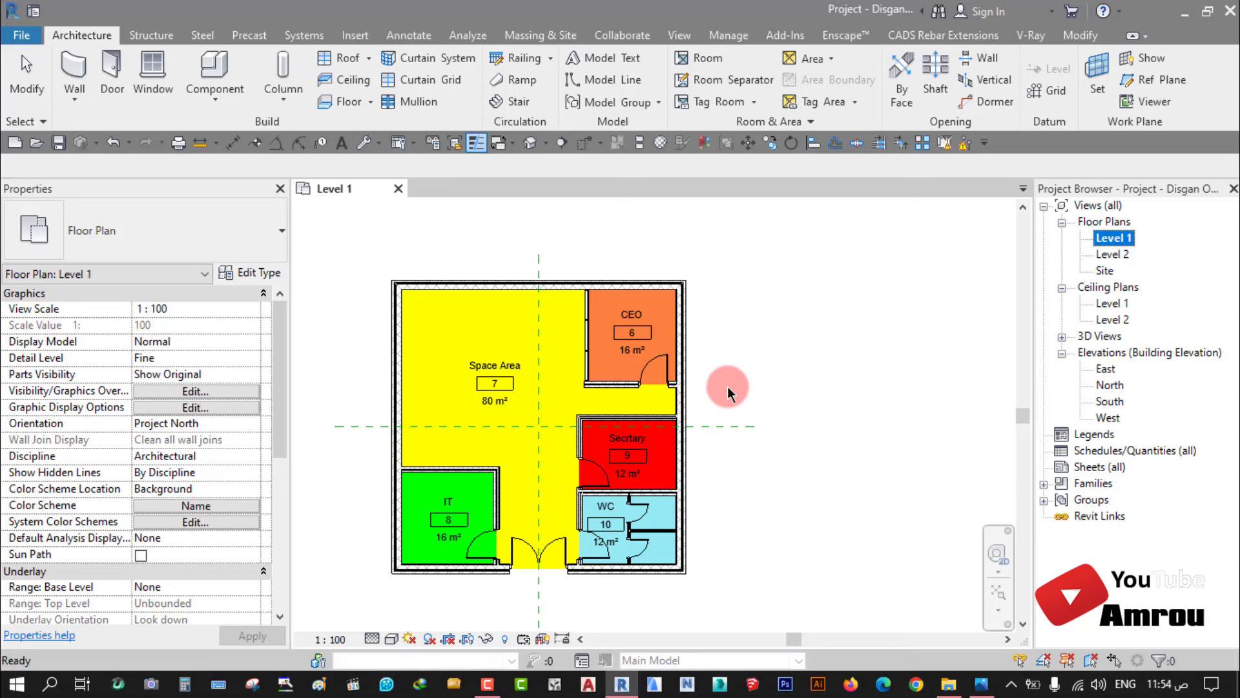
pyautogui.scroll(-1, 723, 374)
pyautogui.scroll(2, 711, 368)
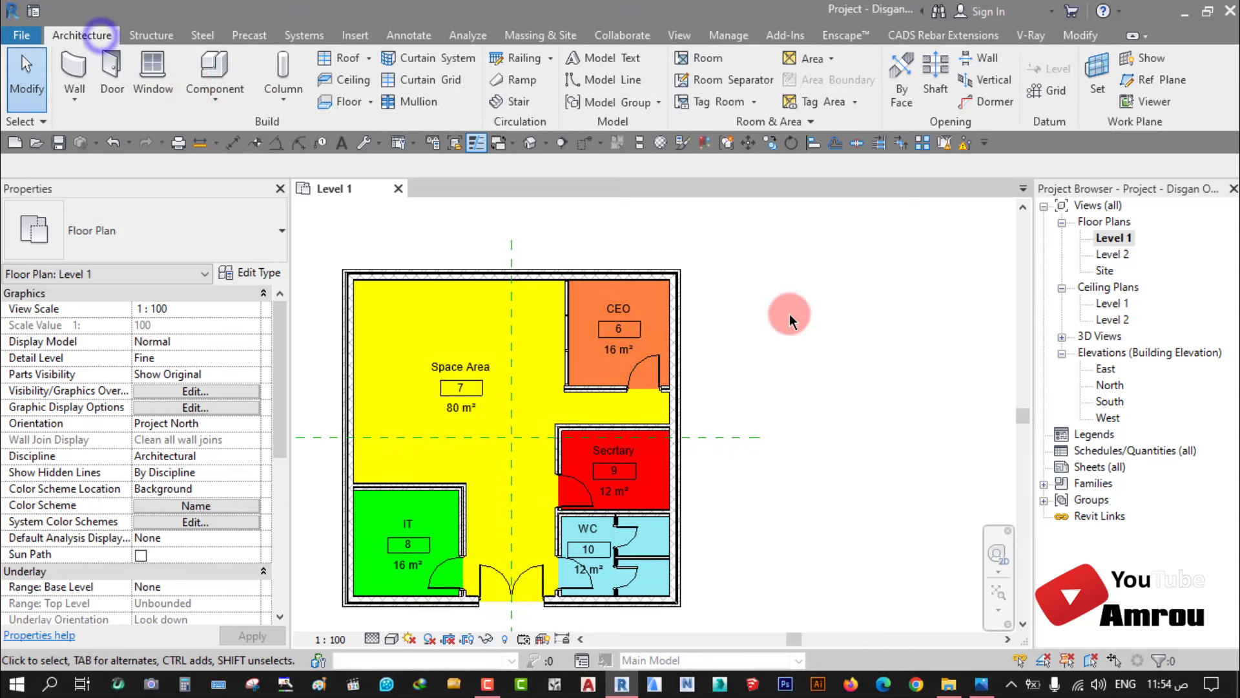
# Step: Place a Color Fill Legend to the right of the Level 1 plan
pyautogui.click(678, 37)
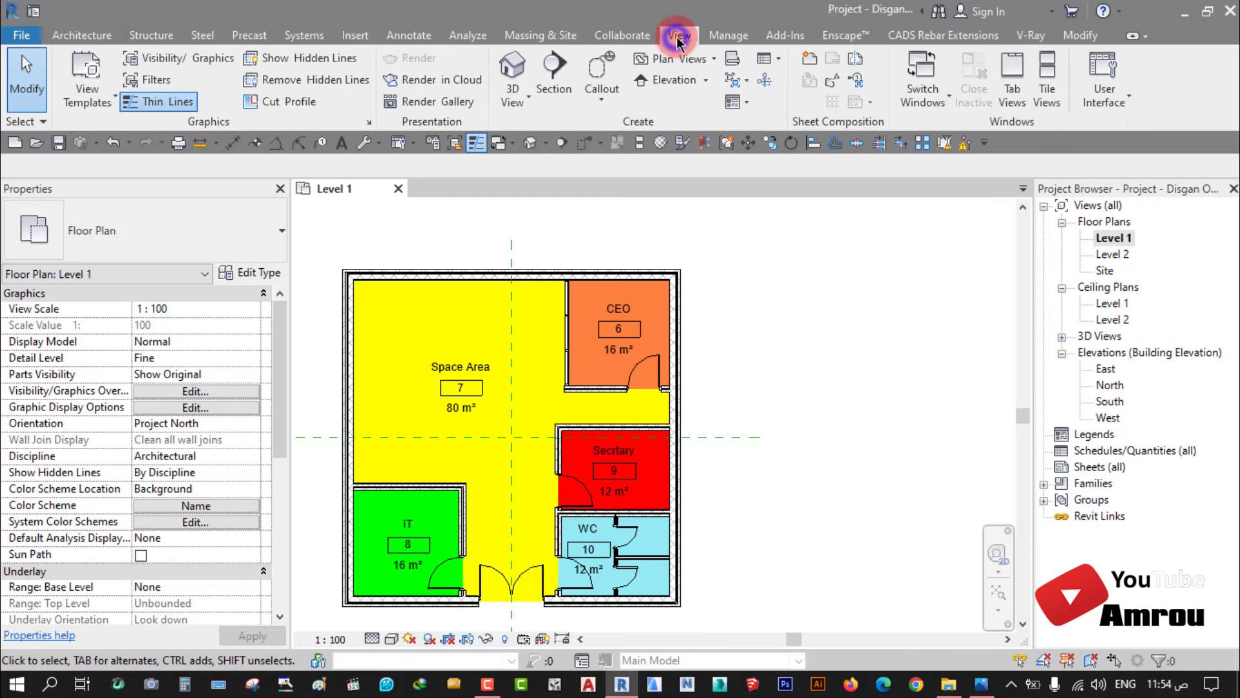
pyautogui.click(409, 37)
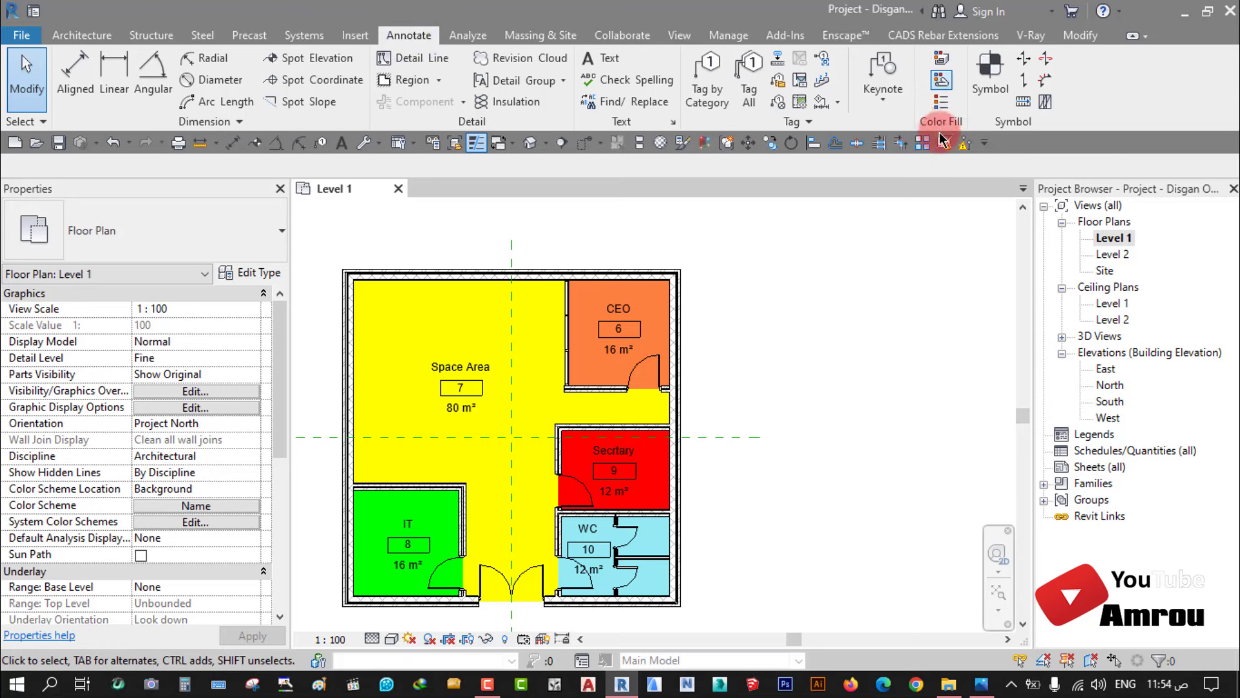
pyautogui.click(943, 115)
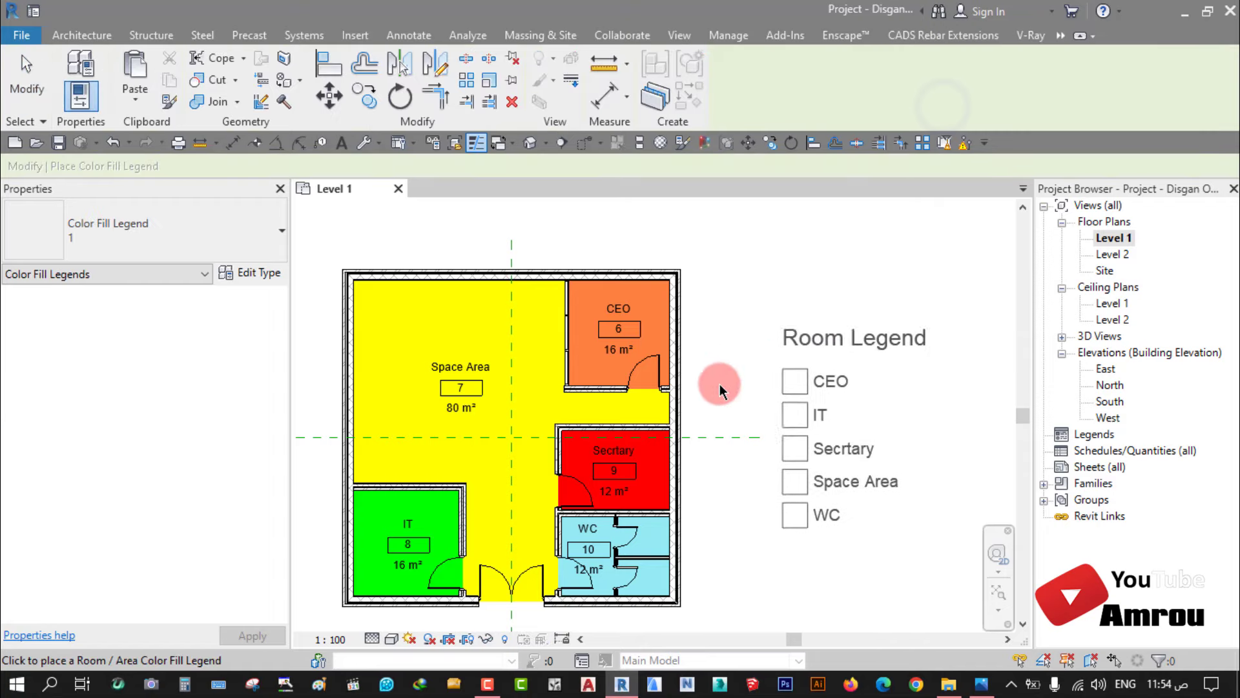
pyautogui.scroll(-1, 742, 310)
pyautogui.click(737, 303)
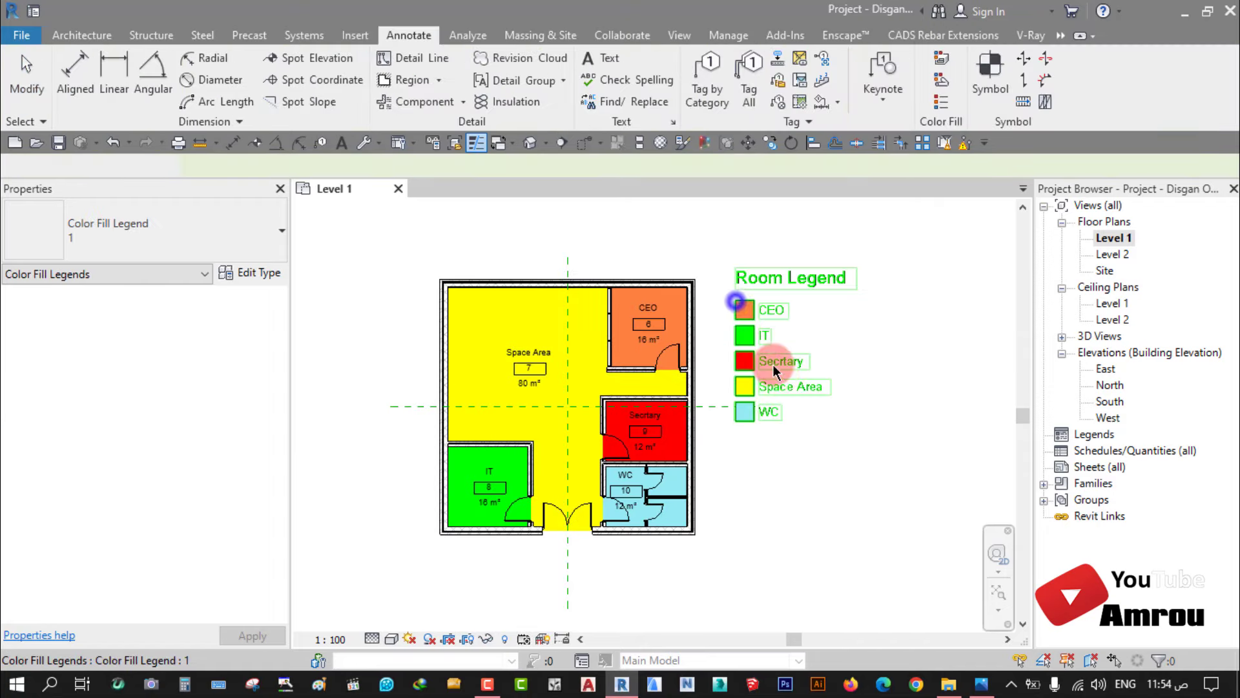
pyautogui.scroll(2, 823, 393)
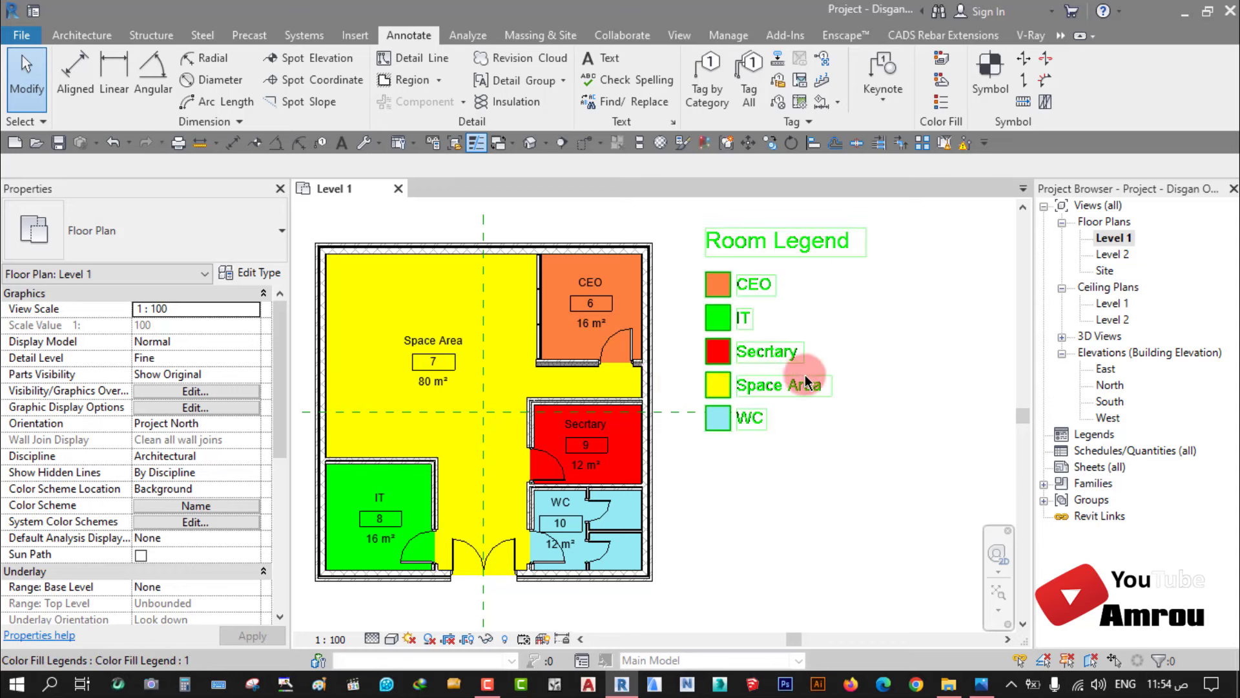
pyautogui.click(801, 240)
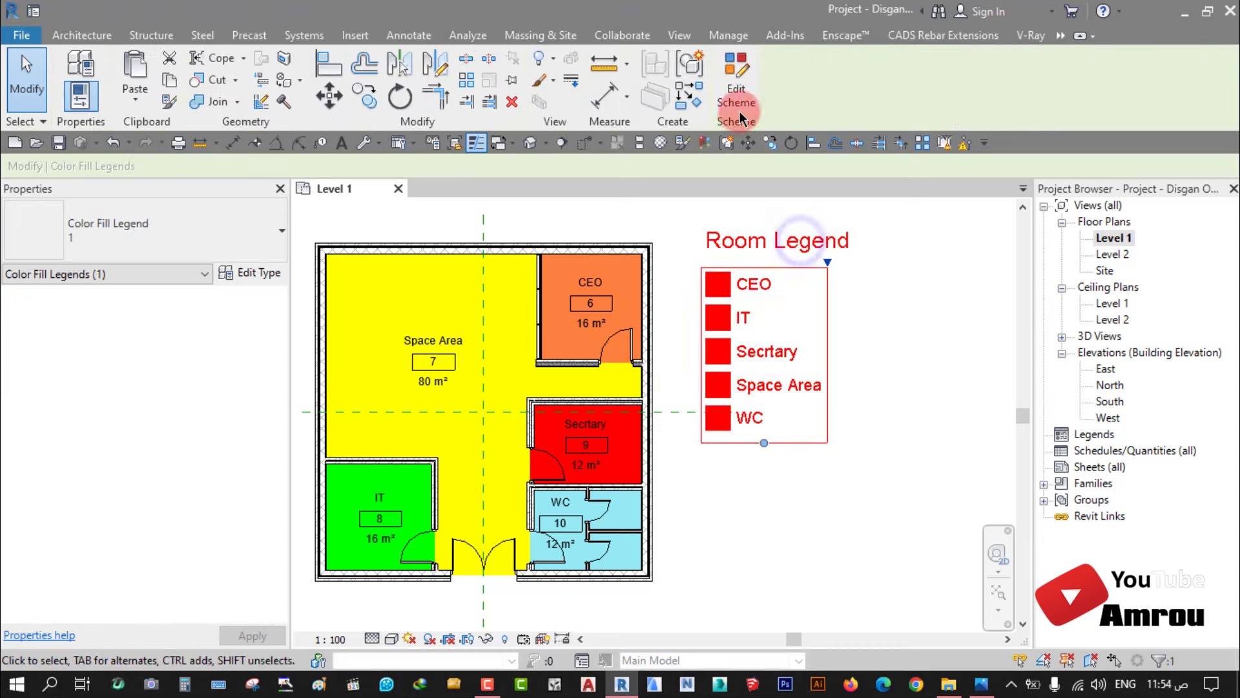
pyautogui.click(736, 81)
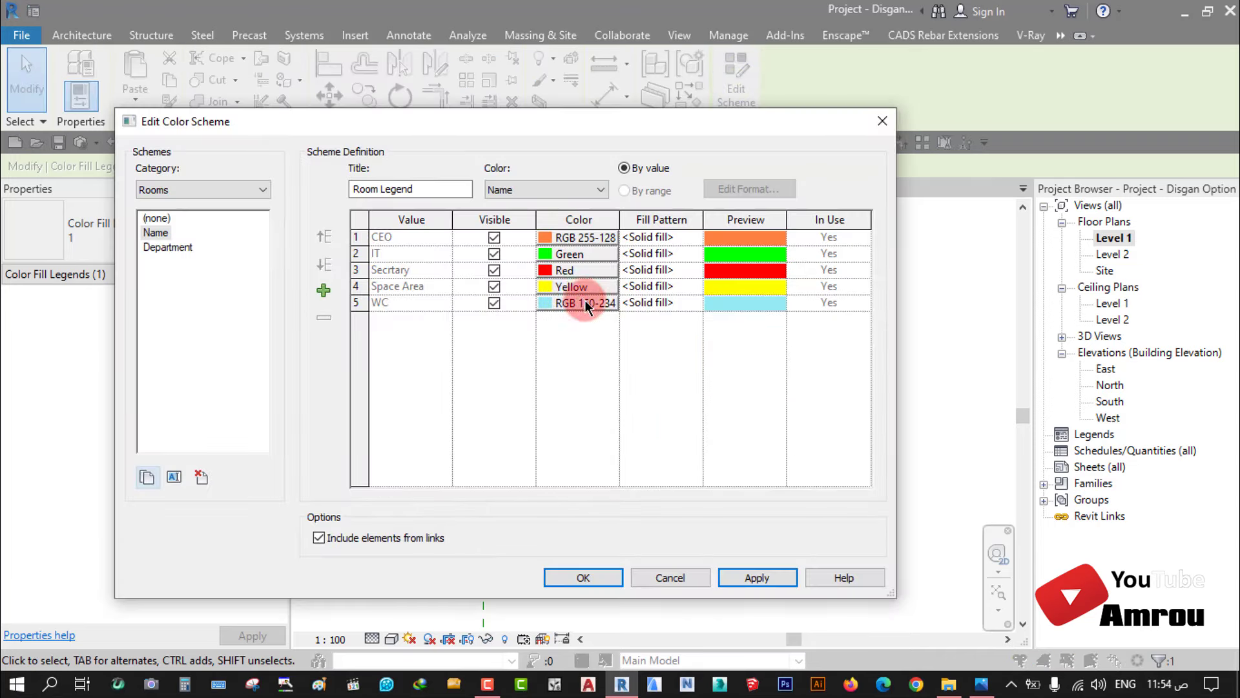
pyautogui.click(590, 188)
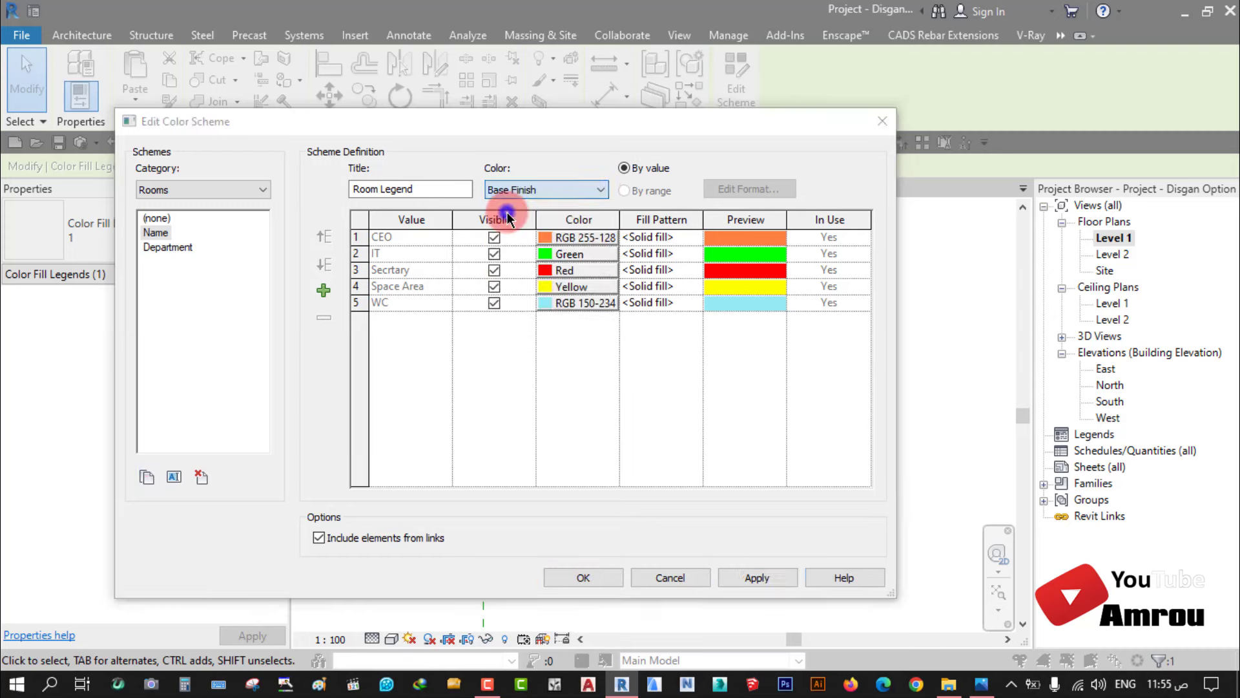
pyautogui.click(516, 208)
pyautogui.click(659, 373)
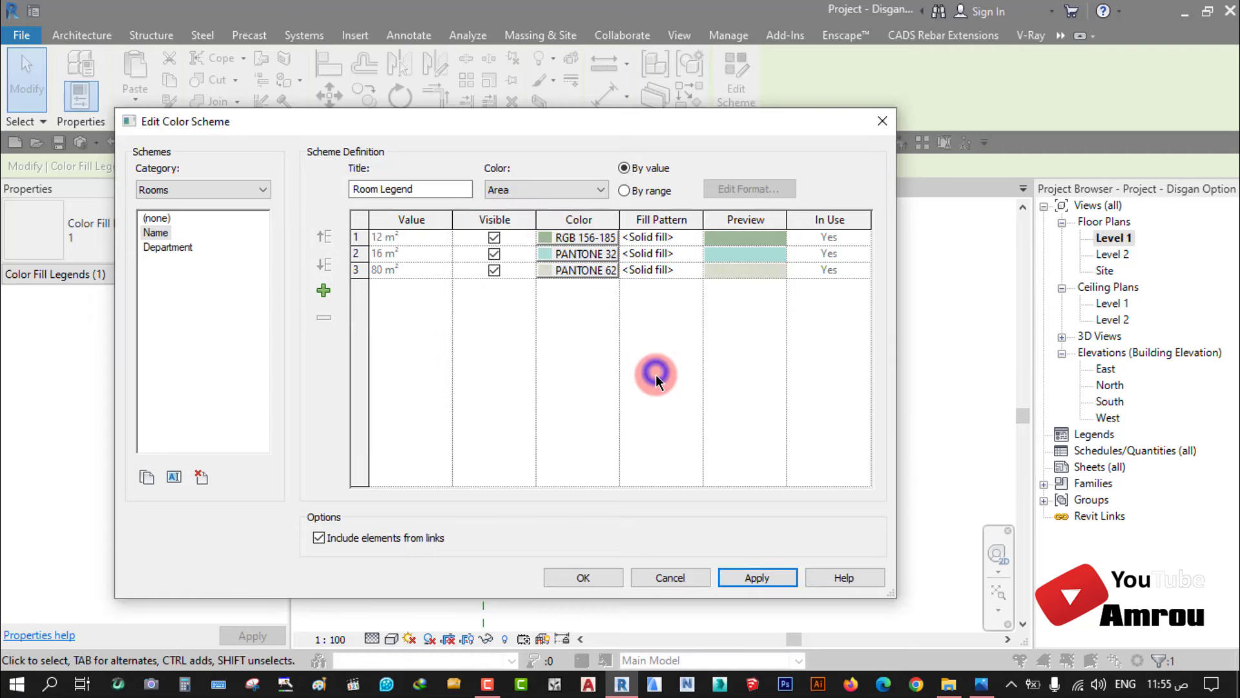
pyautogui.click(591, 579)
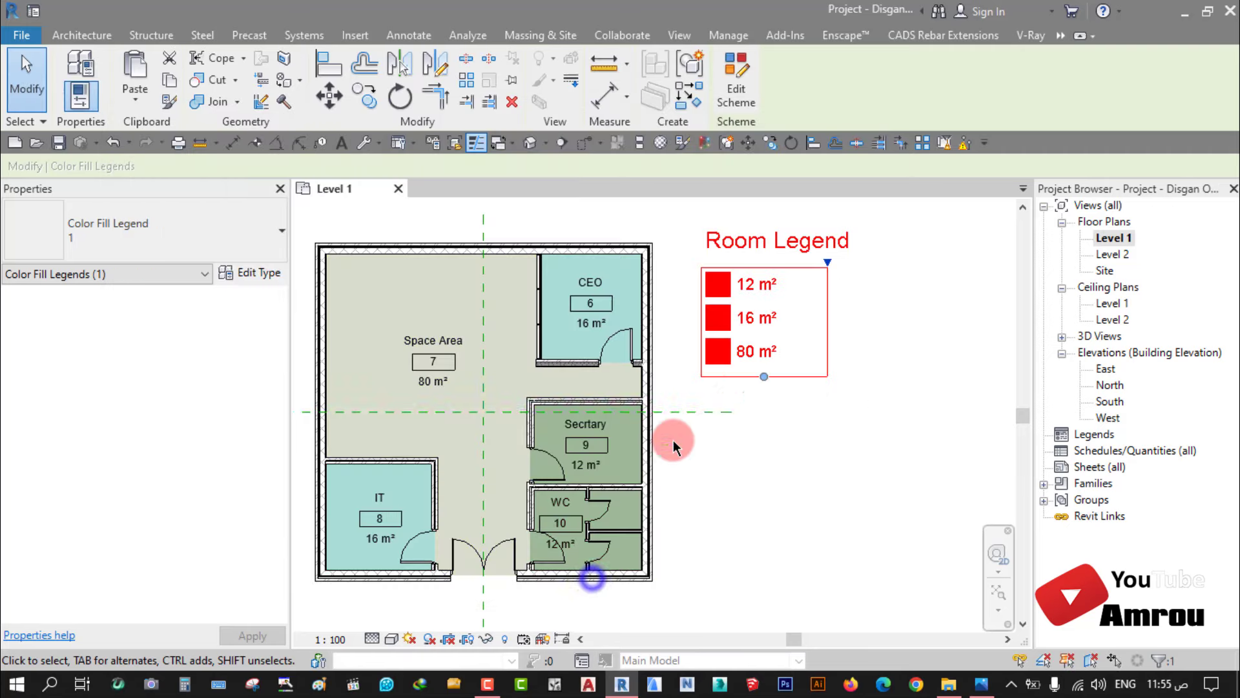
pyautogui.click(804, 465)
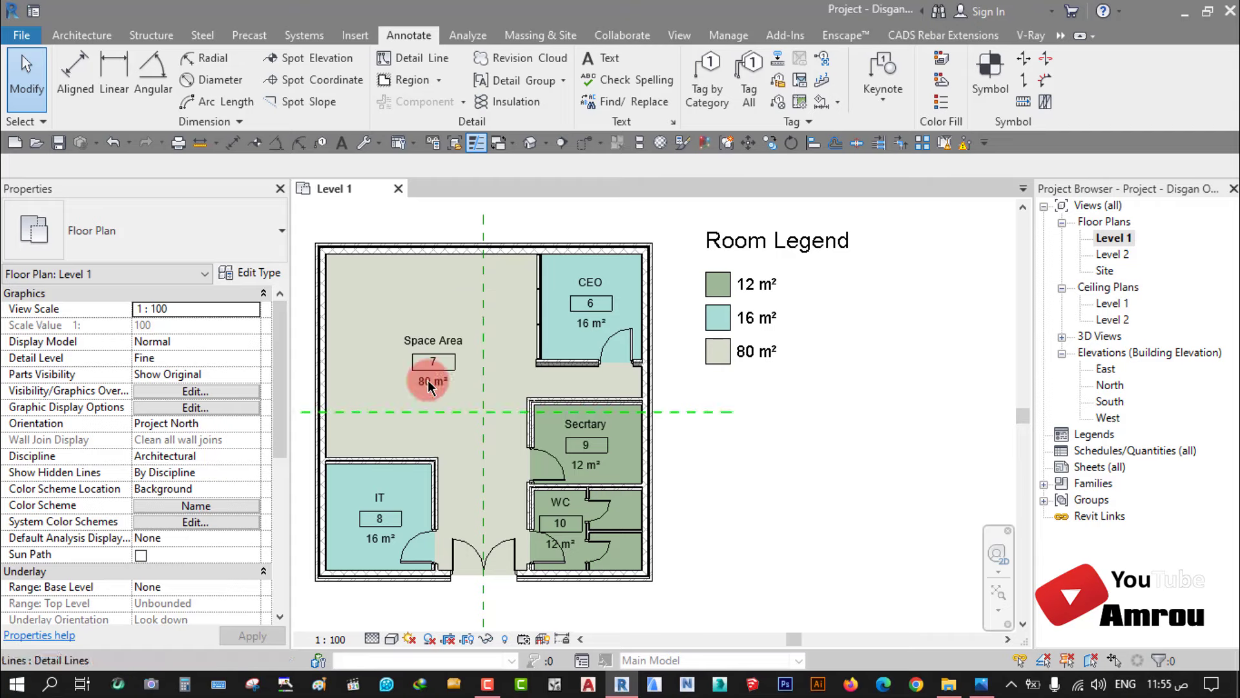
pyautogui.moveTo(763, 433); pyautogui.dragTo(827, 444, button='middle')
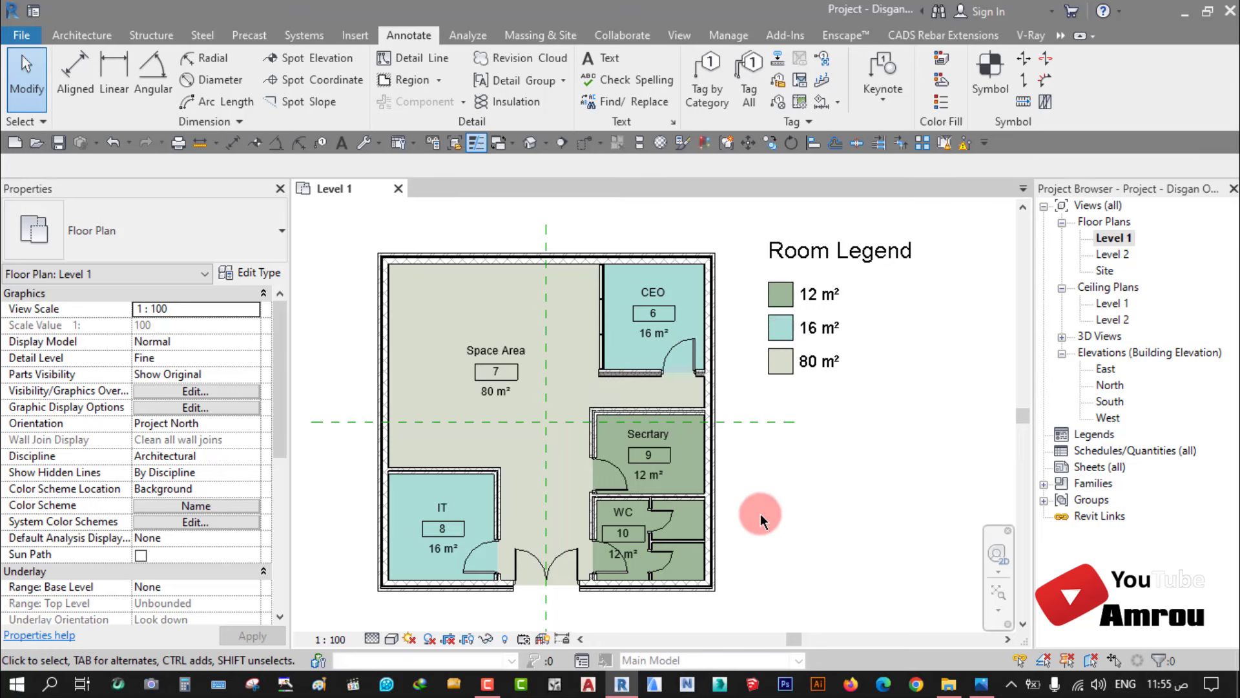
pyautogui.scroll(-2, 766, 510)
pyautogui.moveTo(786, 505); pyautogui.dragTo(797, 465, button='middle')
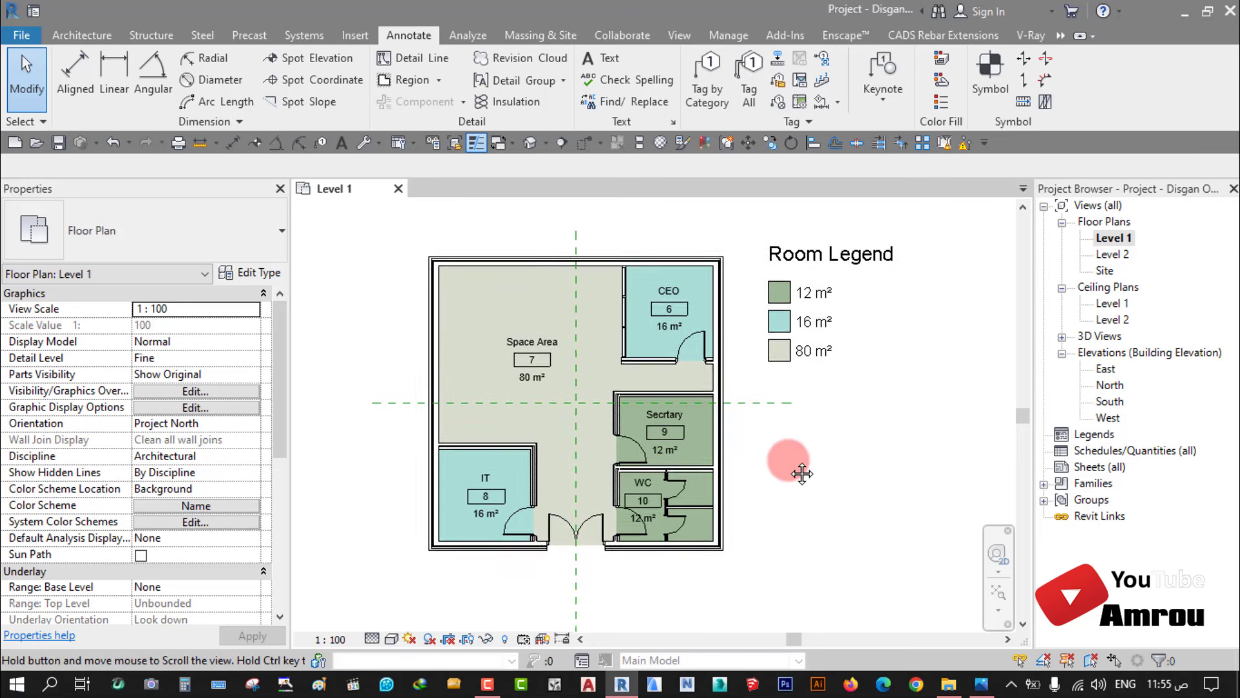
pyautogui.scroll(1, 797, 465)
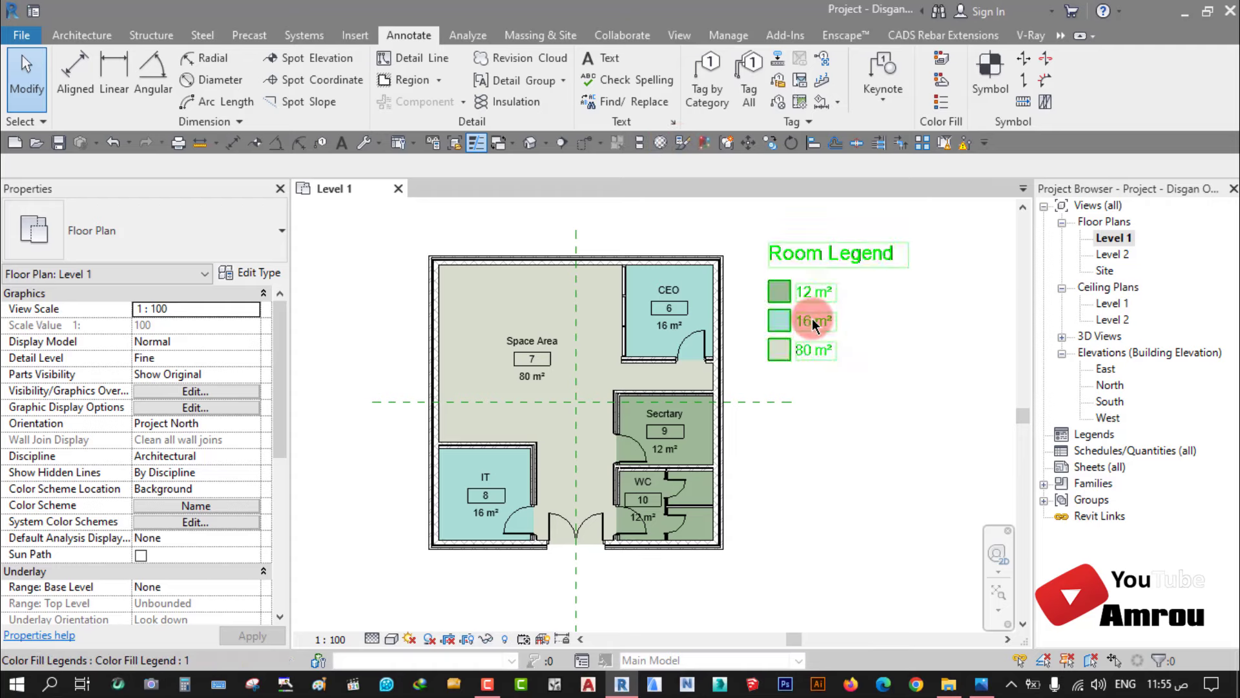
pyautogui.scroll(3, 812, 318)
pyautogui.scroll(-2, 803, 273)
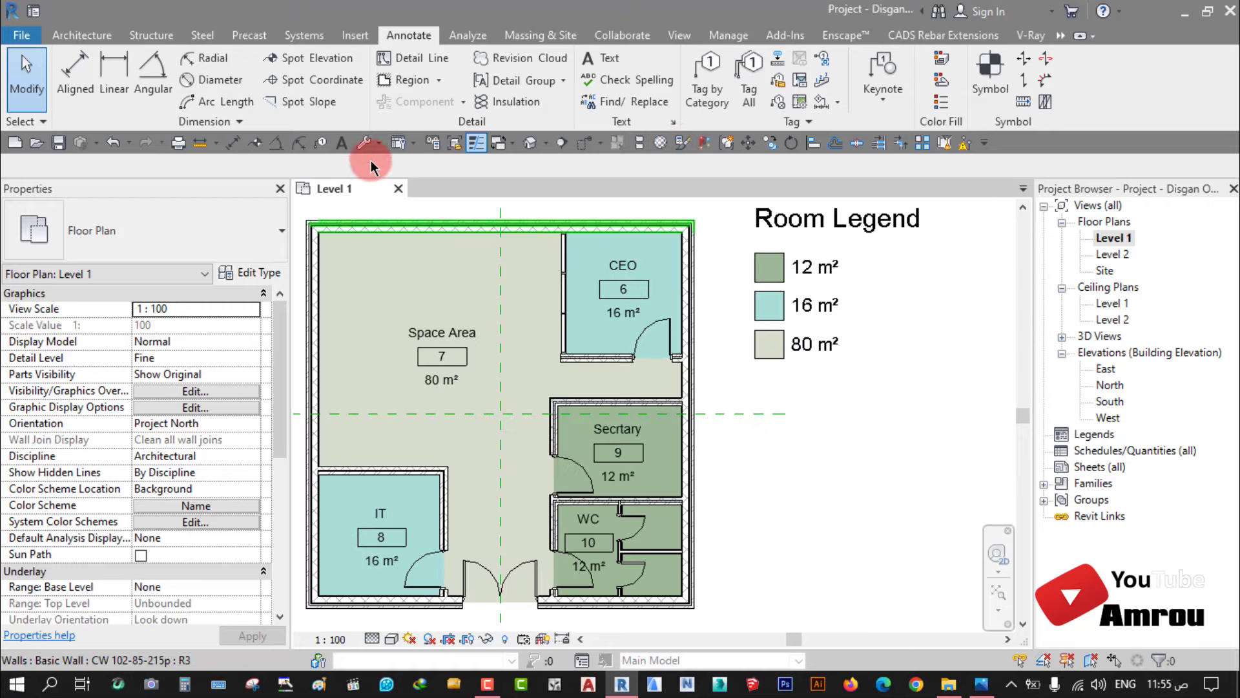
# Step: Set the project's Area unit format to round to 2 decimal places
pyautogui.click(432, 143)
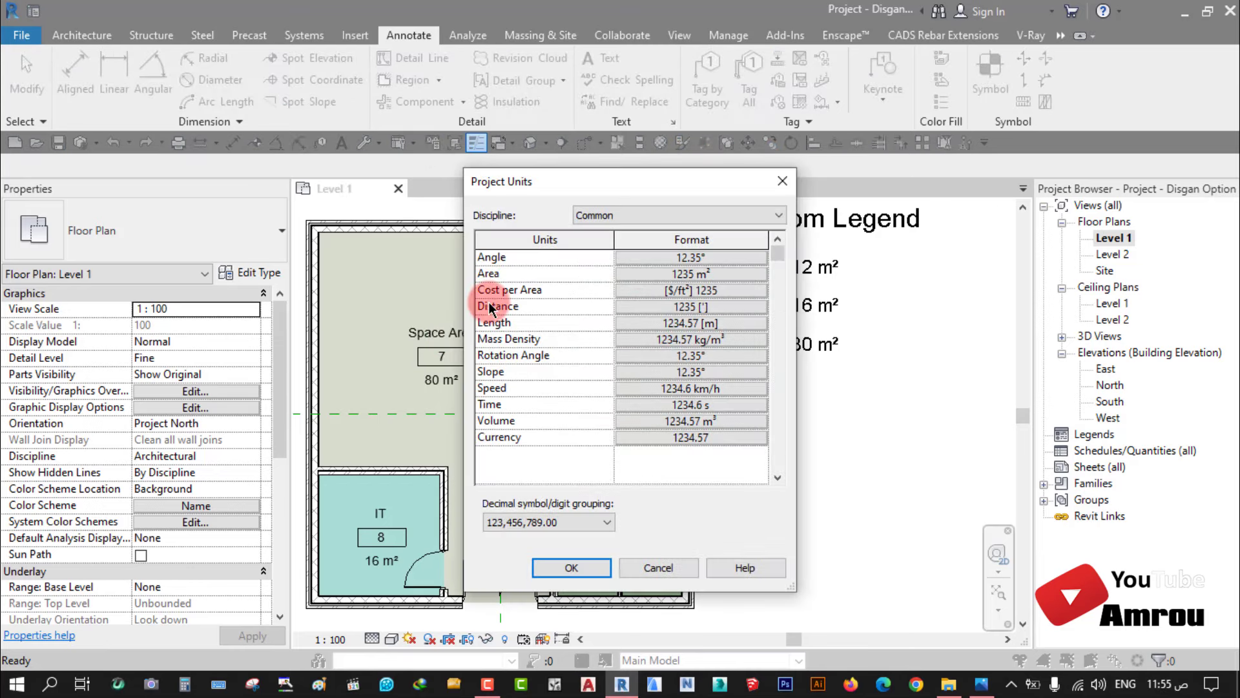
pyautogui.click(682, 278)
pyautogui.click(604, 336)
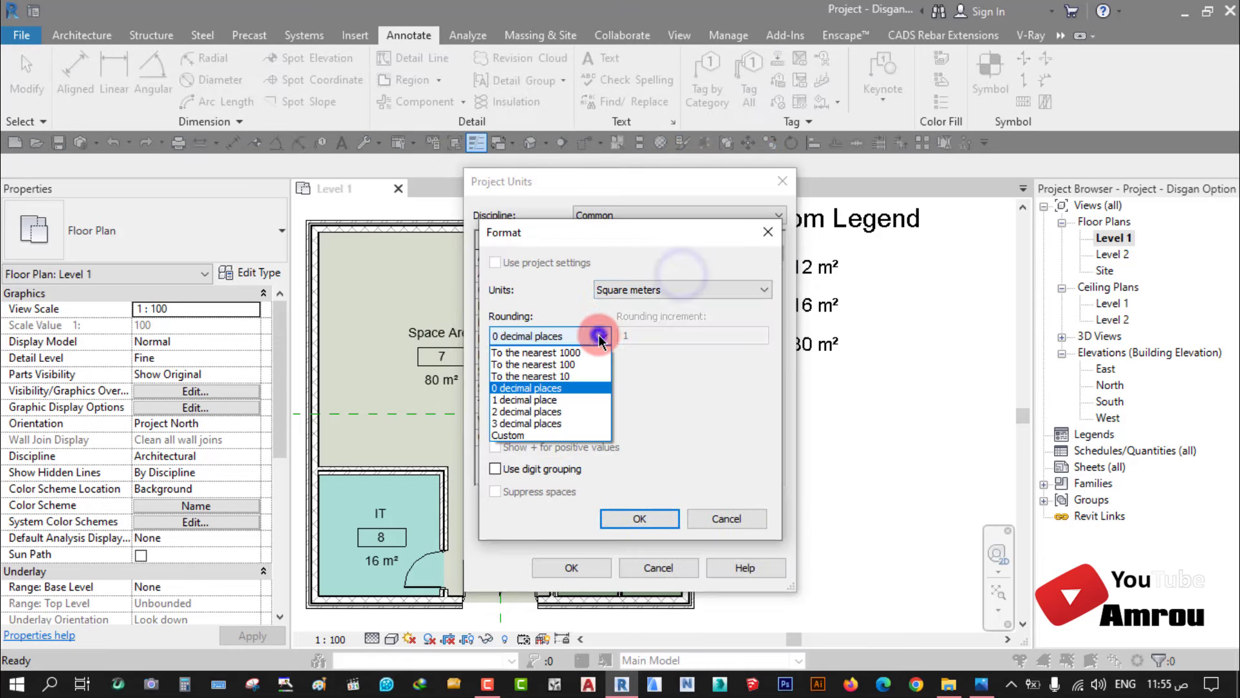
pyautogui.click(514, 412)
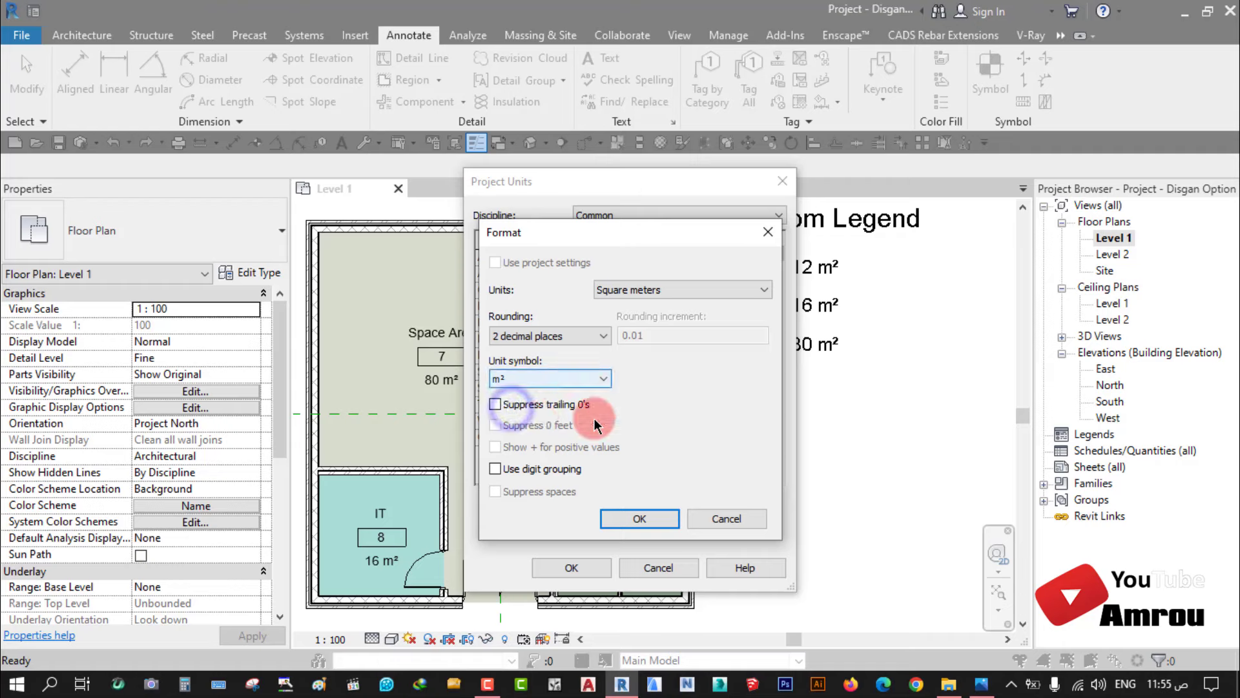
pyautogui.click(639, 518)
pyautogui.click(566, 554)
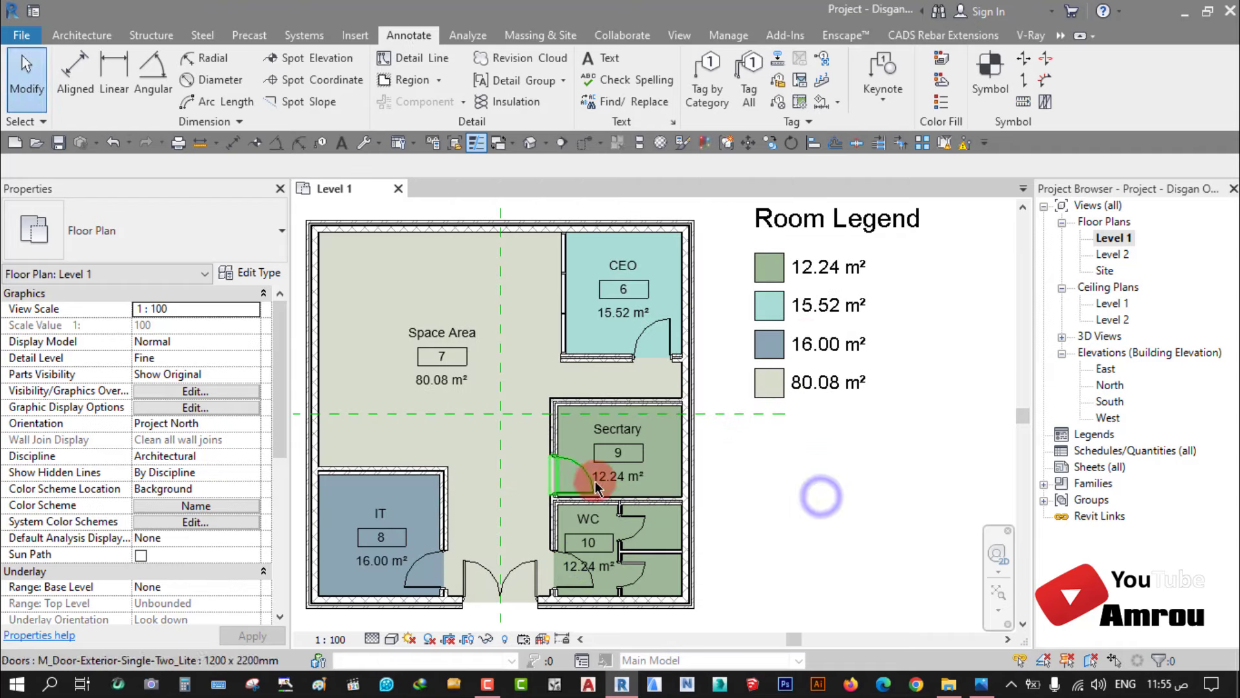
# Step: Zoom and pan to check the legend areas: 12.24, 15.52, 16.00 and 80.08 m²
pyautogui.scroll(2, 441, 375)
pyautogui.scroll(1, 442, 374)
pyautogui.scroll(-2, 439, 374)
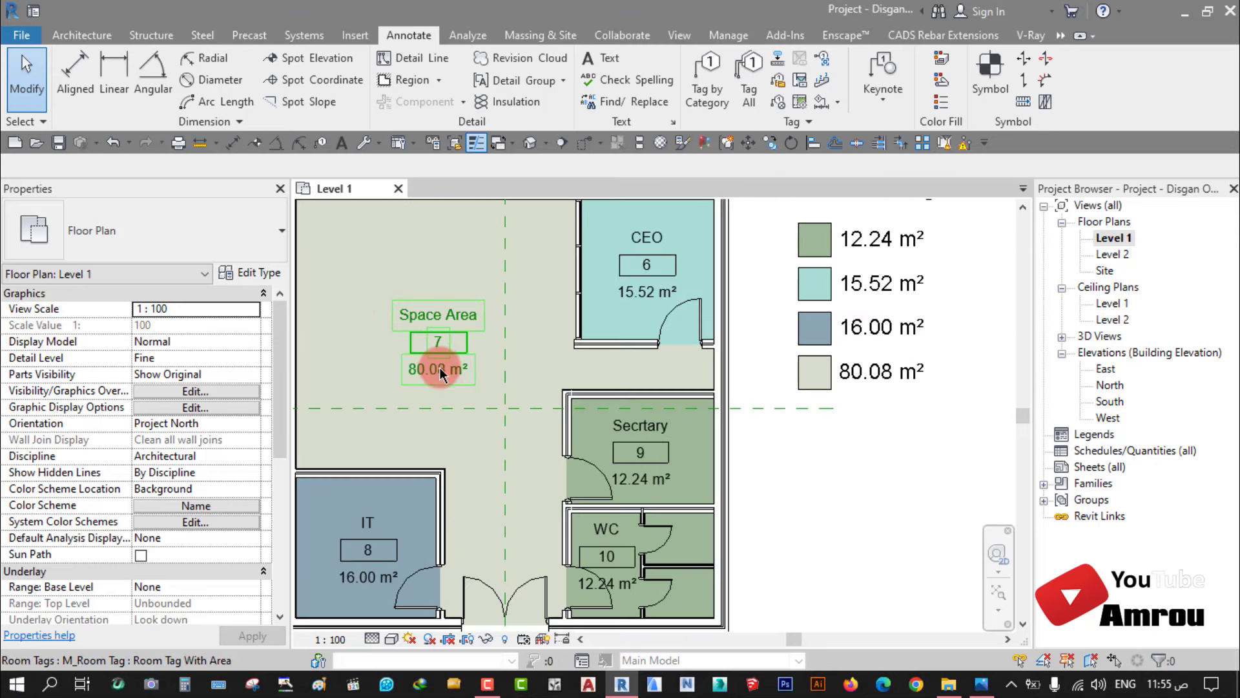
pyautogui.scroll(-2, 443, 362)
pyautogui.scroll(-1, 770, 478)
pyautogui.moveTo(686, 581); pyautogui.dragTo(759, 532, button='middle')
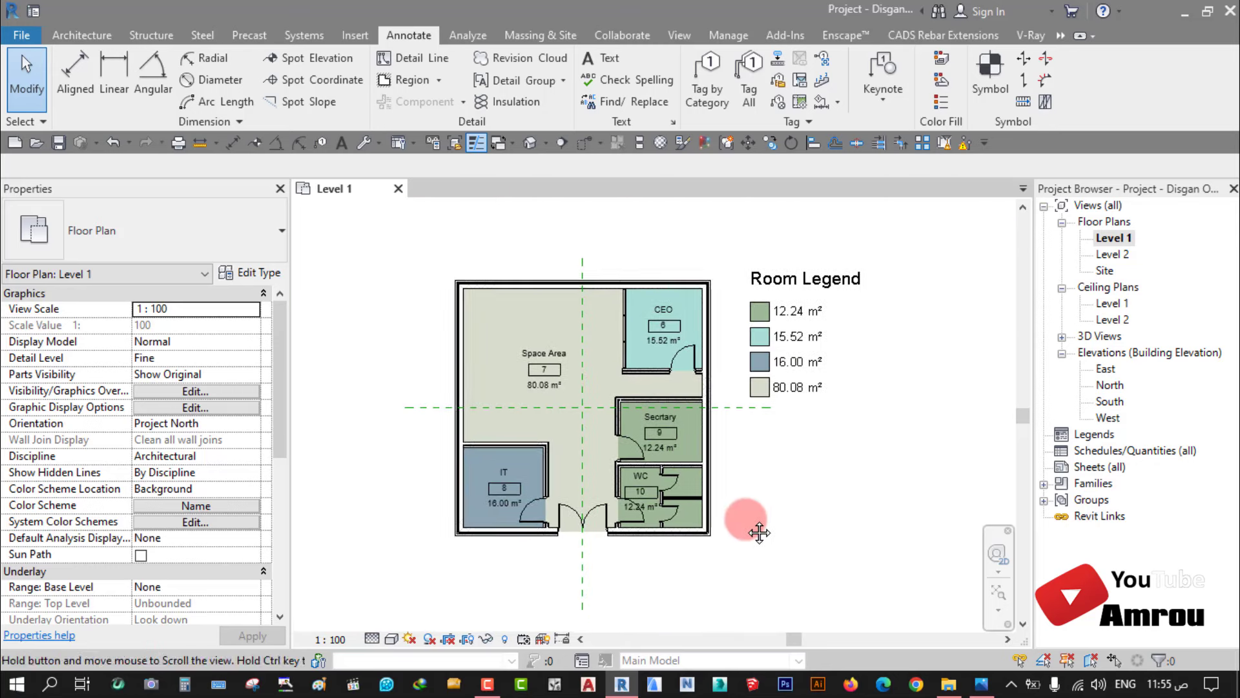
pyautogui.scroll(-1, 760, 532)
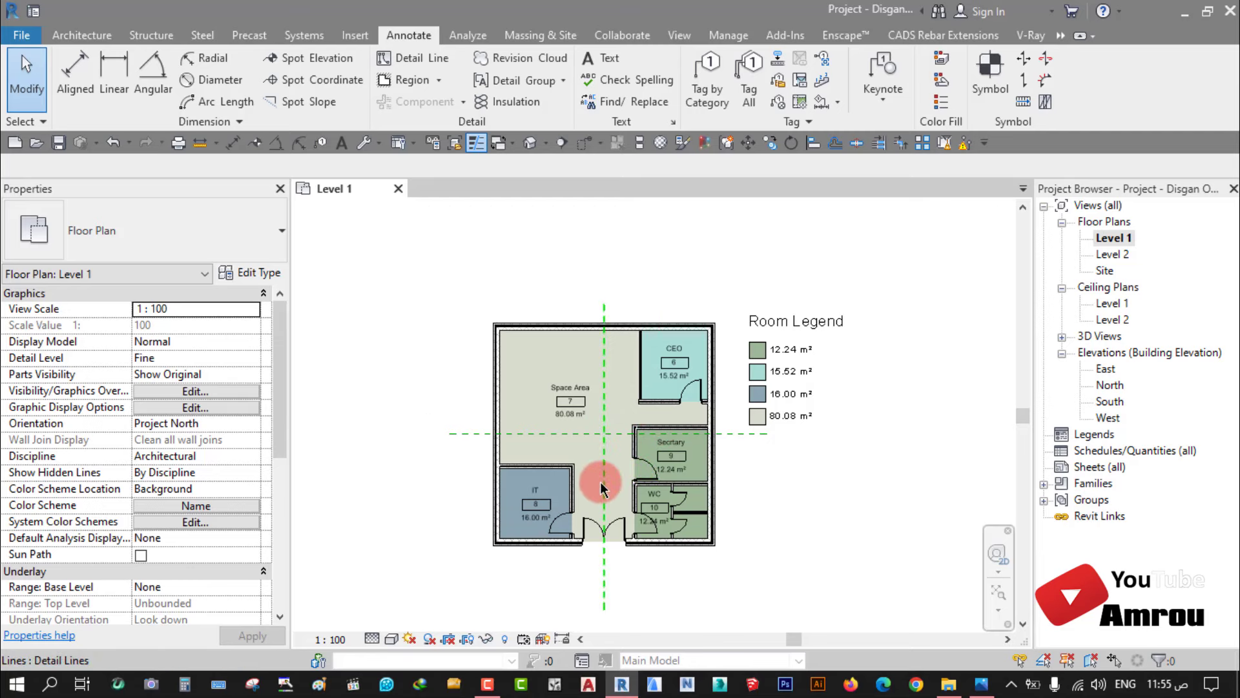
pyautogui.scroll(1, 595, 470)
pyautogui.scroll(1, 595, 474)
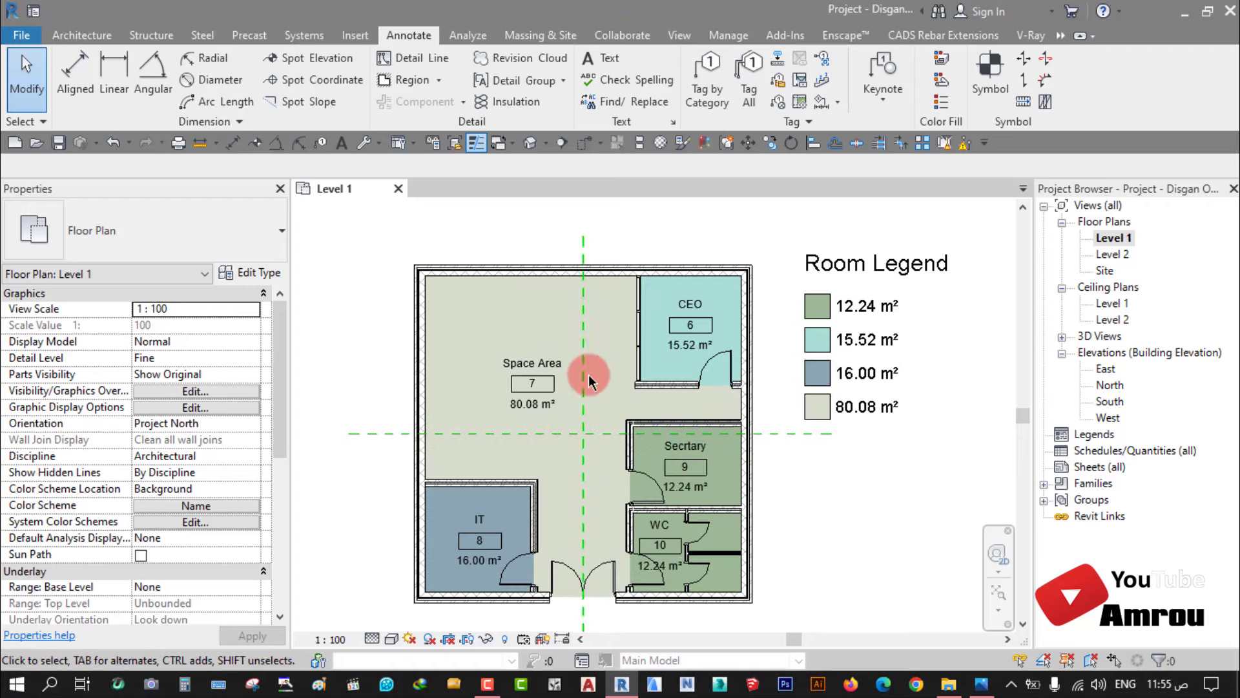
pyautogui.moveTo(597, 394)
pyautogui.mouseDown(button='middle')
pyautogui.moveTo(635, 419)
pyautogui.moveTo(631, 383)
pyautogui.mouseUp(button='middle')
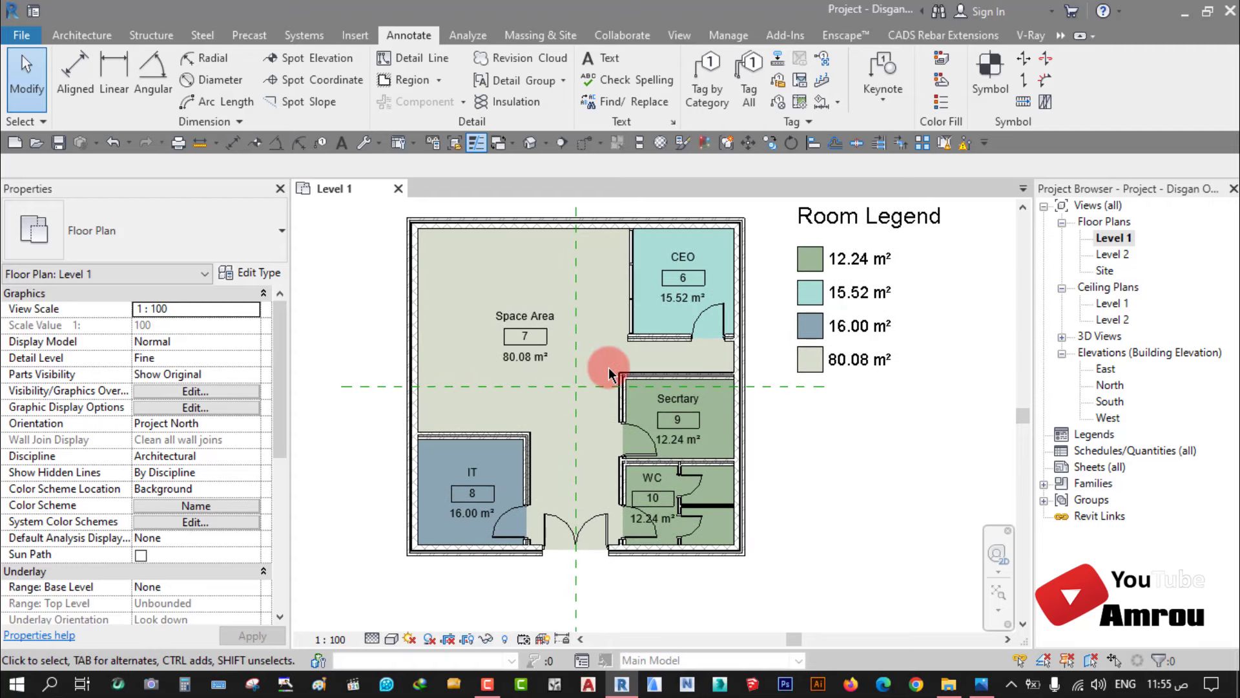
pyautogui.scroll(-1, 743, 440)
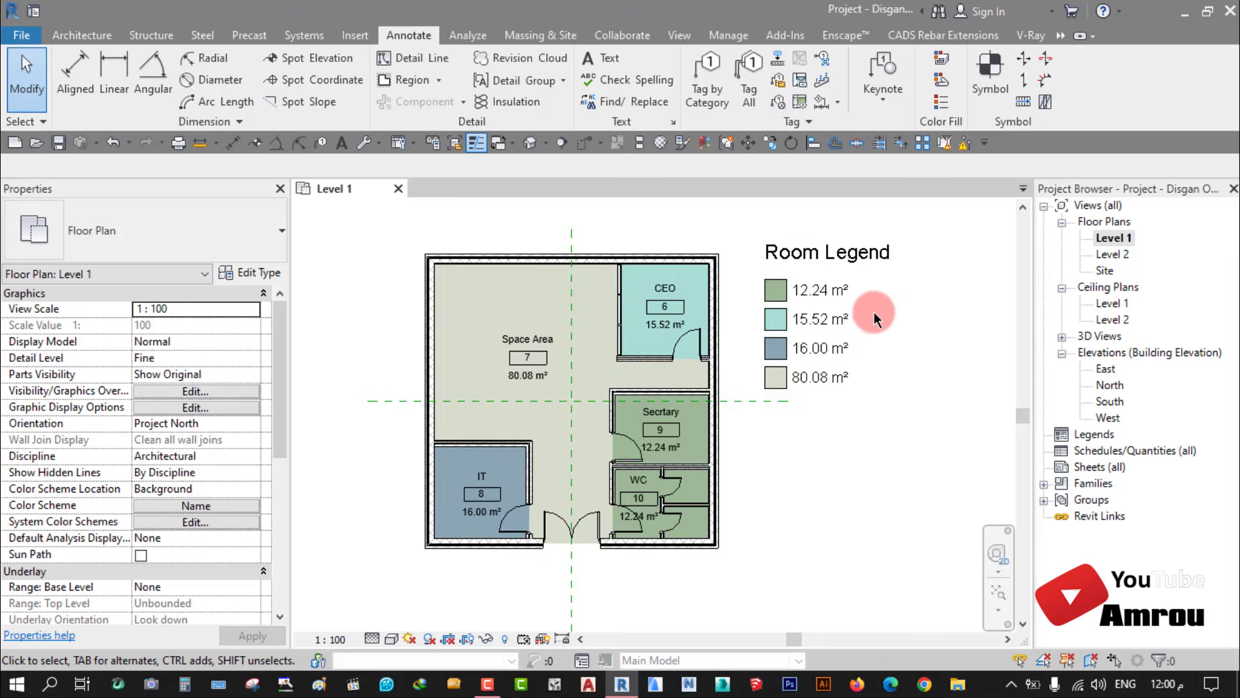
pyautogui.click(196, 505)
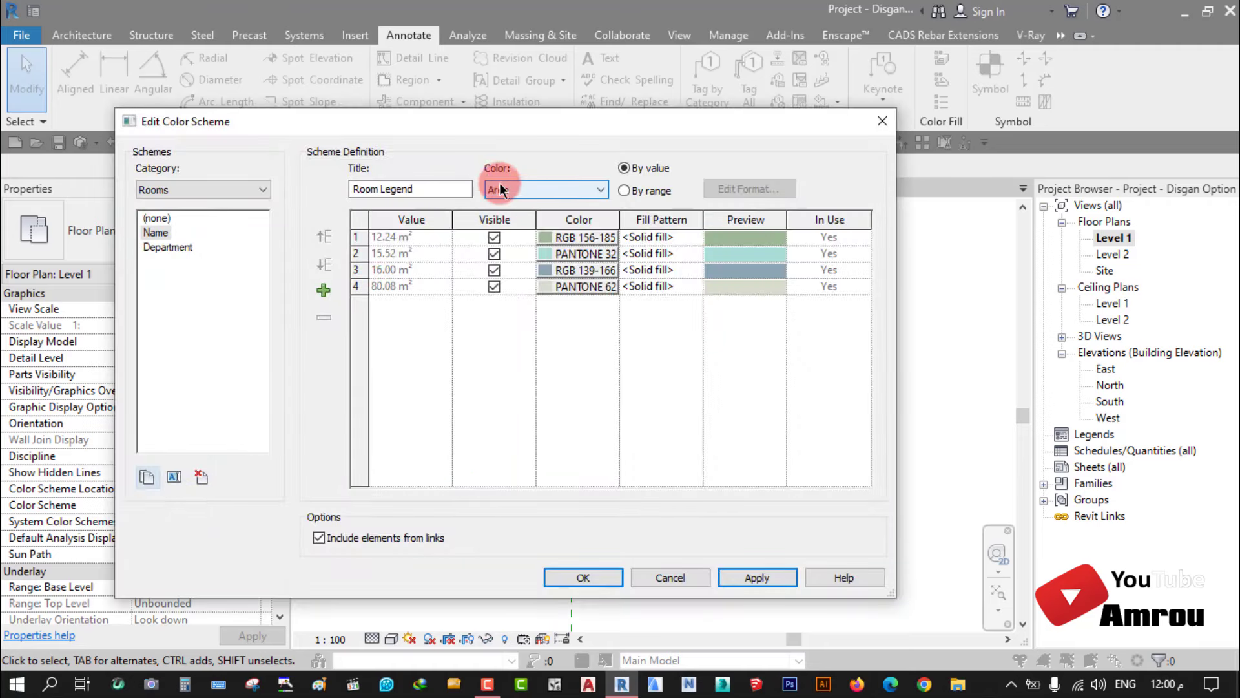
pyautogui.click(555, 189)
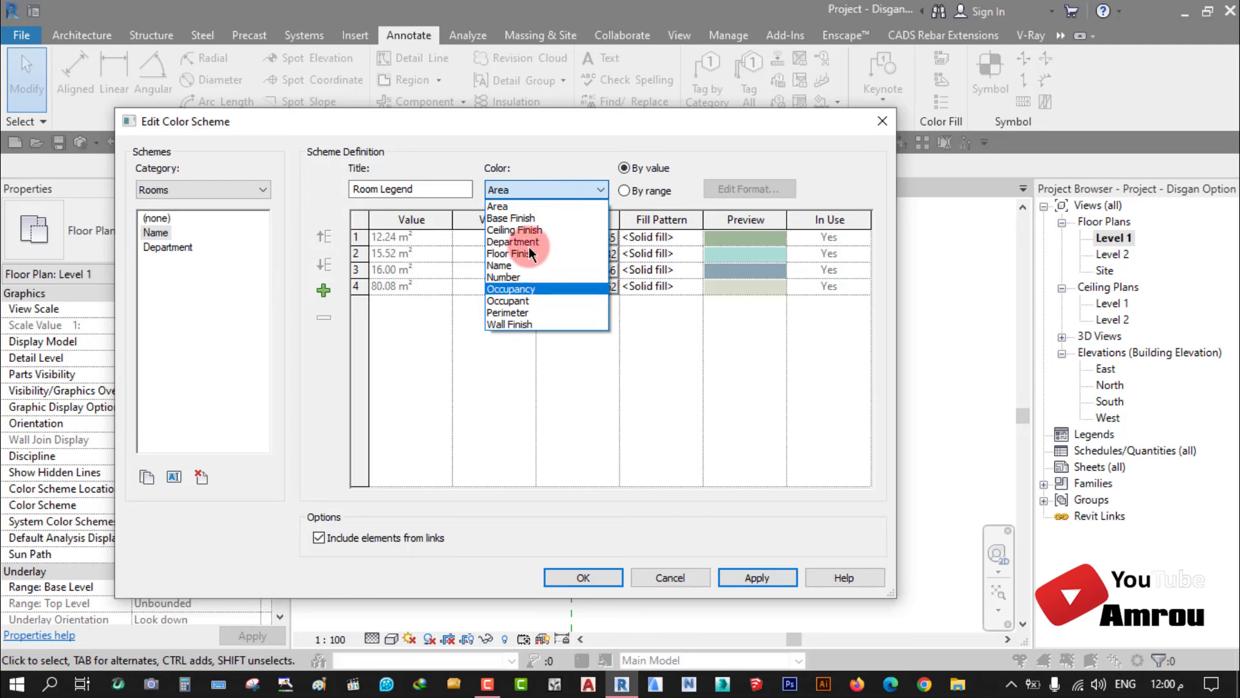
pyautogui.click(525, 207)
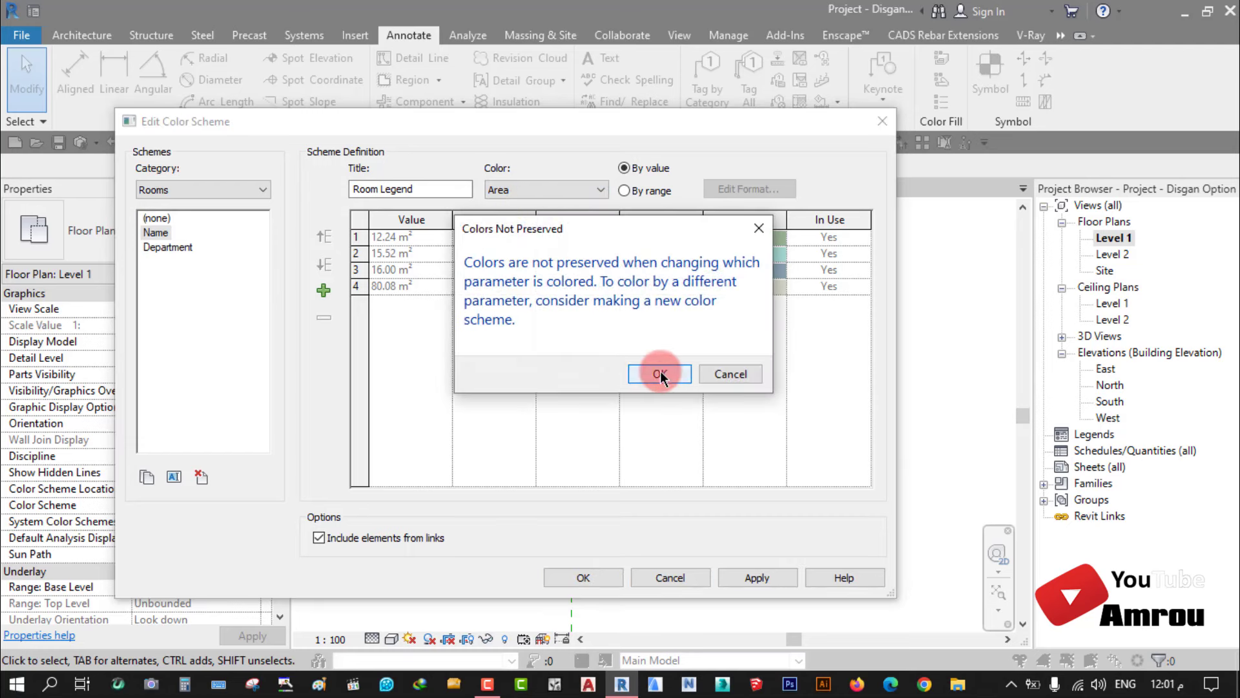
pyautogui.click(639, 295)
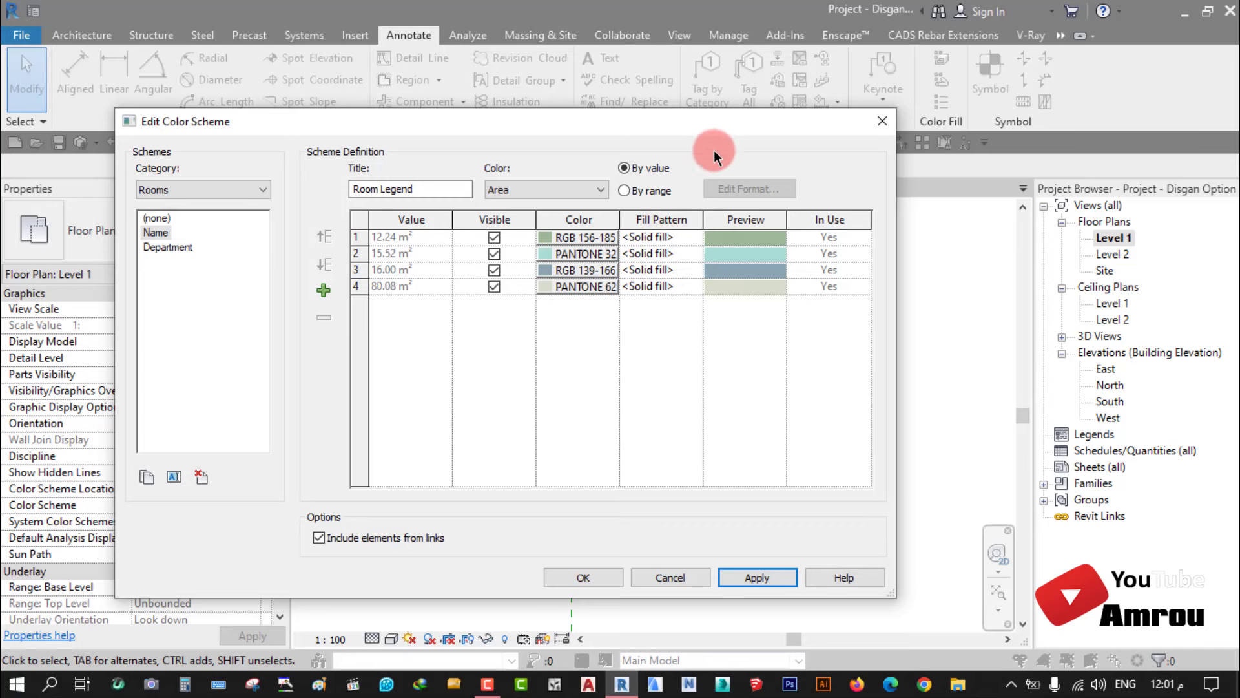
pyautogui.moveTo(715, 129)
pyautogui.mouseDown()
pyautogui.moveTo(401, 241)
pyautogui.moveTo(715, 122)
pyautogui.mouseUp()
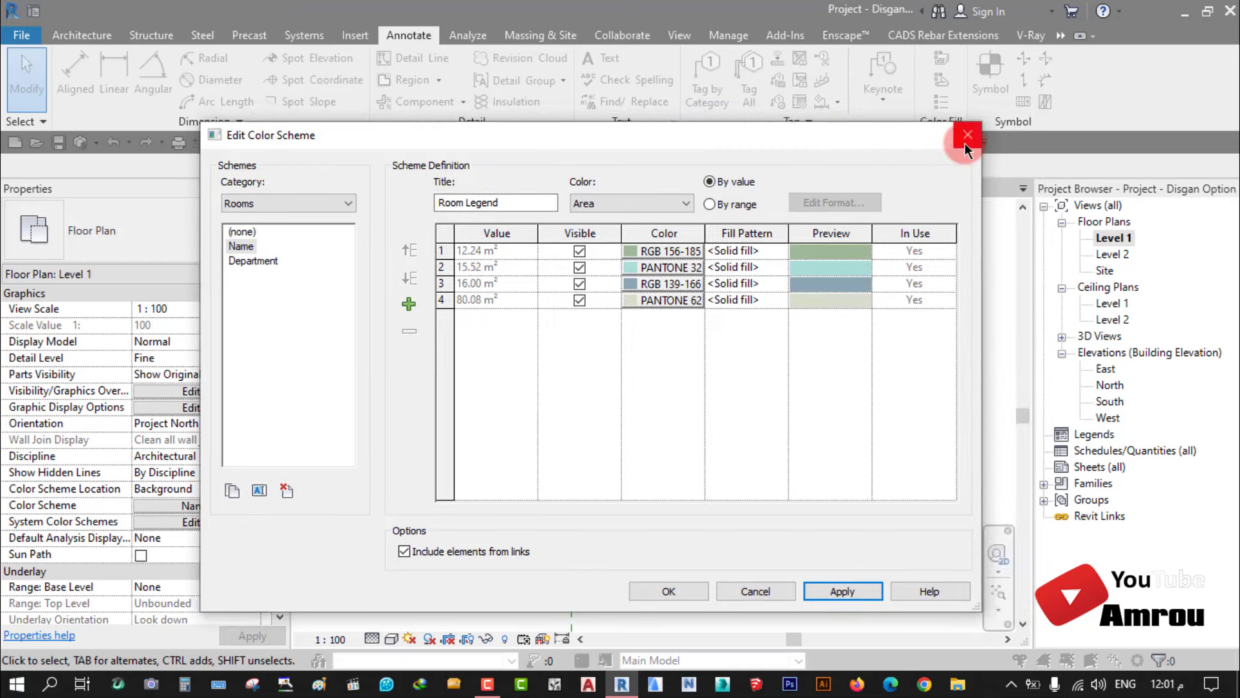
pyautogui.click(964, 131)
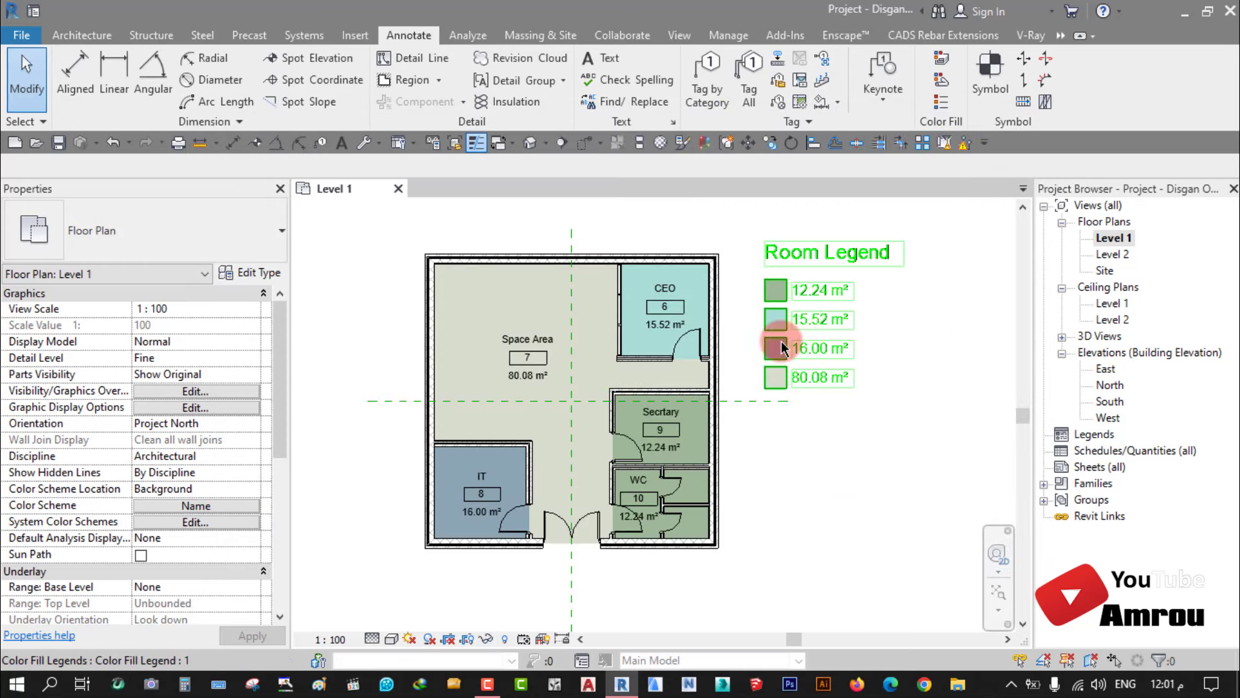
# Step: Recentre the plan and Room Legend, then open the context menu for the Level 1 floor plan
pyautogui.click(1114, 241)
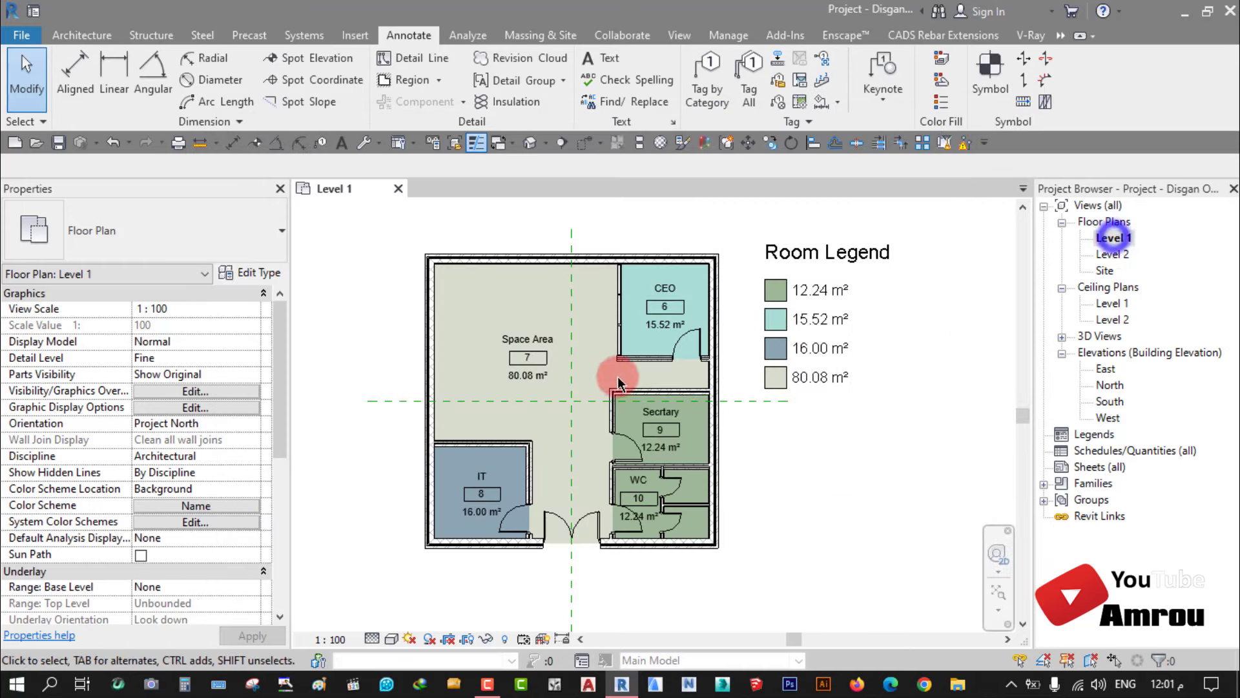
pyautogui.scroll(3, 575, 423)
pyautogui.scroll(-2, 575, 423)
pyautogui.moveTo(638, 317); pyautogui.dragTo(640, 350, button='middle')
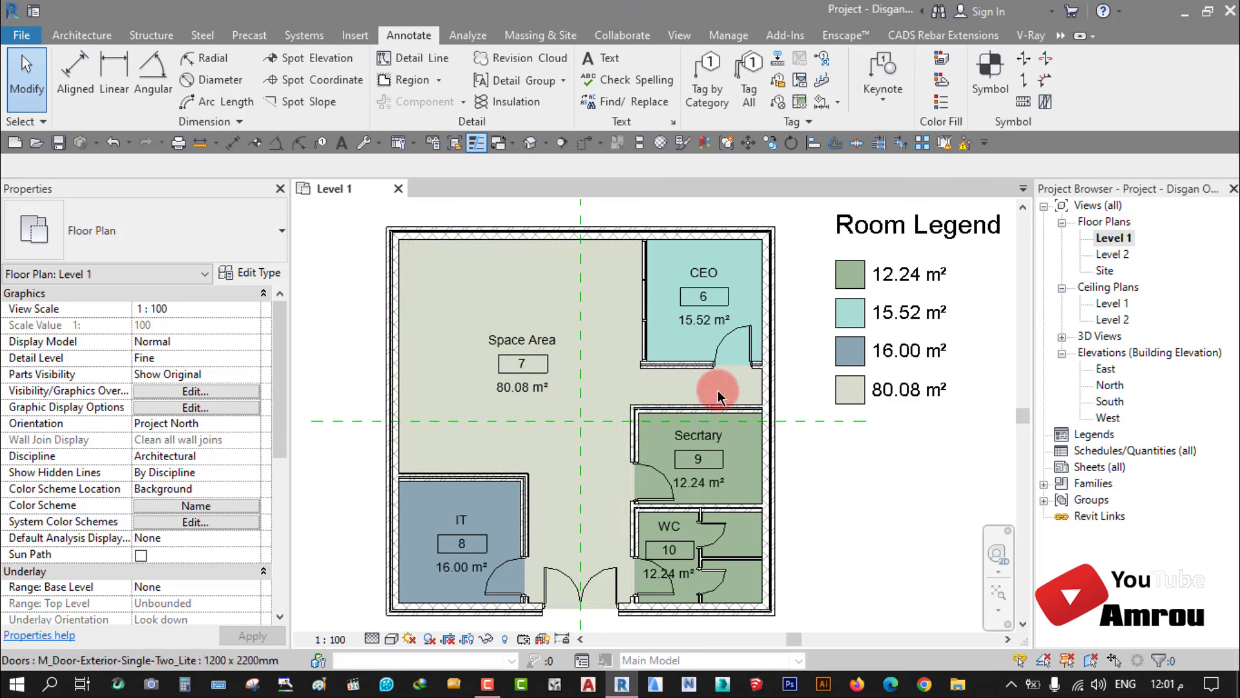
pyautogui.scroll(-3, 571, 368)
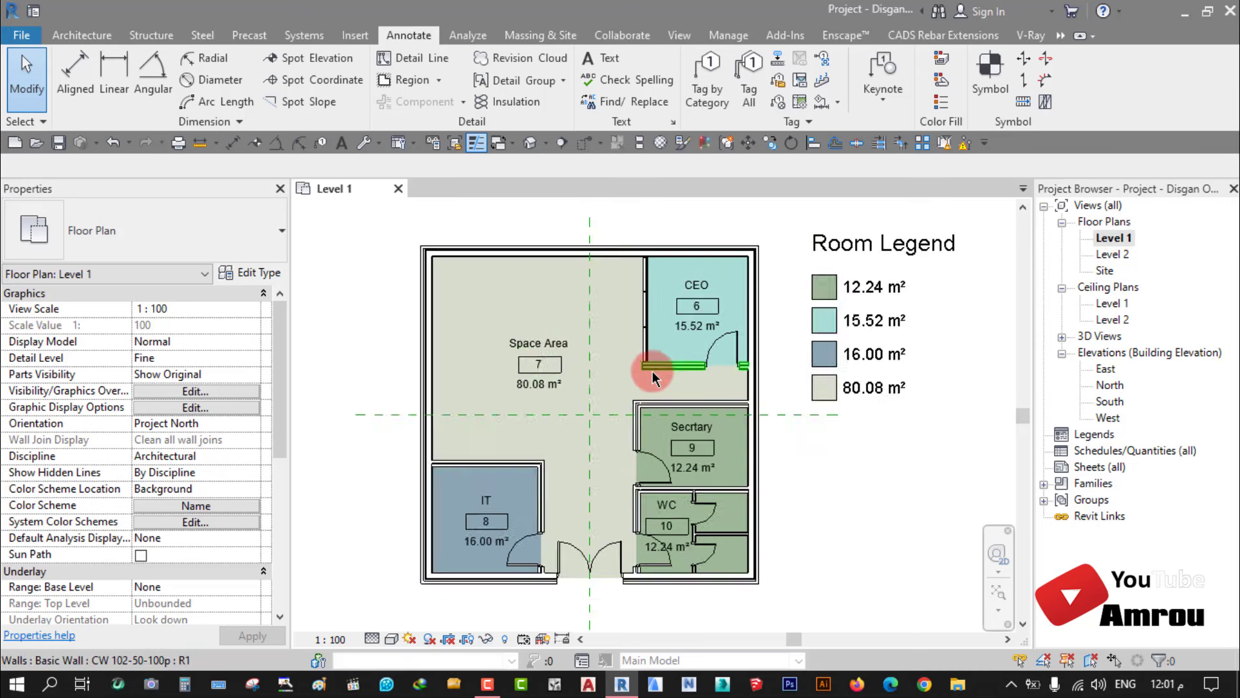
pyautogui.scroll(-2, 570, 368)
pyautogui.moveTo(663, 393)
pyautogui.mouseDown(button='middle')
pyautogui.moveTo(614, 407)
pyautogui.moveTo(566, 396)
pyautogui.mouseUp(button='middle')
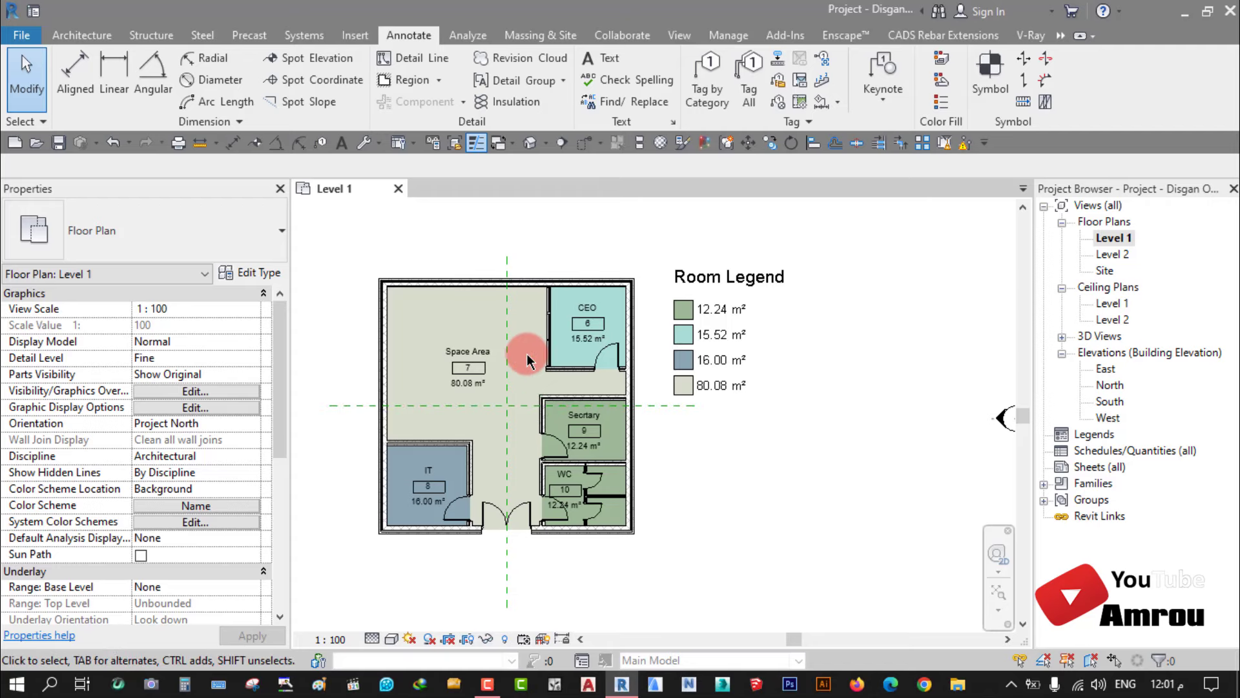
pyautogui.moveTo(526, 357); pyautogui.dragTo(485, 341, button='middle')
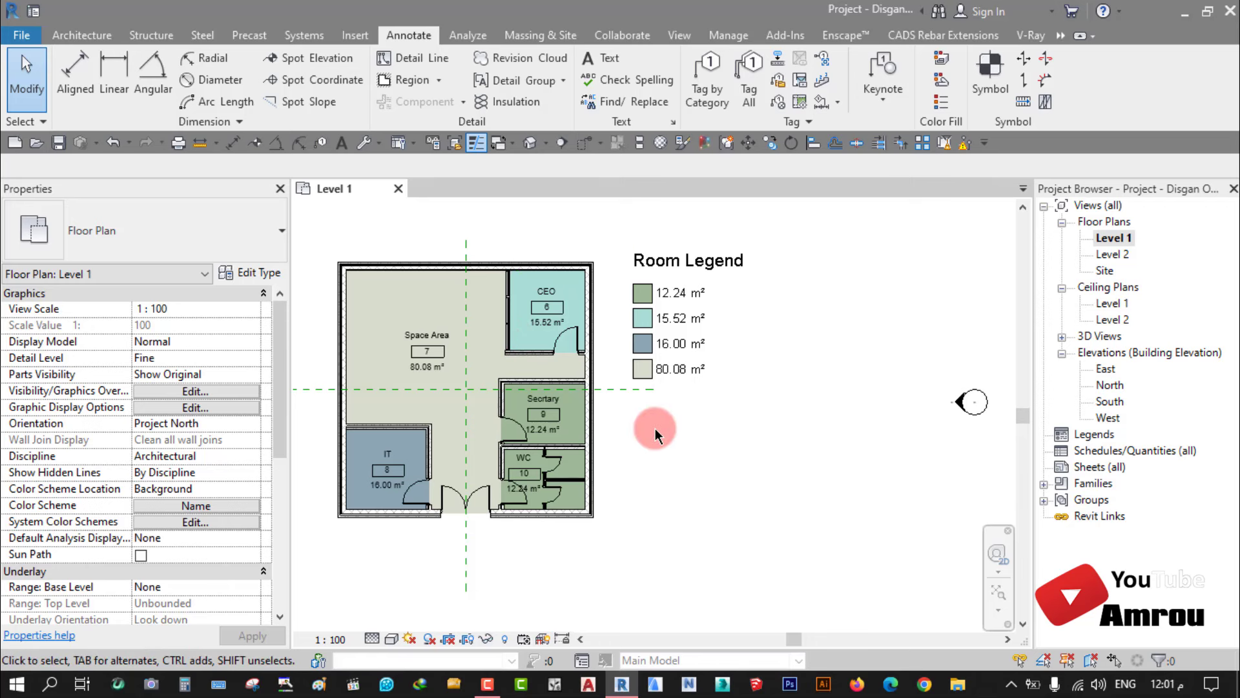
pyautogui.moveTo(515, 392); pyautogui.dragTo(608, 394, button='middle')
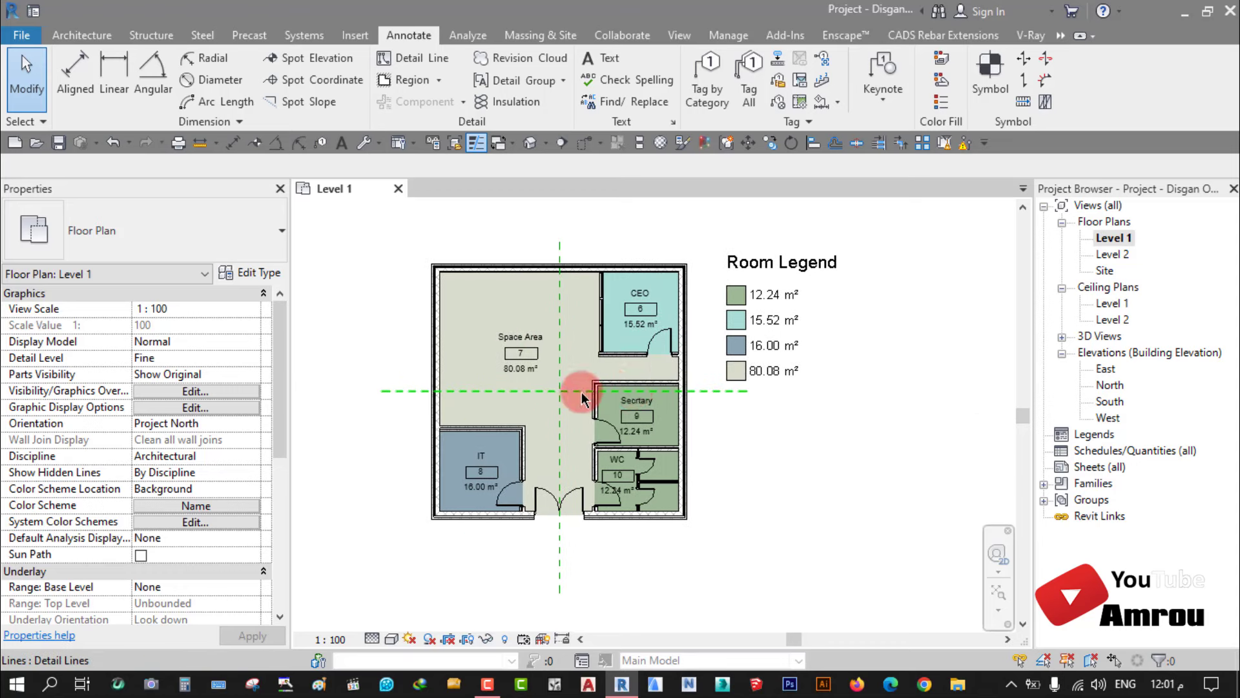
pyautogui.click(1109, 239)
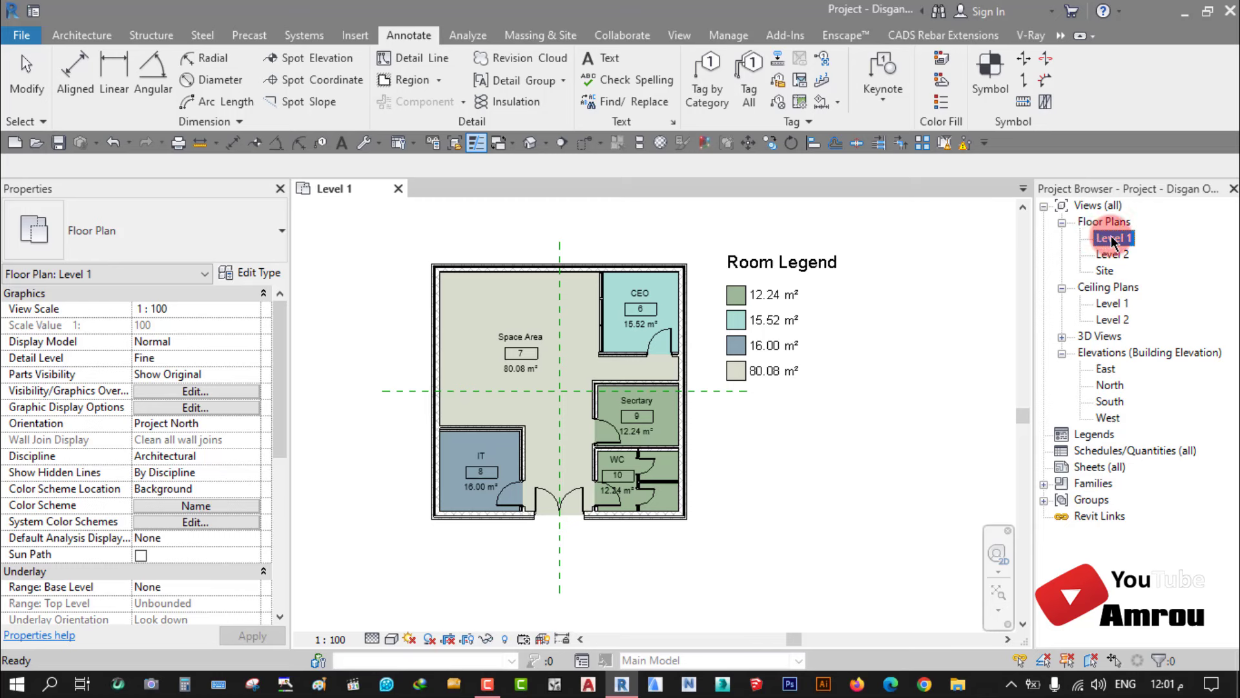
pyautogui.rightClick(1113, 240)
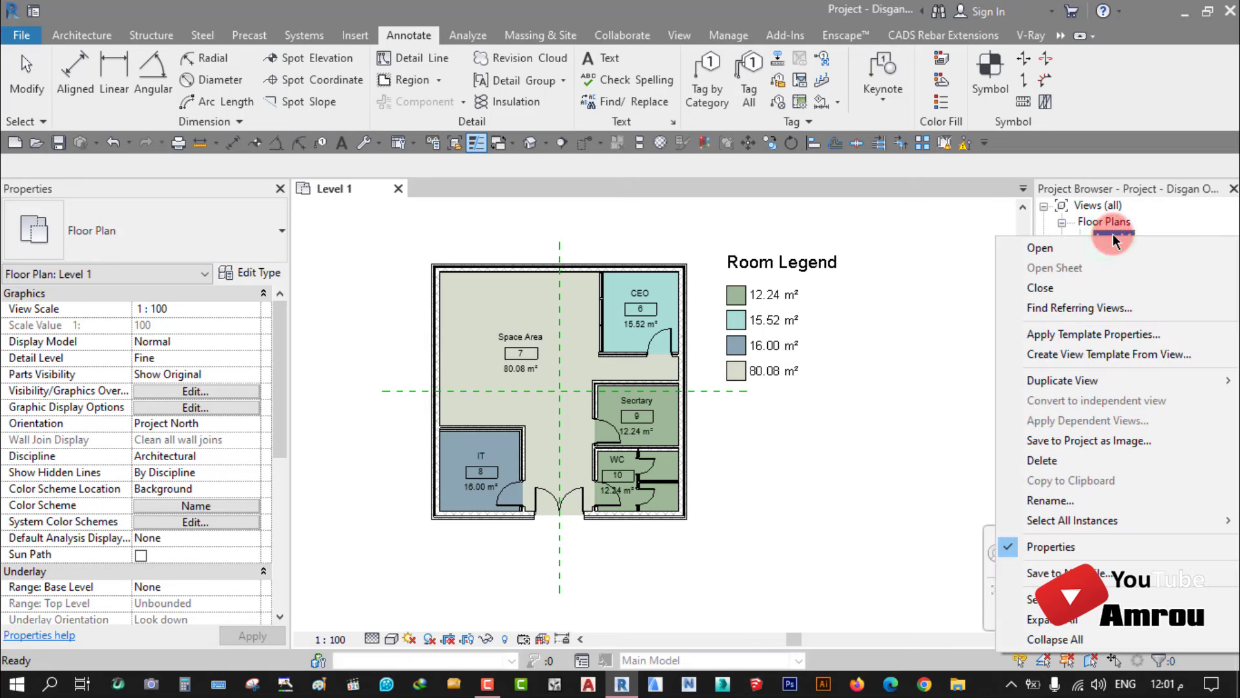
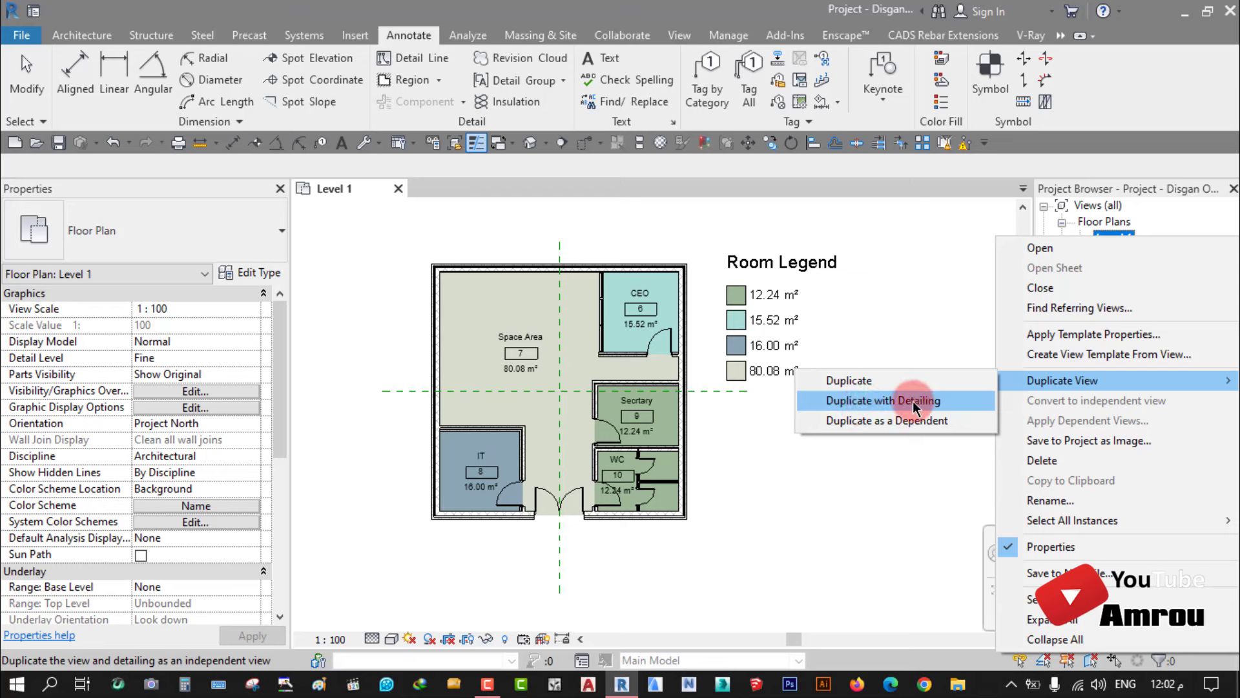
# Step: Make a plain duplicate, Level 1 Copy 1, and compare it with the original Level 1 plan
pyautogui.click(858, 386)
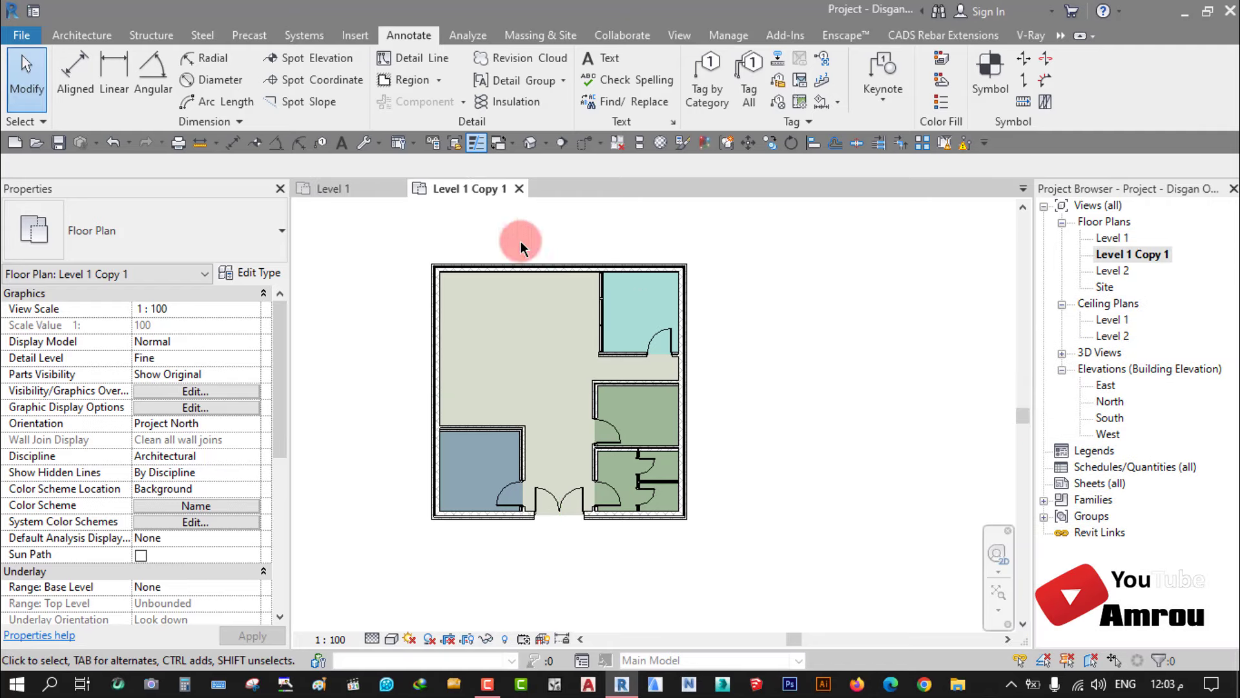
pyautogui.click(349, 188)
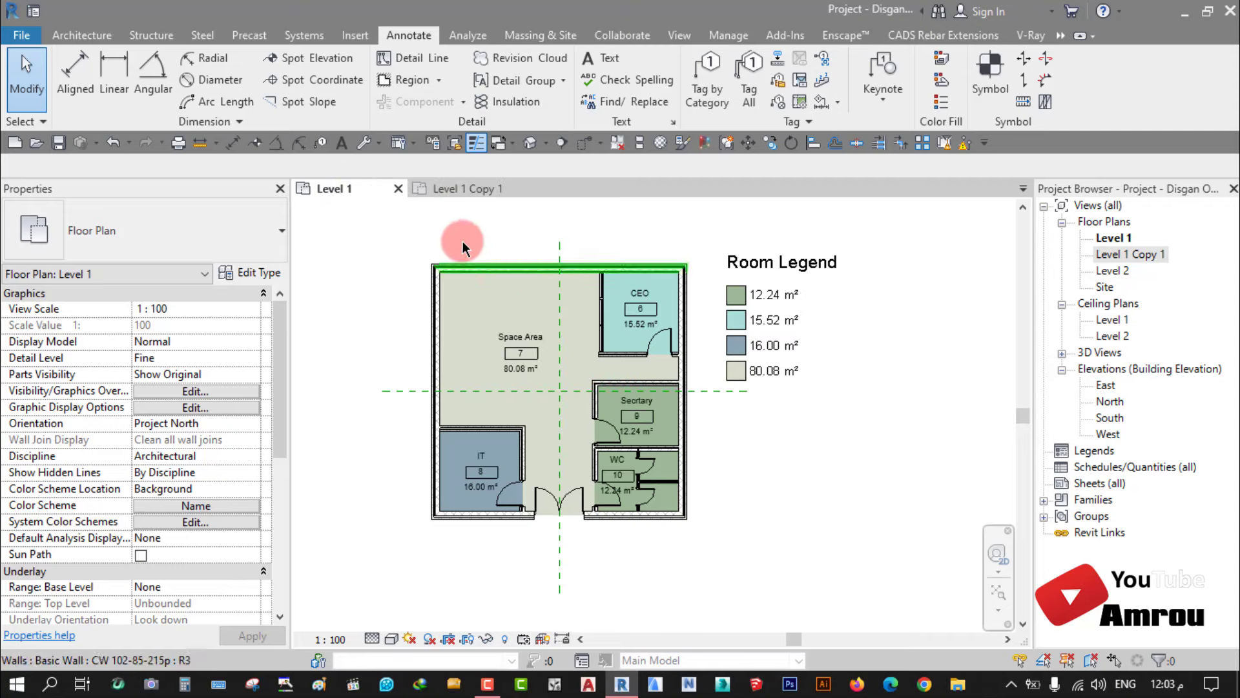
pyautogui.click(472, 189)
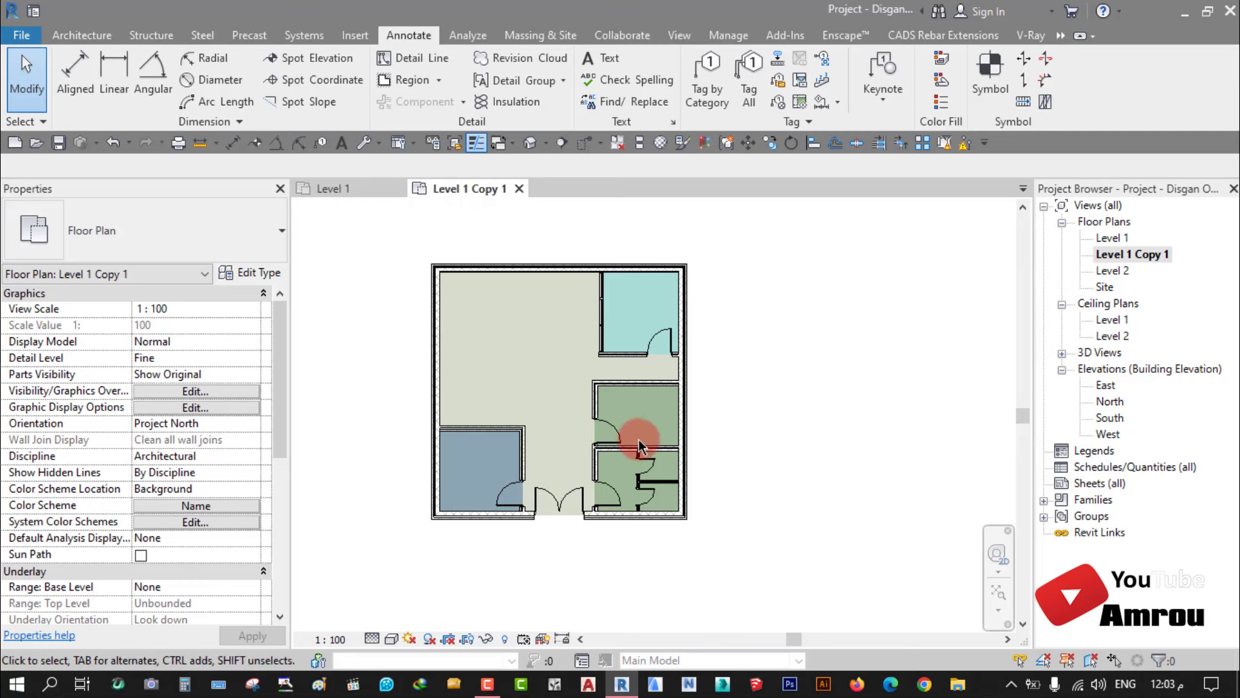
pyautogui.click(540, 335)
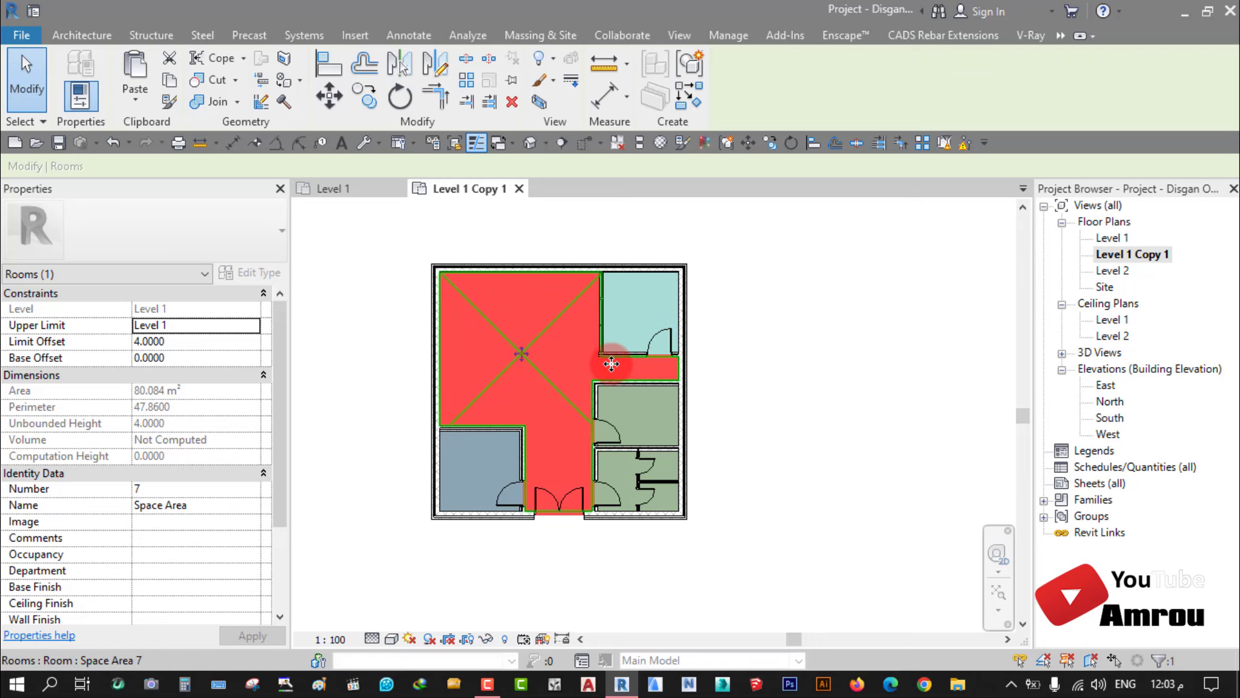
pyautogui.click(1074, 290)
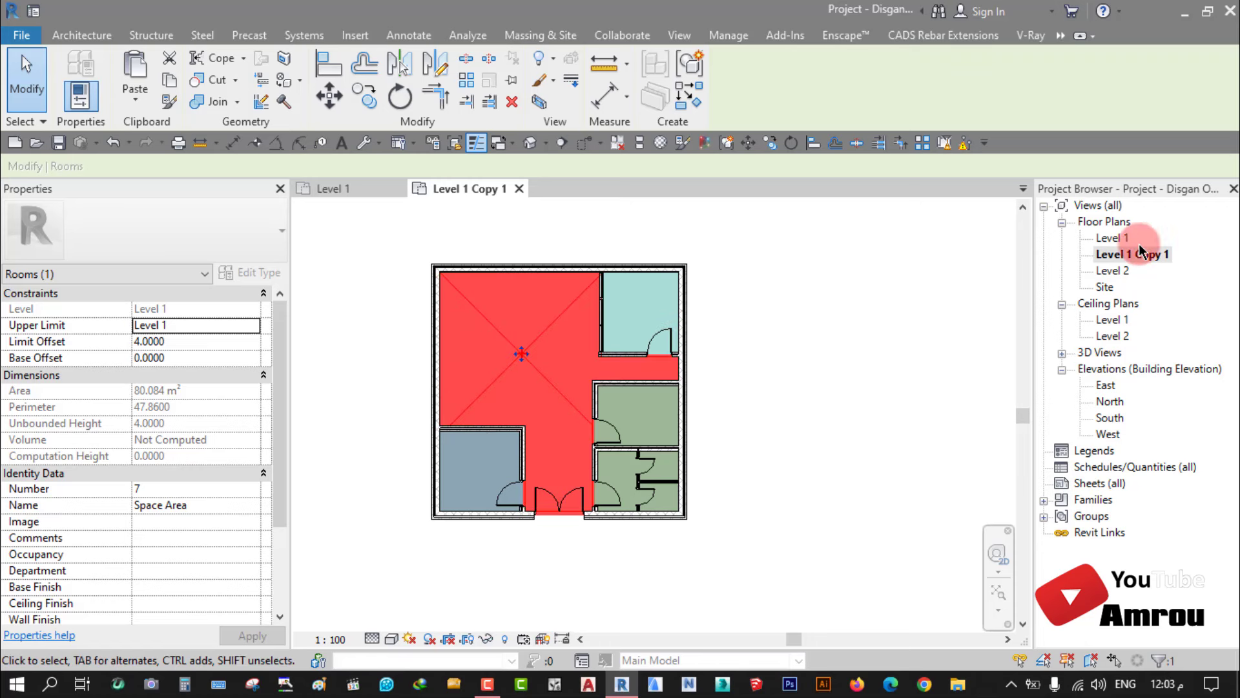
pyautogui.click(1112, 237)
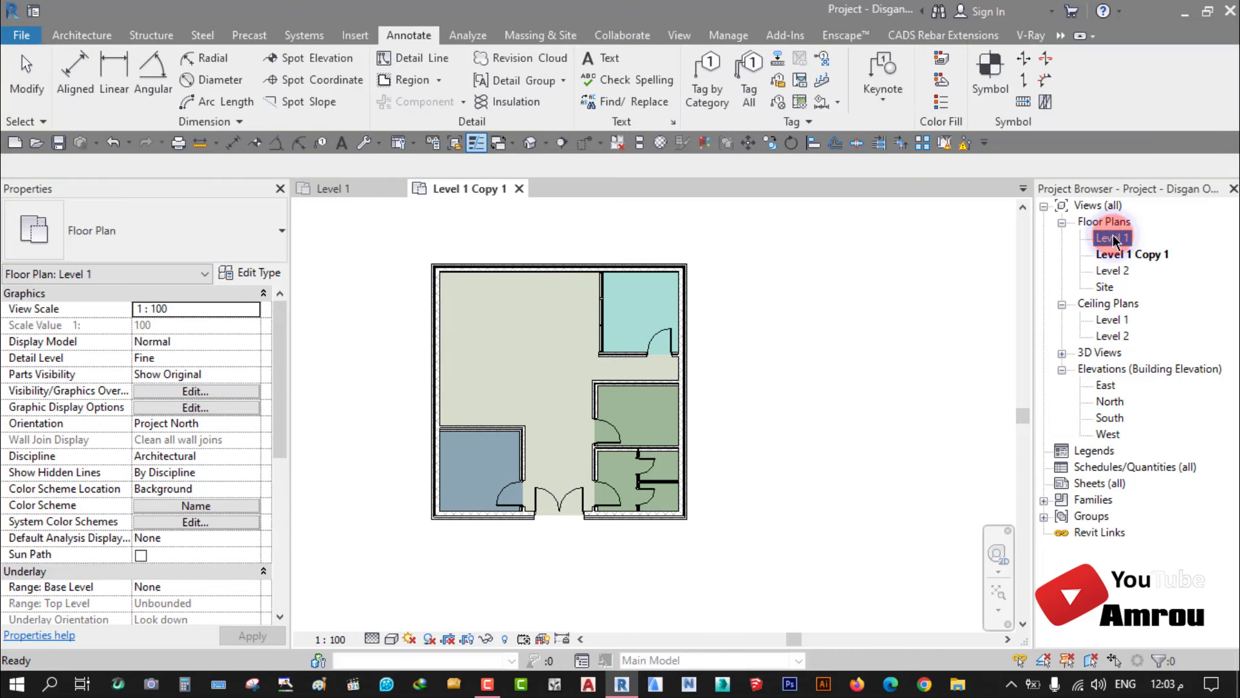
# Step: Duplicate Level 1 with detailing, then delete both Level 1 Copy 1 and Level 1 Copy 2
pyautogui.rightClick(1112, 237)
pyautogui.moveTo(1062, 378)
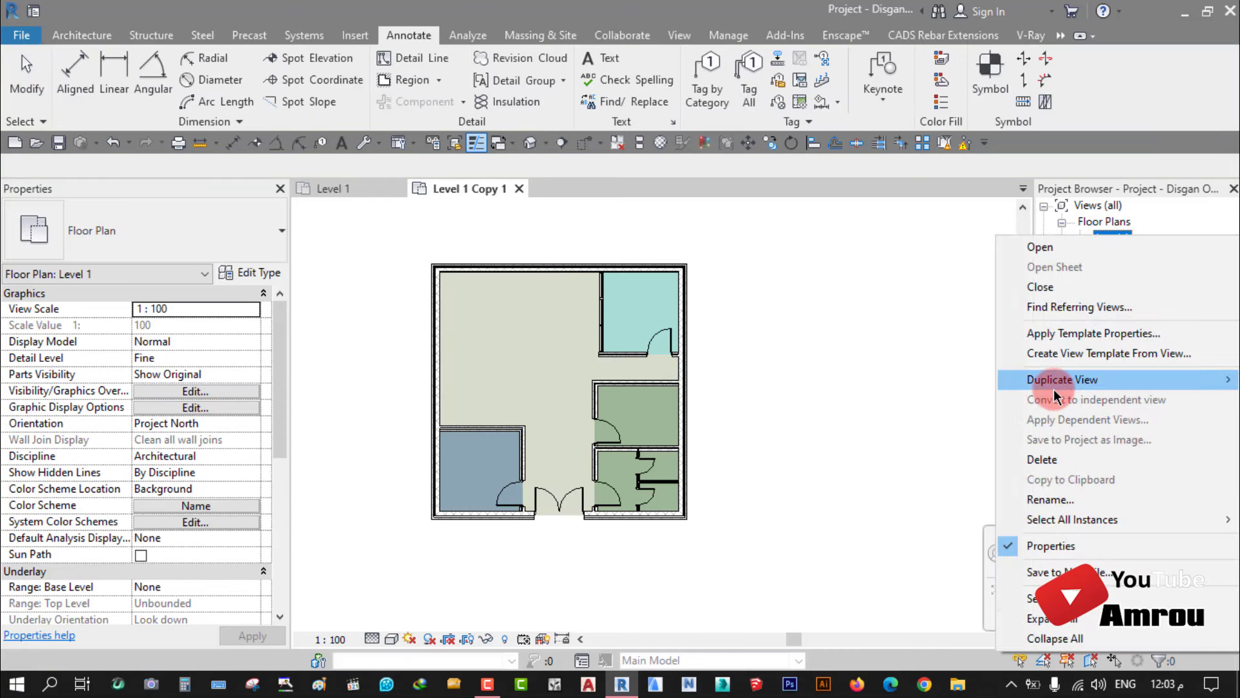
pyautogui.click(899, 400)
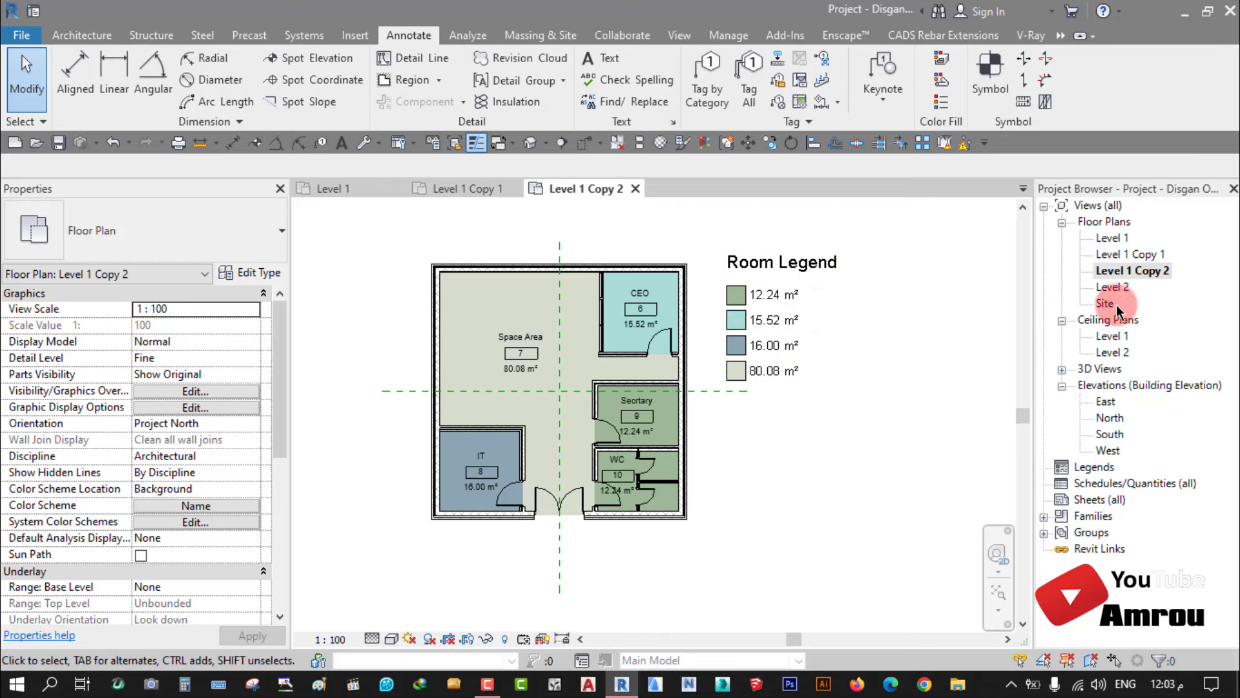
pyautogui.click(1129, 254)
pyautogui.keyDown('ctrl'); pyautogui.click(1134, 269); pyautogui.keyUp('ctrl')
pyautogui.press('Delete')
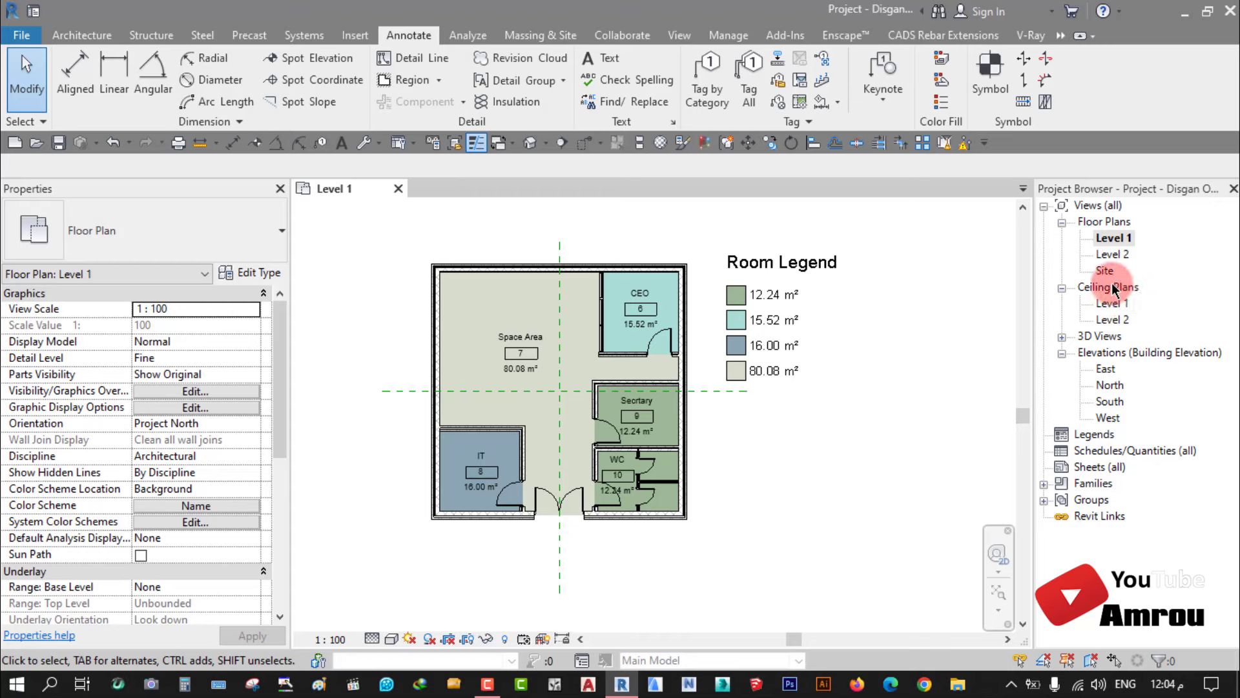
pyautogui.rightClick(1119, 240)
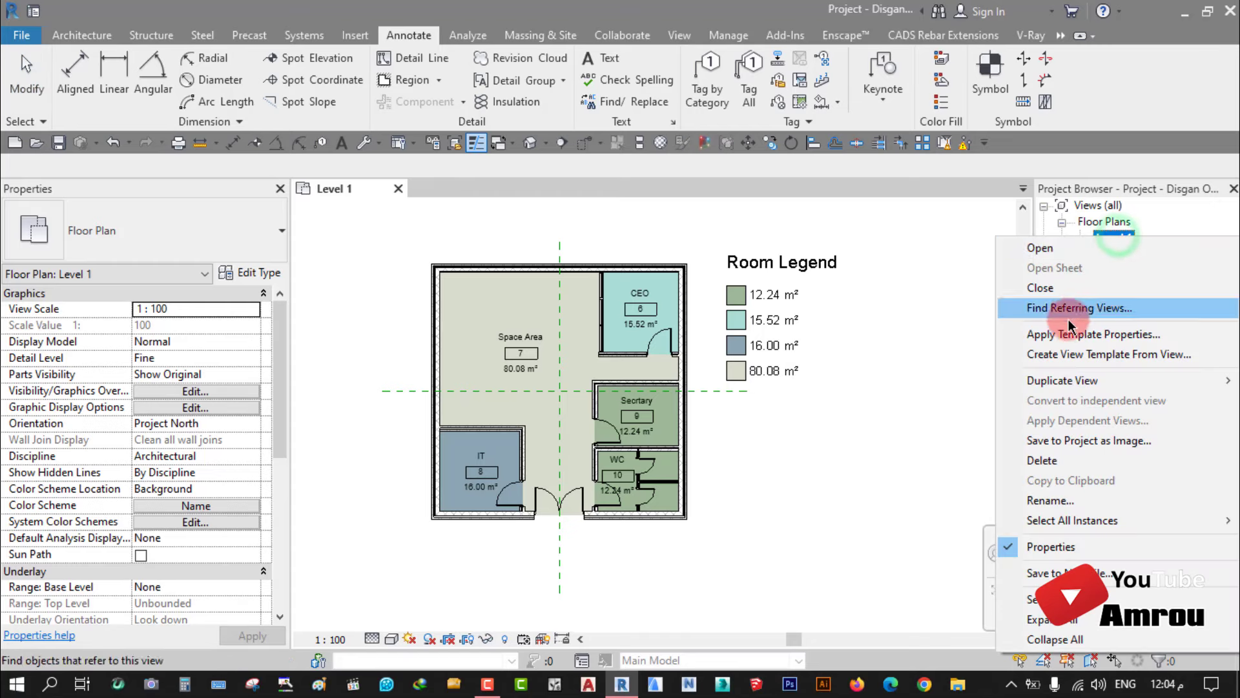
pyautogui.moveTo(1062, 380)
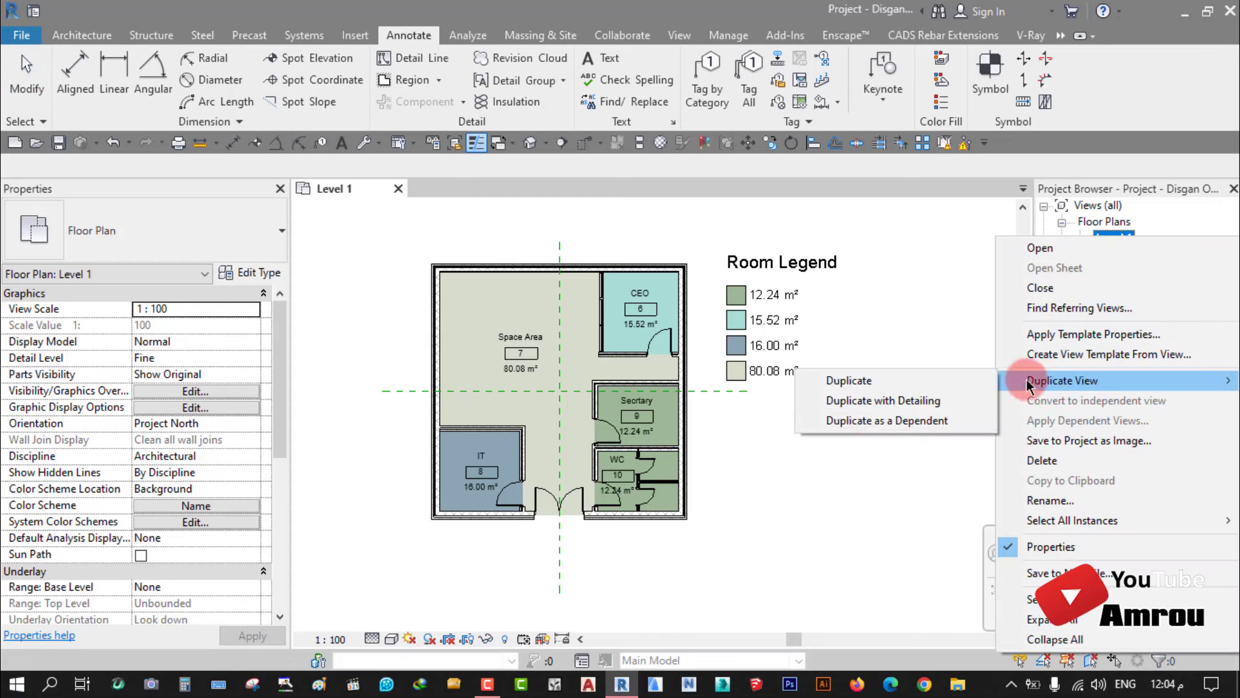
pyautogui.press('Escape')
pyautogui.scroll(-3, 194, 388)
pyautogui.scroll(-3, 194, 387)
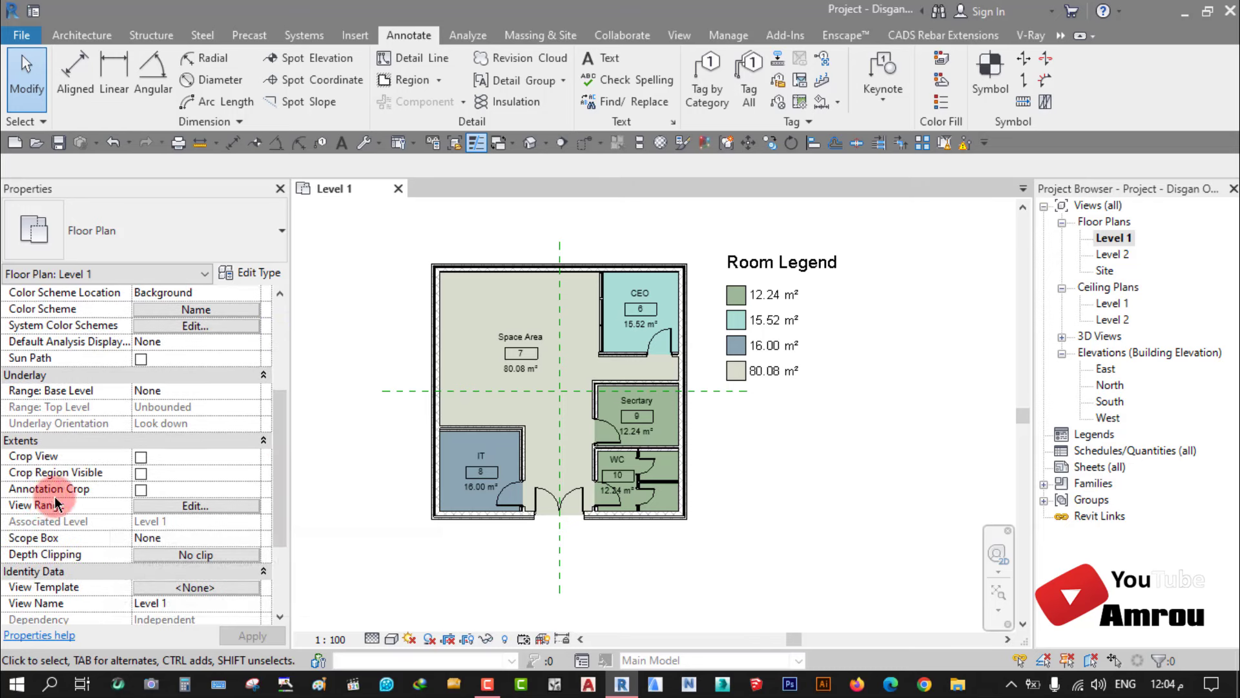
pyautogui.click(141, 457)
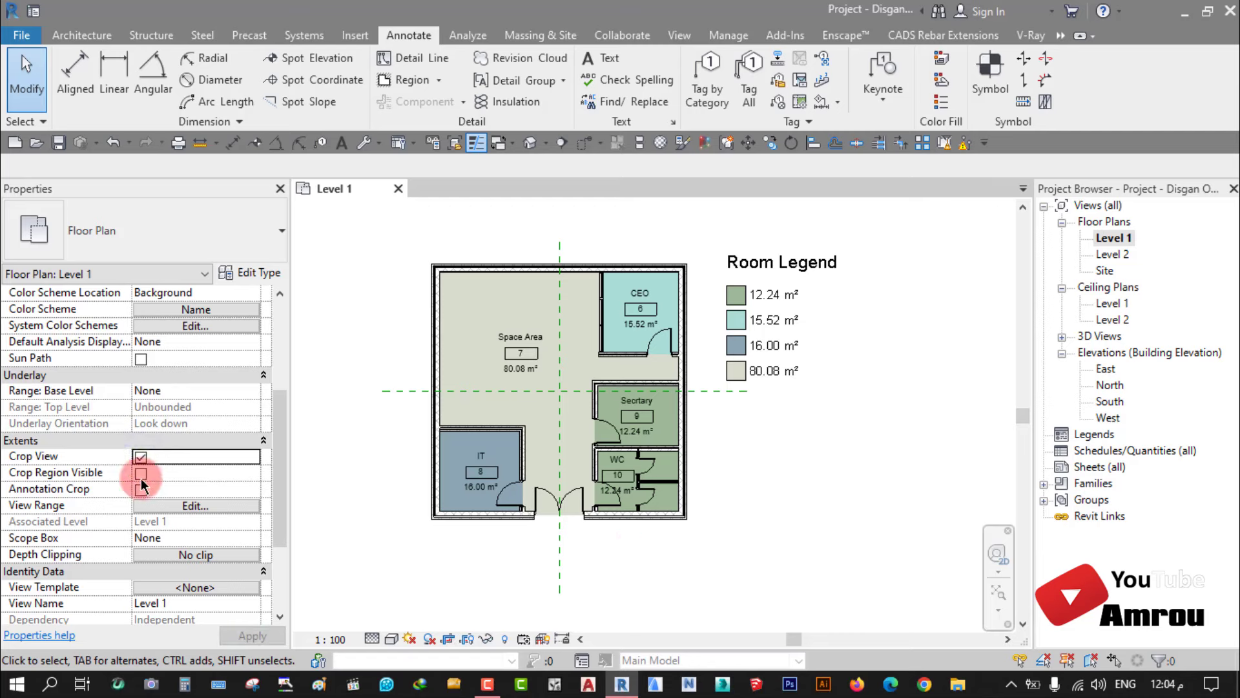
pyautogui.click(140, 474)
pyautogui.scroll(-5, 584, 539)
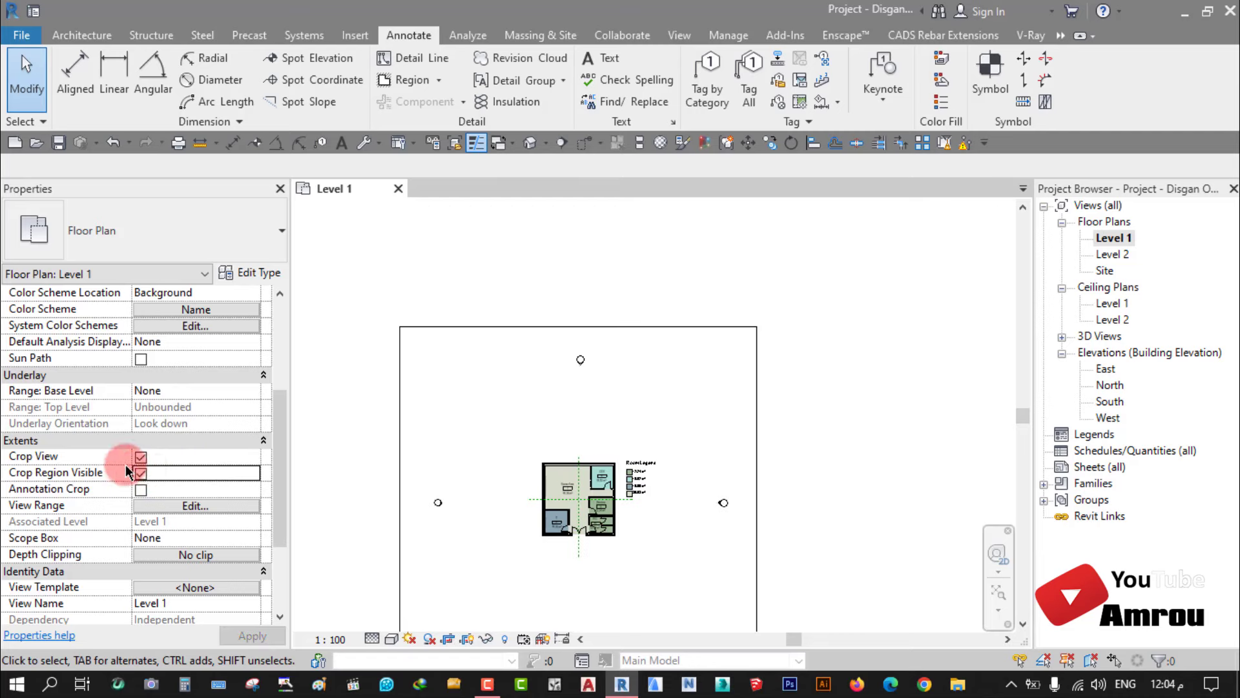
pyautogui.click(140, 474)
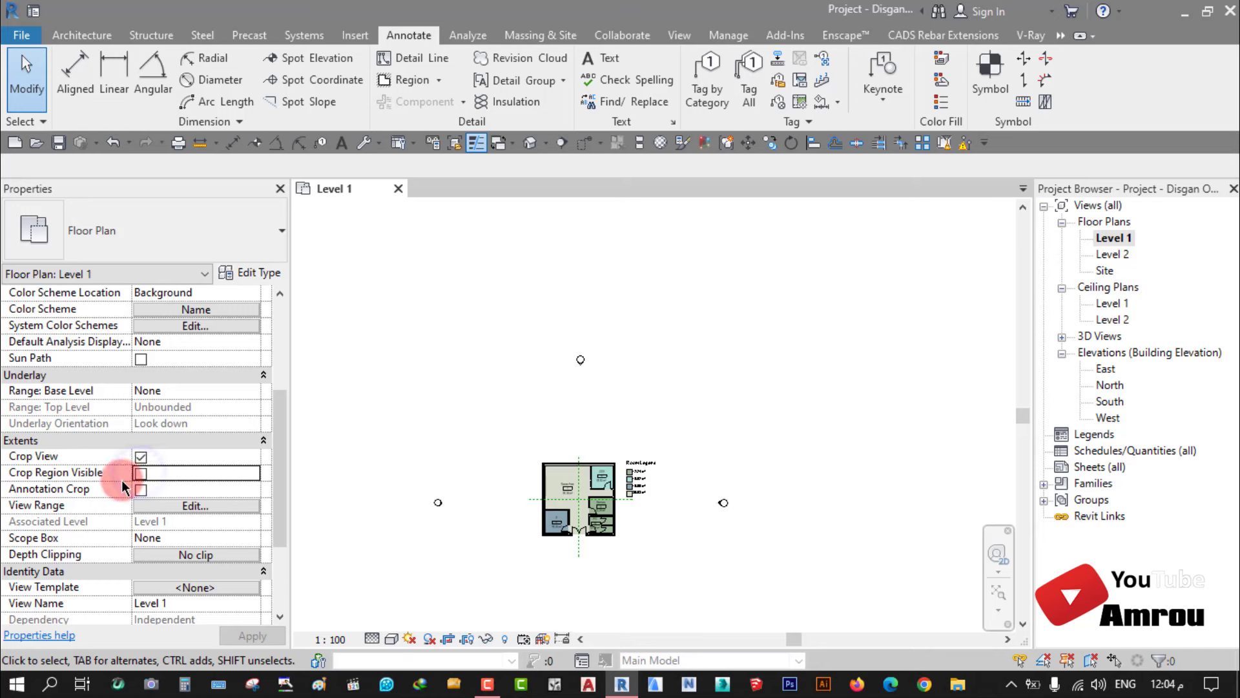
pyautogui.click(140, 474)
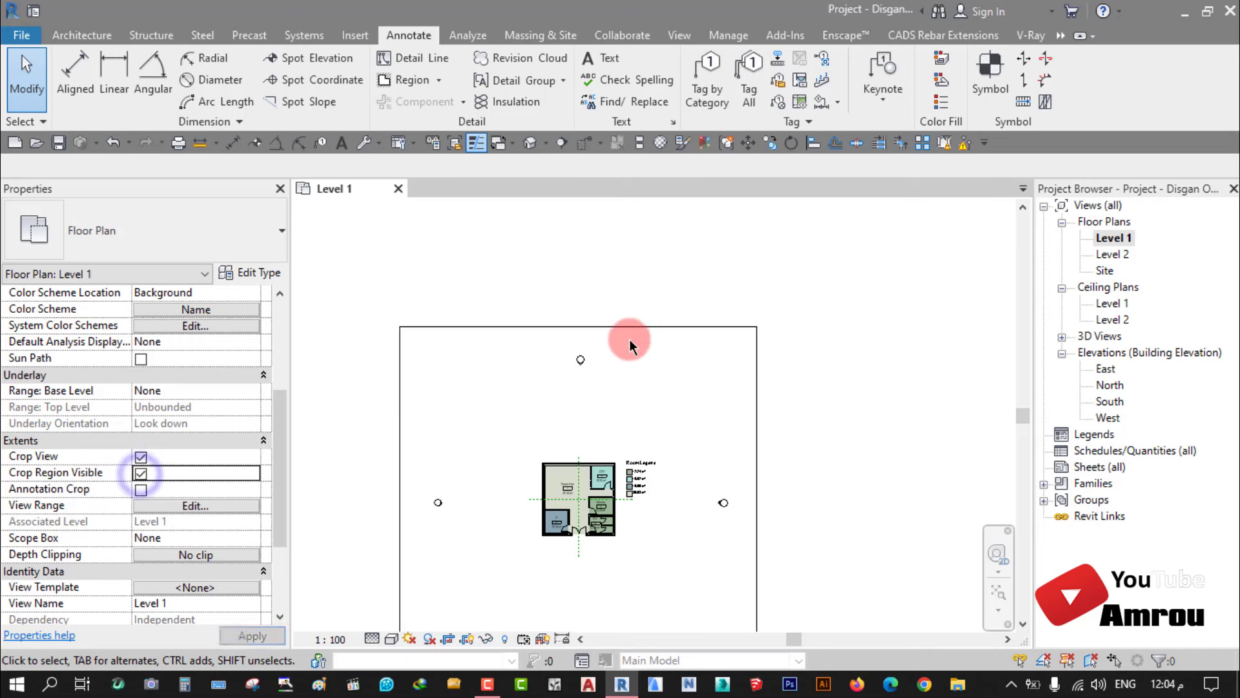
pyautogui.scroll(-2, 637, 381)
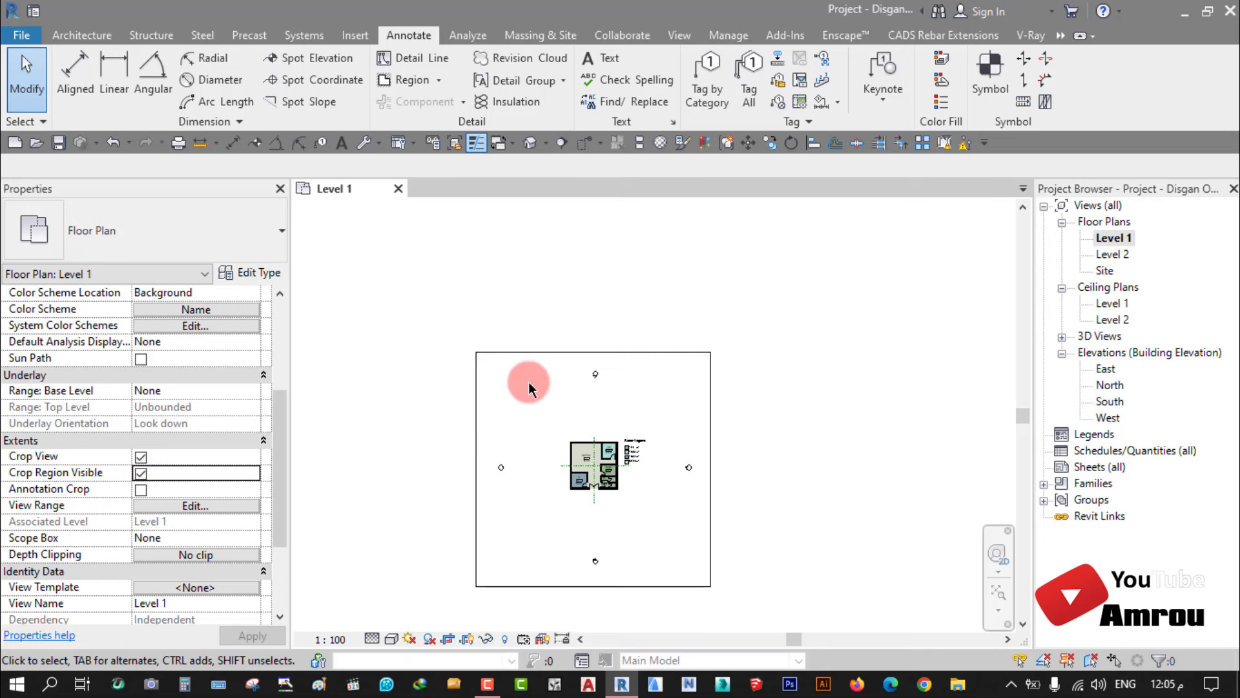
pyautogui.click(532, 350)
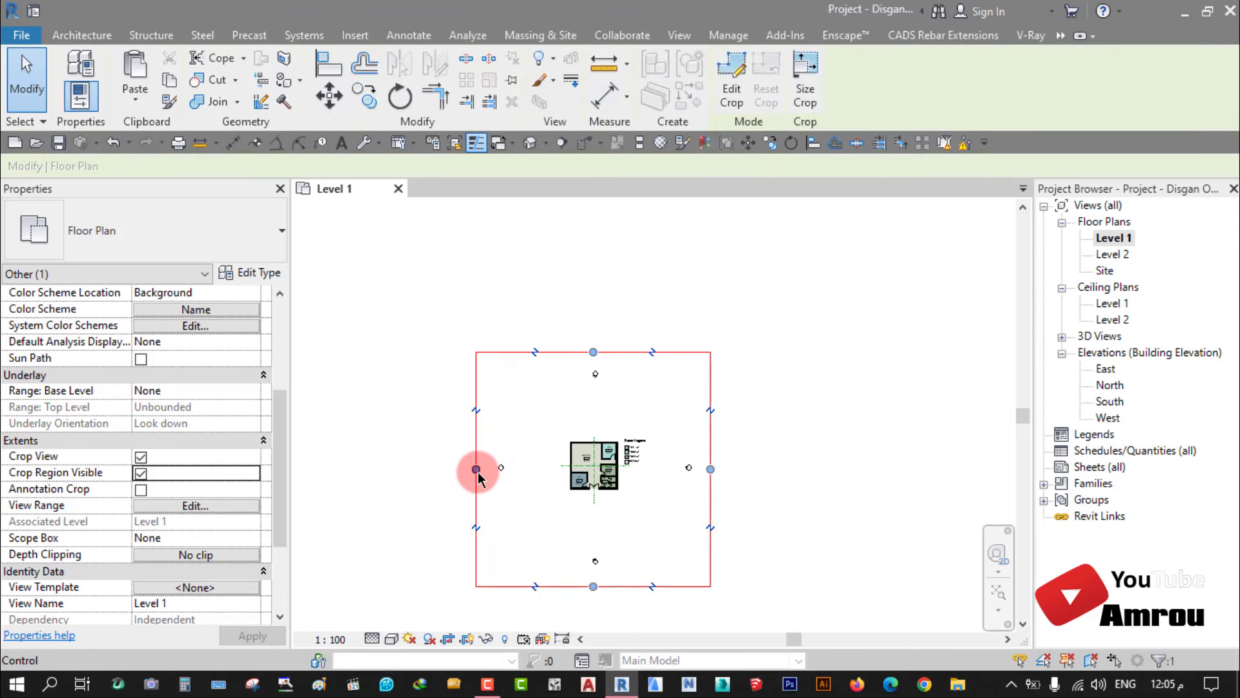
pyautogui.moveTo(476, 469)
pyautogui.mouseDown()
pyautogui.moveTo(597, 507)
pyautogui.moveTo(482, 469)
pyautogui.mouseUp()
pyautogui.moveTo(710, 469); pyautogui.dragTo(595, 468)
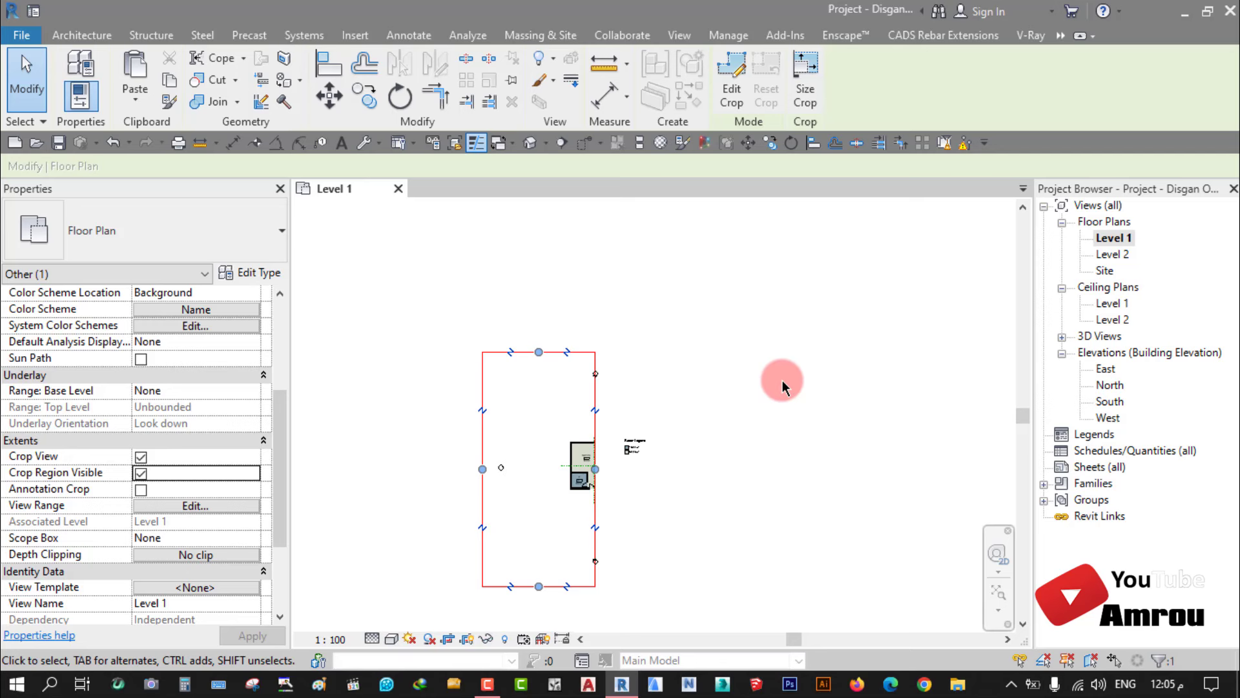
pyautogui.click(140, 474)
pyautogui.click(141, 457)
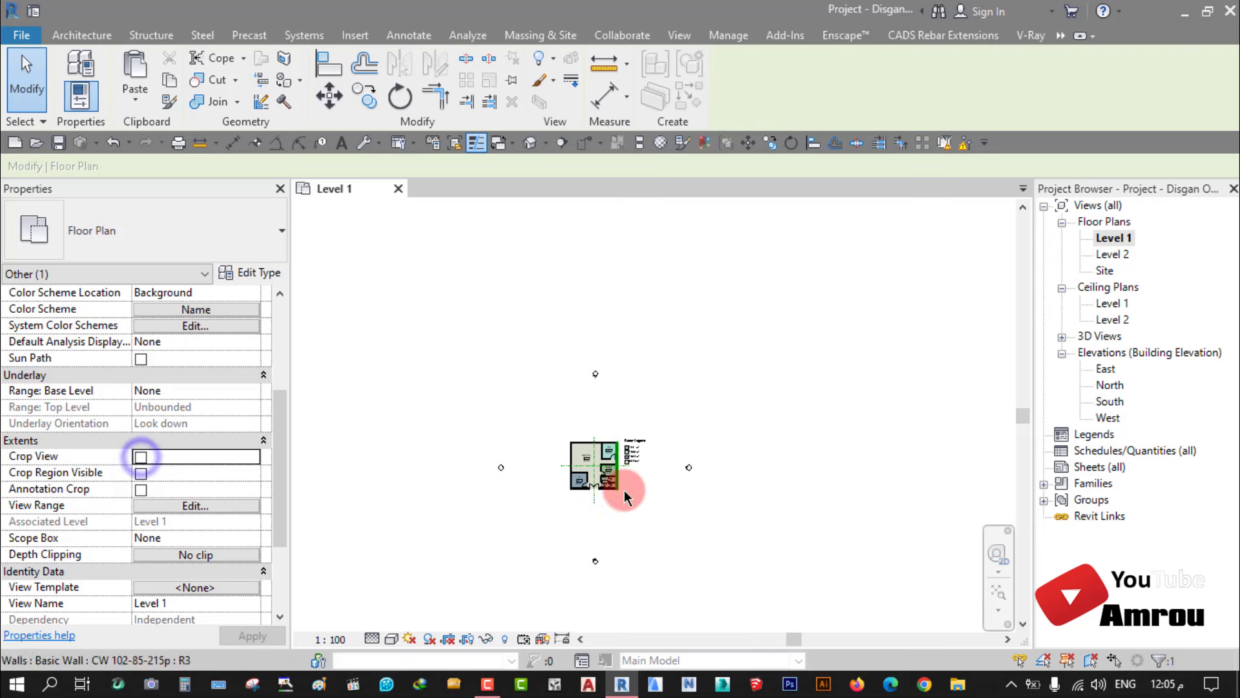
pyautogui.scroll(2, 591, 498)
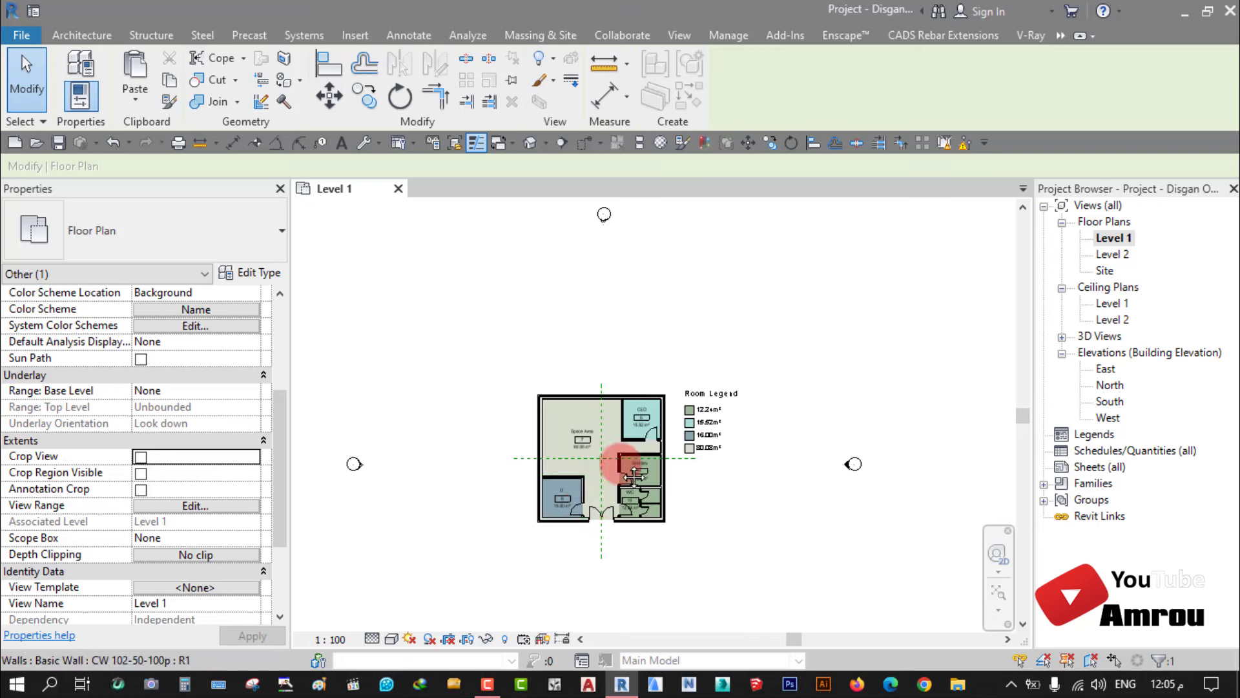
pyautogui.scroll(2, 664, 419)
pyautogui.scroll(1, 664, 418)
pyautogui.scroll(1, 656, 382)
pyautogui.scroll(1, 657, 380)
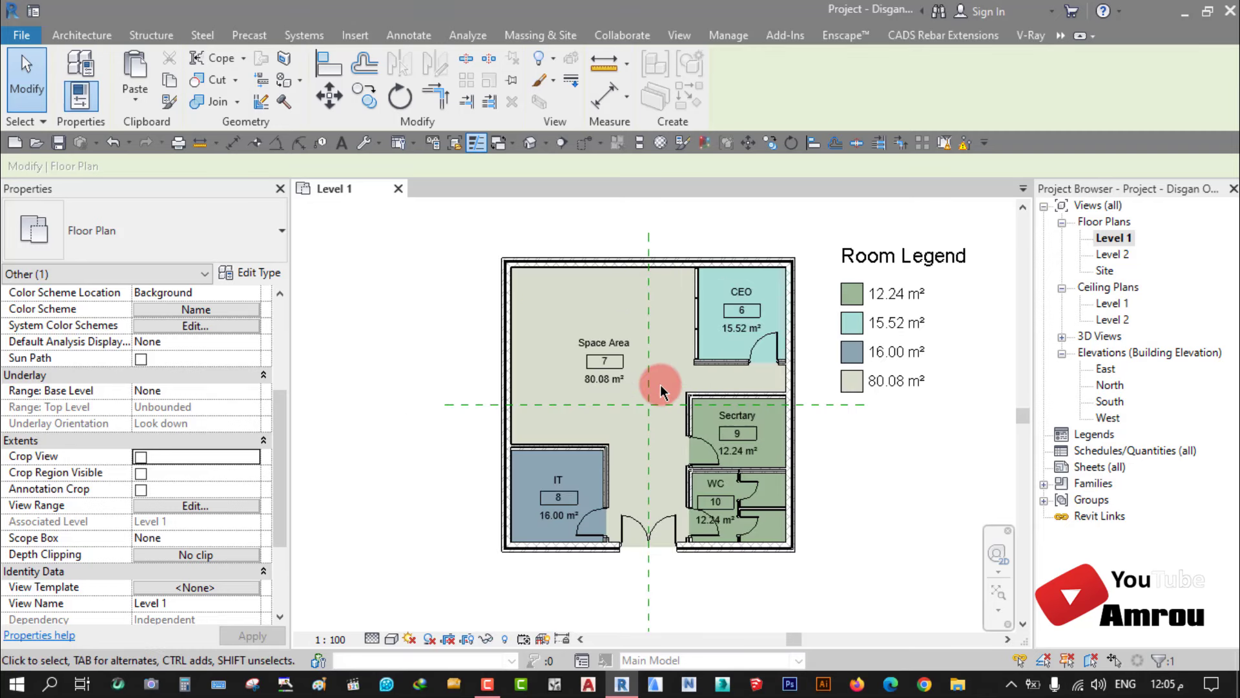
pyautogui.moveTo(656, 380)
pyautogui.mouseDown(button='middle')
pyautogui.moveTo(673, 391)
pyautogui.moveTo(656, 381)
pyautogui.mouseUp(button='middle')
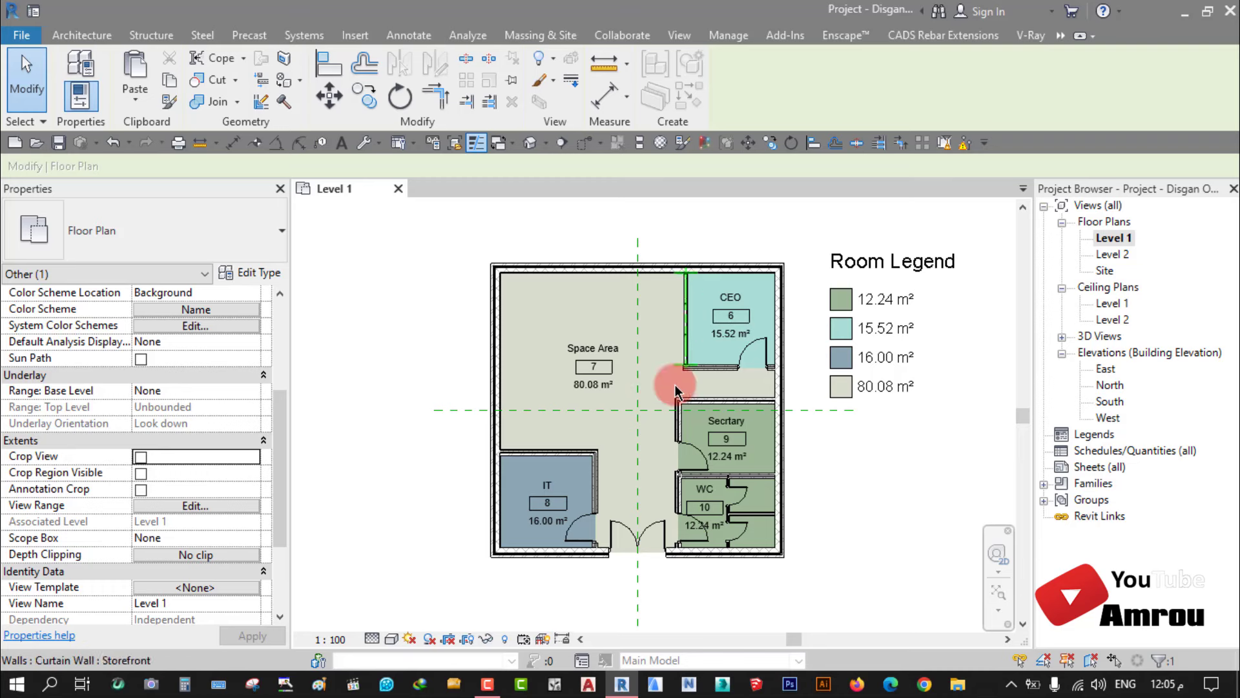
# Step: Create dependent view Level 1 - Dependent 1 with crop view, crop region and annotation crop off
pyautogui.rightClick(1116, 239)
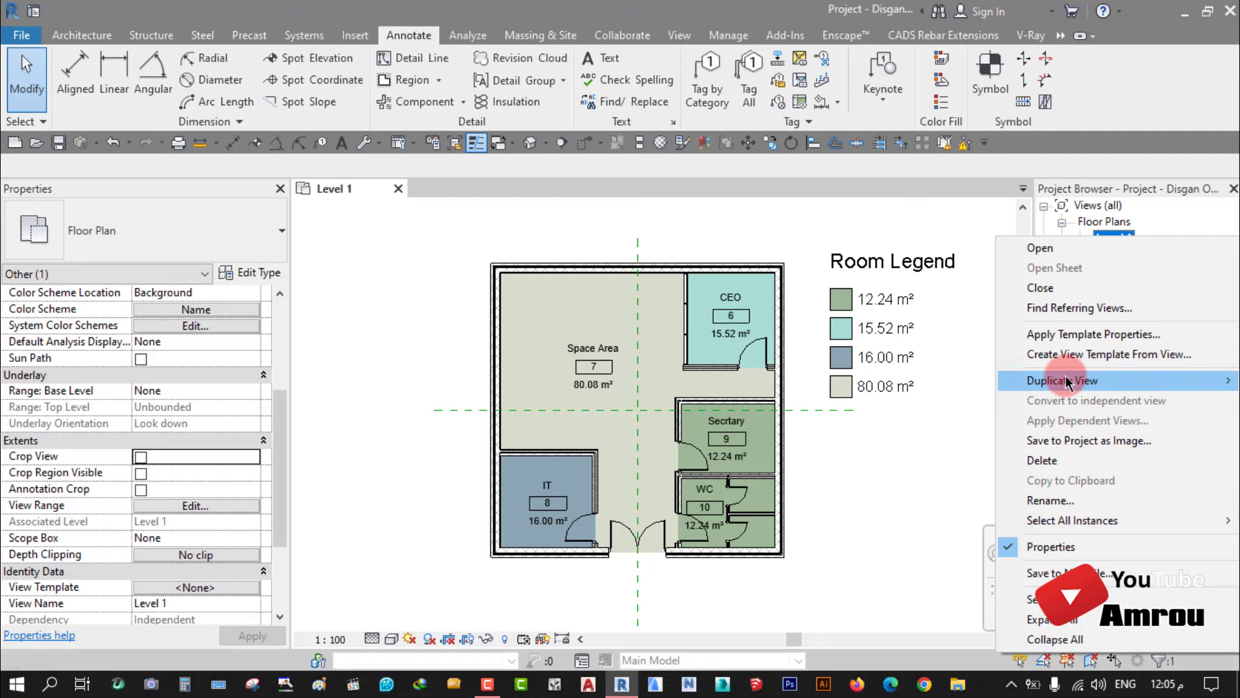
pyautogui.moveTo(1062, 380)
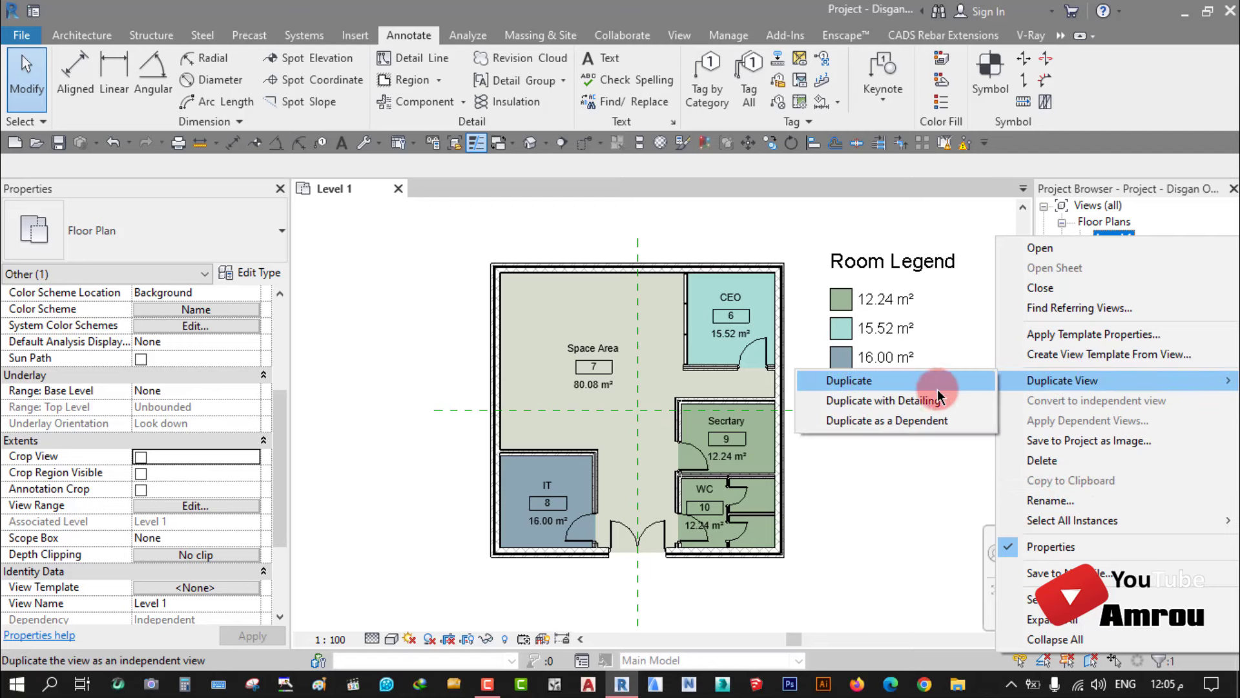
pyautogui.click(920, 420)
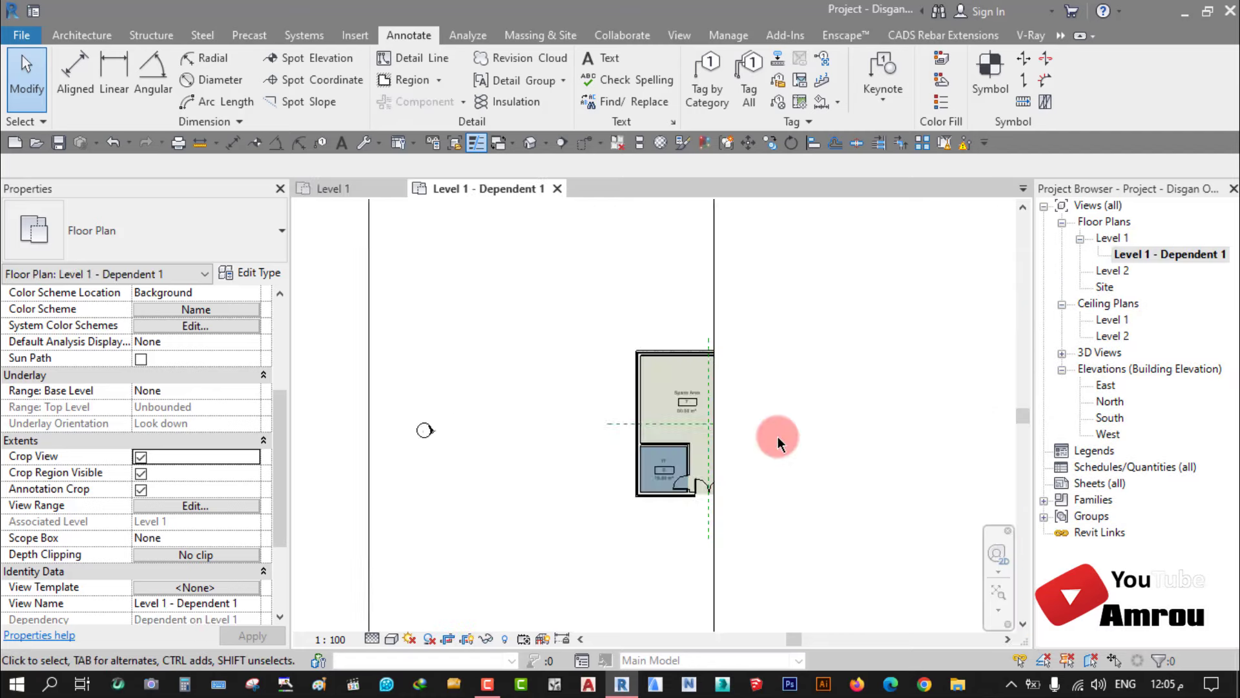
pyautogui.click(136, 456)
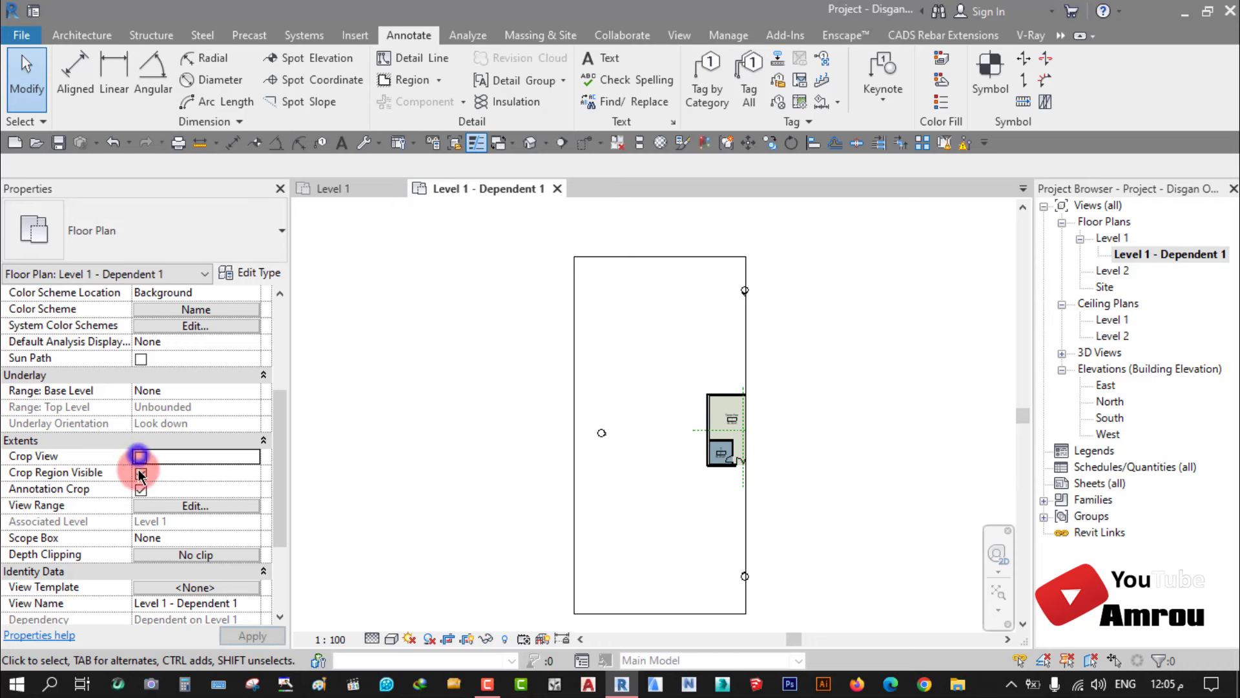
pyautogui.click(141, 473)
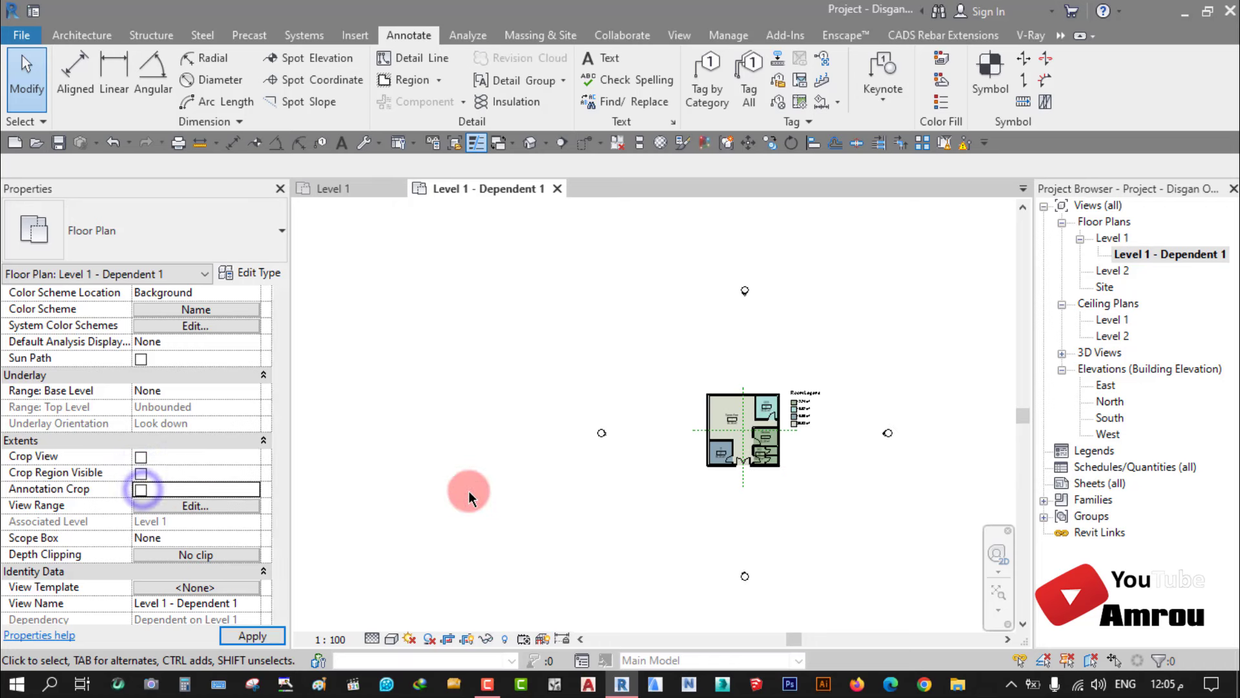
pyautogui.click(1116, 239)
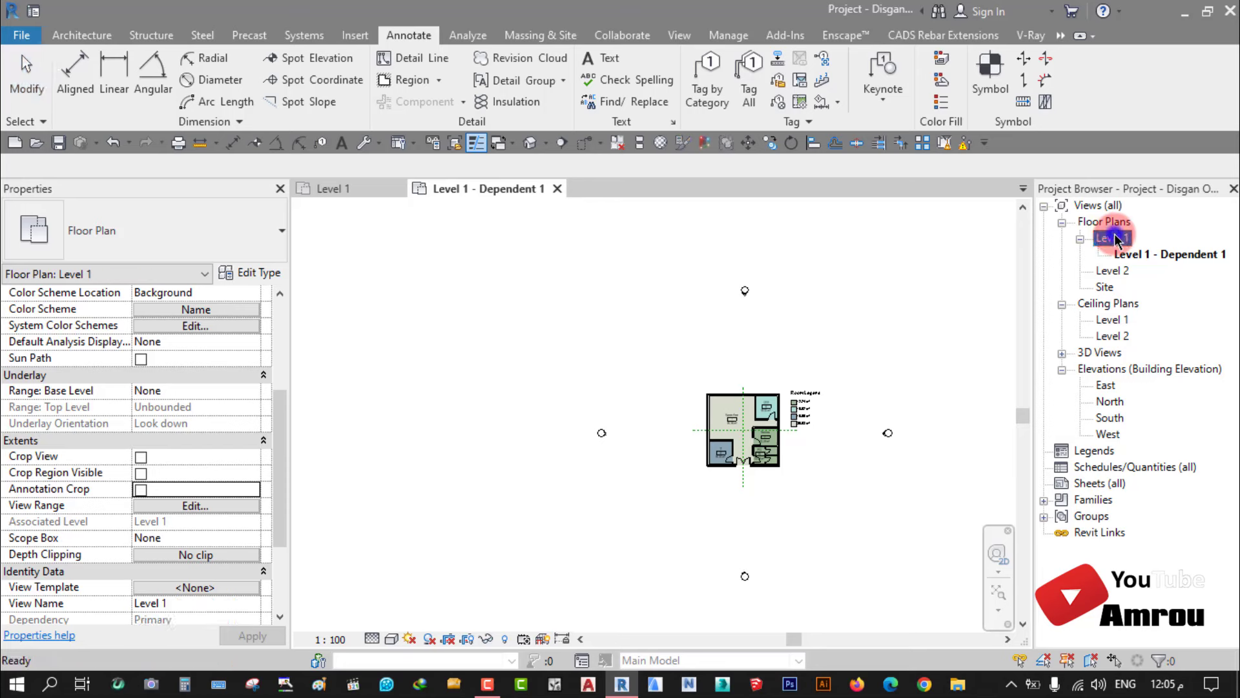
# Step: Create Level 1 - Dependent 2 with annotation crop, crop region and crop view turned off
pyautogui.rightClick(1116, 239)
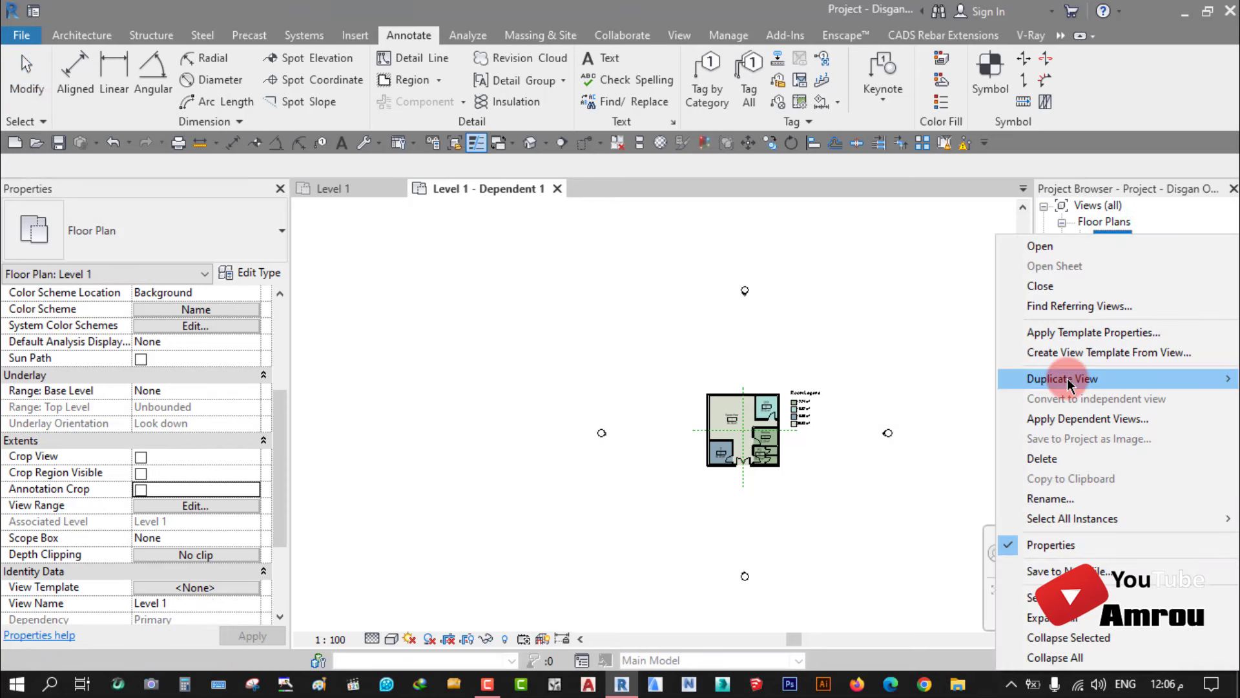
pyautogui.moveTo(1061, 379)
pyautogui.click(894, 421)
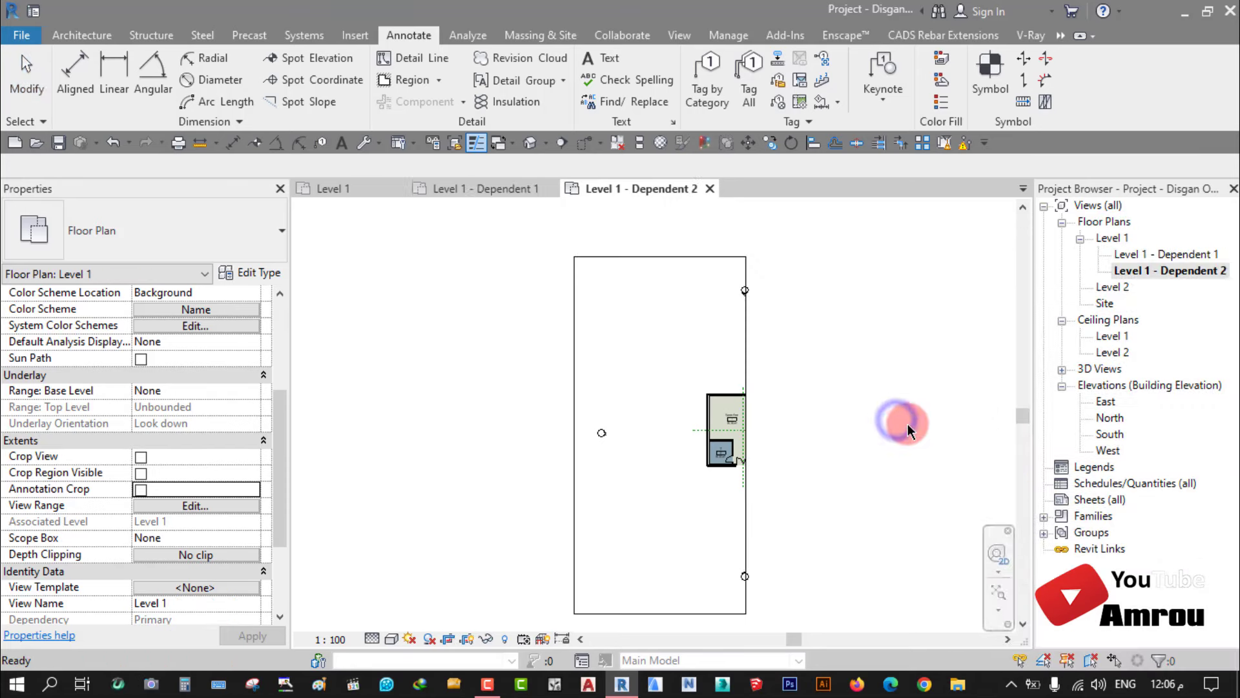
pyautogui.click(141, 490)
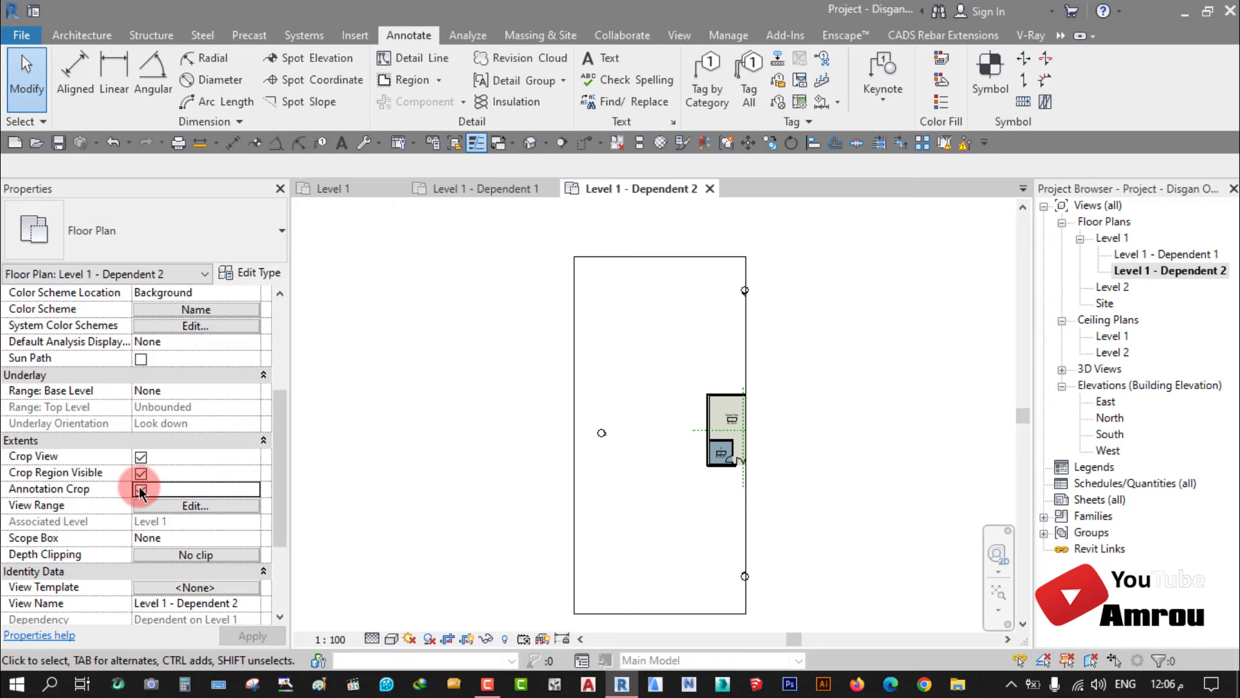
pyautogui.click(141, 489)
pyautogui.click(141, 457)
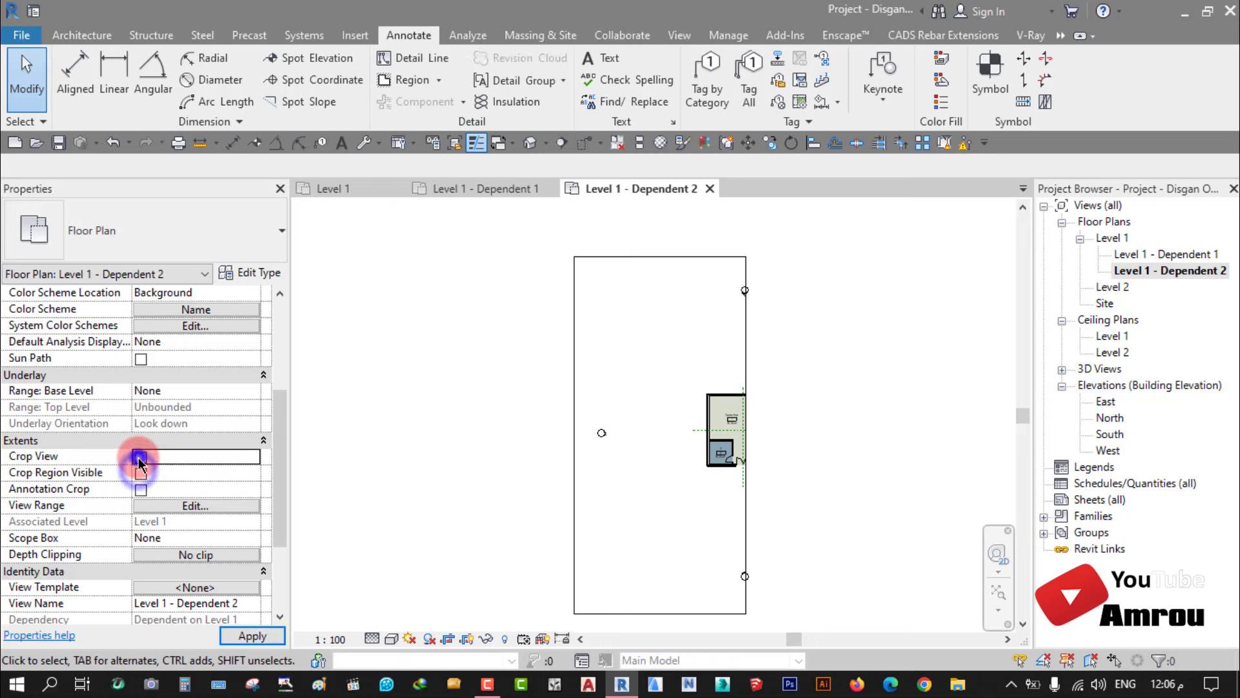
pyautogui.click(625, 455)
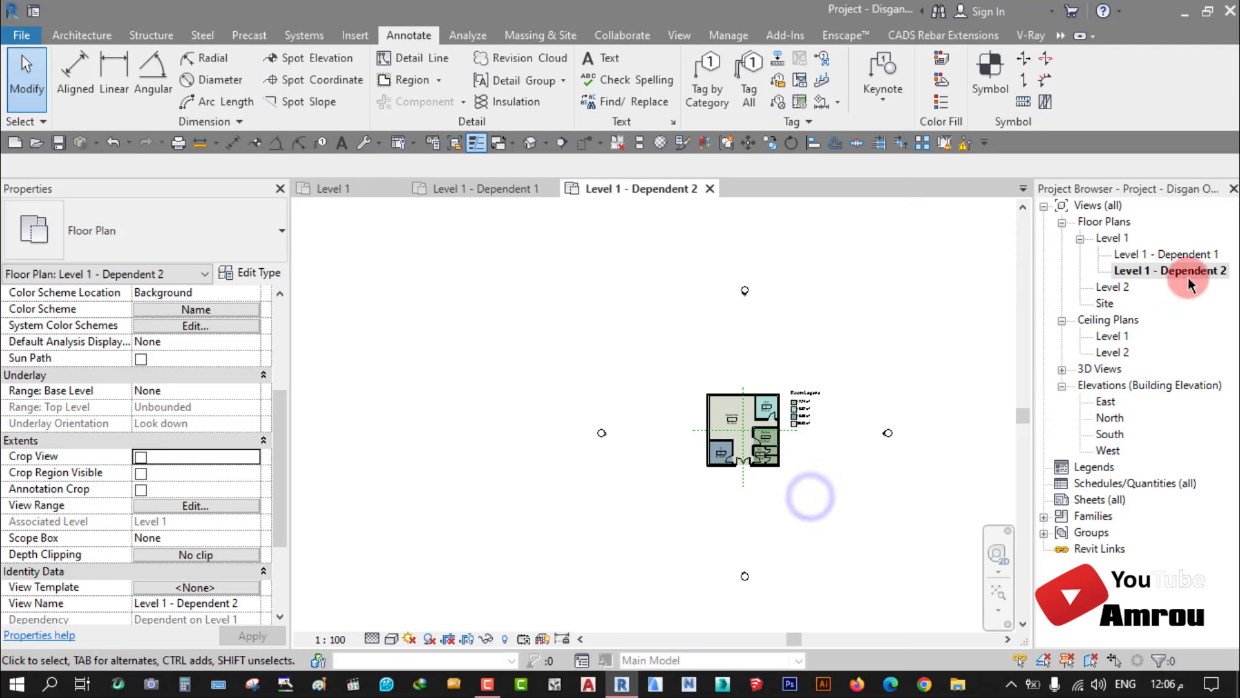
# Step: Reopen Level 1 - Dependent 2 and pan the uncropped floor plan toward the view centre
pyautogui.doubleClick(1175, 256)
pyautogui.doubleClick(1174, 270)
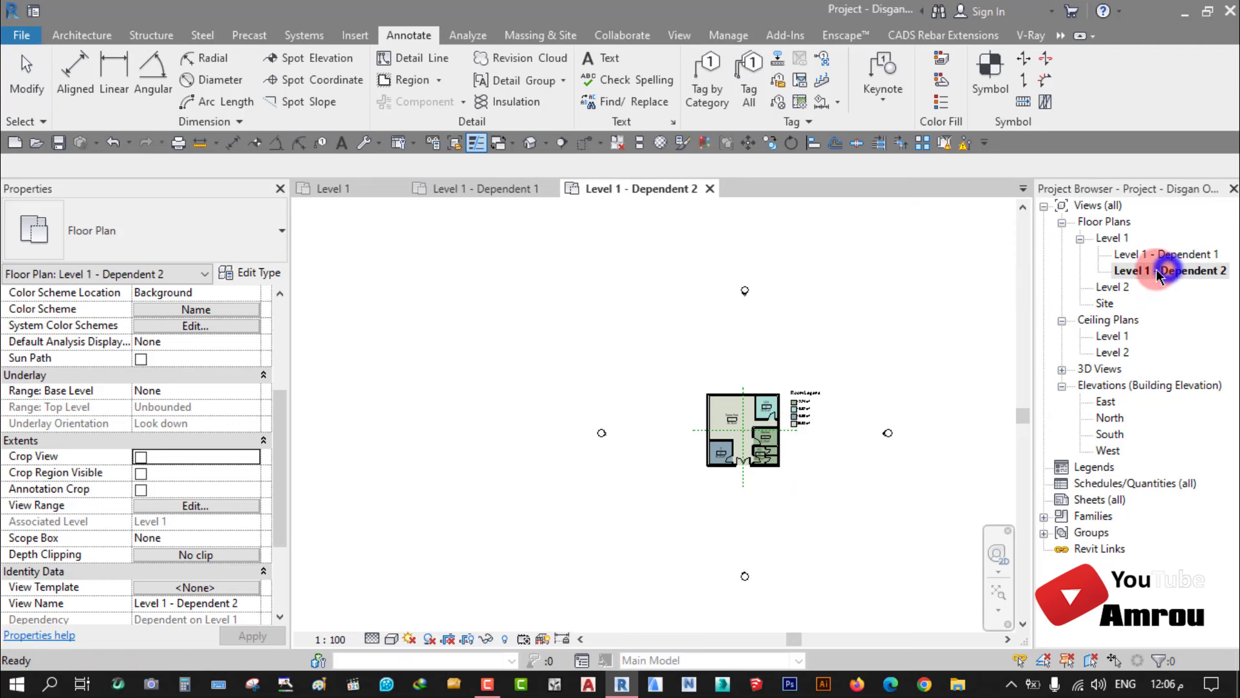
pyautogui.click(1112, 239)
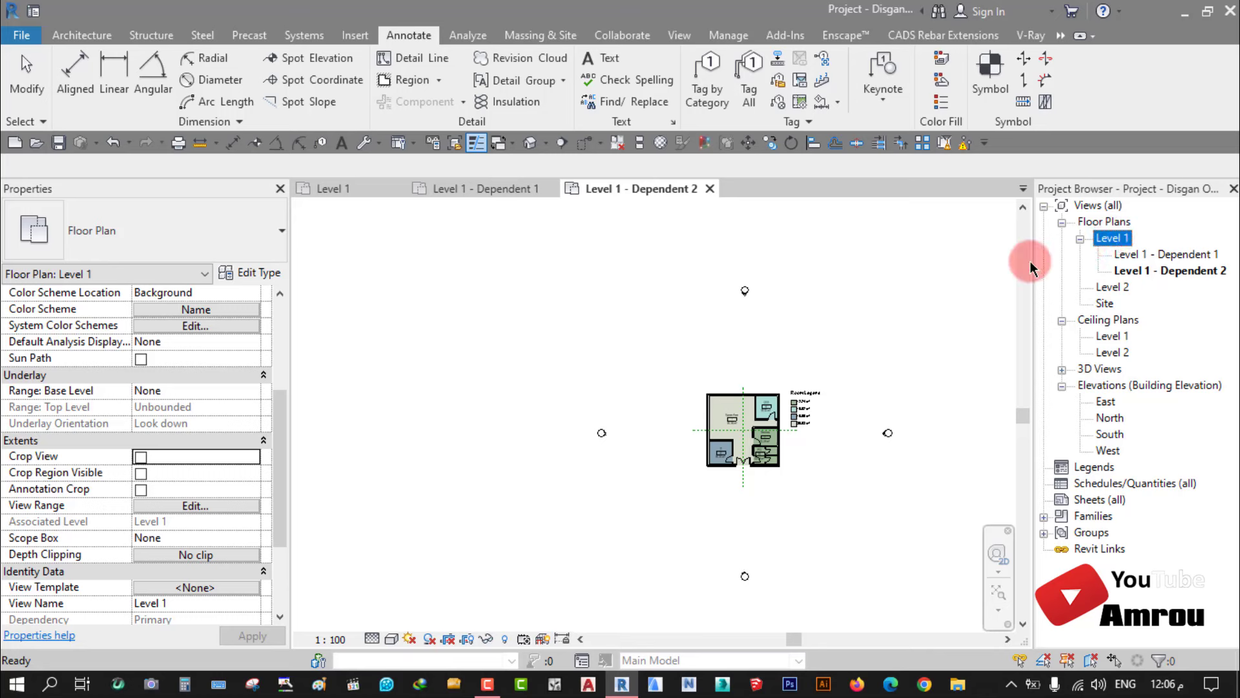
pyautogui.click(802, 484)
pyautogui.scroll(2, 807, 484)
pyautogui.moveTo(747, 442); pyautogui.dragTo(653, 436, button='middle')
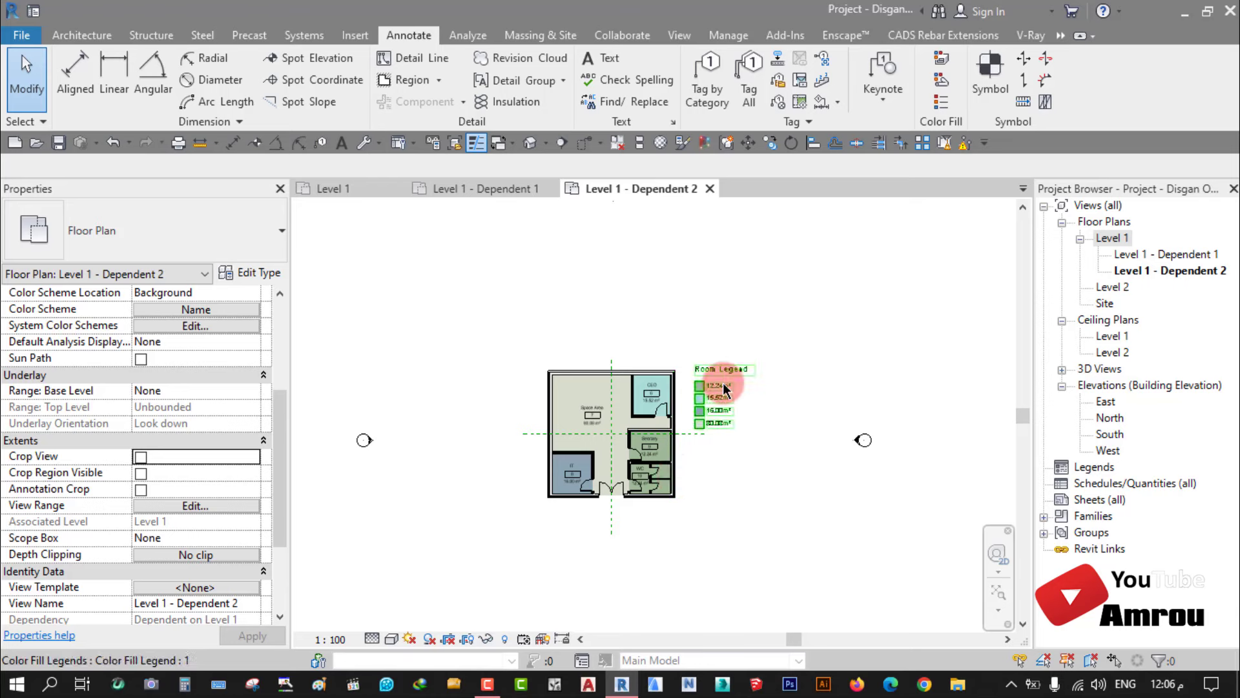
# Step: Open Level 1 - Dependent 1, then the parent Level 1 plan, and deselect the Room Legend
pyautogui.click(1188, 257)
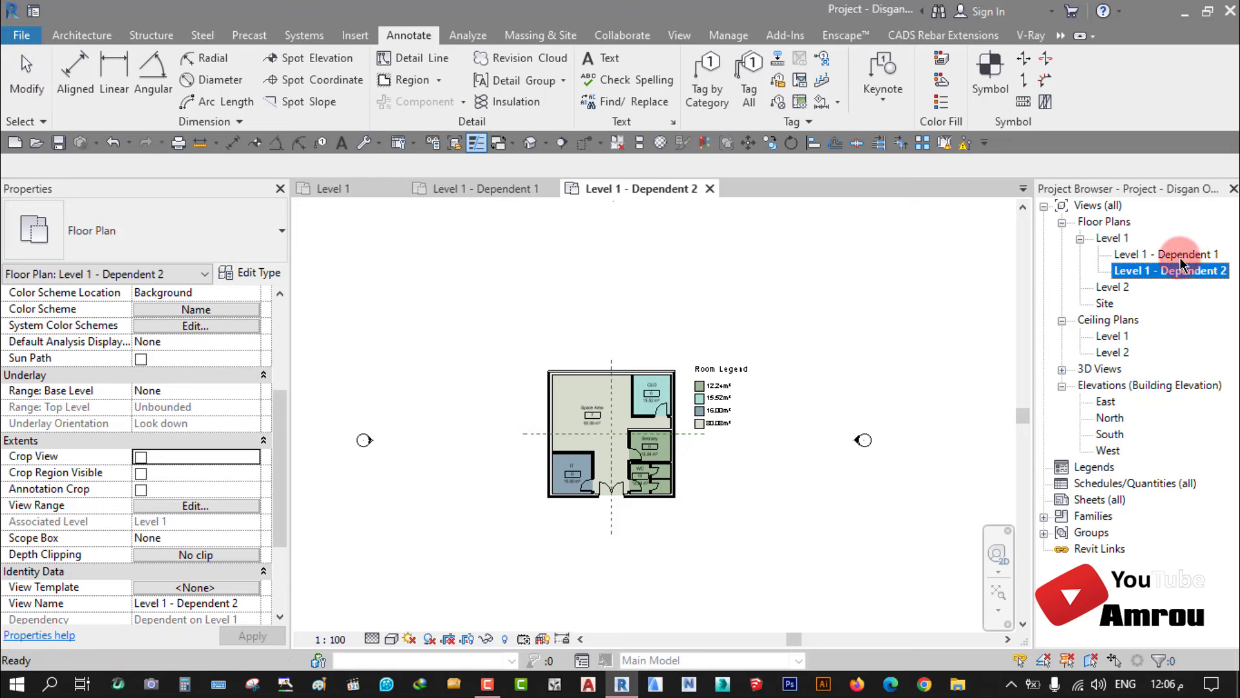
pyautogui.doubleClick(1185, 254)
pyautogui.scroll(2, 789, 450)
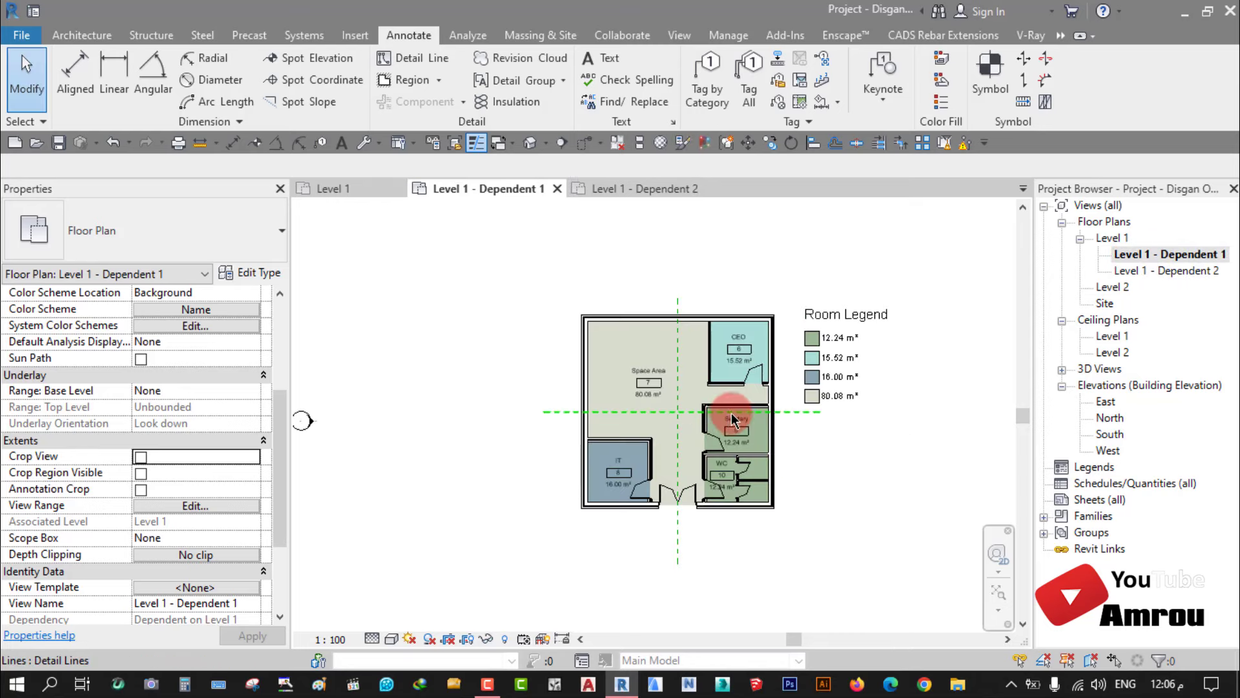
pyautogui.scroll(3, 801, 413)
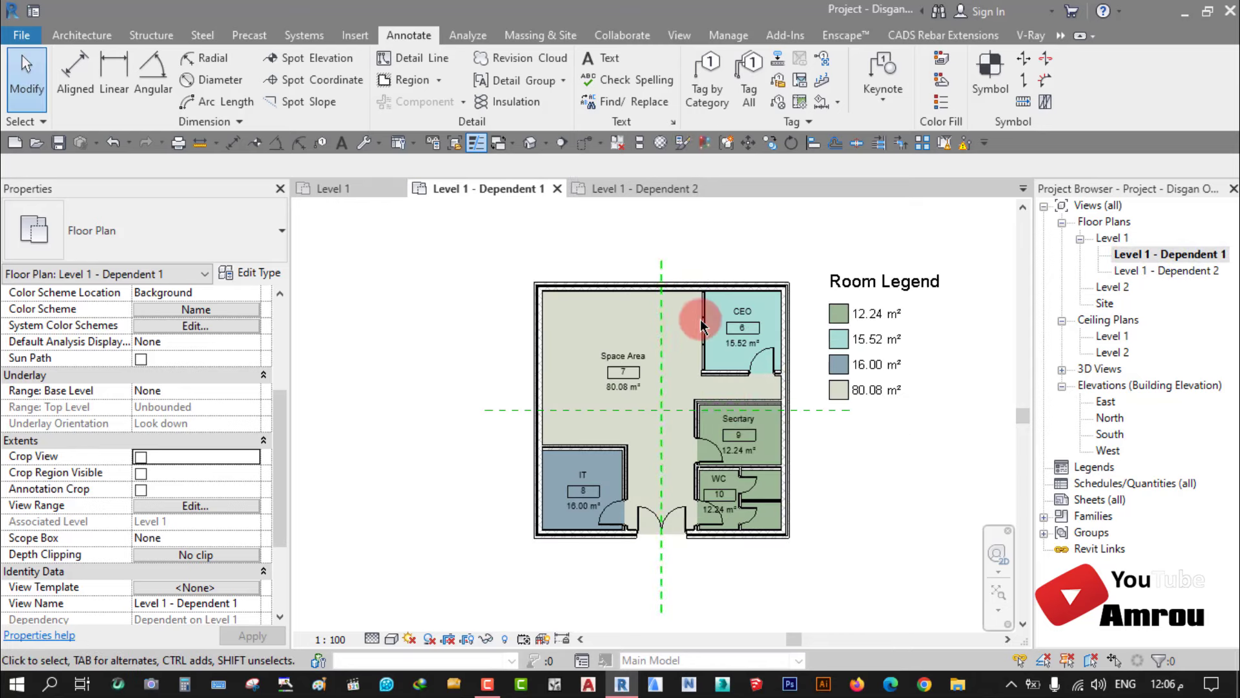
pyautogui.scroll(-2, 693, 426)
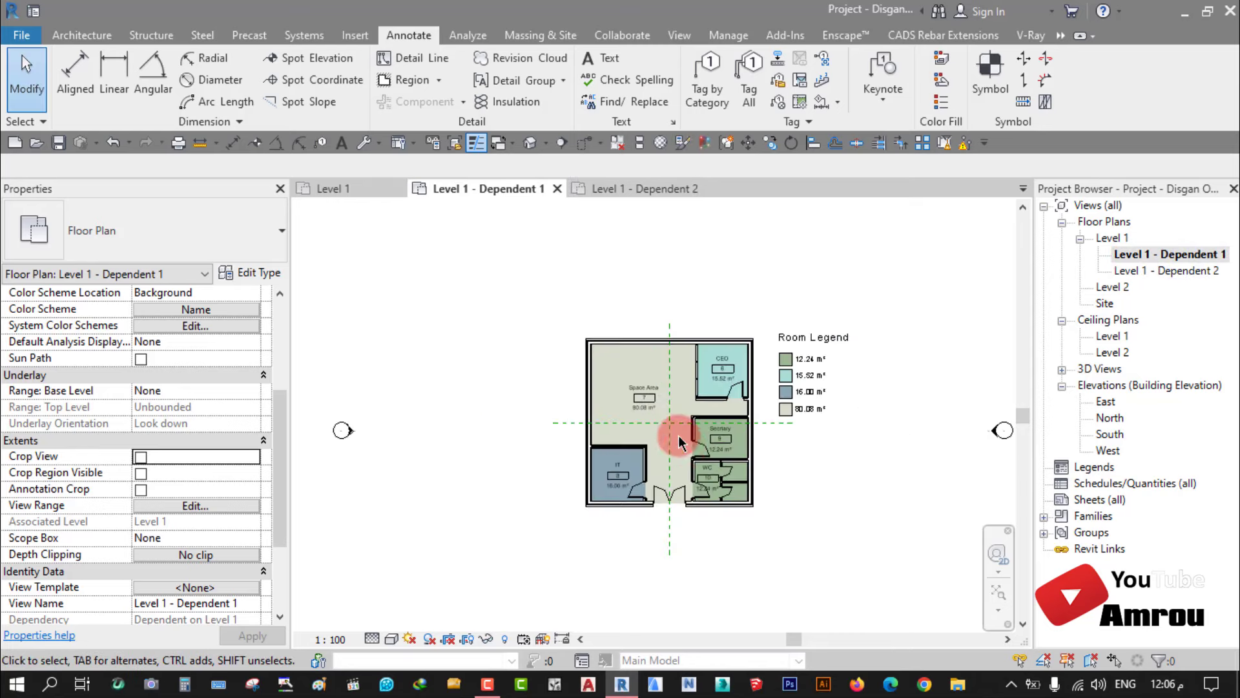
pyautogui.doubleClick(1112, 237)
pyautogui.click(811, 399)
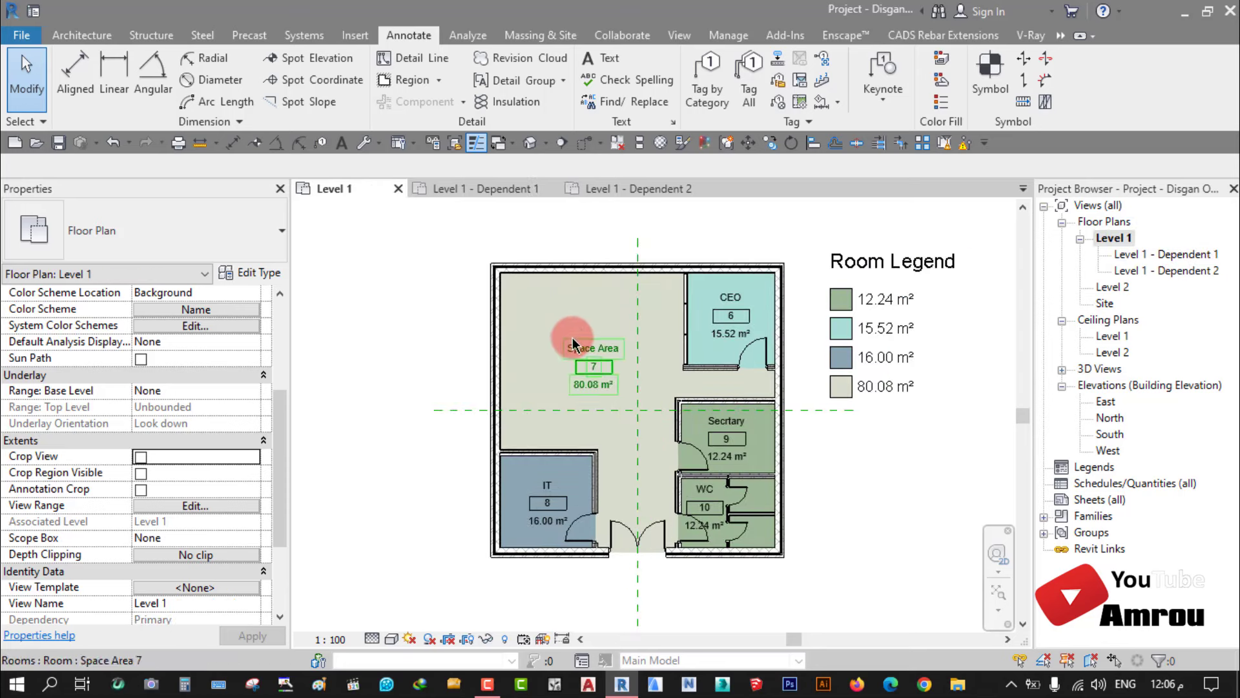
# Step: Start a hidden-style detail line with its start point above the floor plan
pyautogui.scroll(-2, 511, 383)
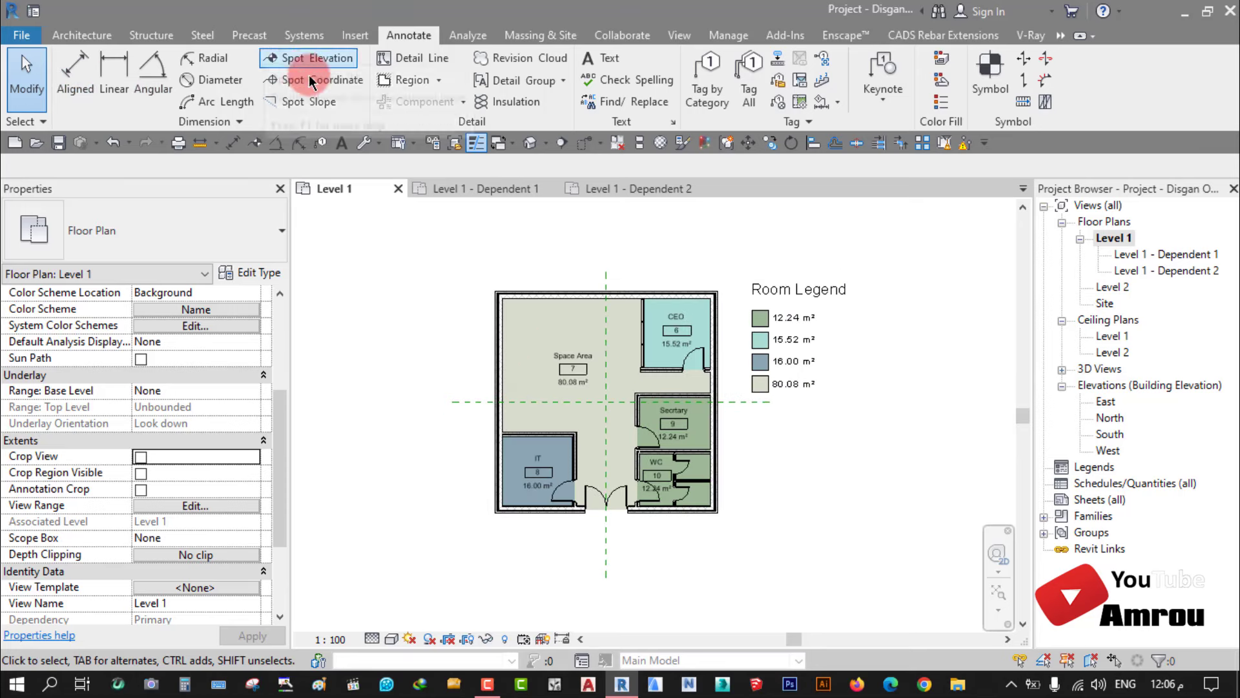
pyautogui.click(421, 57)
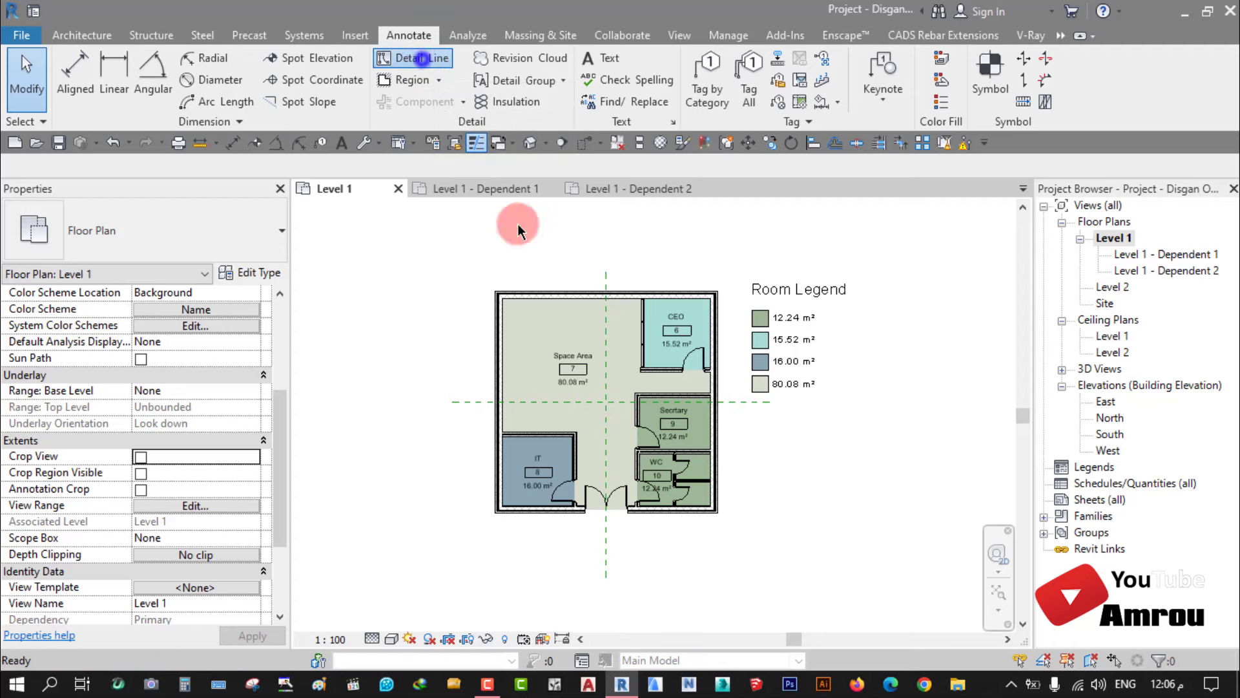
pyautogui.click(577, 266)
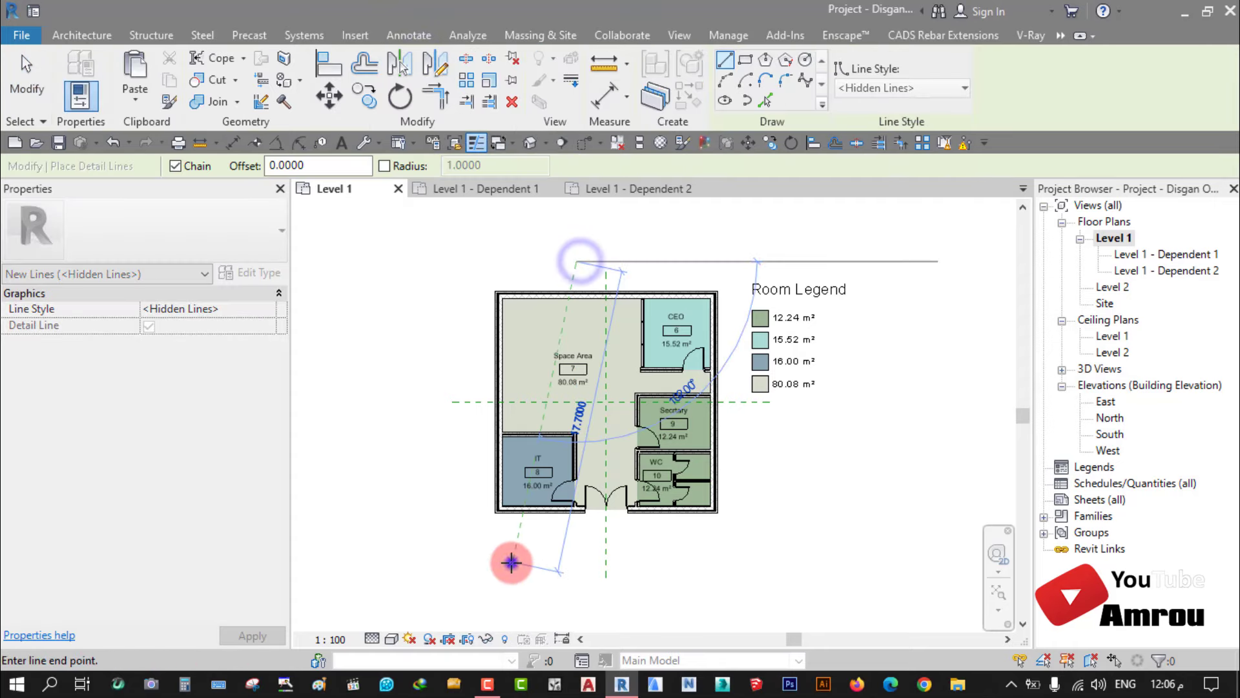
# Step: Draw chained dashed detail lines across the plan and check them in both Level 1 dependent views
pyautogui.click(511, 561)
pyautogui.click(654, 272)
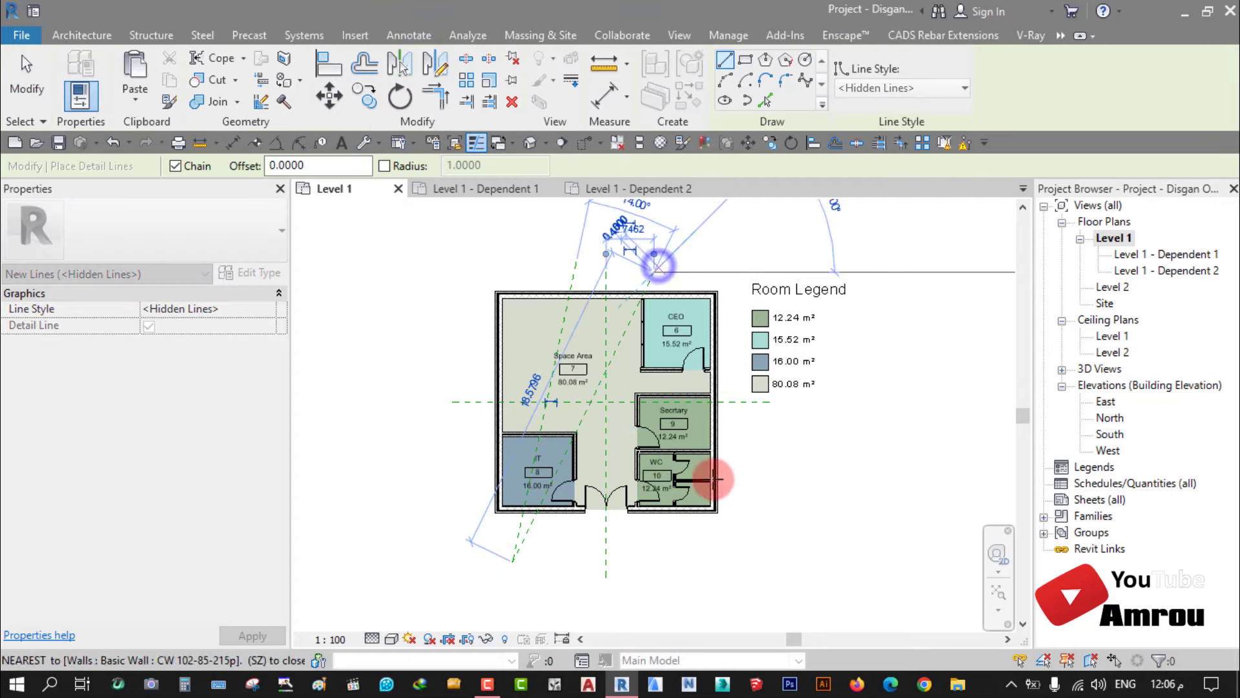
pyautogui.click(700, 567)
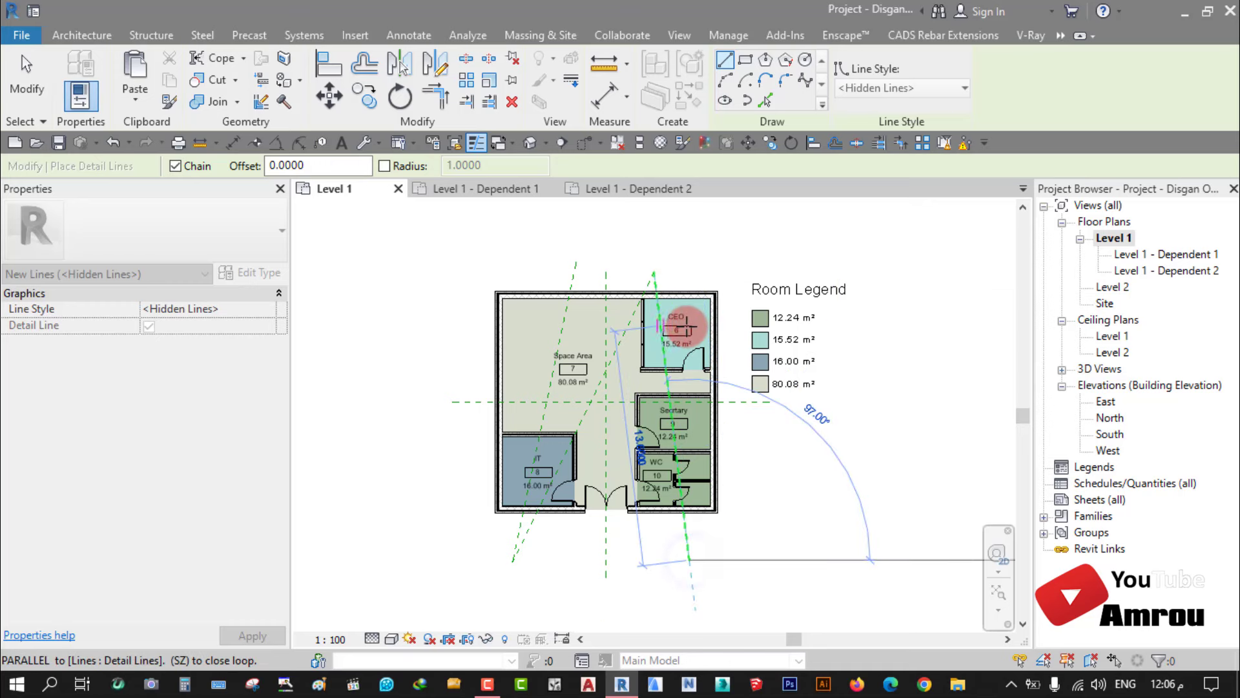
pyautogui.doubleClick(1156, 254)
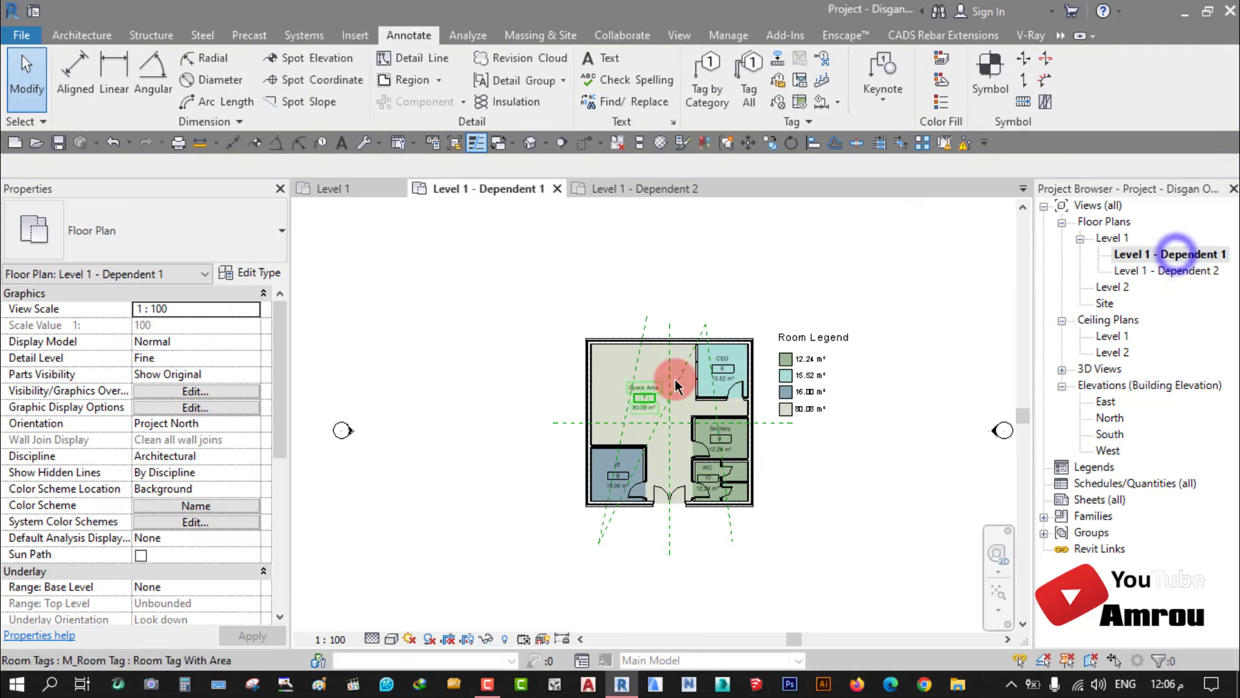
pyautogui.doubleClick(1162, 270)
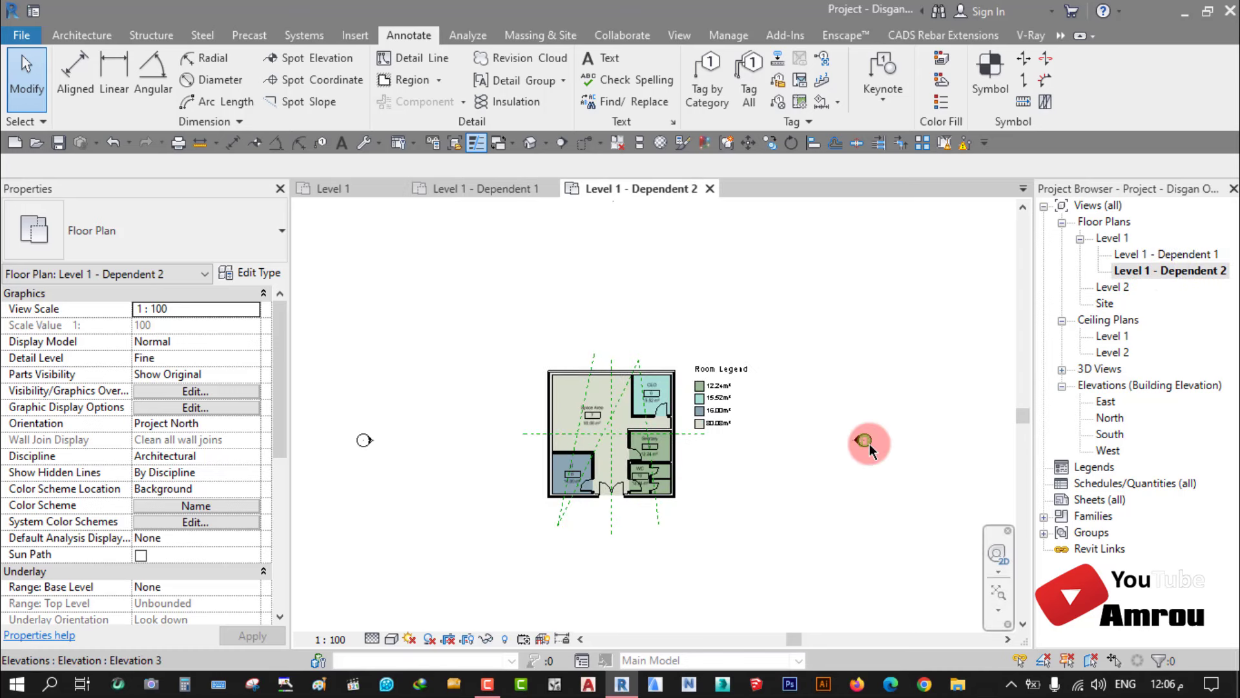
# Step: Bring up and dismiss Level 1's duplication options without duplicating, then make a few further clicks
pyautogui.rightClick(1112, 238)
pyautogui.moveTo(1062, 378)
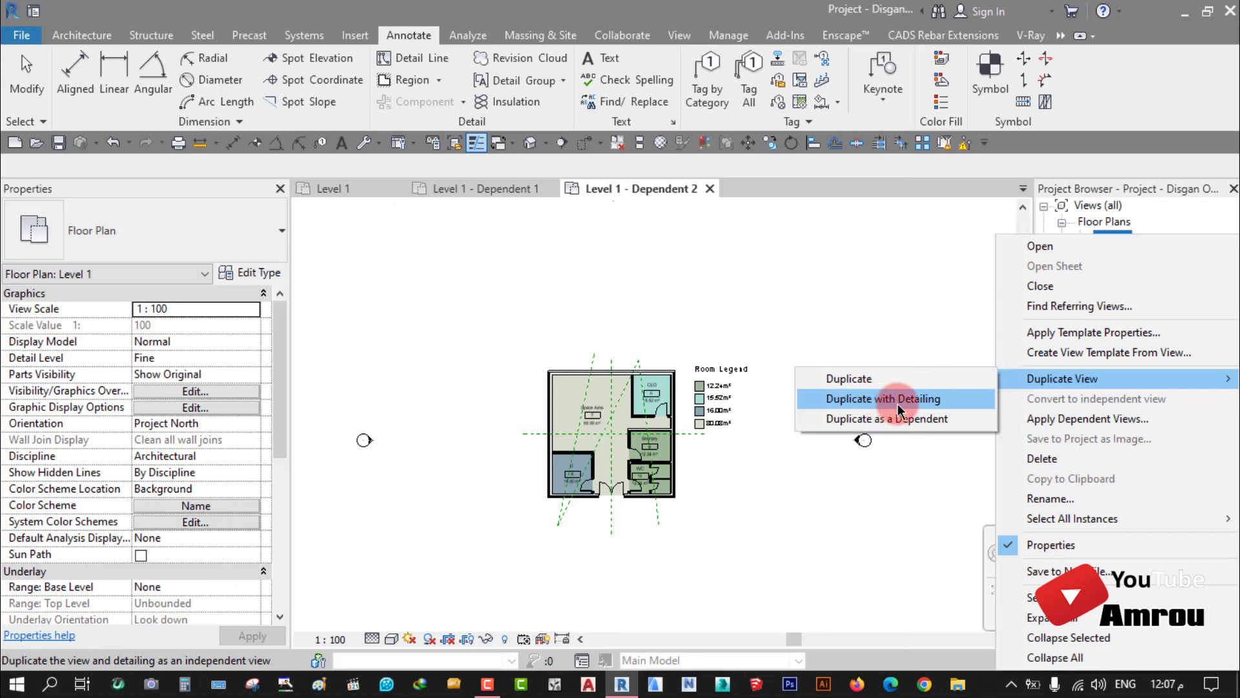
pyautogui.click(825, 311)
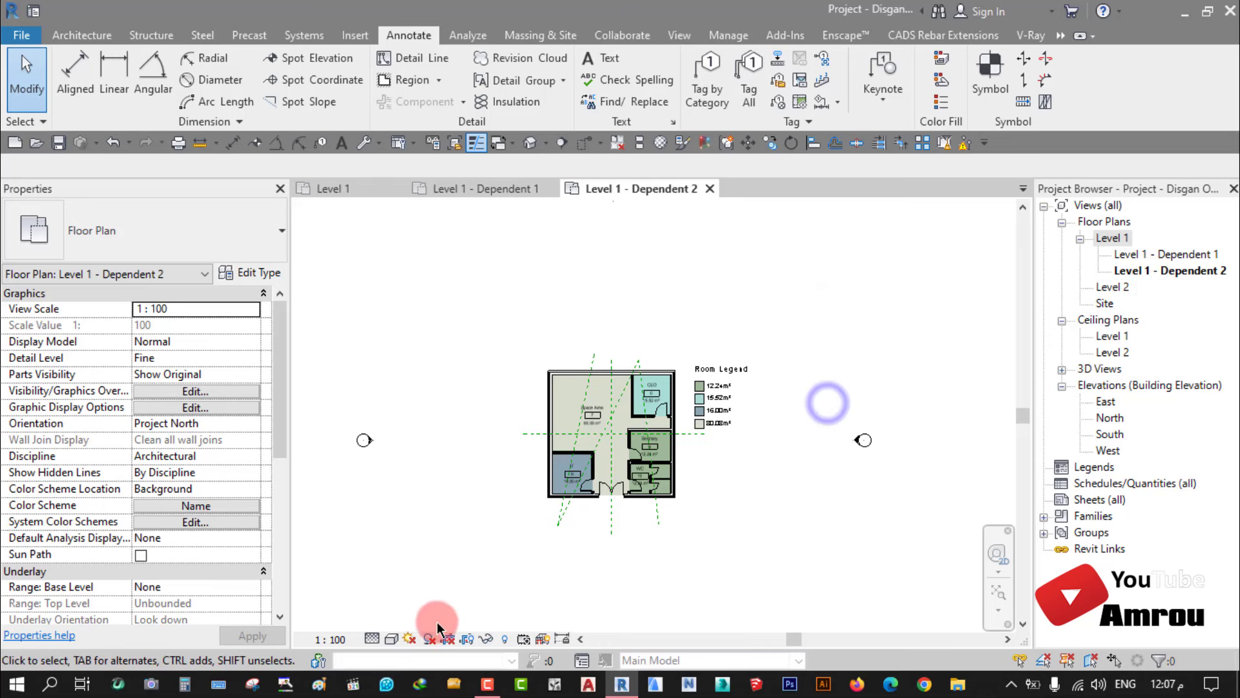
pyautogui.moveTo(278, 387); pyautogui.dragTo(277, 446)
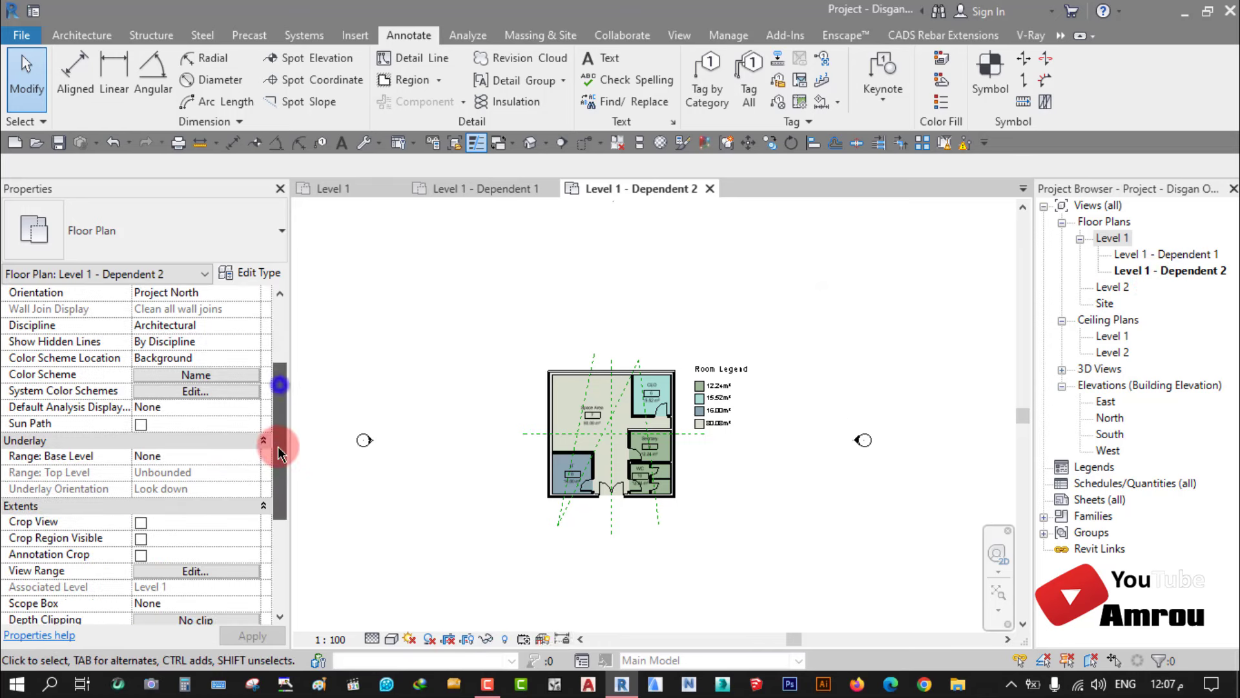
pyautogui.click(437, 279)
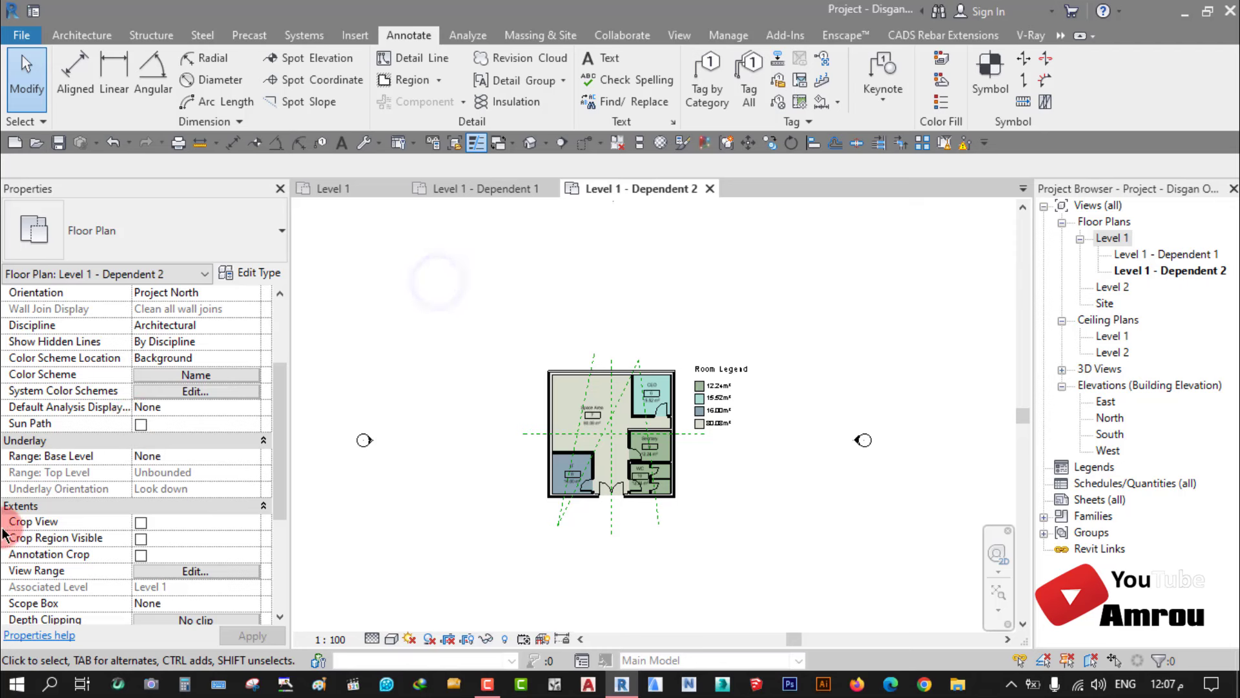
pyautogui.click(425, 329)
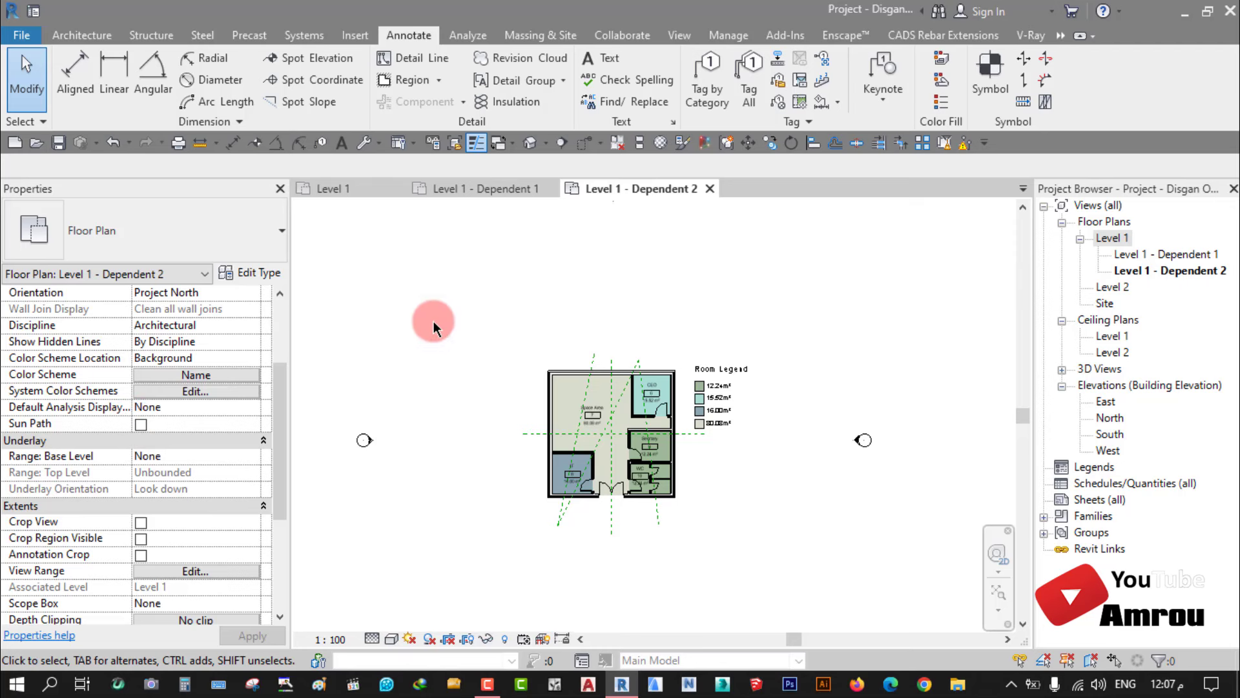
# Step: Close all other views, then open the Level 1 plan and the default 3D view
pyautogui.click(678, 35)
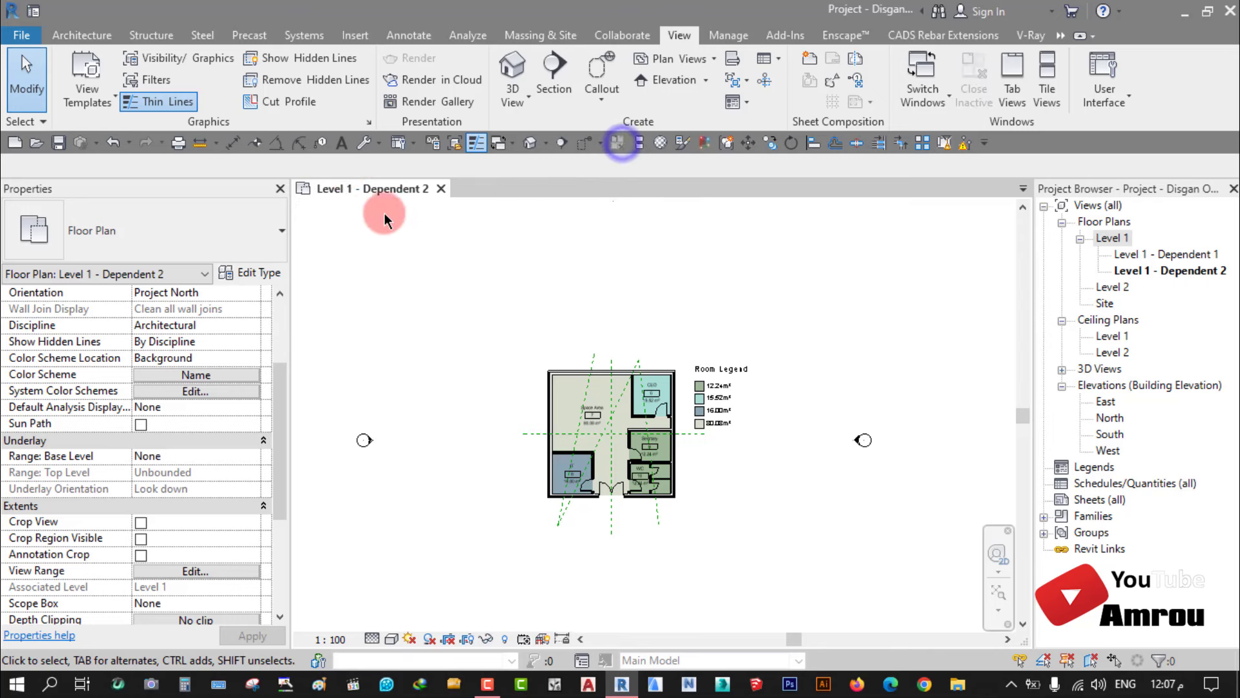
pyautogui.click(586, 288)
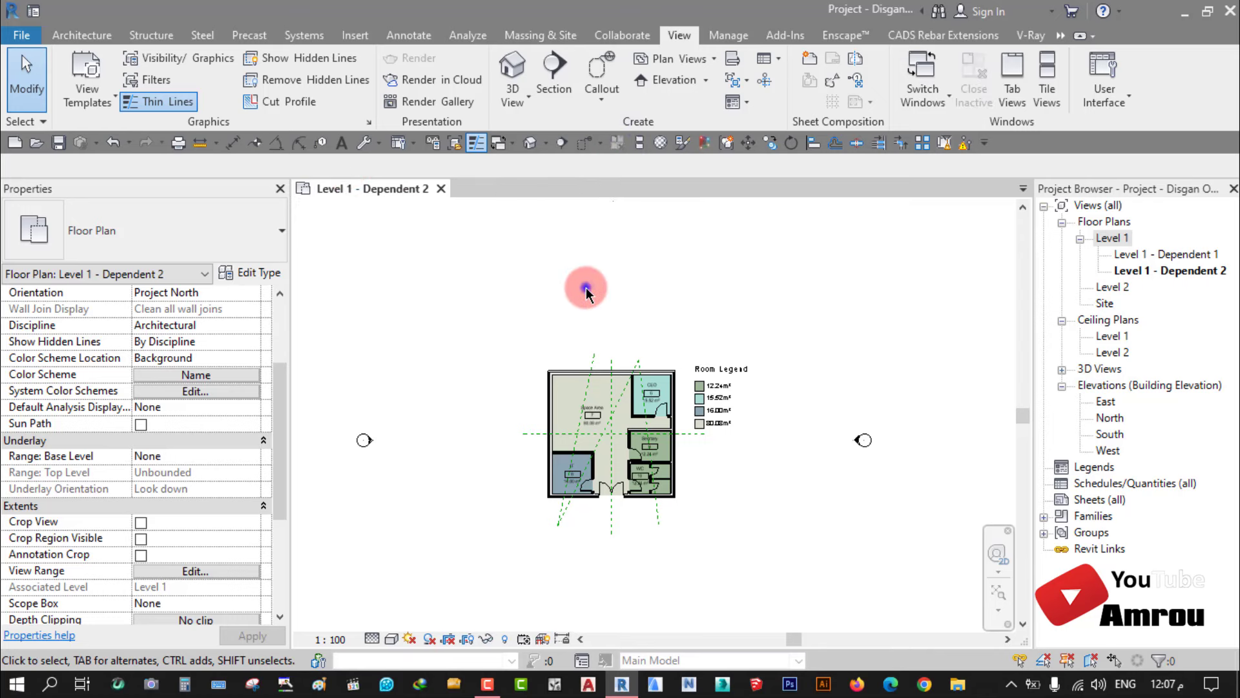
pyautogui.doubleClick(1111, 238)
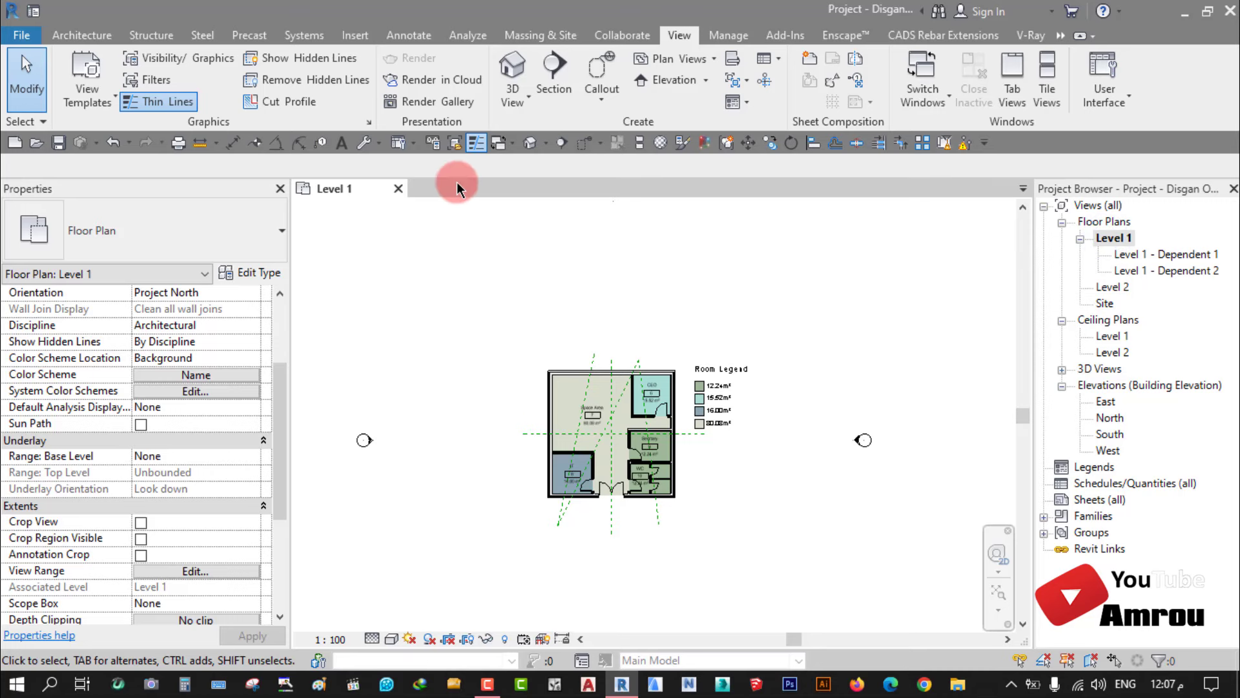
pyautogui.click(531, 145)
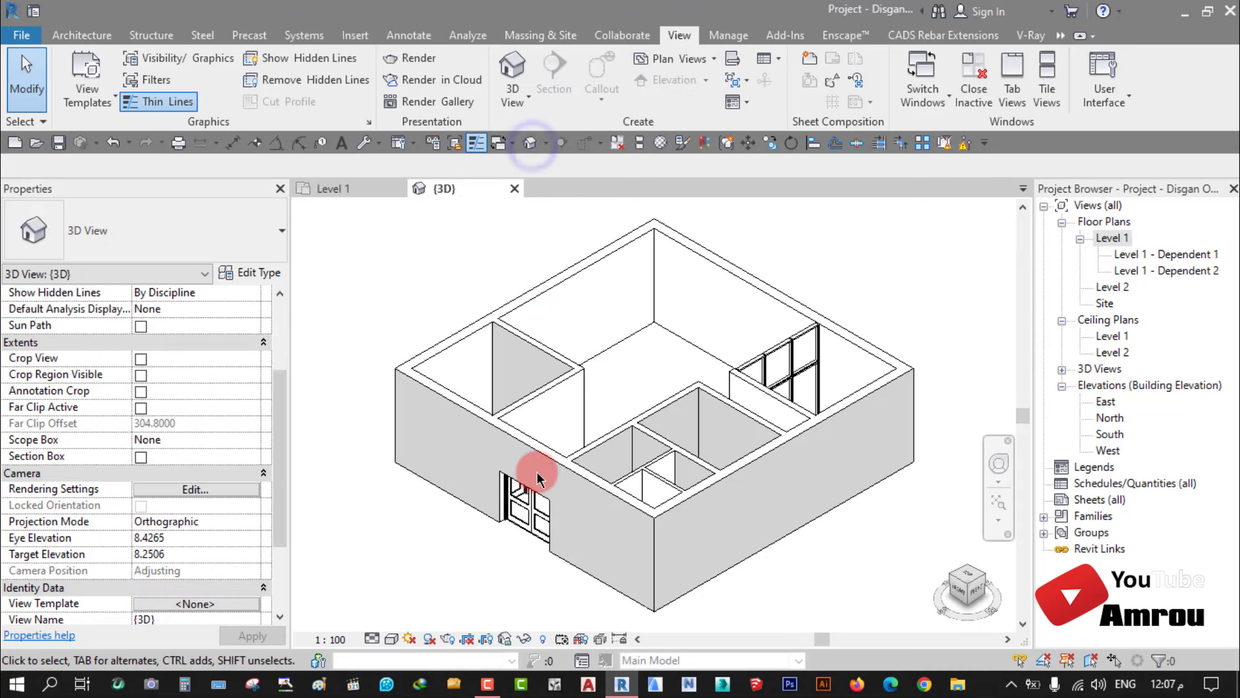
# Step: Turn on the 3D view's section box and drag its top and side inward to cut the model
pyautogui.click(578, 489)
pyautogui.click(331, 547)
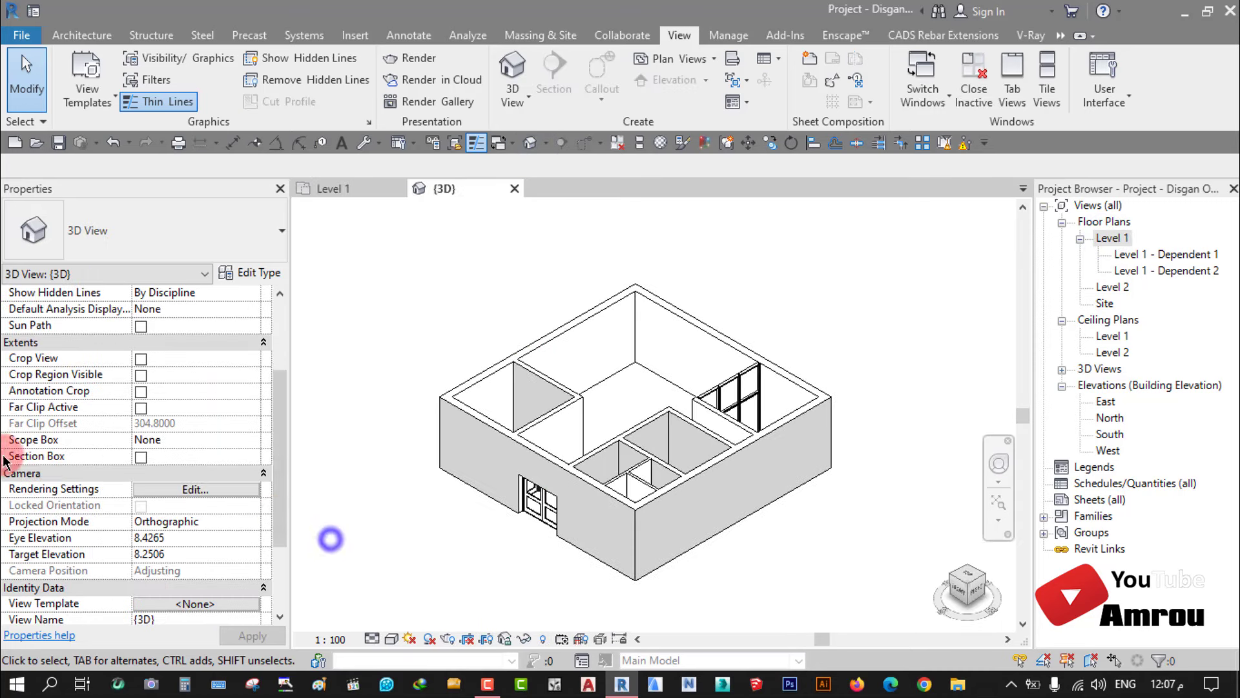
pyautogui.click(140, 456)
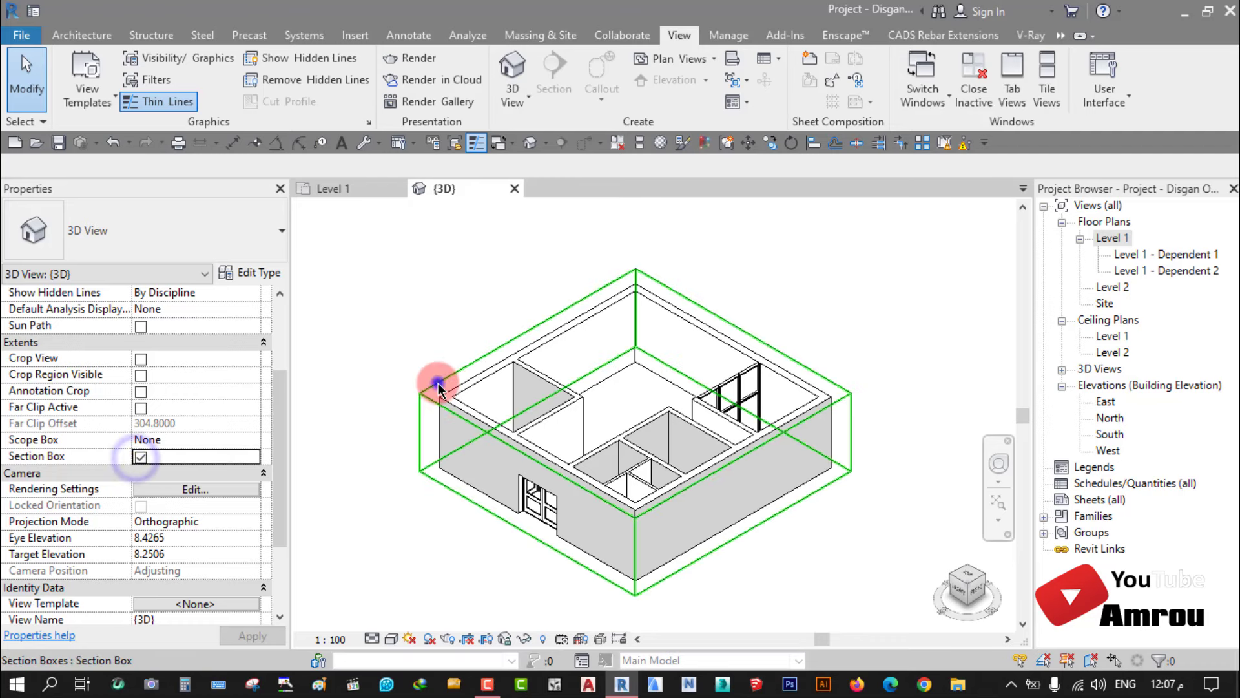
pyautogui.click(429, 379)
pyautogui.moveTo(643, 429)
pyautogui.mouseDown()
pyautogui.moveTo(641, 475)
pyautogui.moveTo(634, 323)
pyautogui.mouseUp()
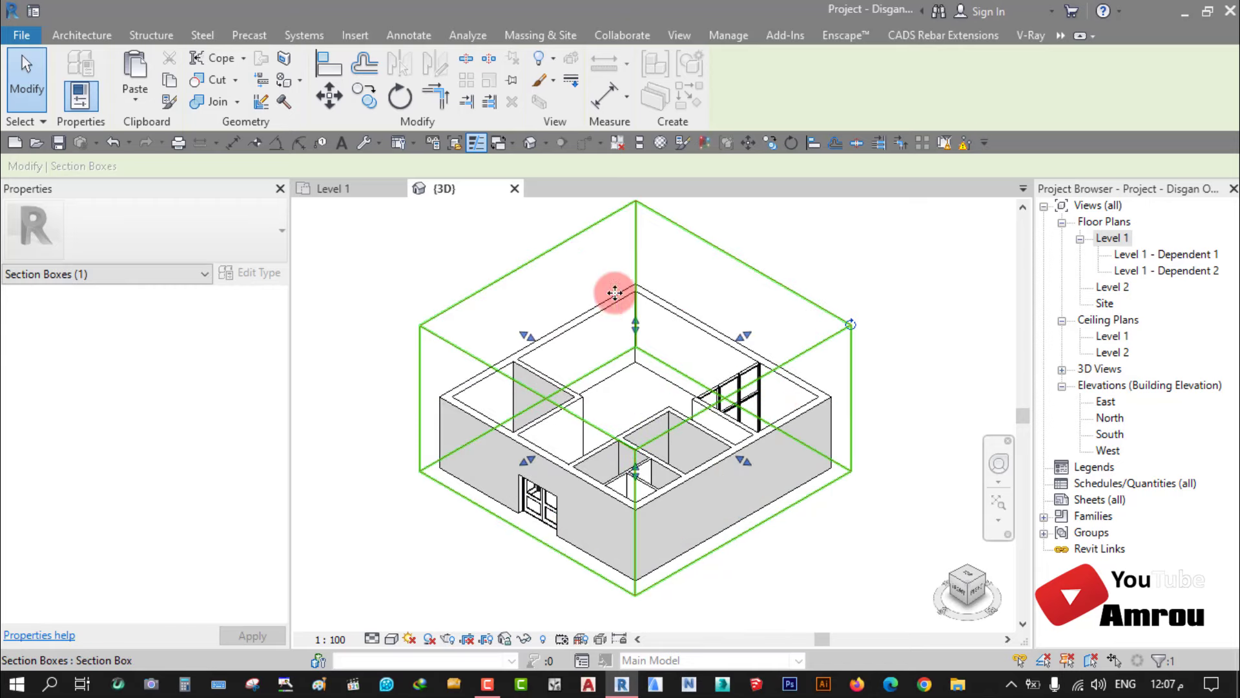
pyautogui.moveTo(743, 459)
pyautogui.mouseDown()
pyautogui.moveTo(646, 404)
pyautogui.moveTo(782, 498)
pyautogui.mouseUp()
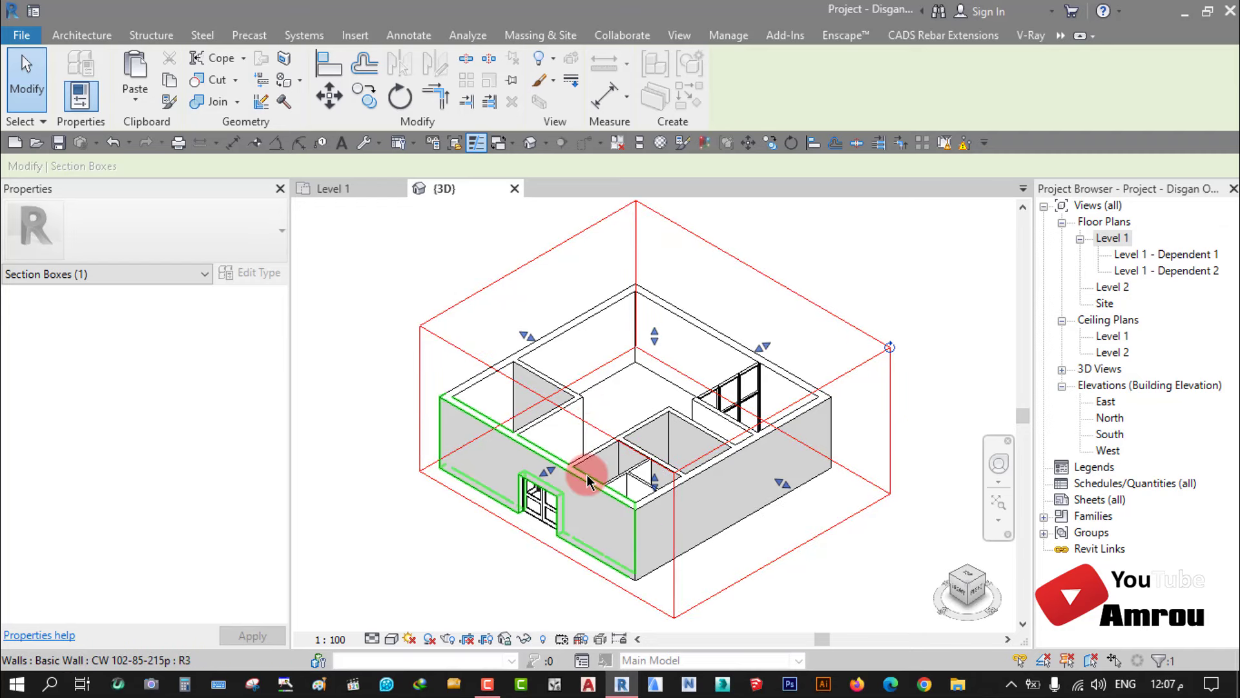
# Step: Turn the section box off and return to the Level 1 floor plan
pyautogui.click(430, 287)
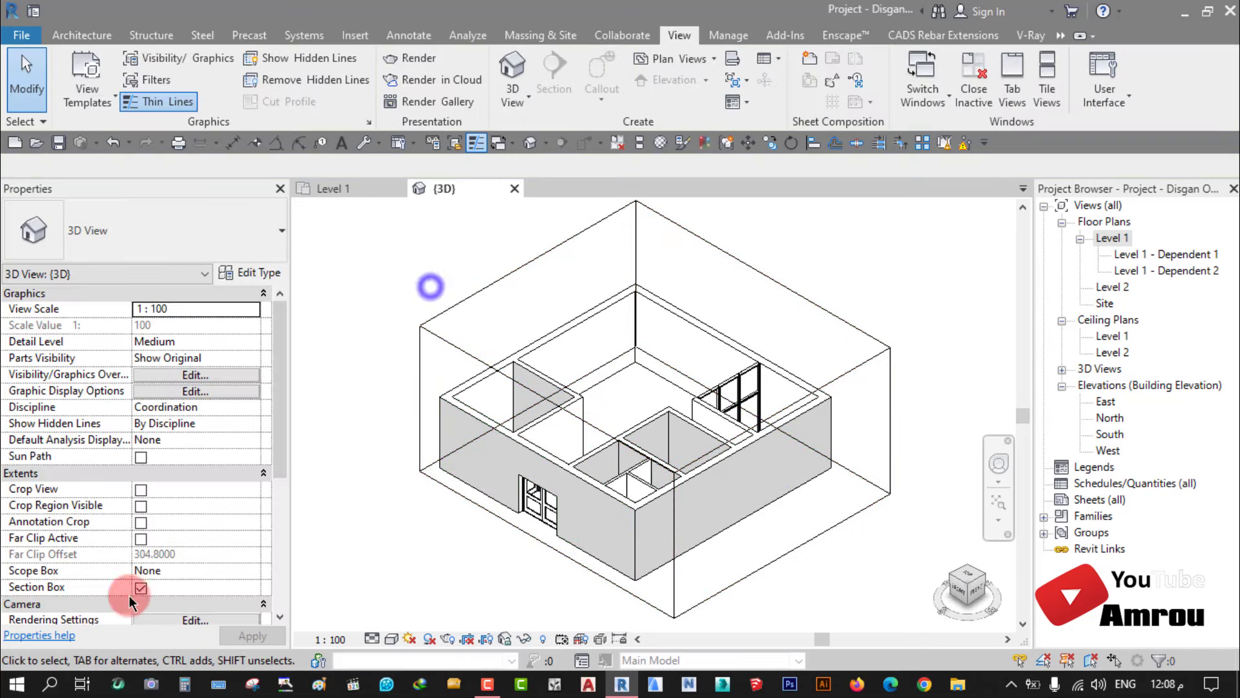
pyautogui.click(140, 588)
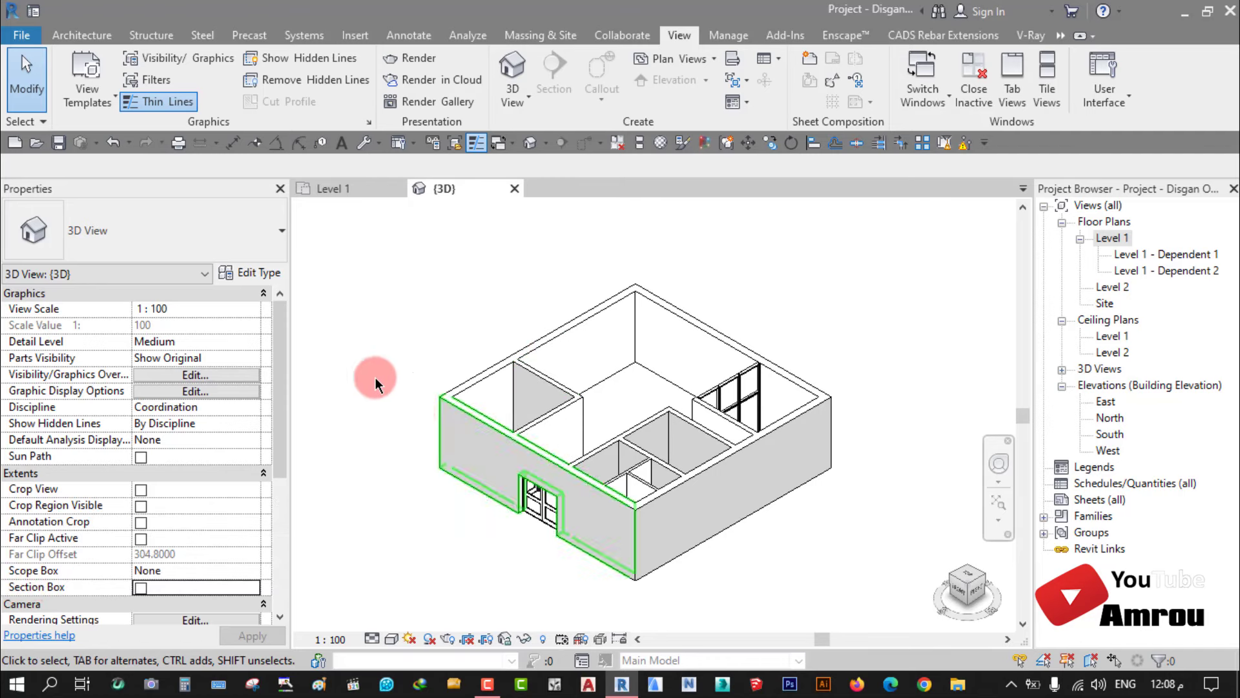
pyautogui.click(334, 190)
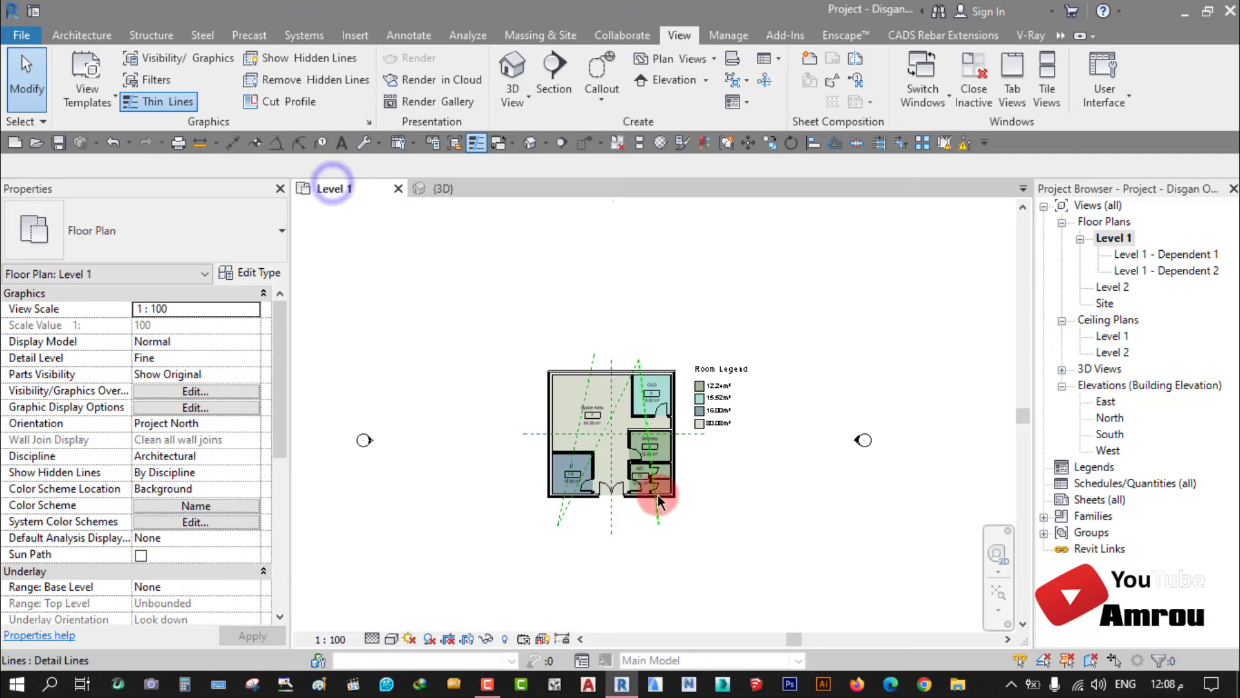
# Step: Recentre the plan and start a scope box, placing its first corner above the plan
pyautogui.scroll(2, 618, 529)
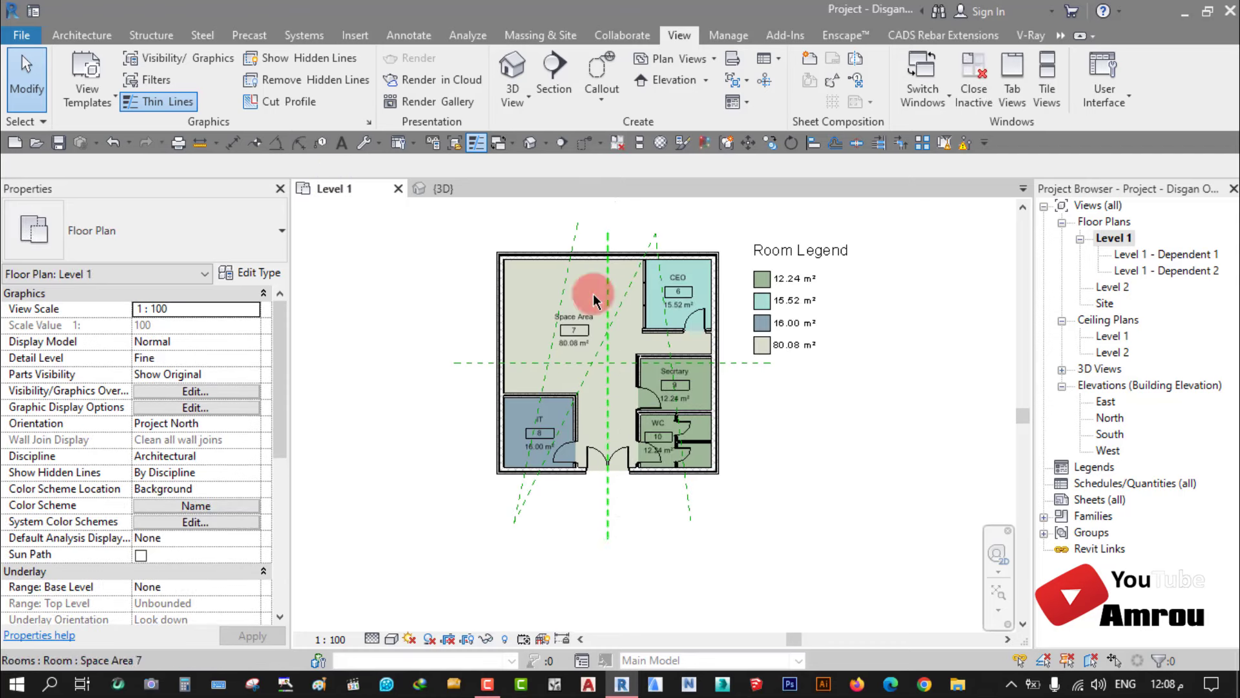
pyautogui.scroll(-1, 658, 358)
pyautogui.moveTo(700, 390); pyautogui.dragTo(690, 479, button='middle')
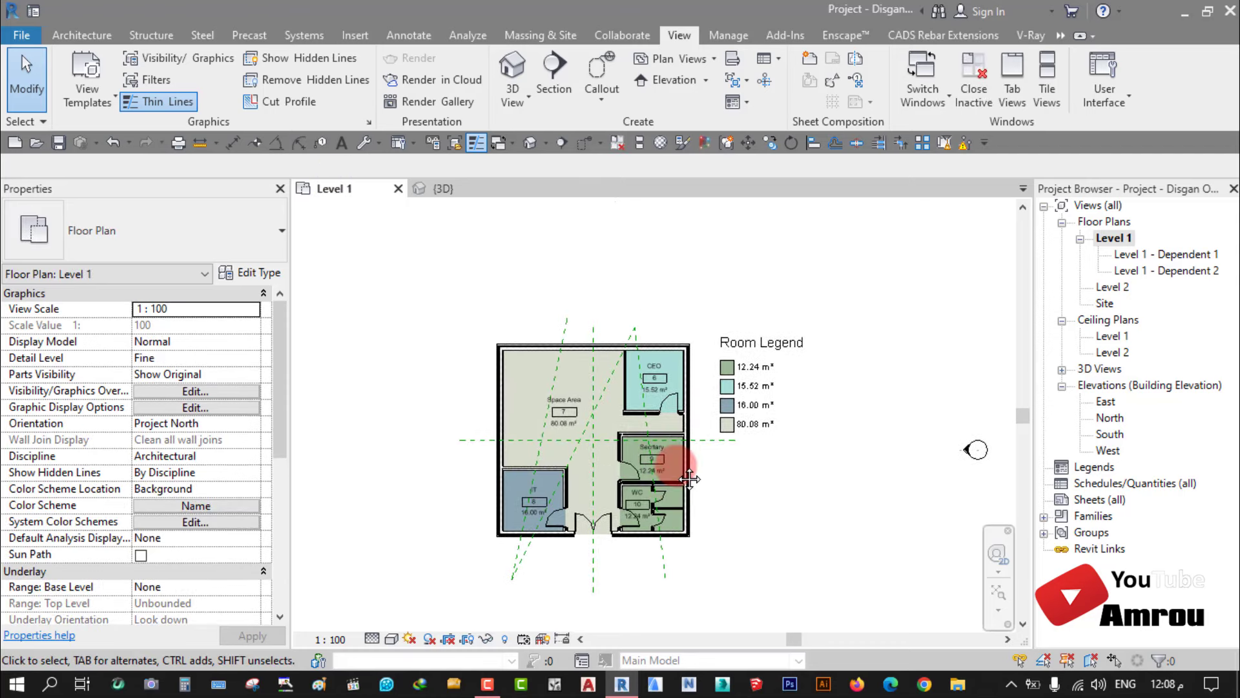
pyautogui.click(765, 80)
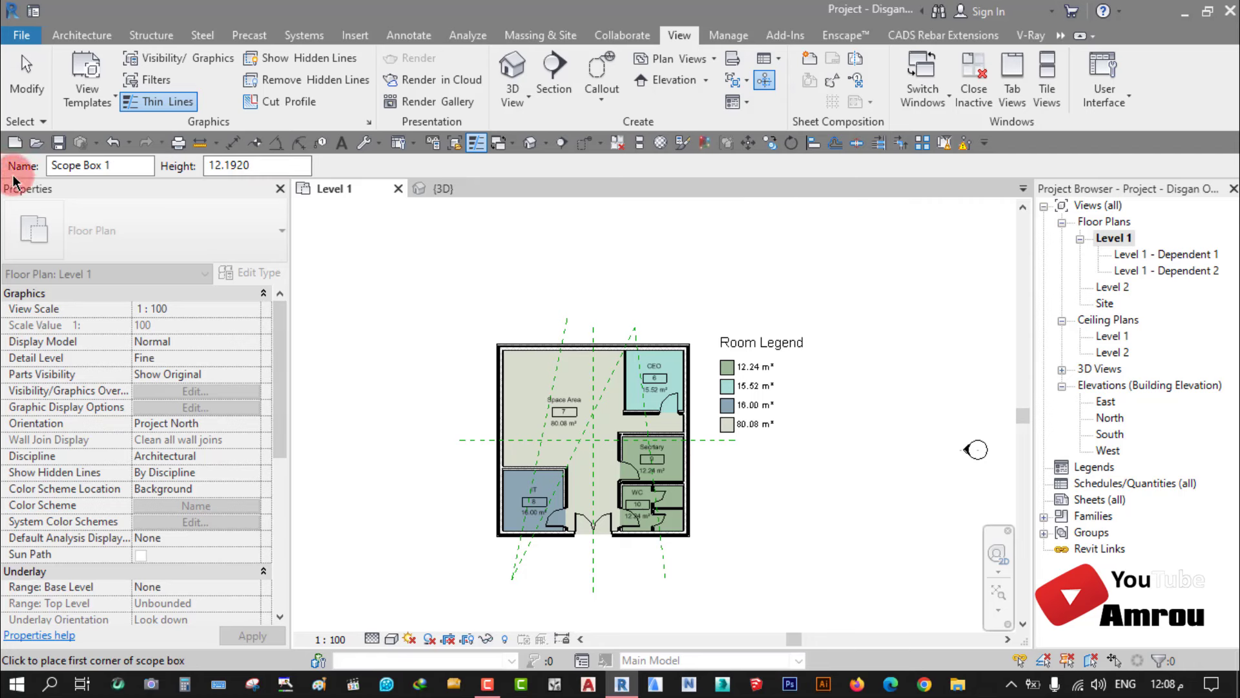
pyautogui.moveTo(104, 165); pyautogui.dragTo(623, 368)
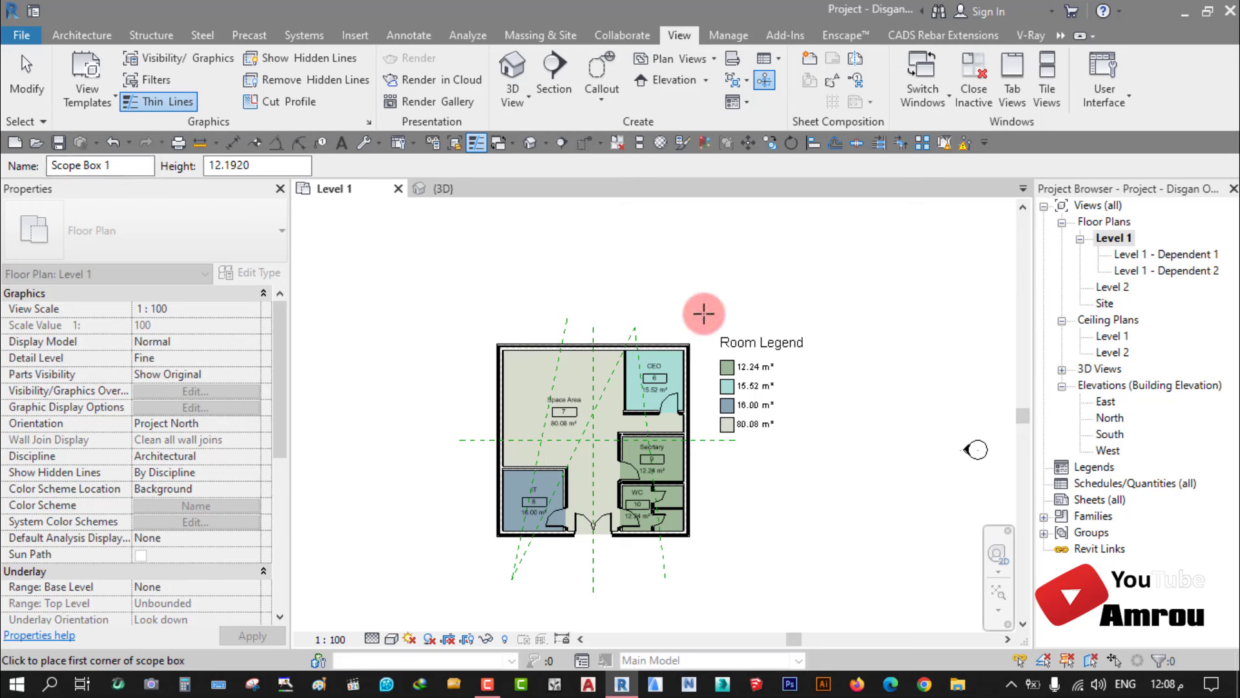
pyautogui.scroll(2, 699, 329)
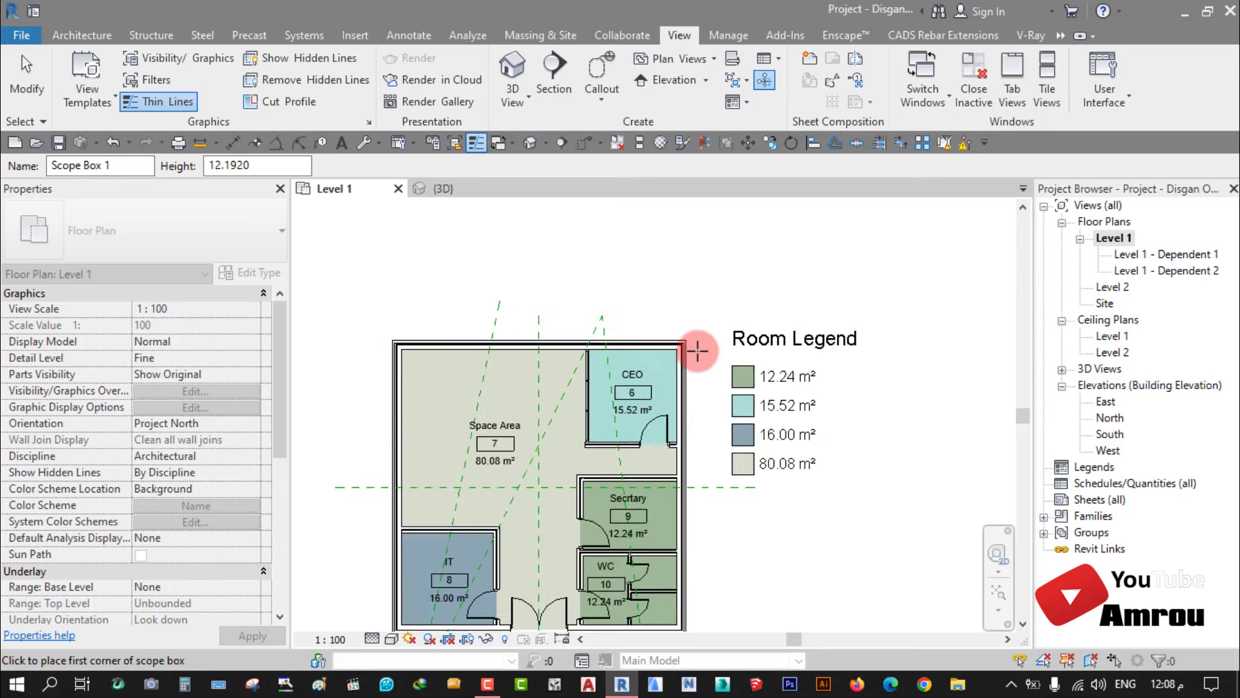
pyautogui.click(699, 320)
# Step: Pan the view to bring the plan's lower part and entrance side into view
pyautogui.scroll(-2, 697, 321)
pyautogui.moveTo(615, 532); pyautogui.dragTo(644, 465, button='middle')
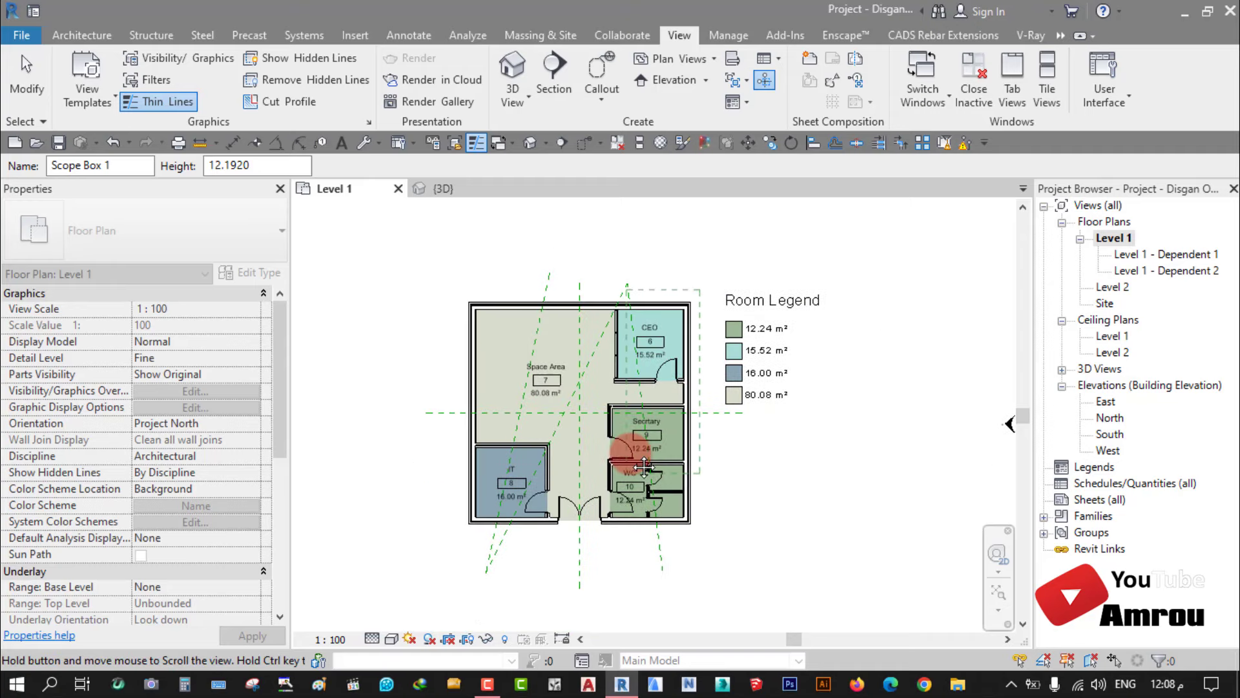
pyautogui.scroll(1, 601, 503)
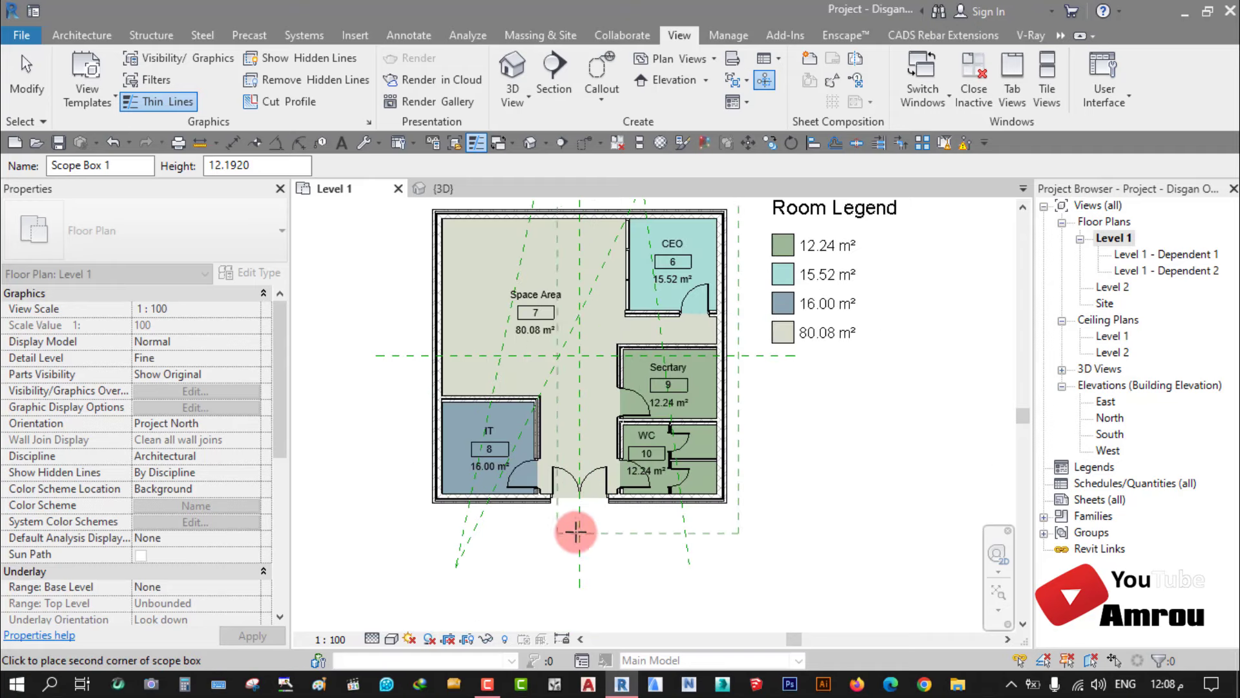
pyautogui.moveTo(565, 530)
pyautogui.mouseDown(button='middle')
pyautogui.moveTo(553, 590)
pyautogui.moveTo(543, 587)
pyautogui.mouseUp(button='middle')
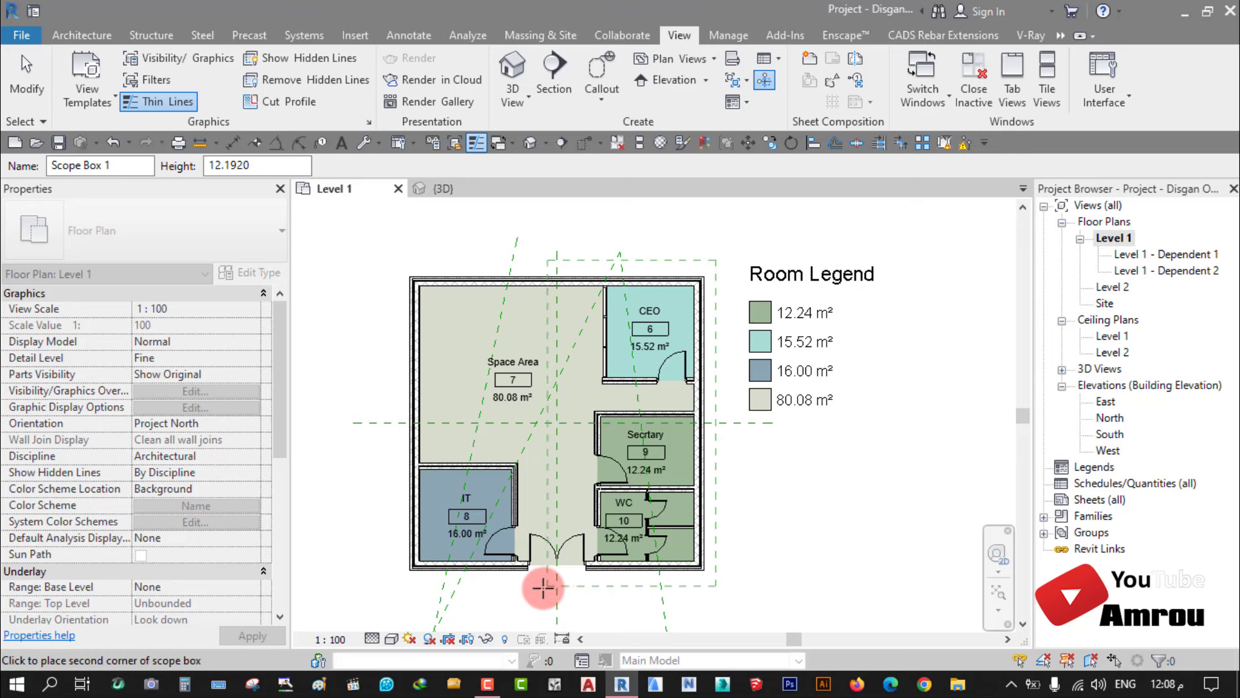
pyautogui.scroll(2, 547, 591)
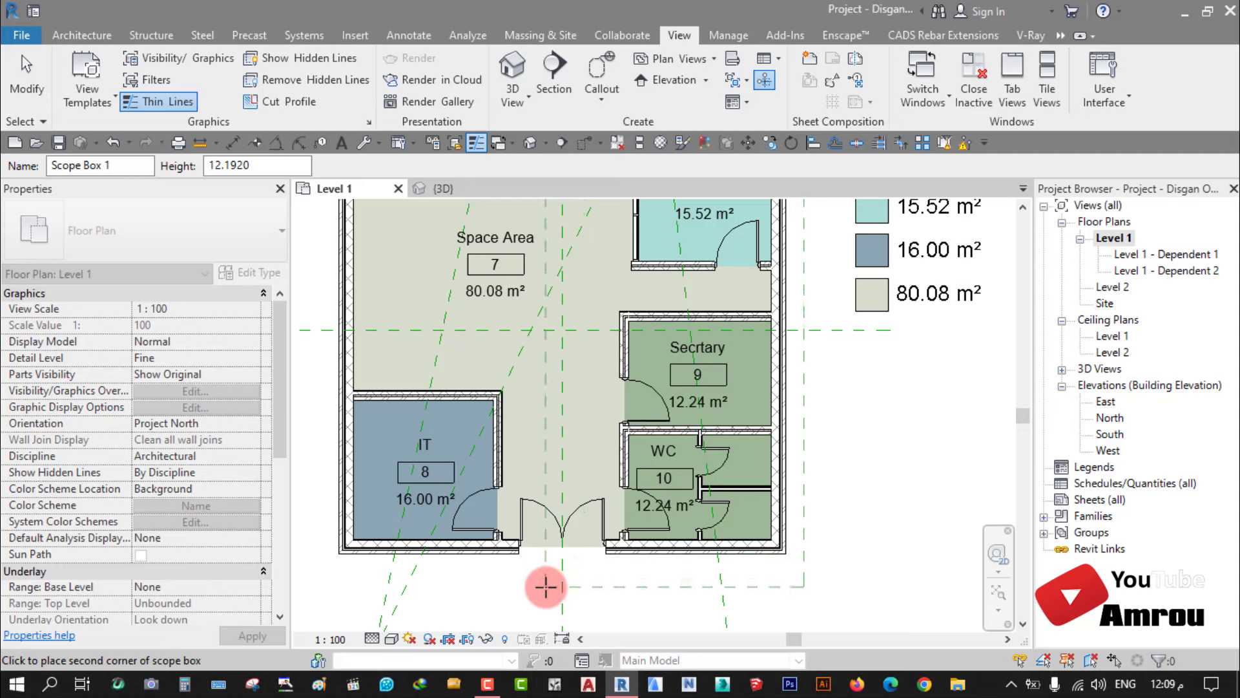
# Step: Place Scope Box 1's second corner below the entrance, then review and close its Views Visible list
pyautogui.click(546, 580)
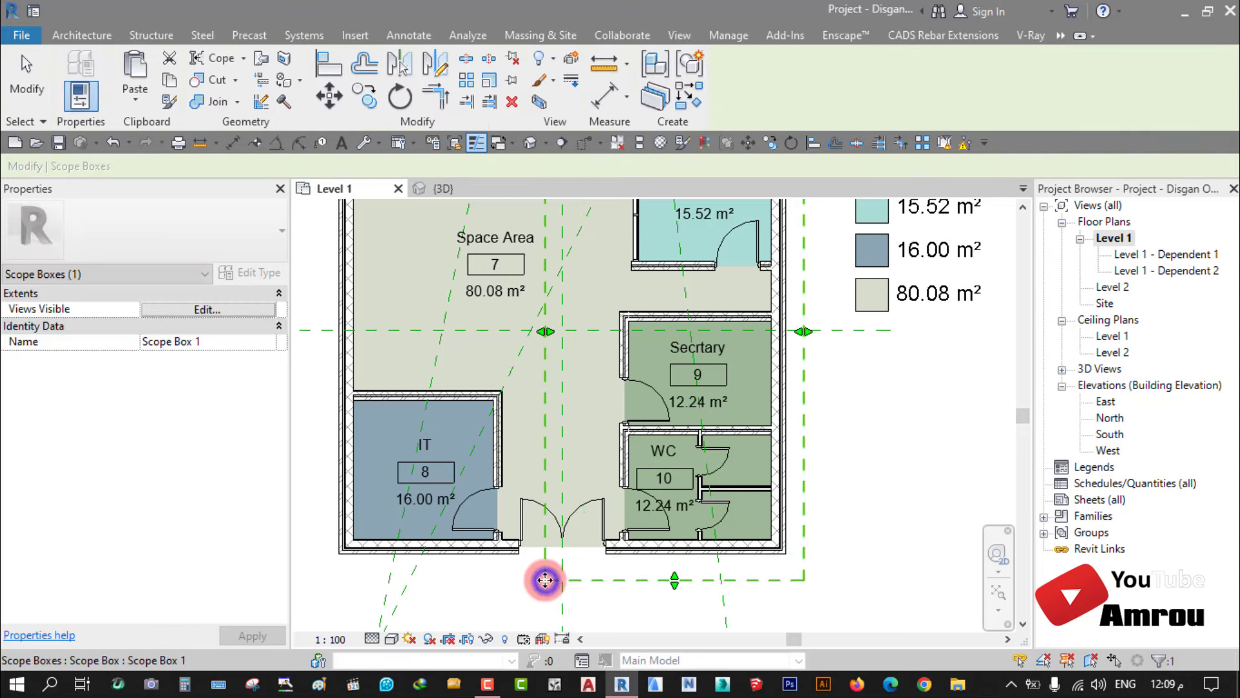
pyautogui.scroll(-2, 533, 571)
pyautogui.scroll(-2, 543, 516)
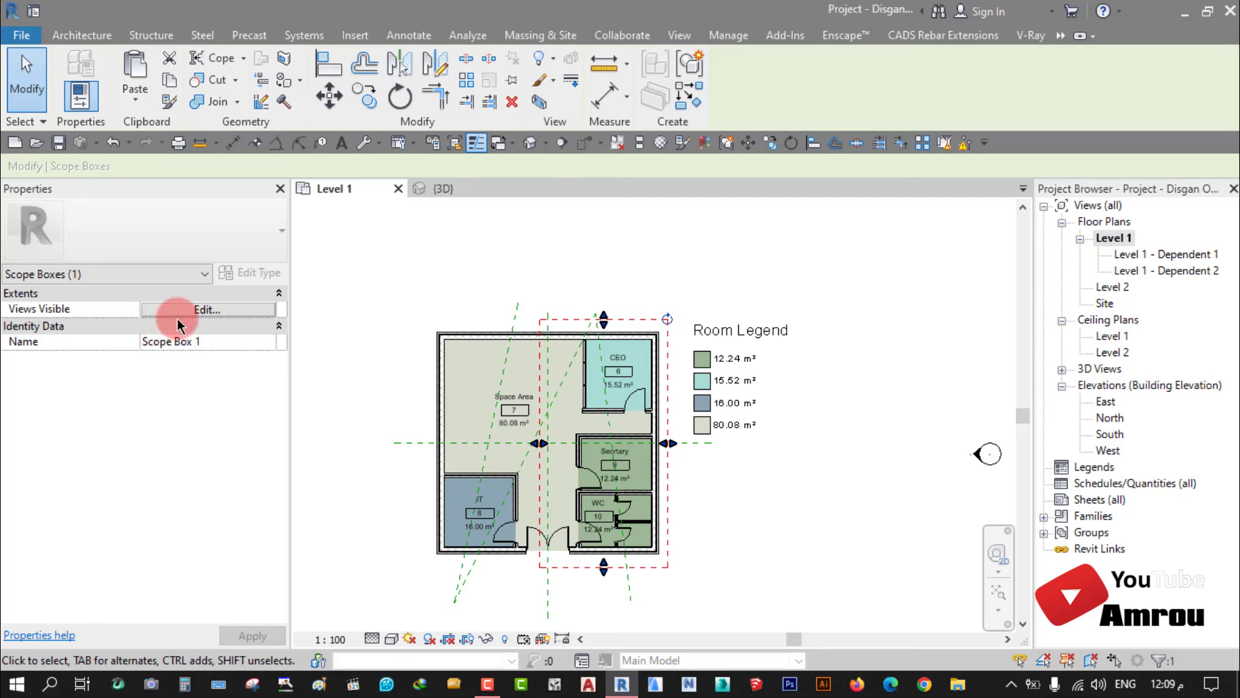
pyautogui.click(206, 314)
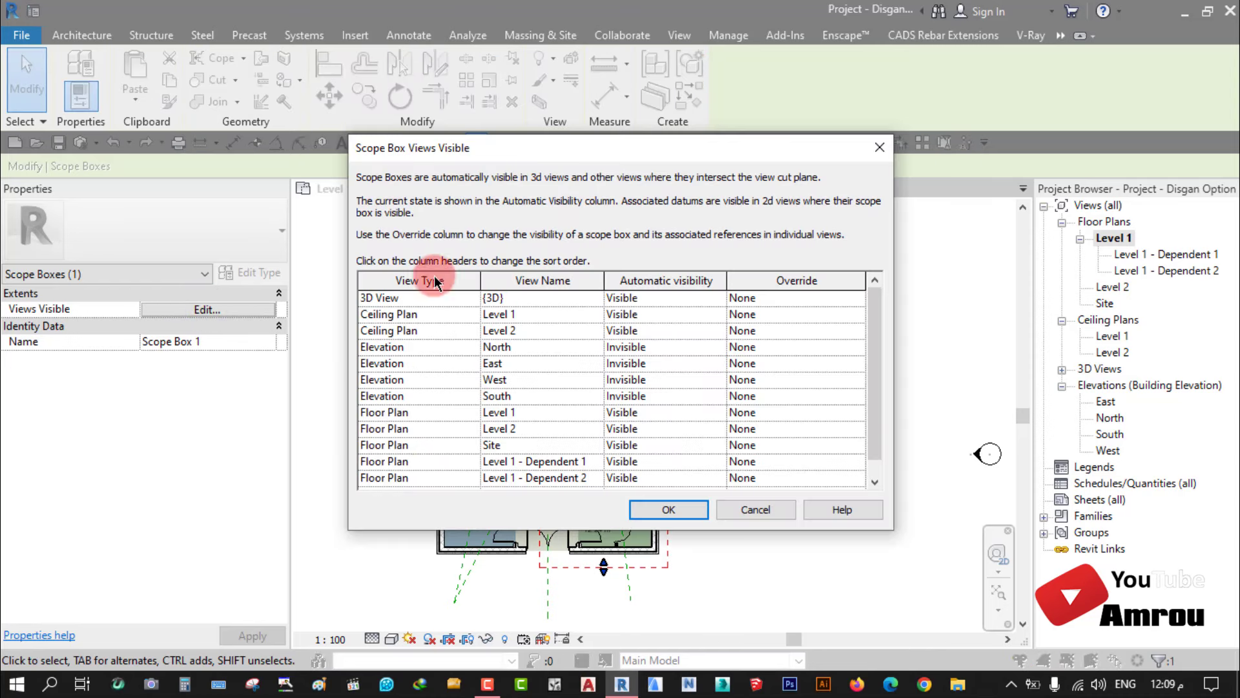
pyautogui.click(882, 150)
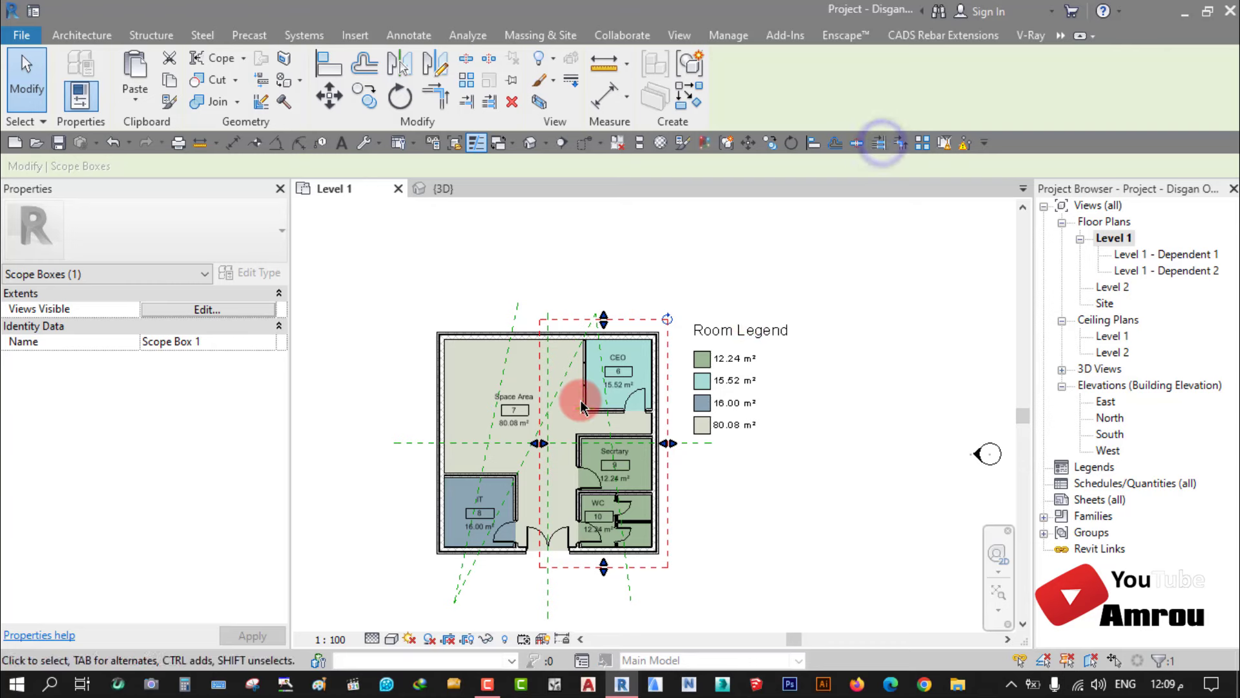
# Step: In the 3D front view, drag Scope Box 1's top grip upward, then return to Level 1
pyautogui.click(450, 189)
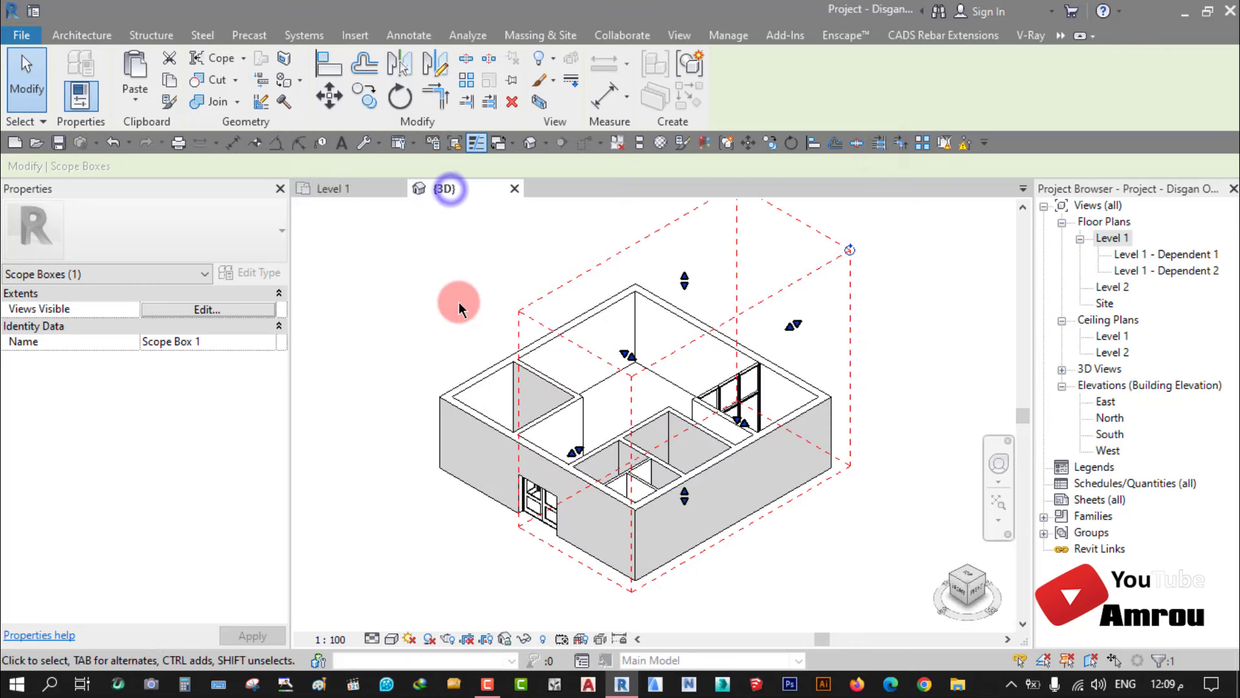
pyautogui.click(947, 584)
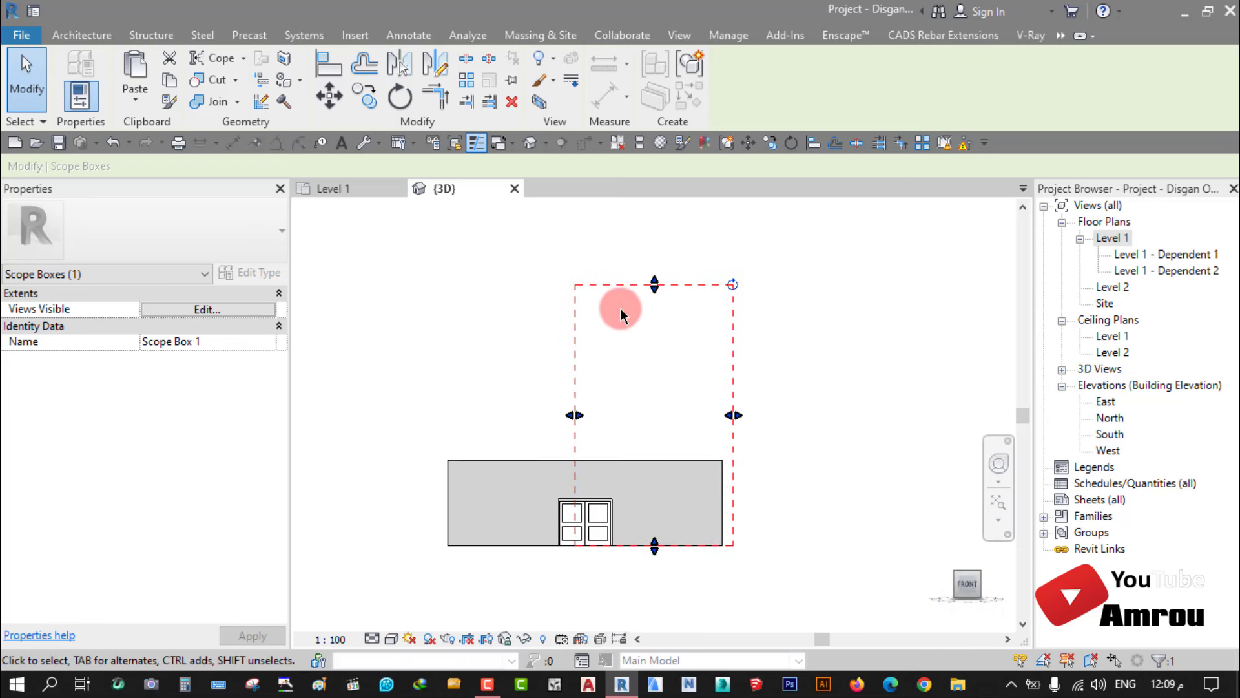
pyautogui.scroll(-2, 637, 432)
pyautogui.scroll(-2, 642, 368)
pyautogui.moveTo(645, 356)
pyautogui.mouseDown()
pyautogui.moveTo(646, 265)
pyautogui.moveTo(639, 432)
pyautogui.mouseUp()
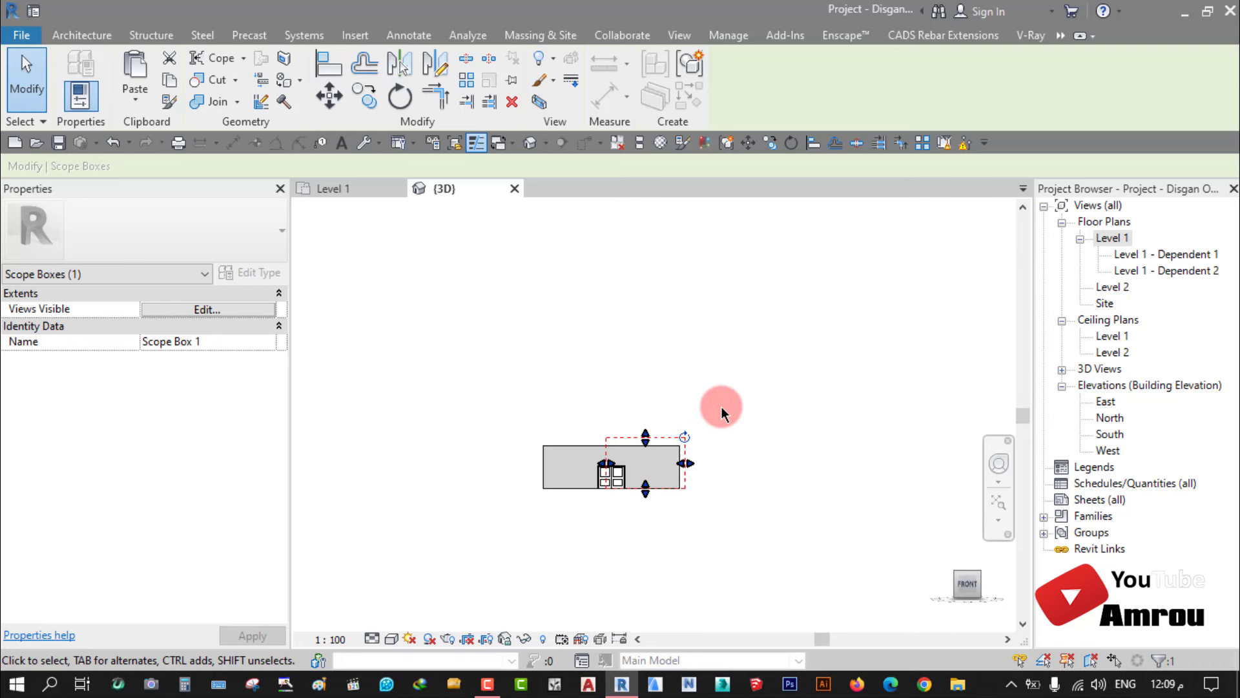
pyautogui.click(362, 187)
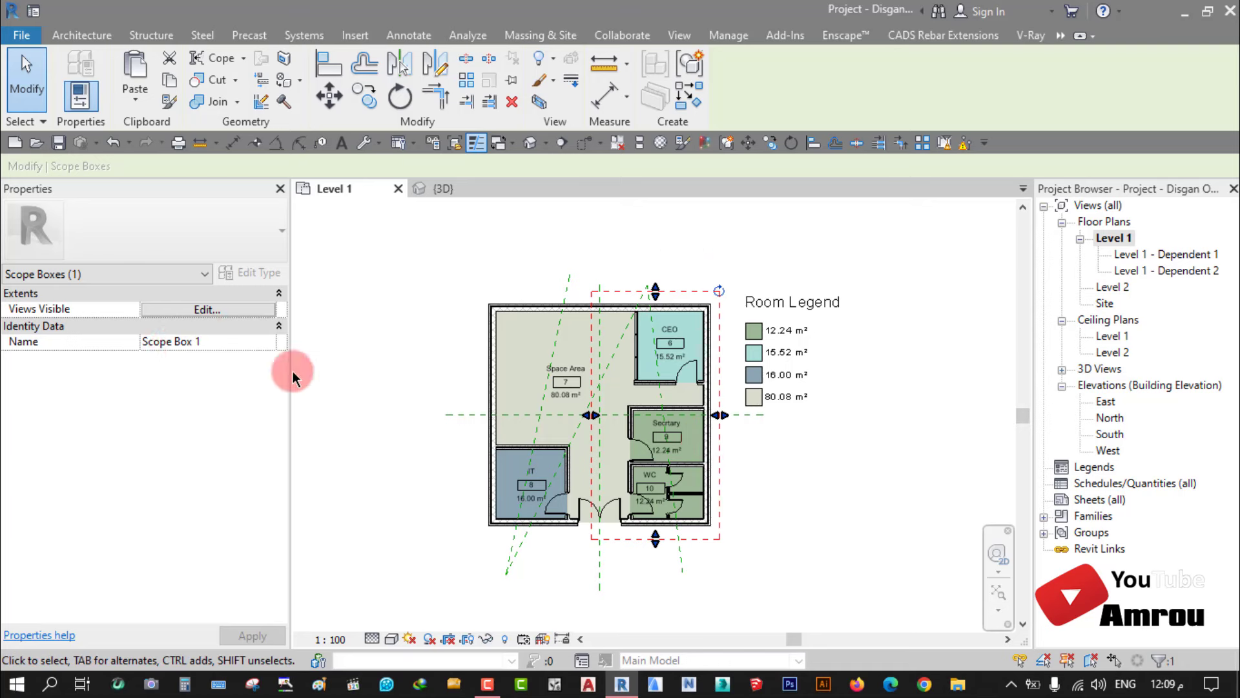
pyautogui.click(810, 519)
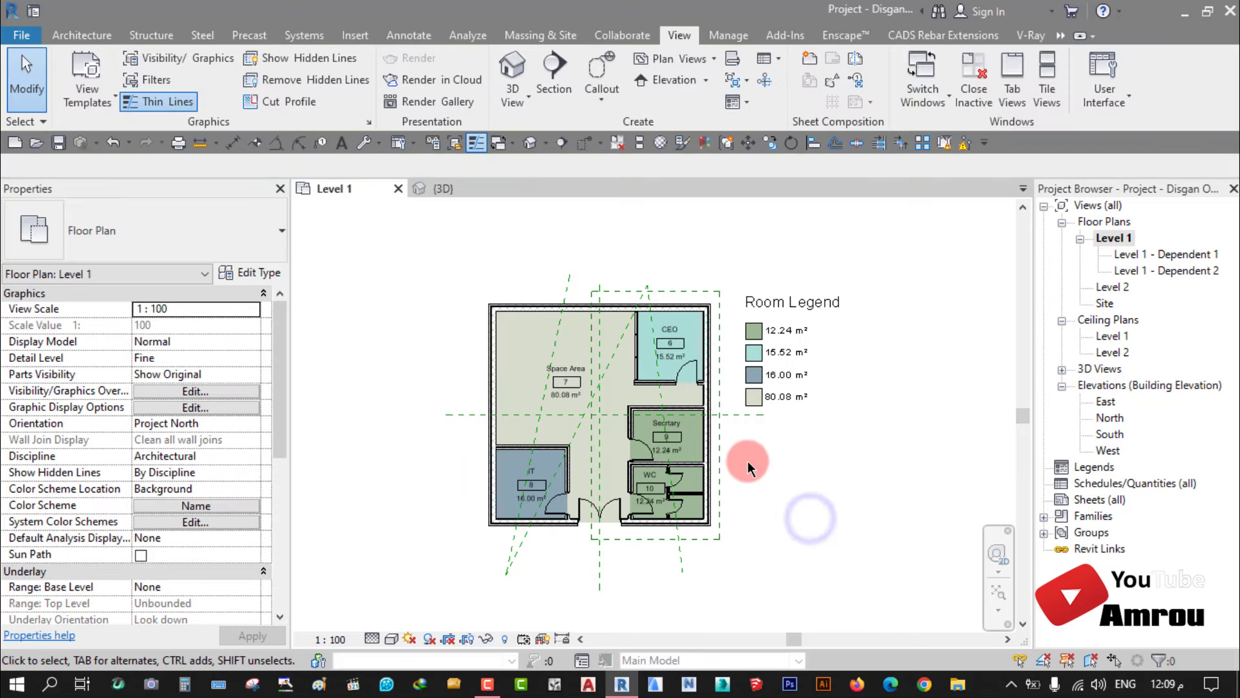
pyautogui.click(718, 447)
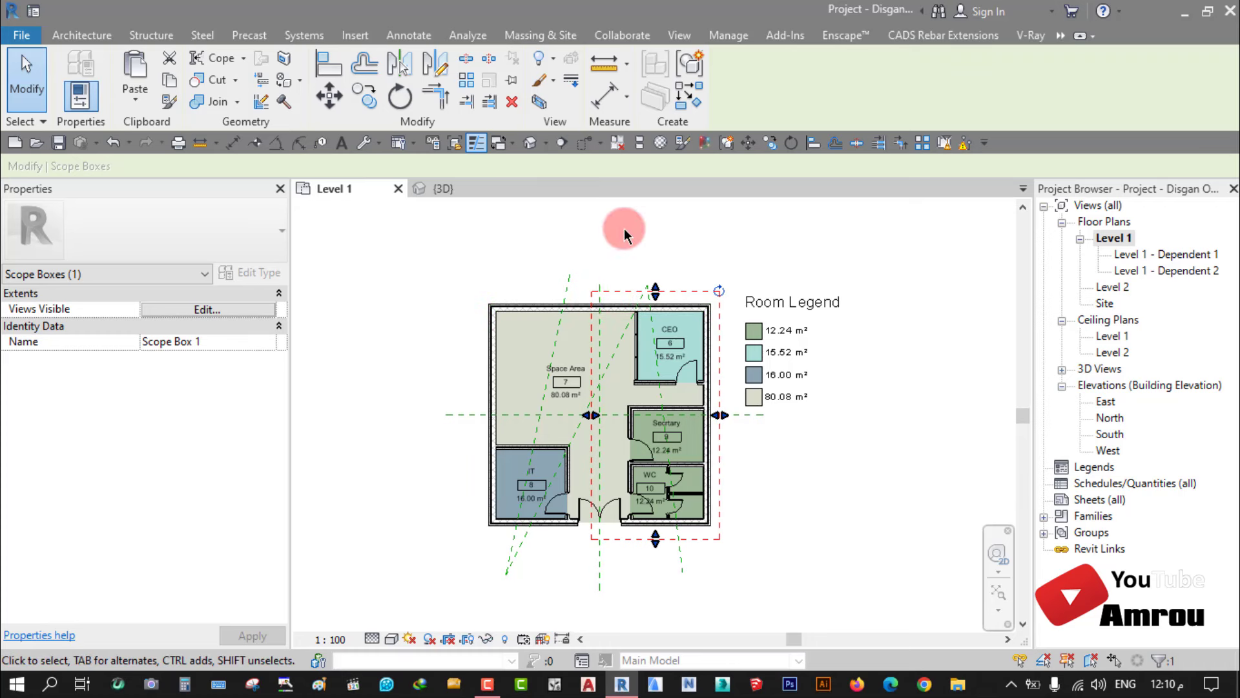
pyautogui.scroll(3, 610, 328)
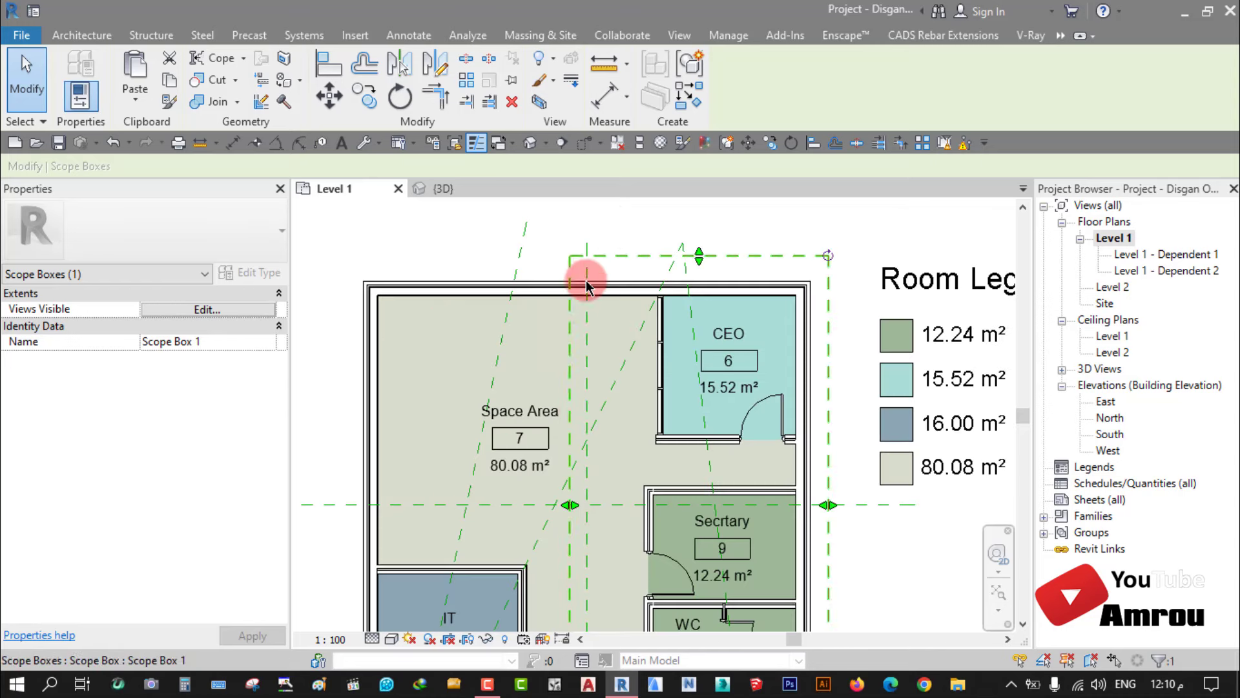
pyautogui.scroll(-1, 579, 374)
pyautogui.scroll(-2, 575, 386)
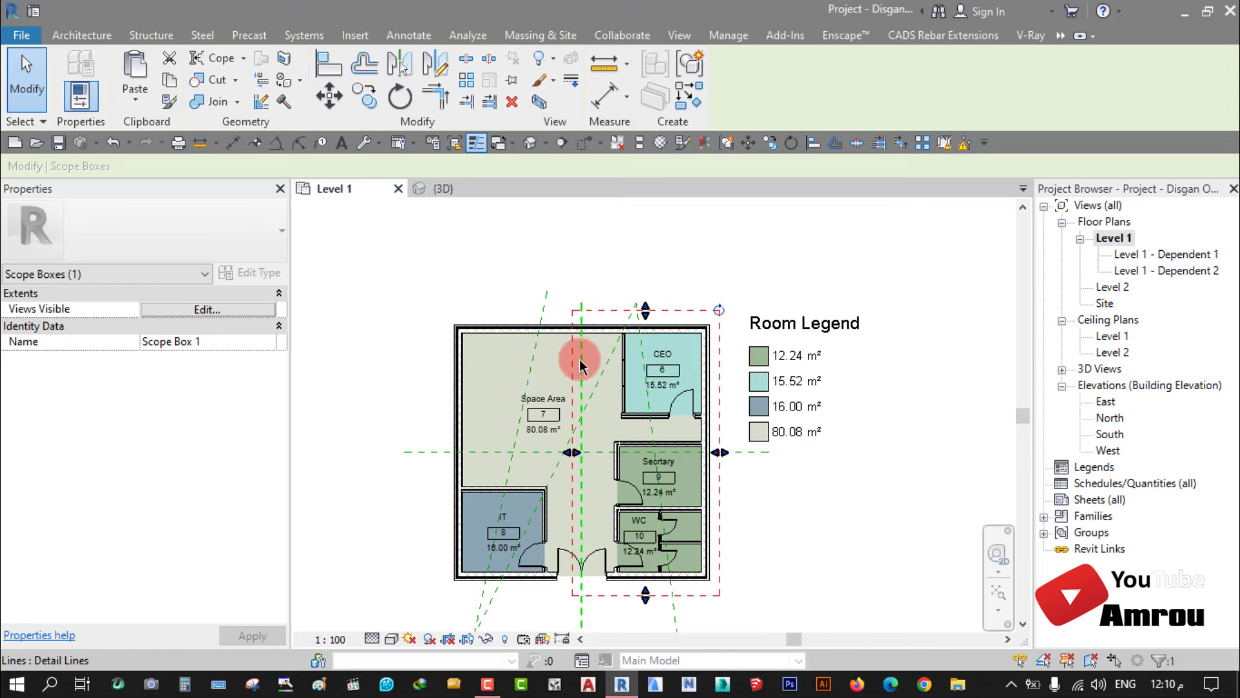
pyautogui.click(399, 63)
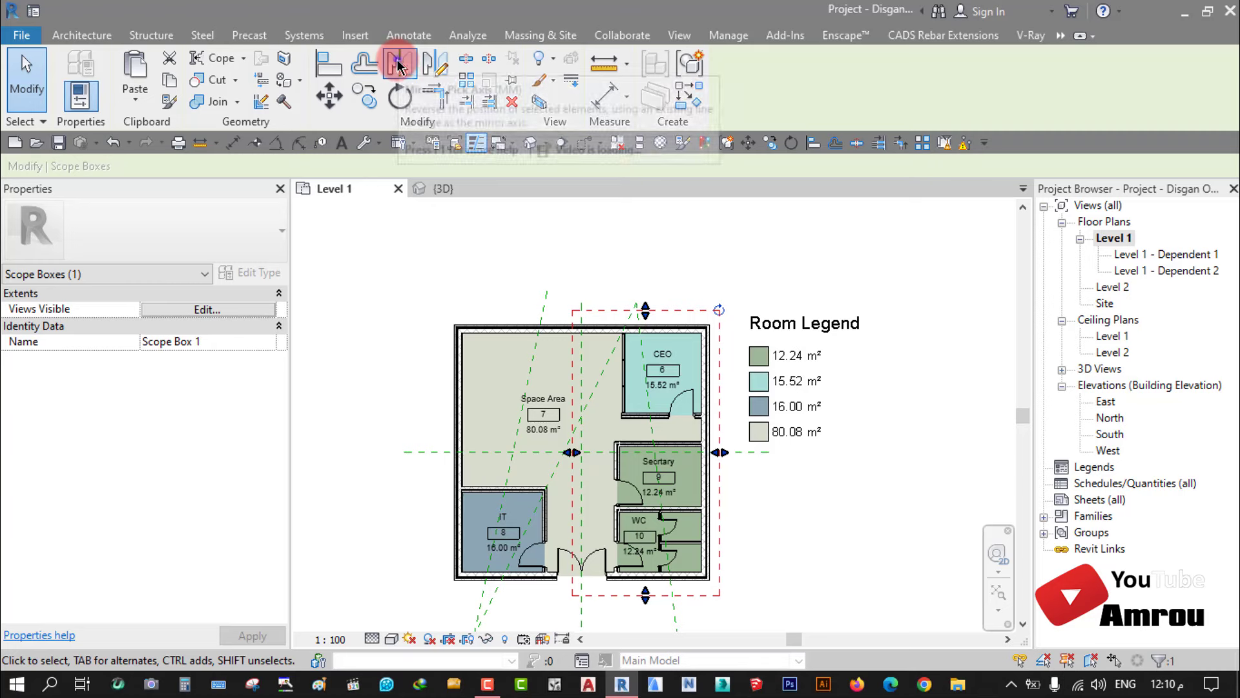
pyautogui.click(476, 143)
pyautogui.scroll(2, 599, 240)
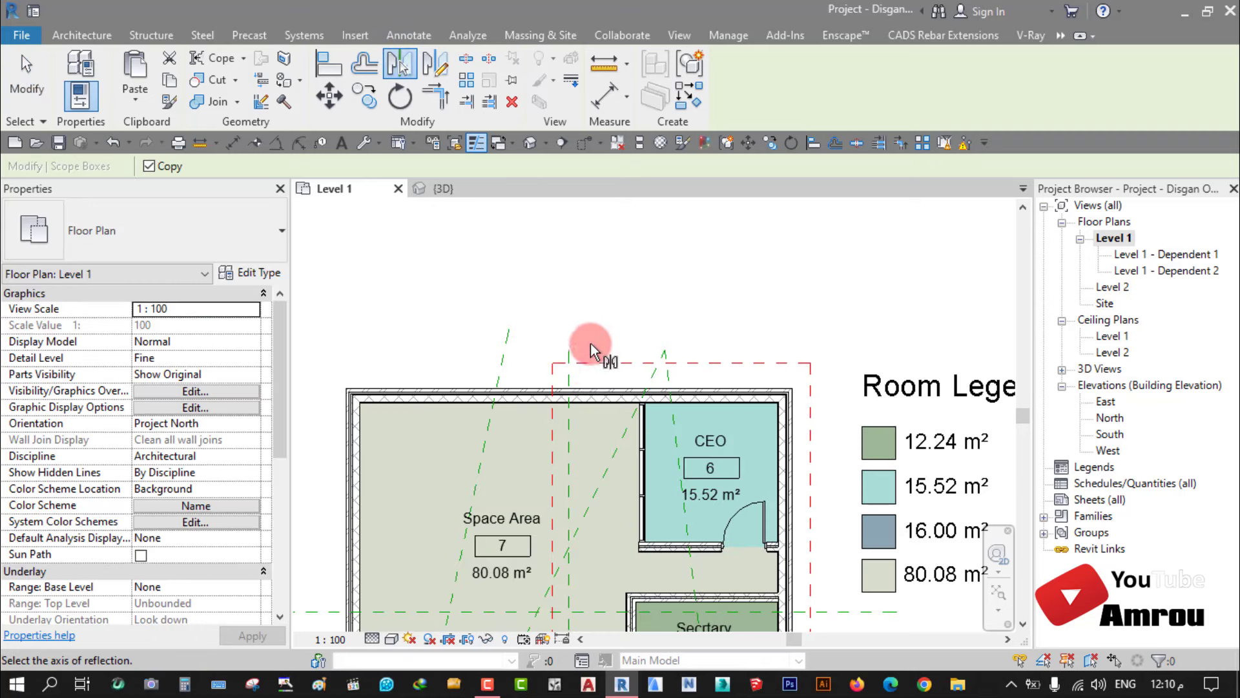
pyautogui.click(570, 381)
pyautogui.scroll(-2, 587, 290)
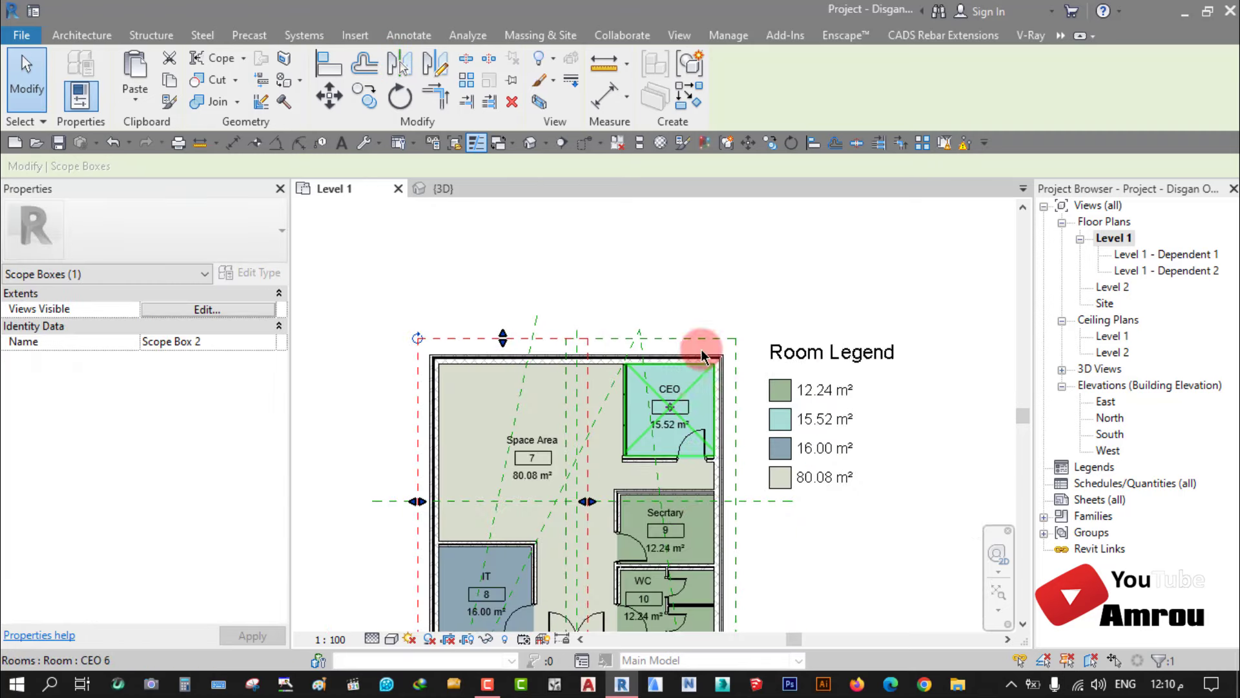
pyautogui.scroll(3, 592, 354)
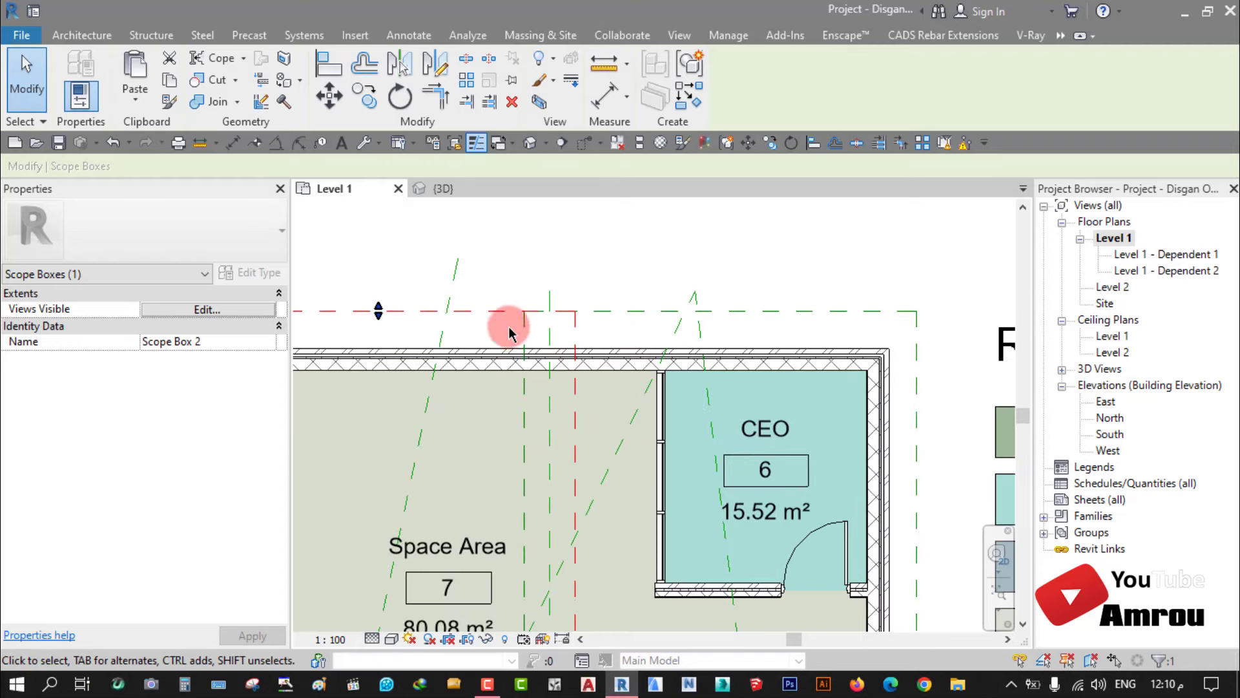
pyautogui.scroll(-1, 573, 388)
pyautogui.scroll(-2, 546, 310)
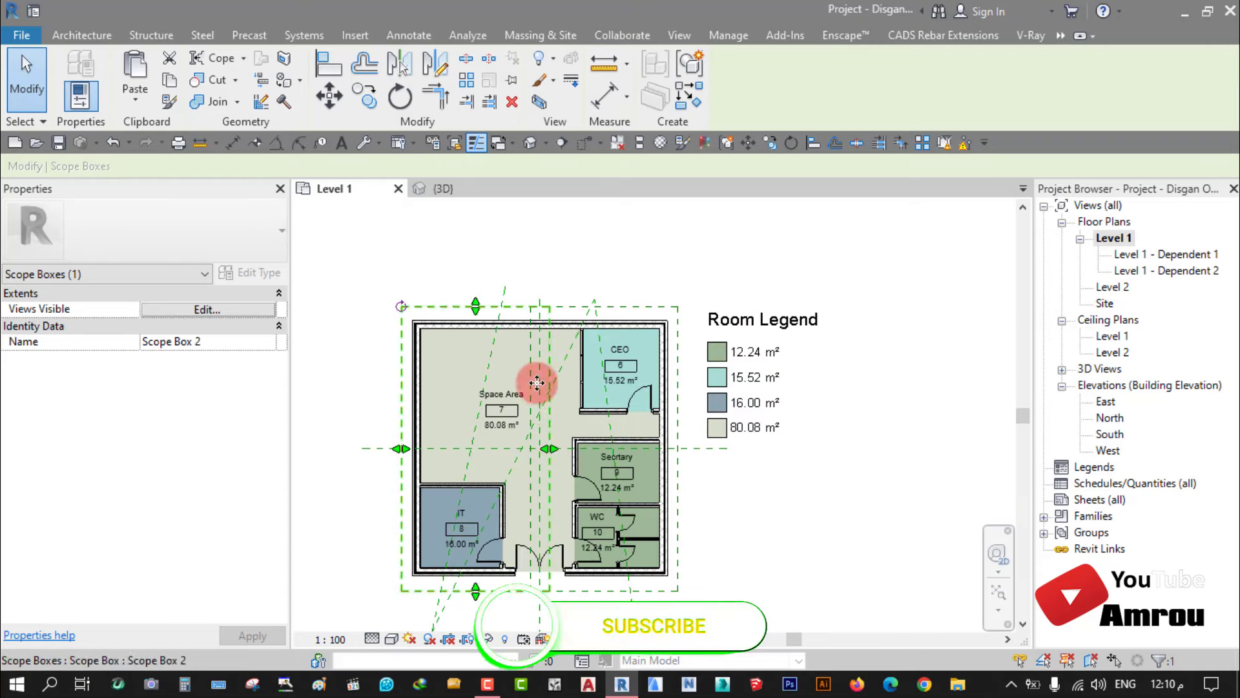
pyautogui.press('3')
pyautogui.press('d')
pyautogui.scroll(2, 568, 427)
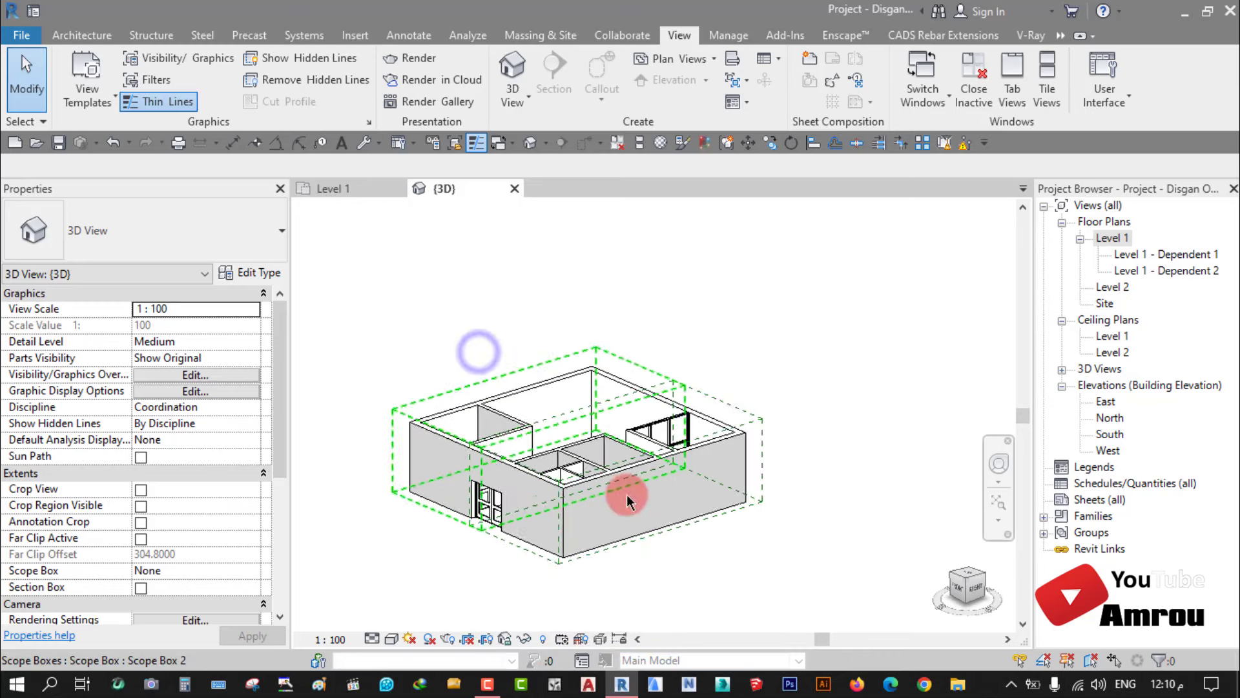
pyautogui.scroll(2, 553, 493)
pyautogui.scroll(-2, 588, 406)
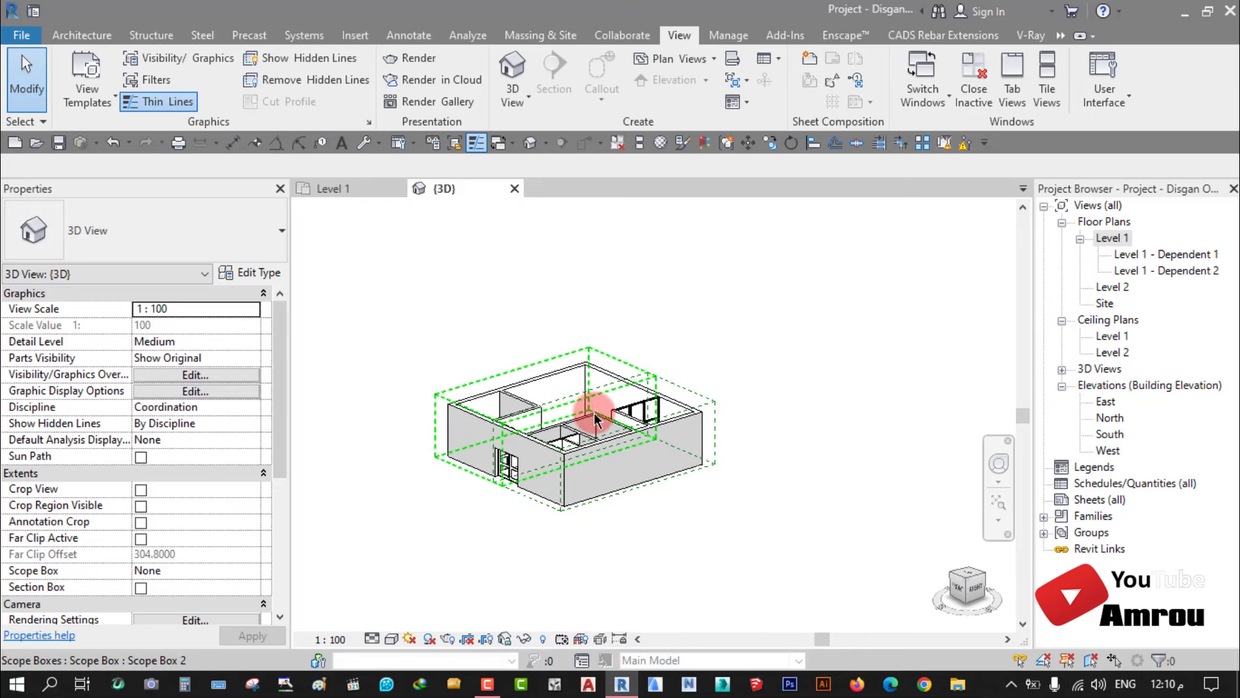
pyautogui.click(357, 191)
pyautogui.moveTo(543, 251); pyautogui.dragTo(633, 255, button='middle')
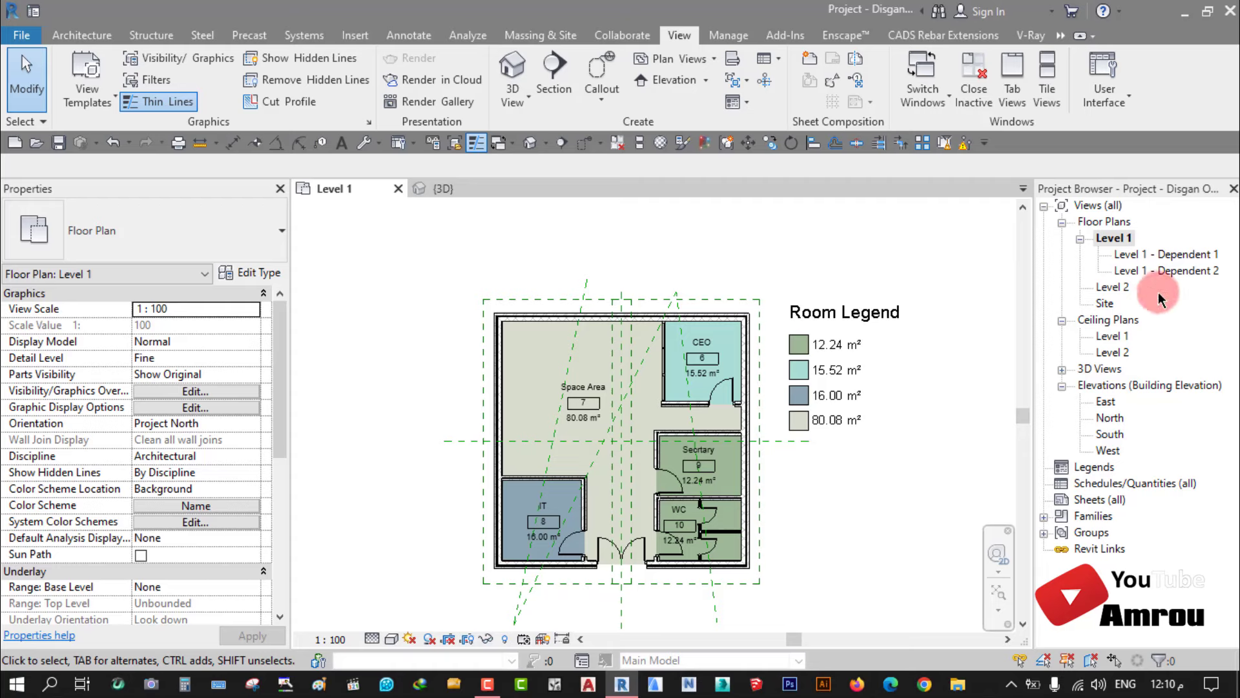
# Step: Crop the Level 1 - Dependent 1 view to Scope Box 1 through its Scope Box property
pyautogui.doubleClick(1177, 258)
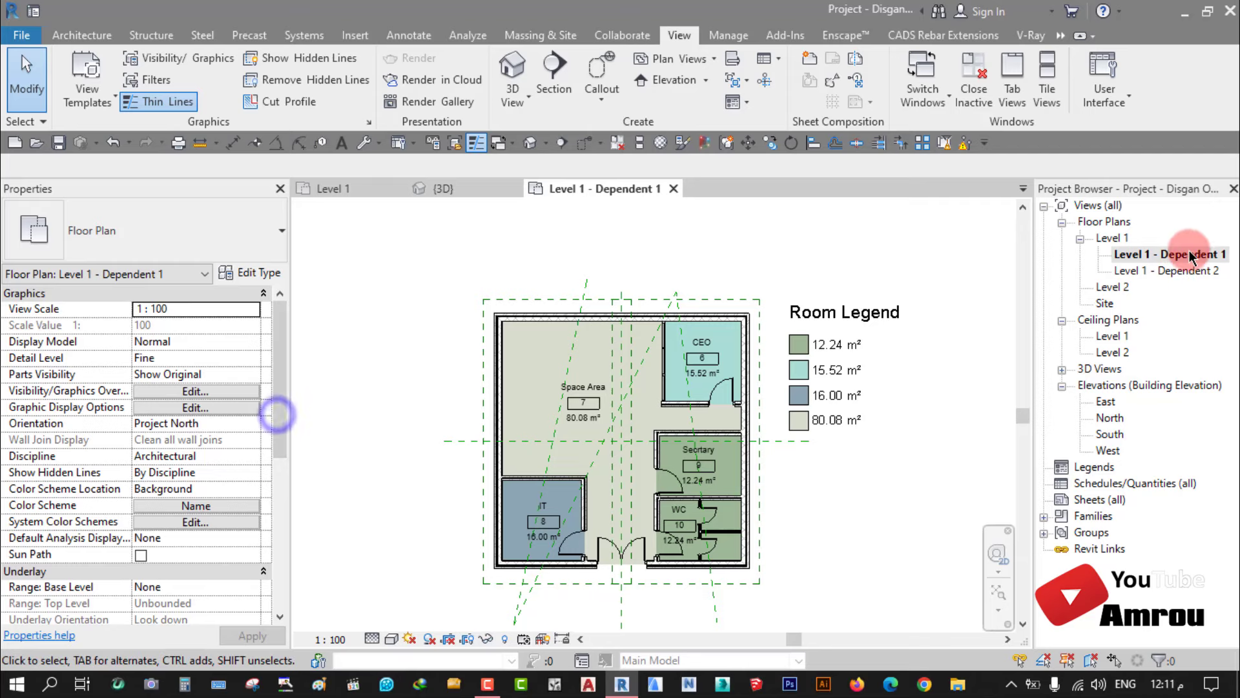
pyautogui.click(1155, 254)
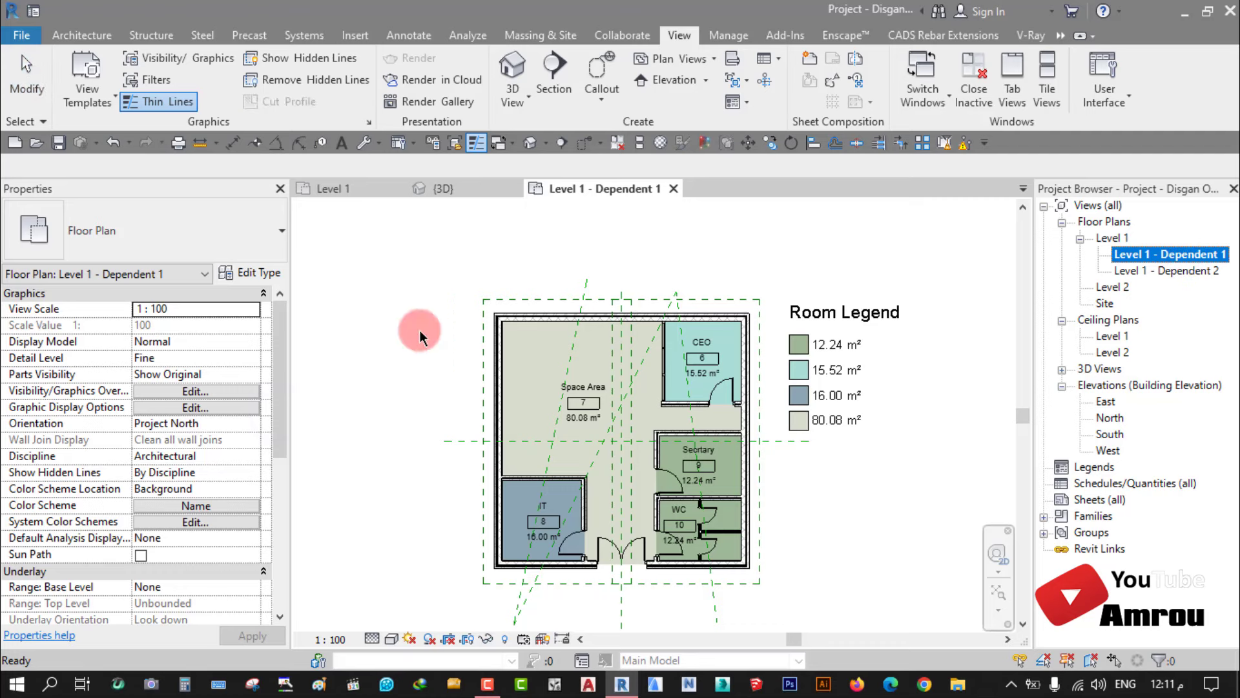
pyautogui.moveTo(277, 348); pyautogui.dragTo(265, 443)
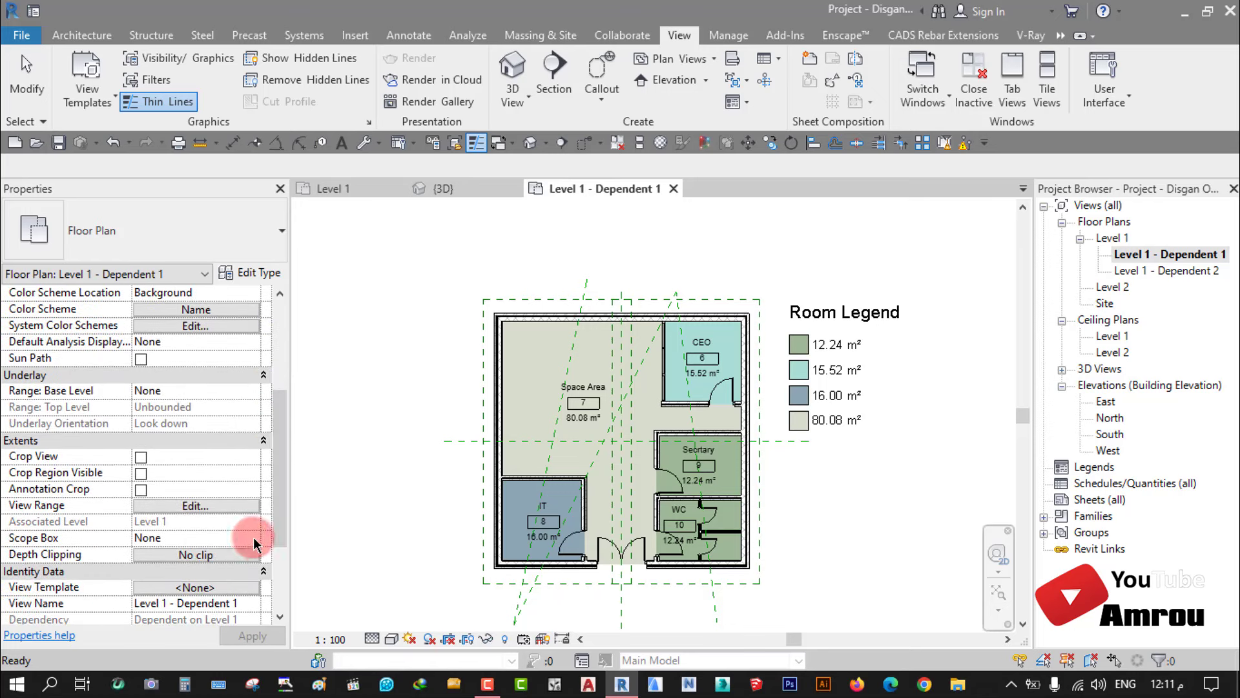
pyautogui.click(1162, 255)
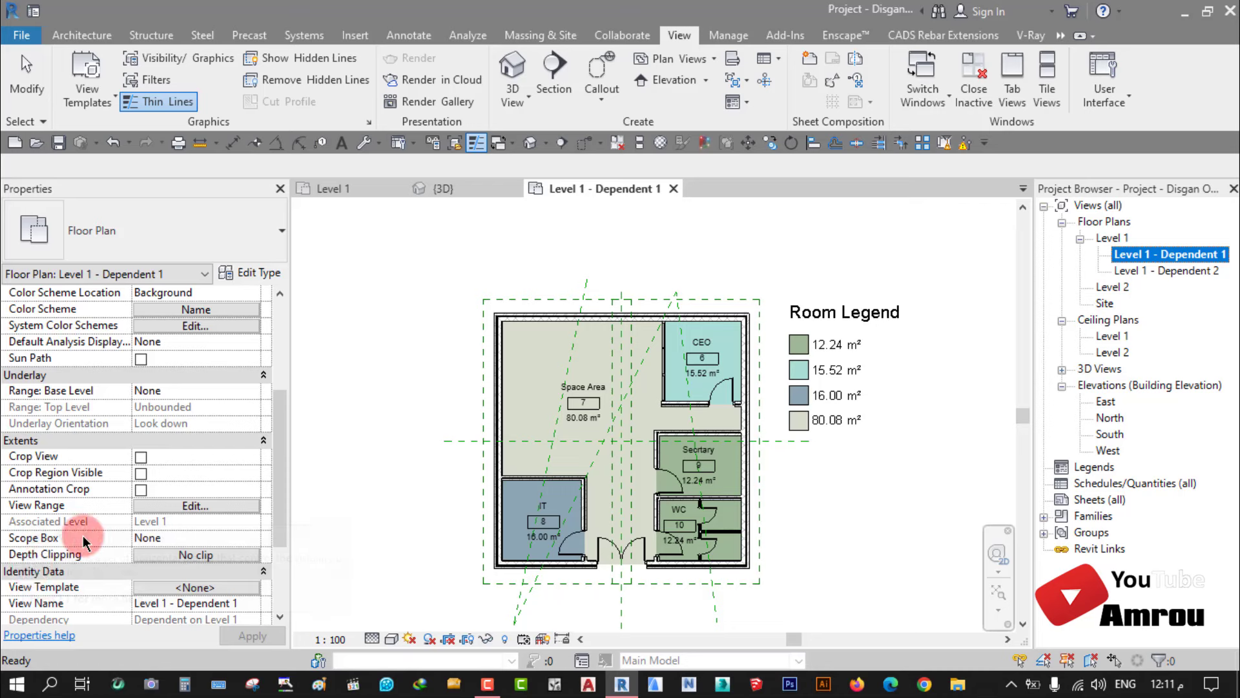
pyautogui.click(252, 538)
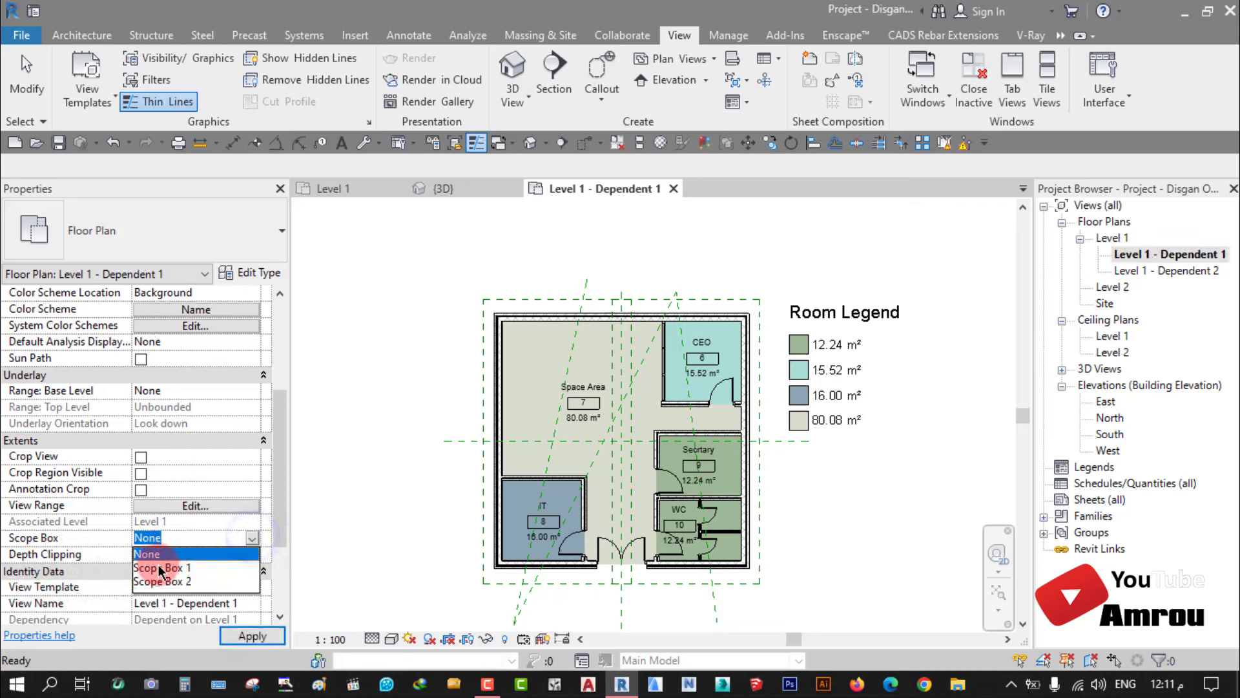
pyautogui.click(171, 569)
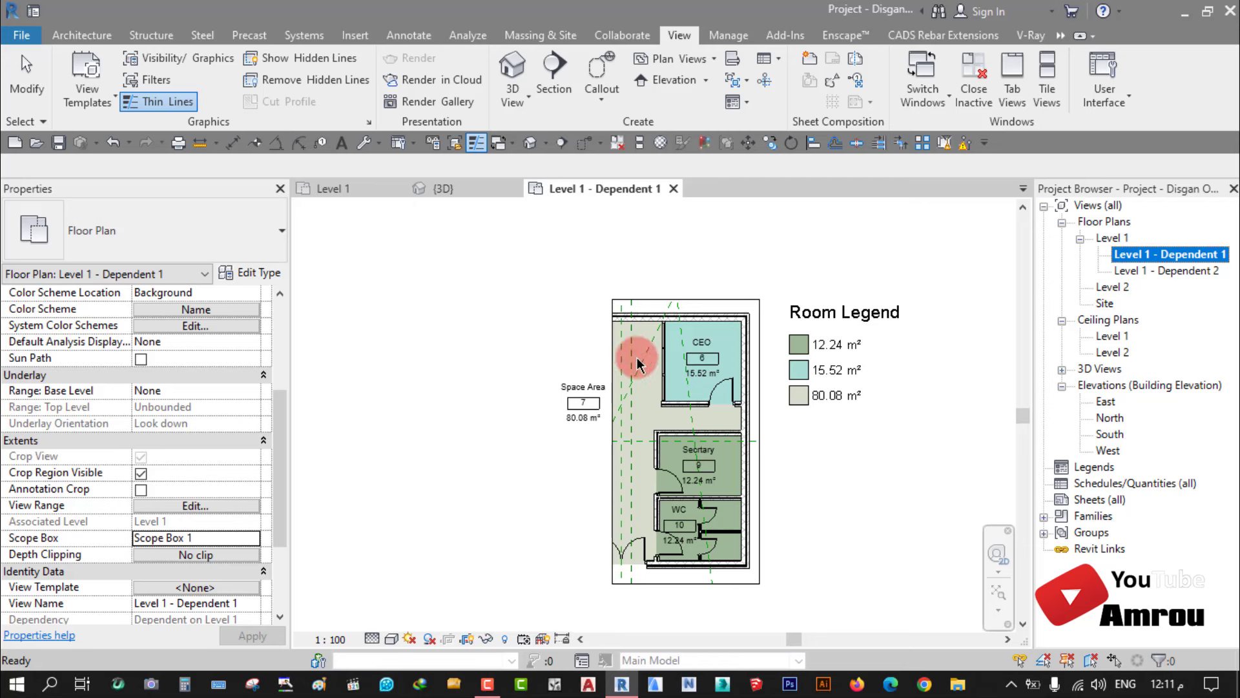
# Step: Crop the Level 1 - Dependent 2 view to Scope Box 2 and clear the selection
pyautogui.doubleClick(1175, 272)
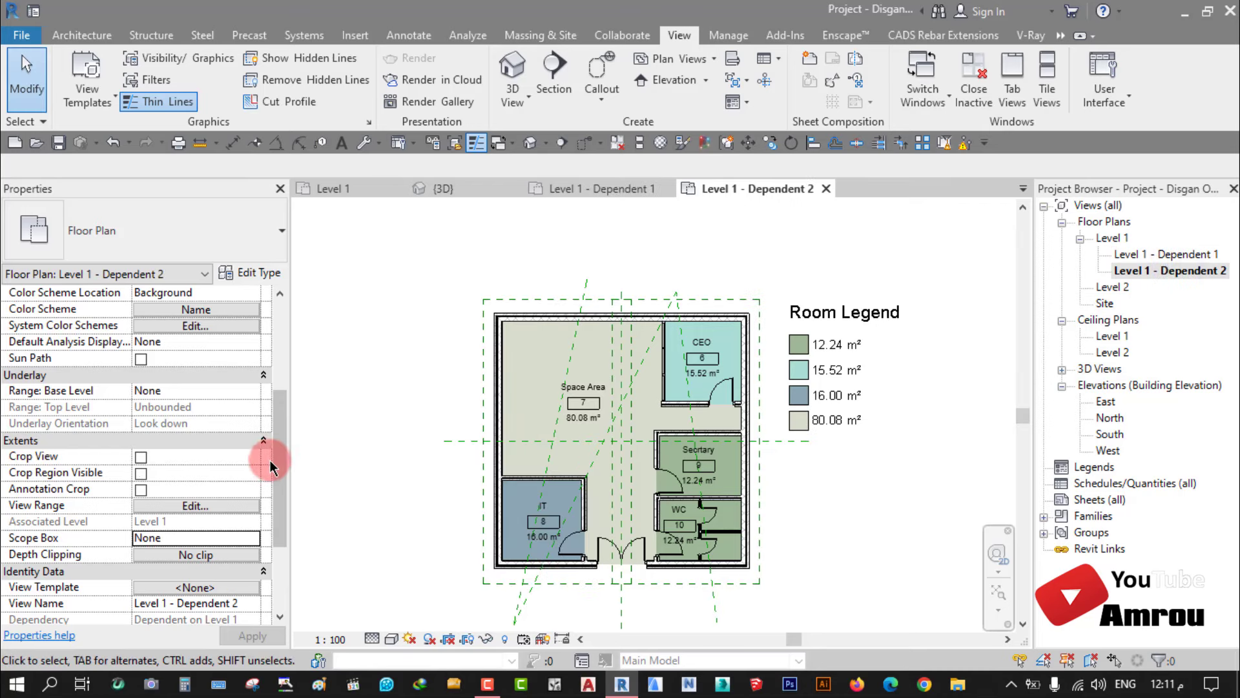
pyautogui.scroll(-1, 283, 439)
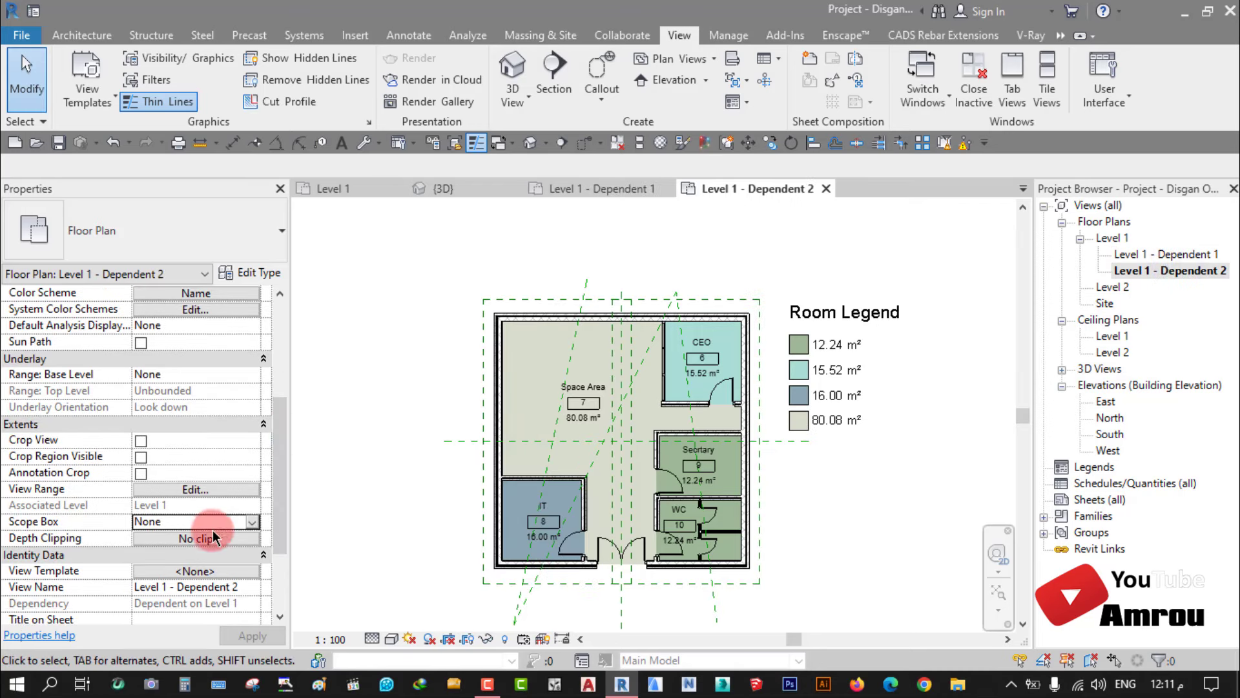
pyautogui.click(254, 522)
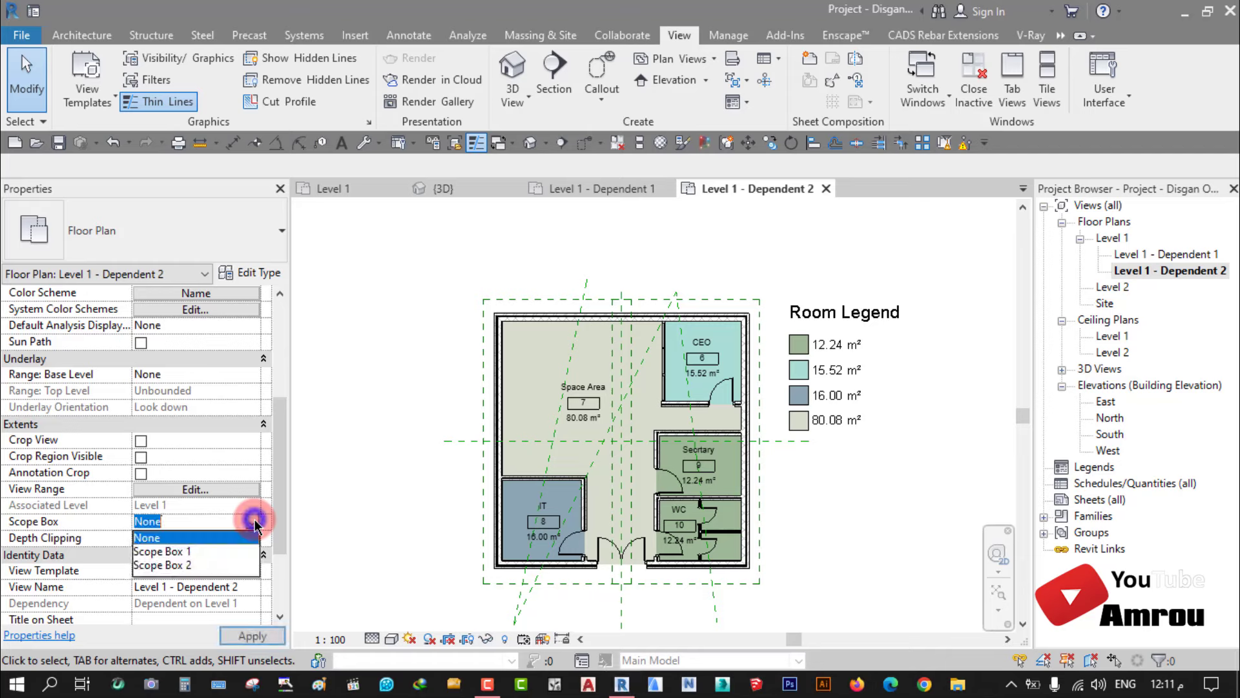
pyautogui.click(179, 565)
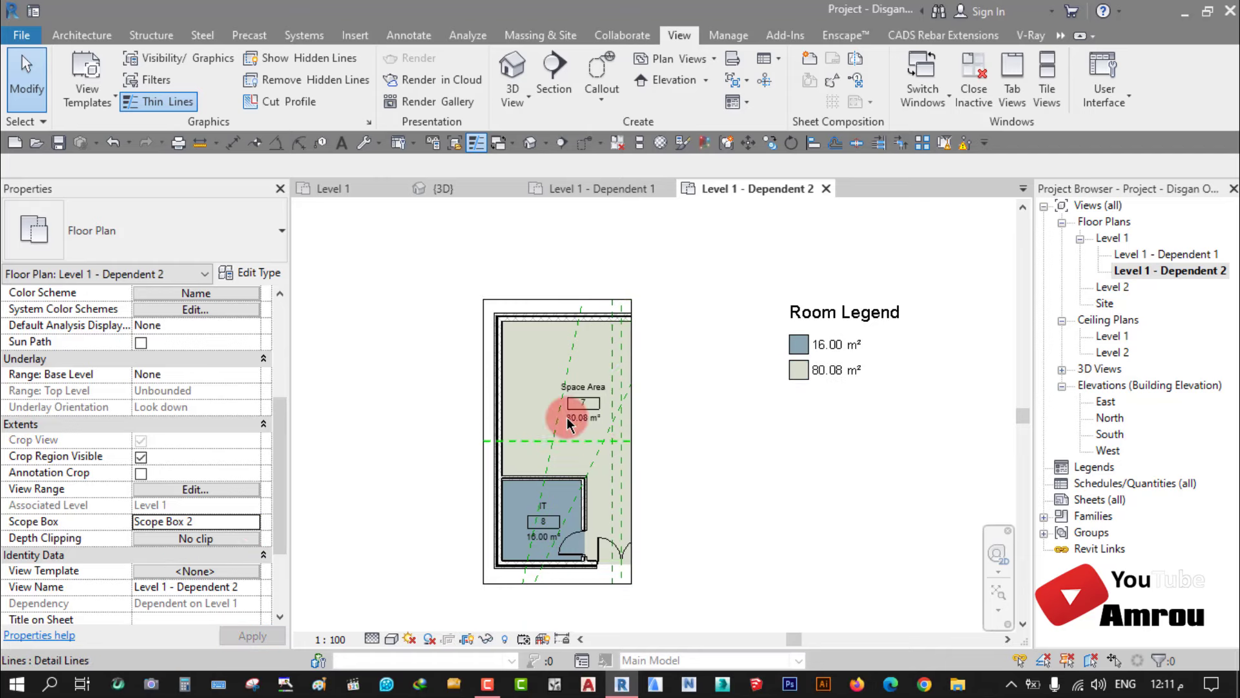
pyautogui.click(730, 459)
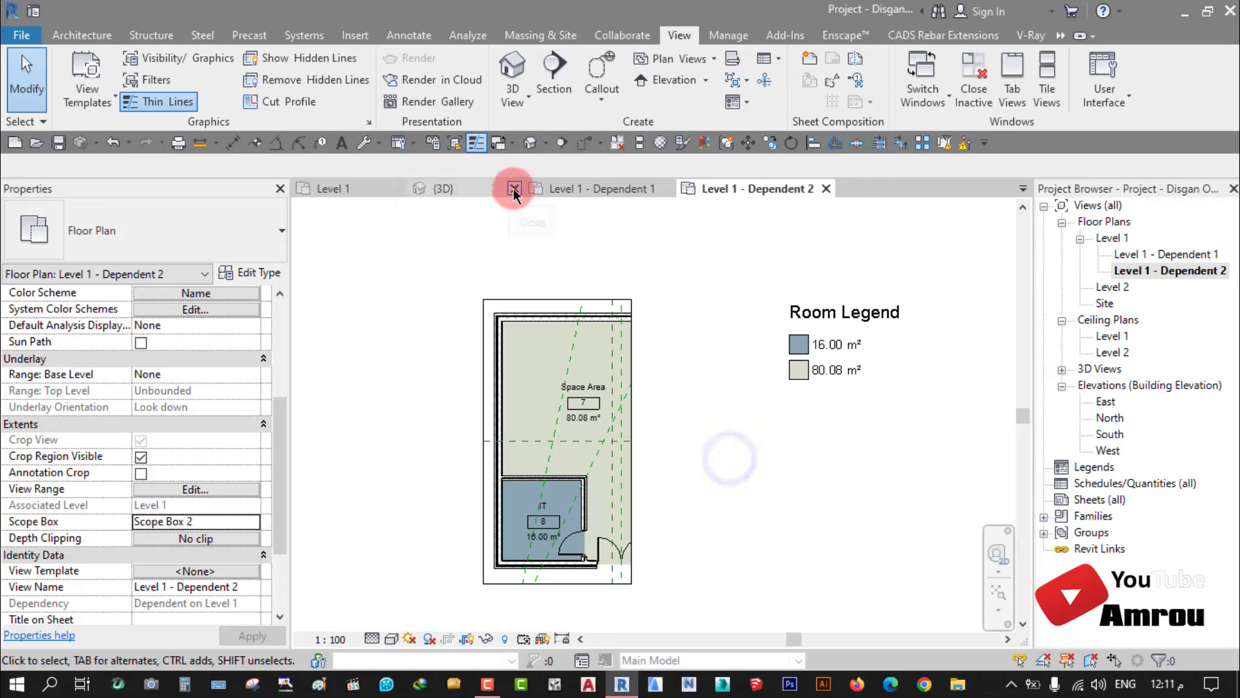
pyautogui.click(513, 188)
# Step: Close the 3D view, then check Level 1's Duplicate View options without duplicating anything
pyautogui.click(330, 188)
pyautogui.click(801, 475)
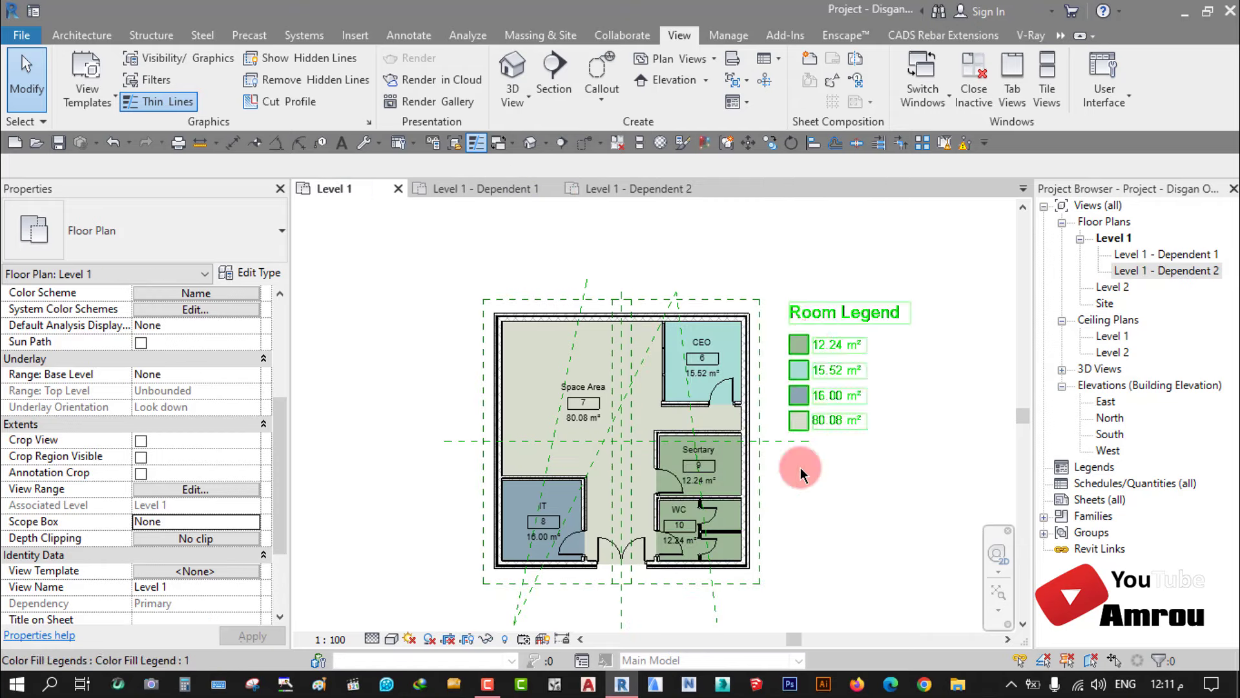
pyautogui.click(585, 278)
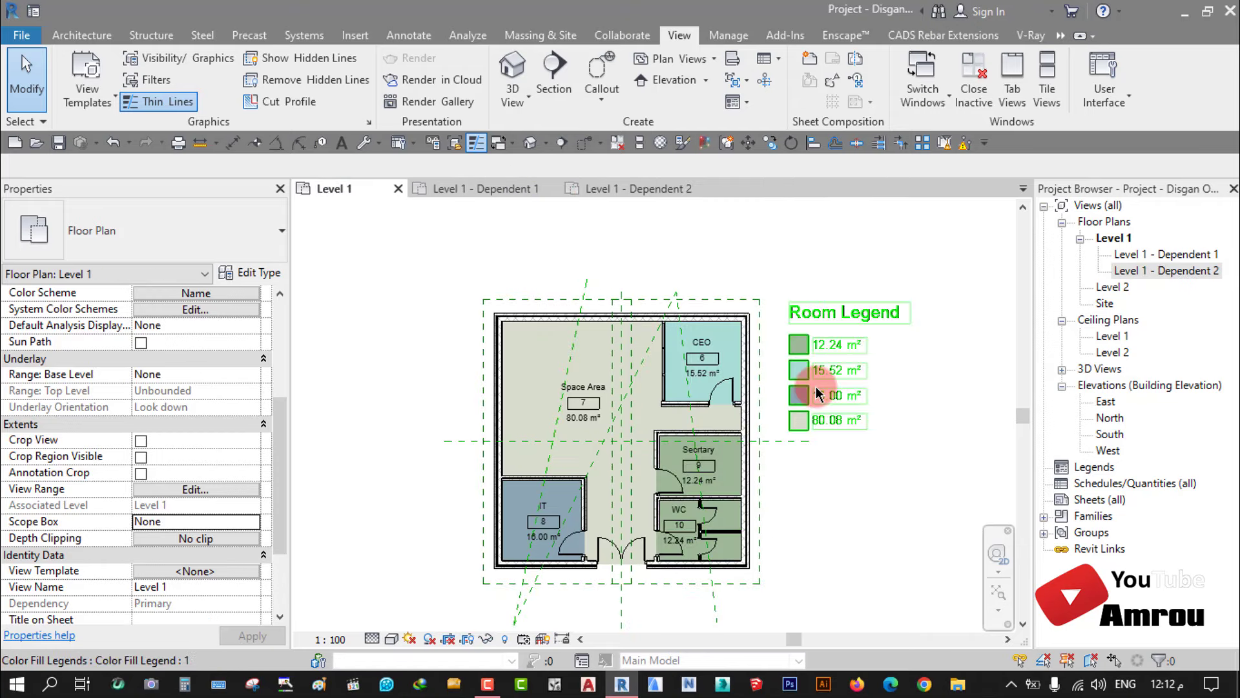
pyautogui.click(1115, 238)
pyautogui.rightClick(1115, 237)
pyautogui.moveTo(1062, 378)
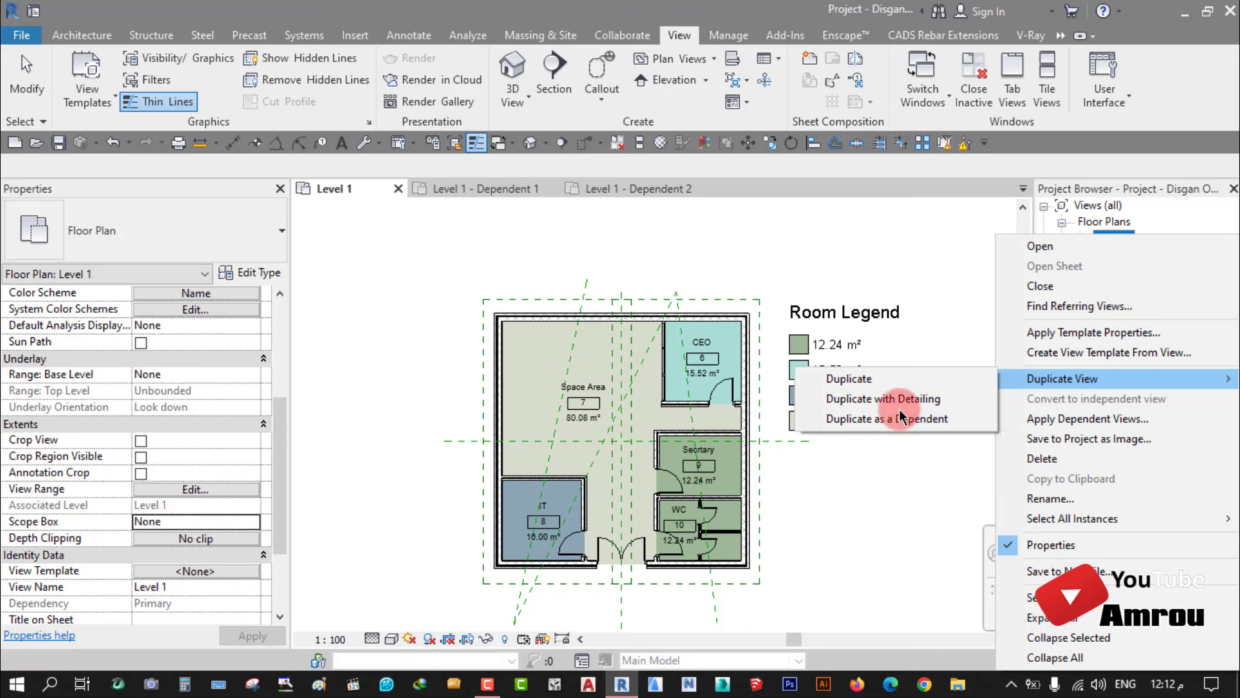
pyautogui.click(891, 255)
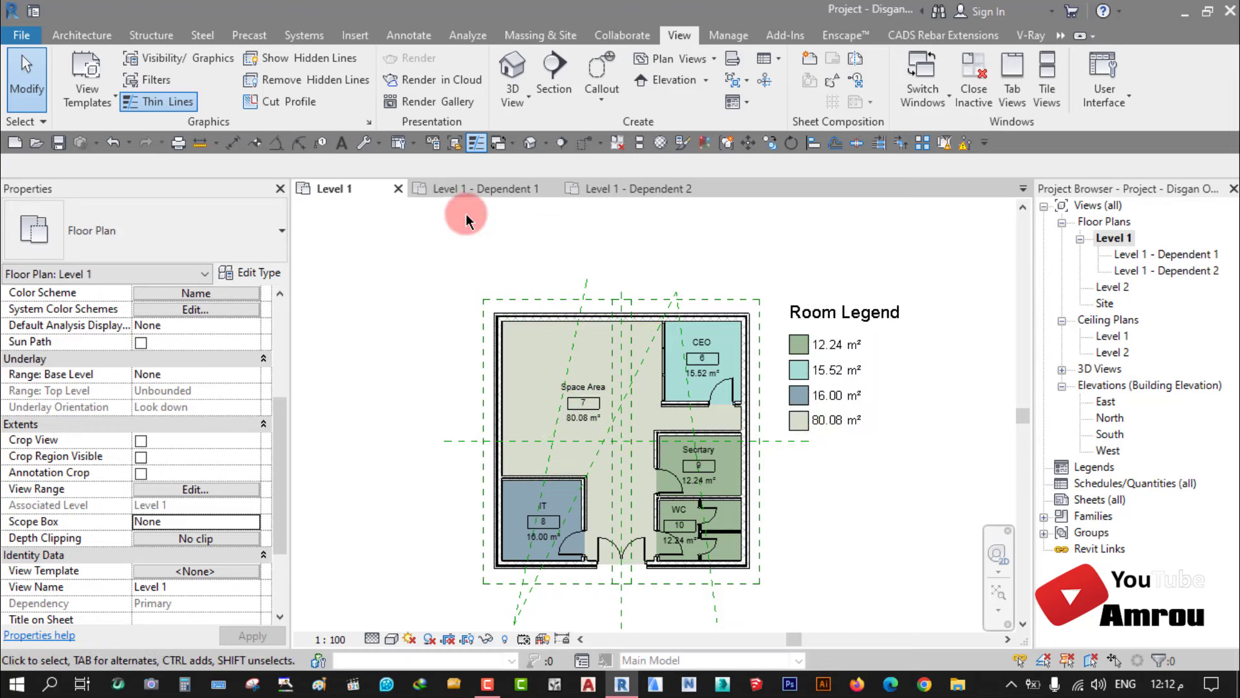
# Step: Delete the Room Legend from the Level 1 - Dependent 1 view
pyautogui.click(478, 184)
pyautogui.click(639, 188)
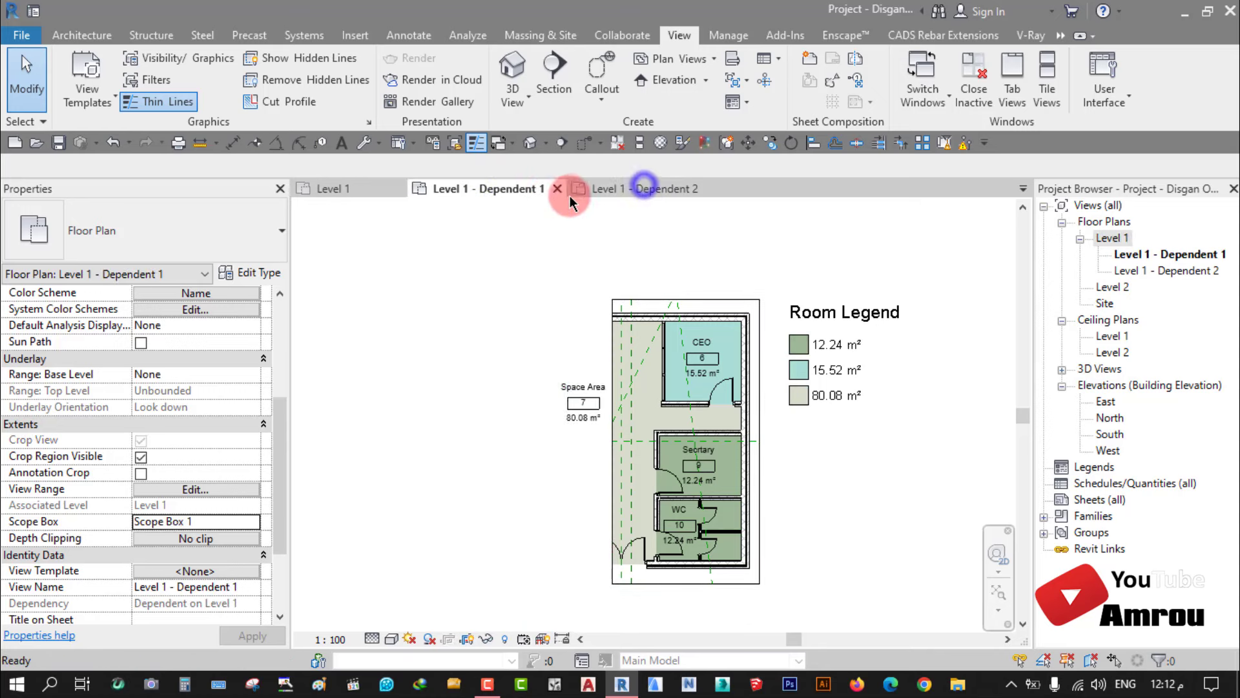
pyautogui.click(492, 186)
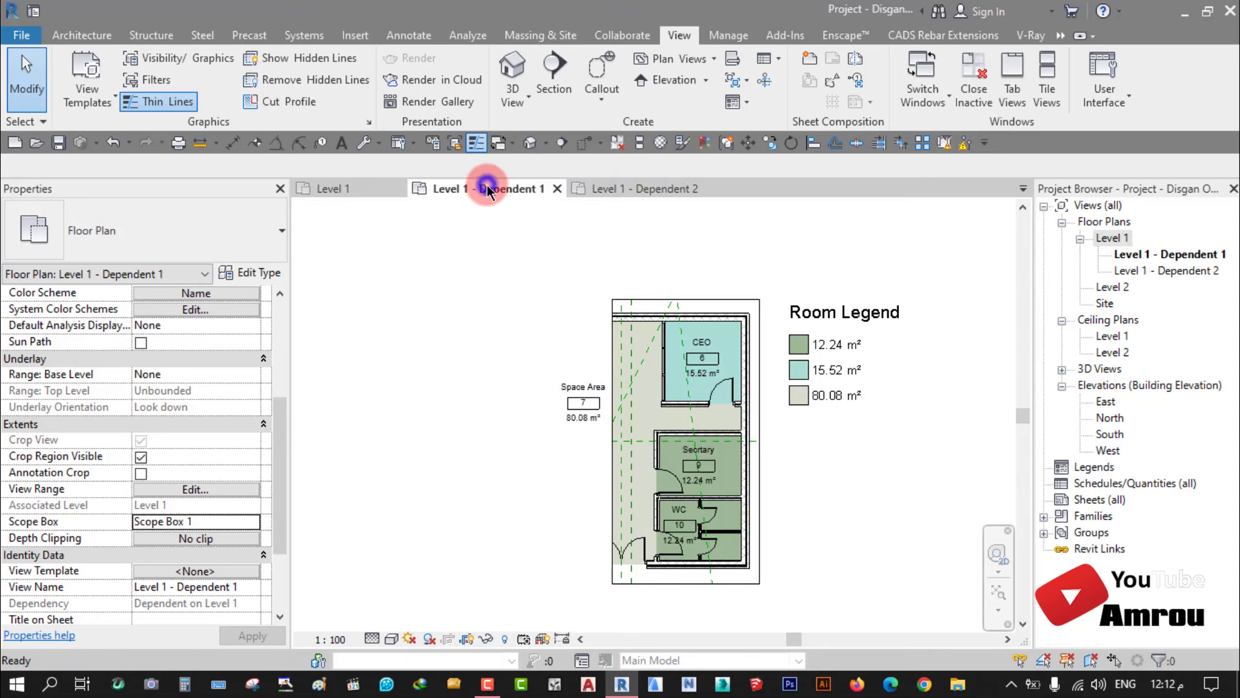
pyautogui.click(847, 313)
pyautogui.press('Delete')
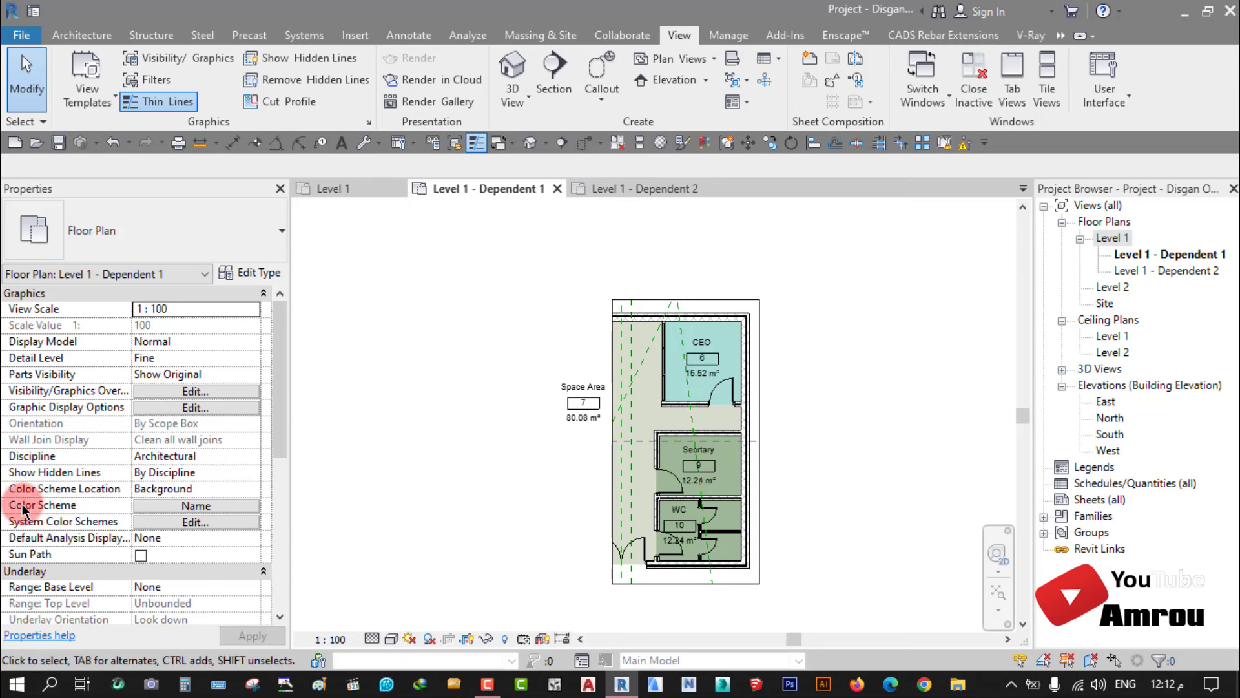
# Step: Set the view's room colour scheme to (none) so rooms lose their fills
pyautogui.click(207, 507)
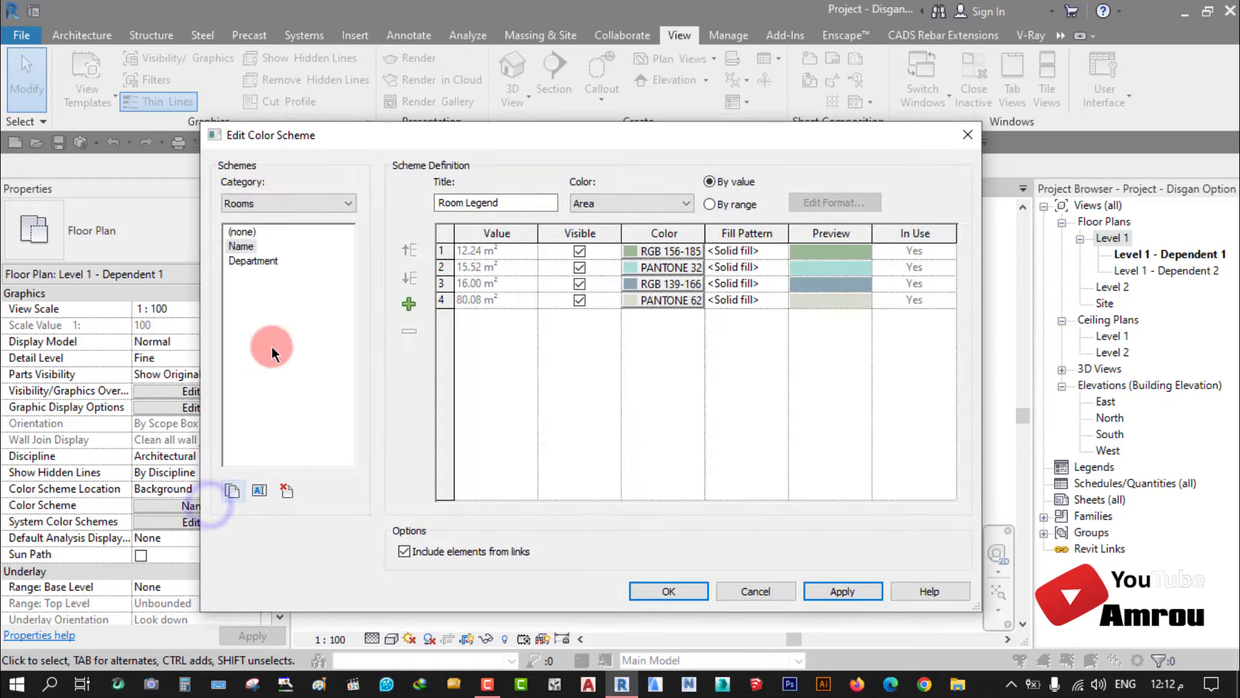
pyautogui.click(246, 232)
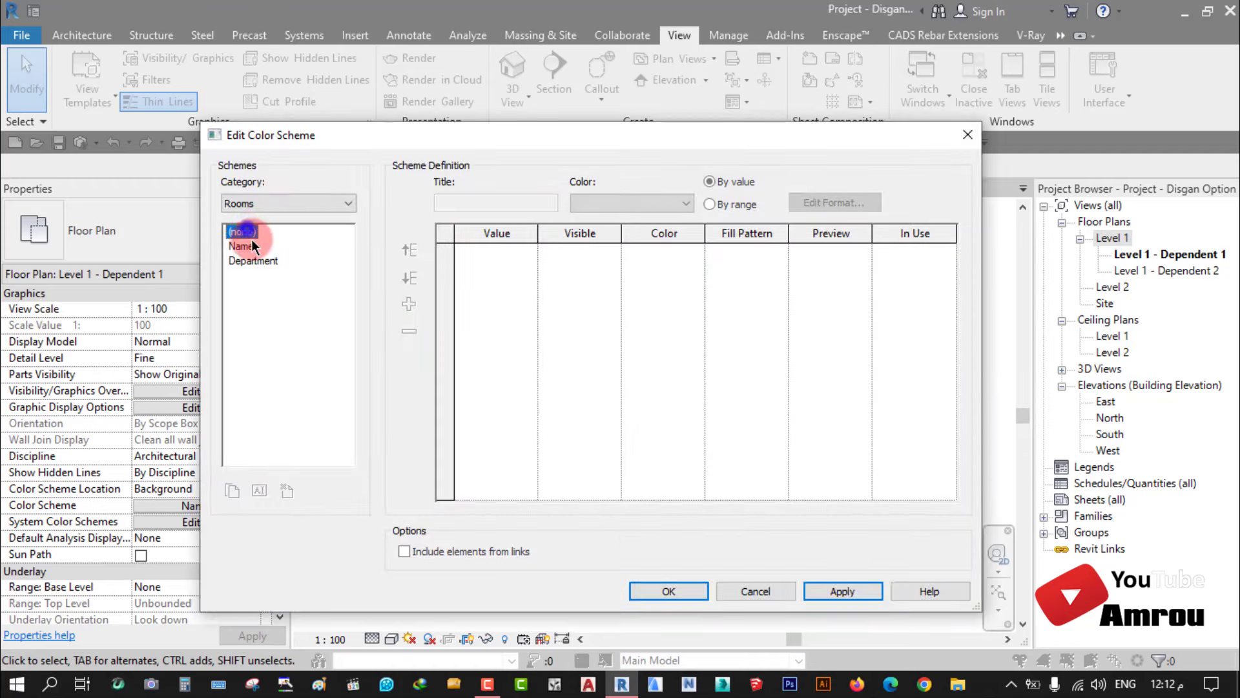
pyautogui.click(669, 591)
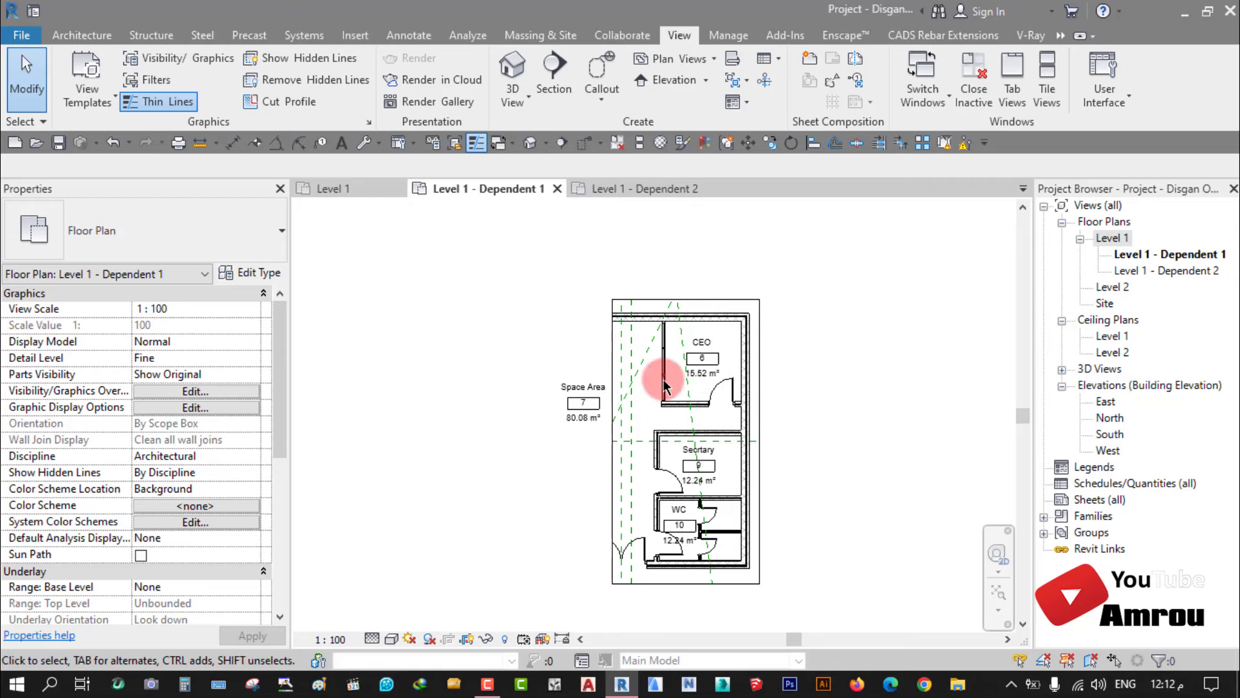
pyautogui.click(336, 188)
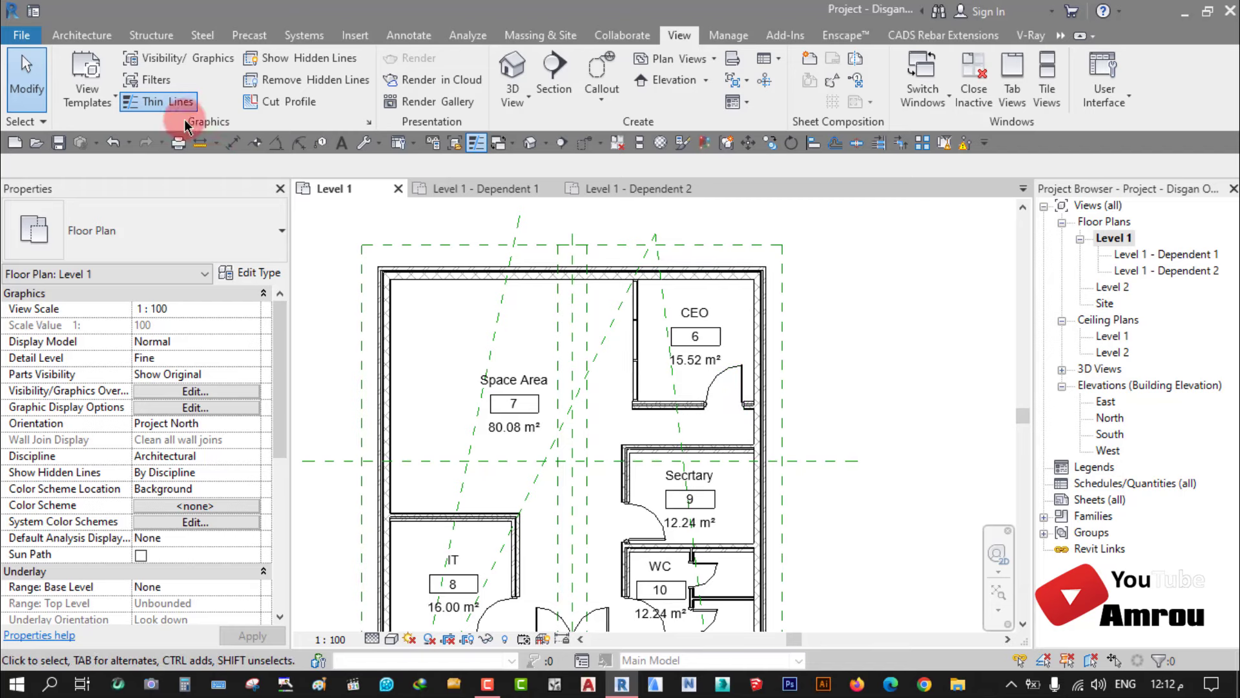
# Step: Start an aligned dimension on a wall, then cancel it while viewing Dependent 1
pyautogui.click(232, 143)
pyautogui.scroll(2, 725, 289)
pyautogui.click(725, 271)
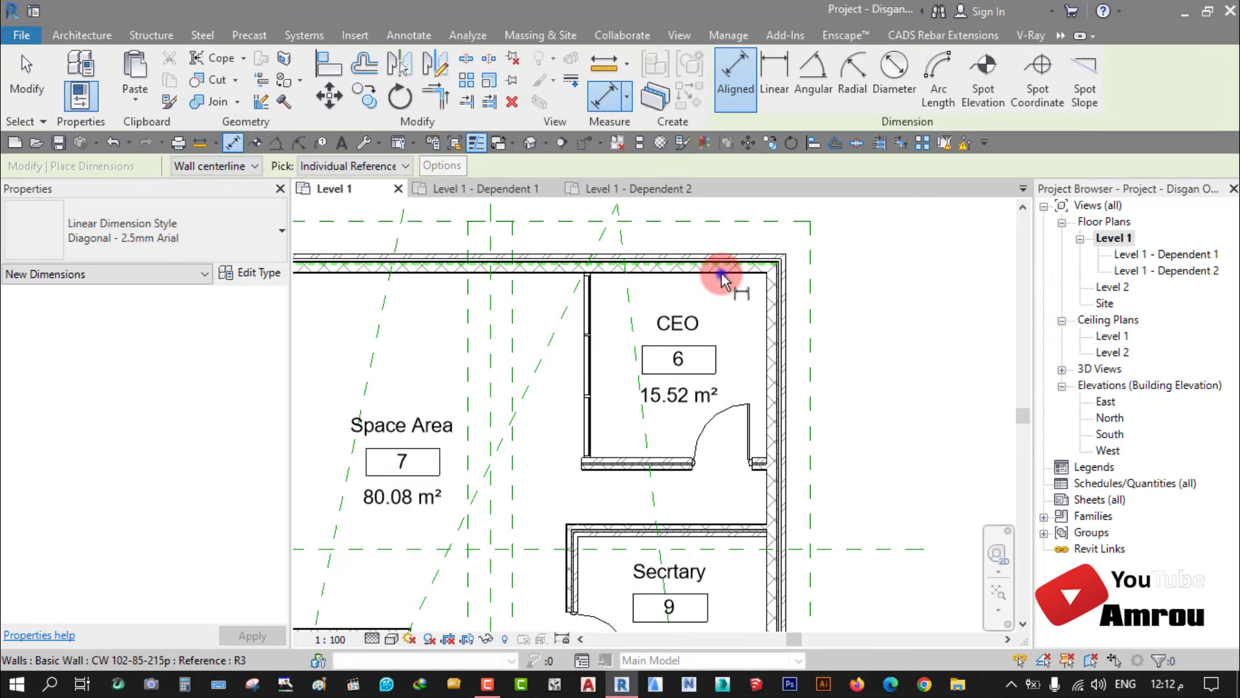
pyautogui.click(740, 452)
pyautogui.click(493, 187)
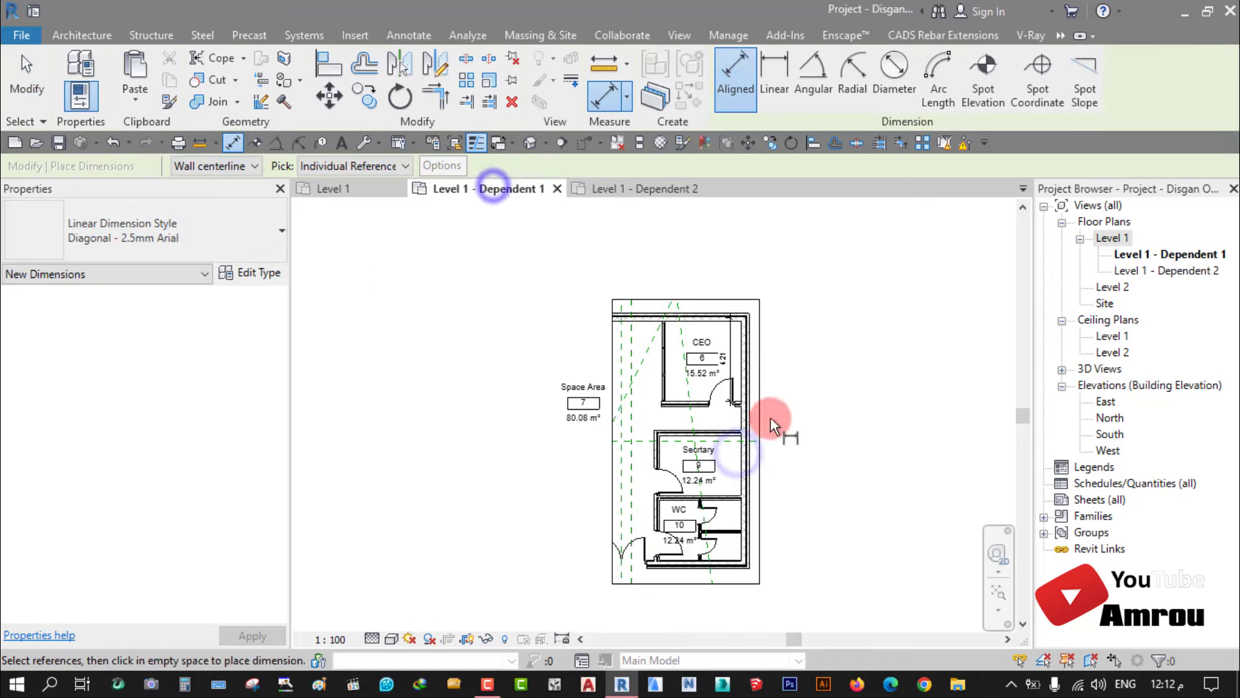
pyautogui.scroll(2, 727, 358)
pyautogui.scroll(-2, 730, 361)
pyautogui.press('Escape')
pyautogui.press('Escape')
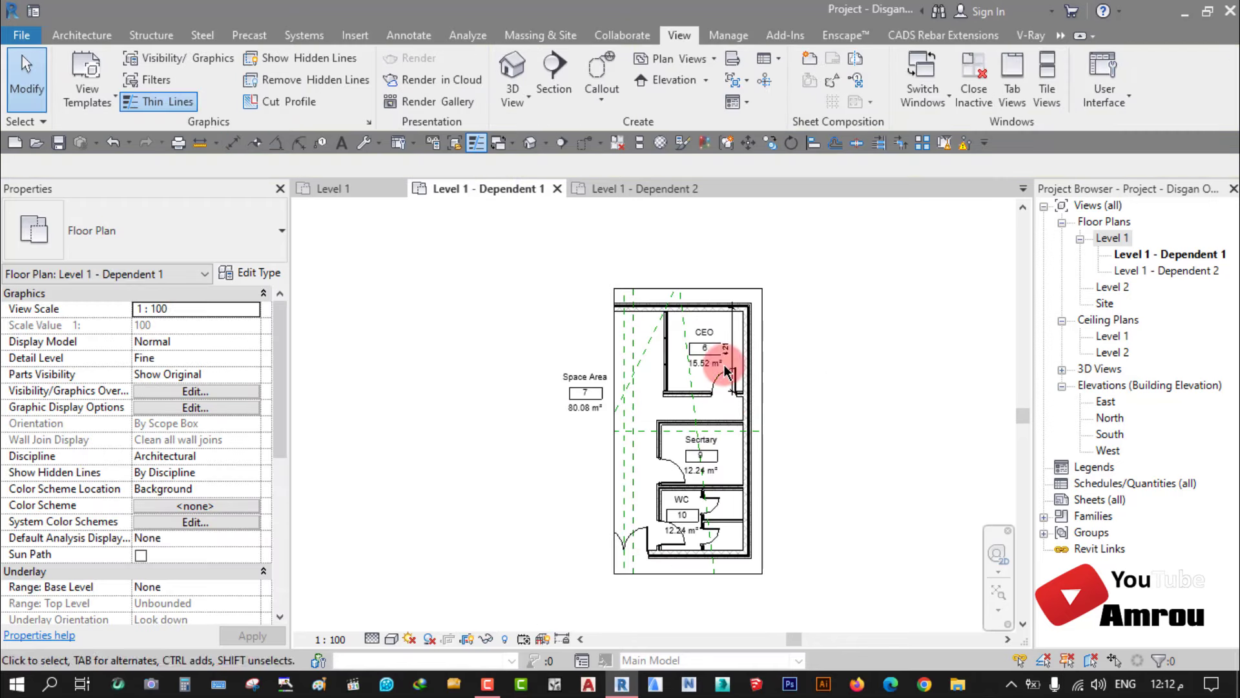
# Step: Compare the Dependent 2, Dependent 1 and full Level 1 plans, ending on full Level 1
pyautogui.click(648, 189)
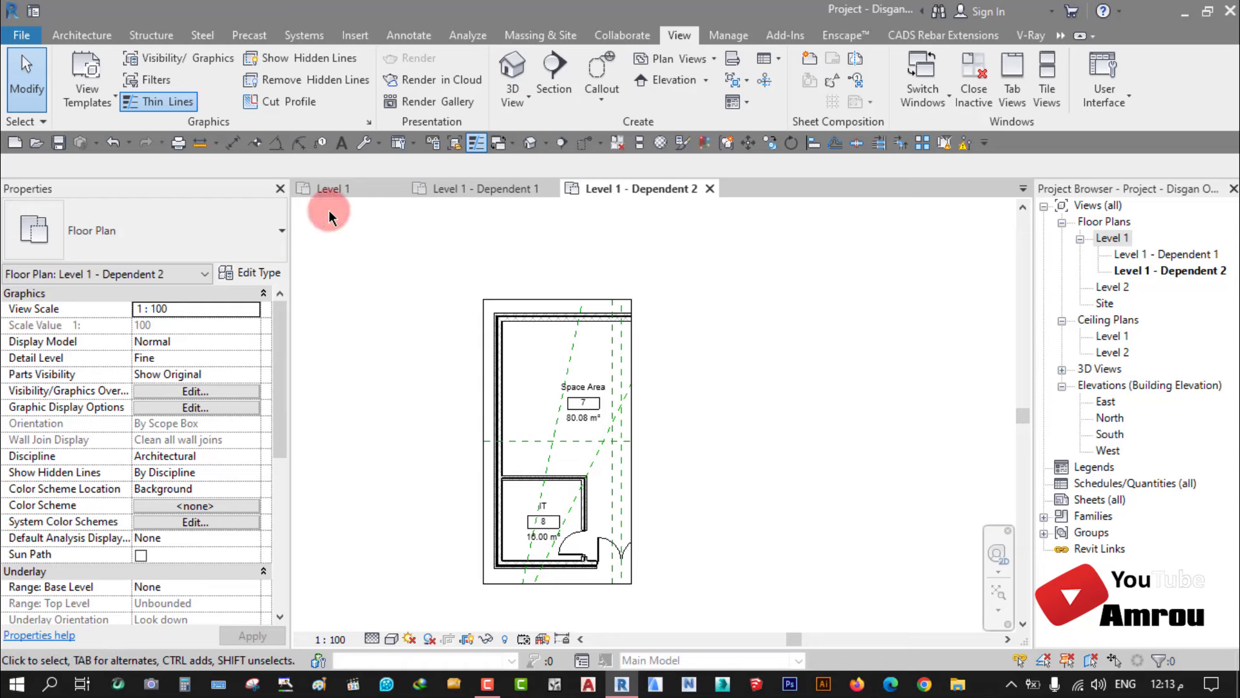
pyautogui.click(326, 188)
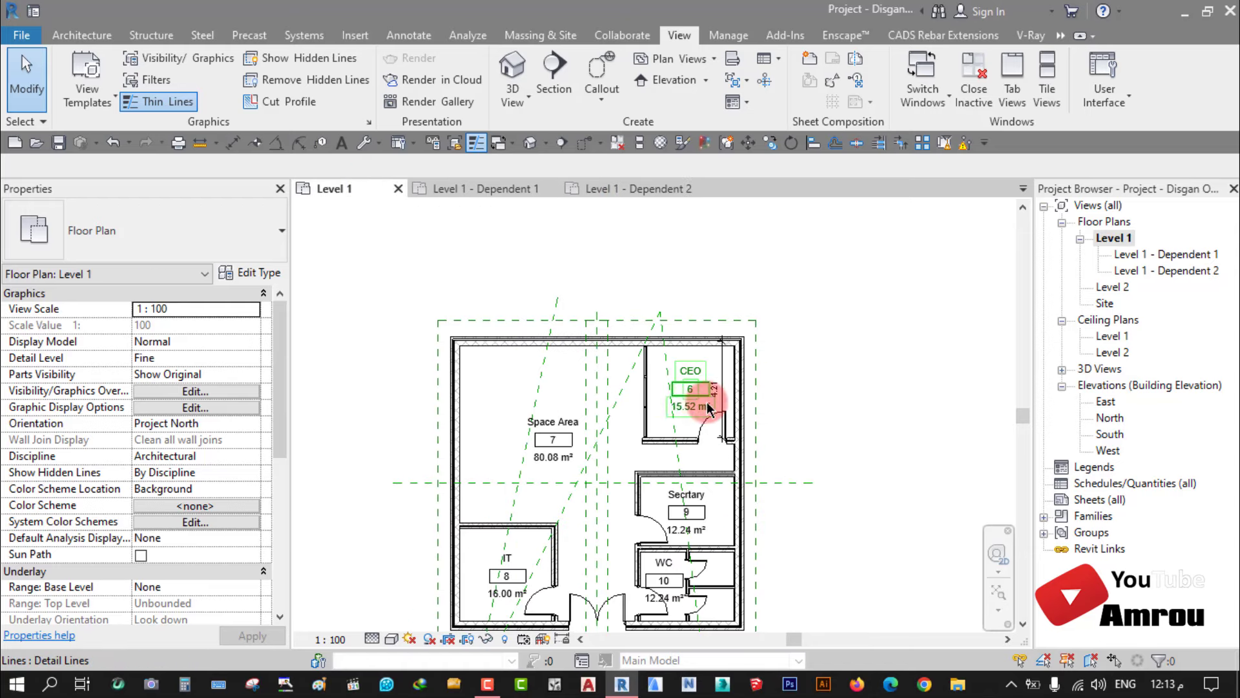
pyautogui.click(509, 192)
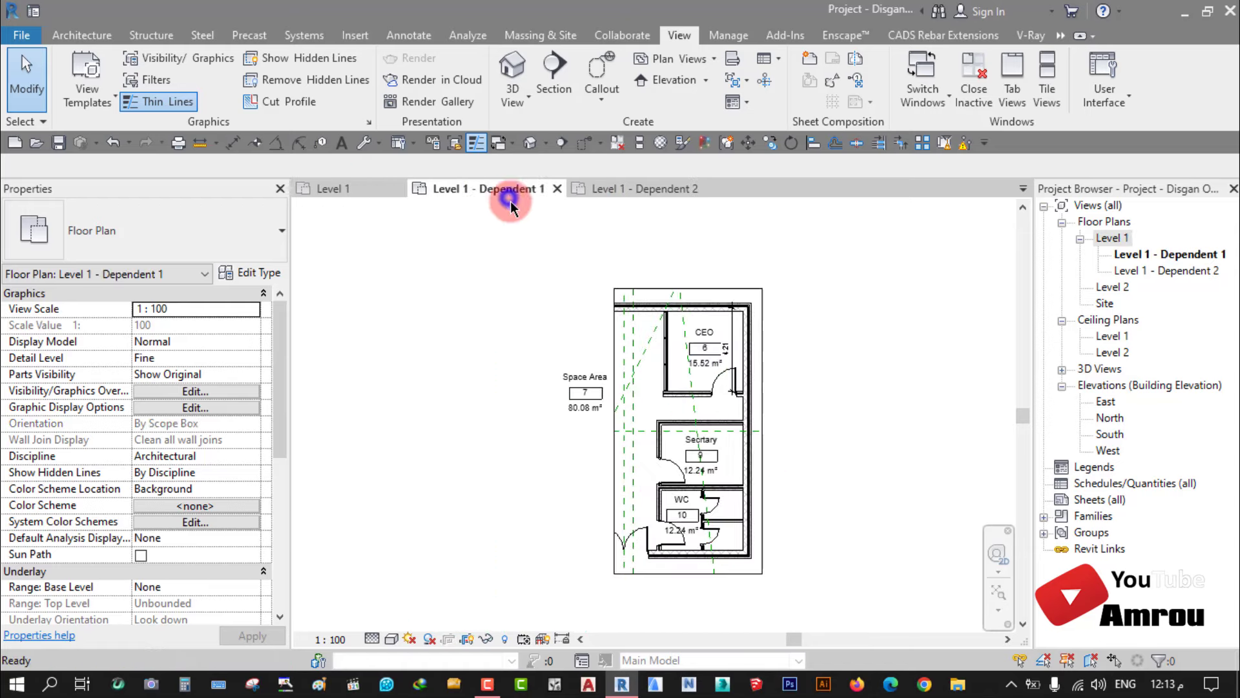
pyautogui.click(349, 187)
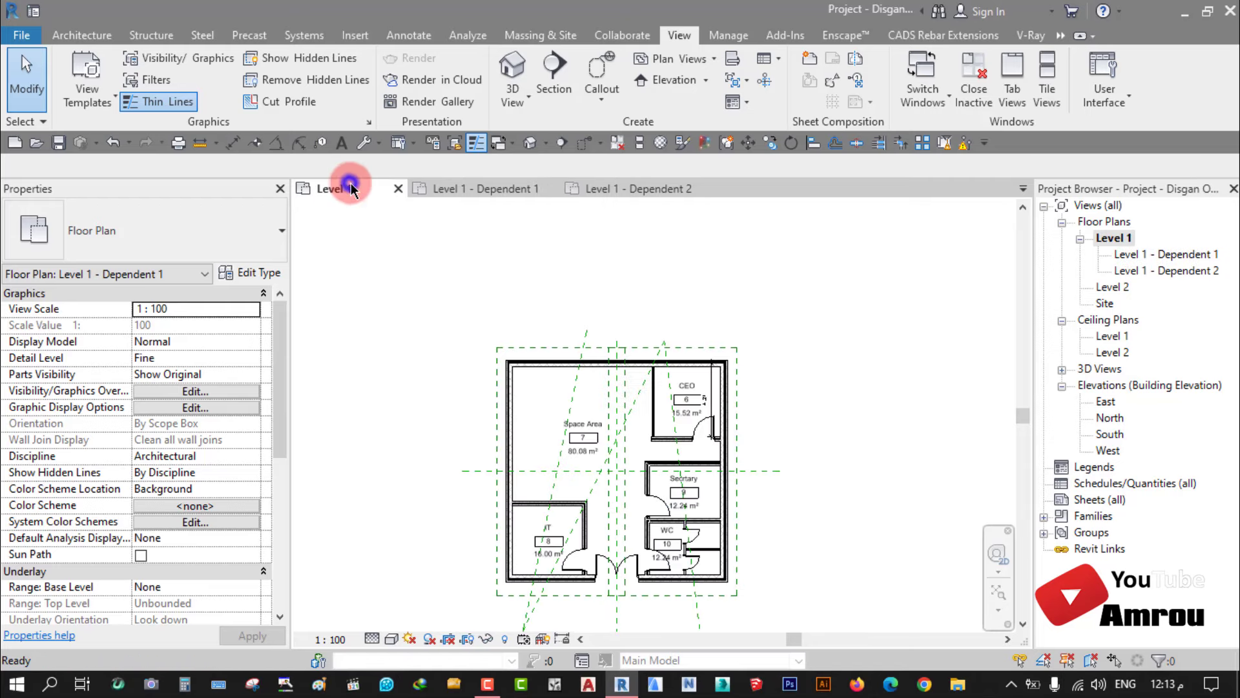
pyautogui.scroll(1, 617, 423)
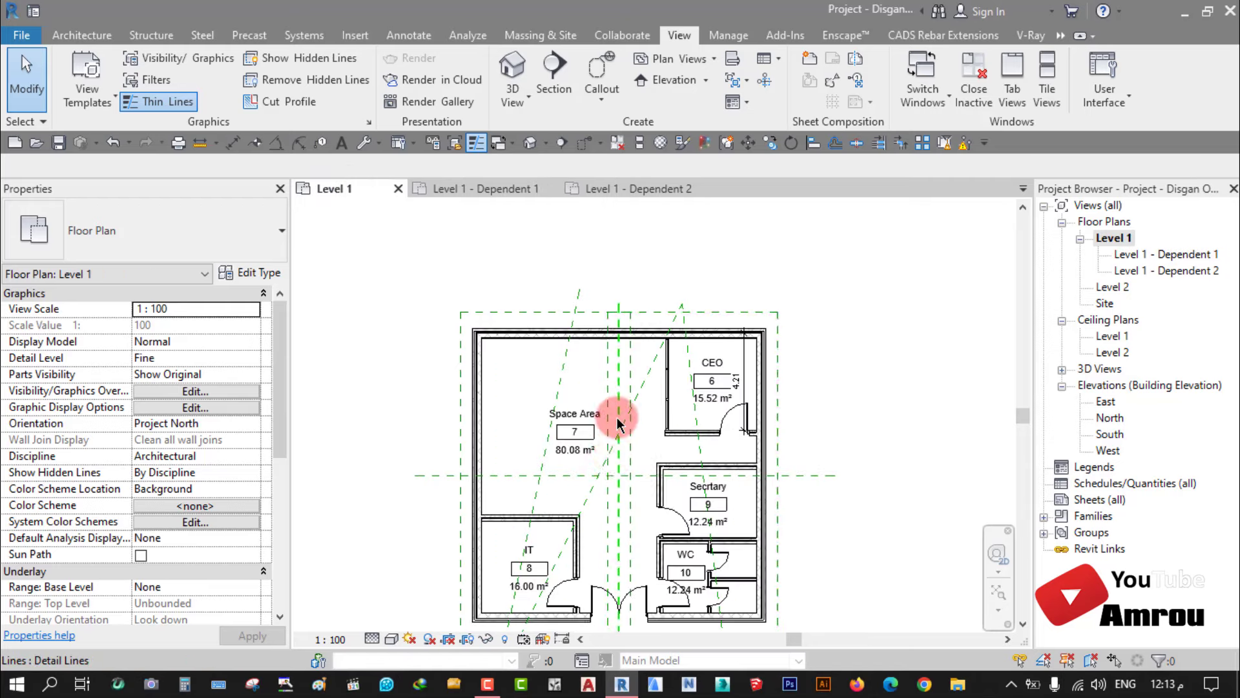
pyautogui.scroll(-1, 616, 424)
pyautogui.scroll(-1, 620, 419)
pyautogui.scroll(2, 646, 394)
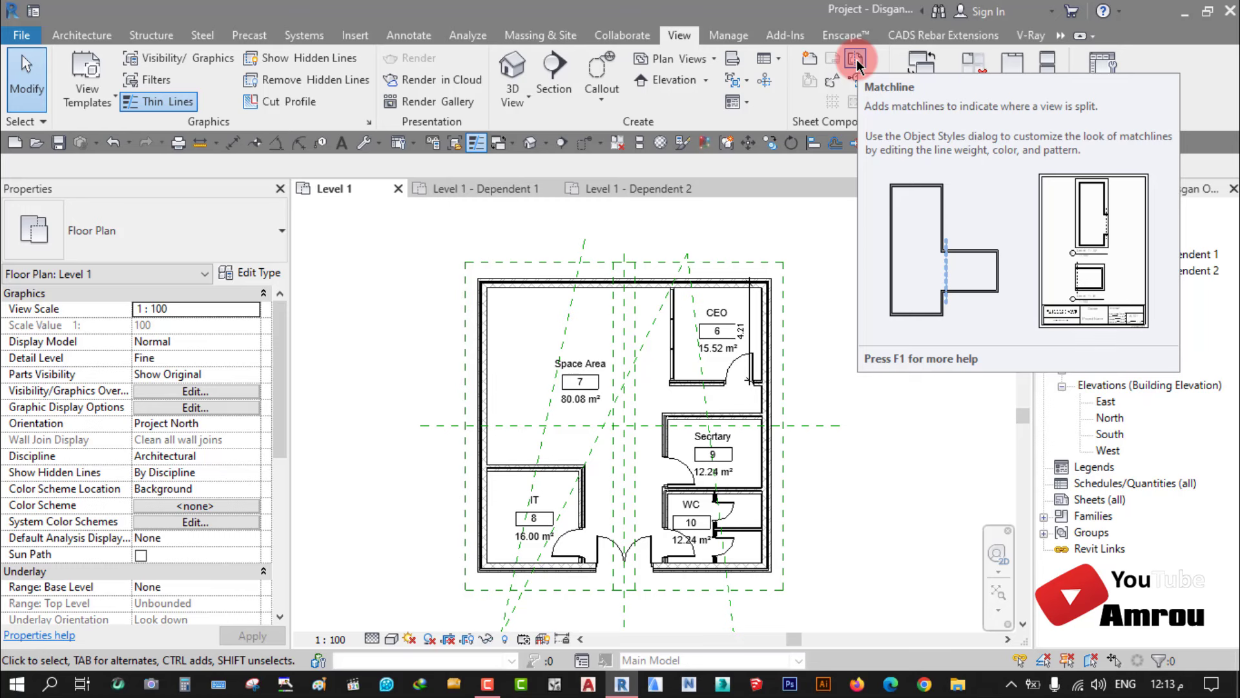
# Step: Add a matchline on the central reference line, extending its bottom end below the building
pyautogui.click(856, 60)
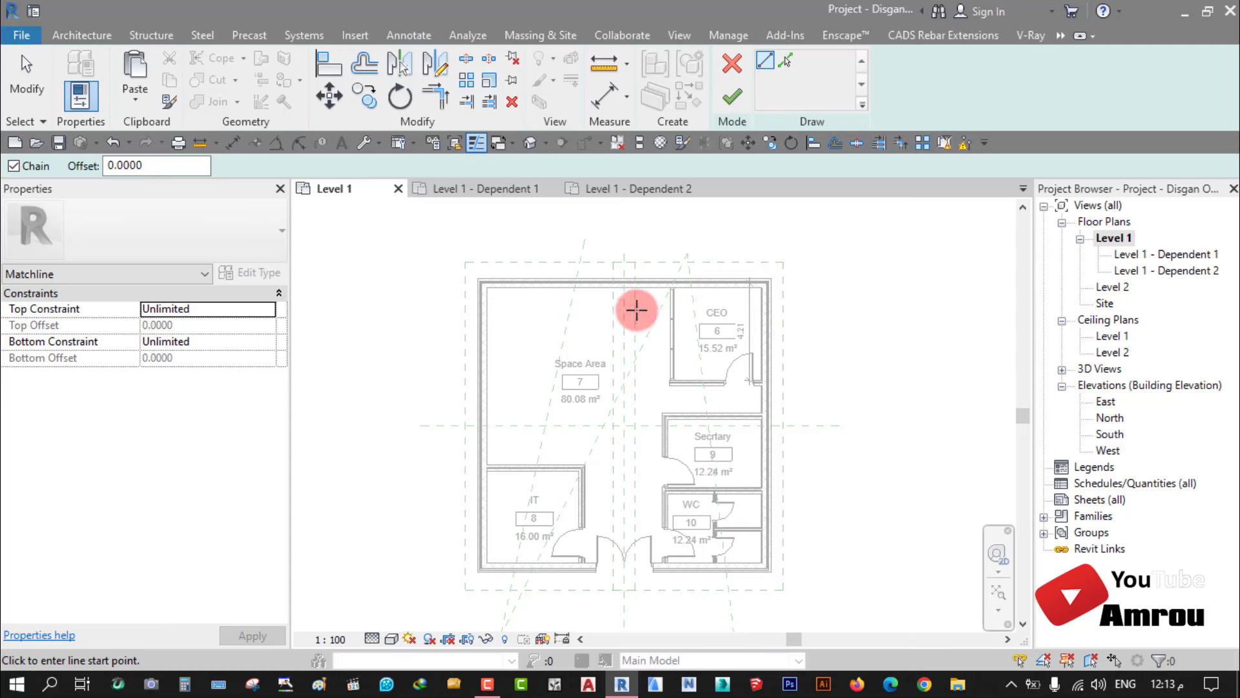
pyautogui.click(785, 60)
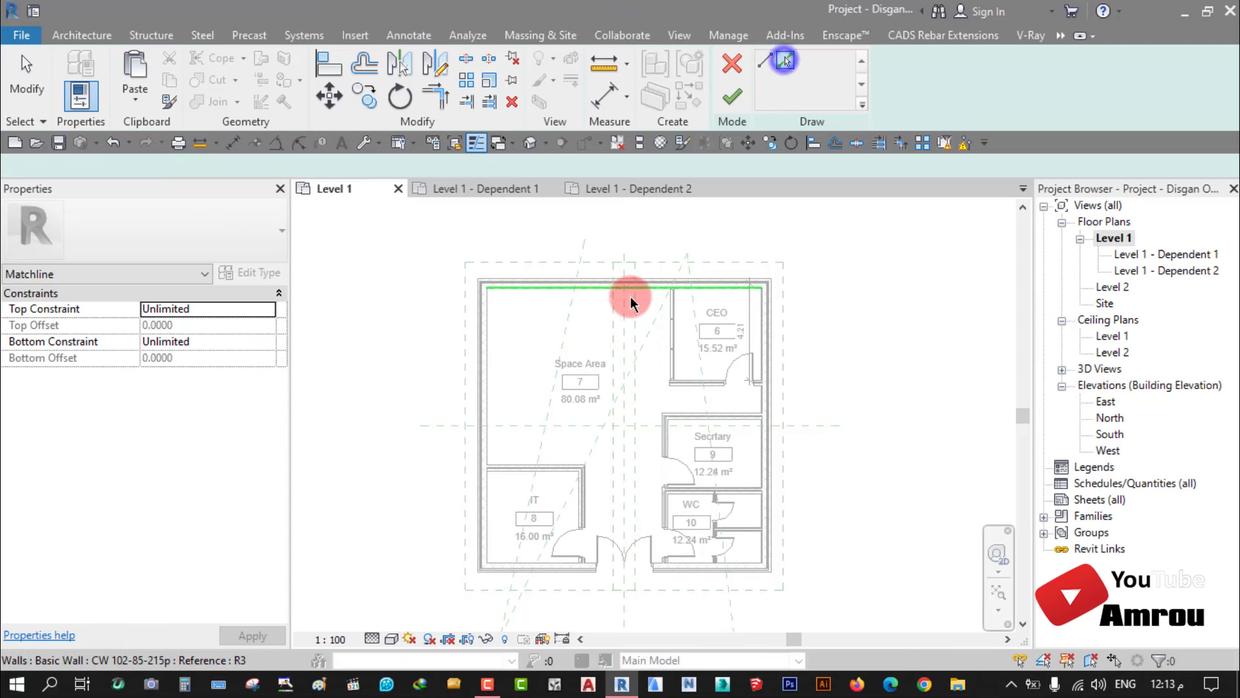
pyautogui.click(626, 320)
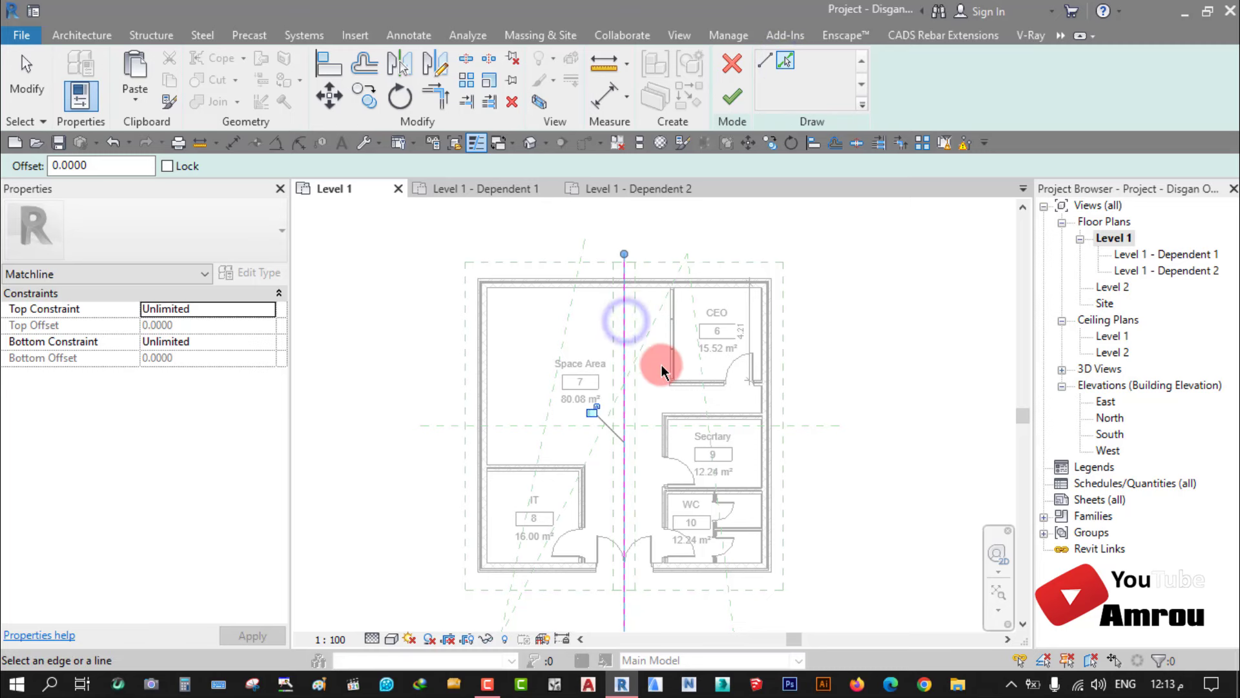
pyautogui.scroll(-2, 659, 372)
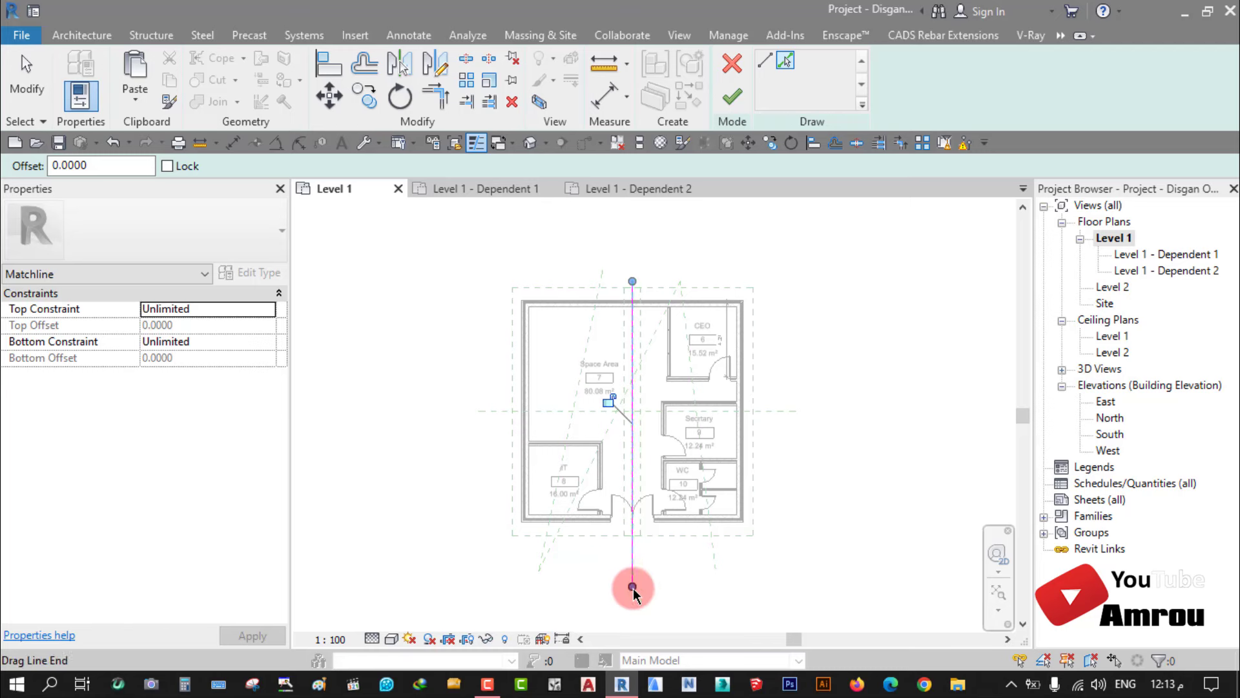
pyautogui.moveTo(633, 586); pyautogui.dragTo(633, 556)
pyautogui.click(732, 98)
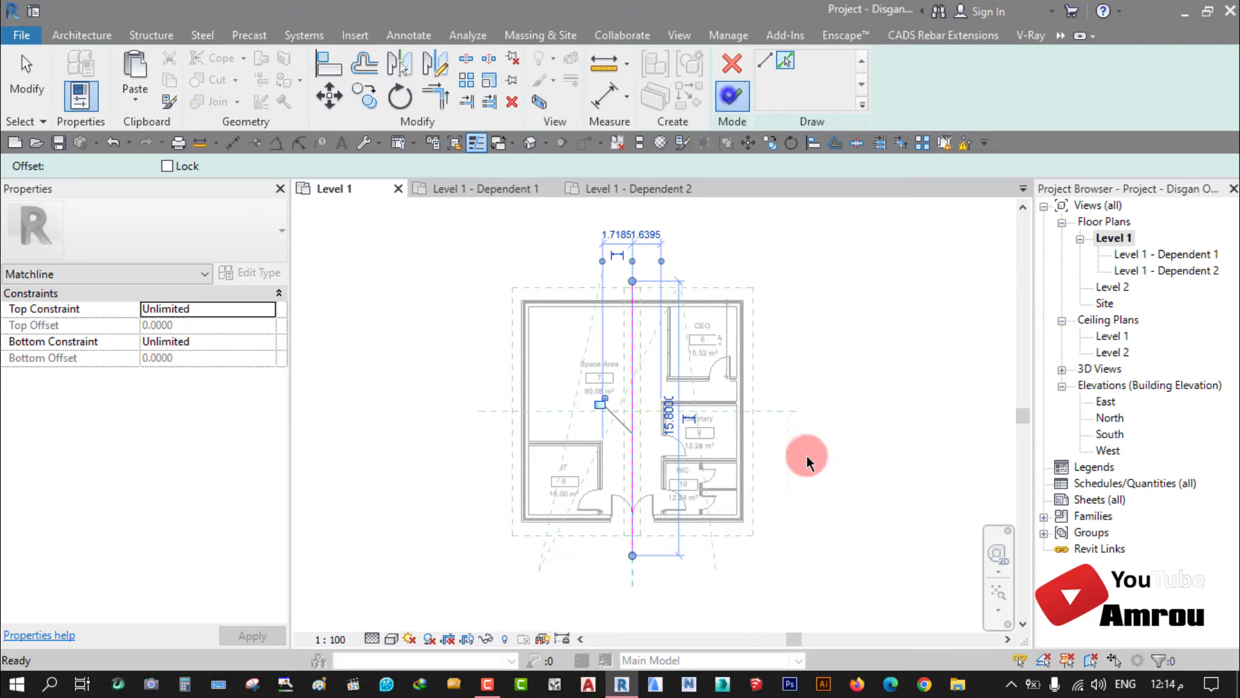
pyautogui.click(822, 489)
# Step: Turn off Thin Lines so walls display with their true line weights
pyautogui.scroll(3, 600, 557)
pyautogui.scroll(-2, 599, 557)
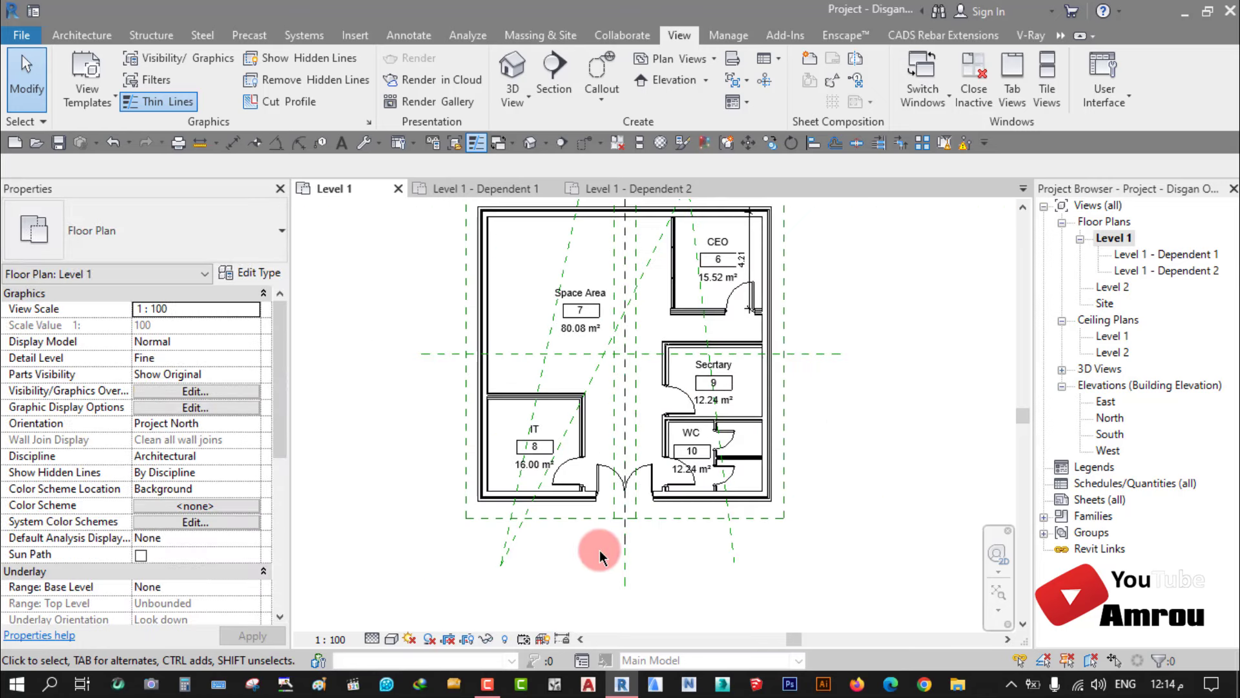
pyautogui.click(392, 639)
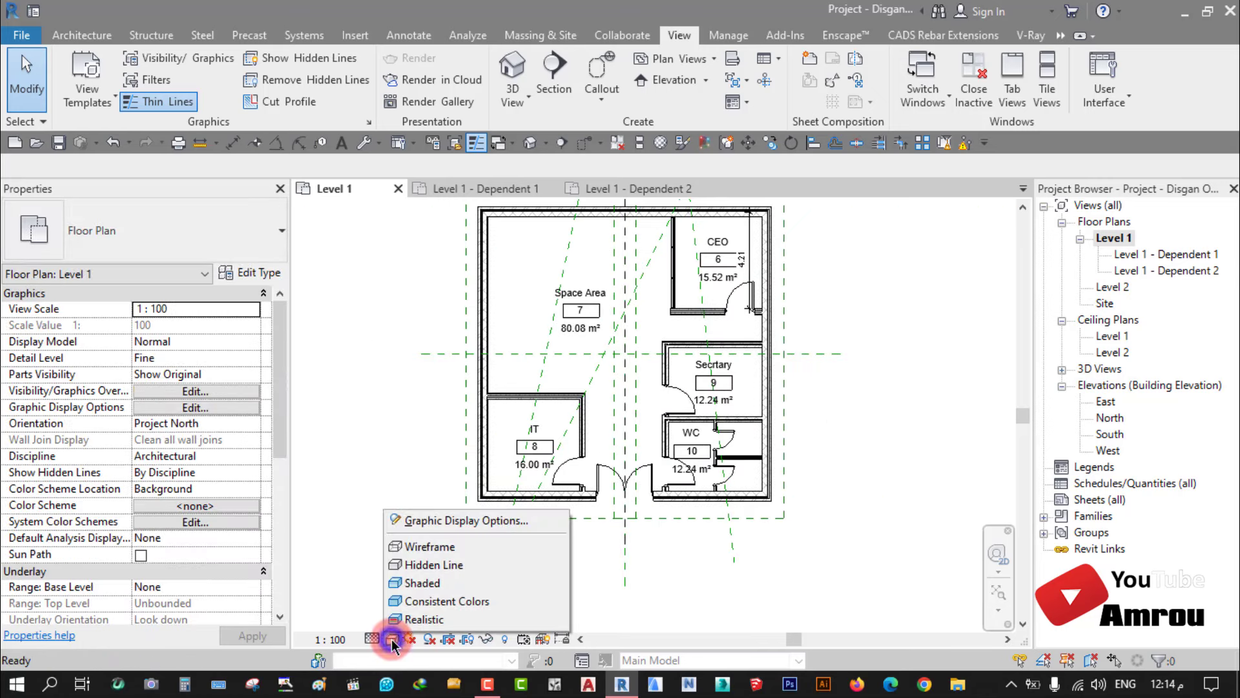
pyautogui.click(321, 570)
pyautogui.click(478, 142)
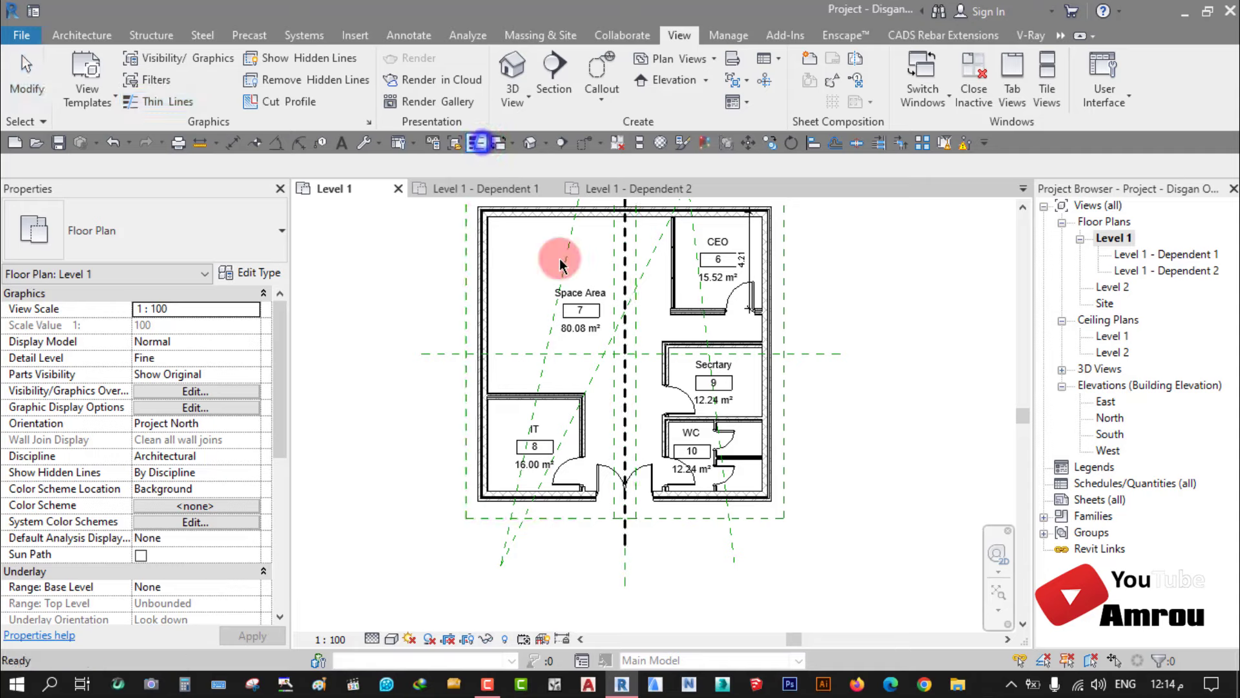
pyautogui.scroll(2, 636, 330)
pyautogui.scroll(-1, 641, 329)
pyautogui.scroll(-1, 532, 360)
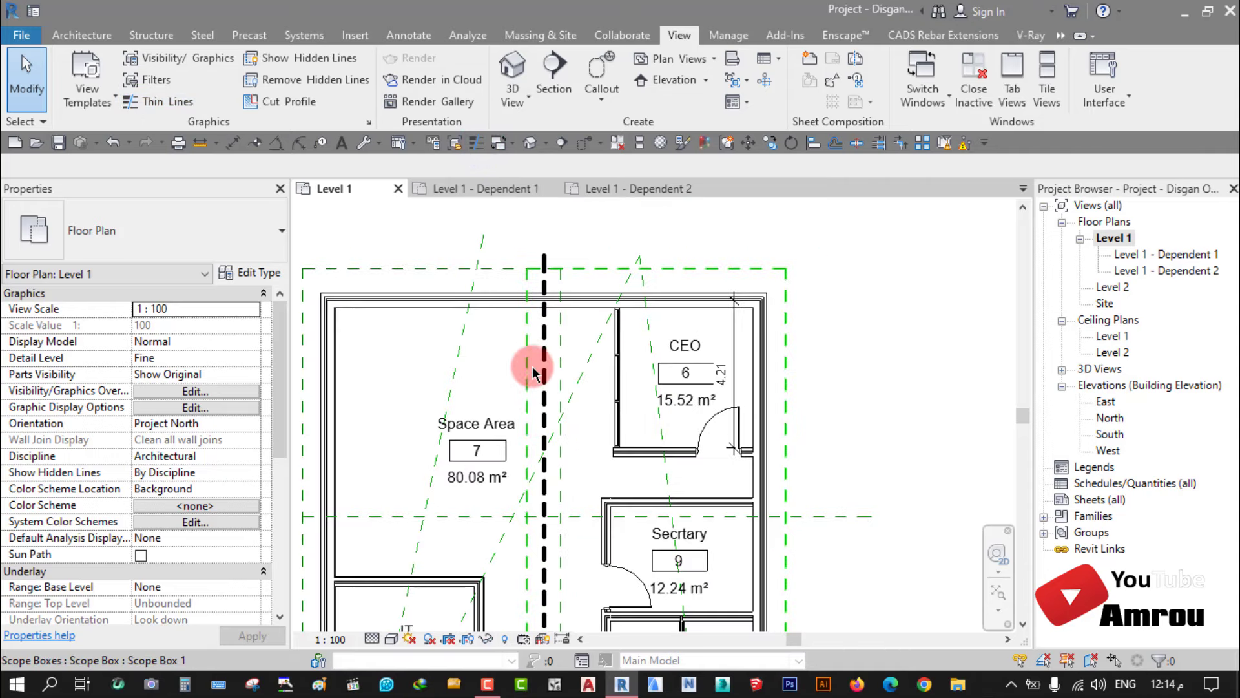
pyautogui.scroll(-1, 547, 402)
pyautogui.scroll(1, 542, 398)
pyautogui.scroll(2, 581, 407)
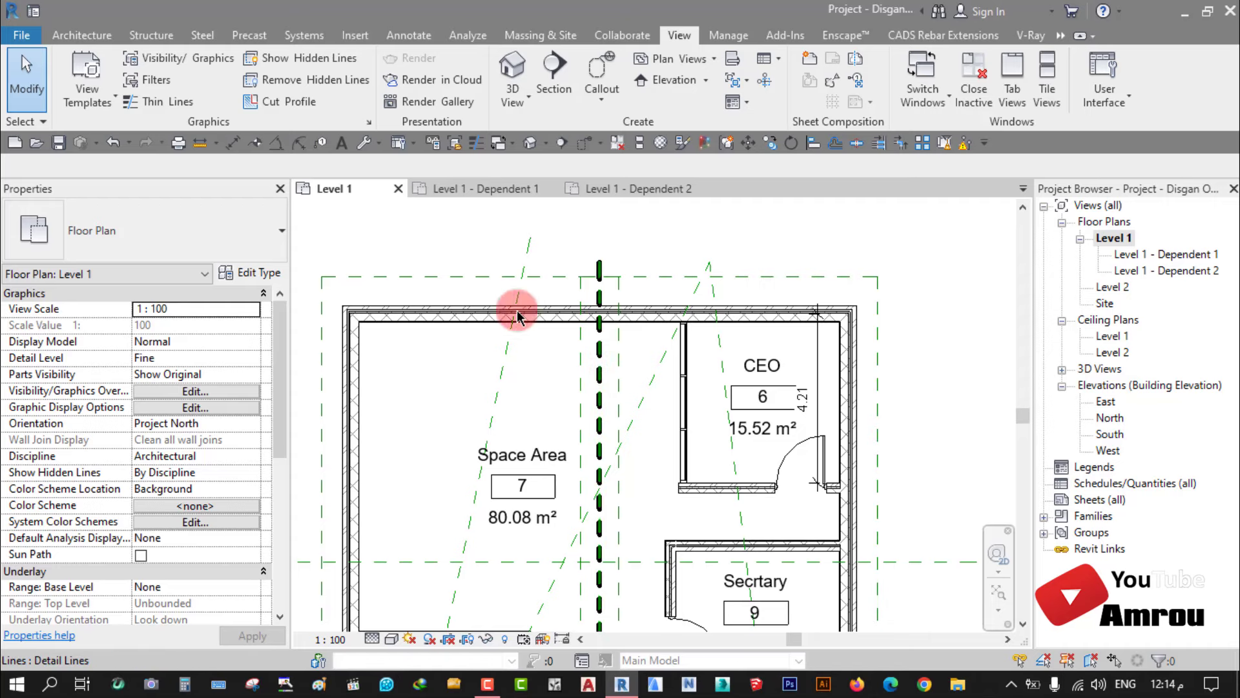
# Step: Check the matchline in the Dependent 1 crop, then return to the full Level 1 plan
pyautogui.click(489, 187)
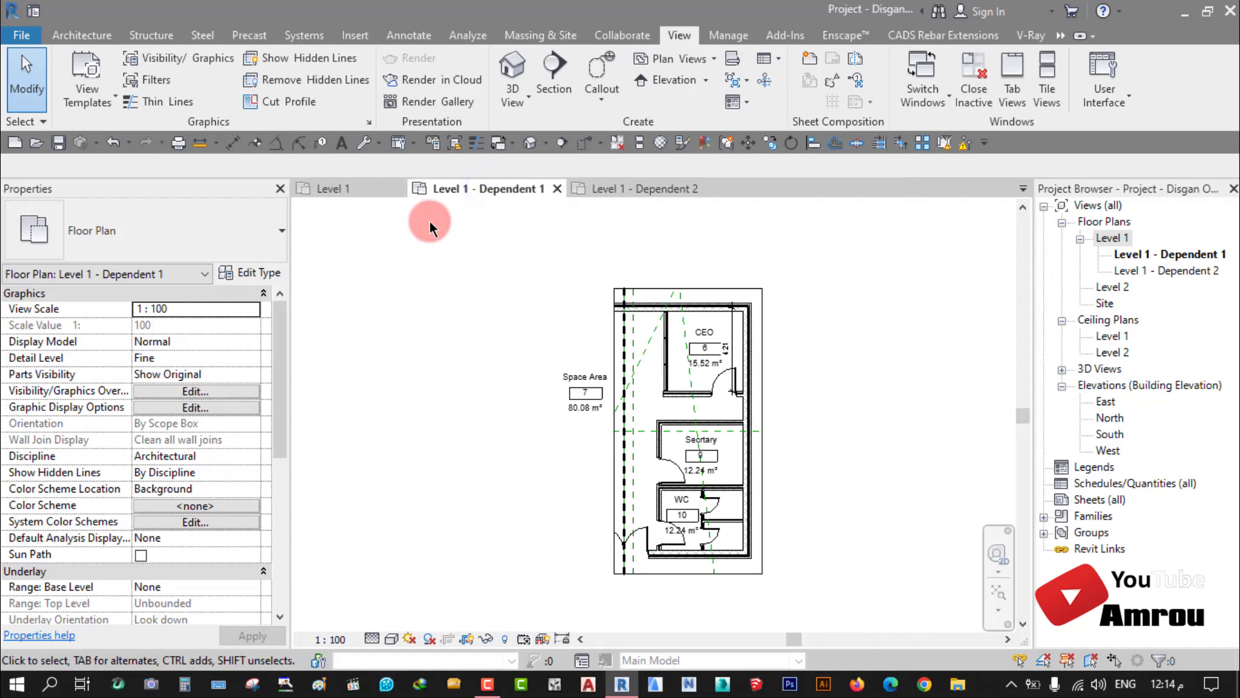
pyautogui.scroll(2, 702, 384)
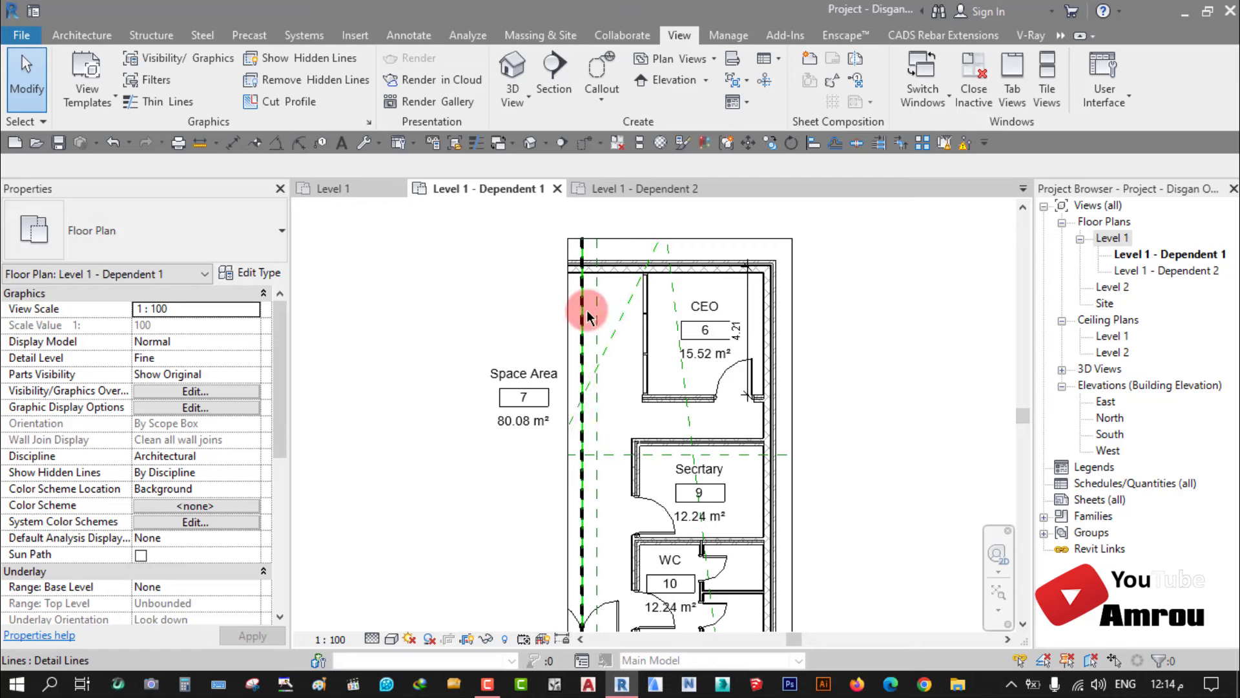
pyautogui.scroll(1, 586, 331)
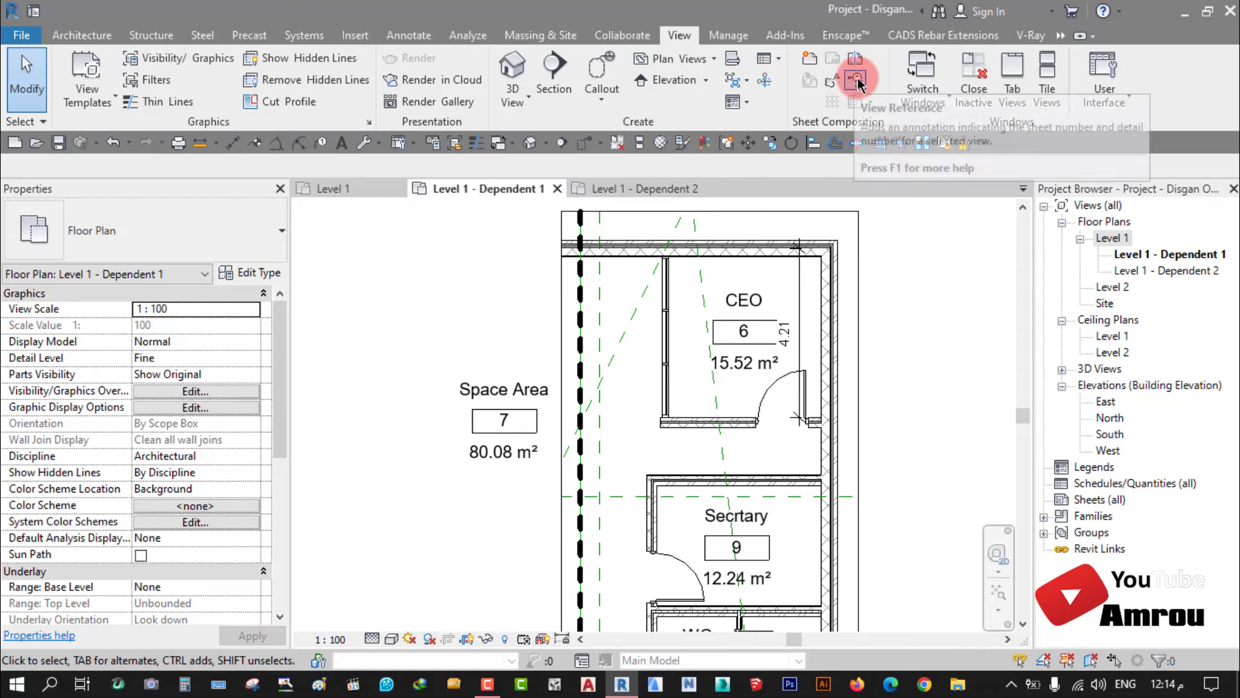
pyautogui.click(332, 188)
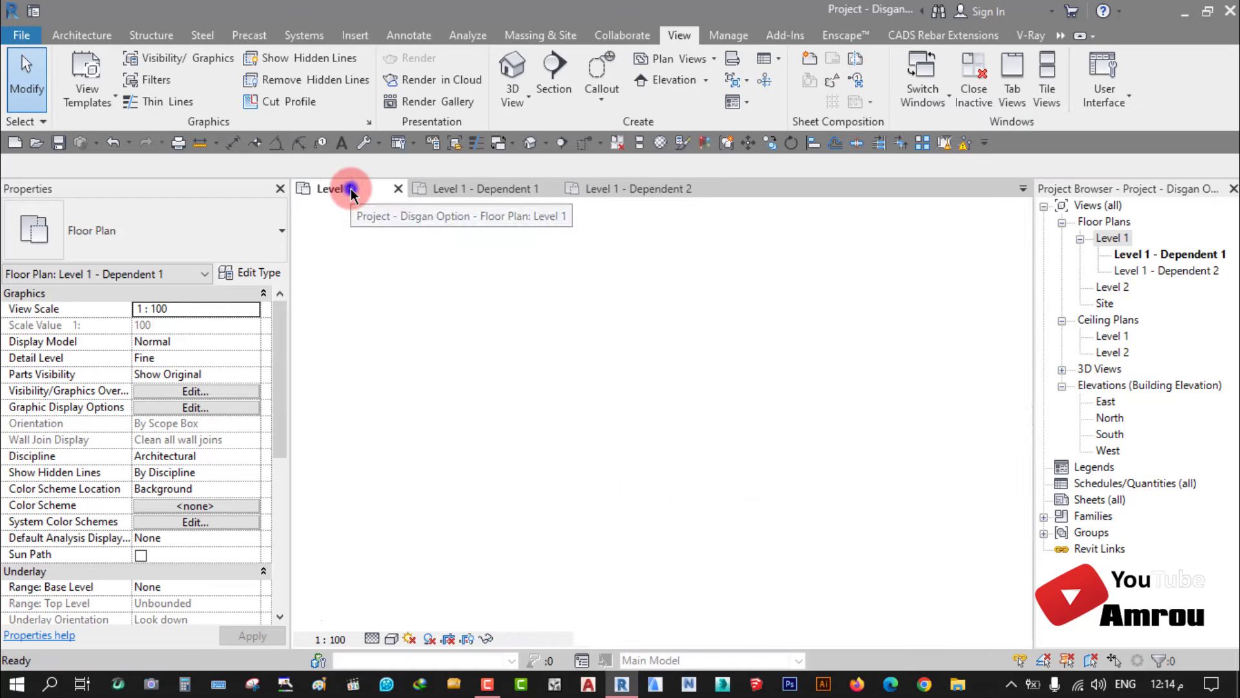
# Step: Place a blank view reference tag beside the matchline near the top of the plan
pyautogui.click(859, 91)
pyautogui.scroll(3, 646, 420)
pyautogui.click(659, 470)
# Step: Rotate the view reference tag vertical and move it right next to the matchline
pyautogui.click(687, 472)
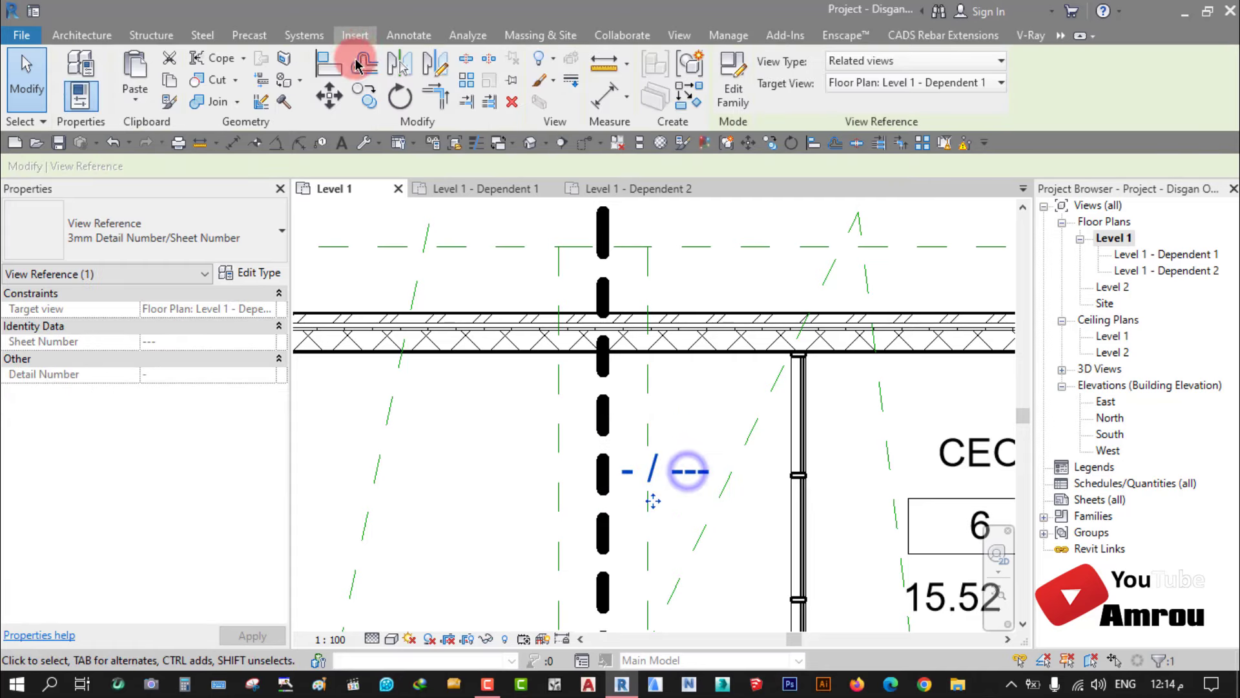
pyautogui.click(400, 97)
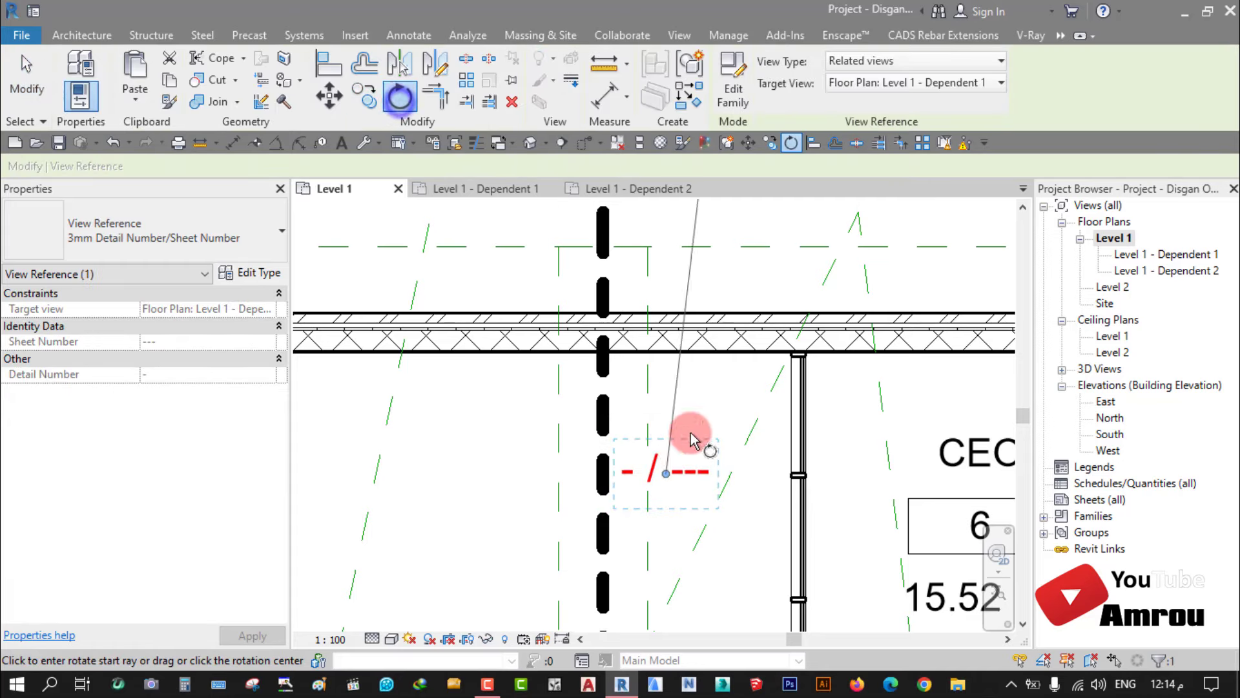
pyautogui.click(664, 450)
pyautogui.press('Escape')
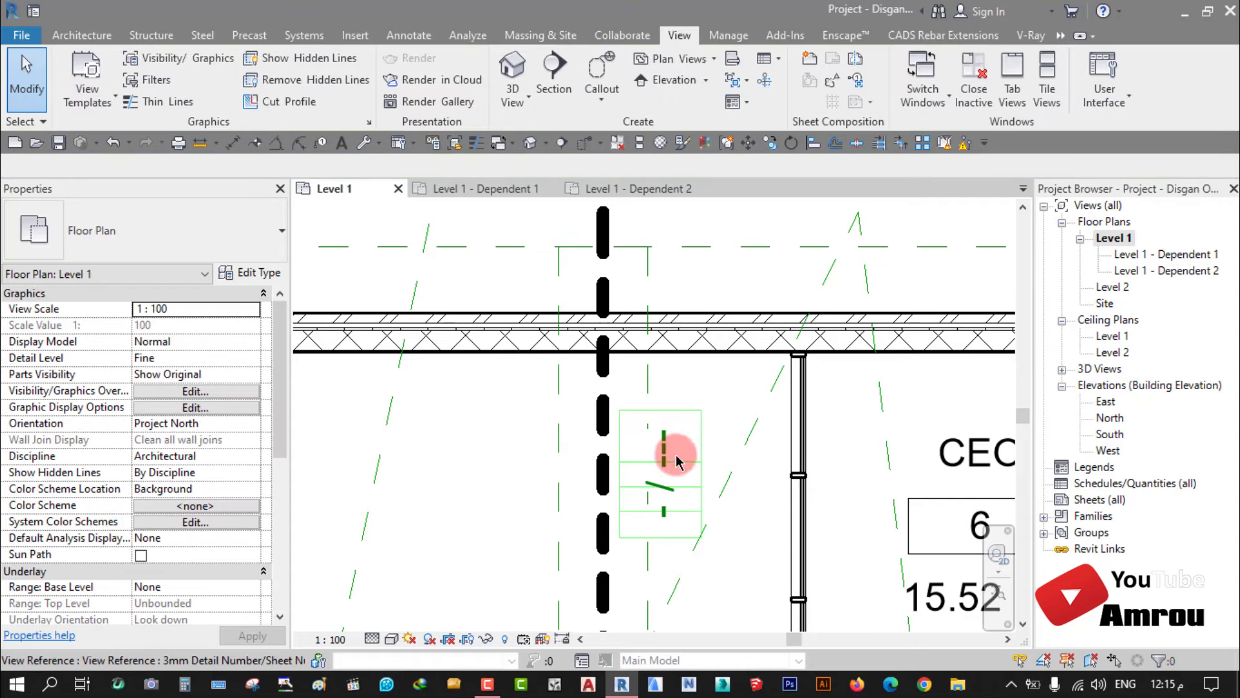
pyautogui.click(671, 460)
pyautogui.moveTo(692, 484); pyautogui.dragTo(665, 483)
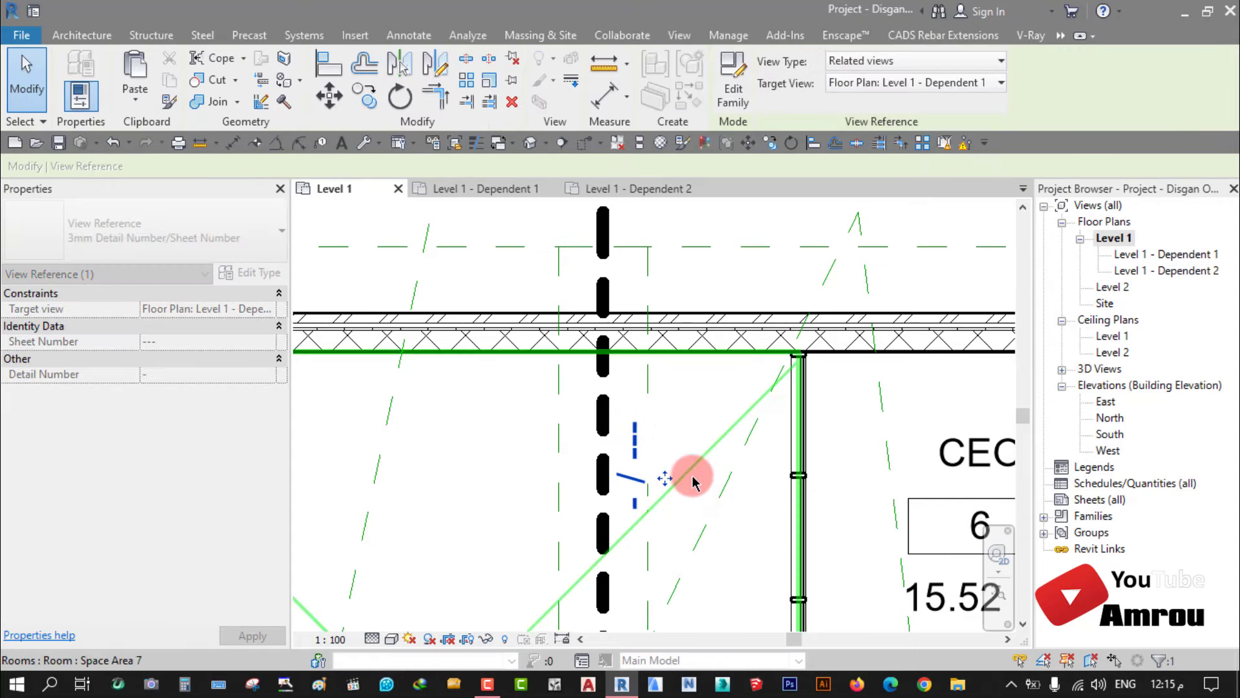
# Step: Mirror a copy of the tag across the matchline
pyautogui.click(409, 76)
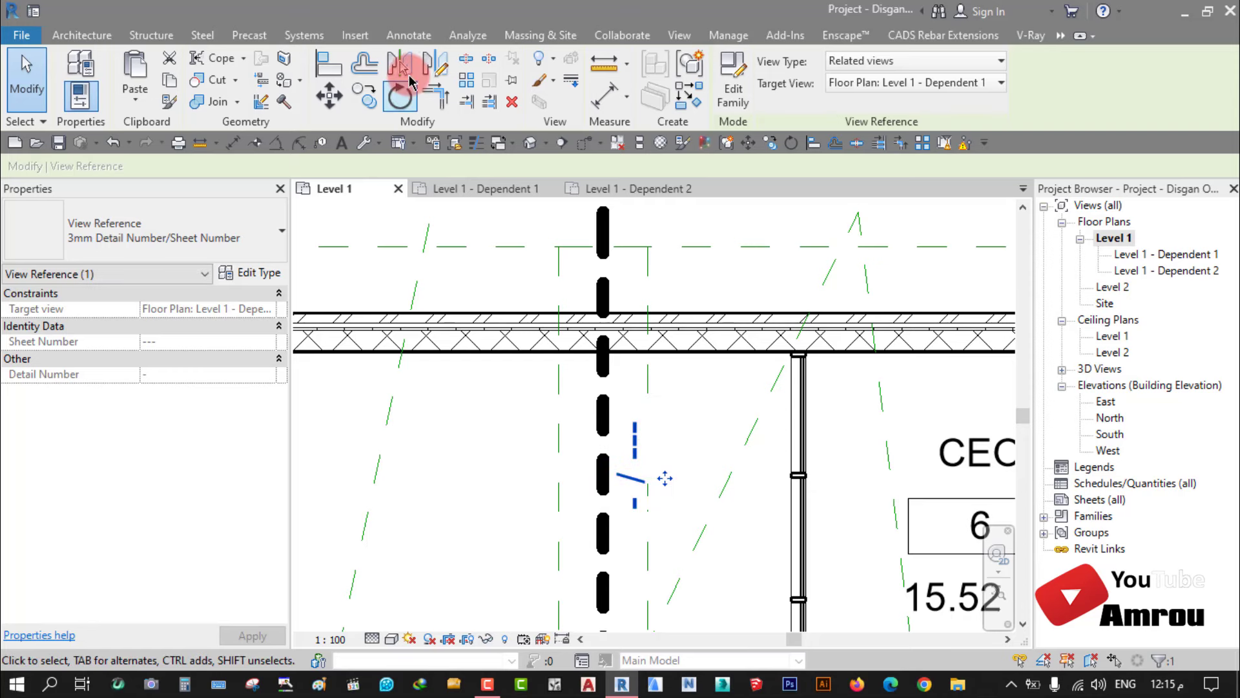
pyautogui.click(610, 294)
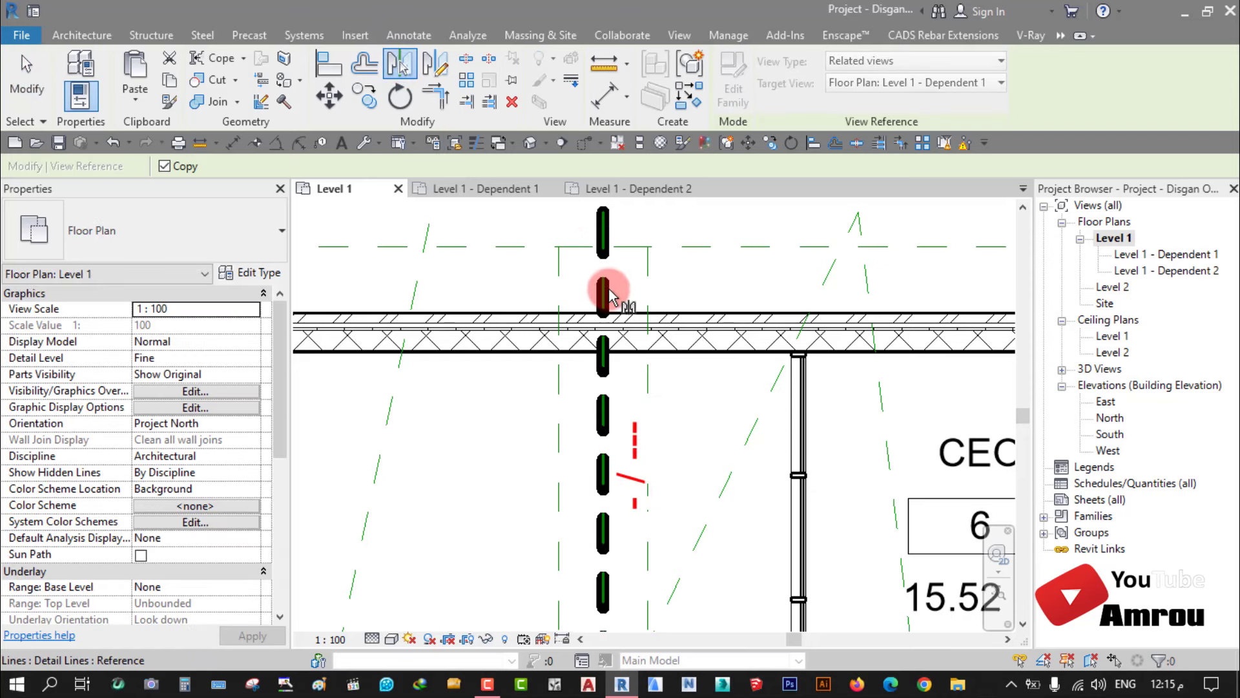
pyautogui.scroll(-3, 604, 284)
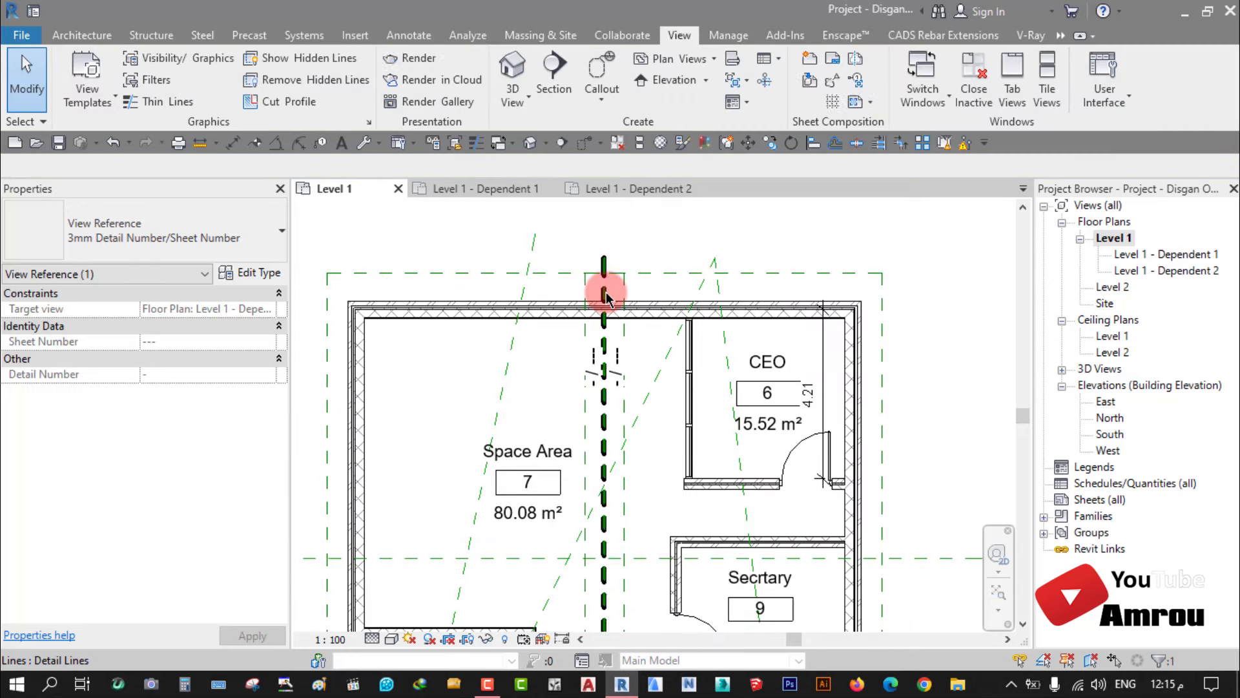
pyautogui.click(489, 232)
# Step: Switch to the Level 1 - Dependent 1 crop and bring its matchline edge into view
pyautogui.click(486, 188)
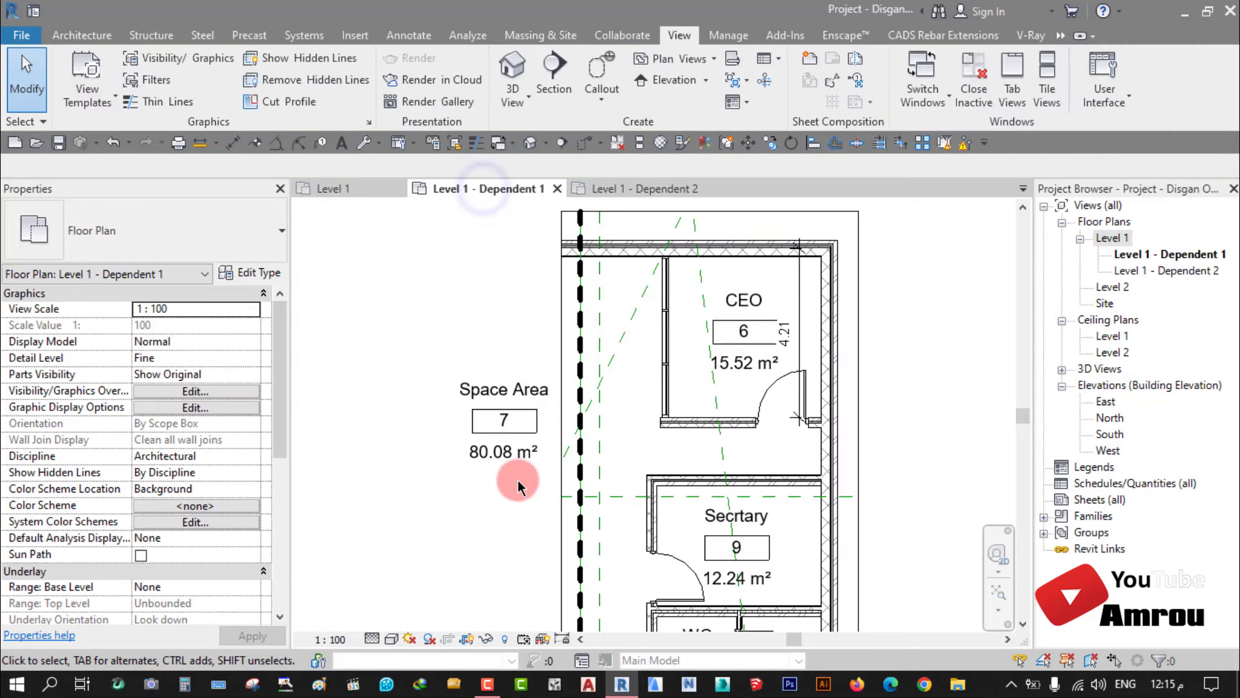
pyautogui.scroll(-1, 491, 335)
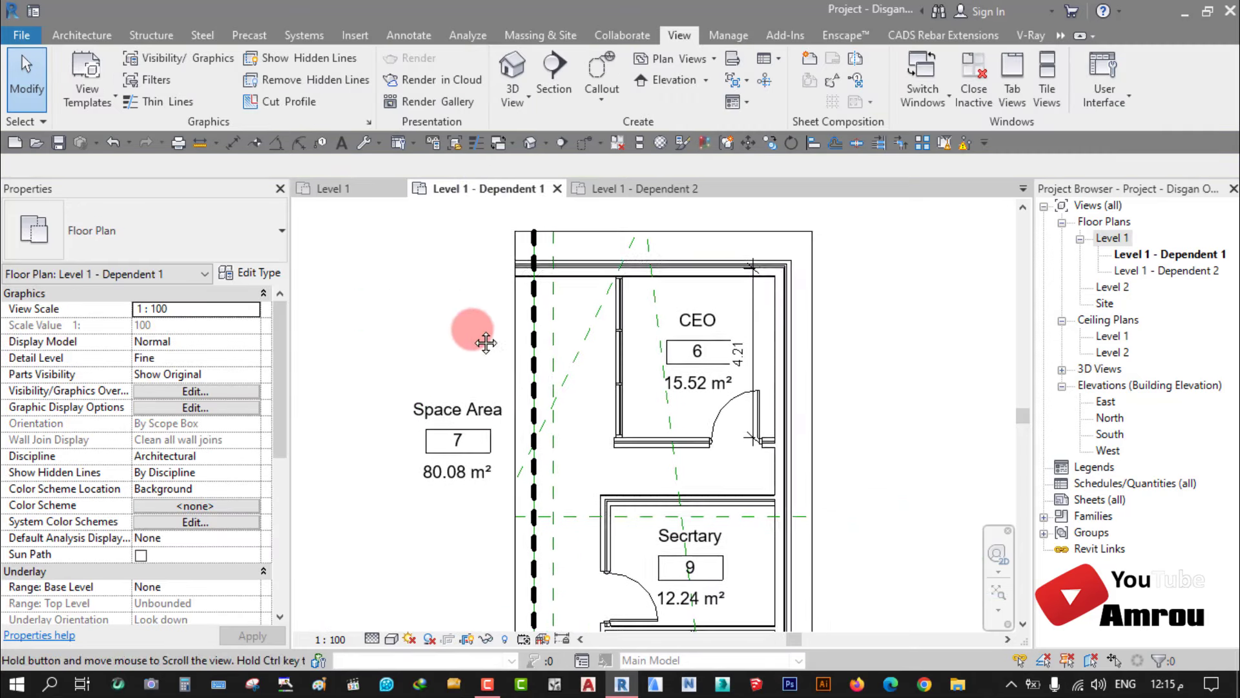
pyautogui.scroll(-1, 445, 294)
pyautogui.moveTo(582, 354); pyautogui.dragTo(661, 309, button='middle')
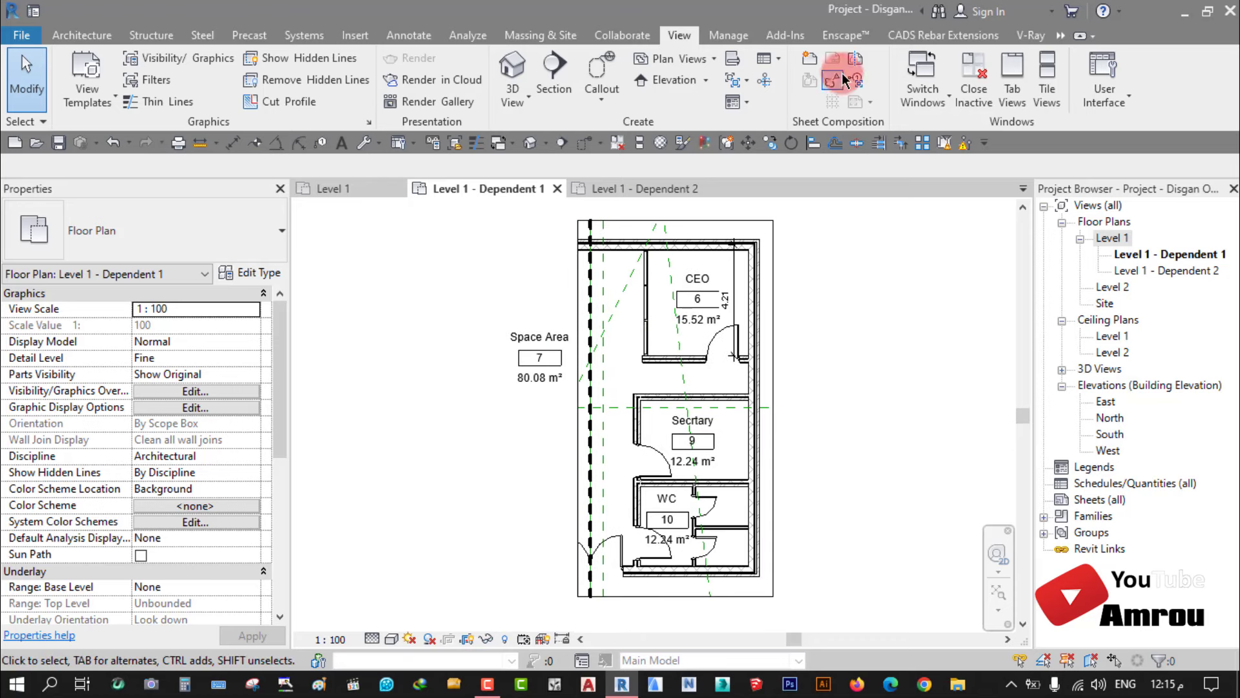
# Step: Place a view reference on the match line targeting Floor Plan: Level 1 - Dependent 1
pyautogui.click(861, 86)
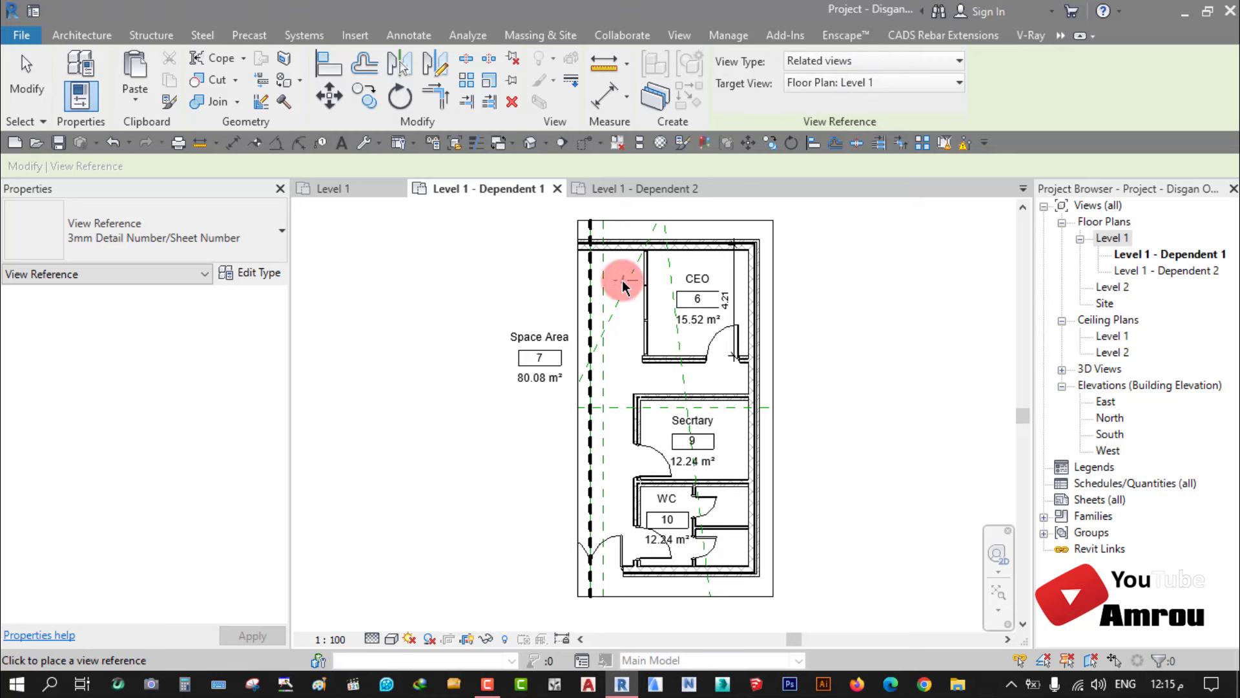
pyautogui.scroll(3, 589, 307)
pyautogui.scroll(2, 625, 299)
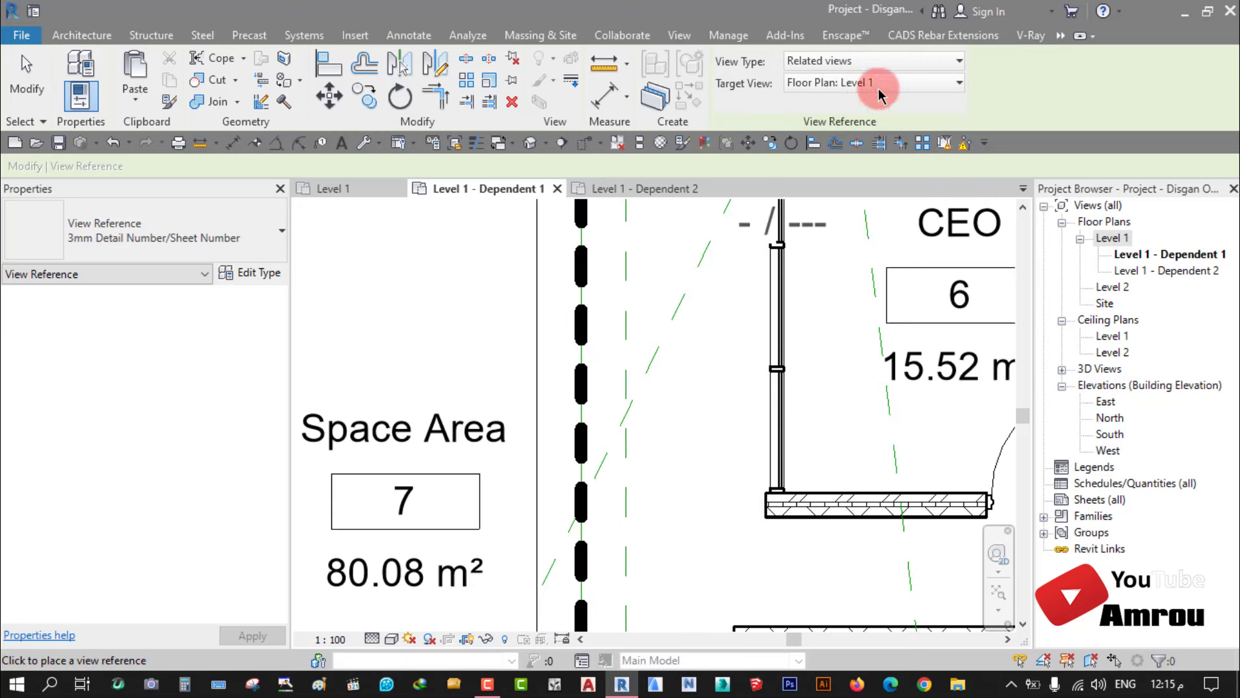
pyautogui.click(932, 83)
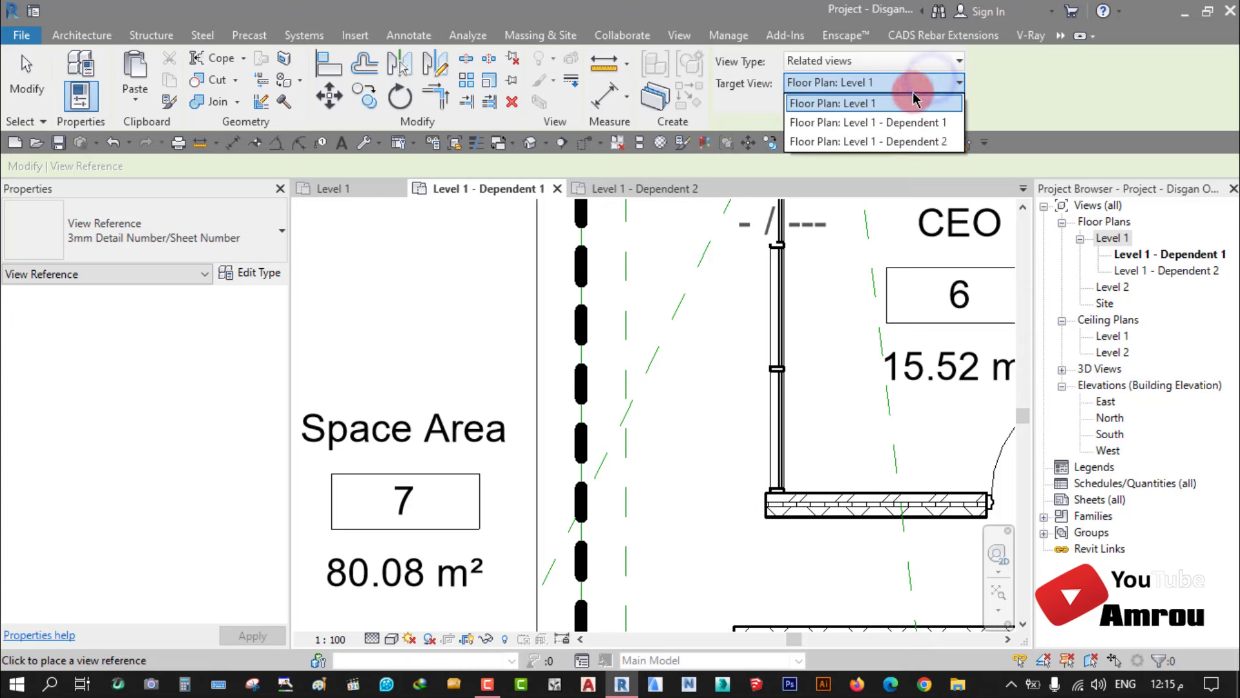
pyautogui.click(880, 122)
pyautogui.scroll(-5, 592, 353)
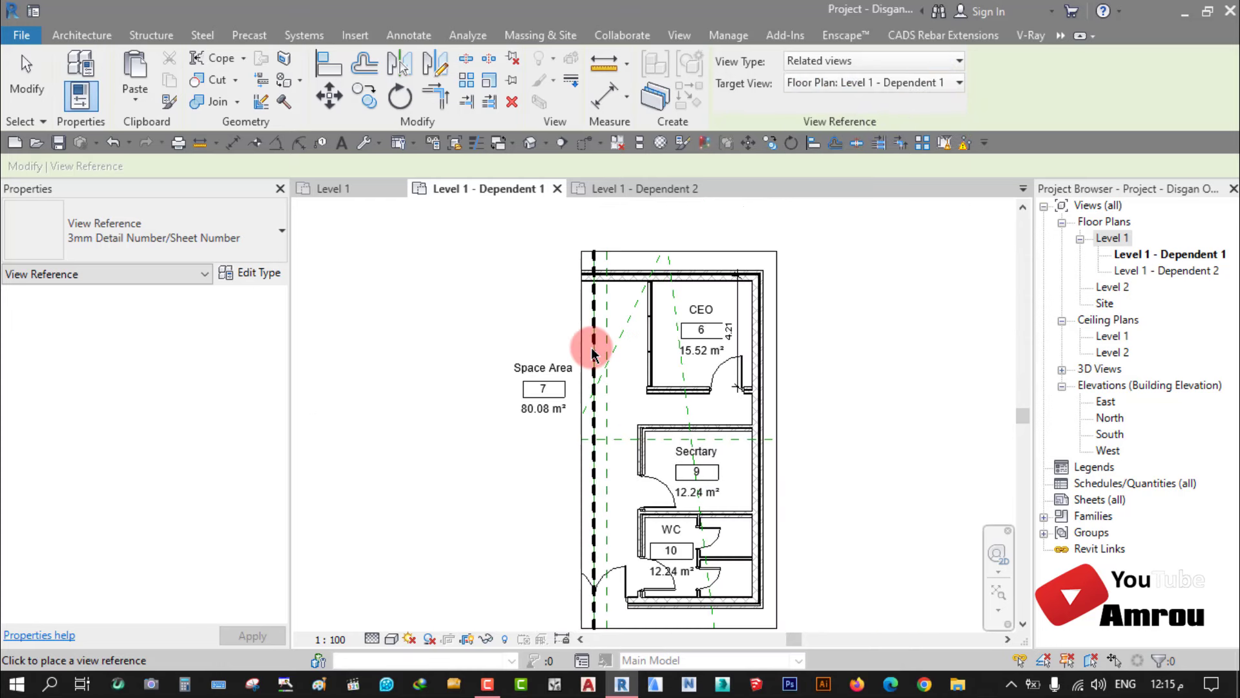
pyautogui.click(730, 284)
pyautogui.click(657, 188)
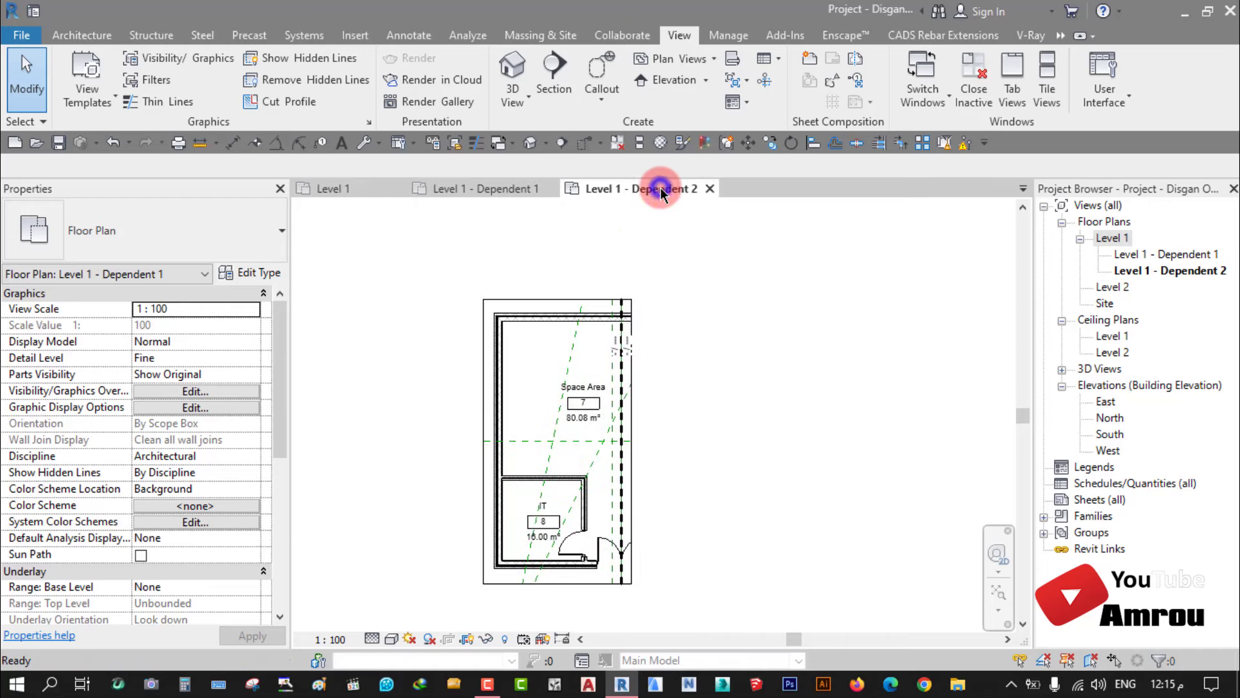
# Step: Retarget the match-line view reference to Floor Plan: Level 1 - Dependent 2
pyautogui.scroll(3, 622, 388)
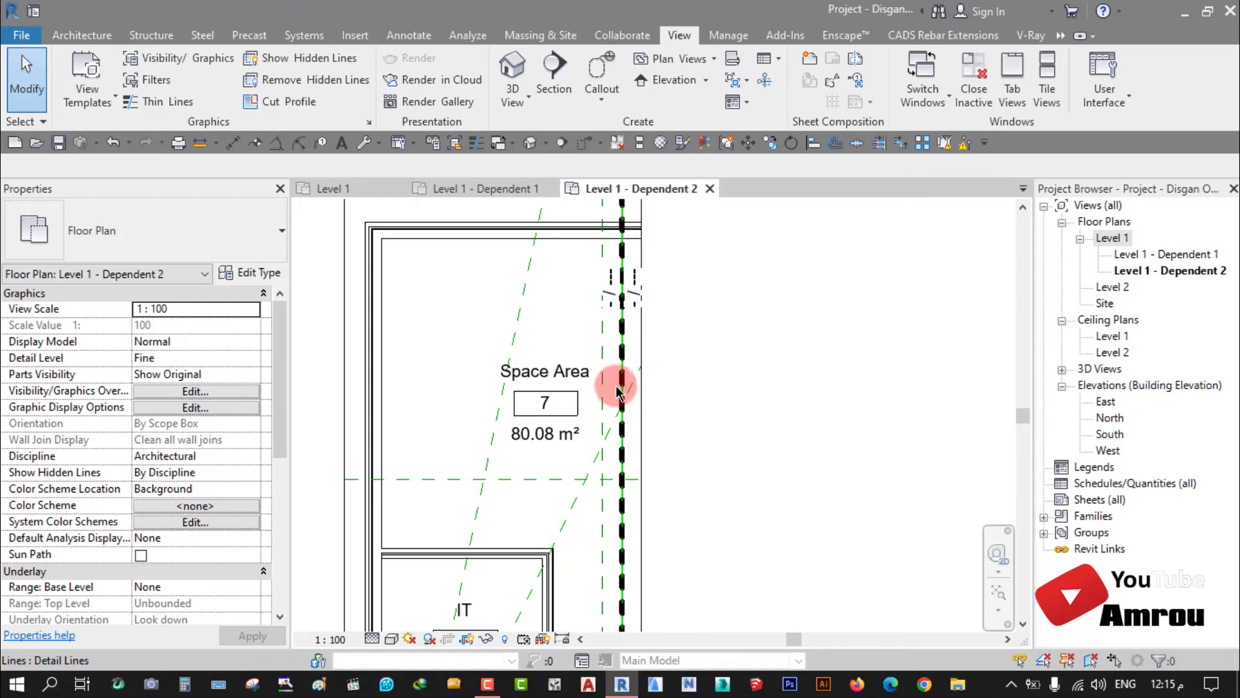
pyautogui.click(617, 300)
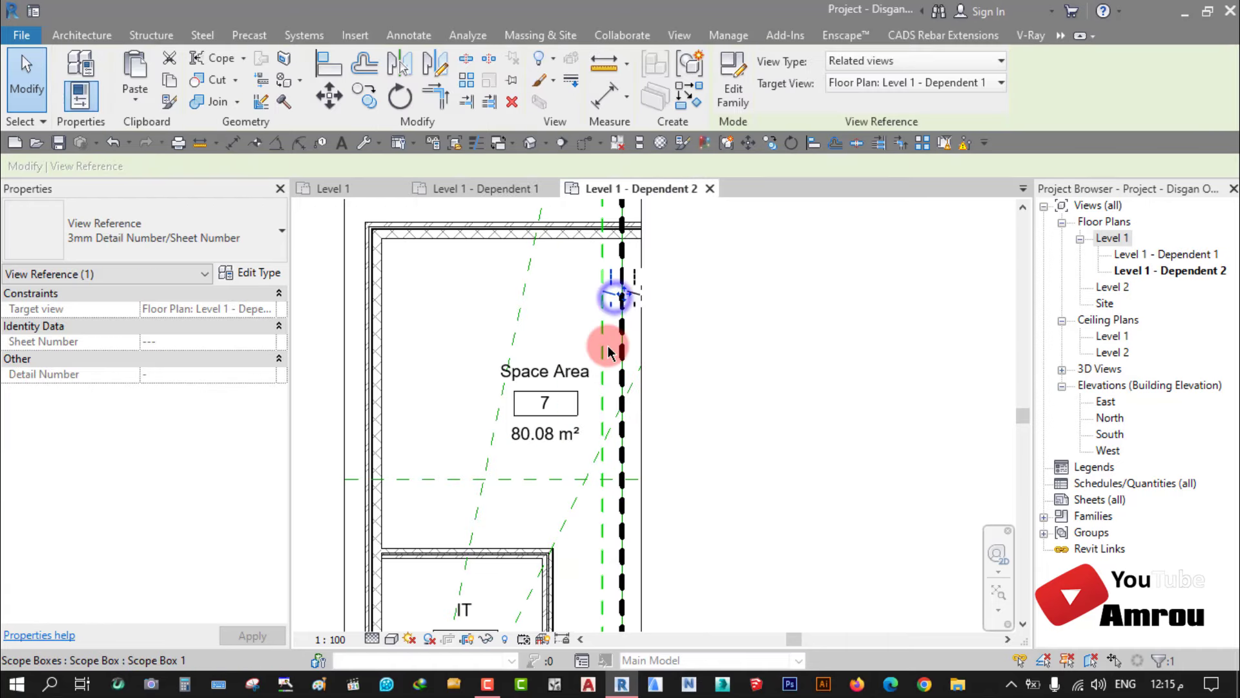
pyautogui.click(962, 82)
pyautogui.click(941, 129)
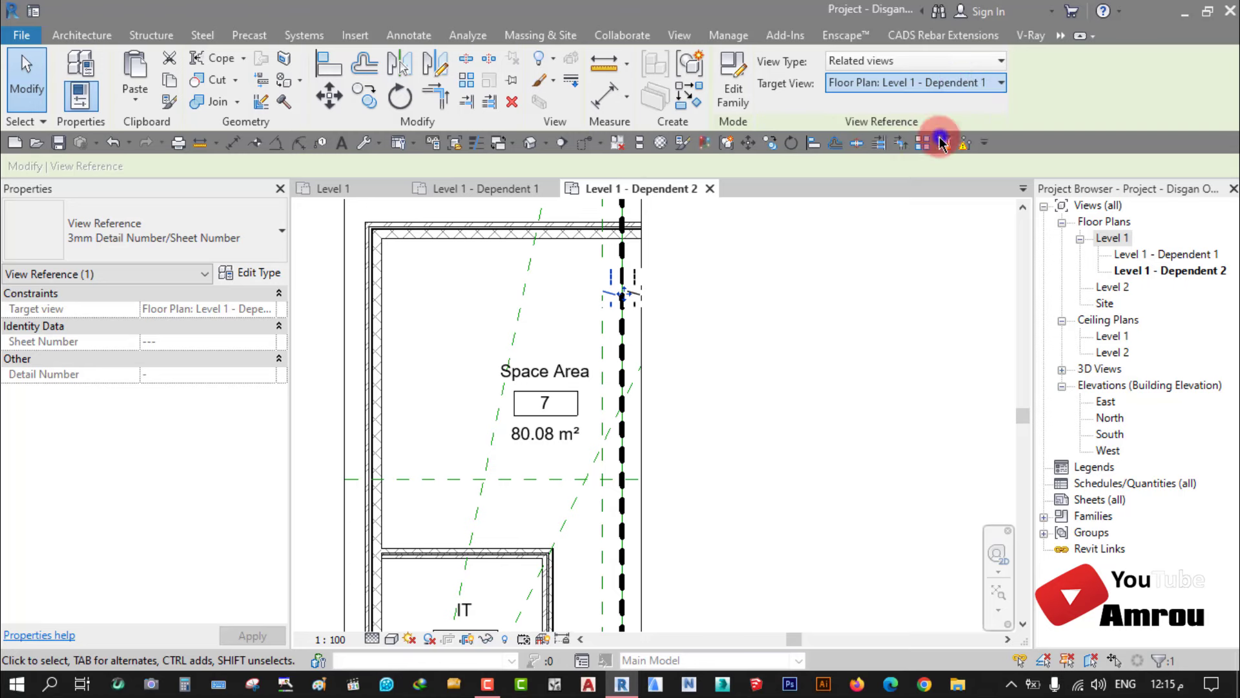
pyautogui.click(876, 340)
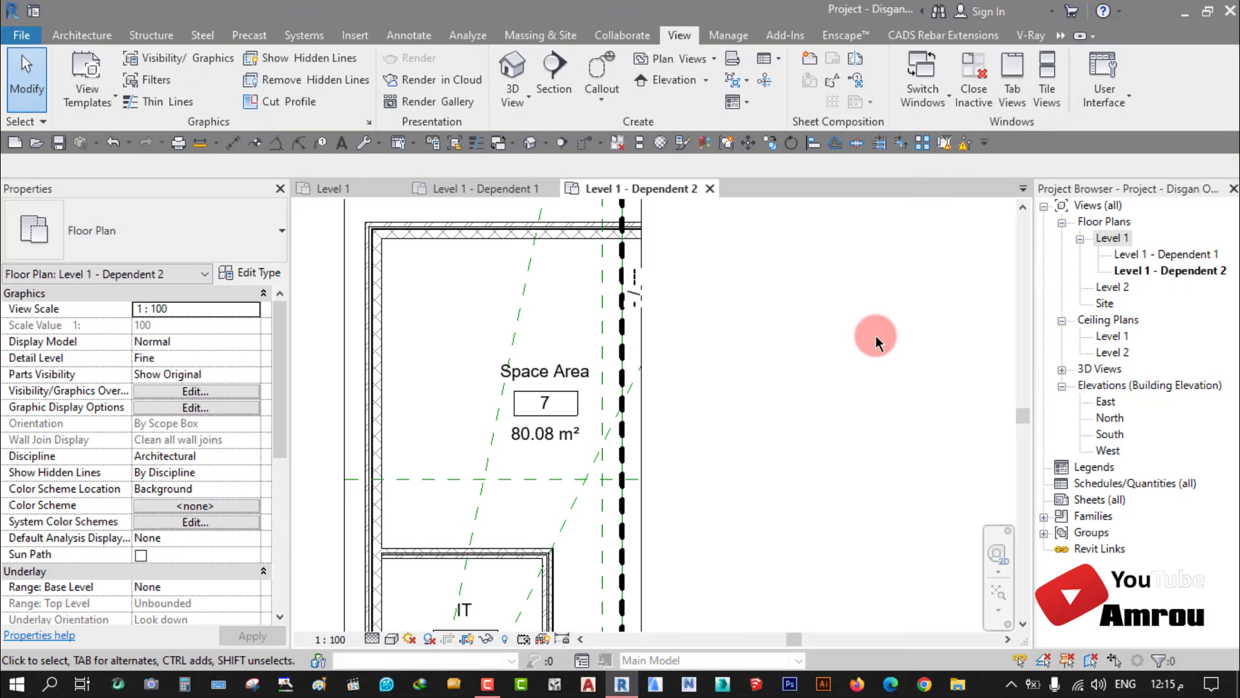
# Step: Return to the Level 1 - Dependent 1 plan and zoom around its matchline tag
pyautogui.click(494, 188)
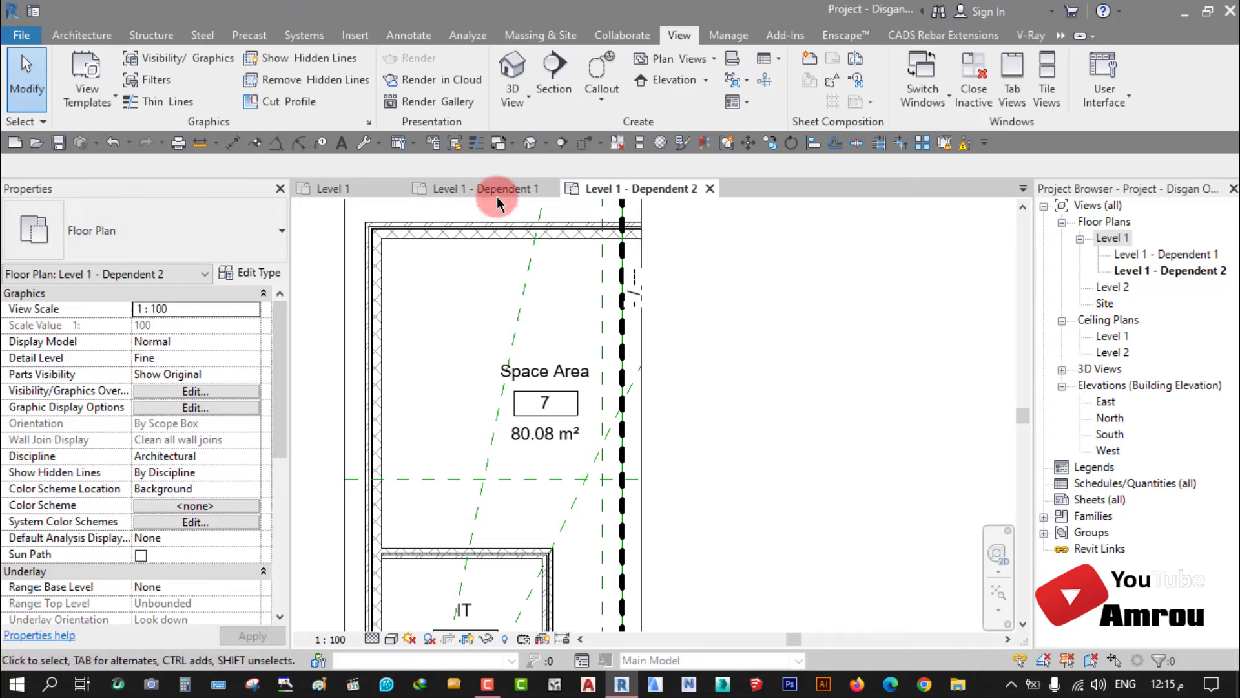
pyautogui.scroll(-2, 591, 323)
pyautogui.scroll(-3, 595, 346)
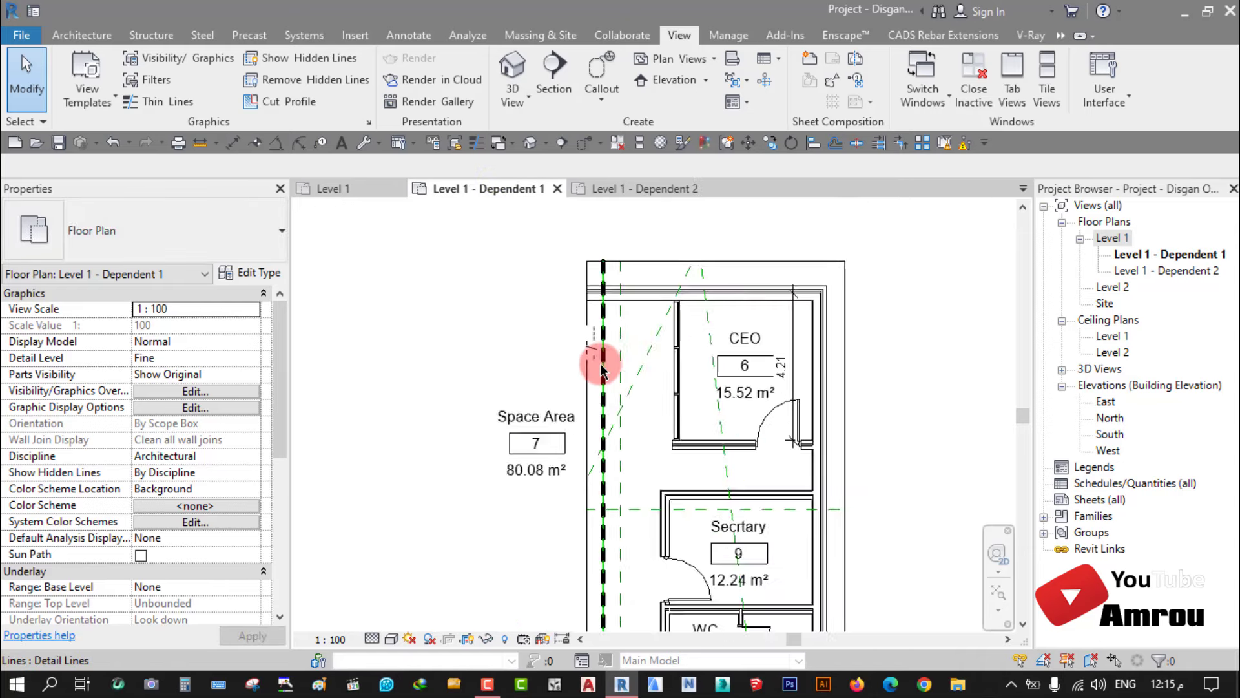
pyautogui.scroll(-2, 575, 330)
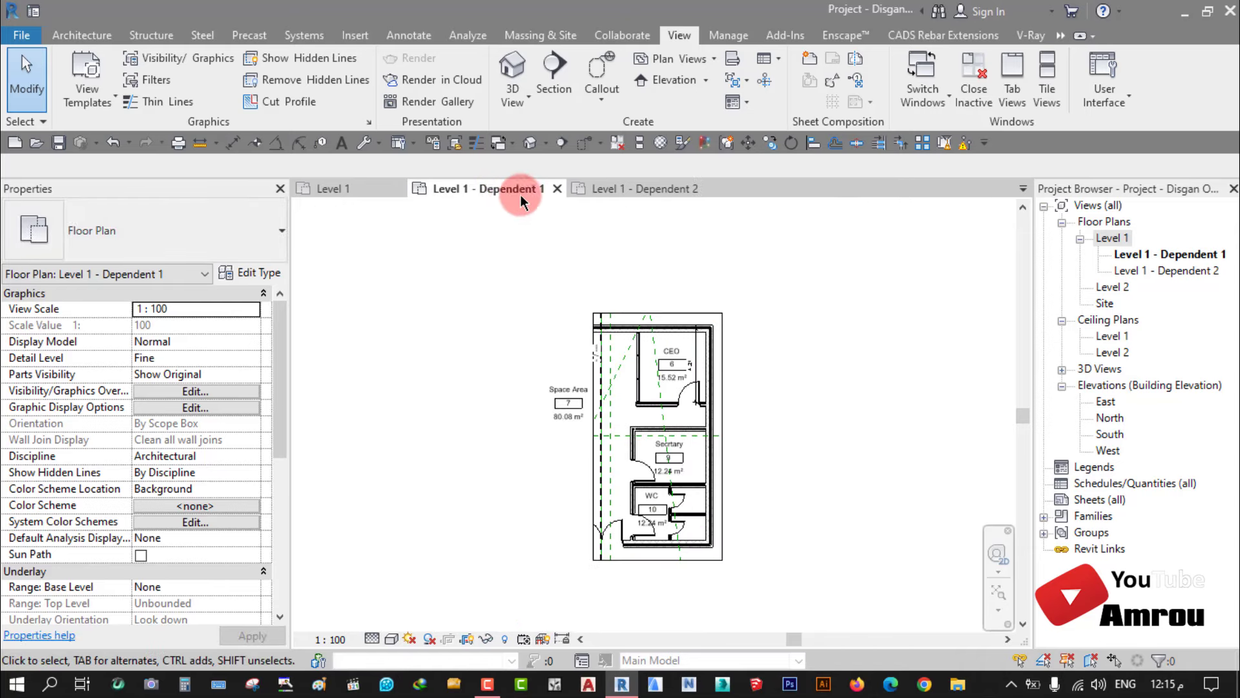
pyautogui.scroll(2, 594, 369)
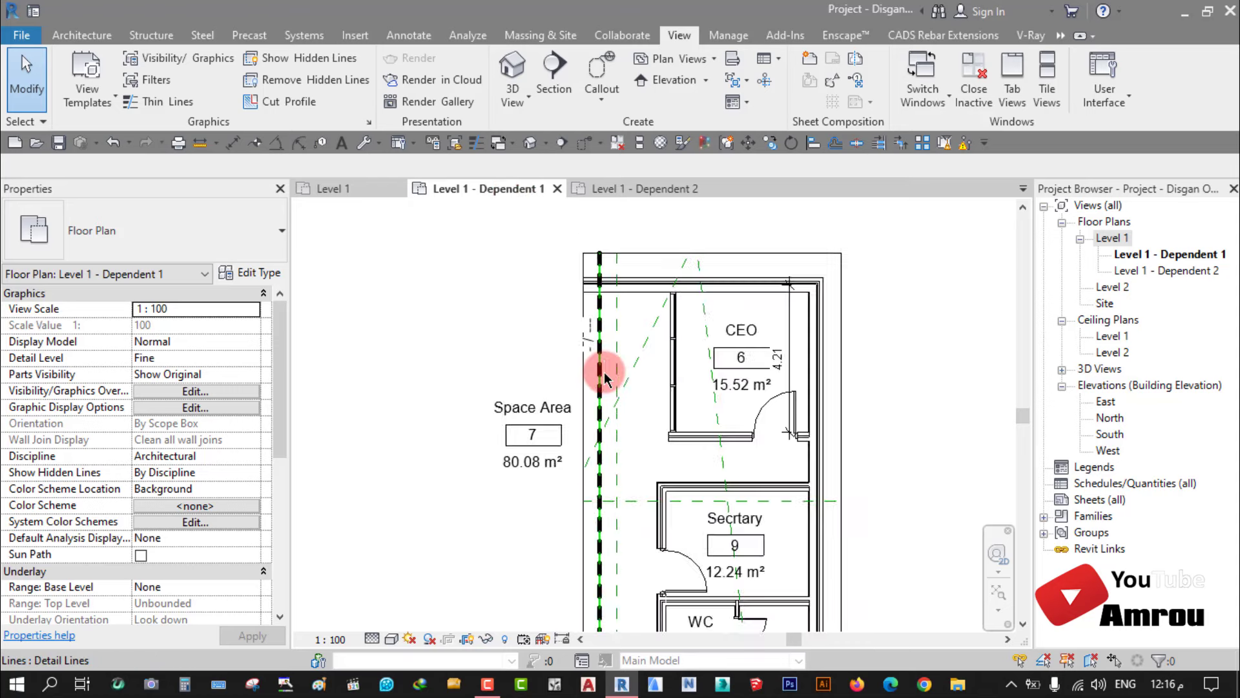
pyautogui.scroll(2, 594, 346)
pyautogui.scroll(2, 591, 333)
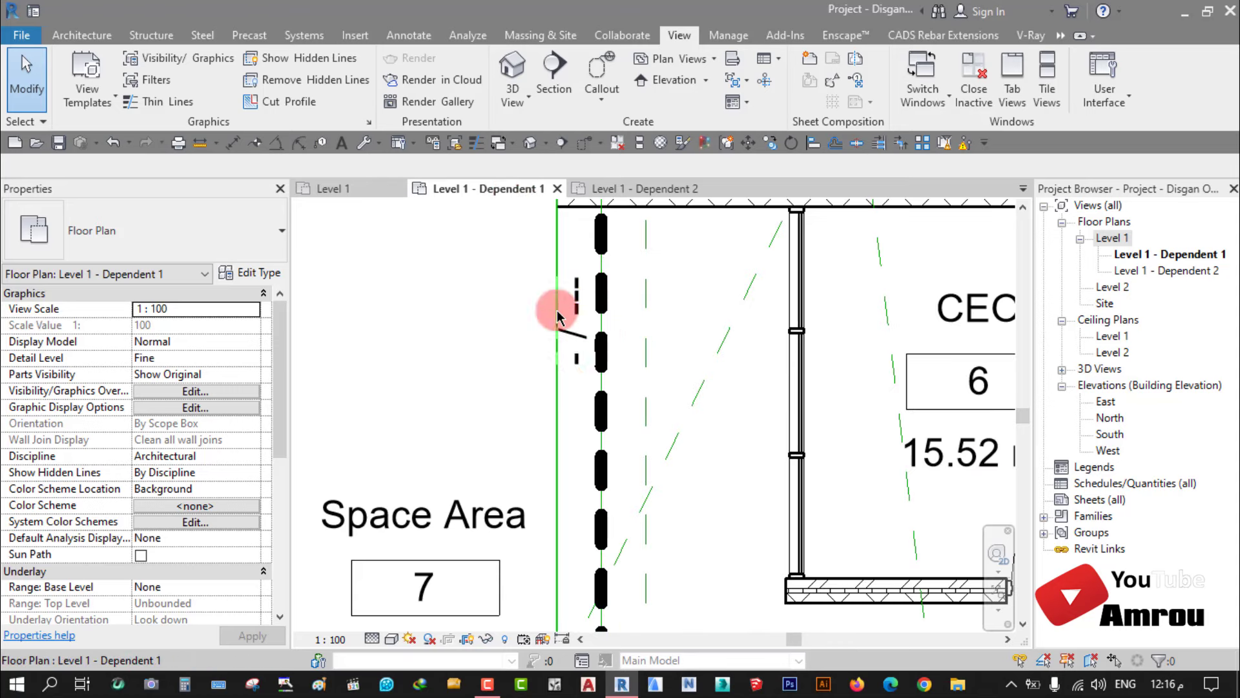
pyautogui.scroll(-2, 585, 343)
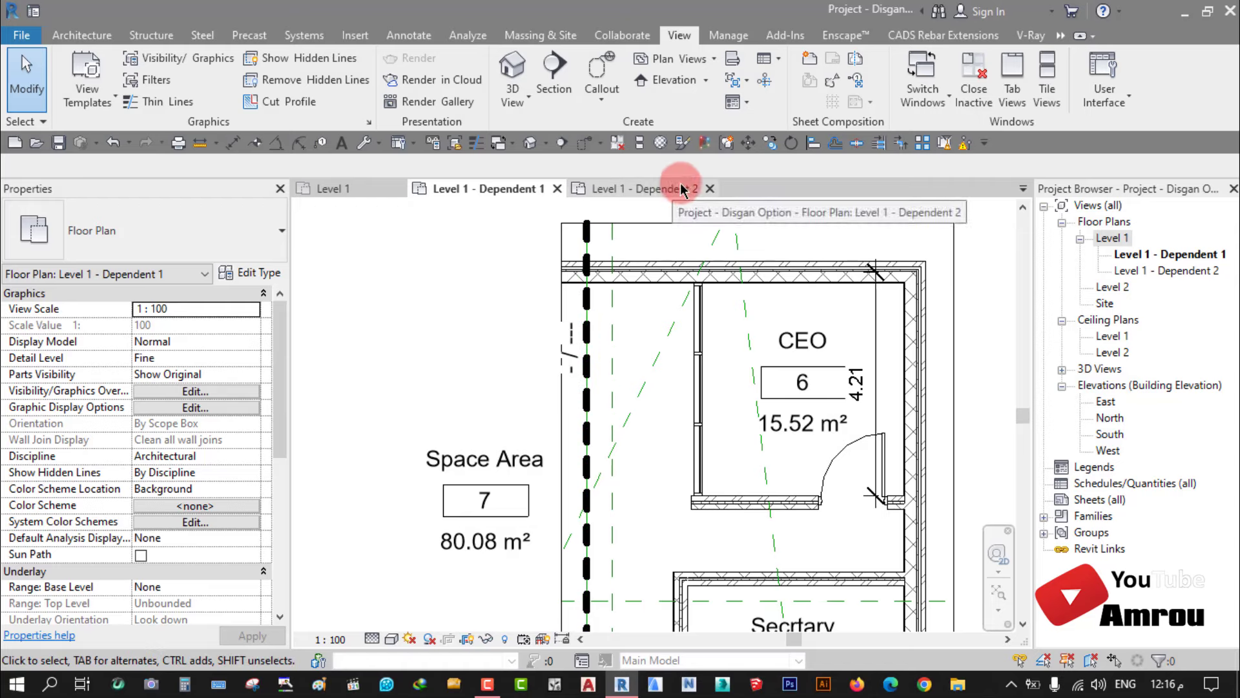
# Step: Check the Target View of the view reference in the Dependent 1 plan
pyautogui.click(572, 342)
pyautogui.click(1001, 82)
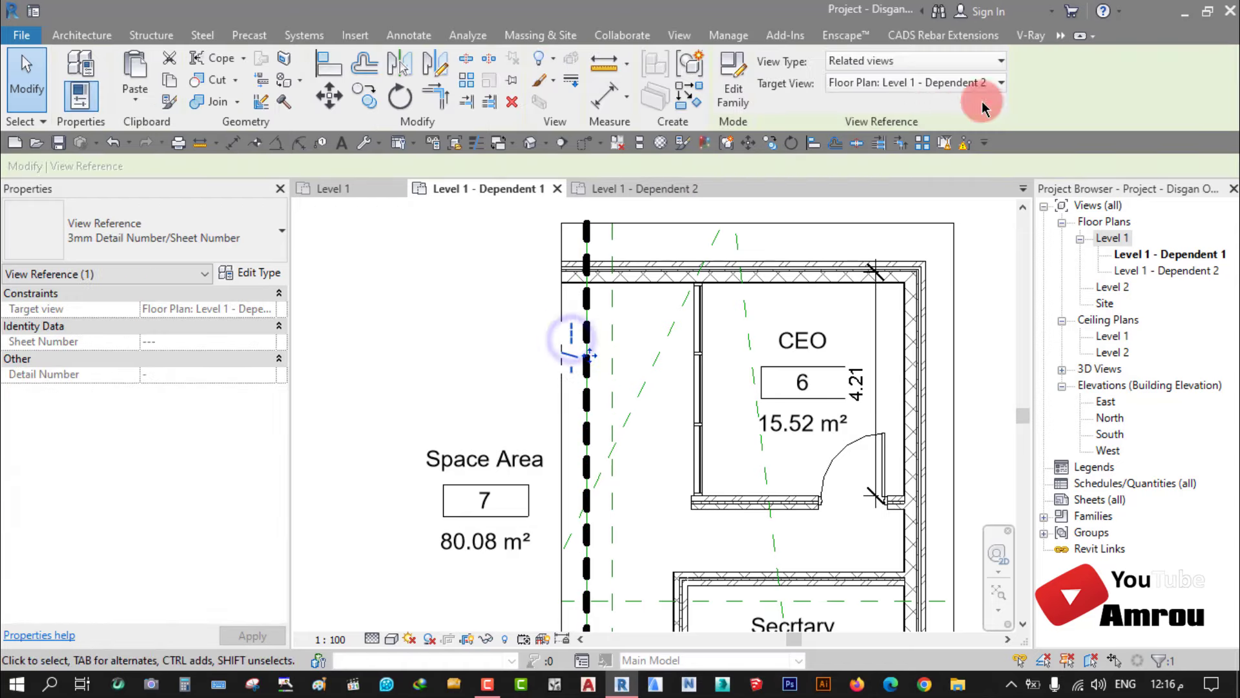
pyautogui.click(934, 103)
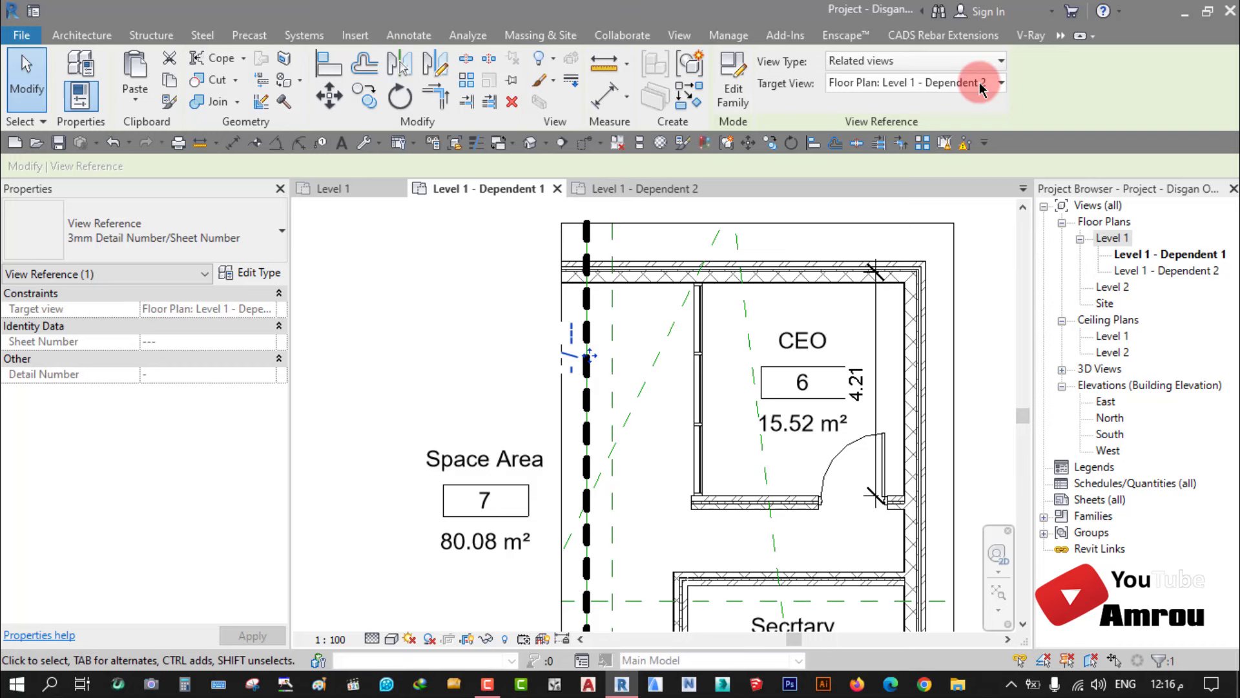
pyautogui.click(484, 330)
# Step: Check the Dependent 2 view reference's target, then return to the full Level 1 plan
pyautogui.click(649, 189)
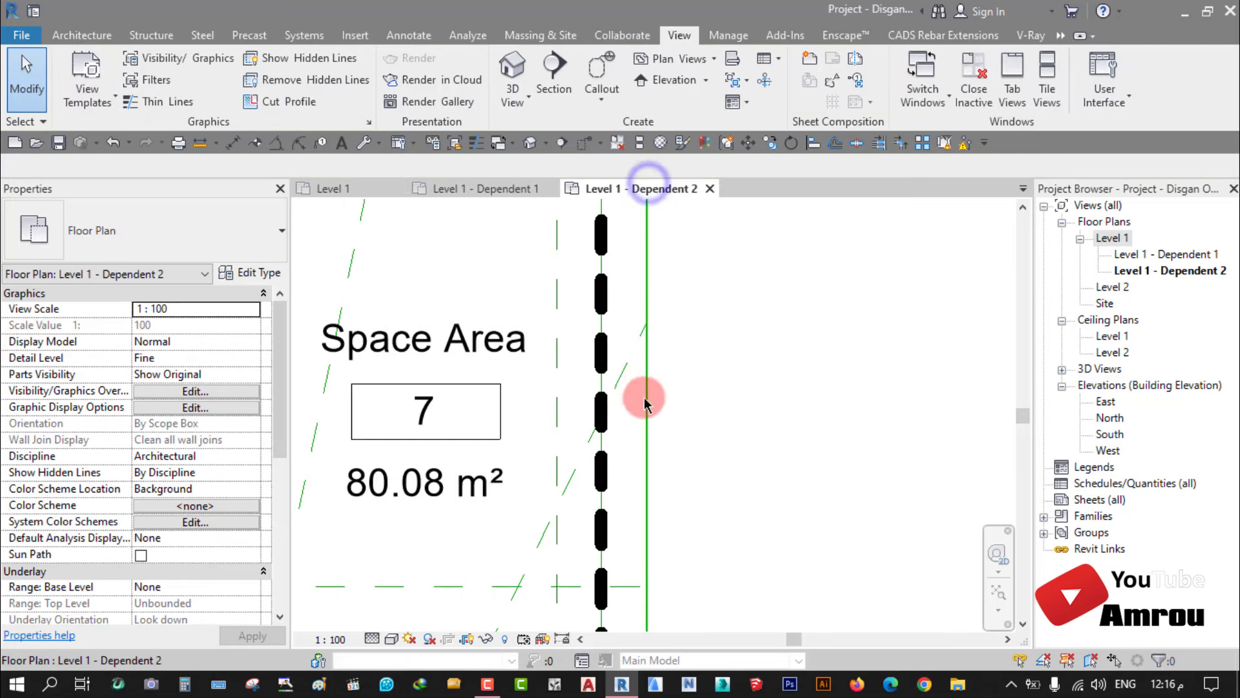
pyautogui.scroll(-3, 672, 368)
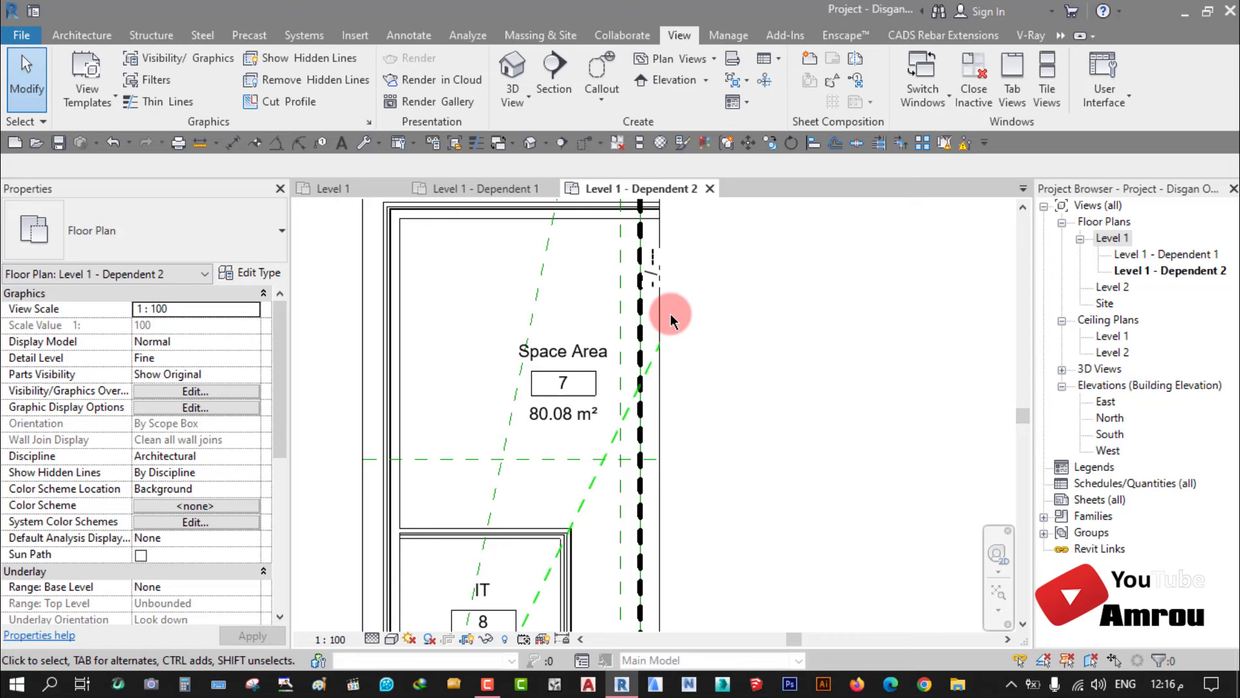
pyautogui.click(652, 278)
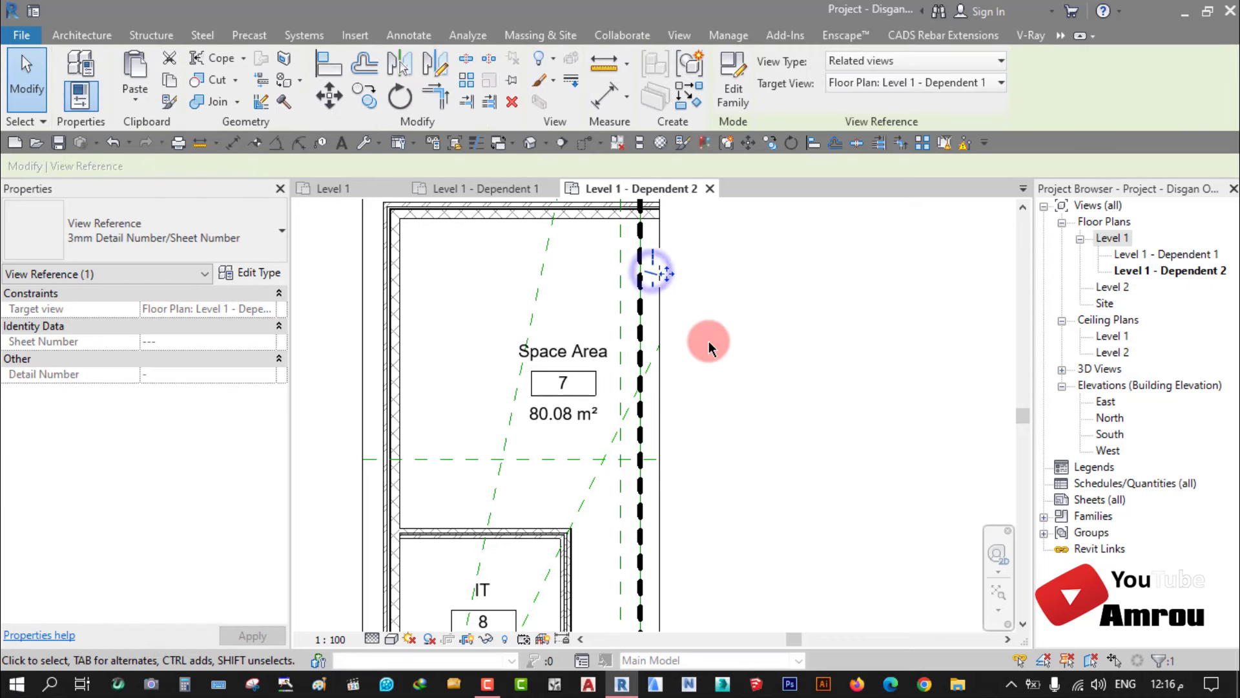
pyautogui.click(823, 350)
pyautogui.scroll(-2, 781, 341)
pyautogui.scroll(4, 734, 313)
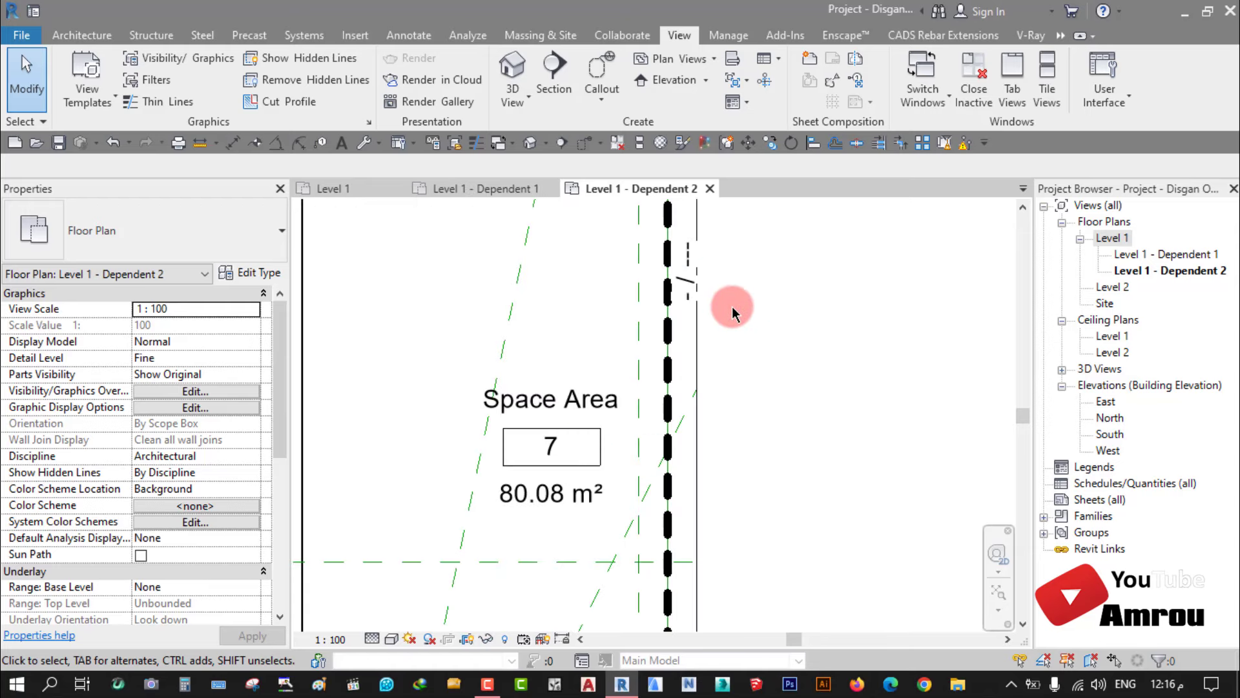
pyautogui.scroll(-5, 721, 373)
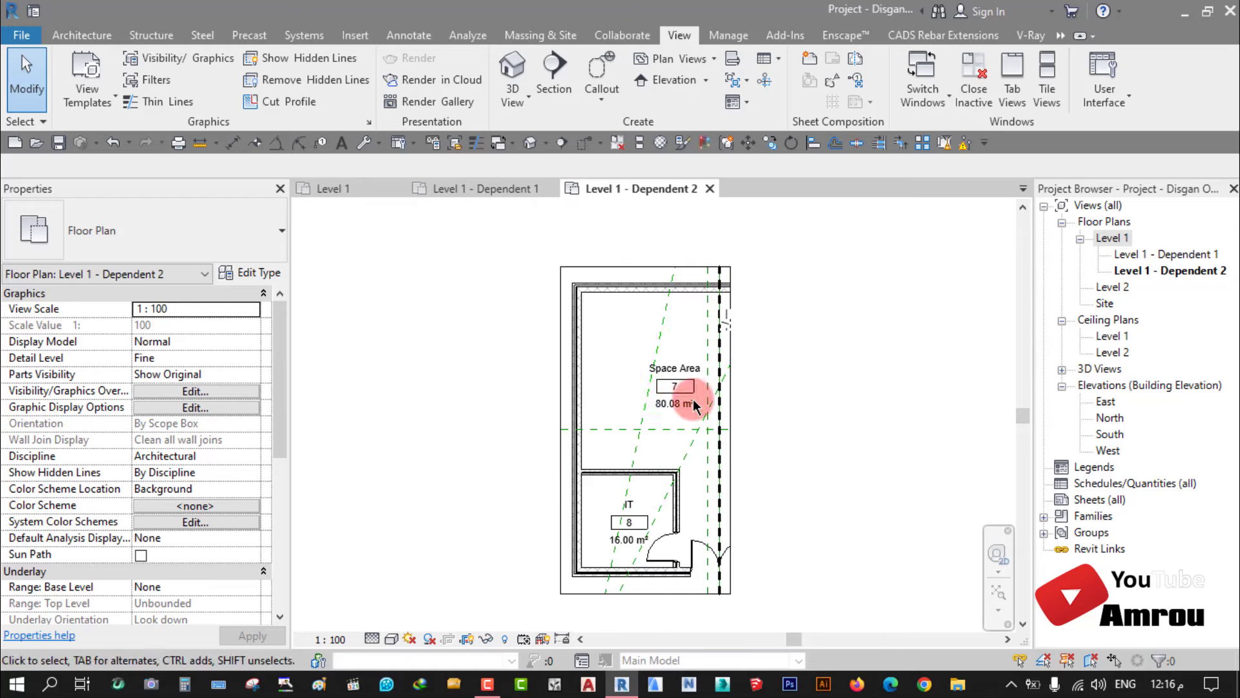
pyautogui.scroll(1, 606, 345)
pyautogui.scroll(1, 605, 346)
pyautogui.scroll(2, 787, 317)
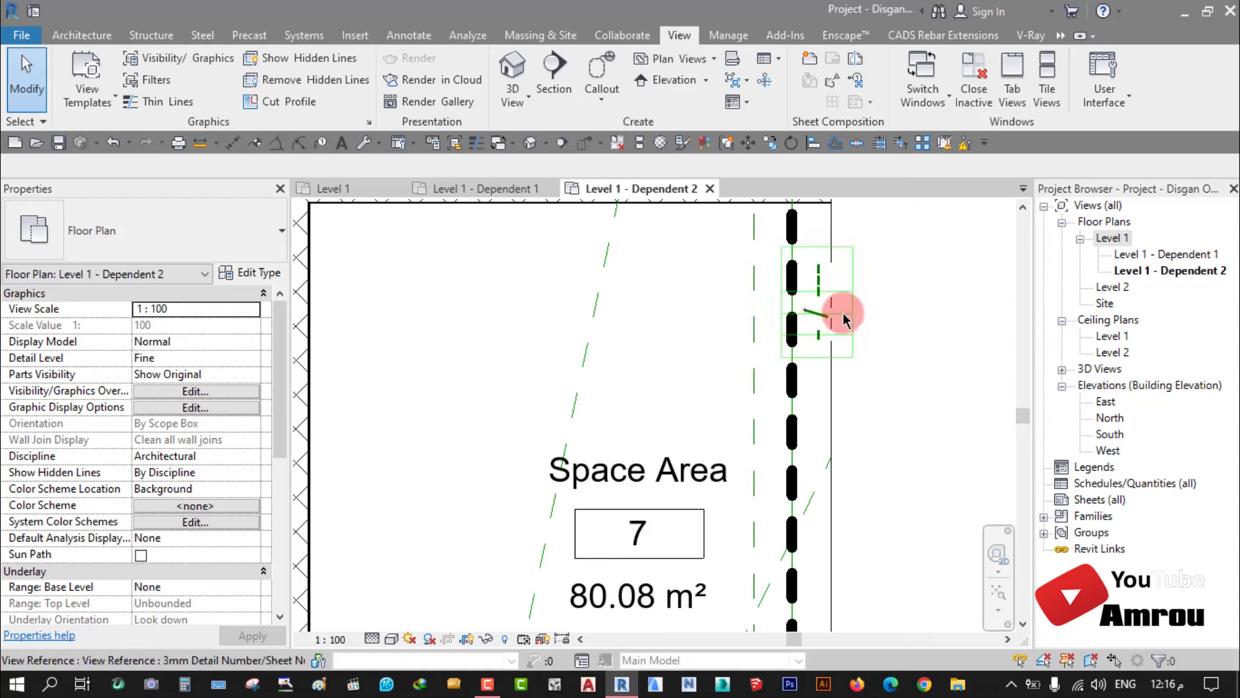
pyautogui.scroll(-2, 819, 339)
pyautogui.scroll(-1, 769, 328)
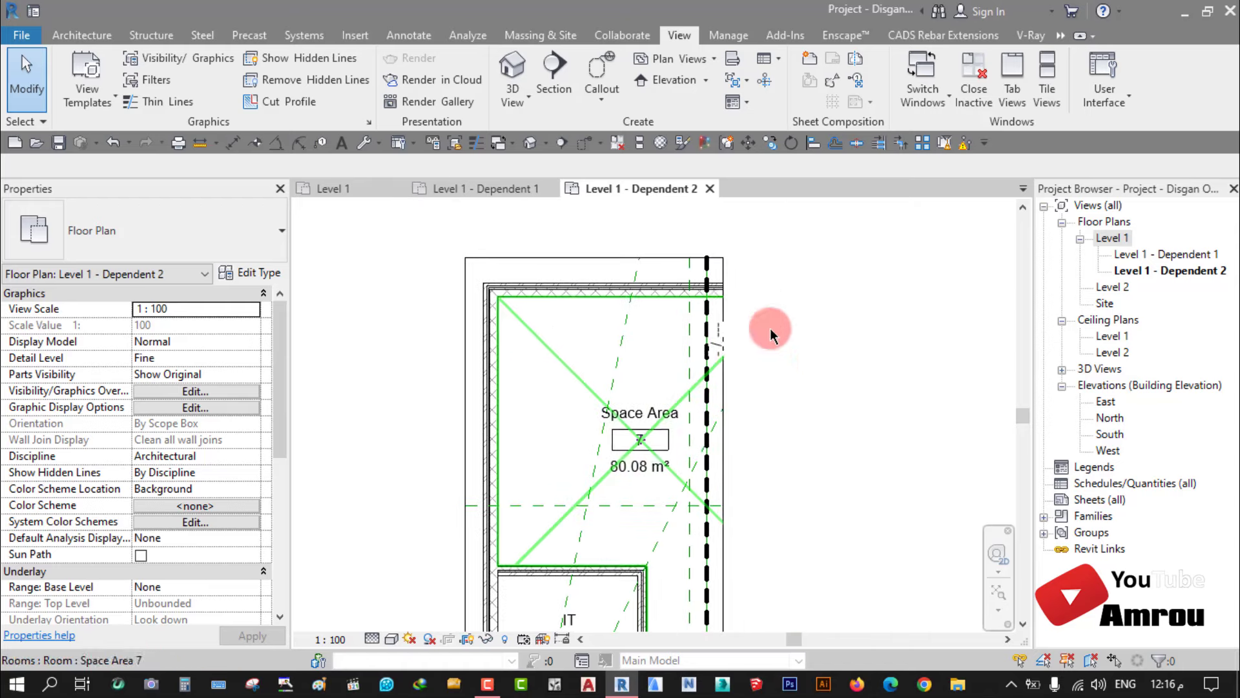
pyautogui.click(354, 188)
# Step: Zoom in and out around the Level 1 floor plan to inspect it
pyautogui.scroll(-4, 562, 388)
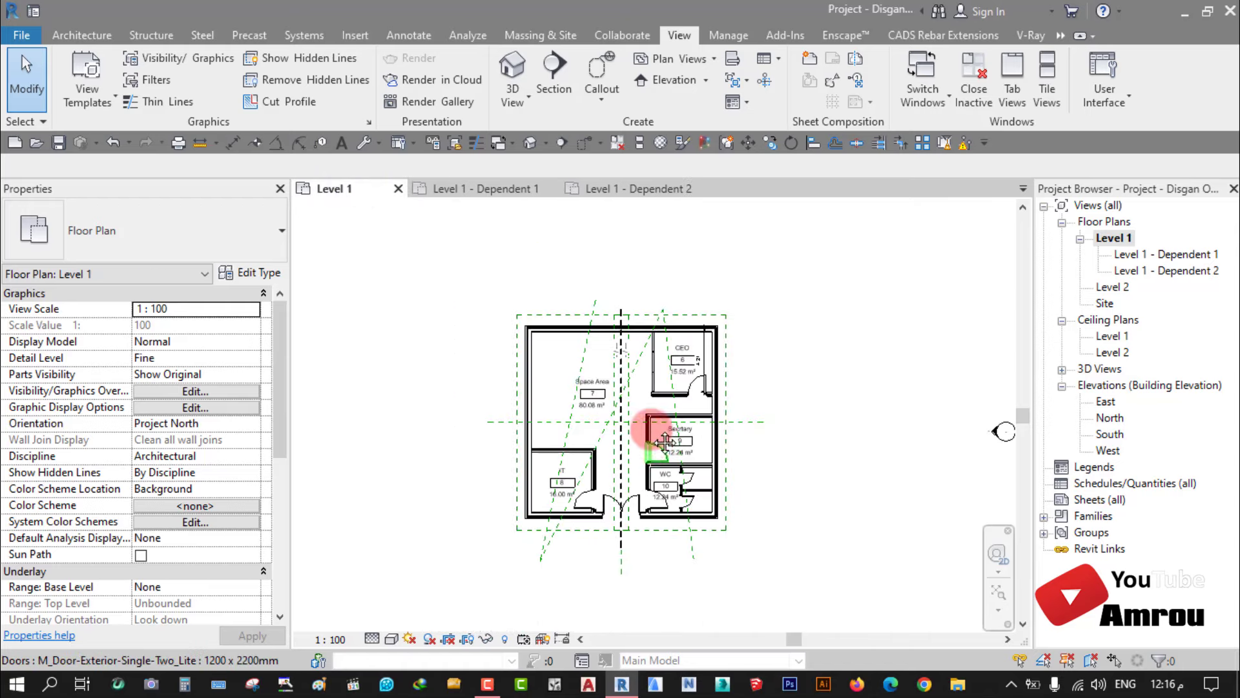
pyautogui.scroll(1, 646, 417)
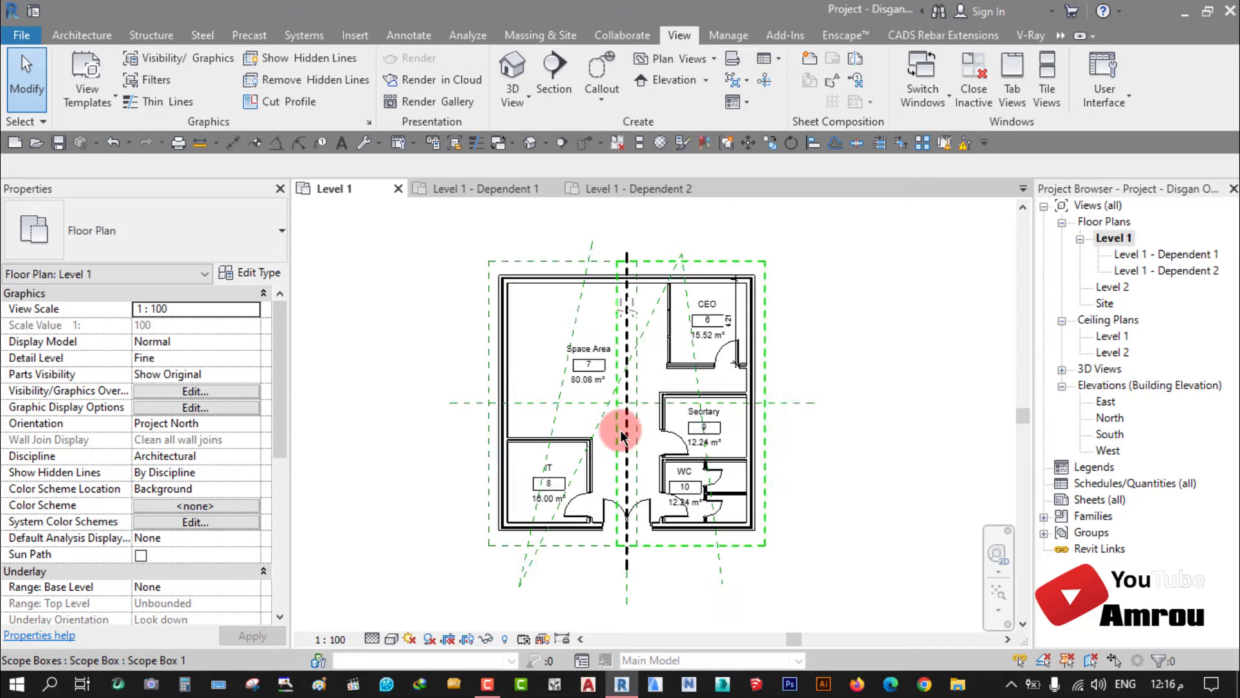
pyautogui.scroll(1, 619, 414)
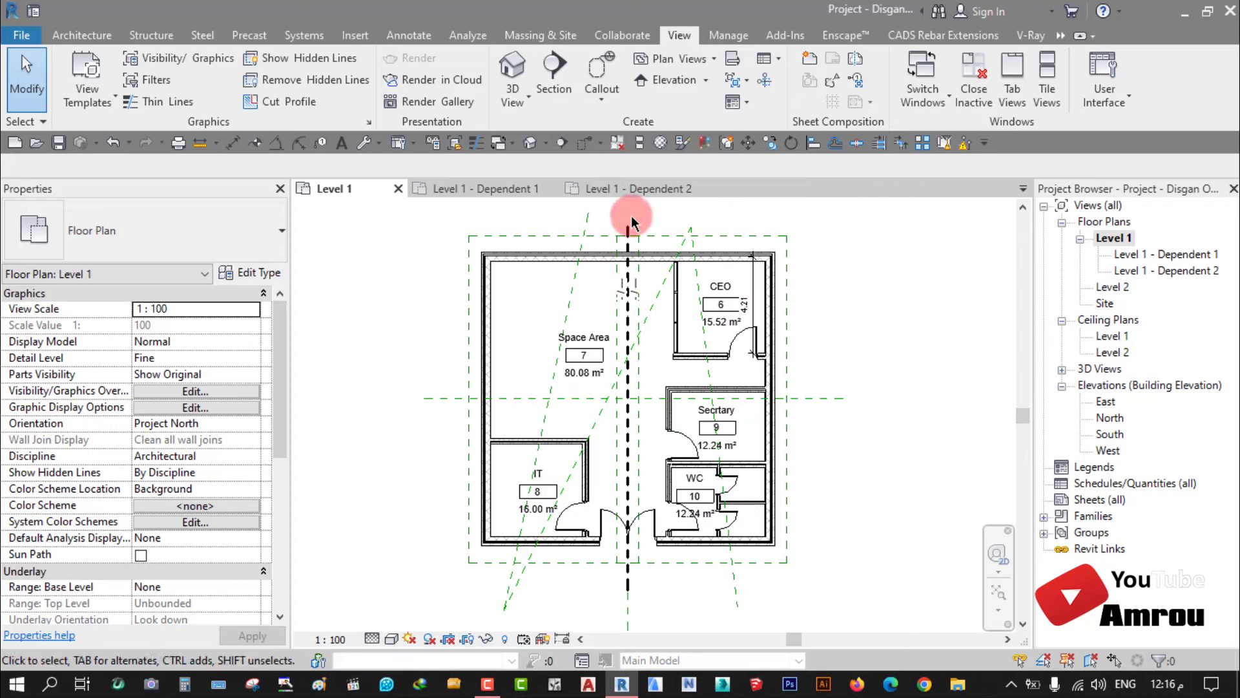
pyautogui.scroll(3, 624, 288)
pyautogui.scroll(2, 657, 278)
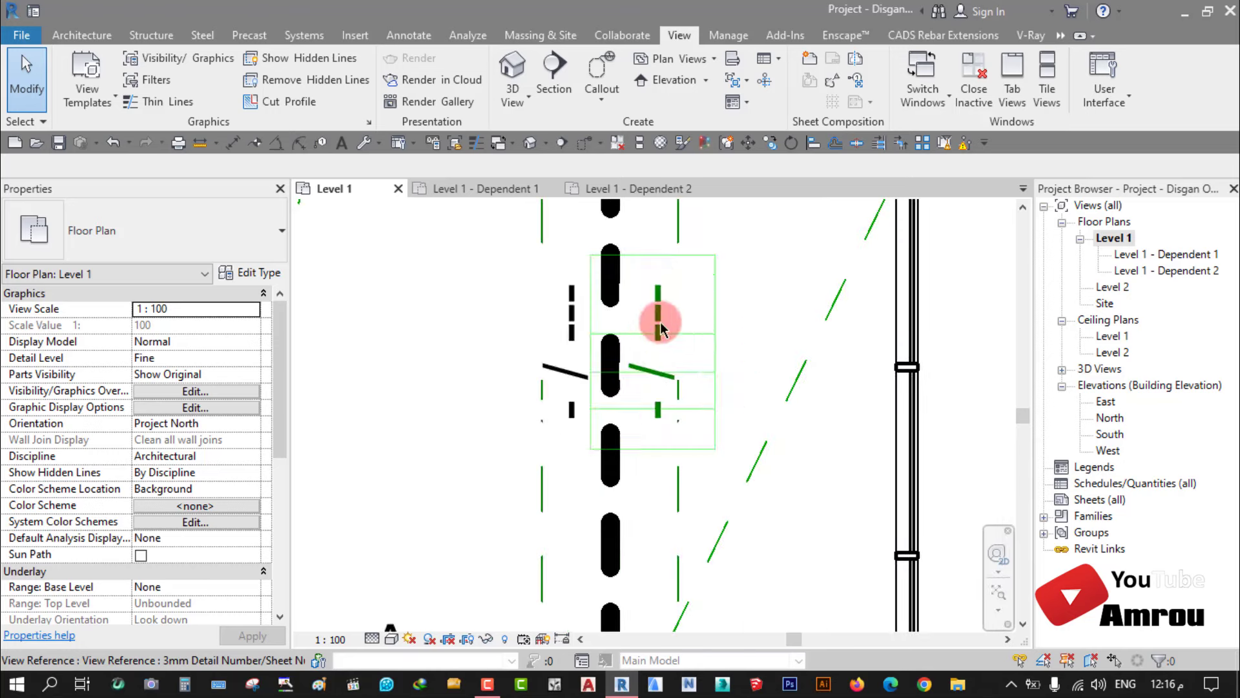
pyautogui.scroll(-1, 699, 343)
pyautogui.scroll(-2, 699, 342)
pyautogui.scroll(-3, 724, 338)
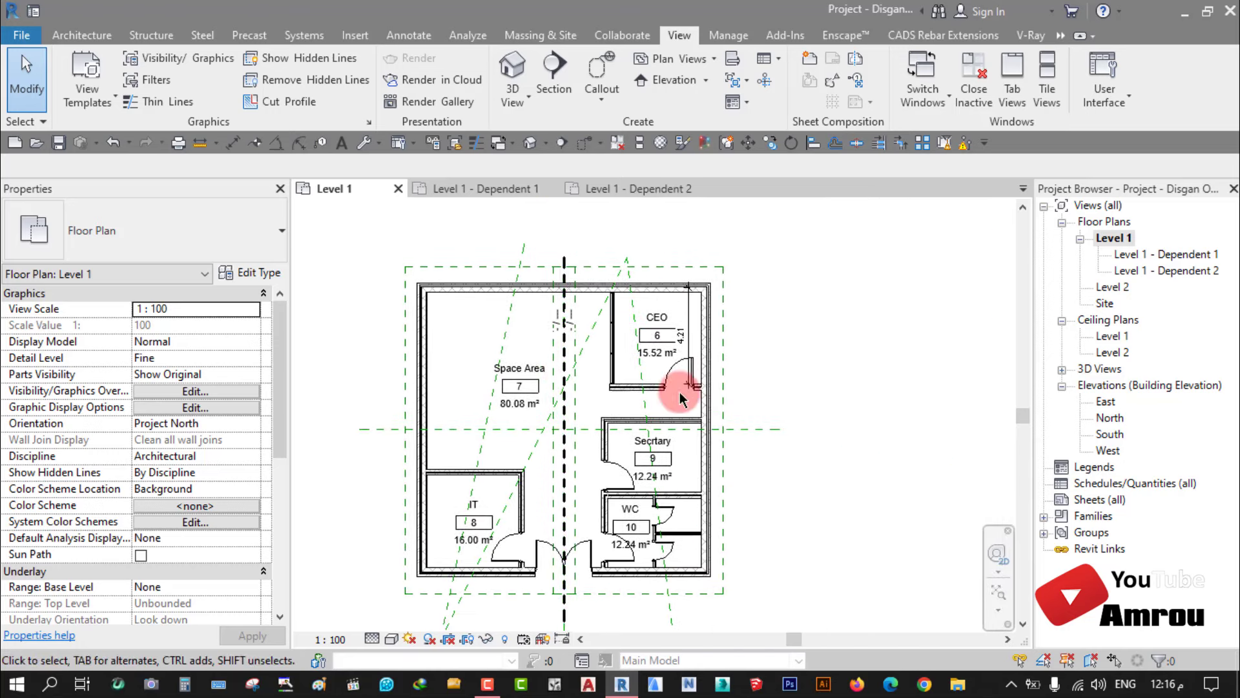
pyautogui.scroll(-4, 642, 416)
pyautogui.scroll(3, 628, 426)
pyautogui.scroll(1, 703, 393)
pyautogui.scroll(2, 709, 342)
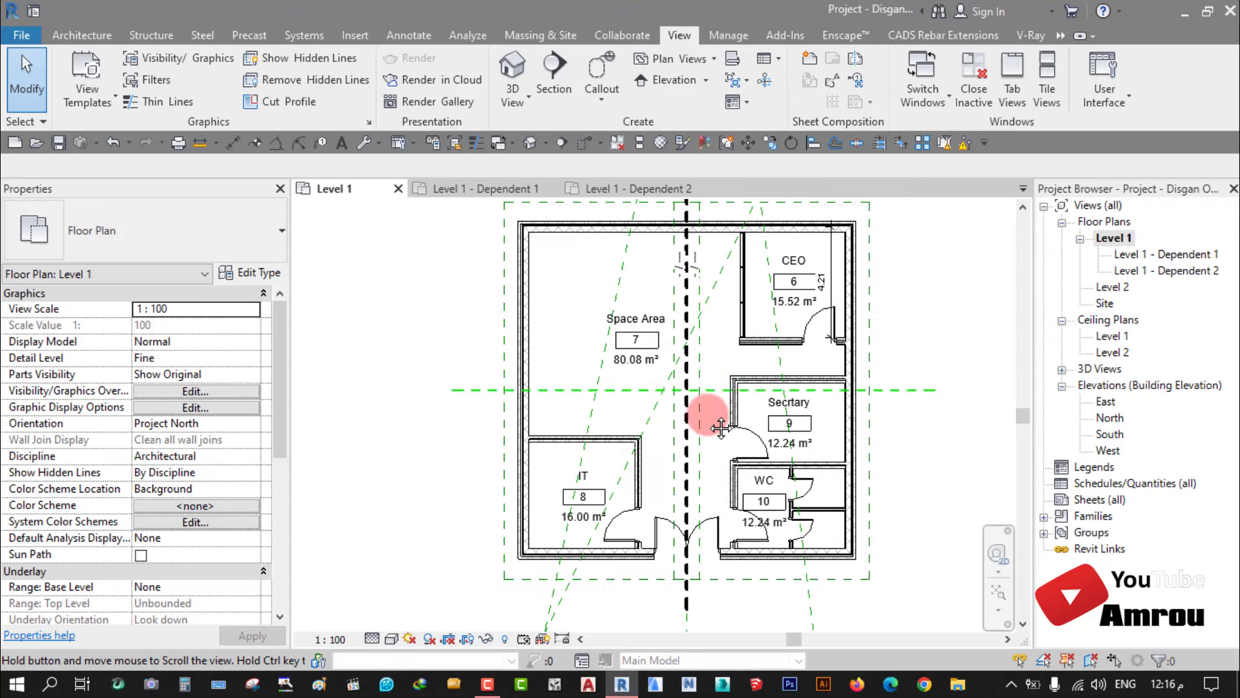
pyautogui.scroll(-1, 706, 387)
pyautogui.scroll(-1, 702, 431)
# Step: Close the inactive dependent views so only the full Level 1 plan with its matchline remains
pyautogui.moveTo(702, 431); pyautogui.dragTo(703, 428, button='middle')
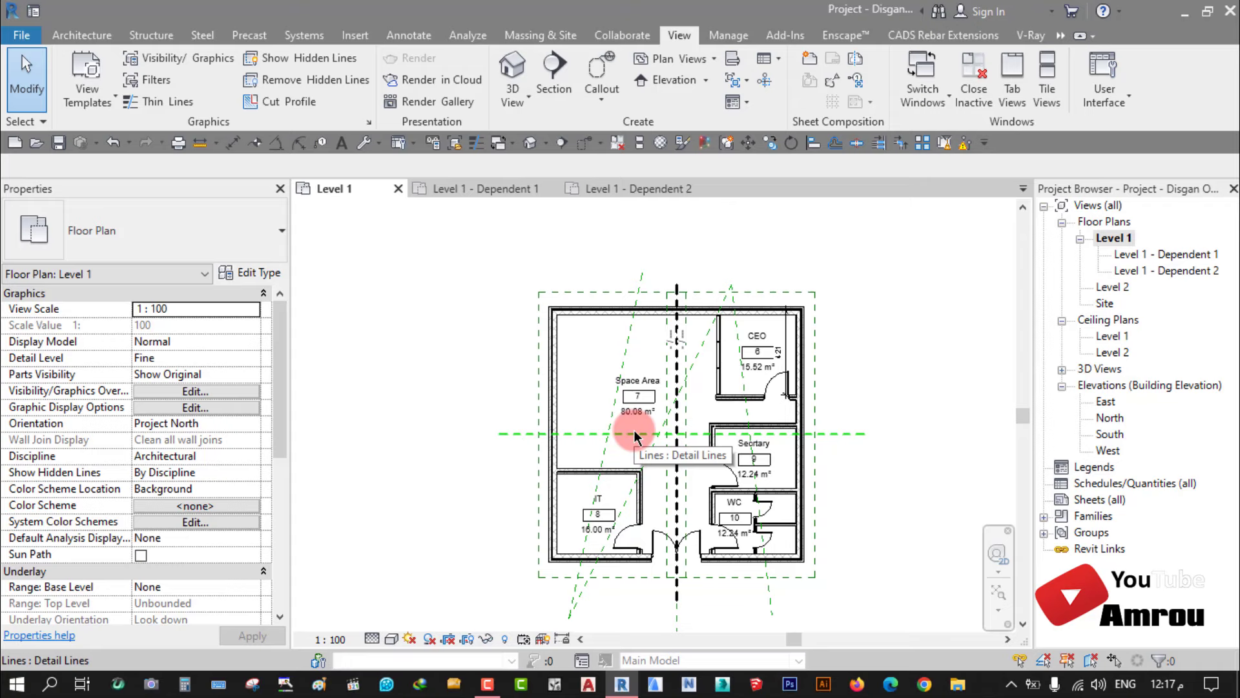
pyautogui.moveTo(635, 437); pyautogui.dragTo(606, 450, button='middle')
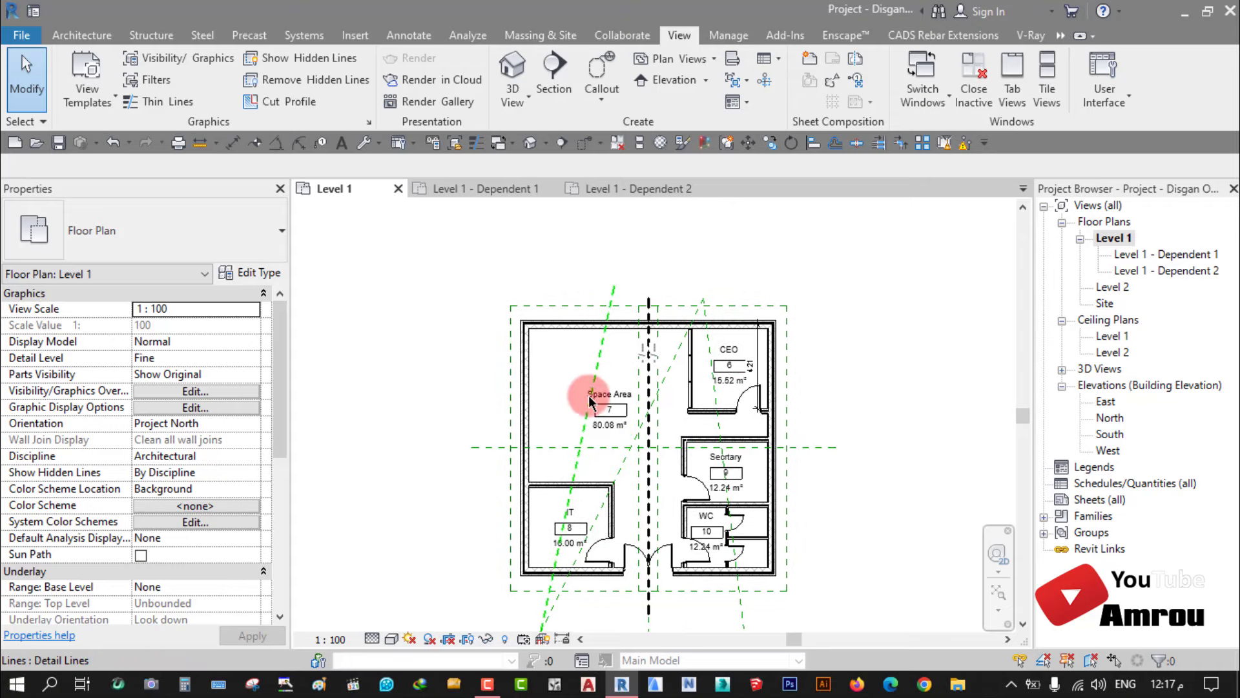
pyautogui.click(618, 147)
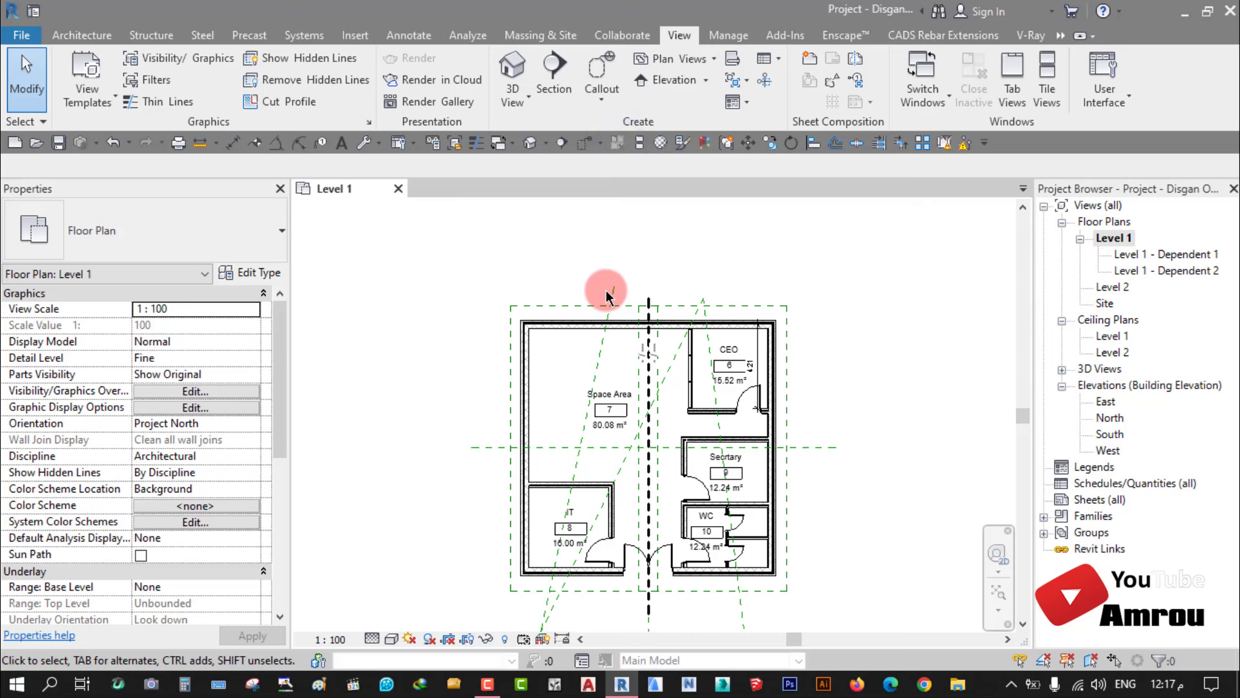
# Step: Close the Disgan Option project unsaved, then drag Project Worksharing.rvt from lessons\22 toward Revit
pyautogui.click(399, 190)
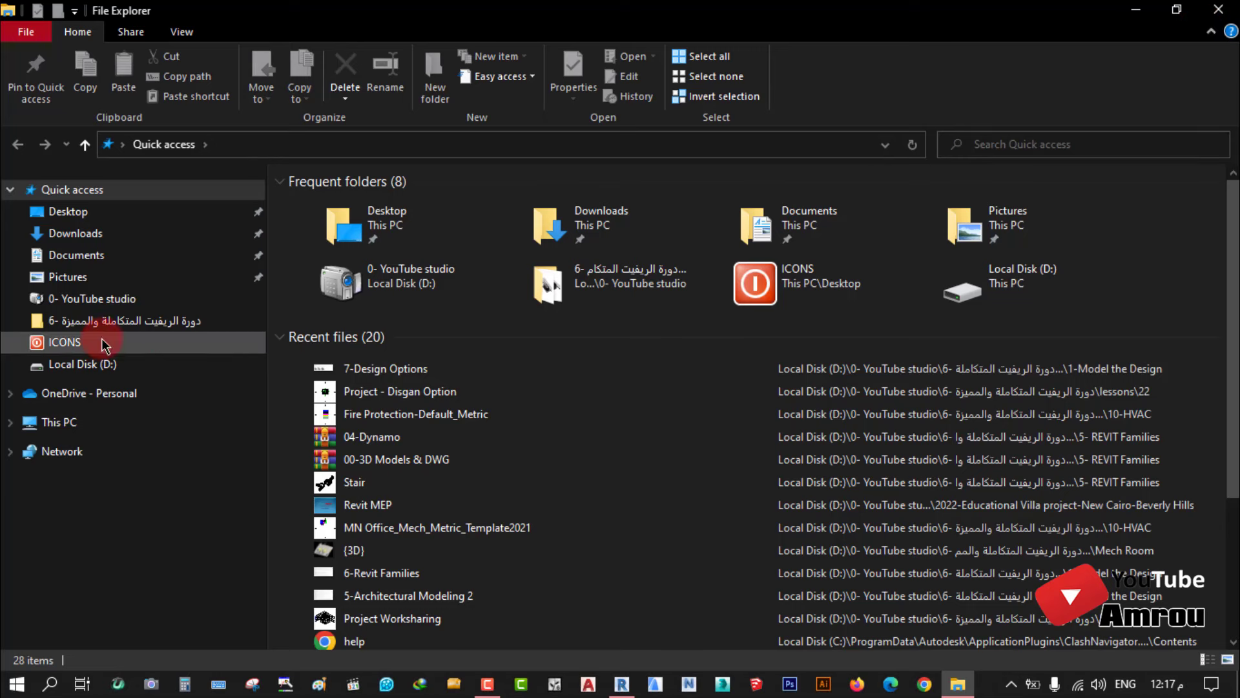
pyautogui.click(122, 321)
pyautogui.click(646, 300)
pyautogui.doubleClick(646, 300)
pyautogui.doubleClick(493, 487)
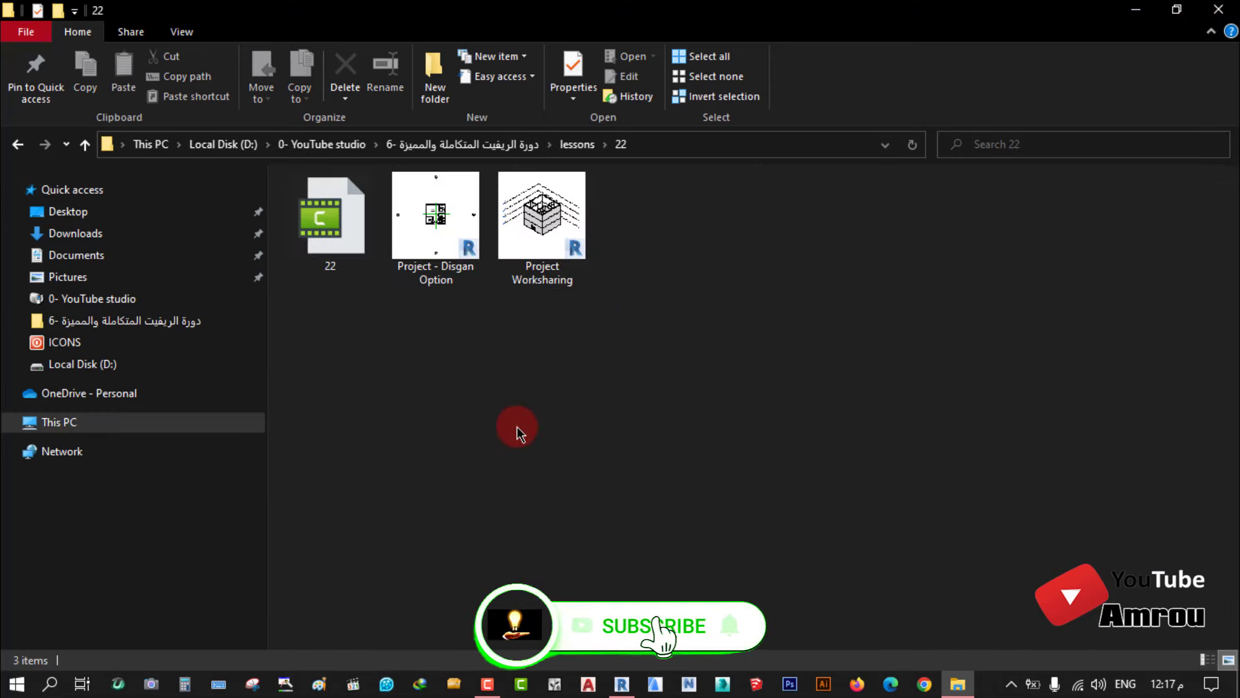
pyautogui.moveTo(541, 219); pyautogui.dragTo(593, 654)
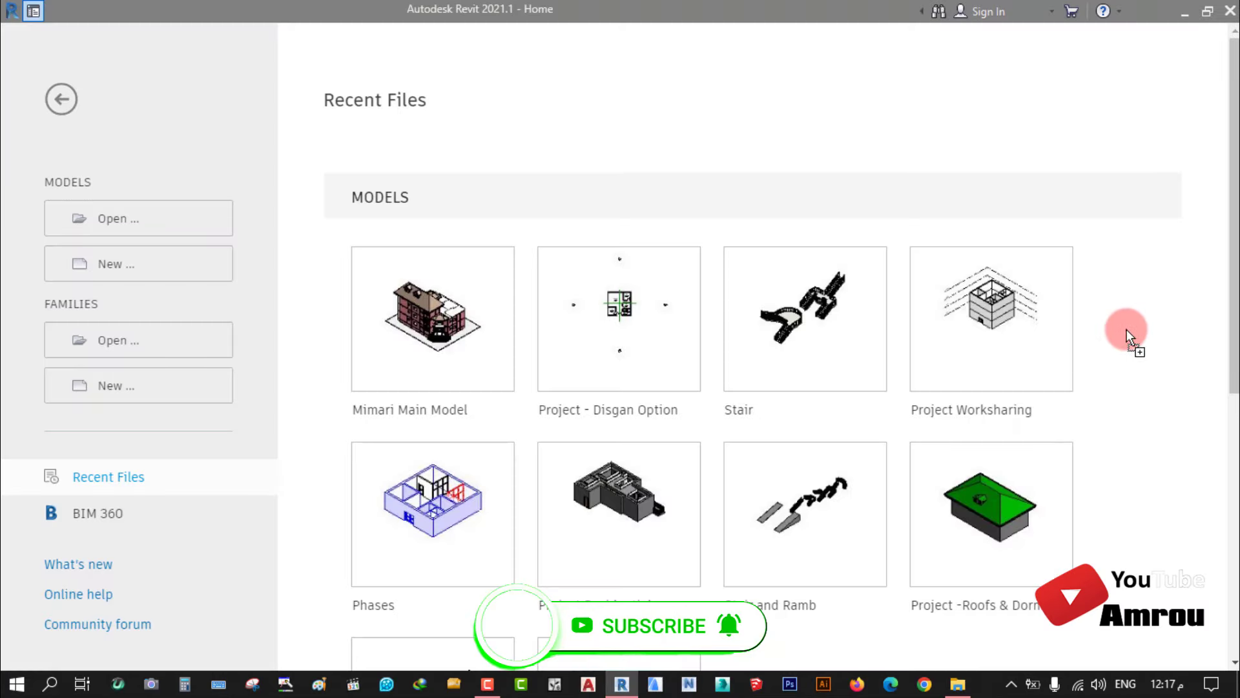
# Step: Drop Project Worksharing.rvt onto Revit so it opens in its default 3D view
pyautogui.moveTo(593, 653); pyautogui.dragTo(1137, 330)
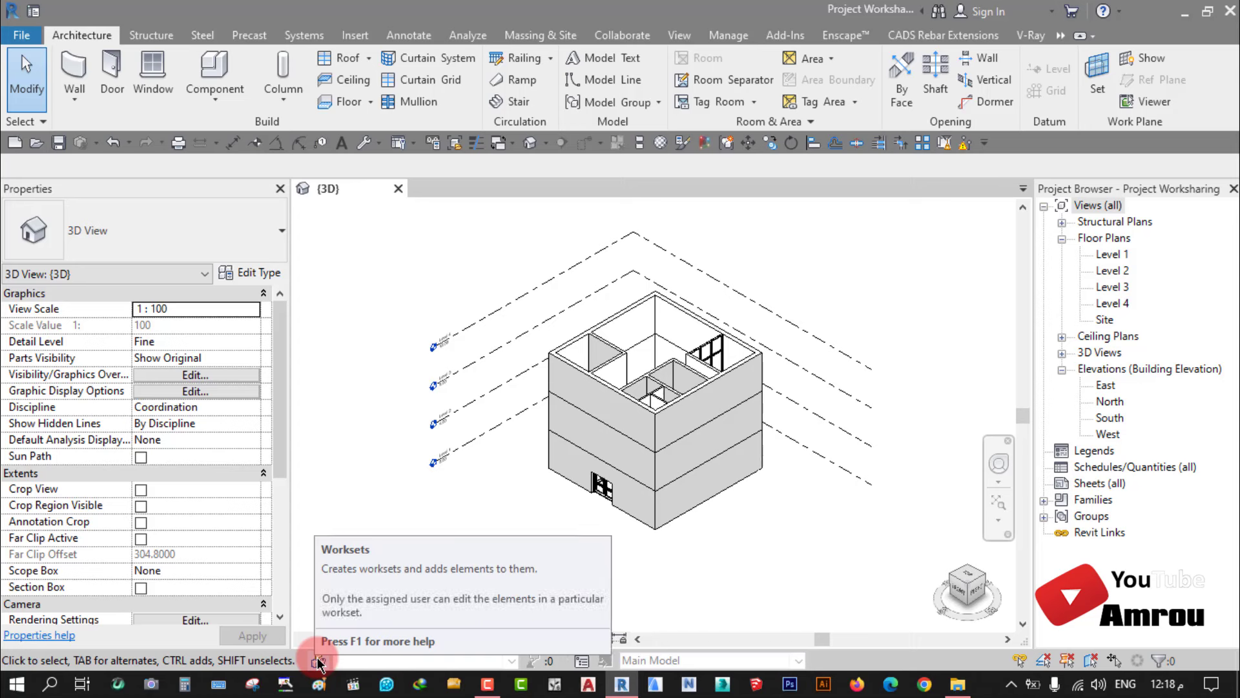
# Step: Start Collaborate on the Collaborate tab and dismiss the 'Revit Model Not Saved' prompt without saving
pyautogui.click(629, 42)
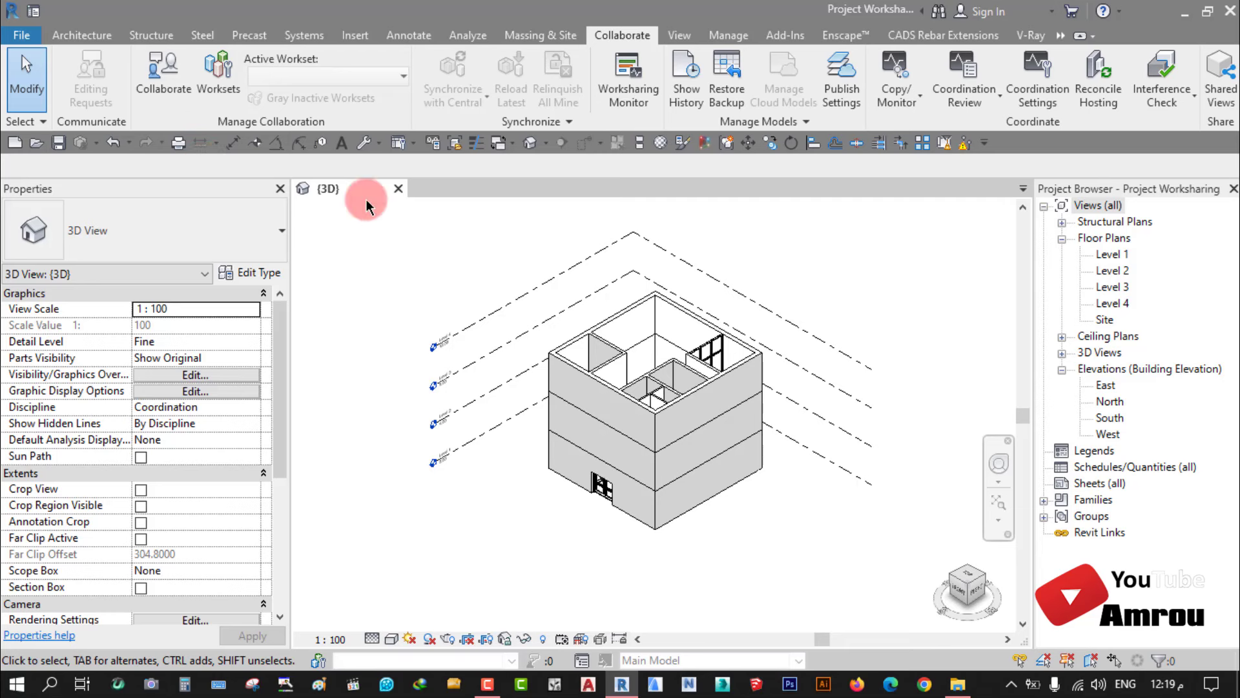
pyautogui.click(170, 89)
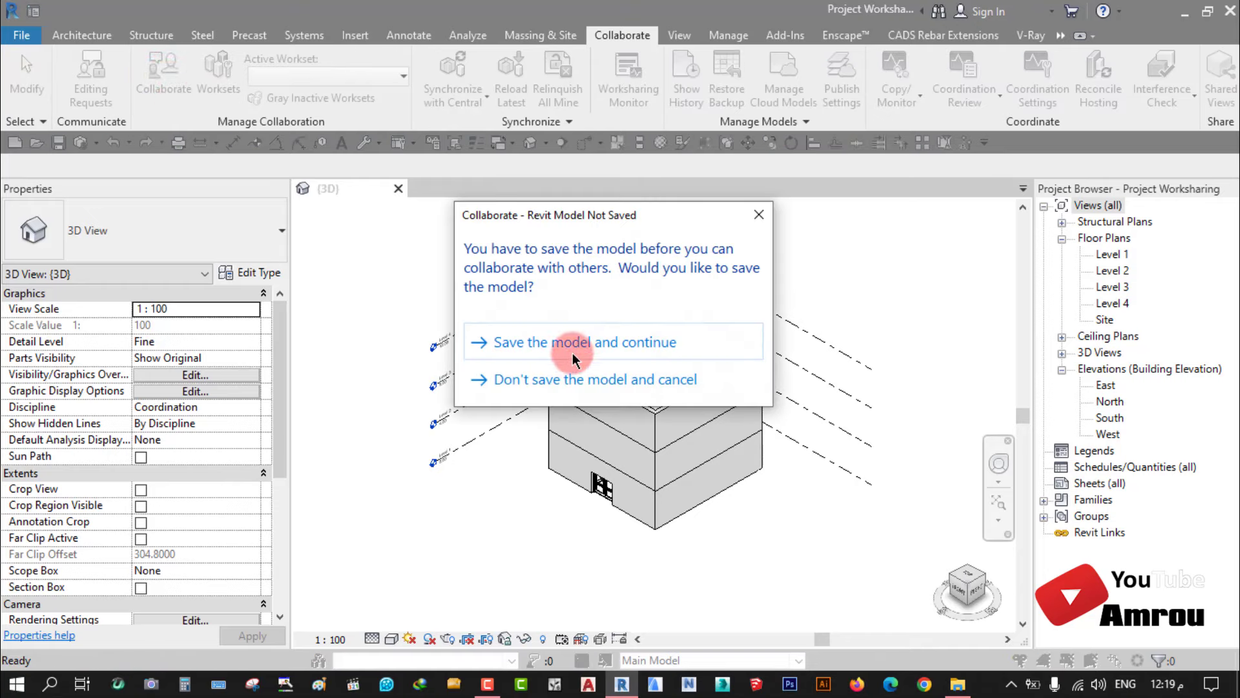
pyautogui.click(580, 381)
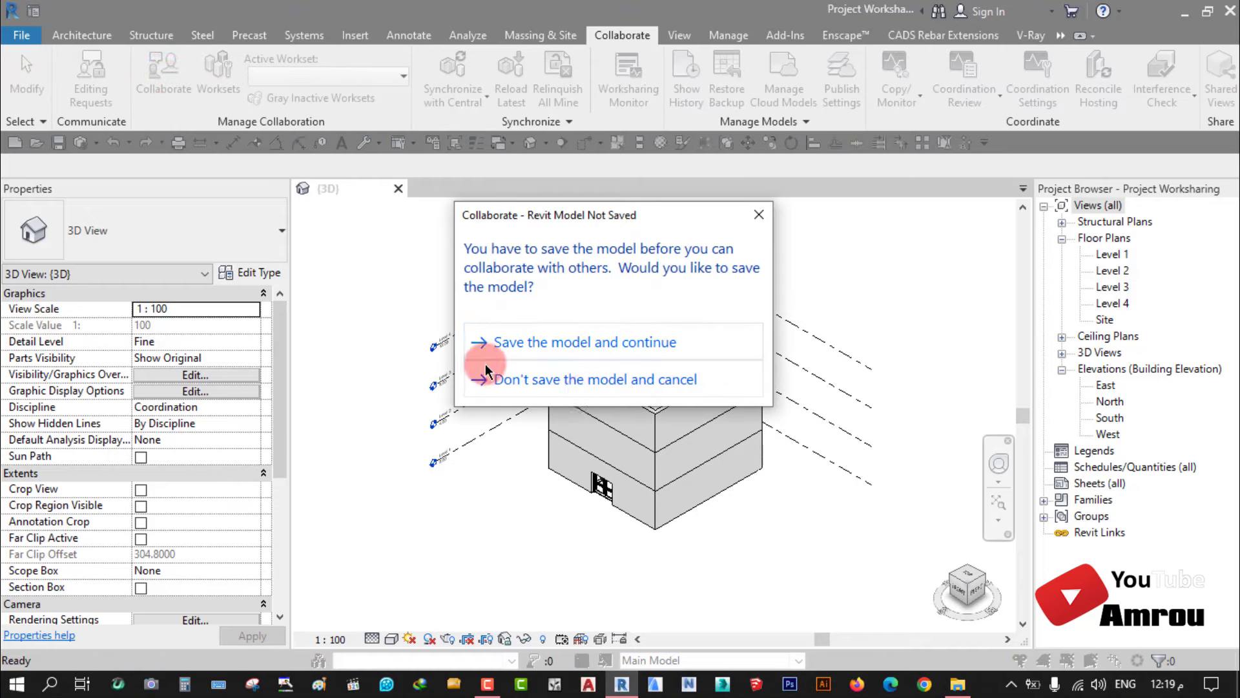
pyautogui.click(760, 216)
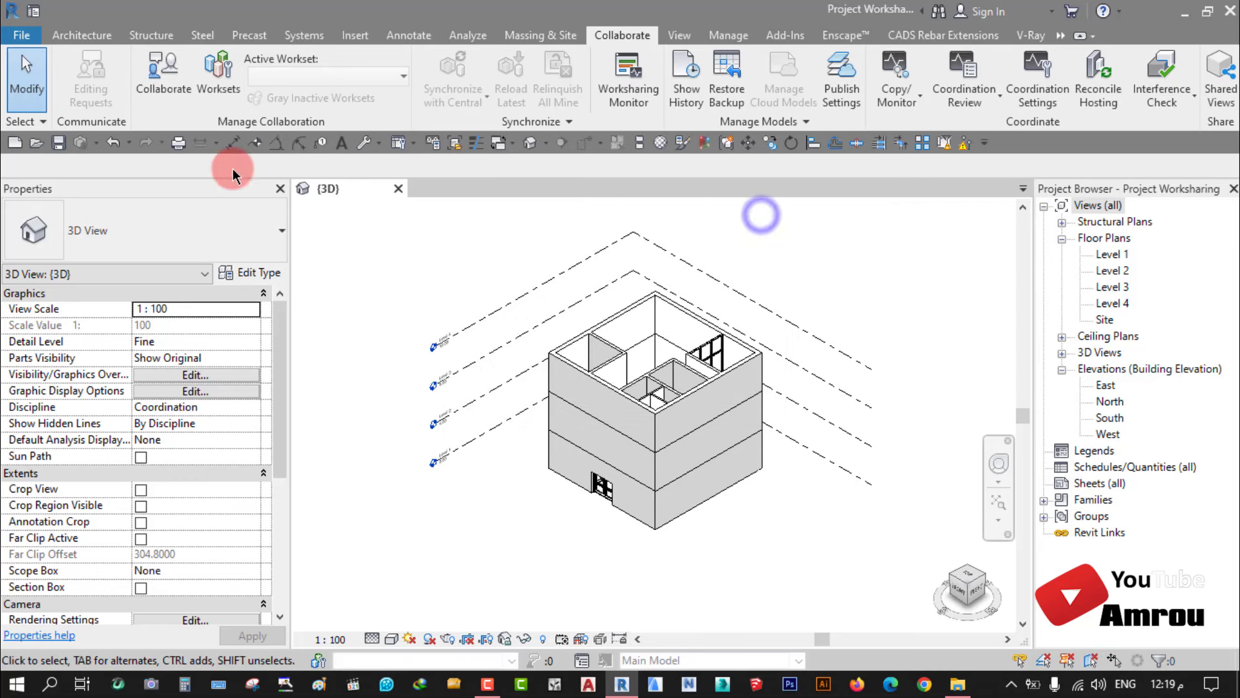
# Step: Enable worksharing with the default Shared Levels and Grids and Workset1 worksets
pyautogui.click(218, 74)
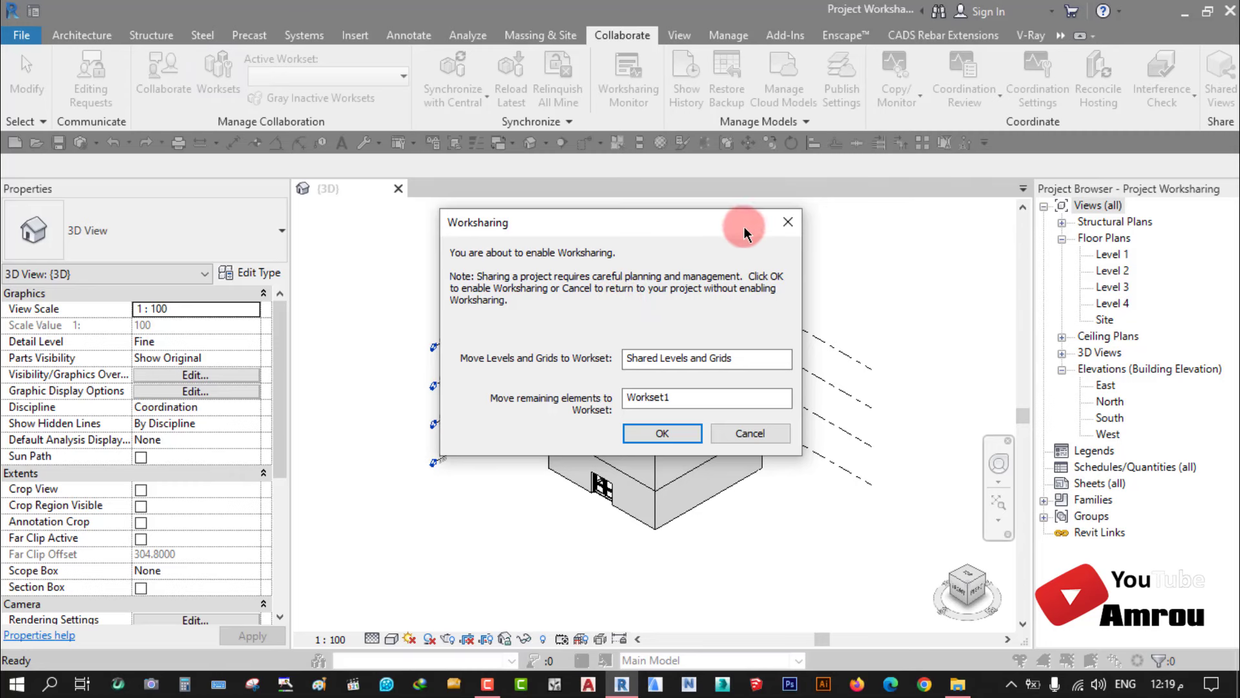
pyautogui.click(788, 222)
pyautogui.click(319, 644)
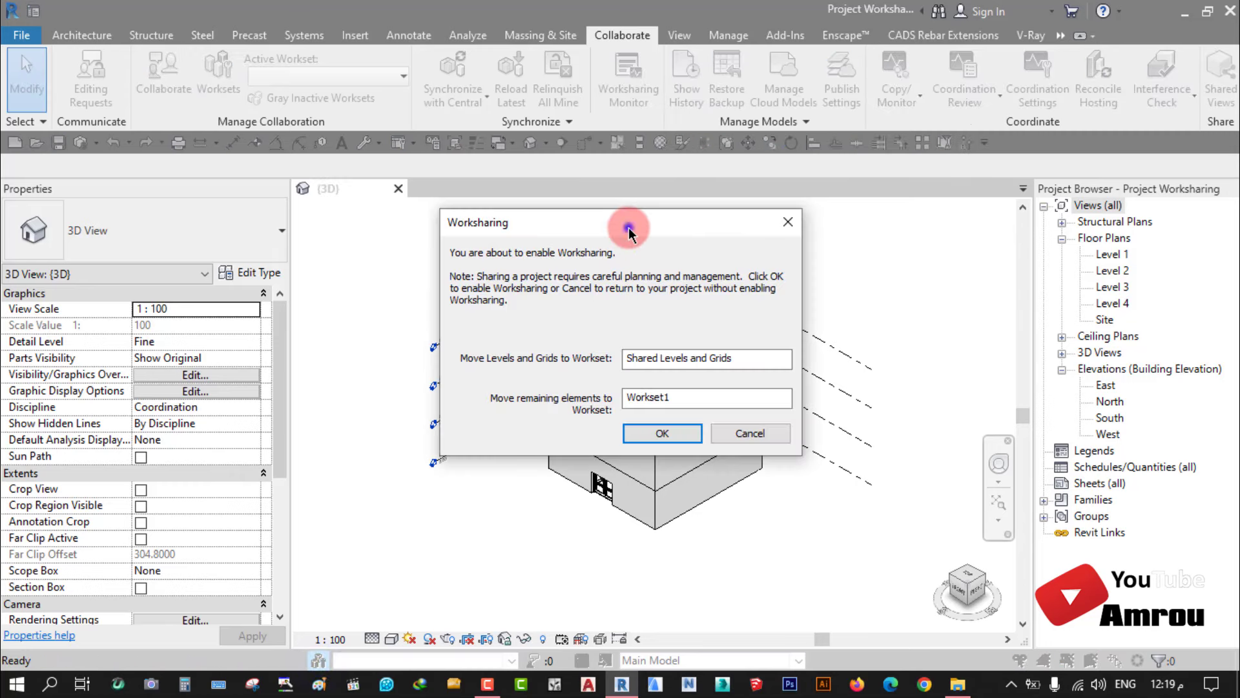
pyautogui.moveTo(629, 235); pyautogui.dragTo(441, 228)
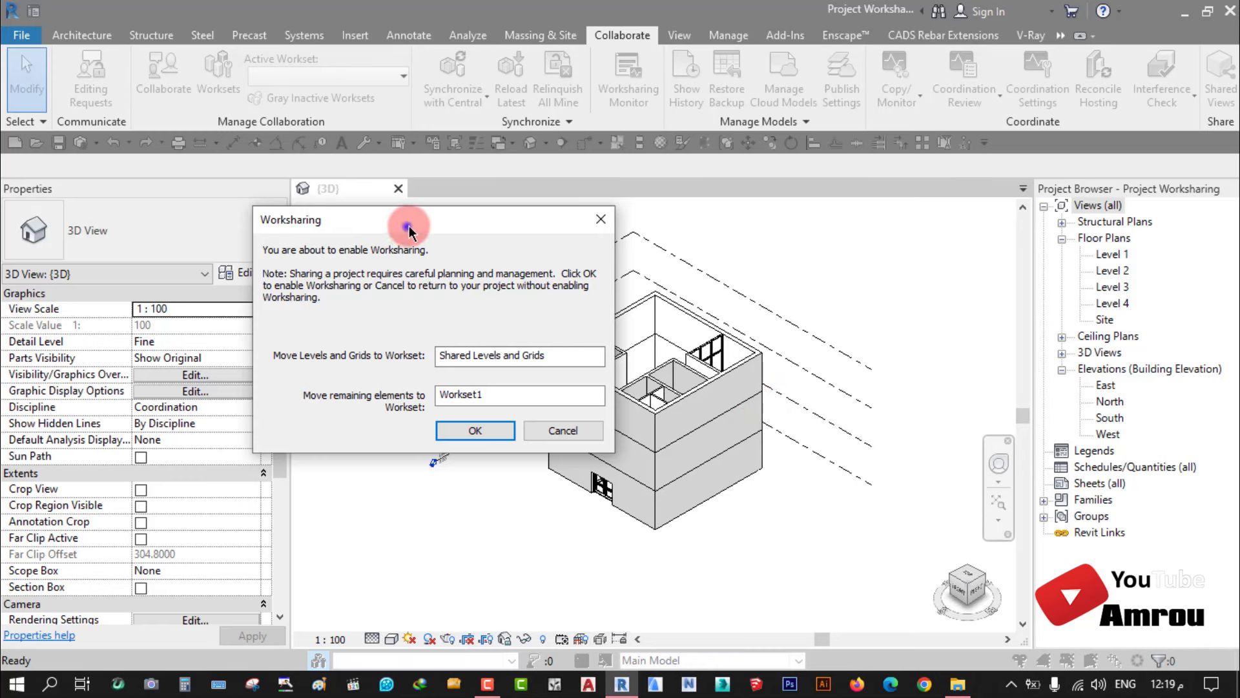
pyautogui.moveTo(408, 230); pyautogui.dragTo(273, 165)
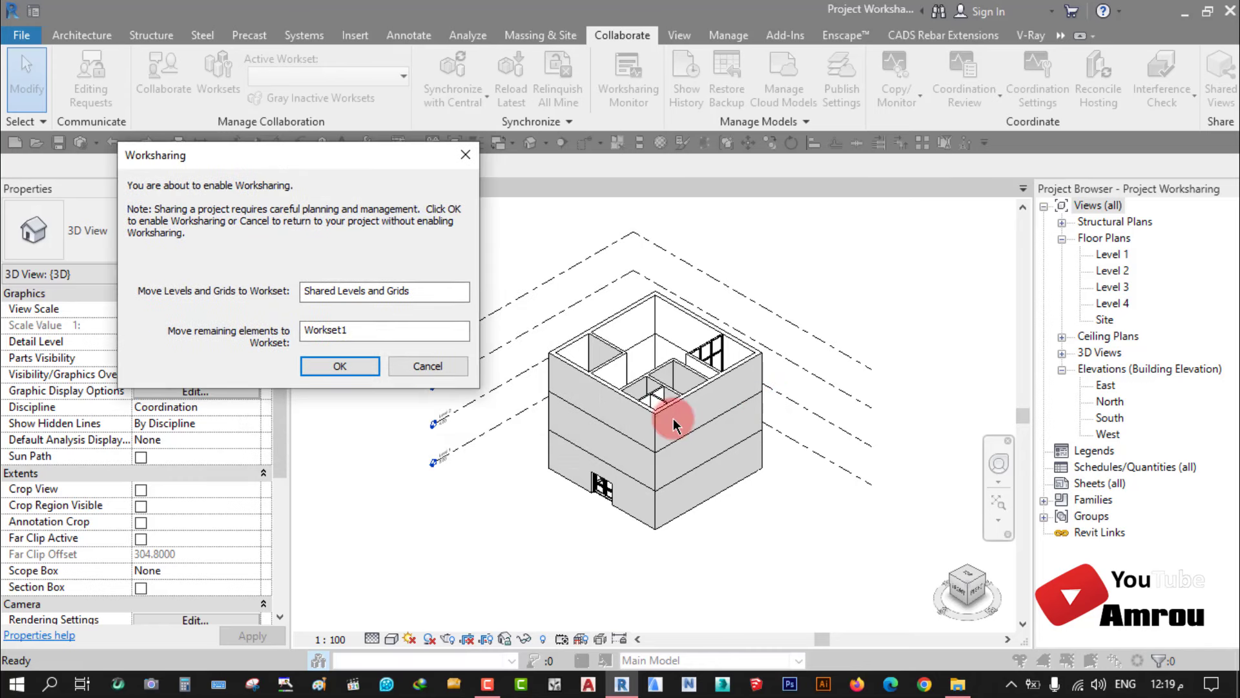
pyautogui.moveTo(272, 161); pyautogui.dragTo(442, 221)
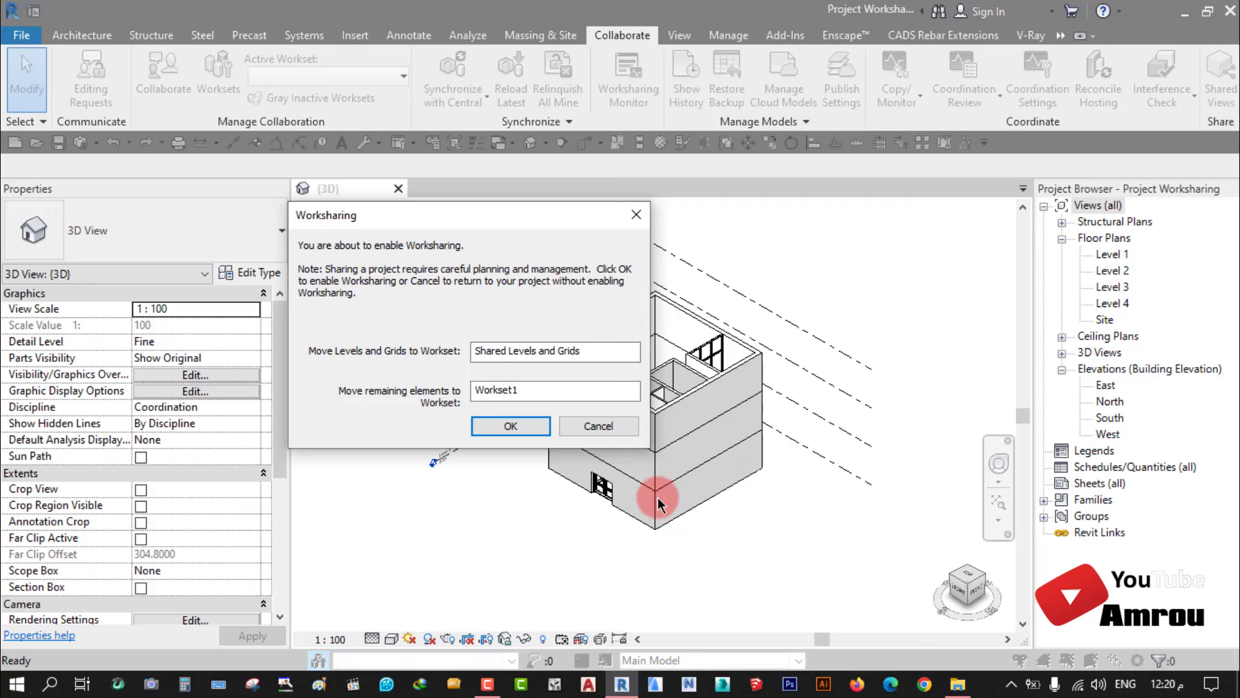
pyautogui.moveTo(485, 216); pyautogui.dragTo(536, 227)
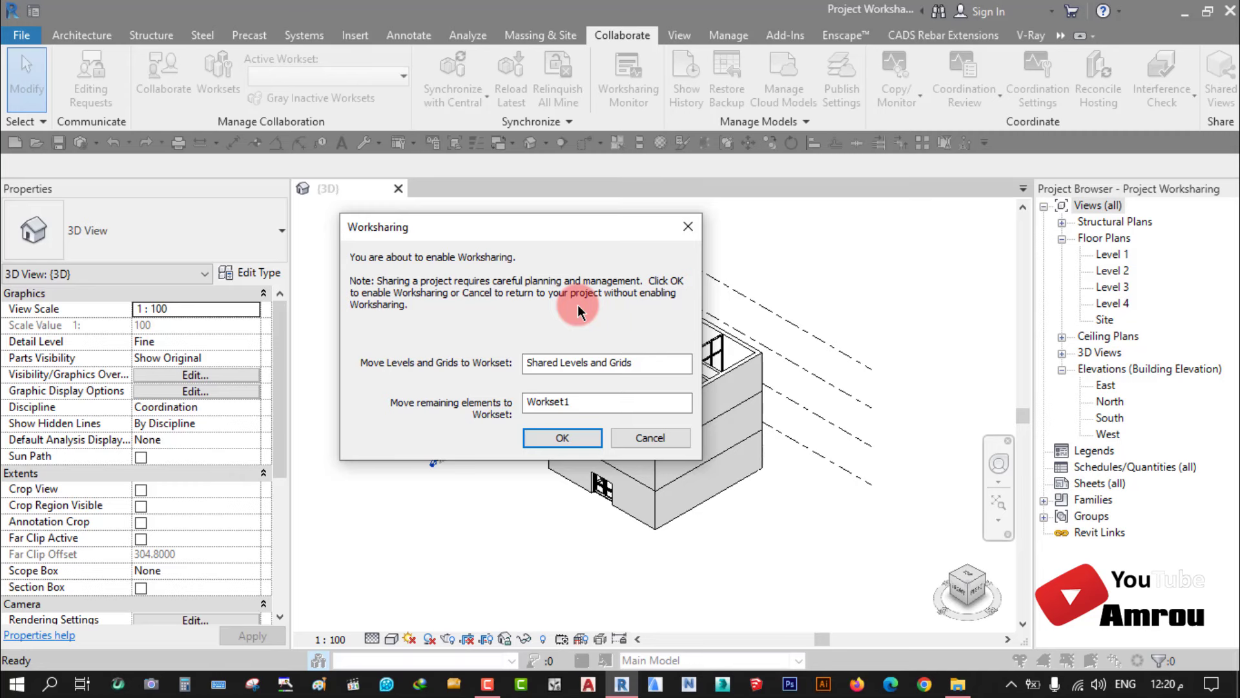
pyautogui.click(568, 438)
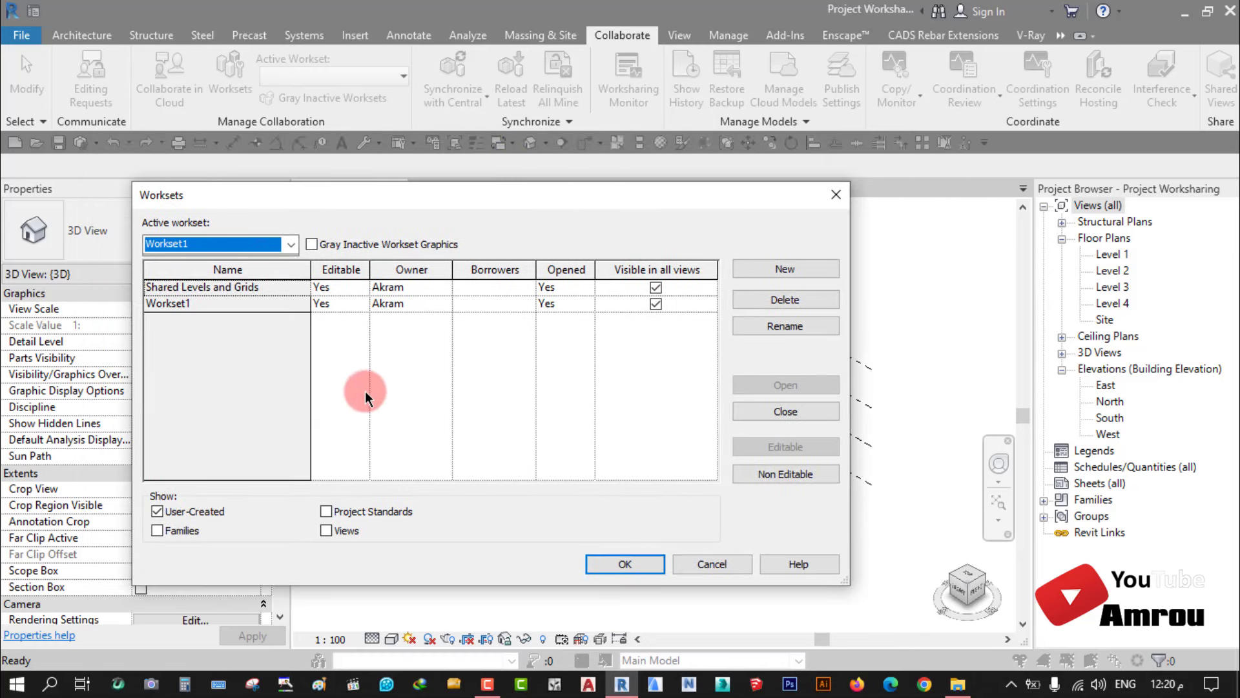
# Step: Accept the Worksets dialog with Workset1 active, then bring up the File application menu
pyautogui.moveTo(563, 192)
pyautogui.mouseDown()
pyautogui.moveTo(119, 440)
pyautogui.moveTo(631, 163)
pyautogui.mouseUp()
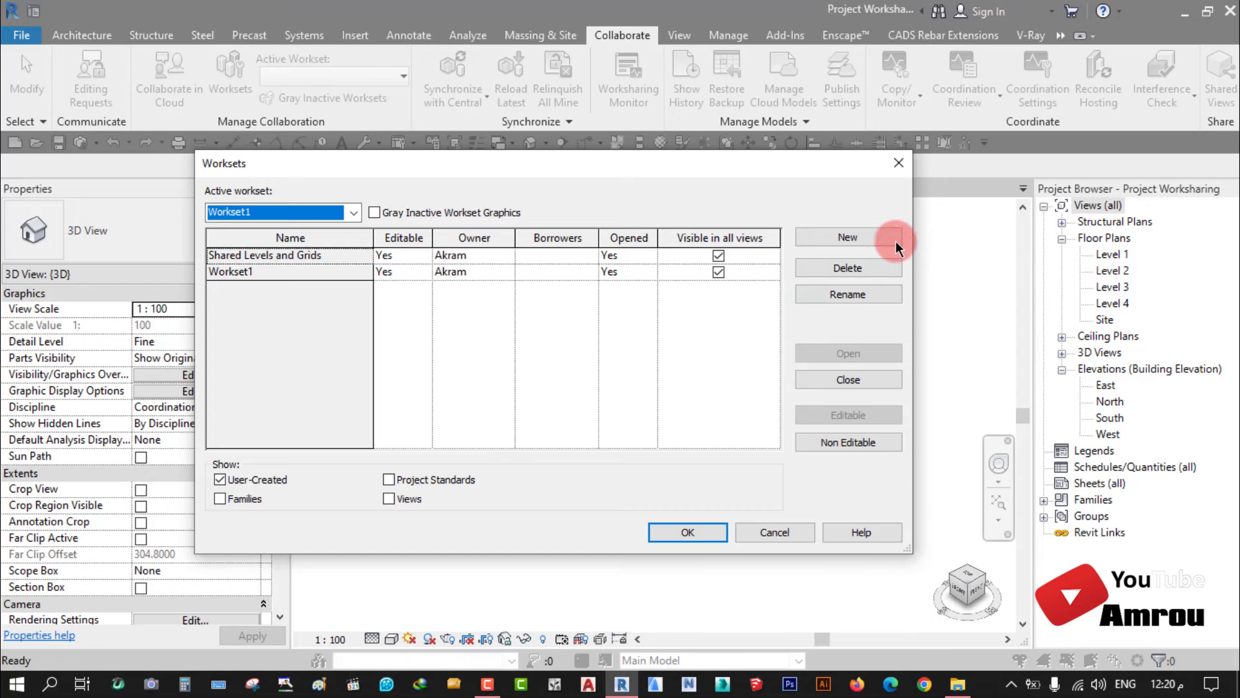
pyautogui.click(901, 165)
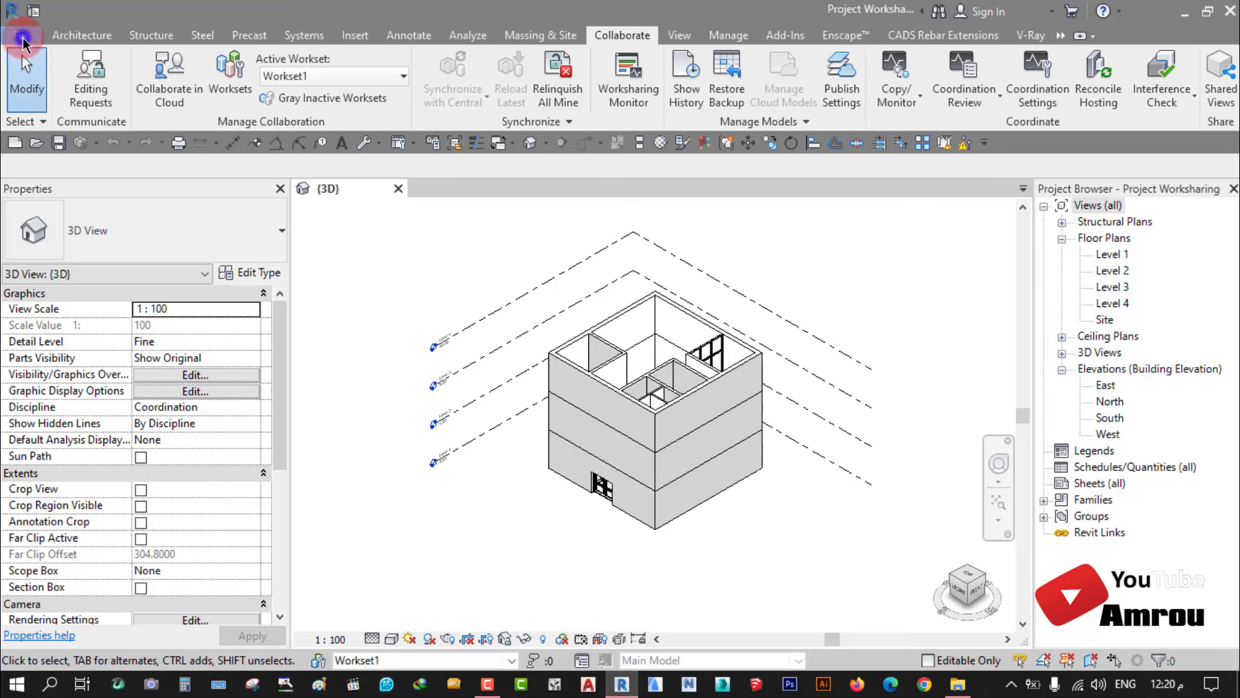
pyautogui.click(23, 38)
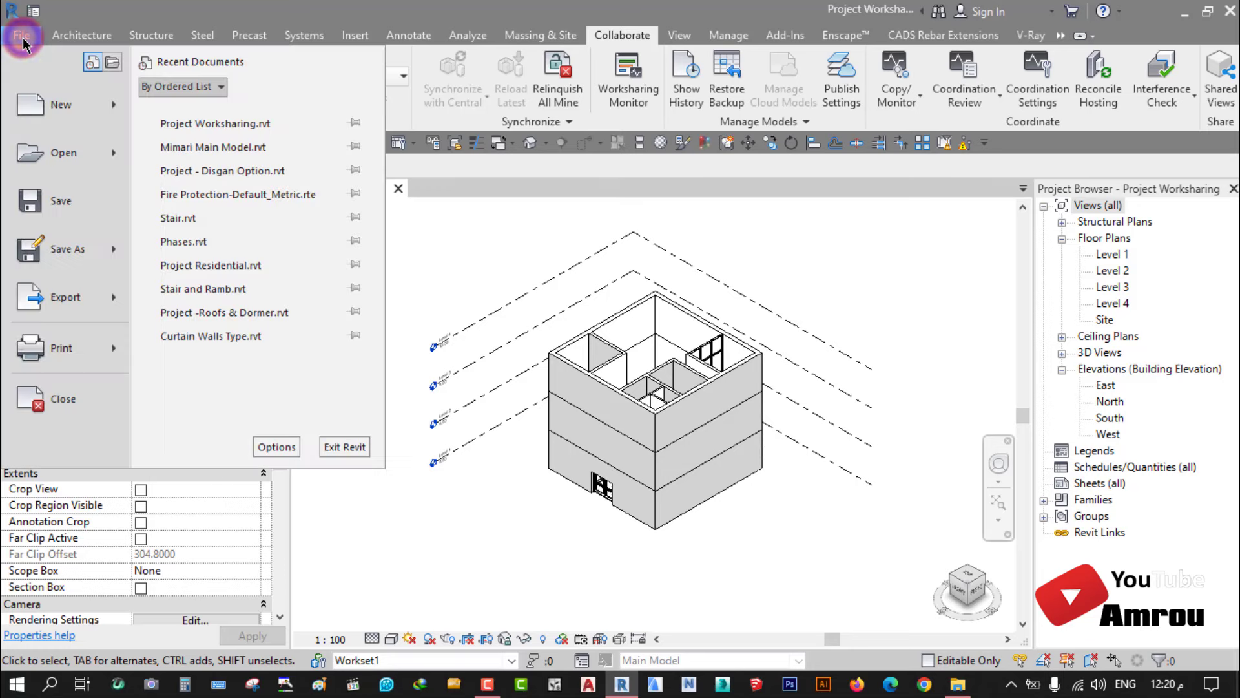
# Step: Attempt a new Revit username in Options, then close the 'Cannot Change Username' warning
pyautogui.click(269, 447)
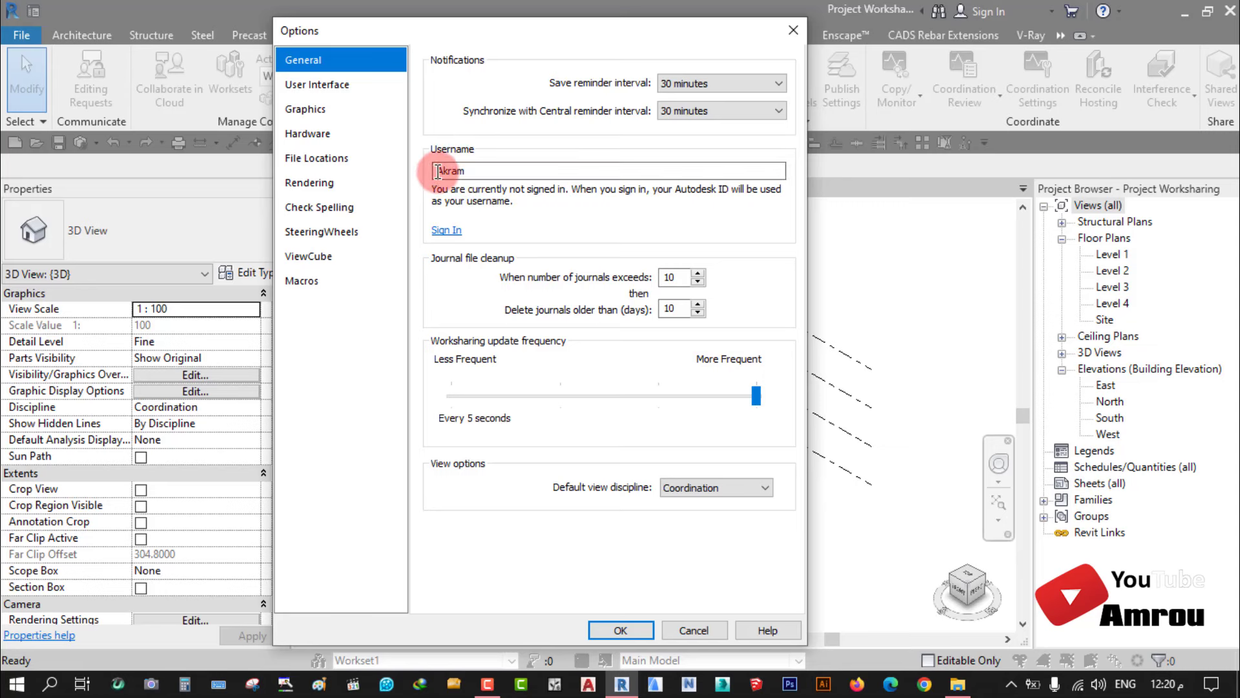
pyautogui.doubleClick(471, 171)
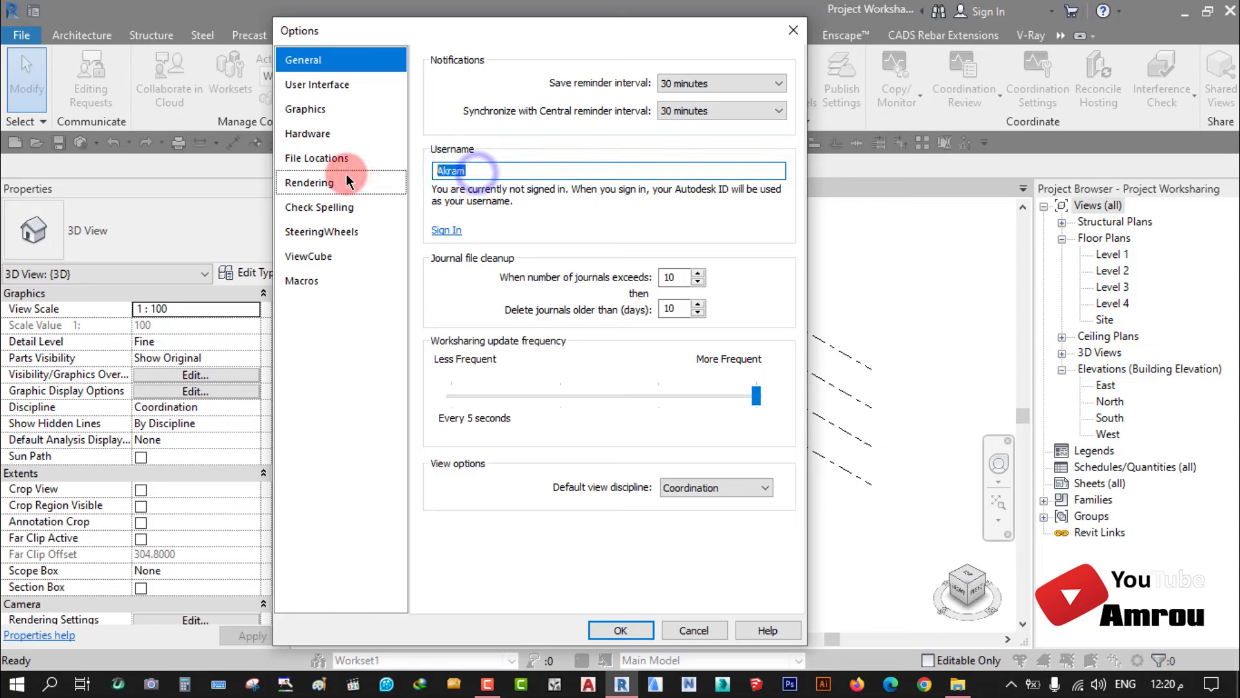
pyautogui.write('Amro')
pyautogui.click(639, 630)
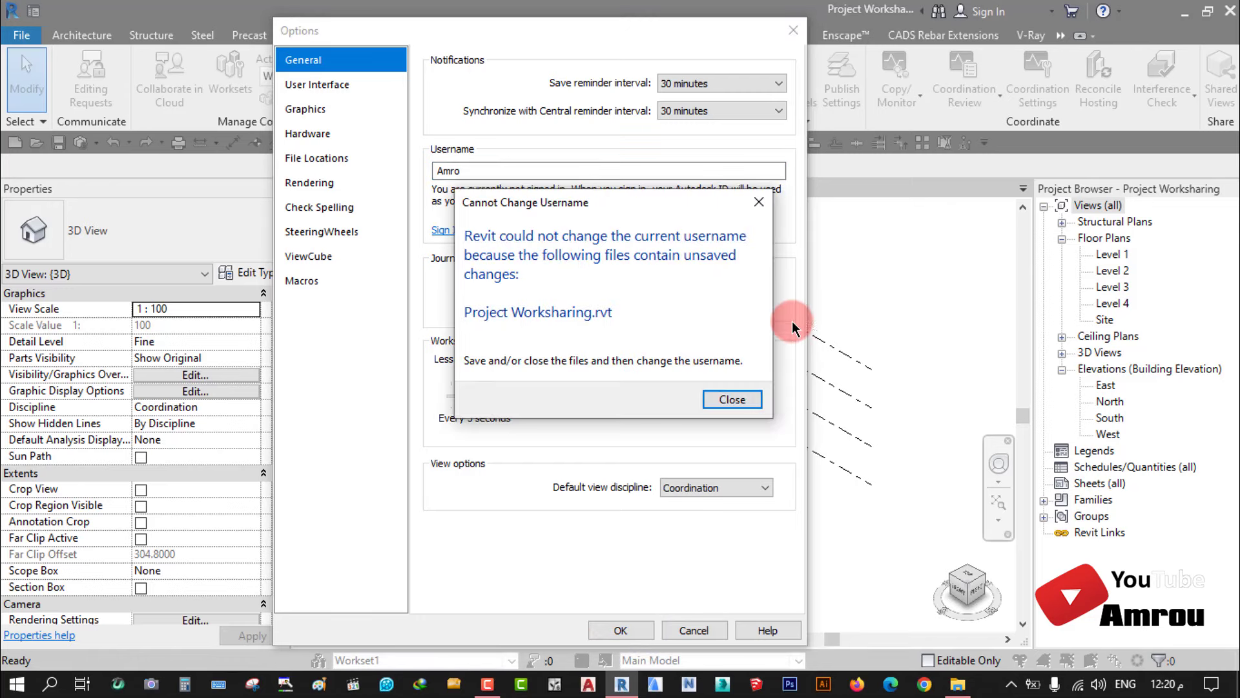
pyautogui.click(734, 400)
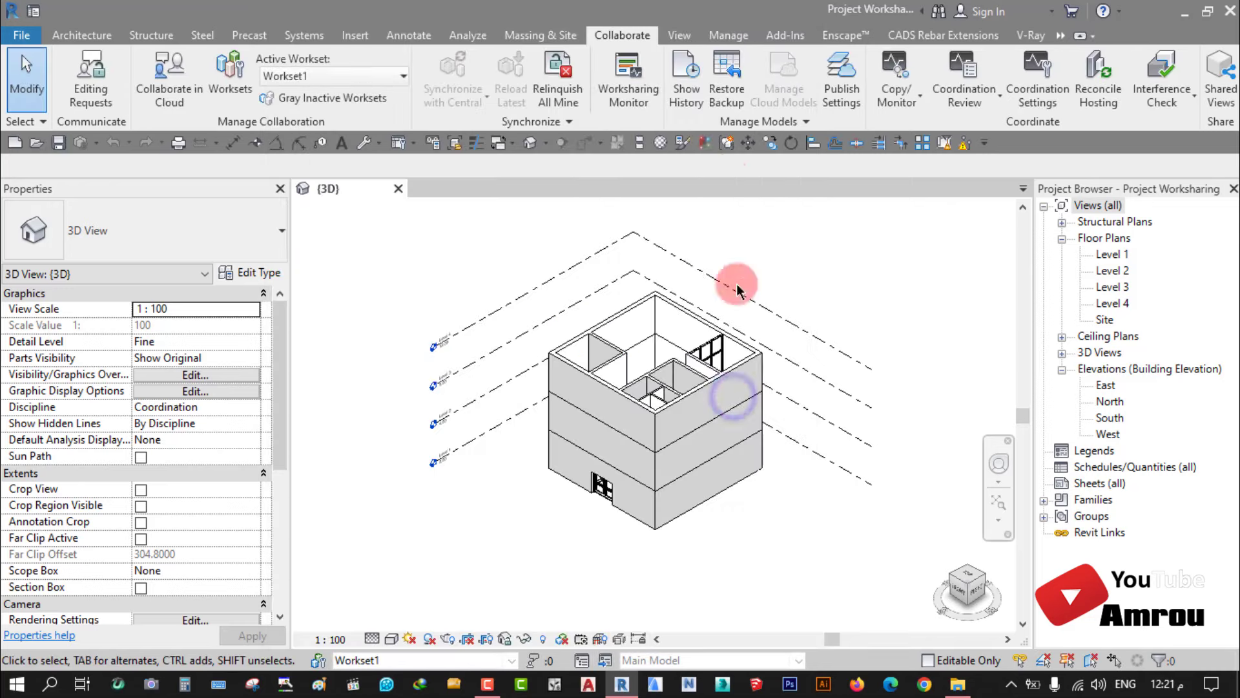
# Step: Open the Worksets dialog, keep Workset1 active, and reposition the window to view the building
pyautogui.click(229, 76)
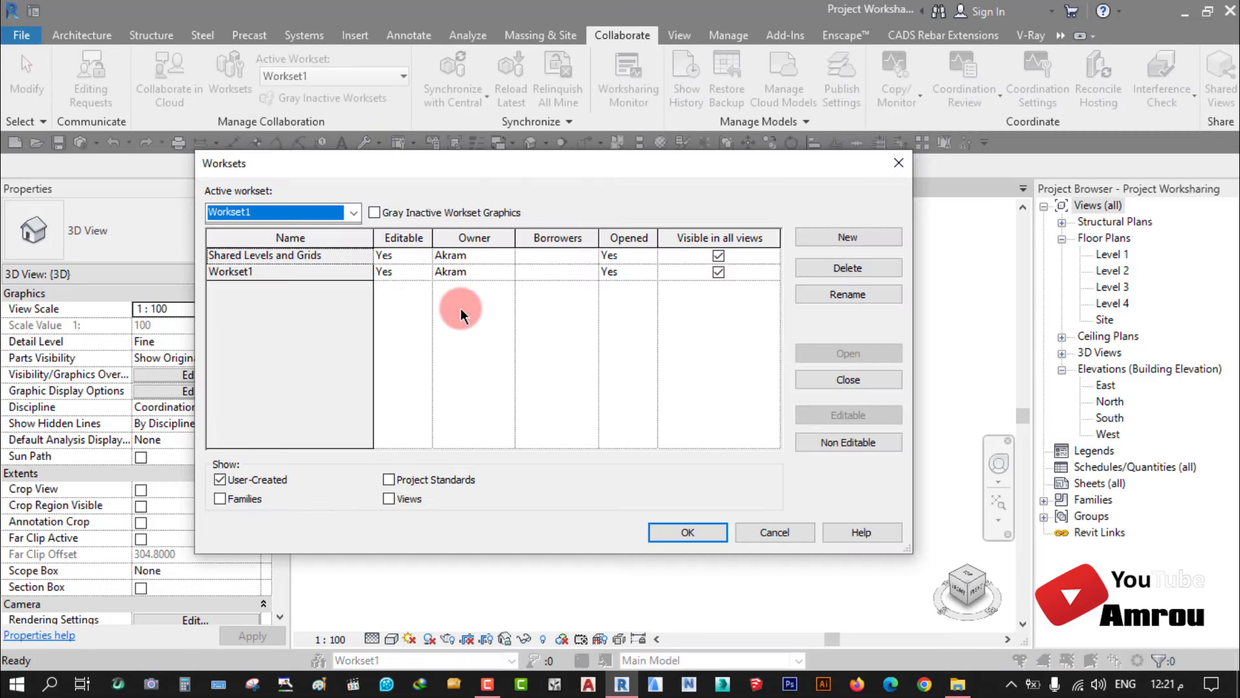
pyautogui.moveTo(490, 164); pyautogui.dragTo(554, 178)
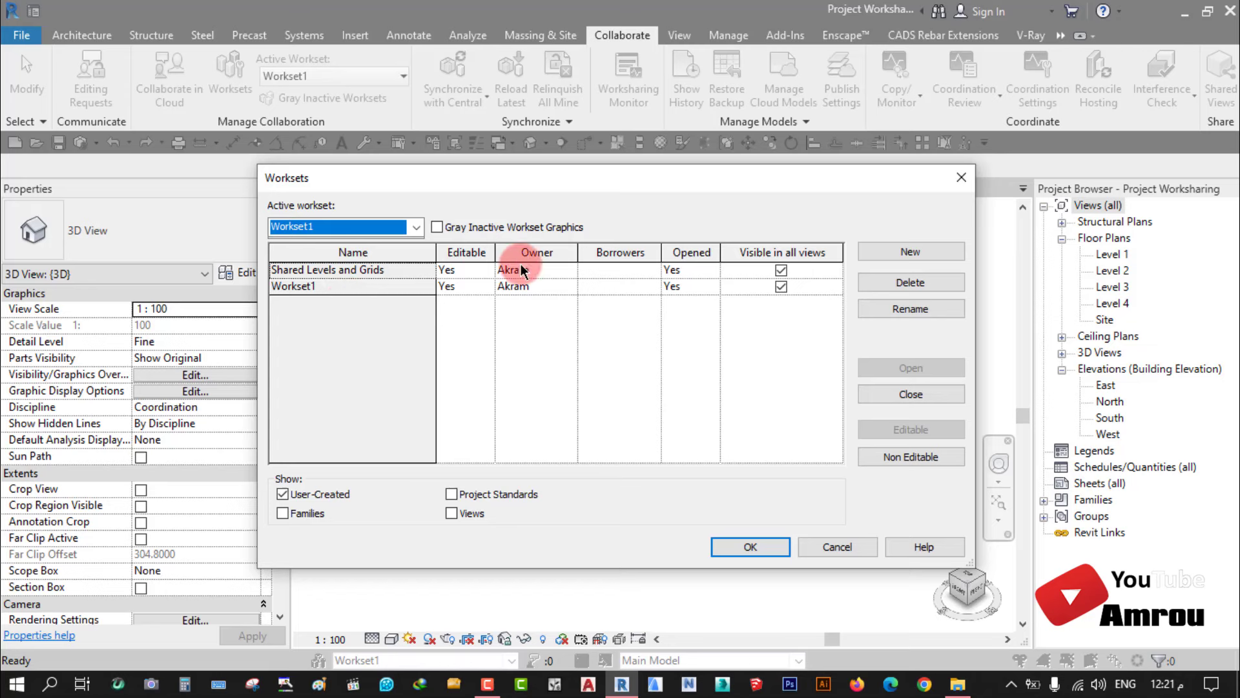
pyautogui.click(415, 228)
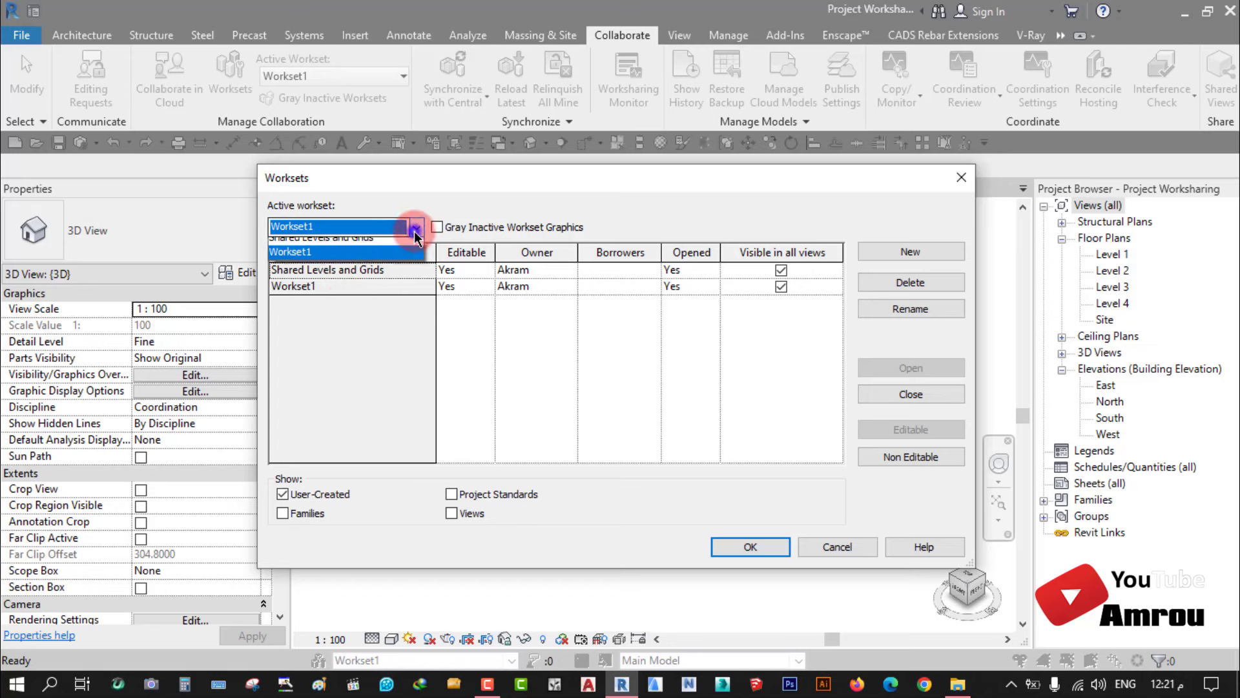
pyautogui.click(415, 228)
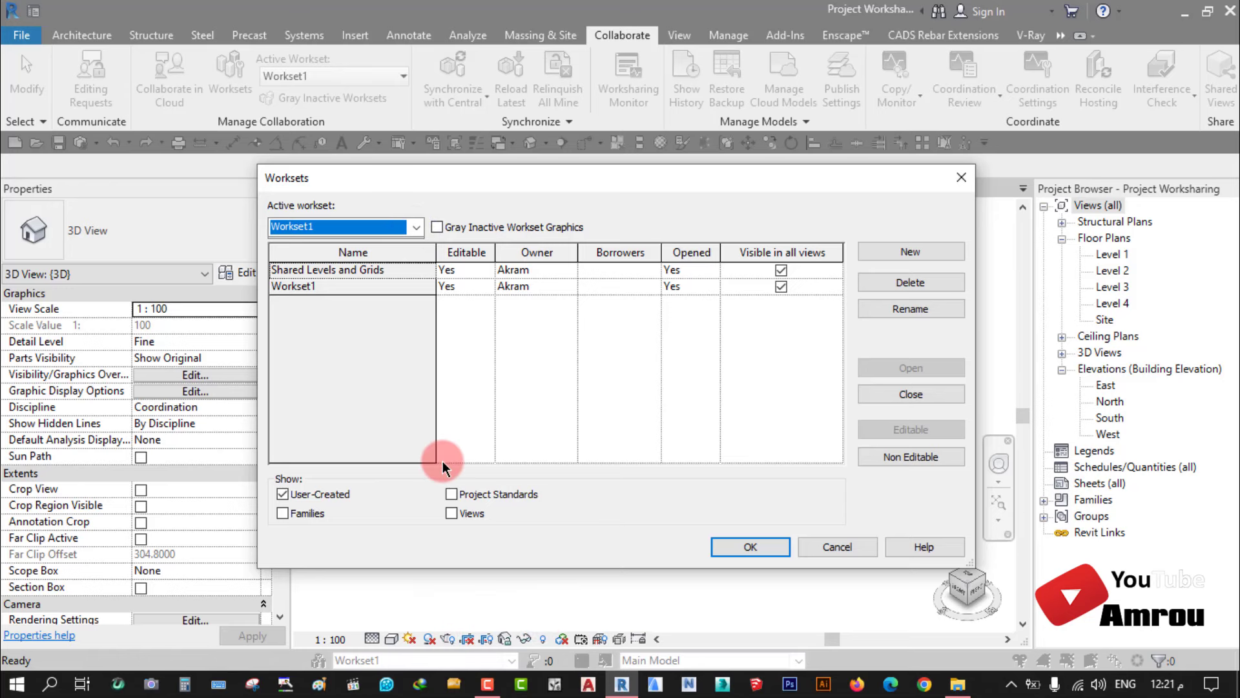
pyautogui.click(344, 388)
pyautogui.click(539, 172)
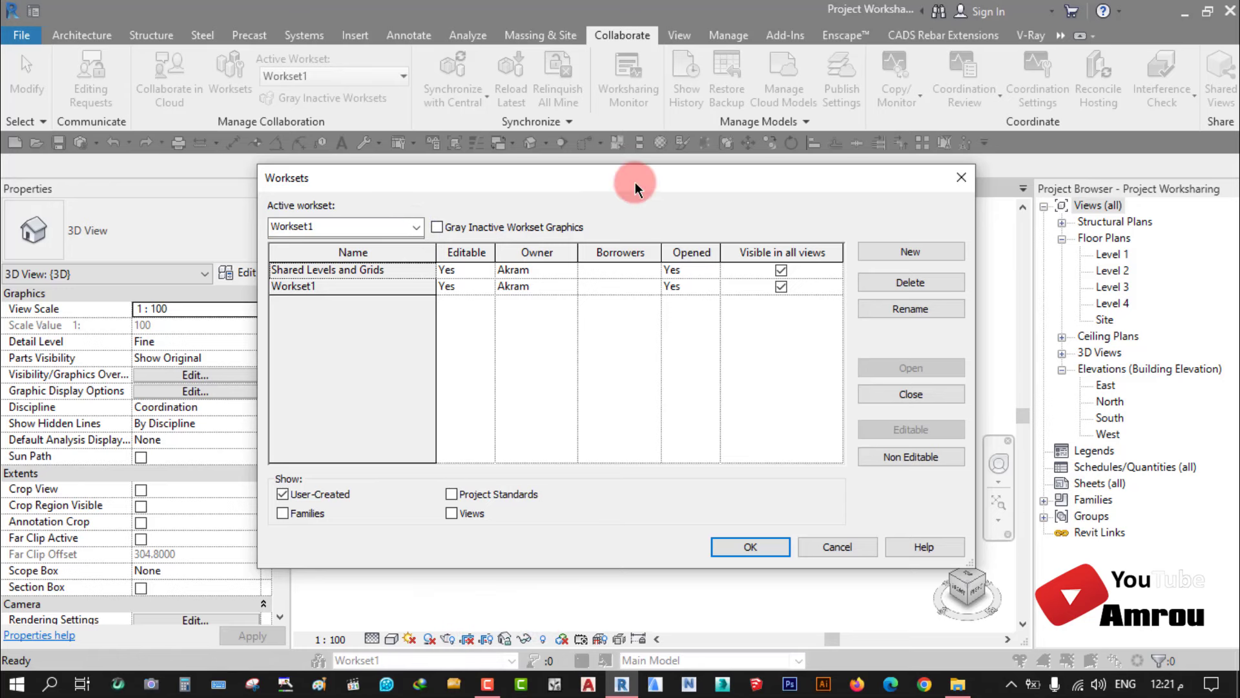
pyautogui.moveTo(634, 182); pyautogui.dragTo(41, 435)
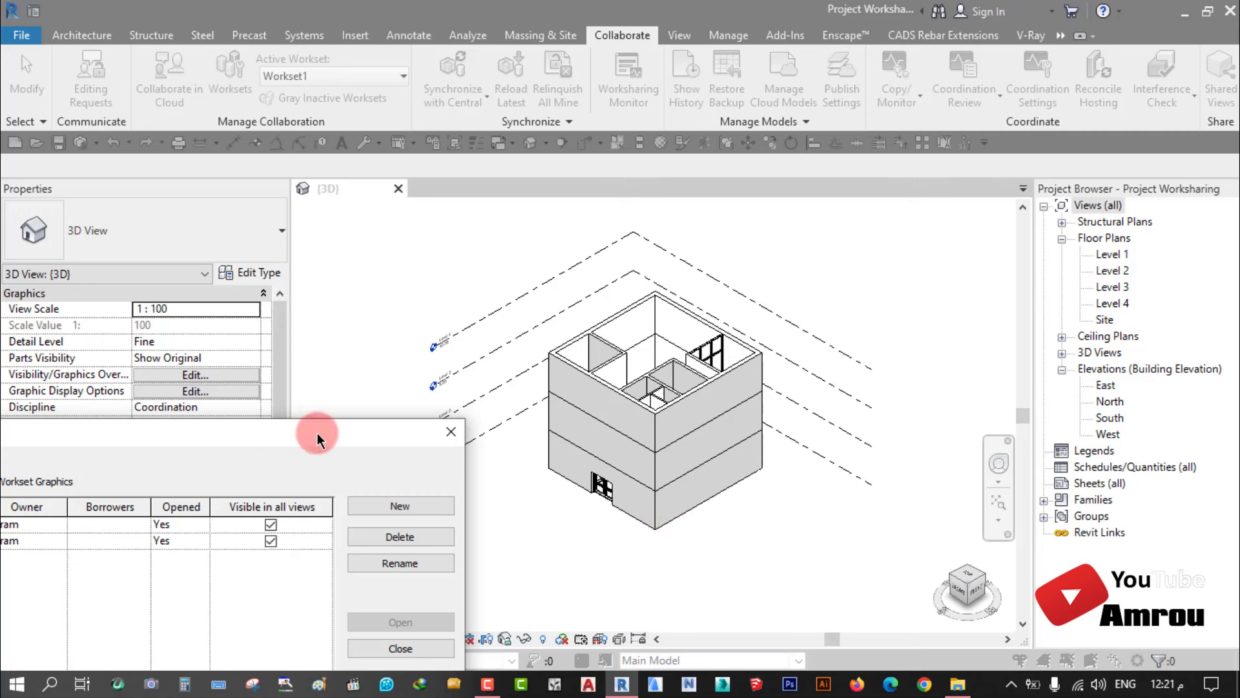
pyautogui.moveTo(316, 432); pyautogui.dragTo(454, 196)
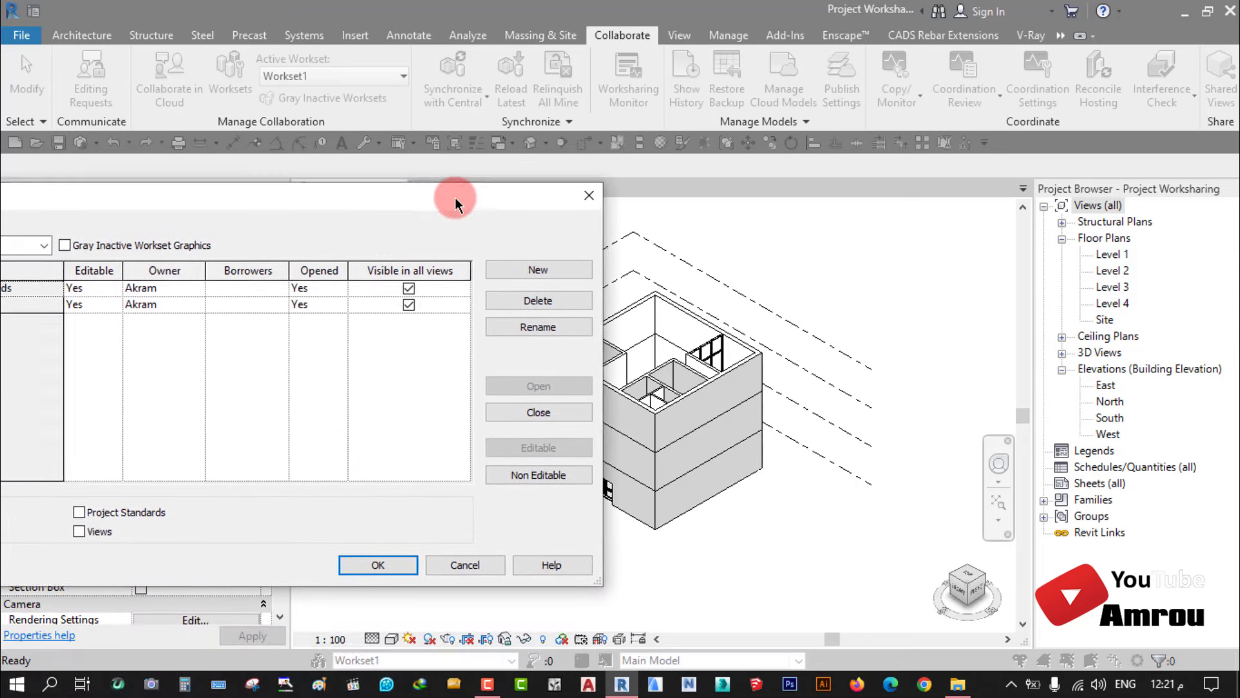
pyautogui.moveTo(458, 199); pyautogui.dragTo(699, 191)
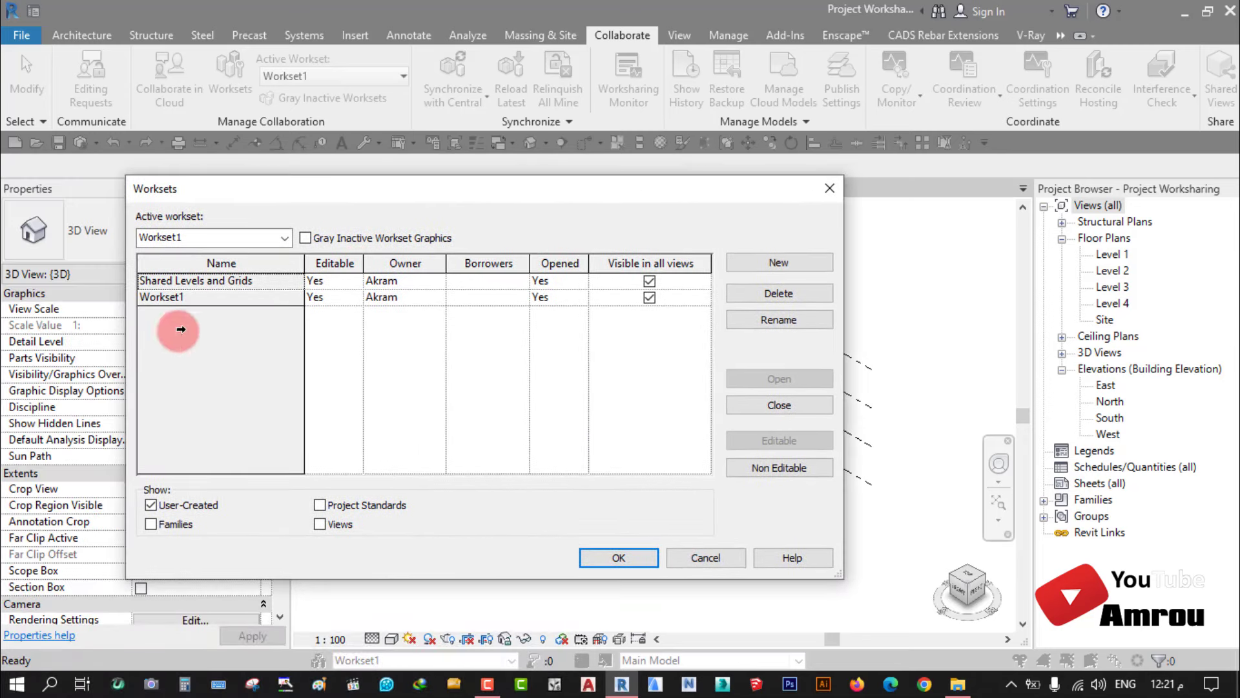
pyautogui.moveTo(520, 191)
pyautogui.mouseDown()
pyautogui.moveTo(169, 307)
pyautogui.moveTo(207, 226)
pyautogui.mouseUp()
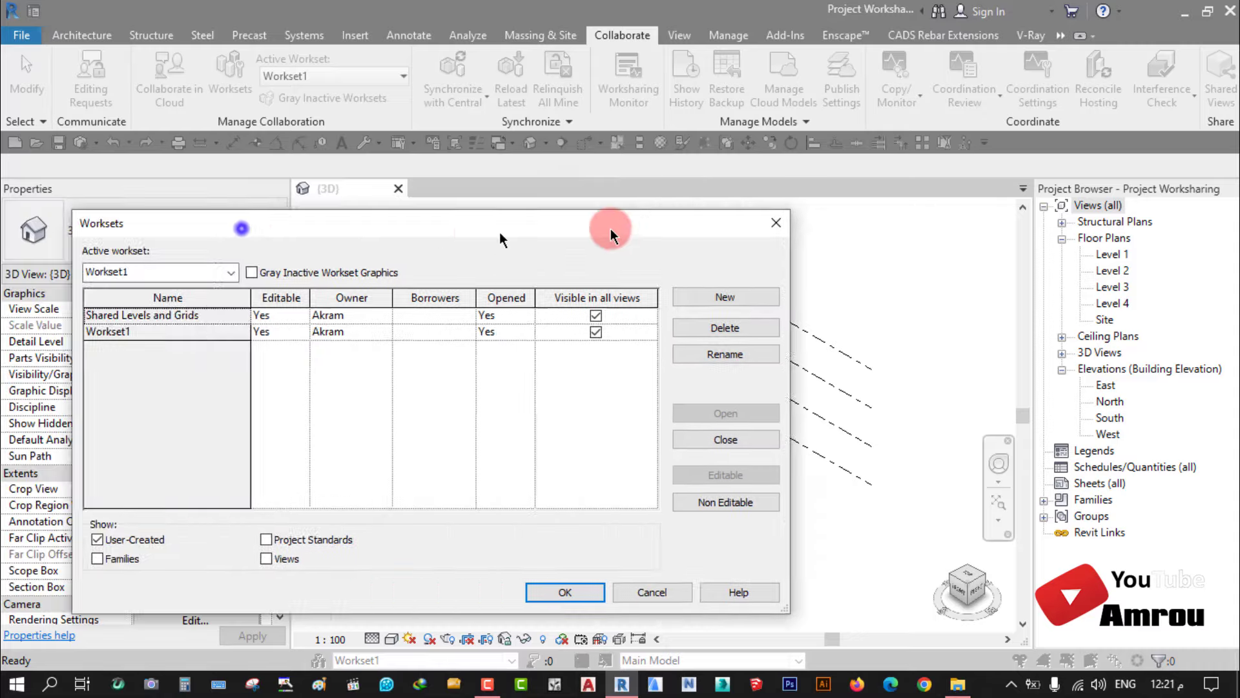
pyautogui.moveTo(211, 223); pyautogui.dragTo(646, 193)
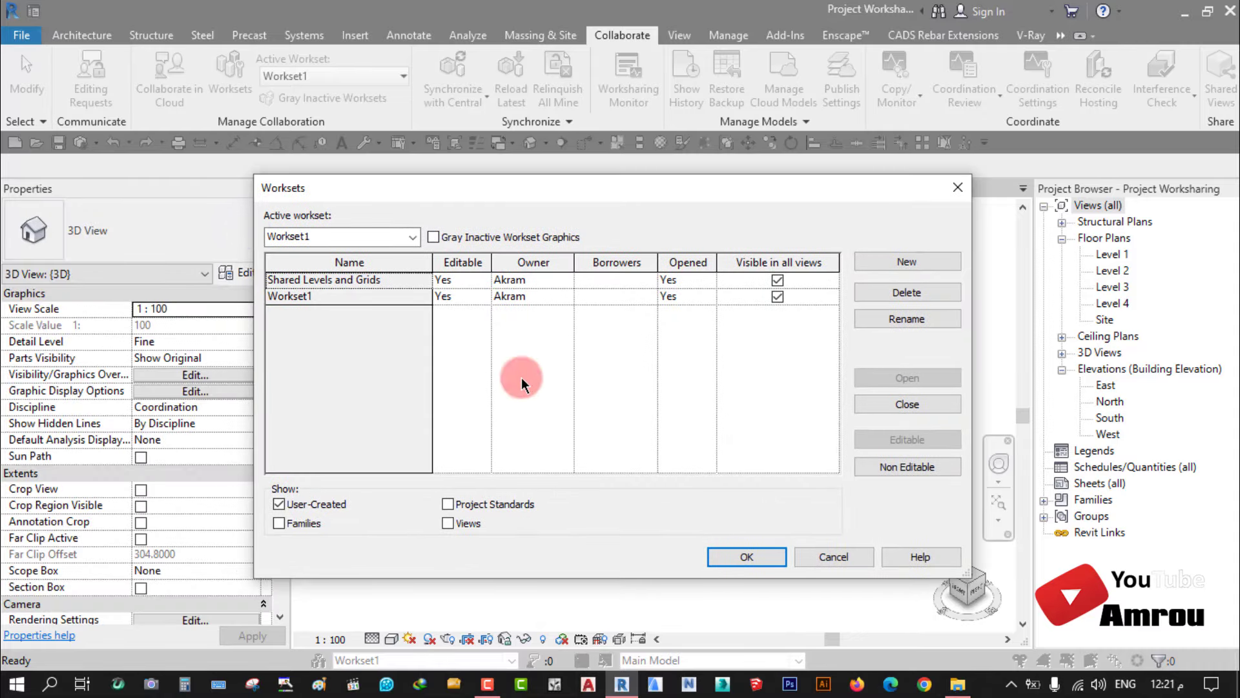
pyautogui.moveTo(641, 193); pyautogui.dragTo(191, 287)
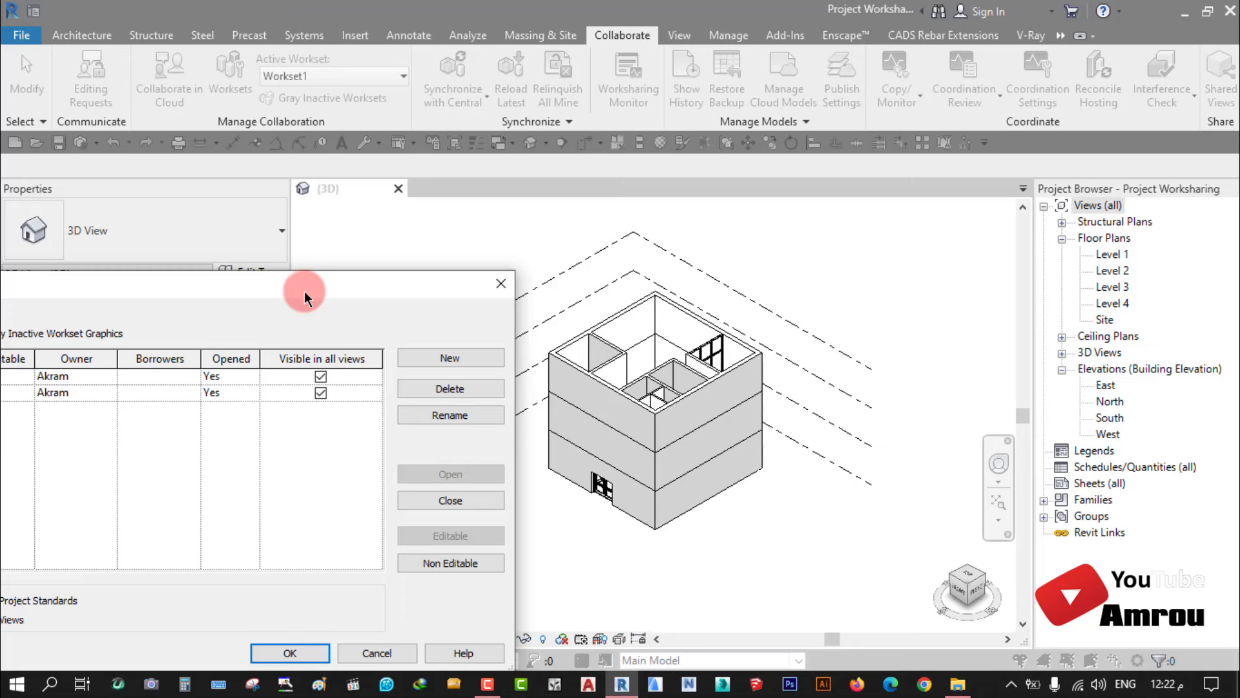
pyautogui.moveTo(305, 289); pyautogui.dragTo(641, 191)
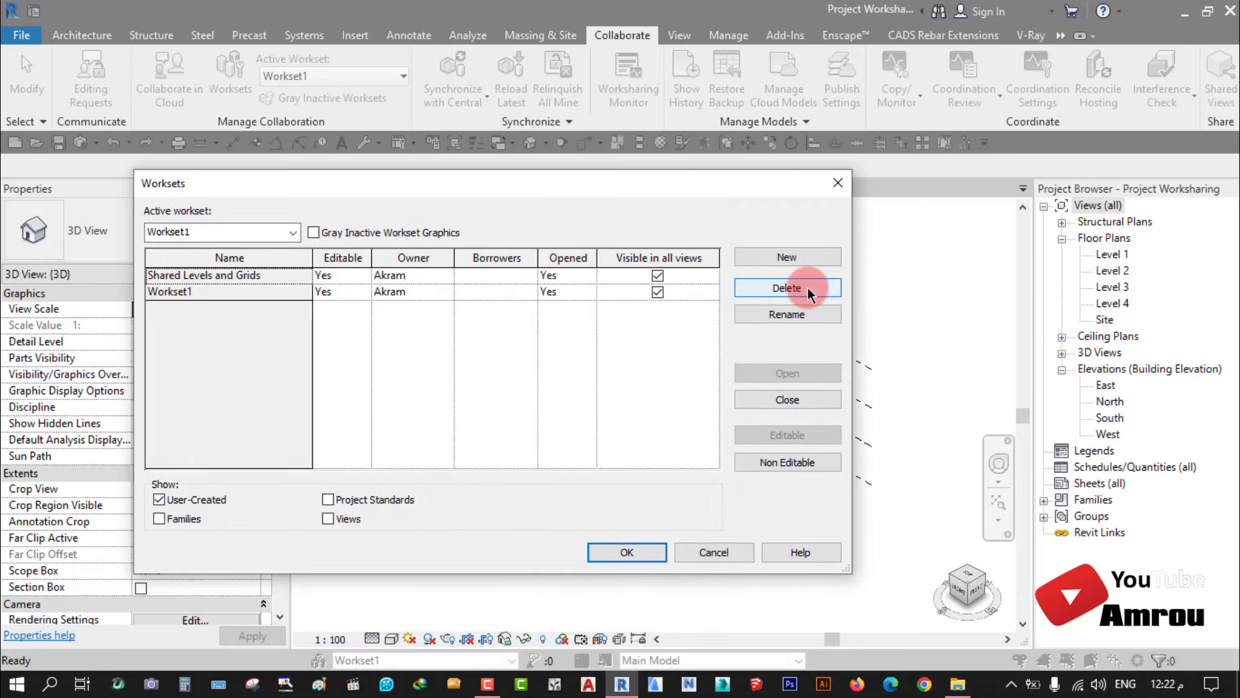
# Step: Create new worksets named Level-1 and Level-2
pyautogui.click(792, 257)
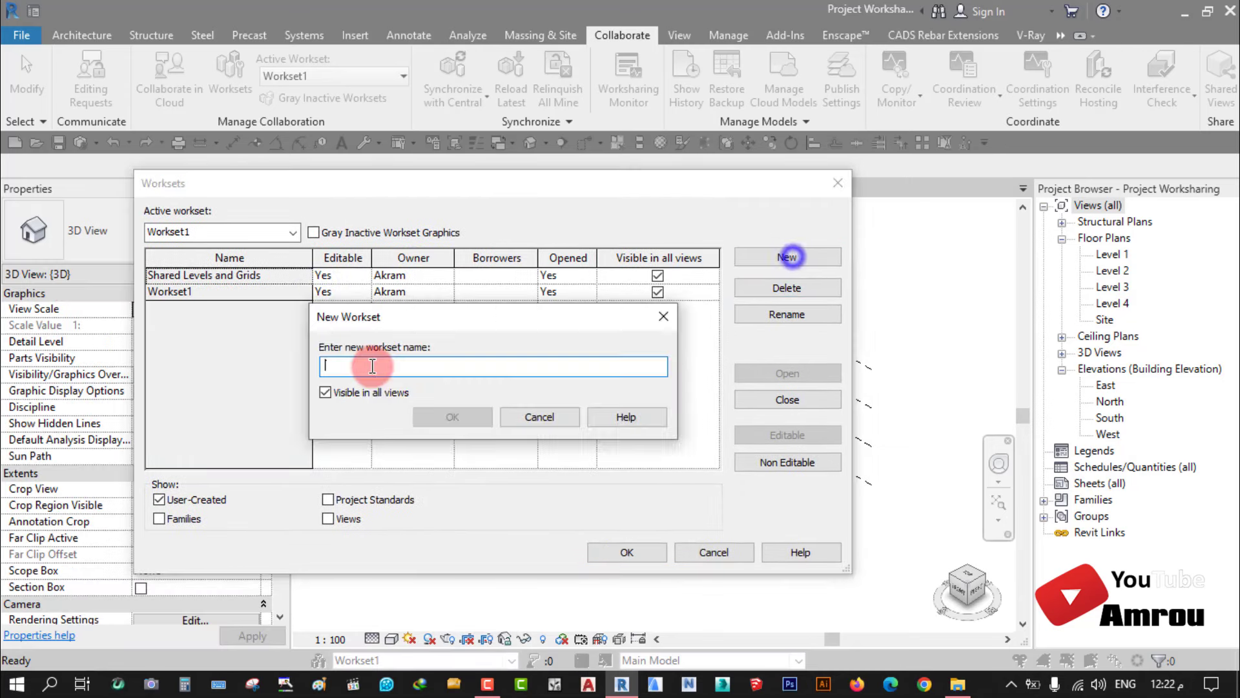
pyautogui.write('Level-1')
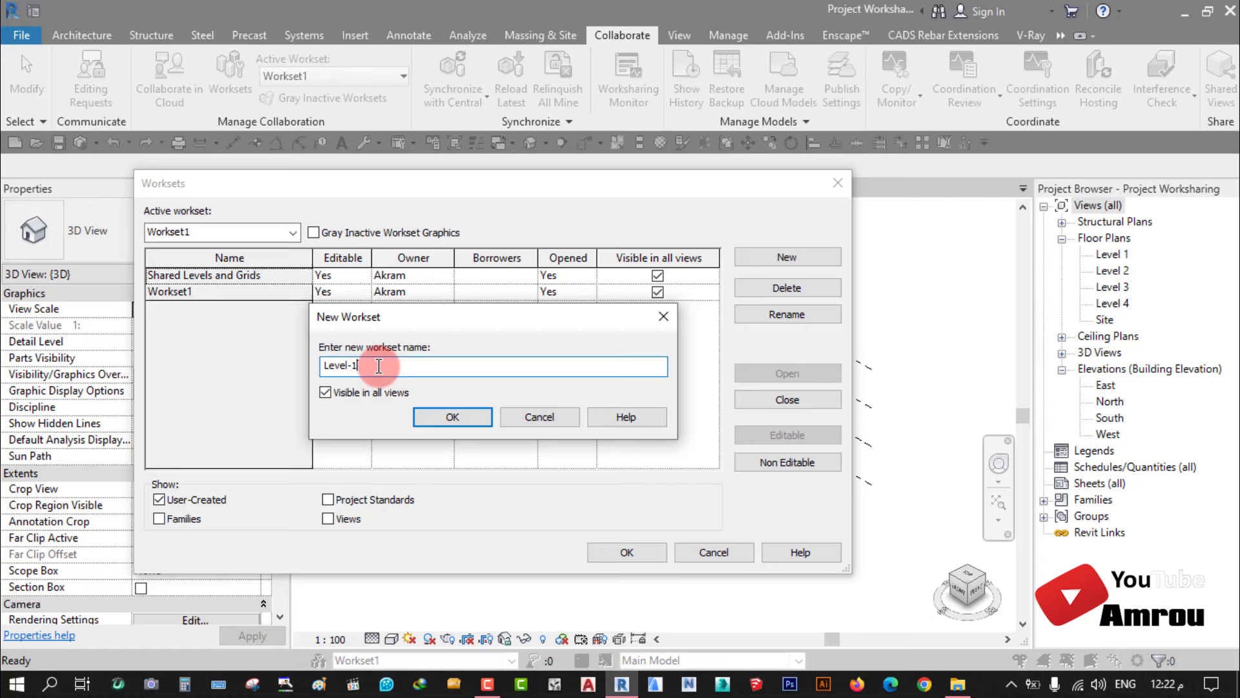
pyautogui.doubleClick(363, 366)
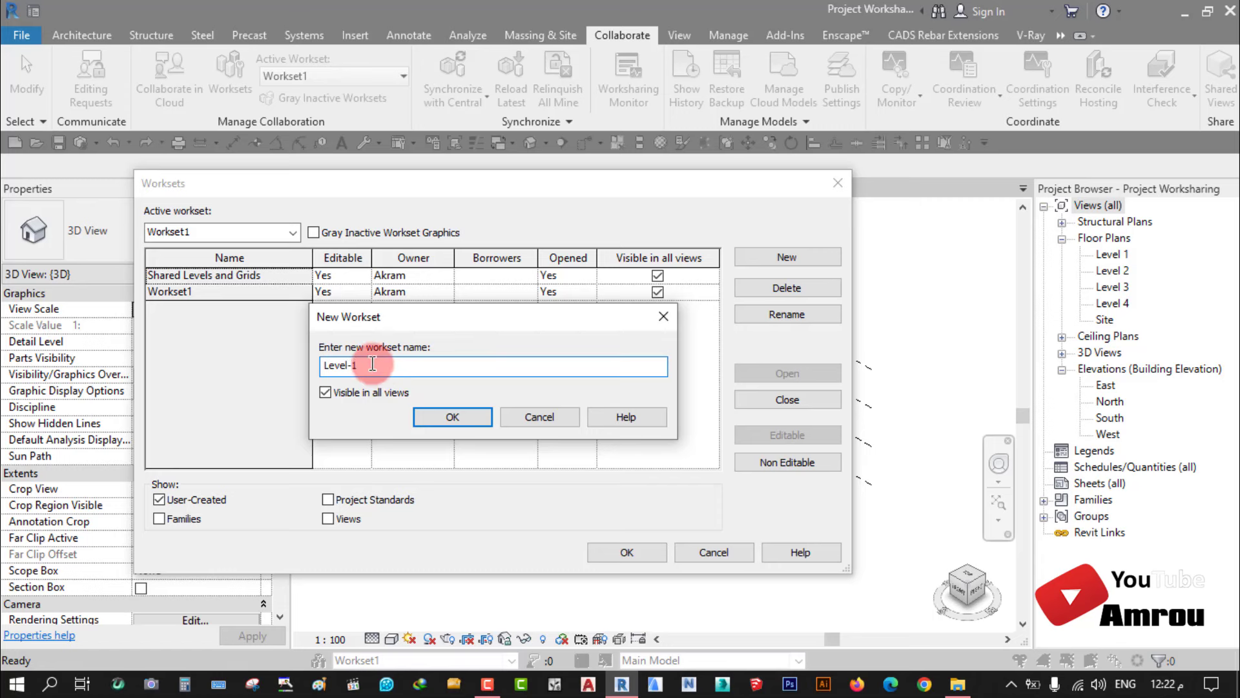
pyautogui.click(464, 414)
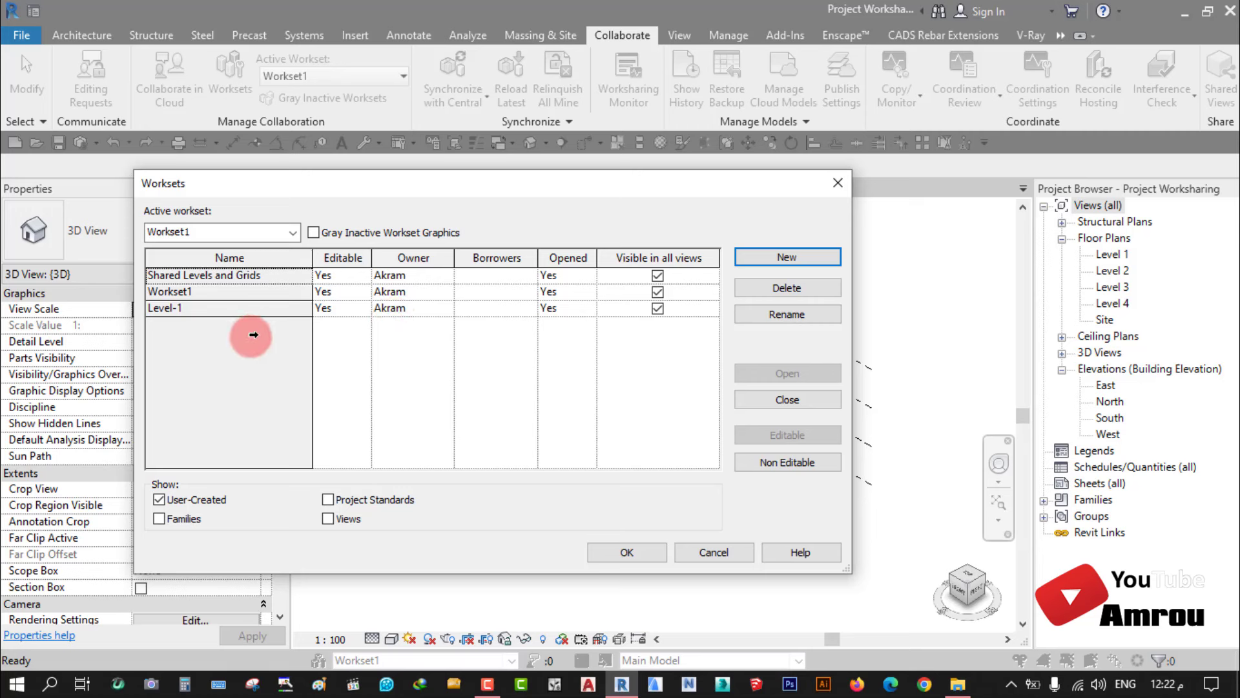
pyautogui.click(790, 258)
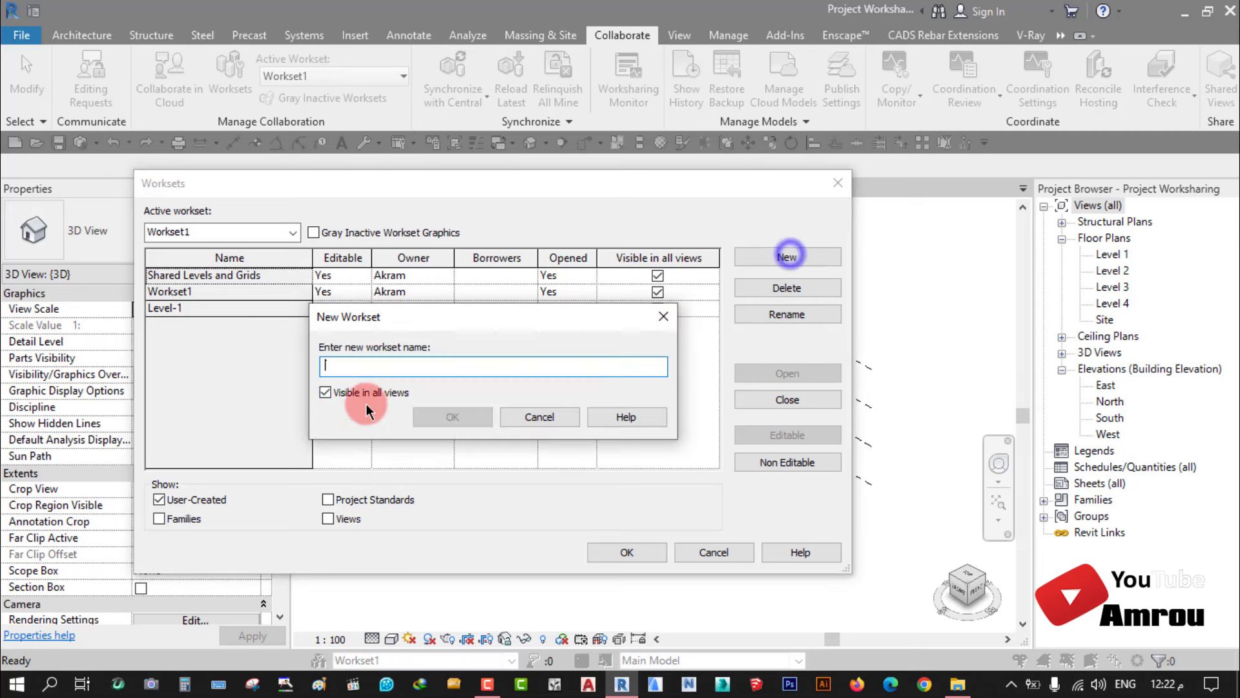
pyautogui.write('Level-1')
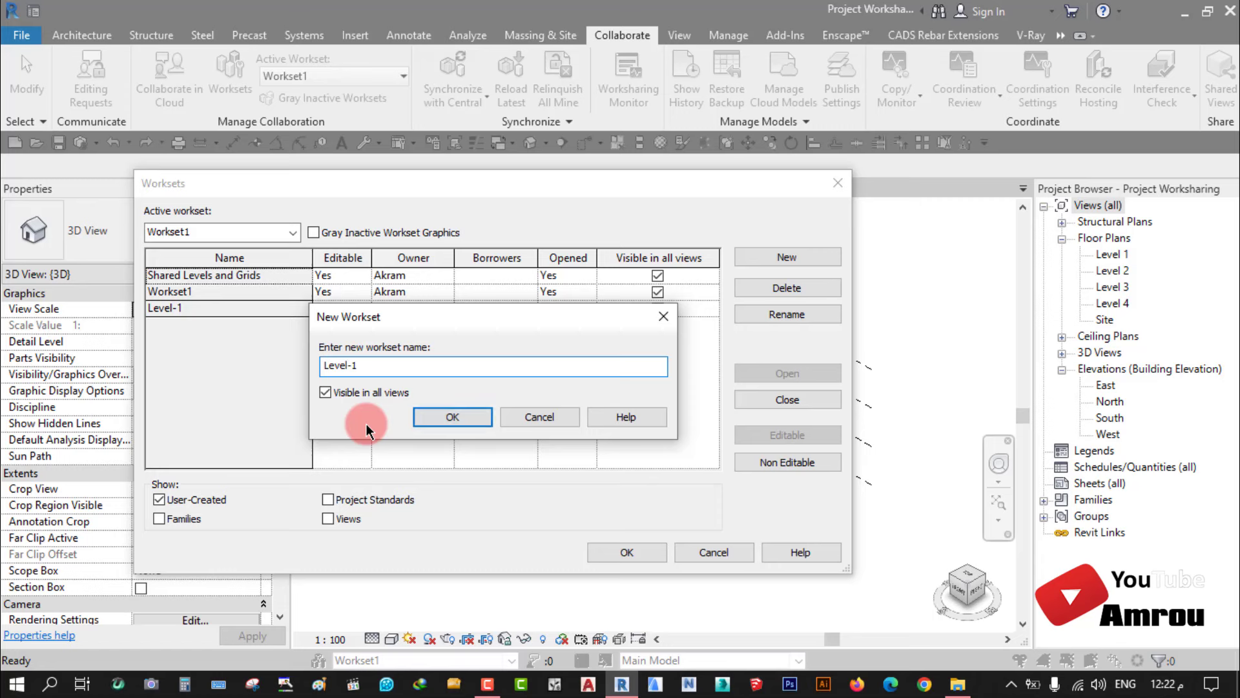
pyautogui.press('BackSpace')
pyautogui.write('2')
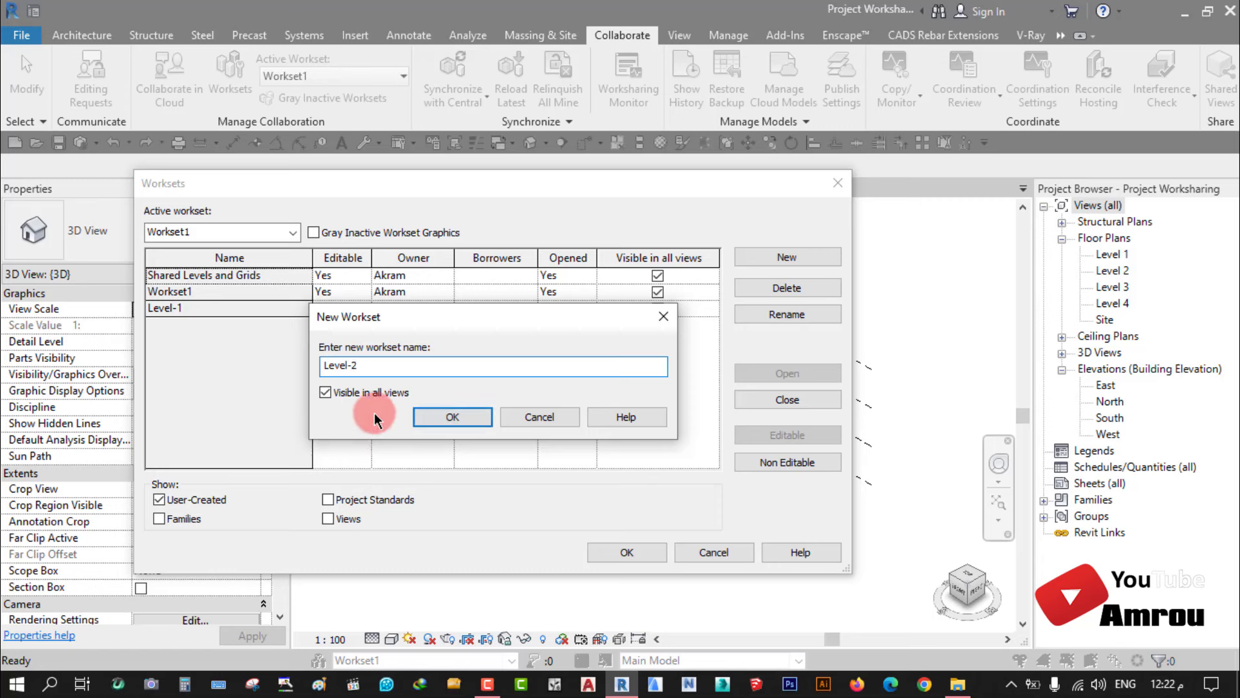
pyautogui.click(453, 416)
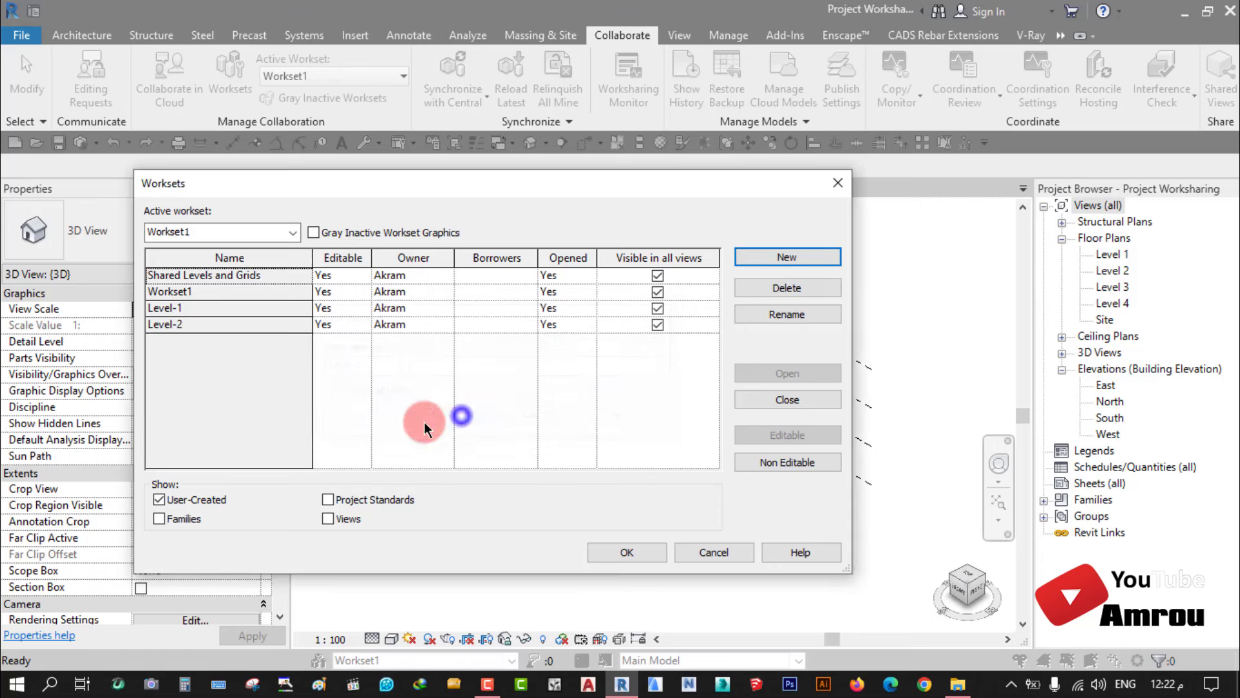
# Step: Add the Level-3 workset, close the dialog, and make Level-3 the active workset
pyautogui.click(781, 258)
pyautogui.write('Level-3')
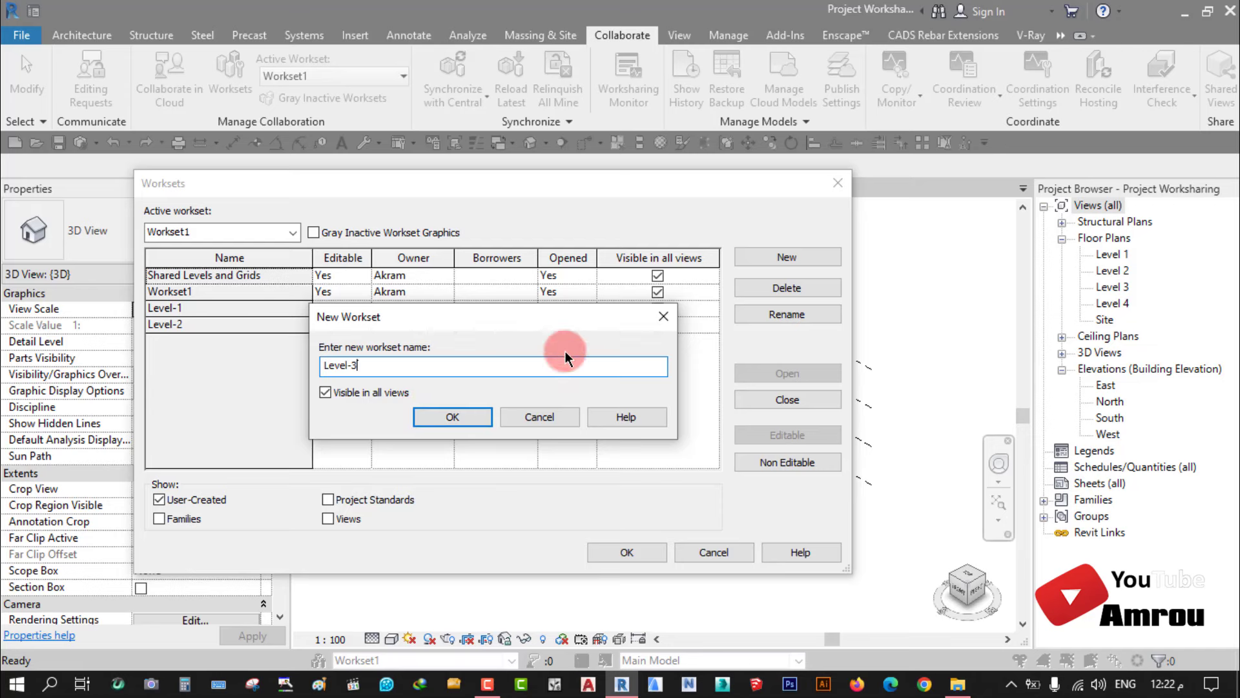
pyautogui.click(451, 413)
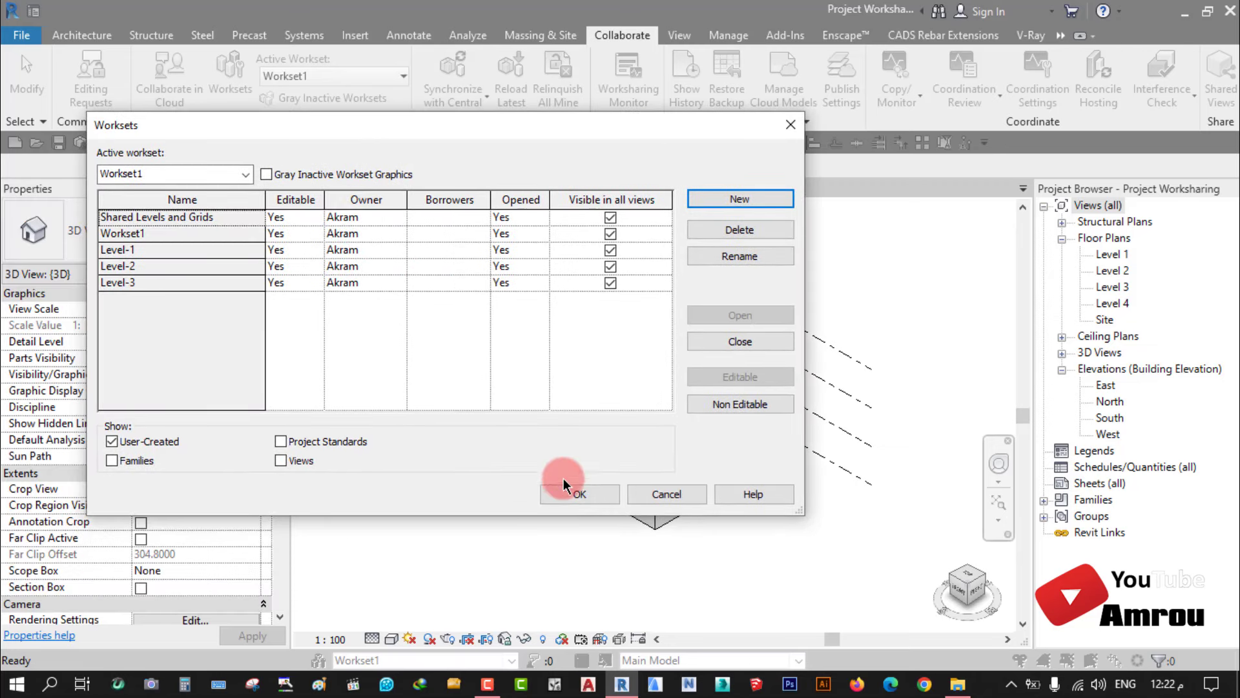
pyautogui.click(583, 491)
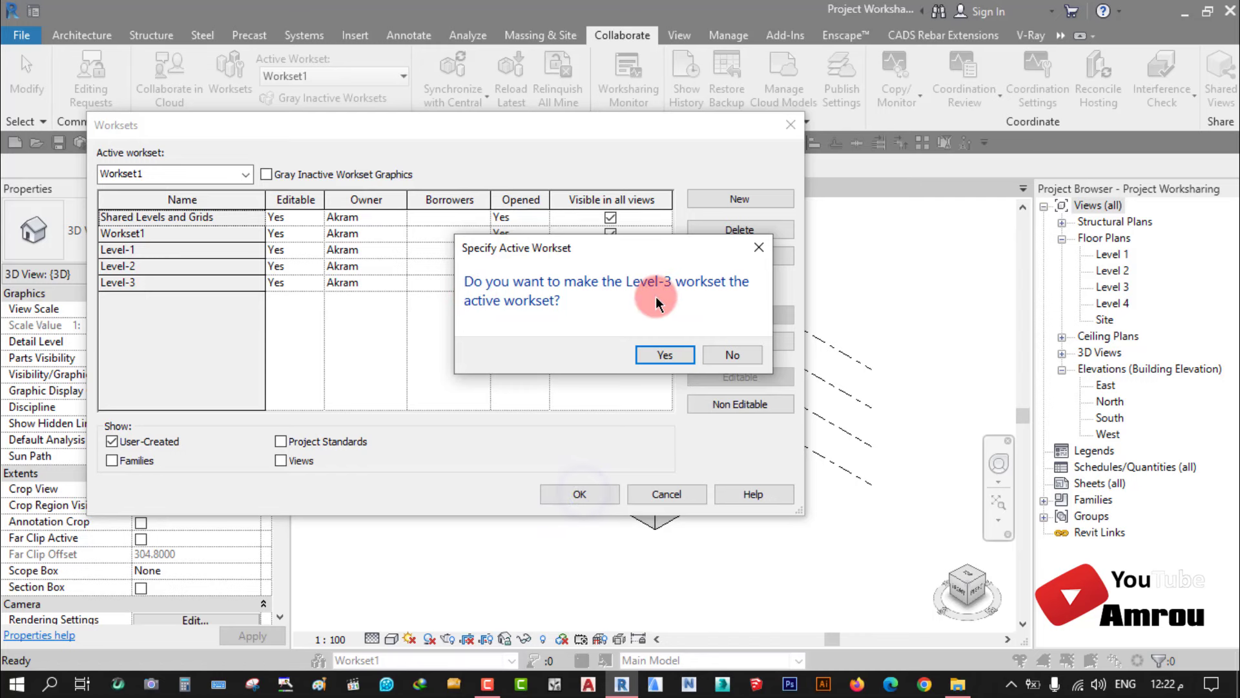
pyautogui.click(665, 355)
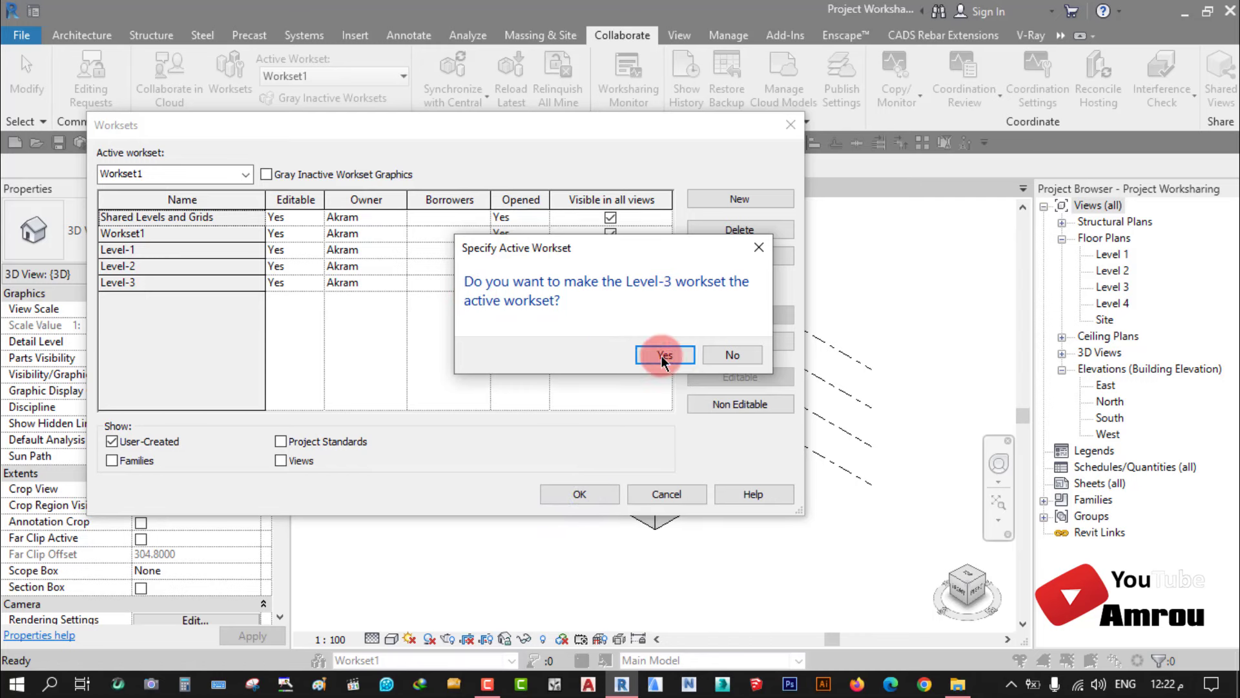
# Step: Switch the active workset back to Workset1 from the status bar and reopen the Worksets dialog
pyautogui.click(513, 661)
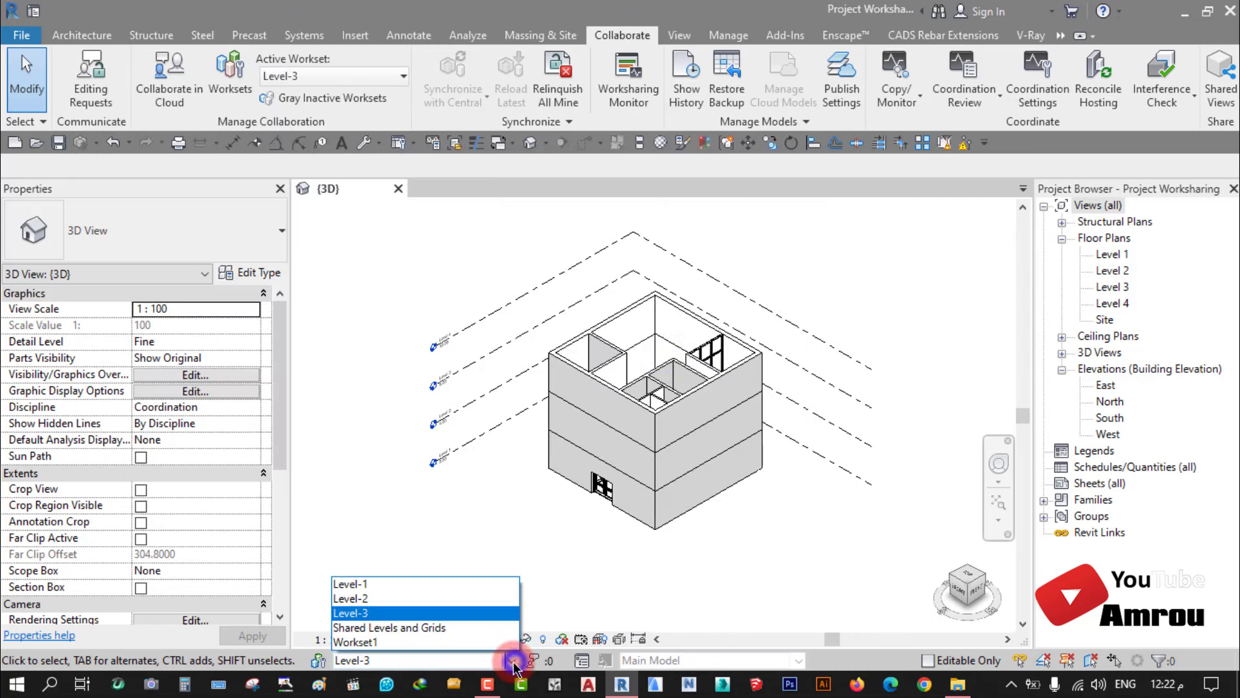
pyautogui.click(373, 642)
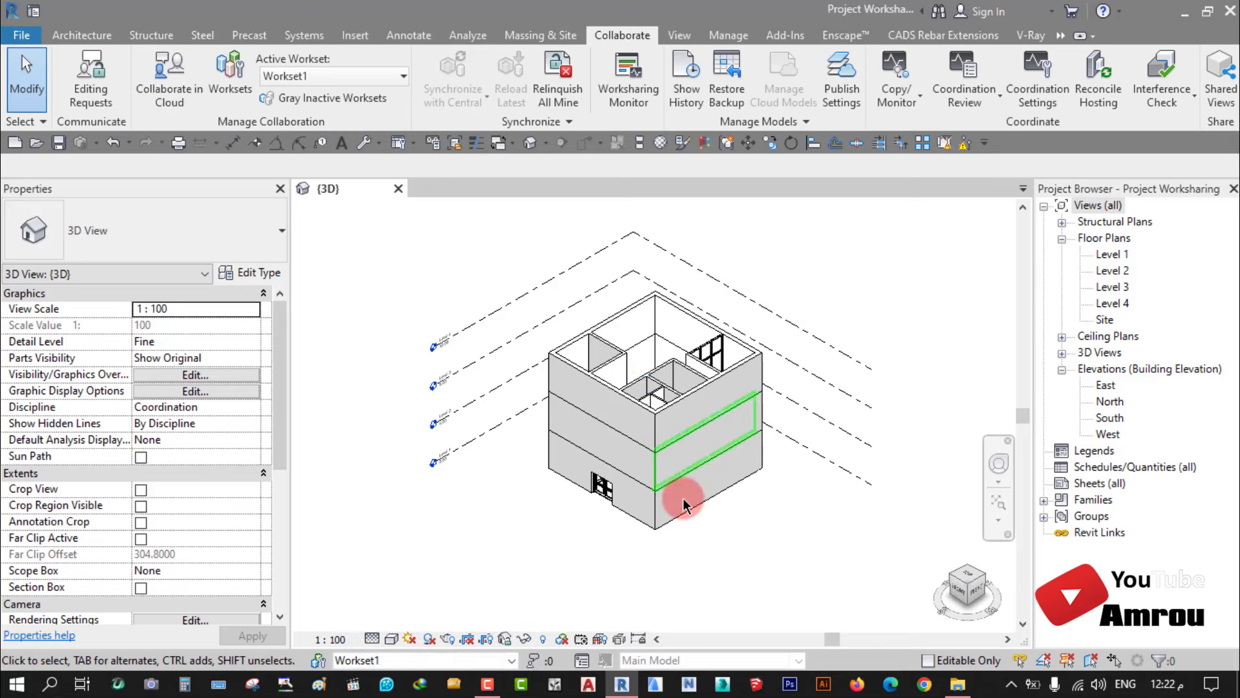
pyautogui.scroll(-1, 617, 468)
pyautogui.moveTo(560, 465); pyautogui.dragTo(615, 486, button='middle')
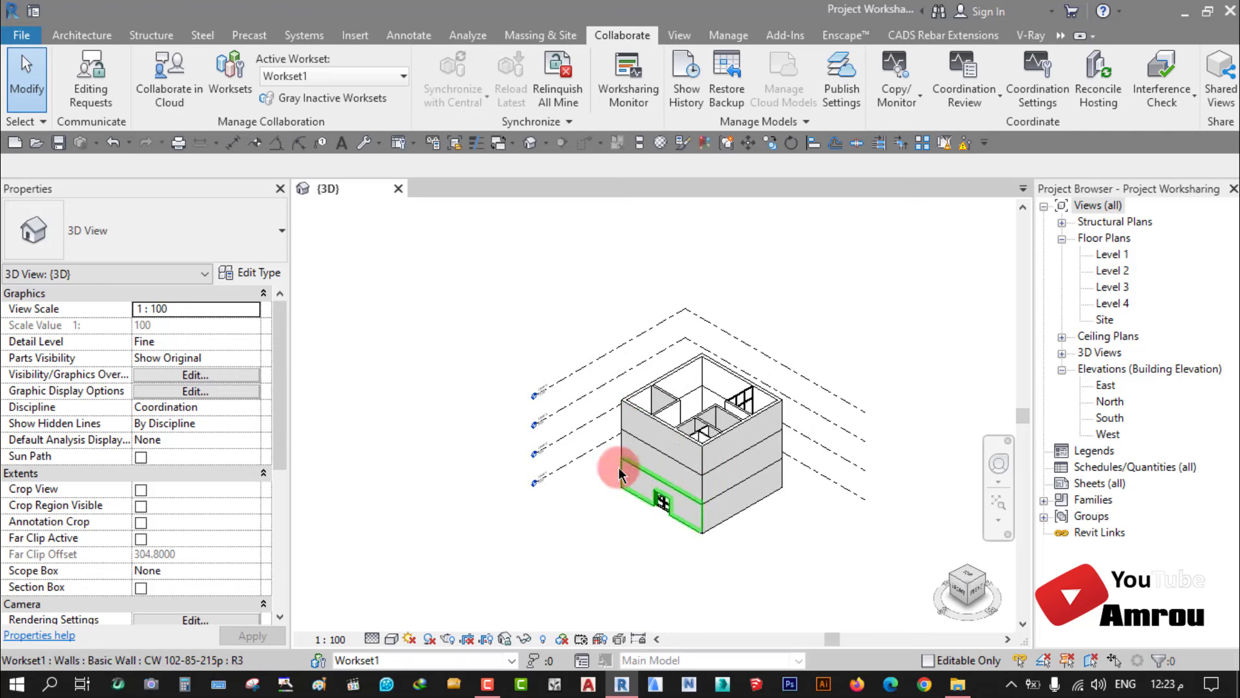
pyautogui.click(227, 68)
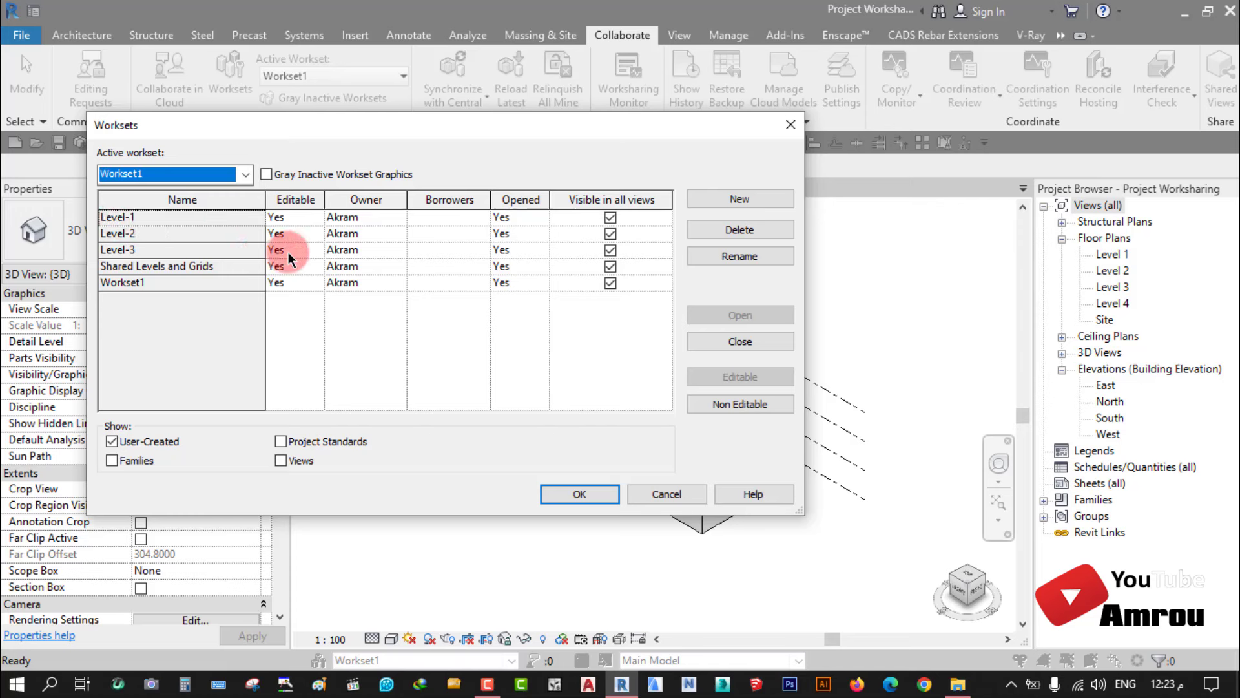
# Step: Try setting Level-3 to non-editable, dismiss the synchronize-with-central warning, and close Worksets
pyautogui.click(319, 249)
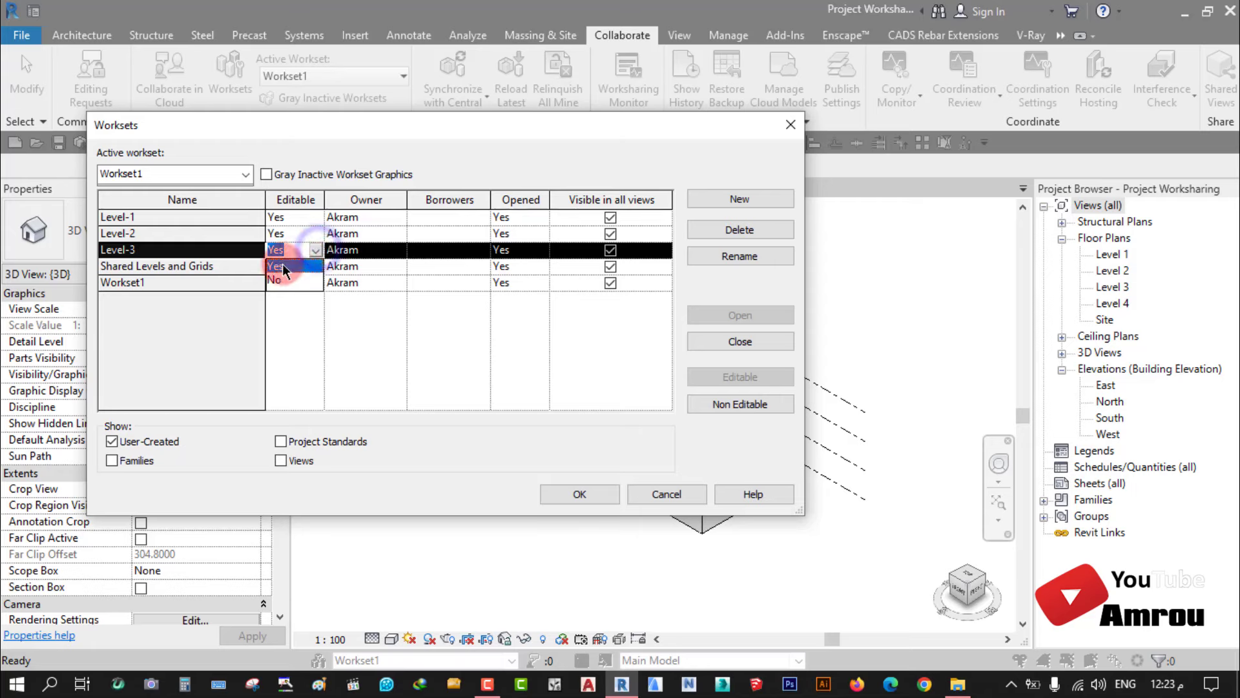
pyautogui.click(273, 279)
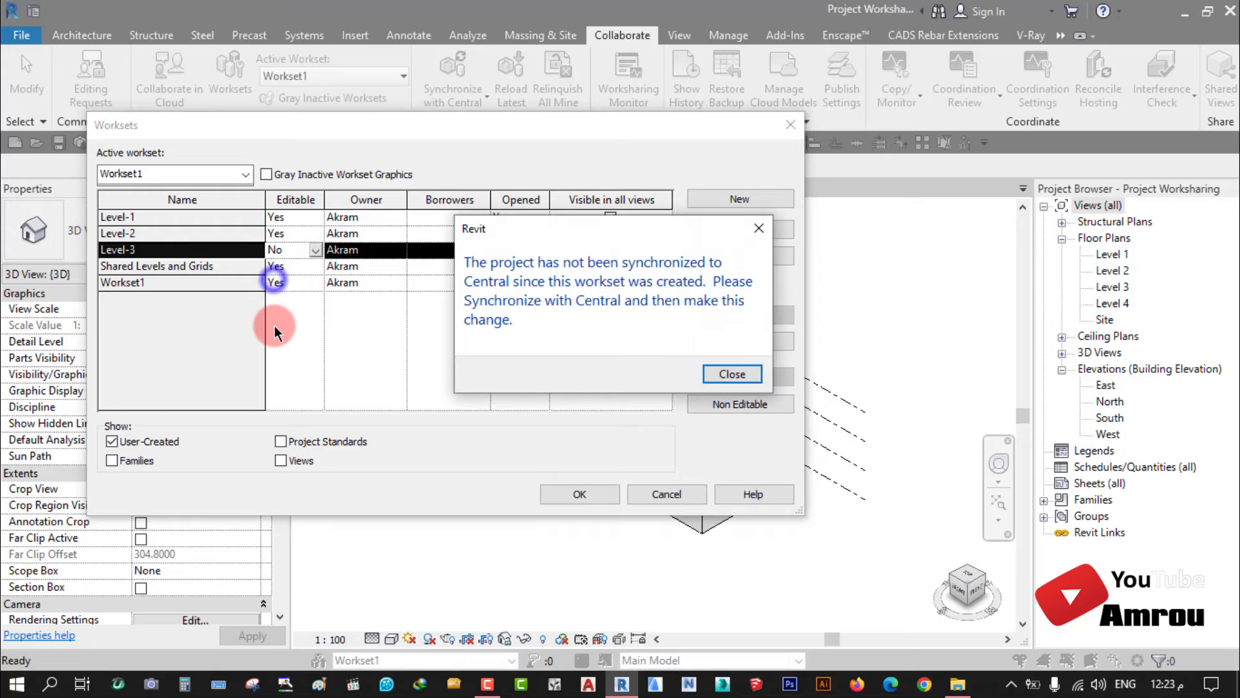
pyautogui.click(735, 373)
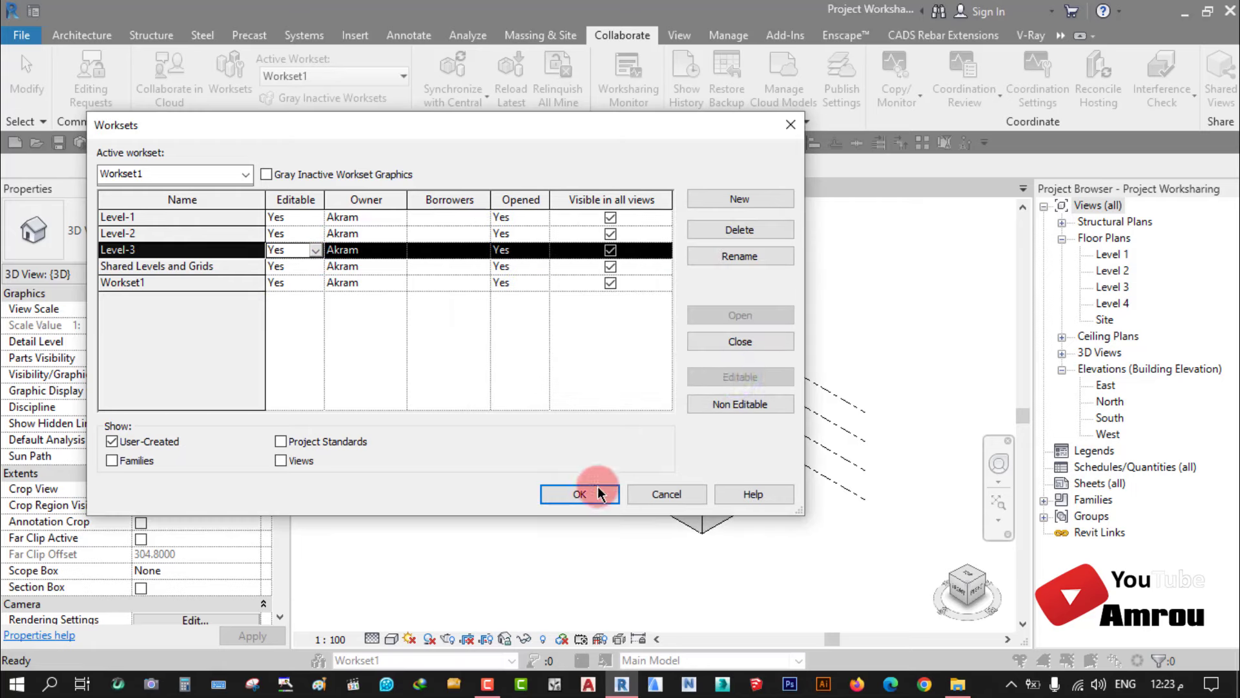
pyautogui.click(267, 261)
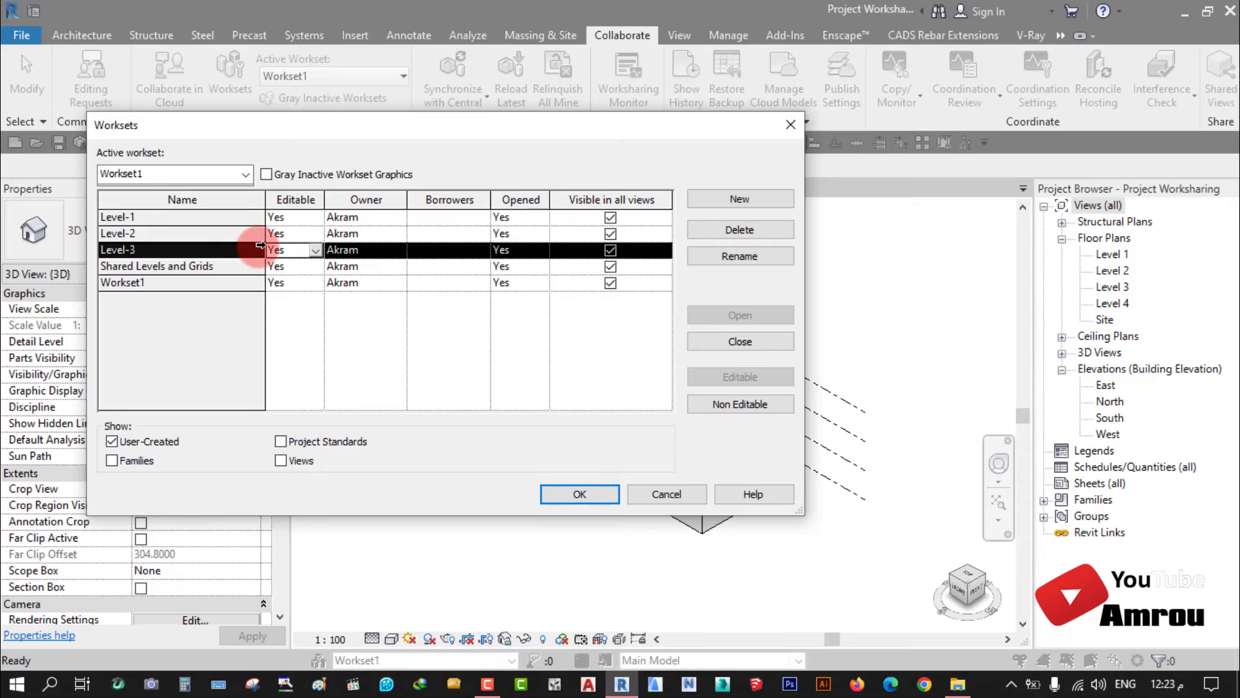
pyautogui.click(587, 489)
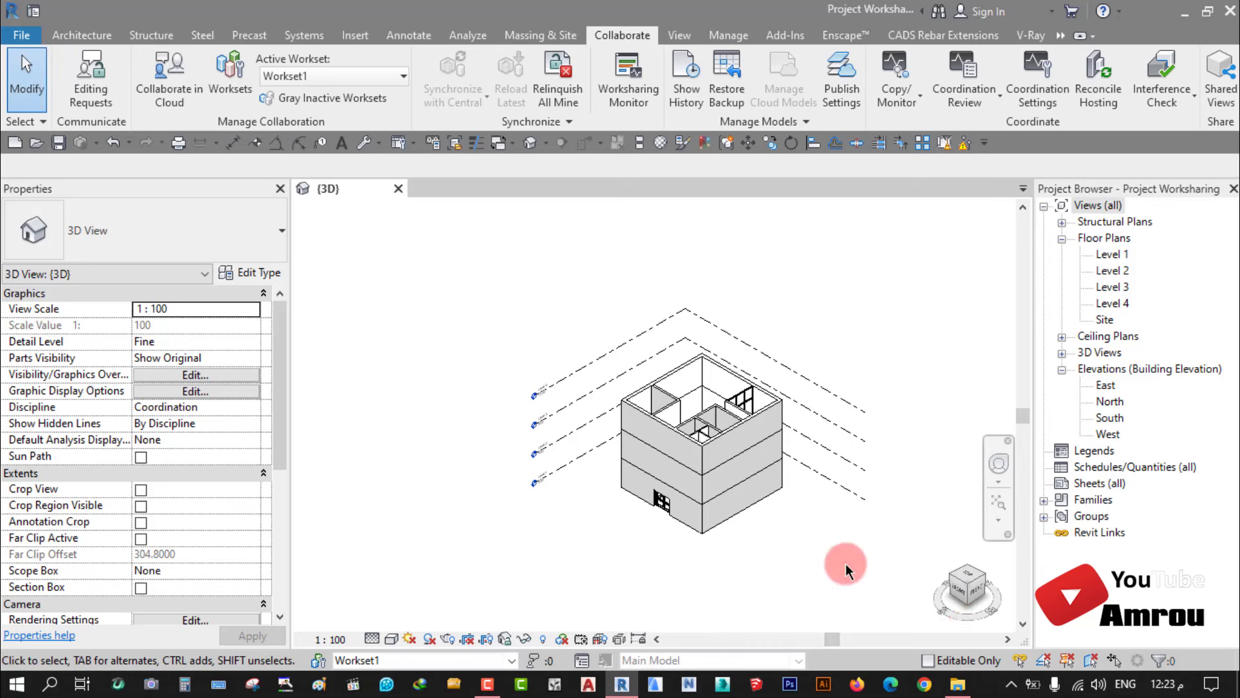
# Step: Save the project as the central model and view its lesson folder 22 in File Explorer
pyautogui.moveTo(781, 542); pyautogui.dragTo(726, 540, button='middle')
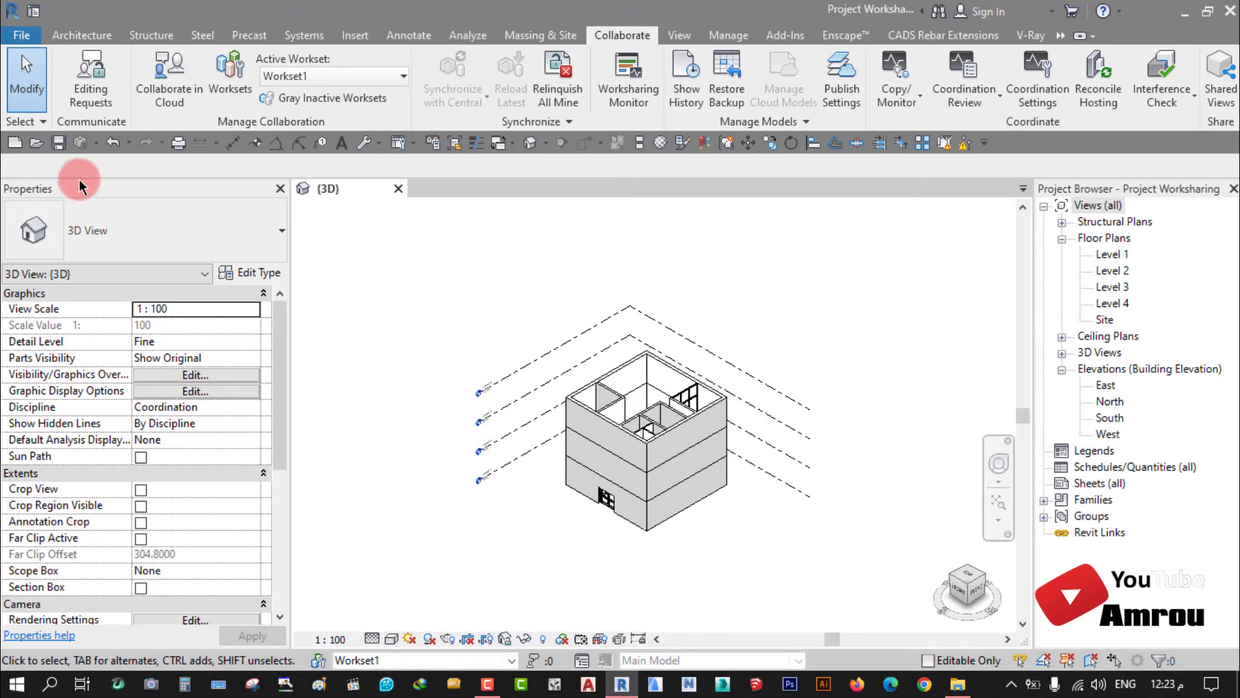
pyautogui.click(58, 143)
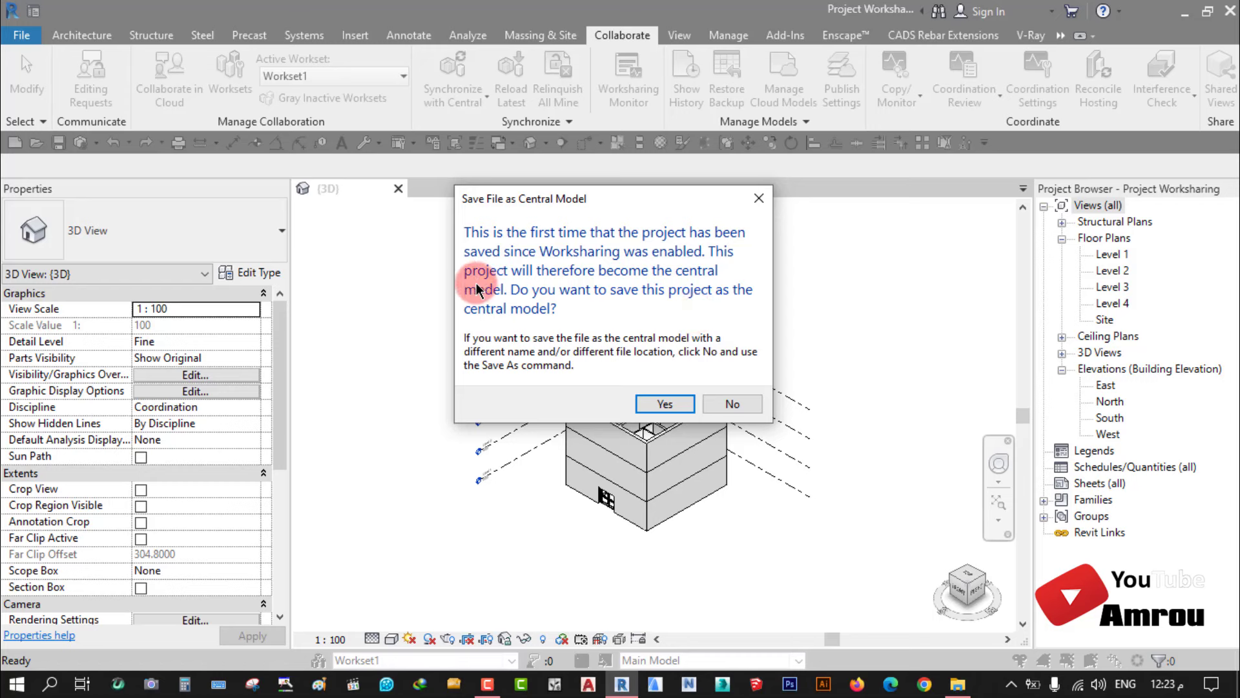
pyautogui.click(656, 400)
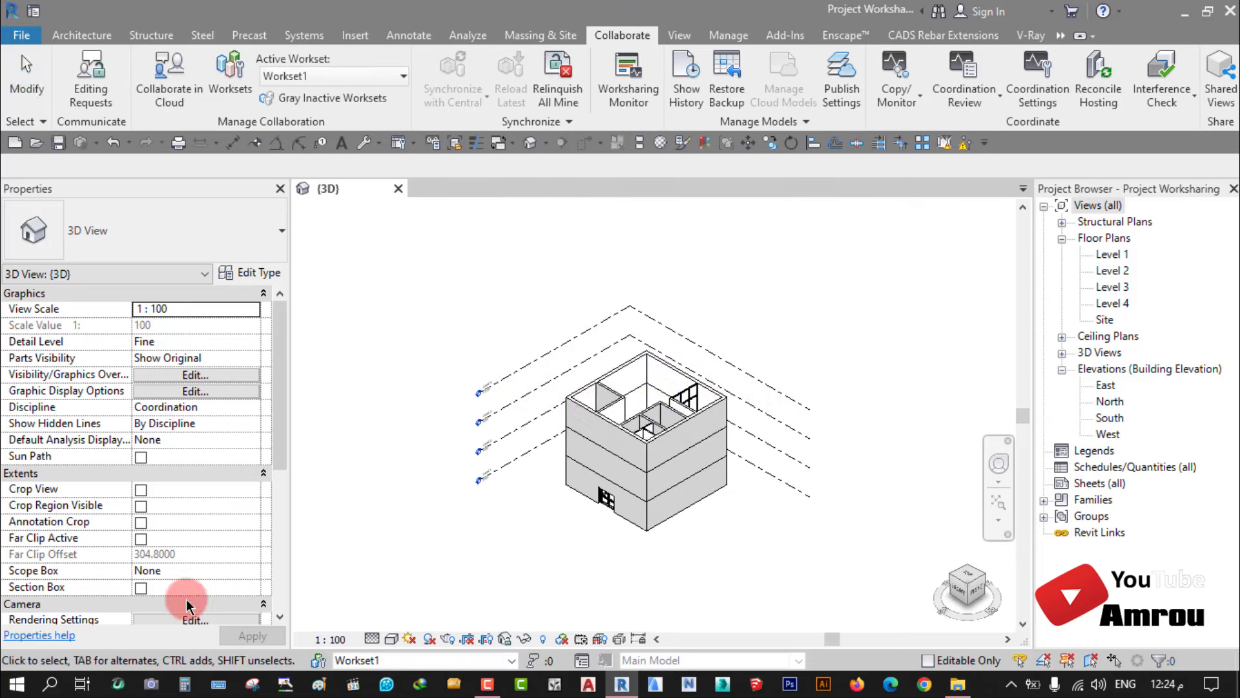
pyautogui.click(959, 687)
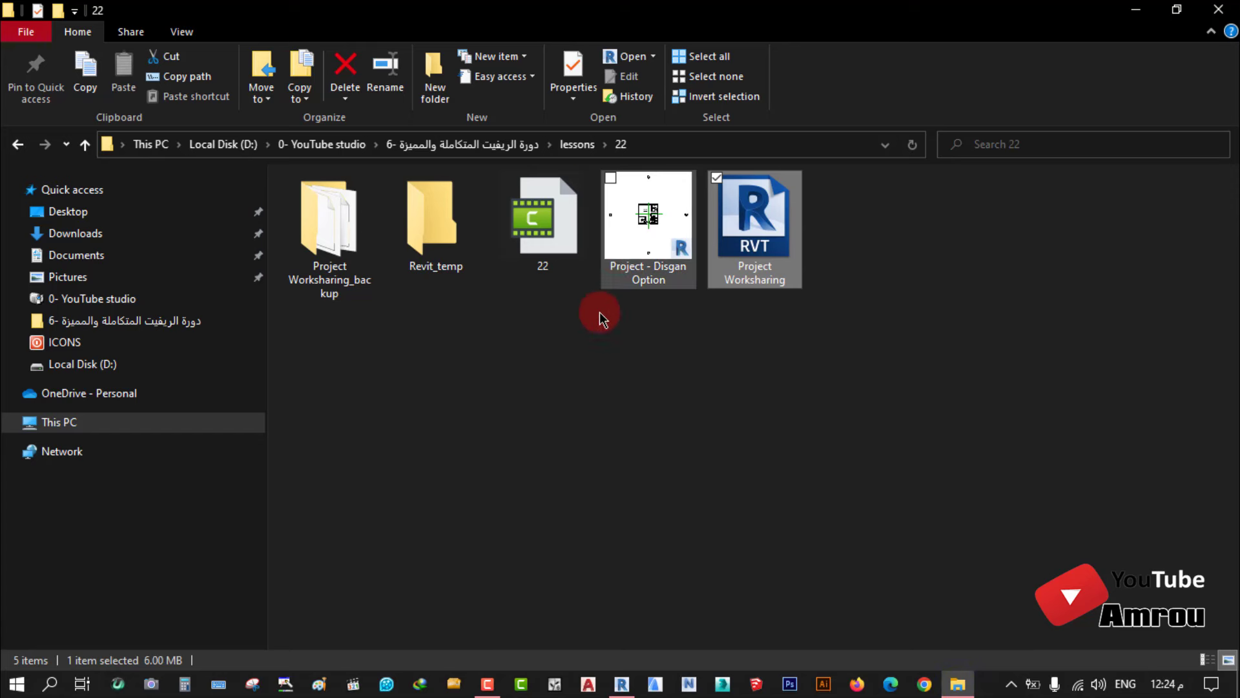
# Step: Browse lesson folder 22 in File Explorer, then return to the Project Worksharing model in Revit
pyautogui.click(687, 373)
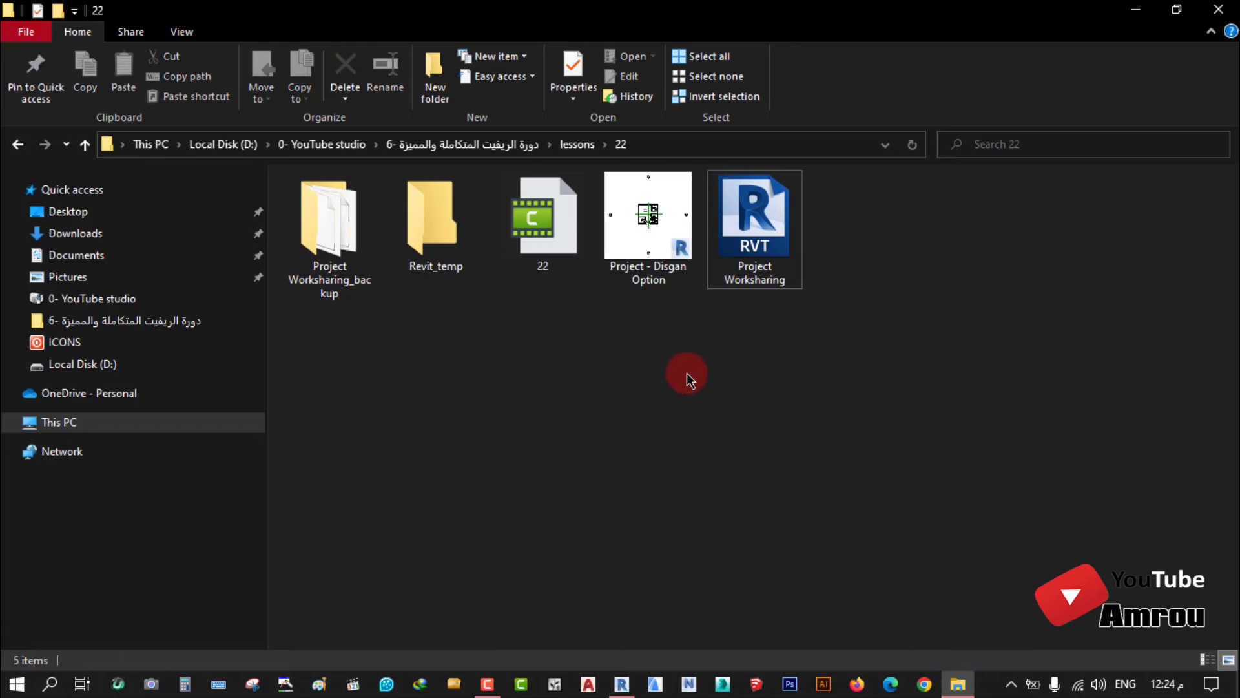
pyautogui.click(769, 373)
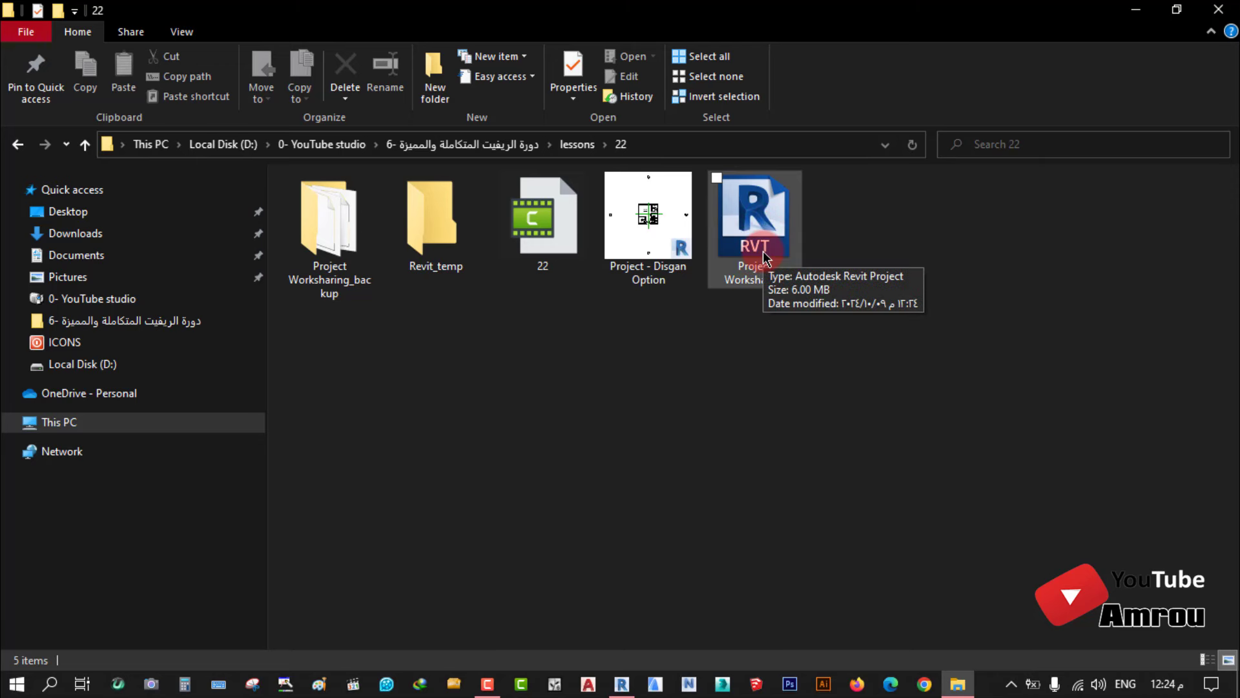
pyautogui.click(821, 386)
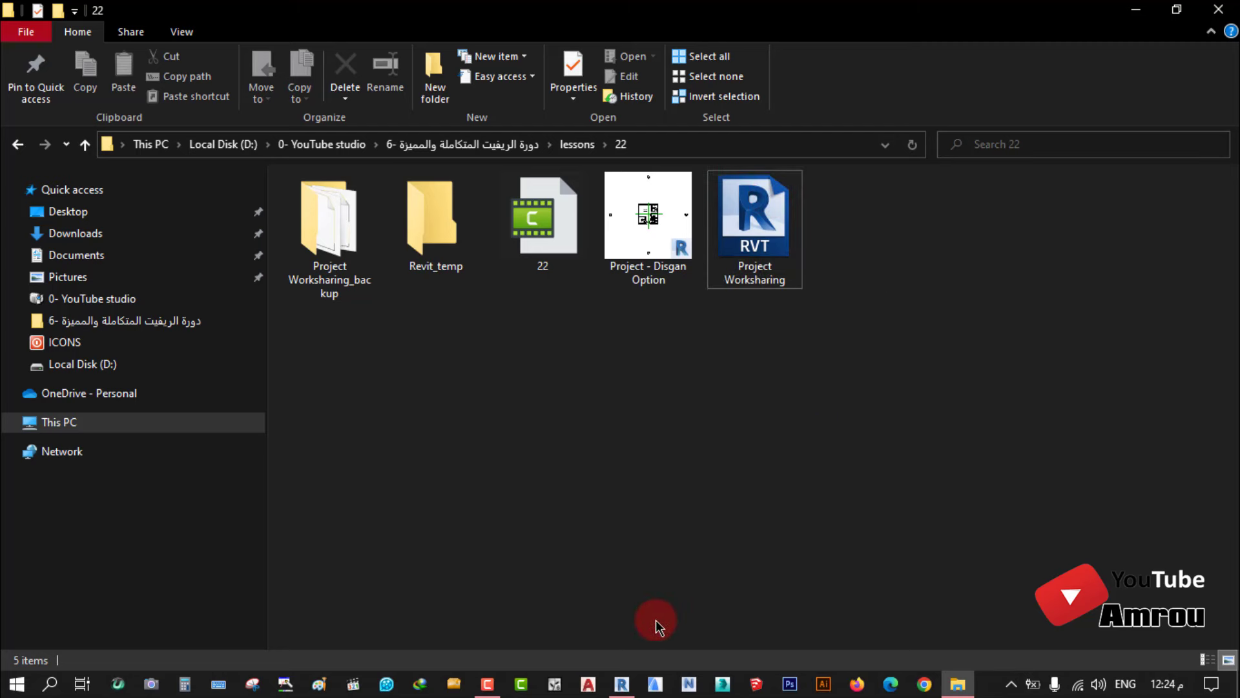
pyautogui.click(622, 684)
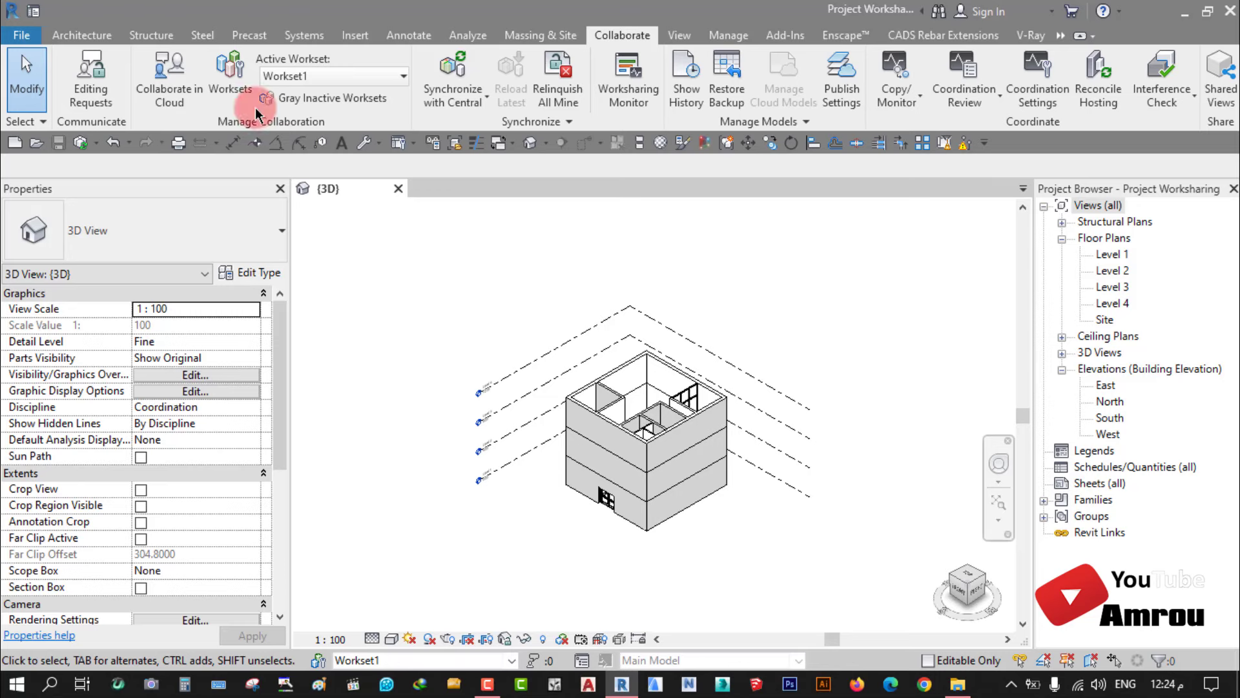
# Step: In the Worksets dialog, set Level-3's Editable value to No
pyautogui.moveTo(645, 299); pyautogui.dragTo(809, 277, button='middle')
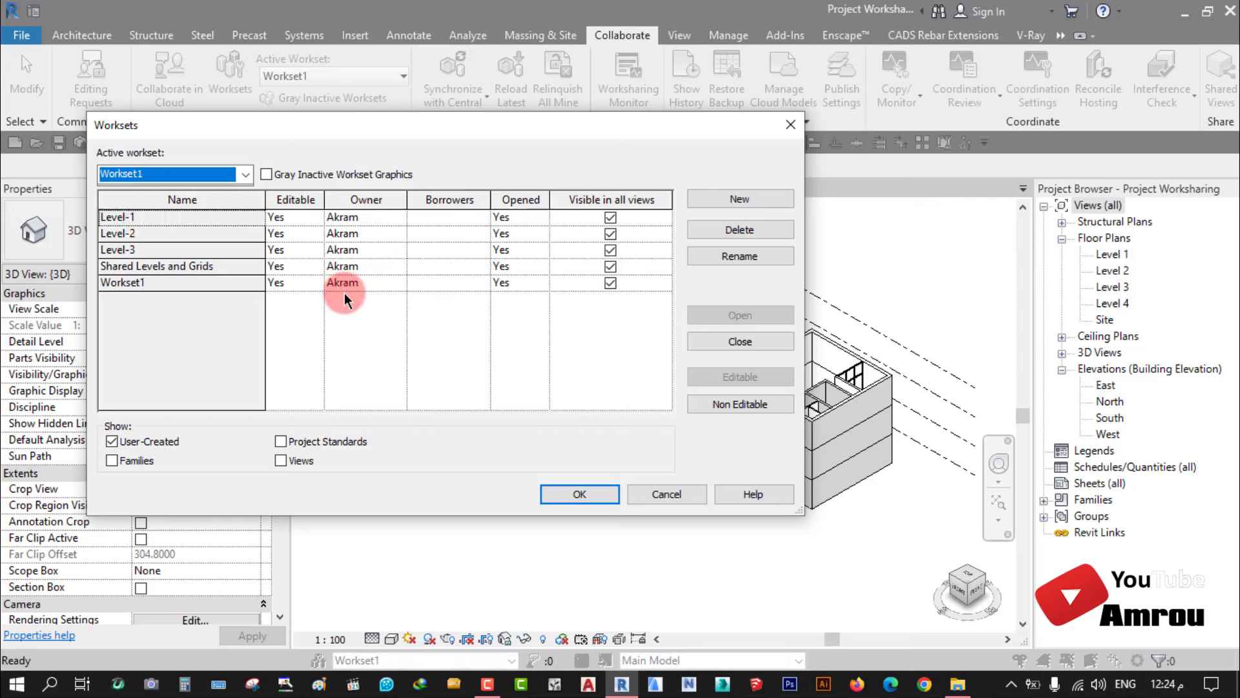
pyautogui.click(315, 252)
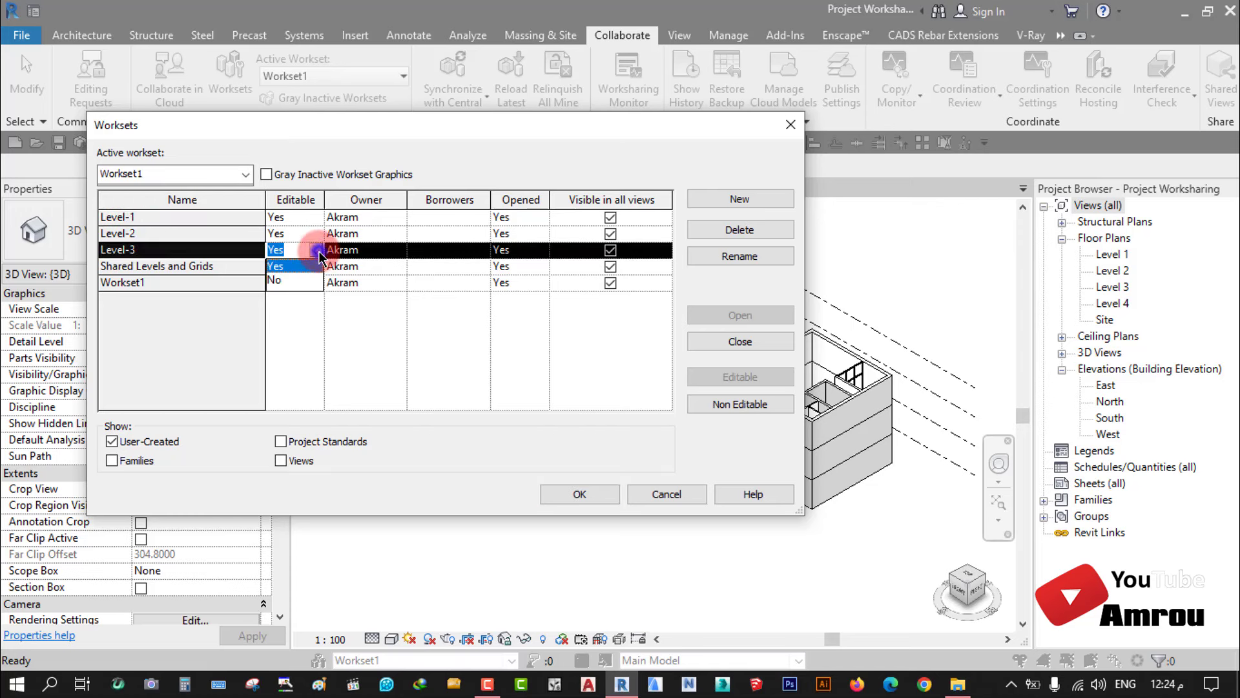
pyautogui.click(282, 278)
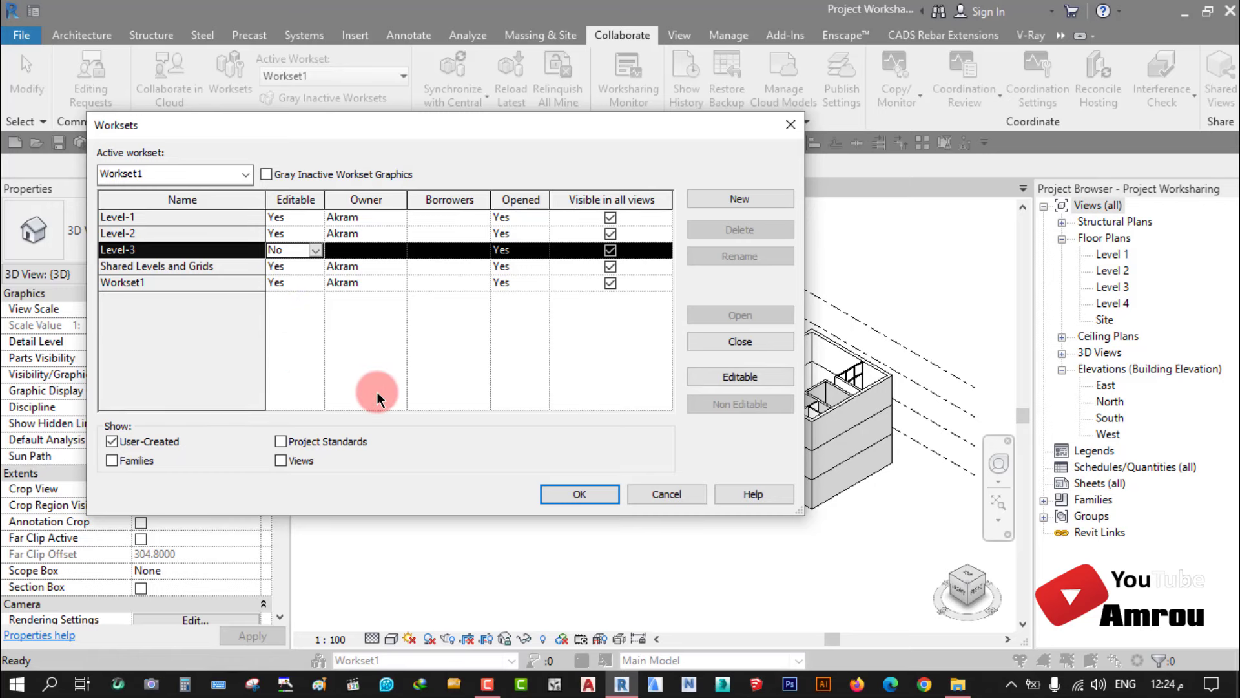
# Step: Confirm the workset changes and turn on Gray Inactive Worksets
pyautogui.click(579, 494)
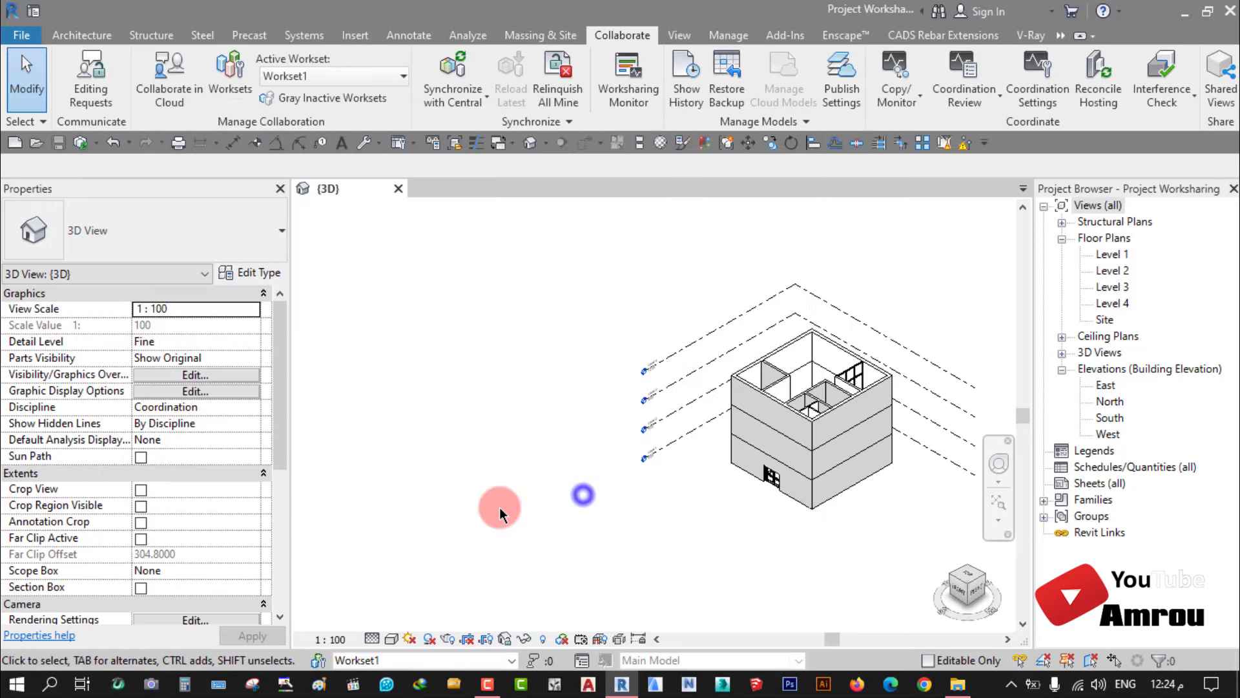
pyautogui.moveTo(646, 504); pyautogui.dragTo(566, 508, button='middle')
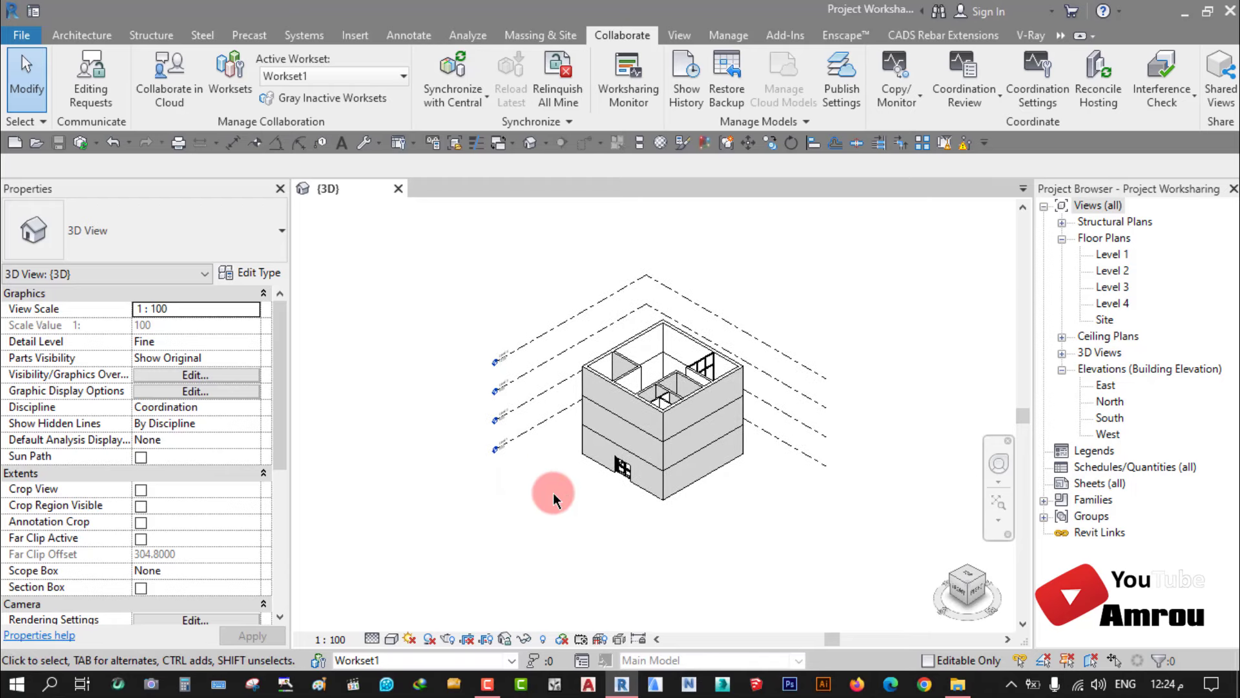
pyautogui.click(349, 98)
pyautogui.click(547, 533)
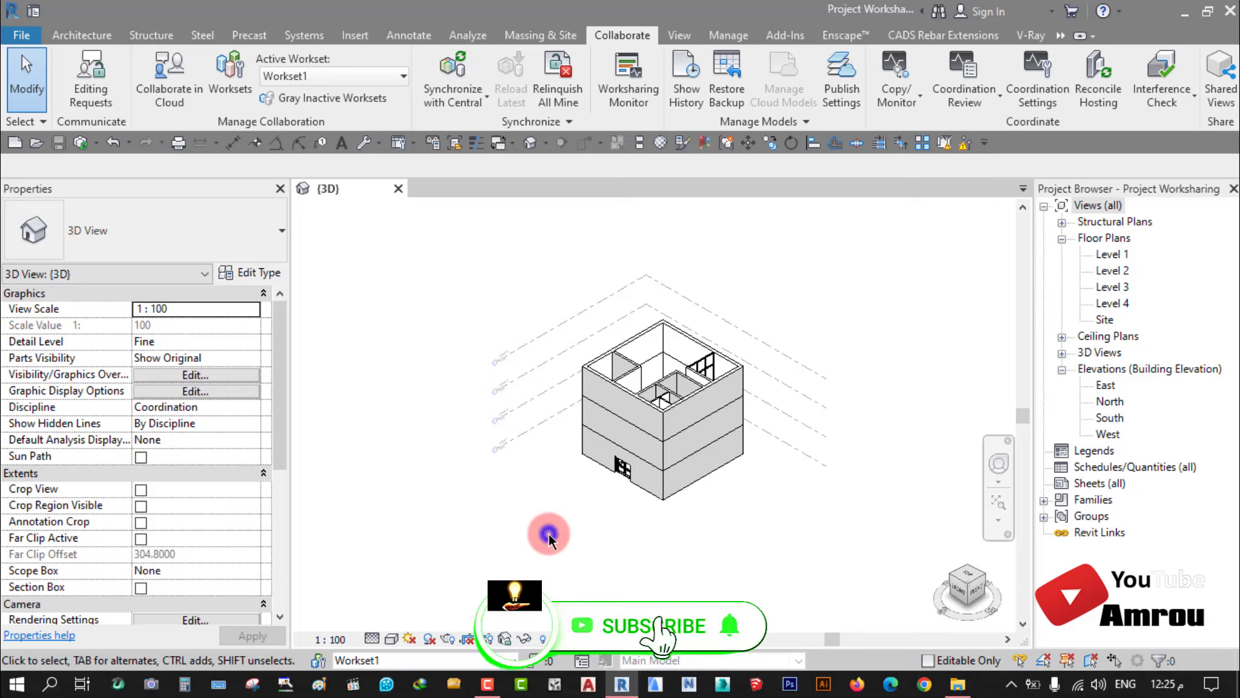
# Step: Make Shared Levels and Grids the active workset, ungray inactive worksets, and view from the Front
pyautogui.click(510, 660)
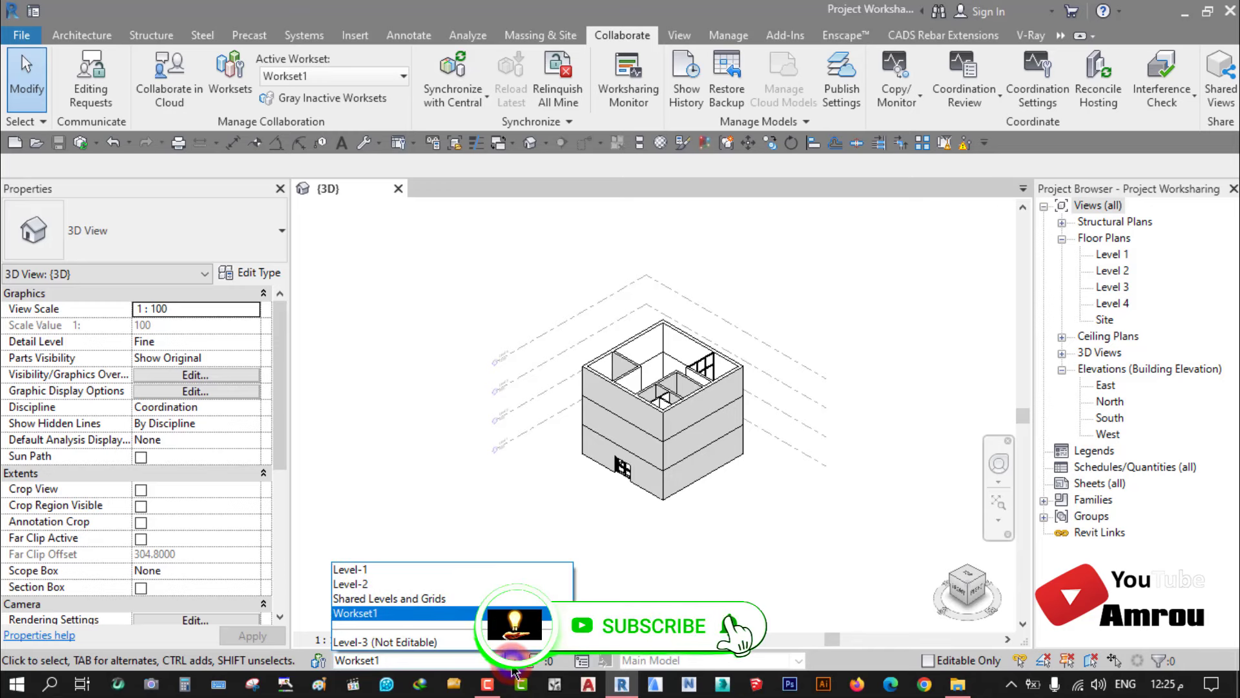
pyautogui.click(372, 568)
pyautogui.click(327, 103)
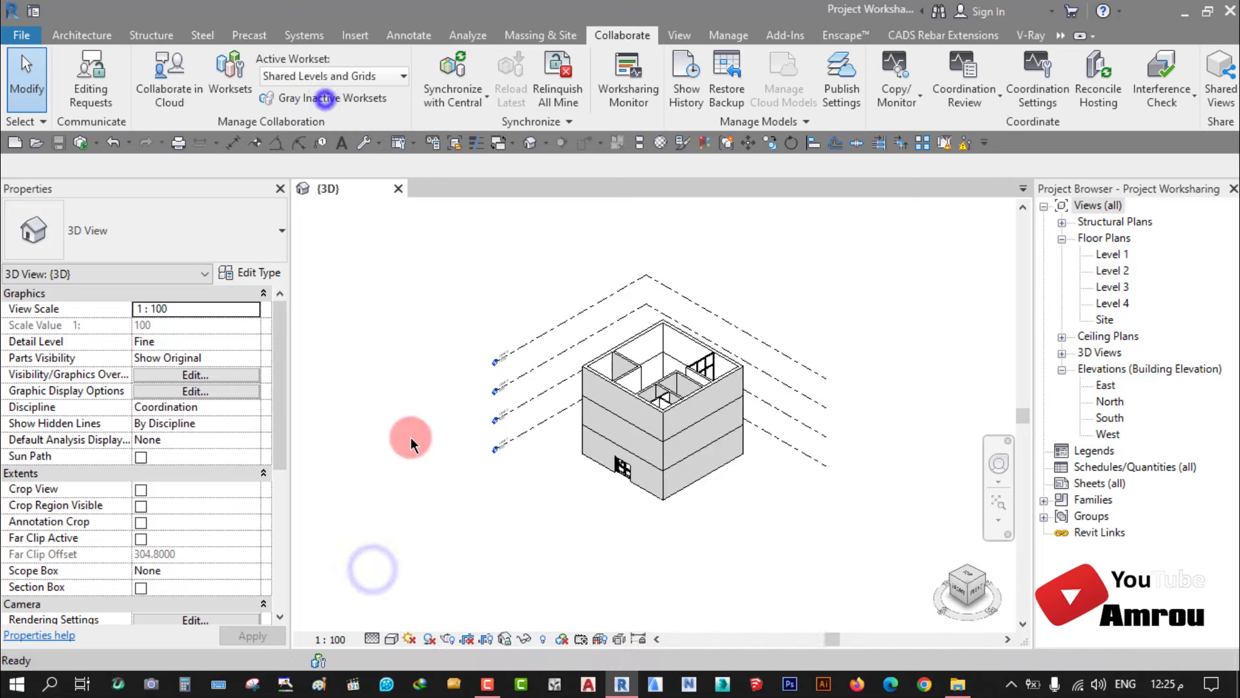
pyautogui.click(478, 546)
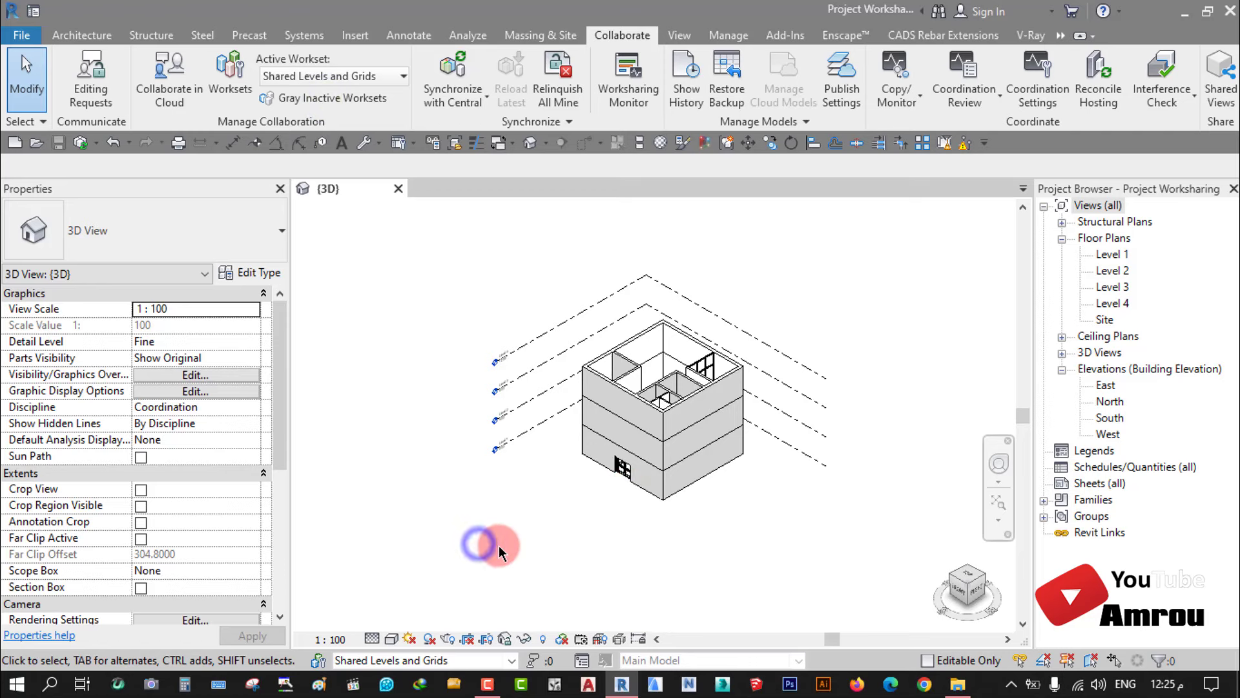
pyautogui.click(959, 598)
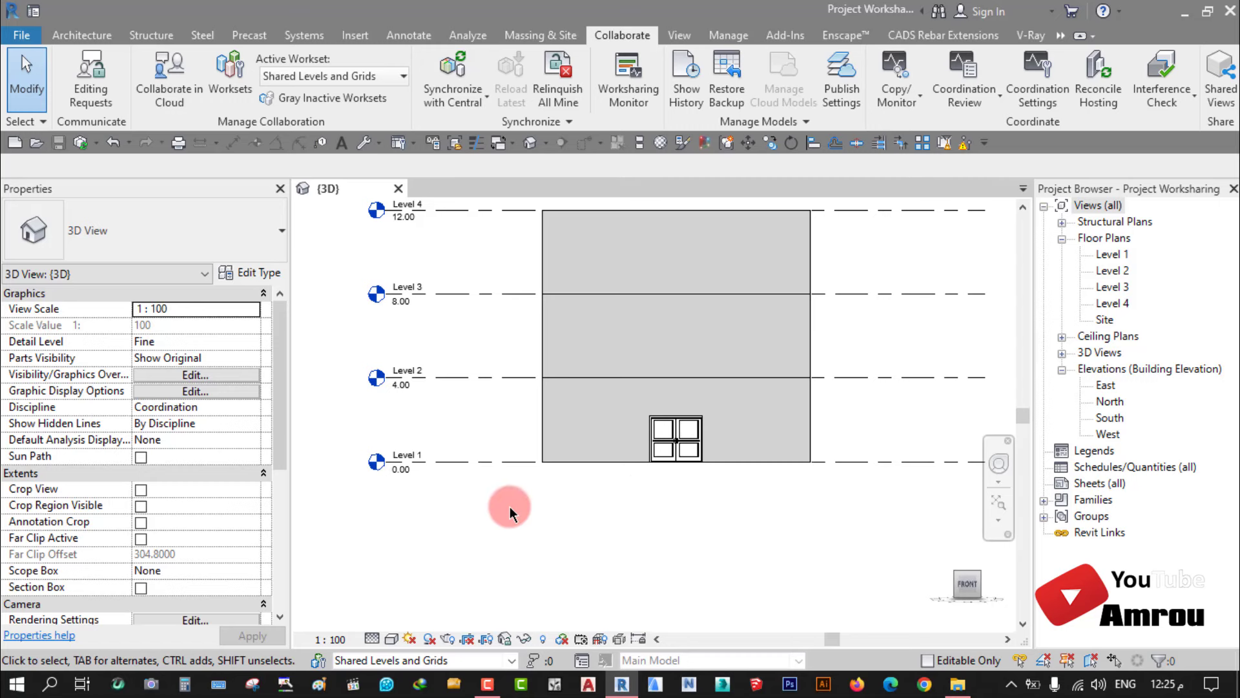
# Step: Assign the ground-floor walls and door to the Level-1 workset
pyautogui.moveTo(510, 506); pyautogui.dragTo(909, 332)
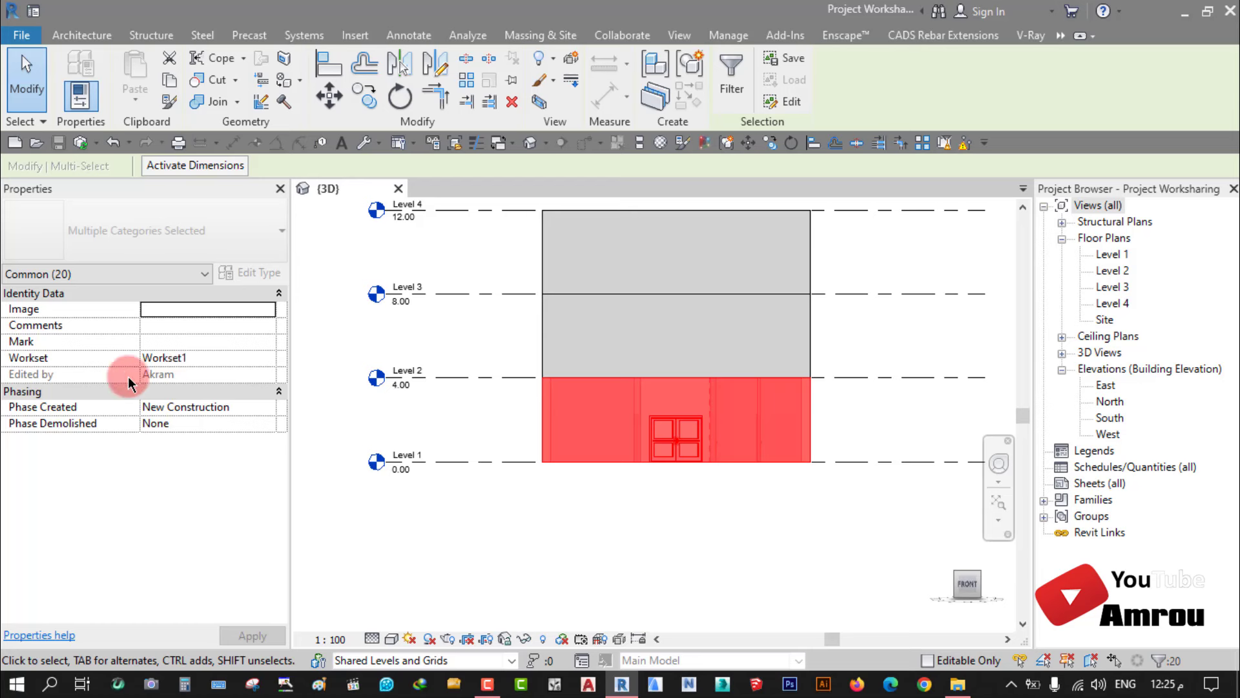
pyautogui.click(274, 362)
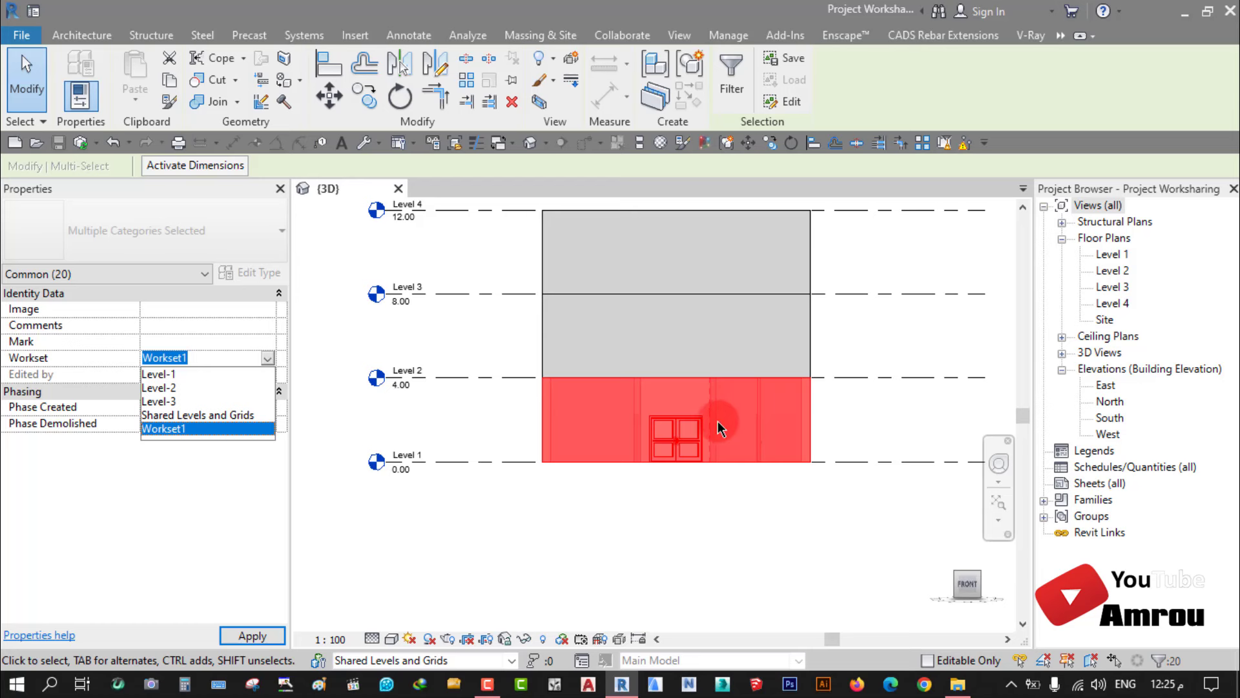
pyautogui.click(162, 374)
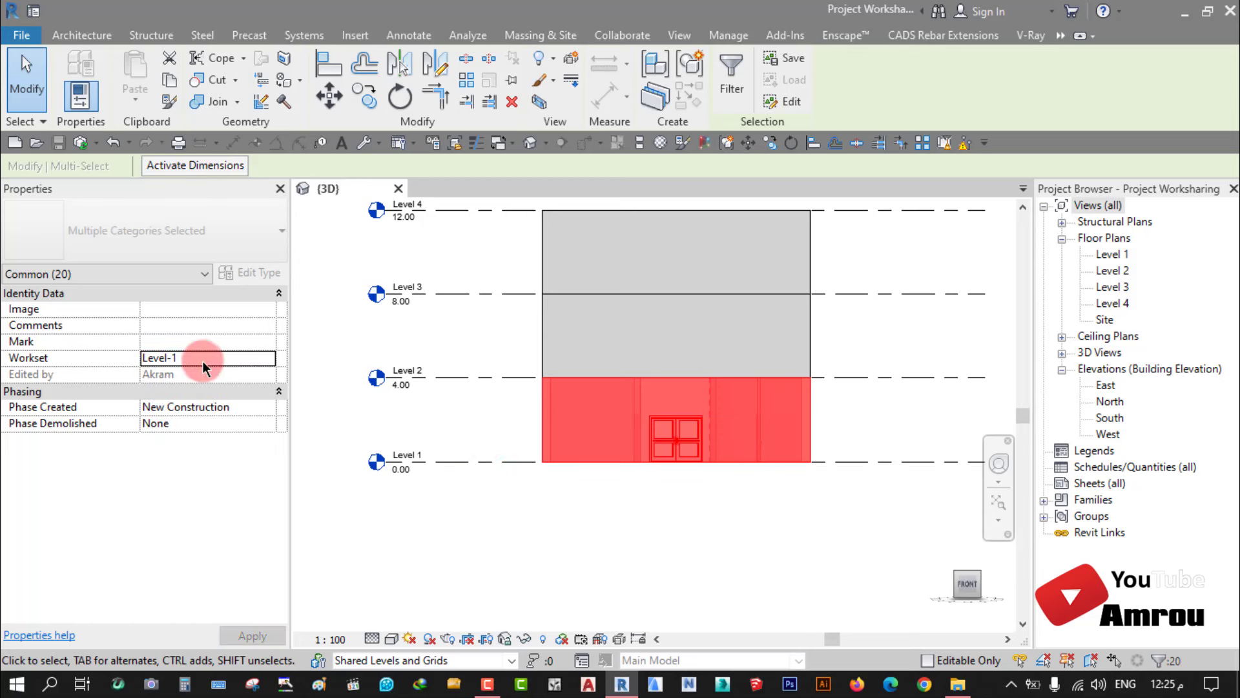
pyautogui.click(514, 534)
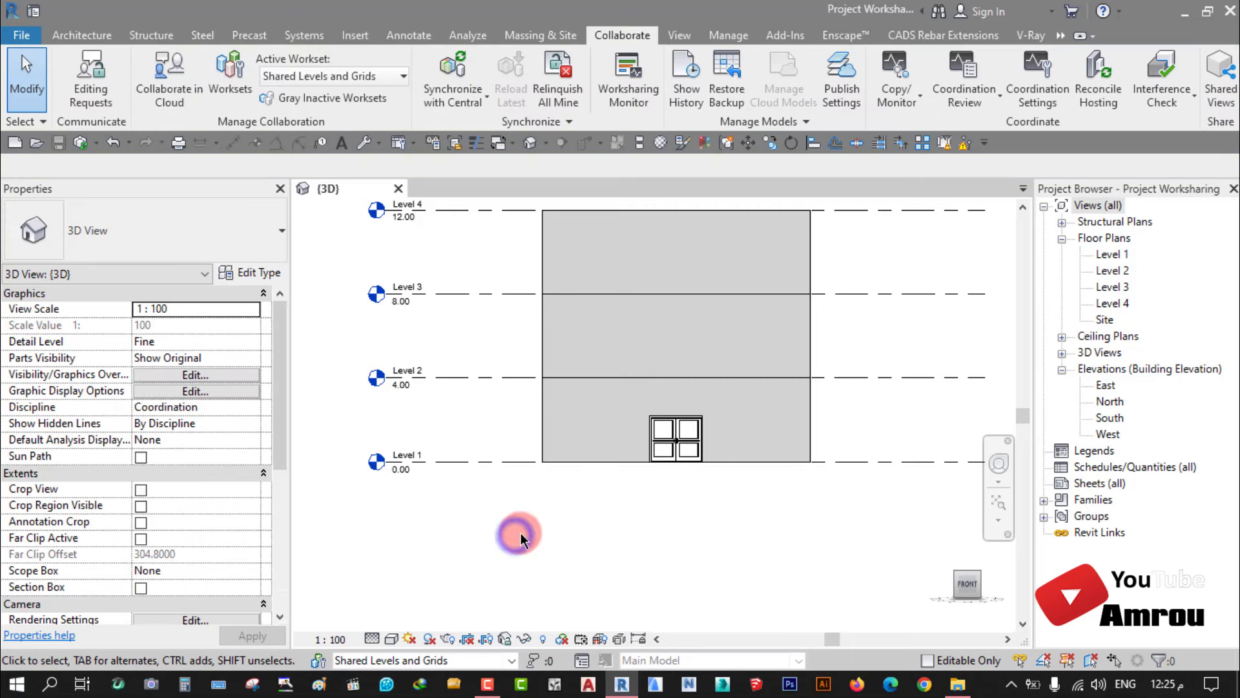
pyautogui.moveTo(517, 405); pyautogui.dragTo(869, 266)
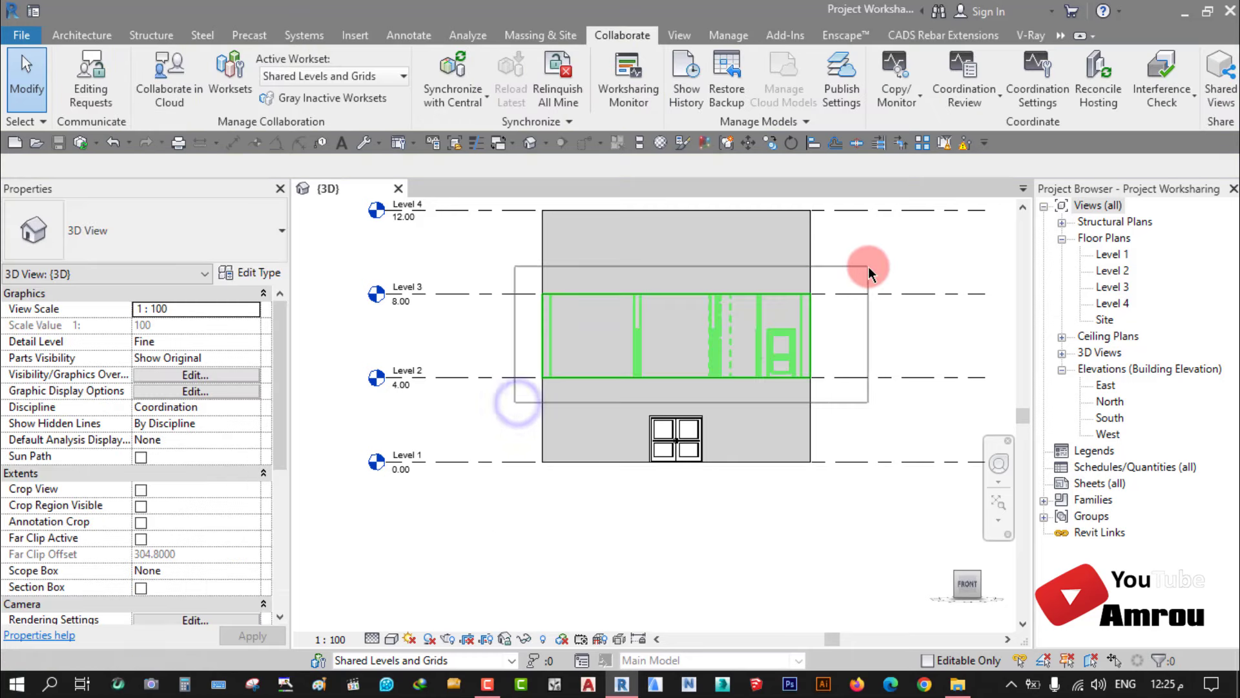
# Step: Assign the selected middle-storey walls to the Level-2 workset
pyautogui.keyDown('shift'); pyautogui.moveTo(733, 383); pyautogui.dragTo(791, 455, button='middle'); pyautogui.keyUp('shift')
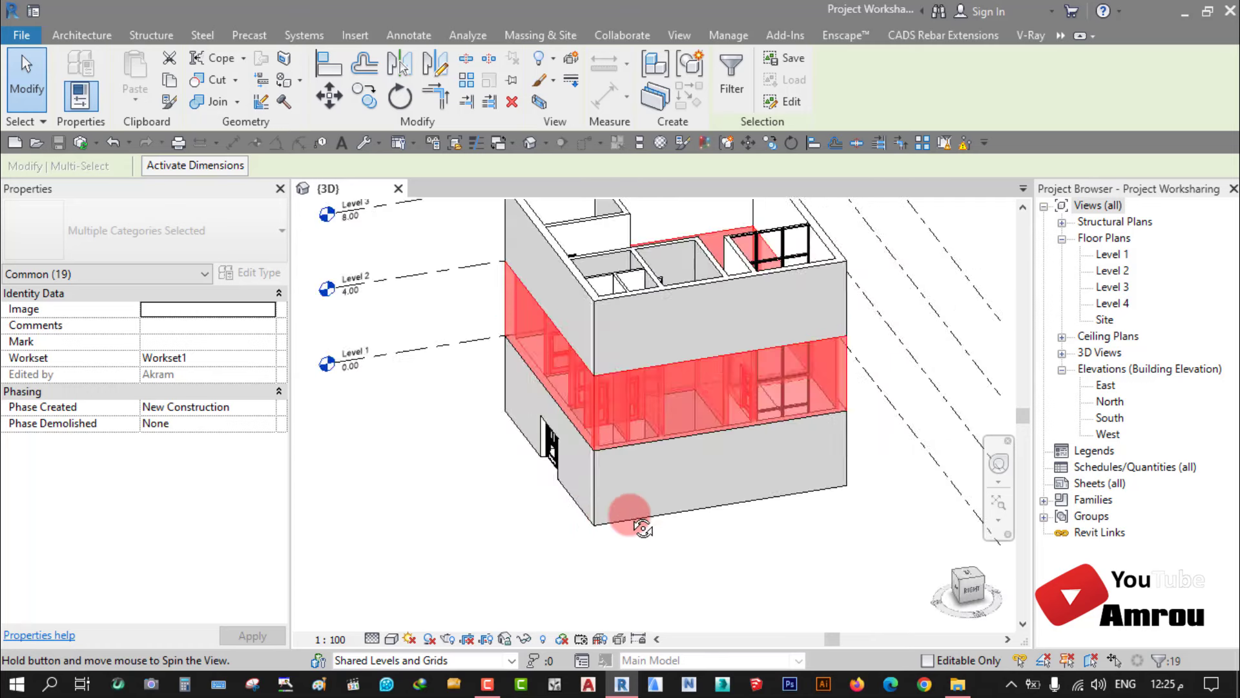
pyautogui.click(968, 584)
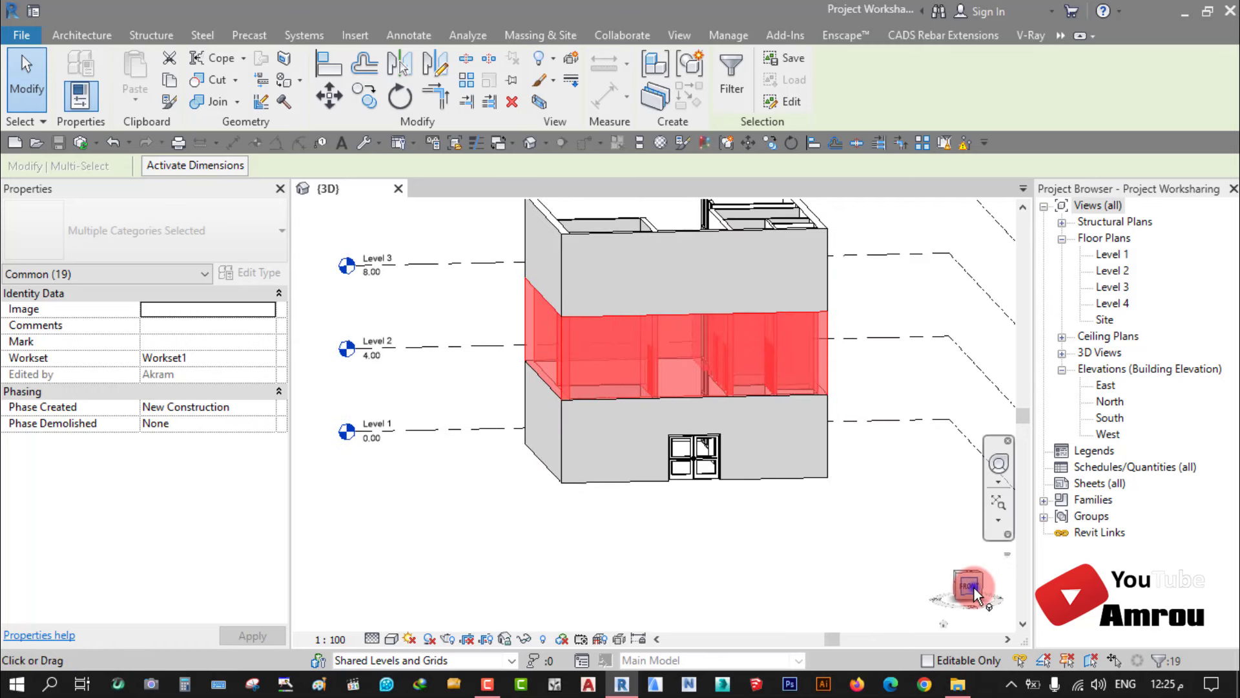
pyautogui.click(271, 359)
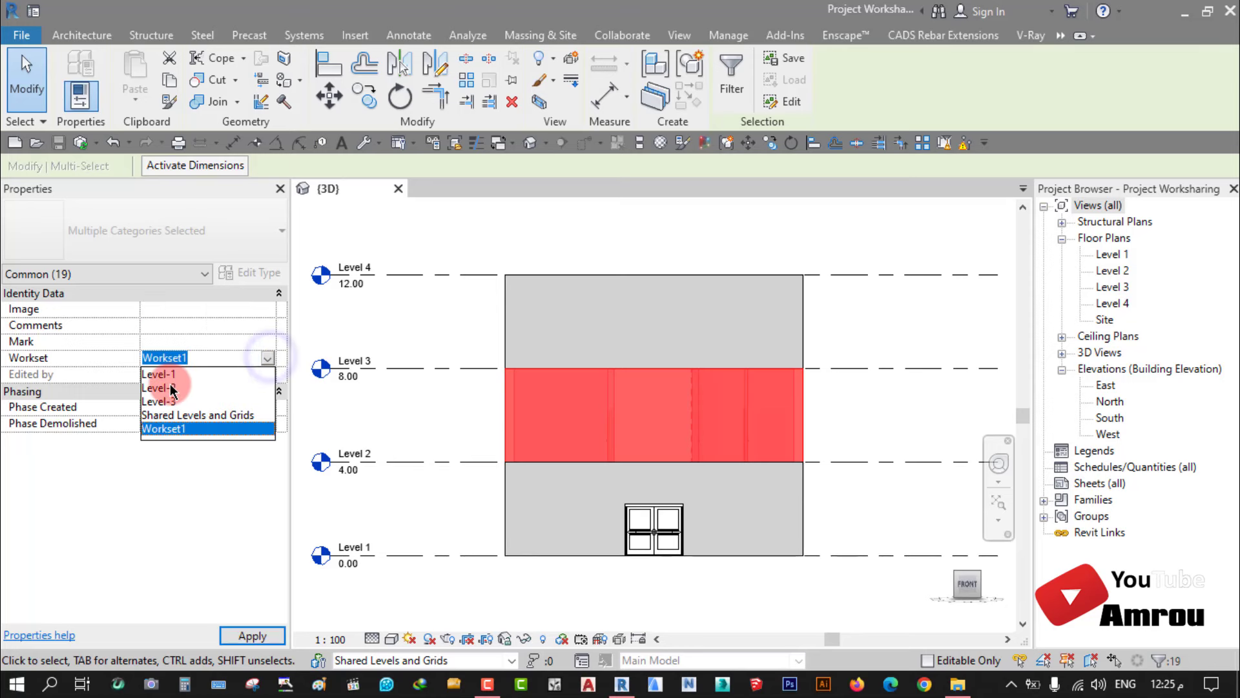
pyautogui.click(170, 388)
# Step: Assign the top-storey walls between Level 3 and Level 4 to the Level-3 workset
pyautogui.moveTo(477, 387); pyautogui.dragTo(859, 227)
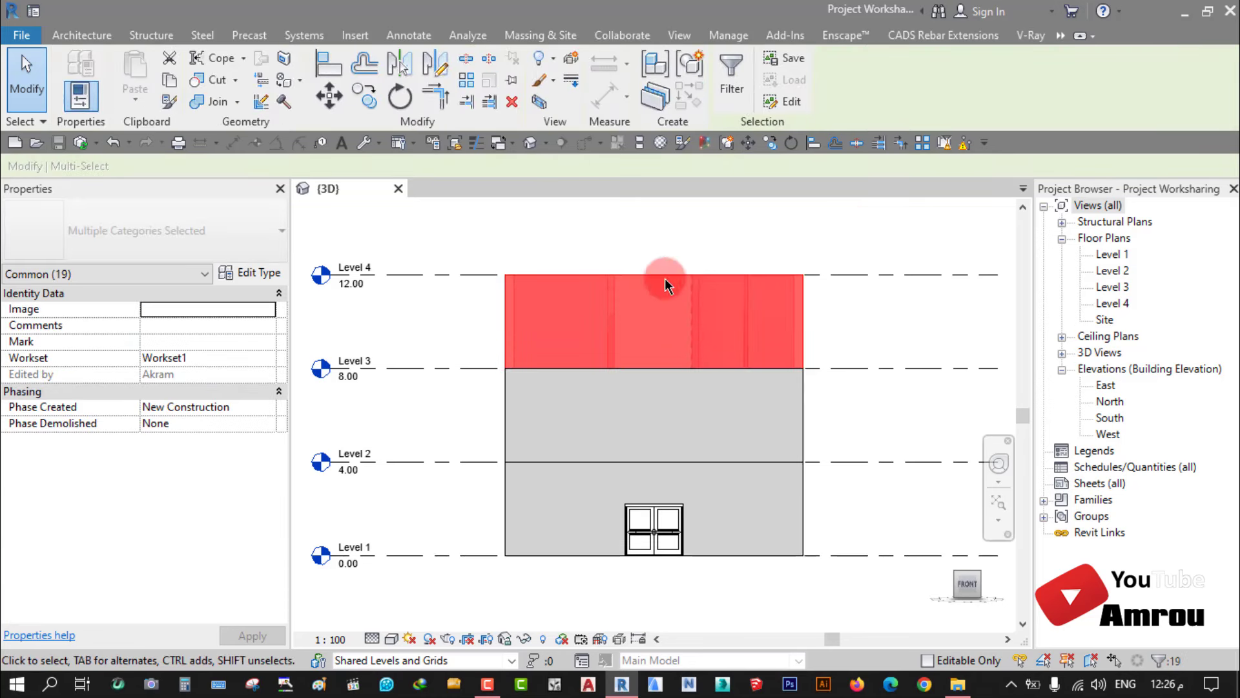
pyautogui.click(267, 366)
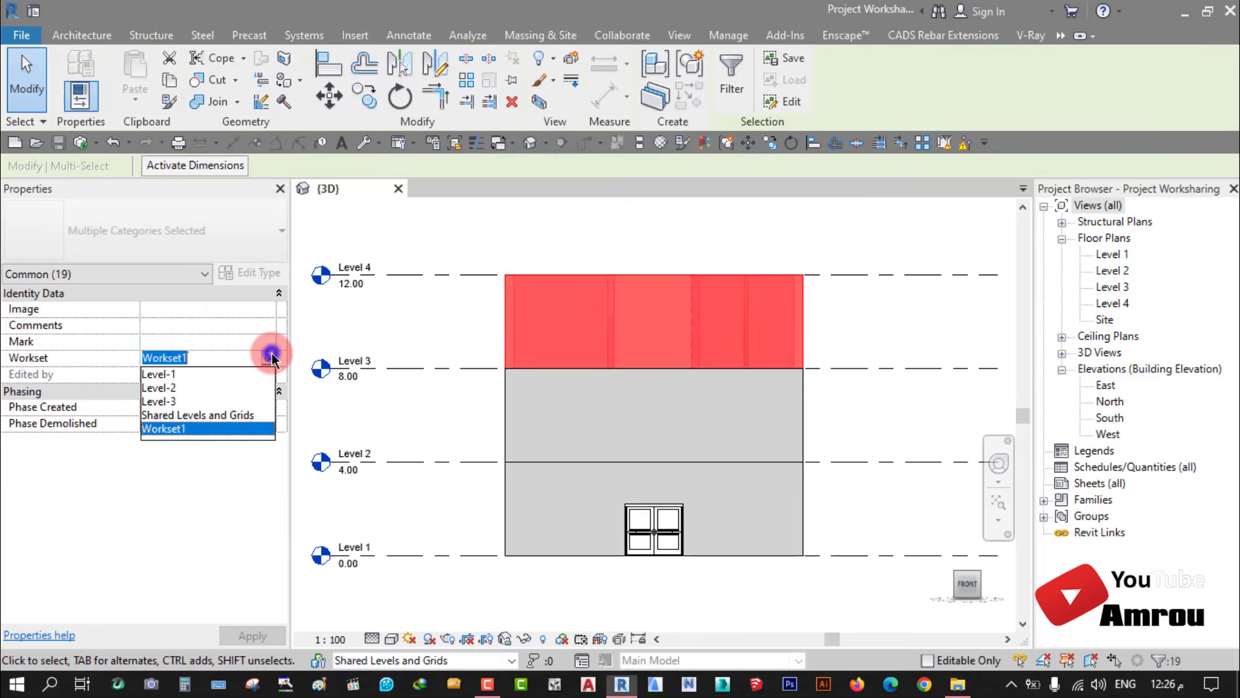
pyautogui.click(166, 402)
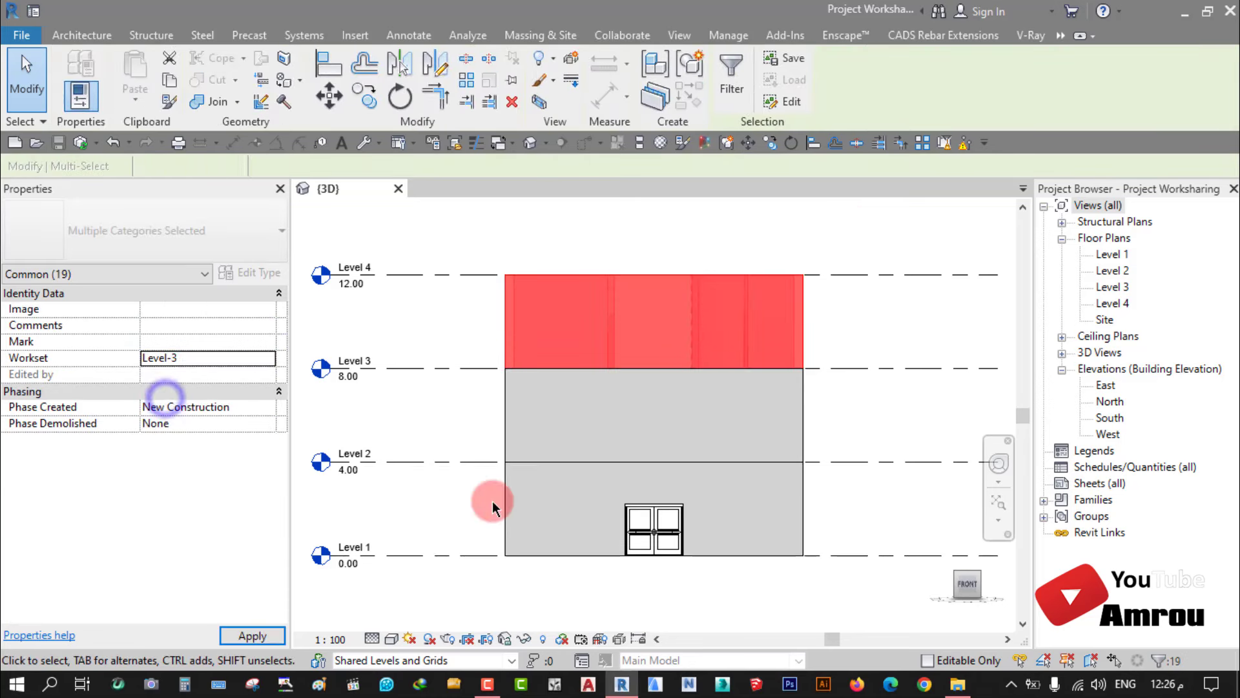
pyautogui.click(461, 423)
pyautogui.moveTo(462, 422)
pyautogui.keyDown('shift'); pyautogui.mouseDown(button='middle')
pyautogui.moveTo(596, 465)
pyautogui.moveTo(778, 445)
pyautogui.mouseUp(button='middle'); pyautogui.keyUp('shift')
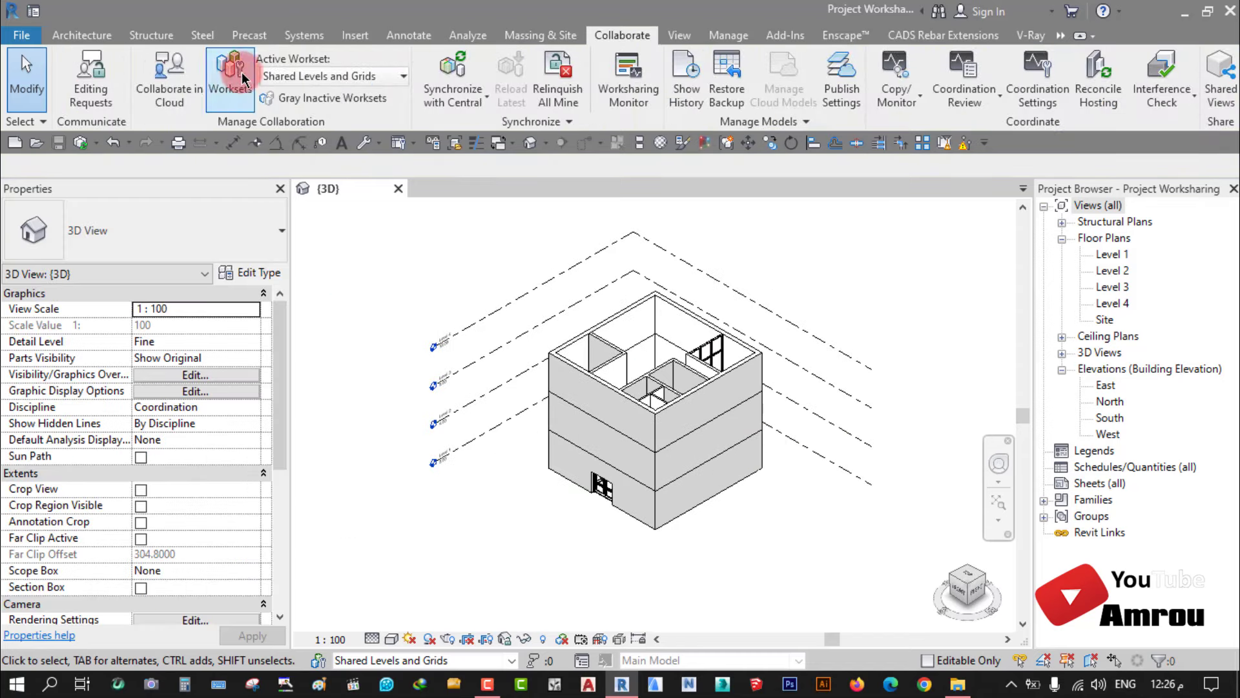
# Step: Make Level-1 the active workset and grey out elements in other worksets
pyautogui.click(398, 79)
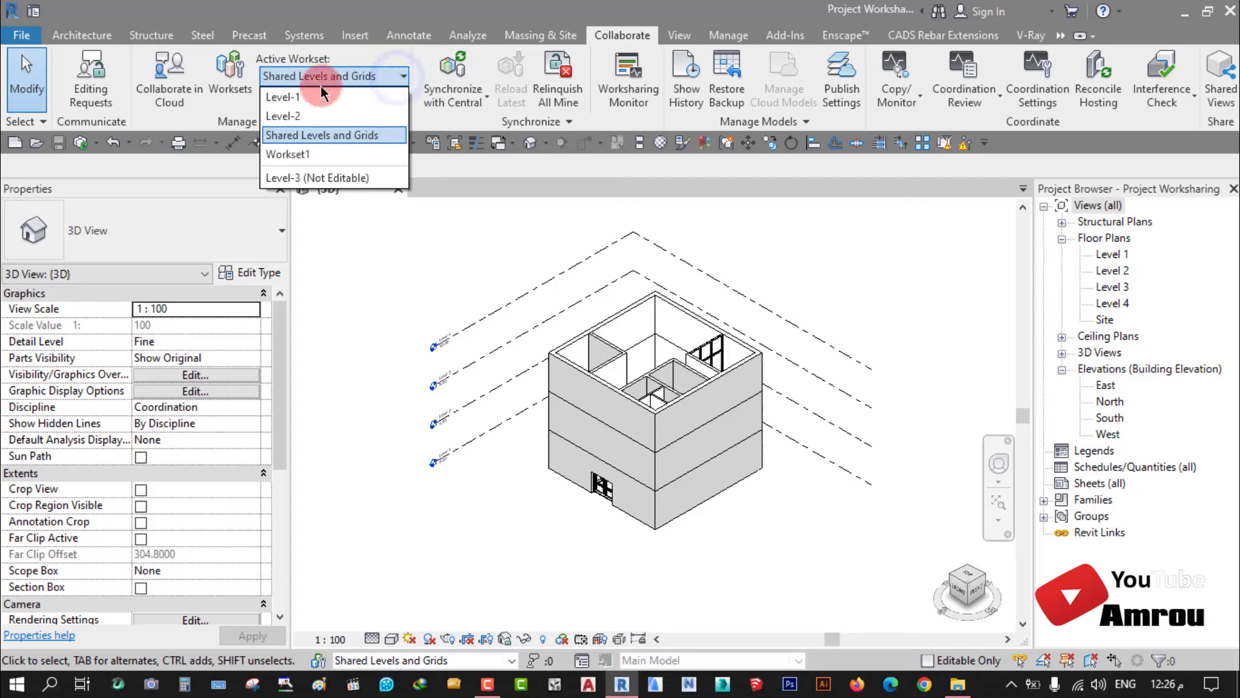
pyautogui.click(299, 92)
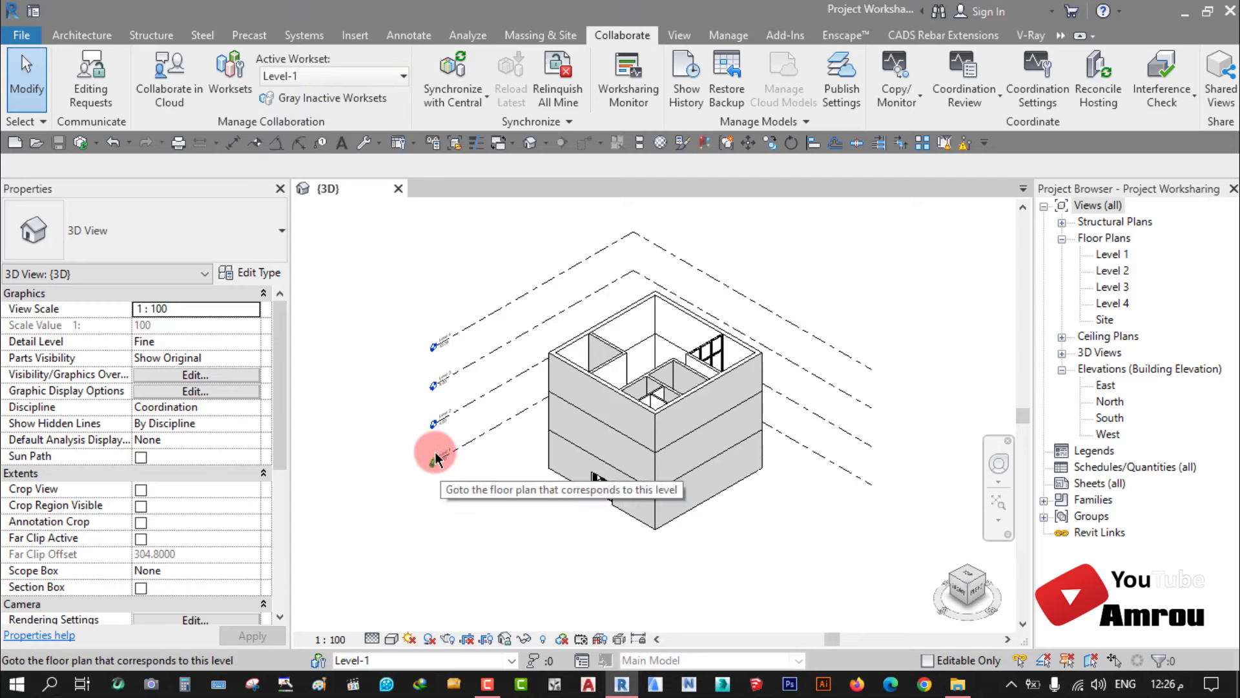
pyautogui.click(319, 99)
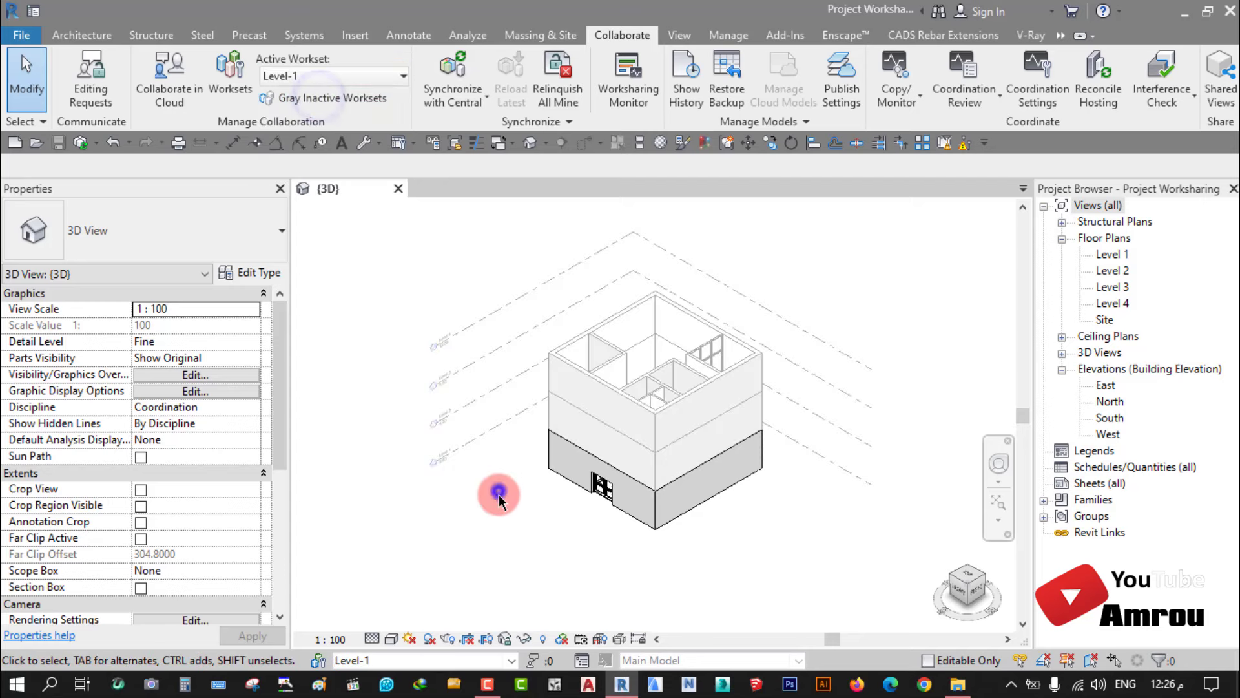
pyautogui.scroll(2, 689, 546)
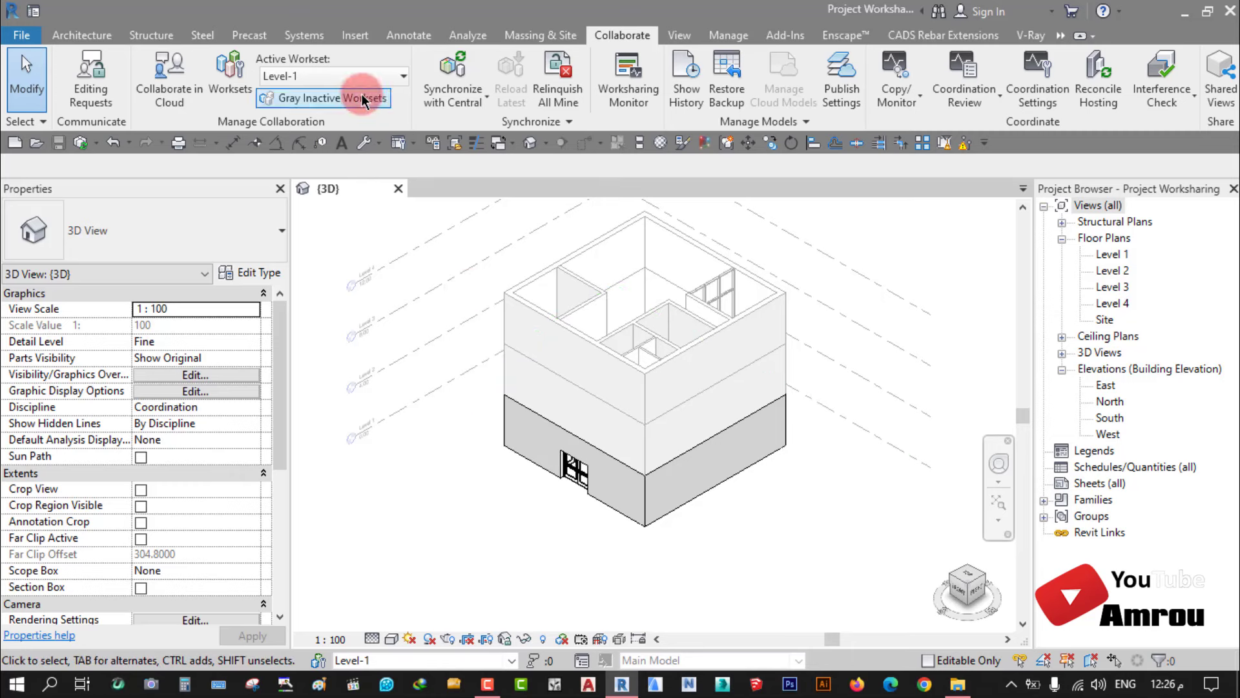
pyautogui.click(229, 74)
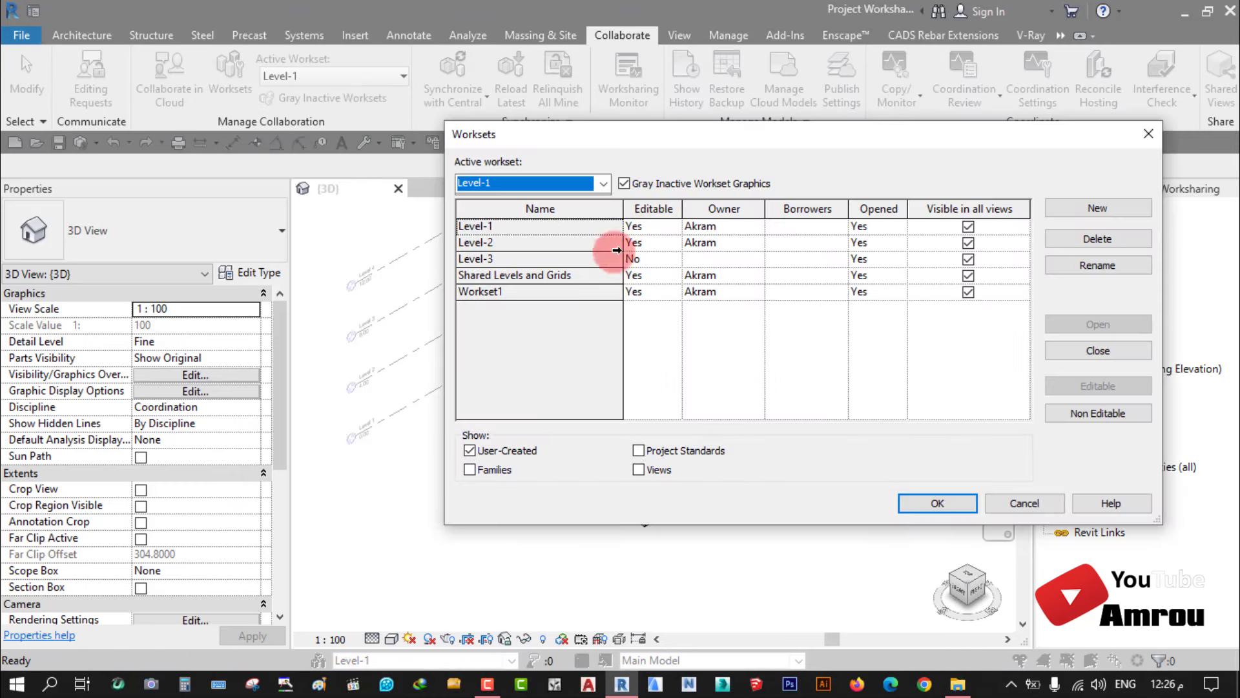
pyautogui.moveTo(732, 141); pyautogui.dragTo(738, 186)
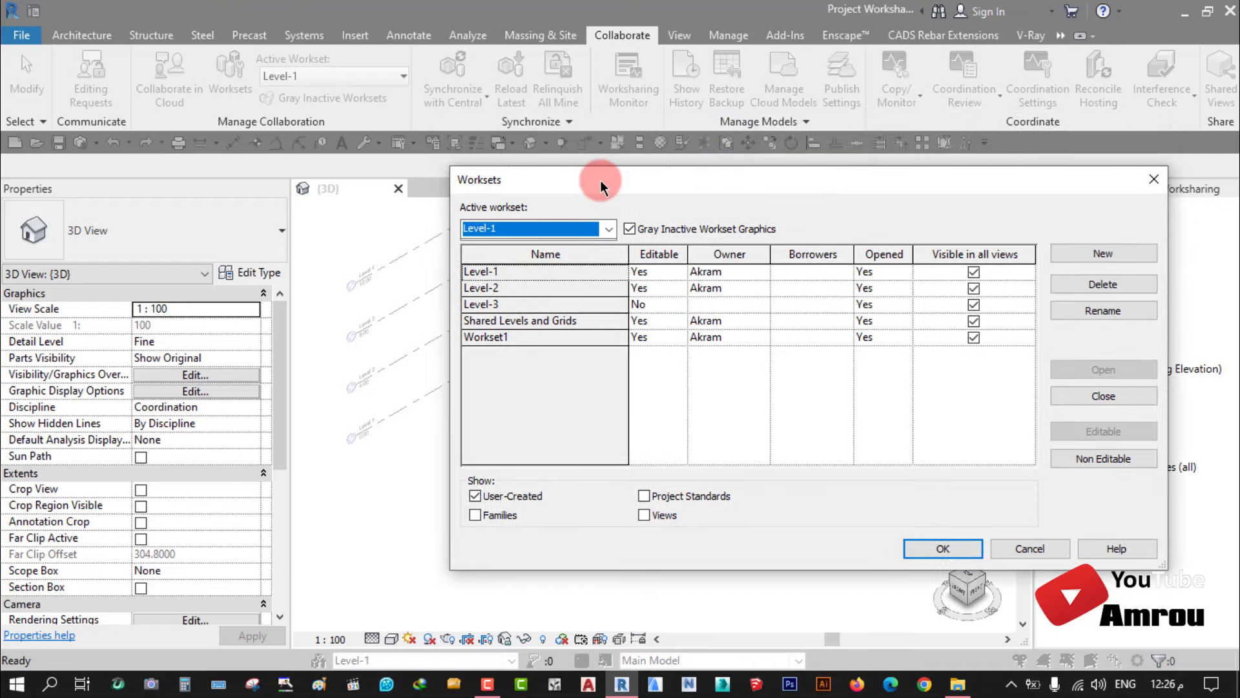
pyautogui.moveTo(599, 180); pyautogui.dragTo(503, 193)
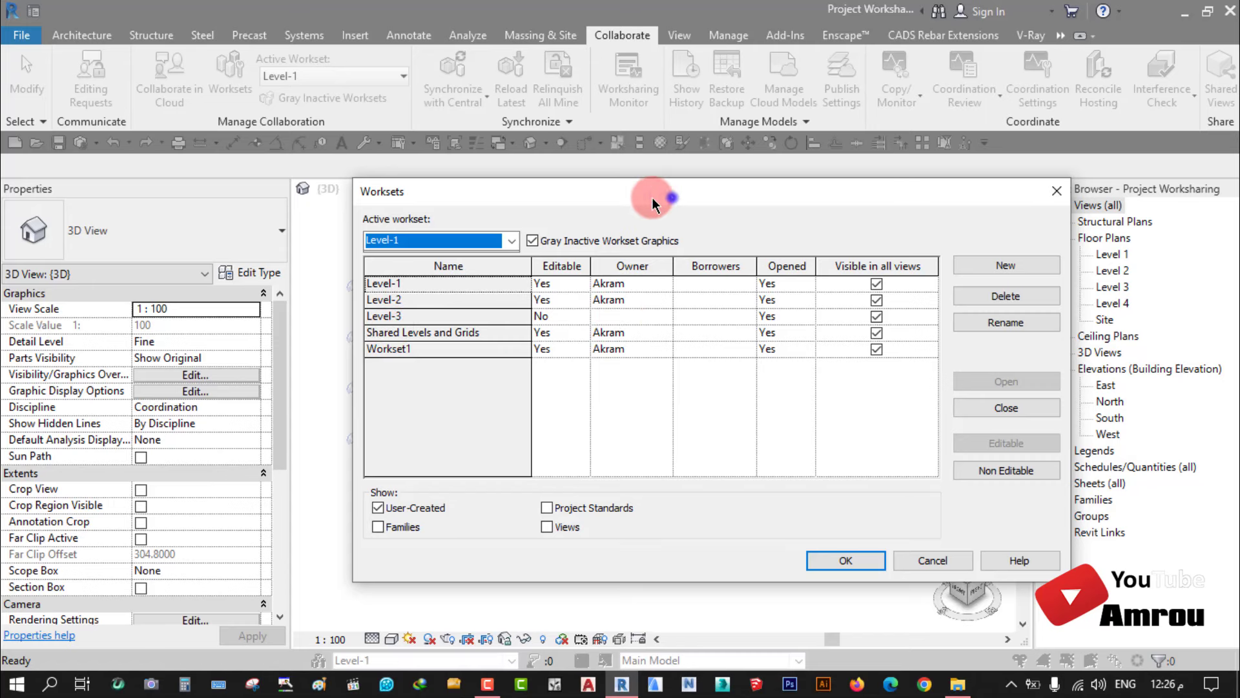
pyautogui.moveTo(672, 196); pyautogui.dragTo(514, 216)
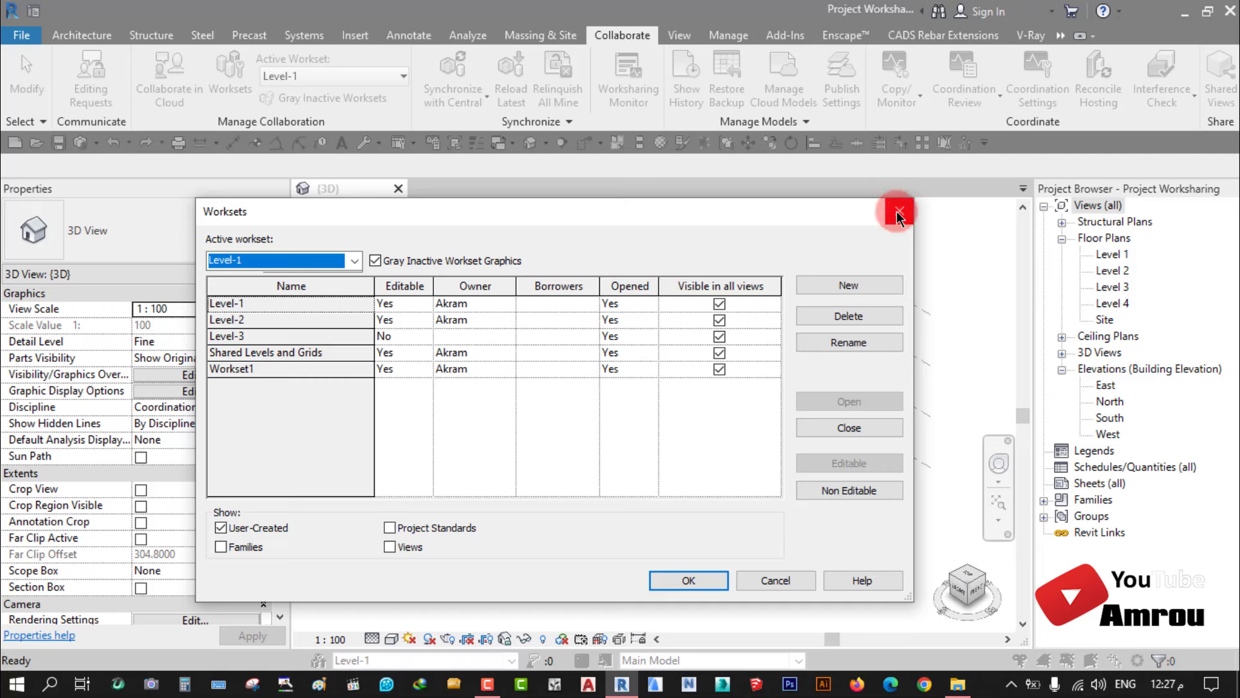
# Step: Close the Worksets table, inspect a wall in the 3D view, then reopen the Worksets table
pyautogui.click(897, 211)
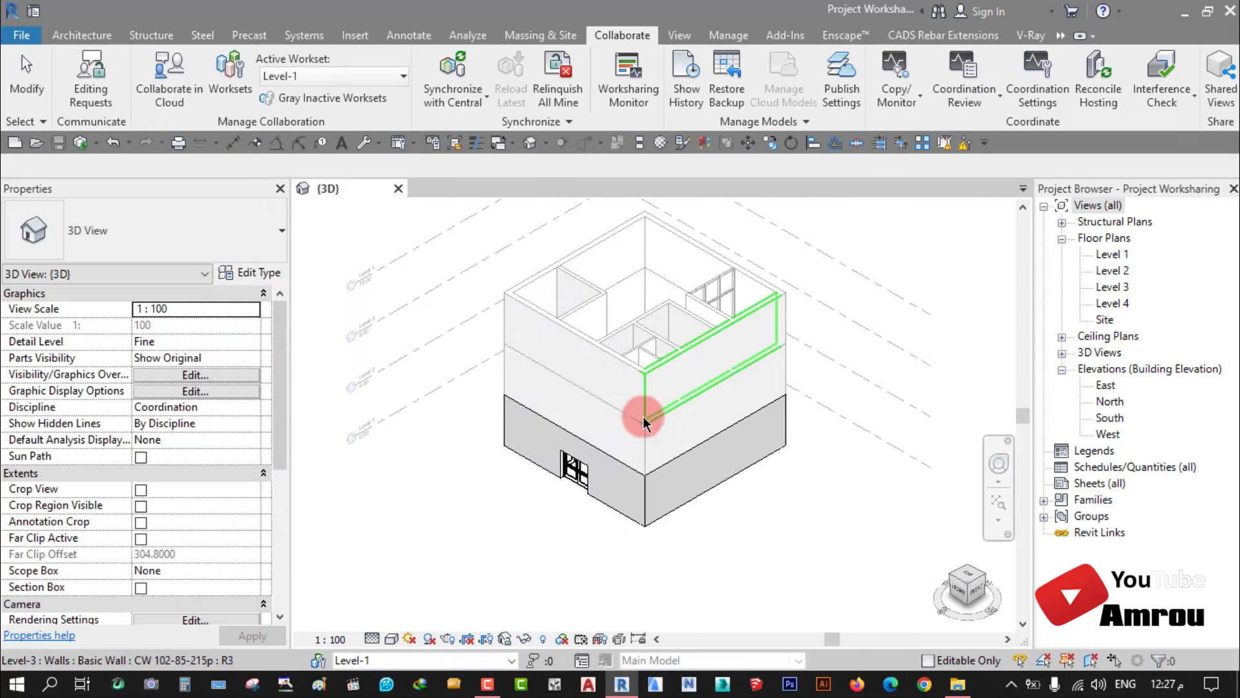
pyautogui.scroll(-2, 609, 343)
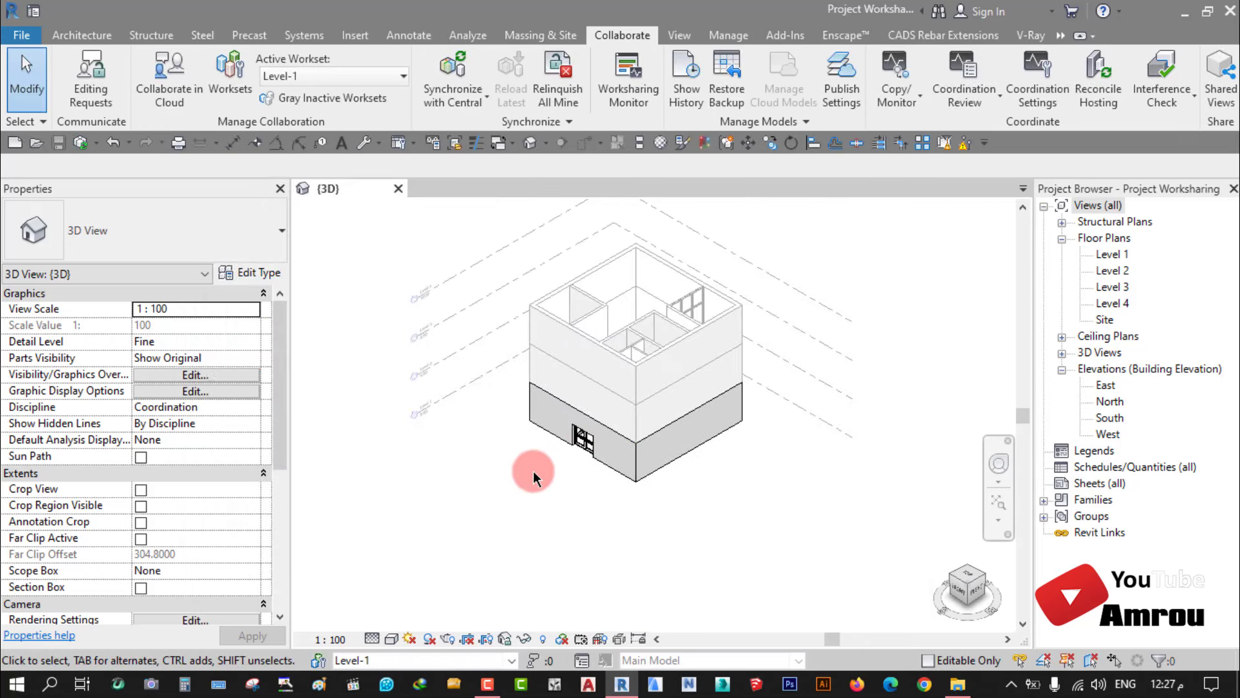
pyautogui.scroll(2, 651, 426)
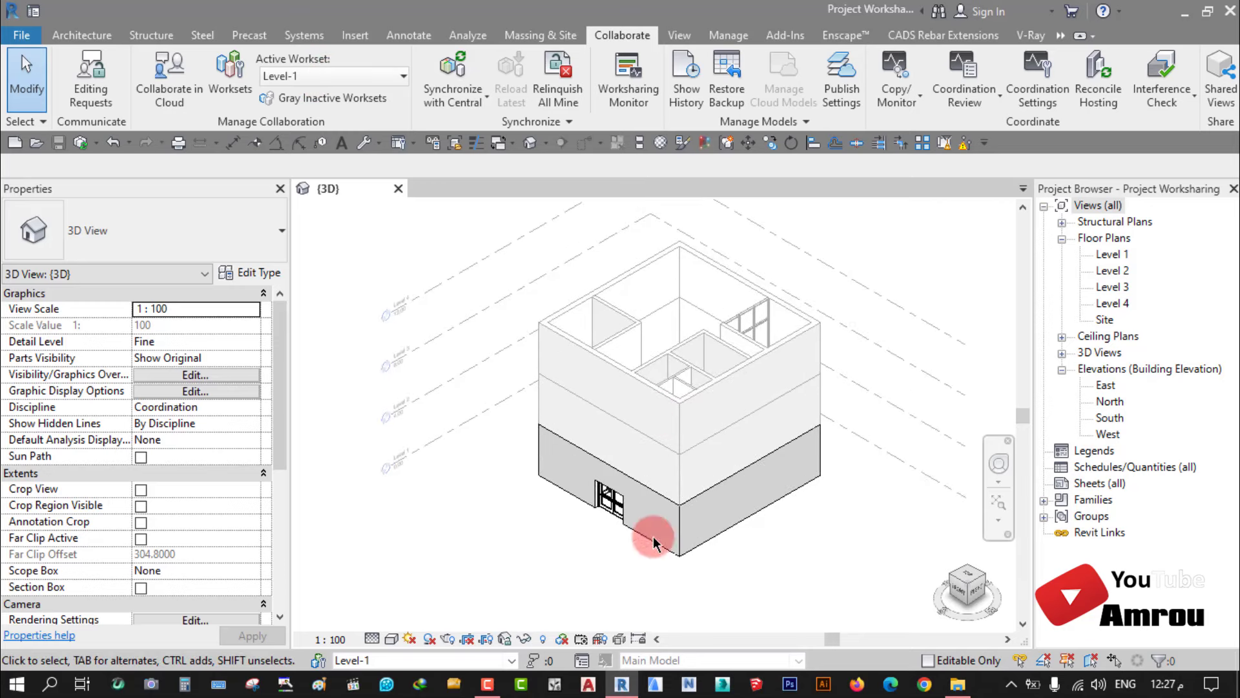
pyautogui.click(673, 518)
pyautogui.click(572, 577)
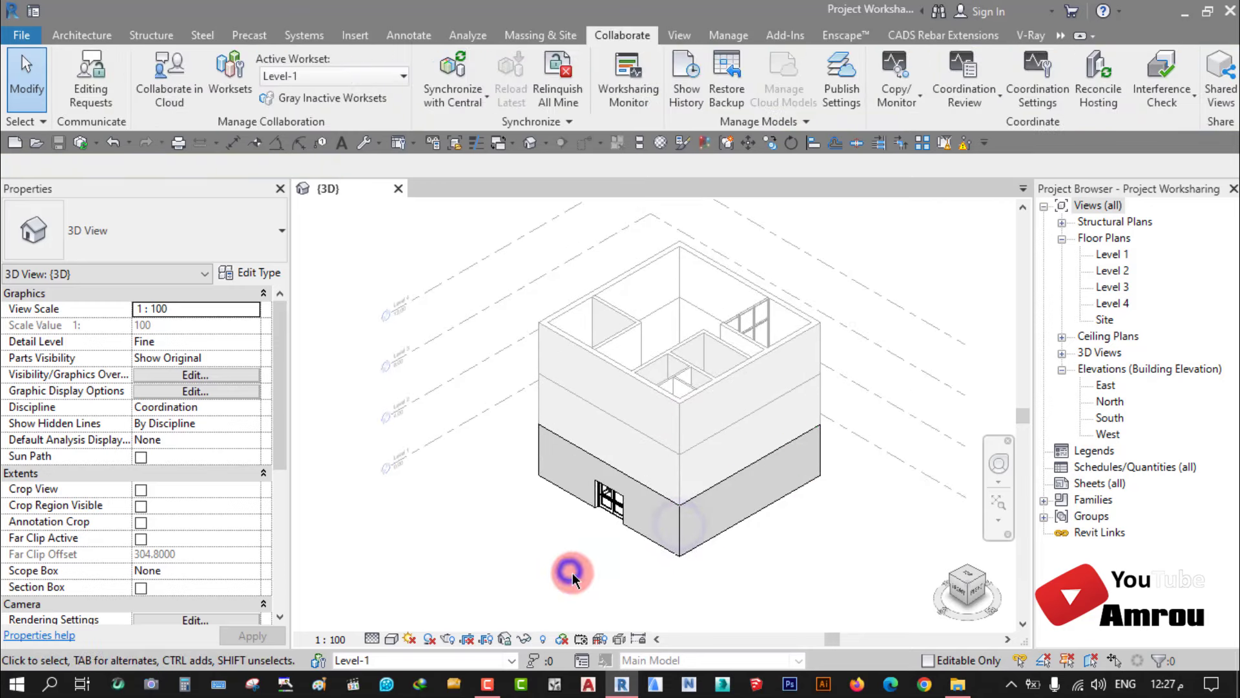
pyautogui.click(226, 76)
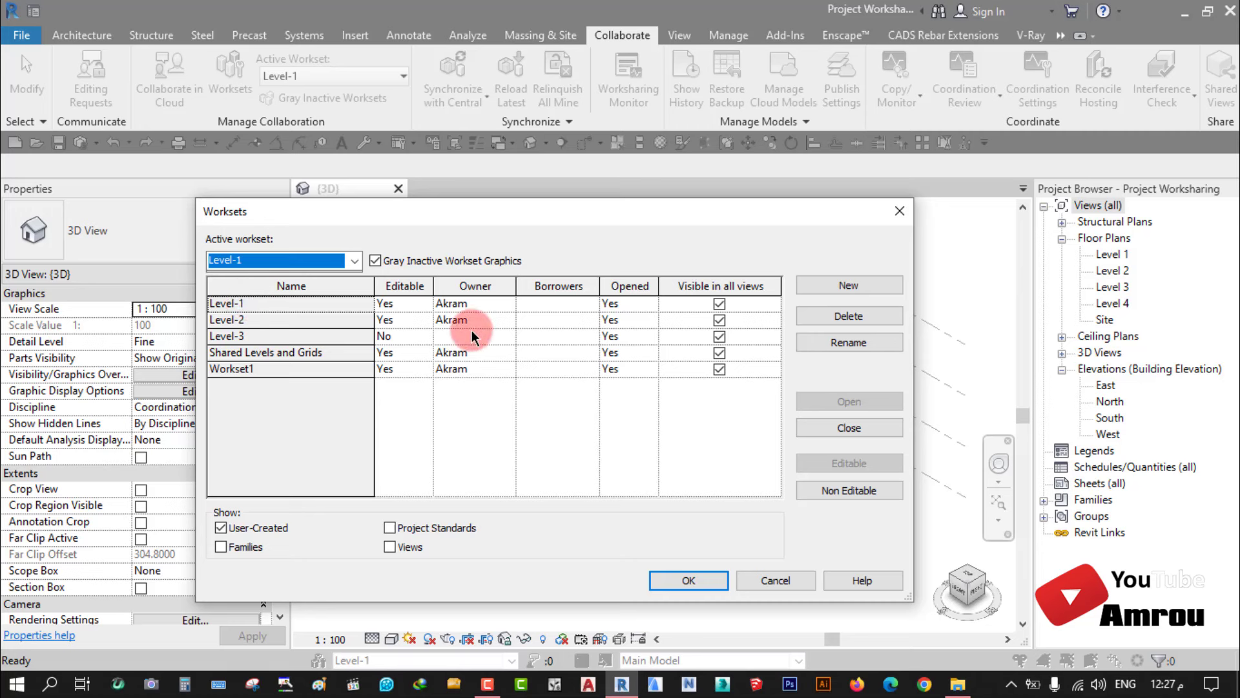
# Step: Close the Worksets table and make Level-2 the active workset
pyautogui.click(900, 216)
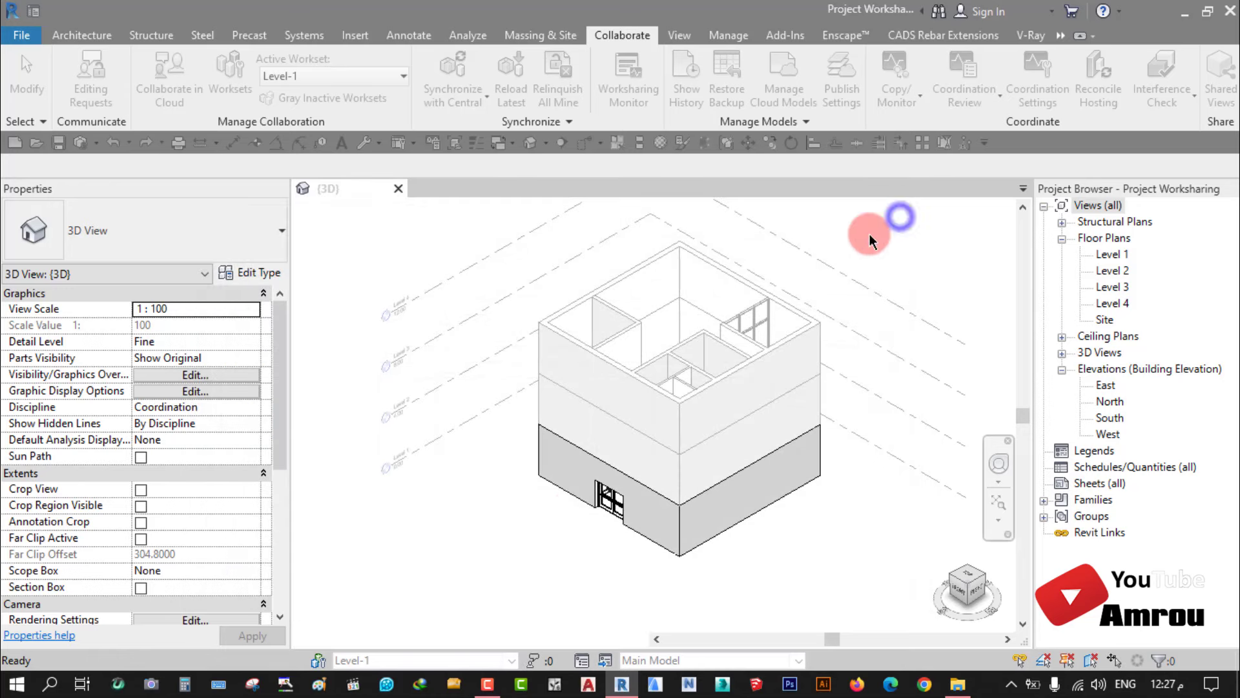
pyautogui.click(402, 76)
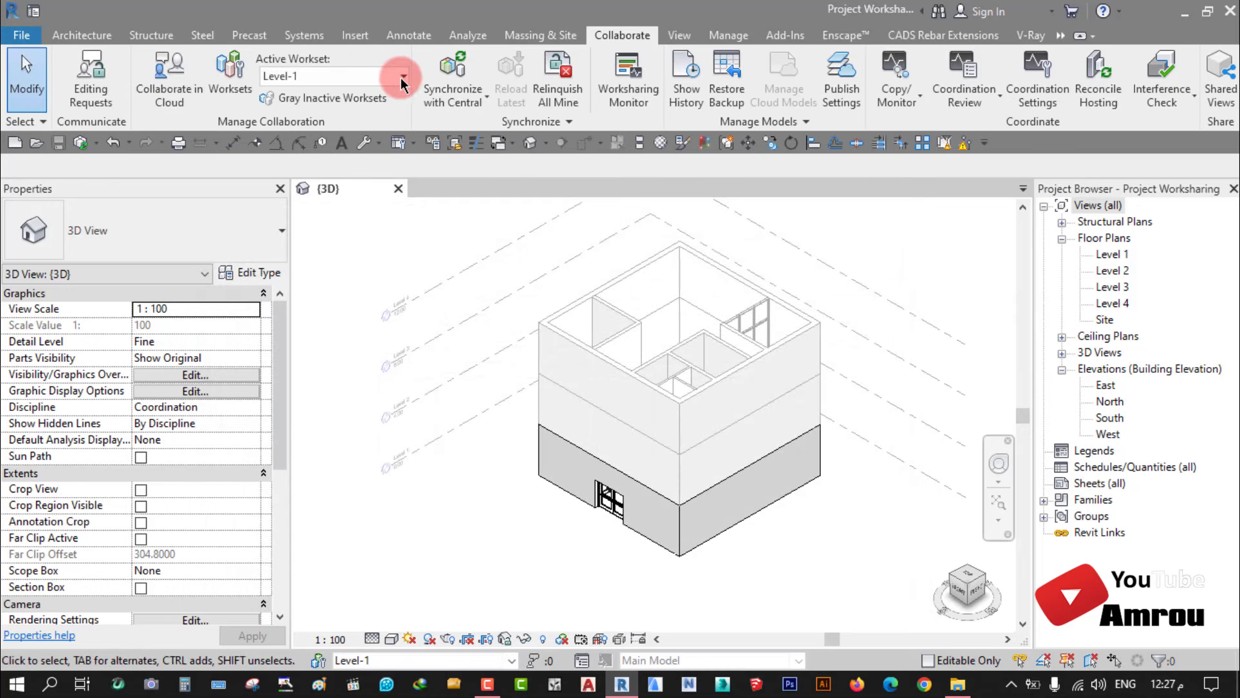
pyautogui.click(336, 100)
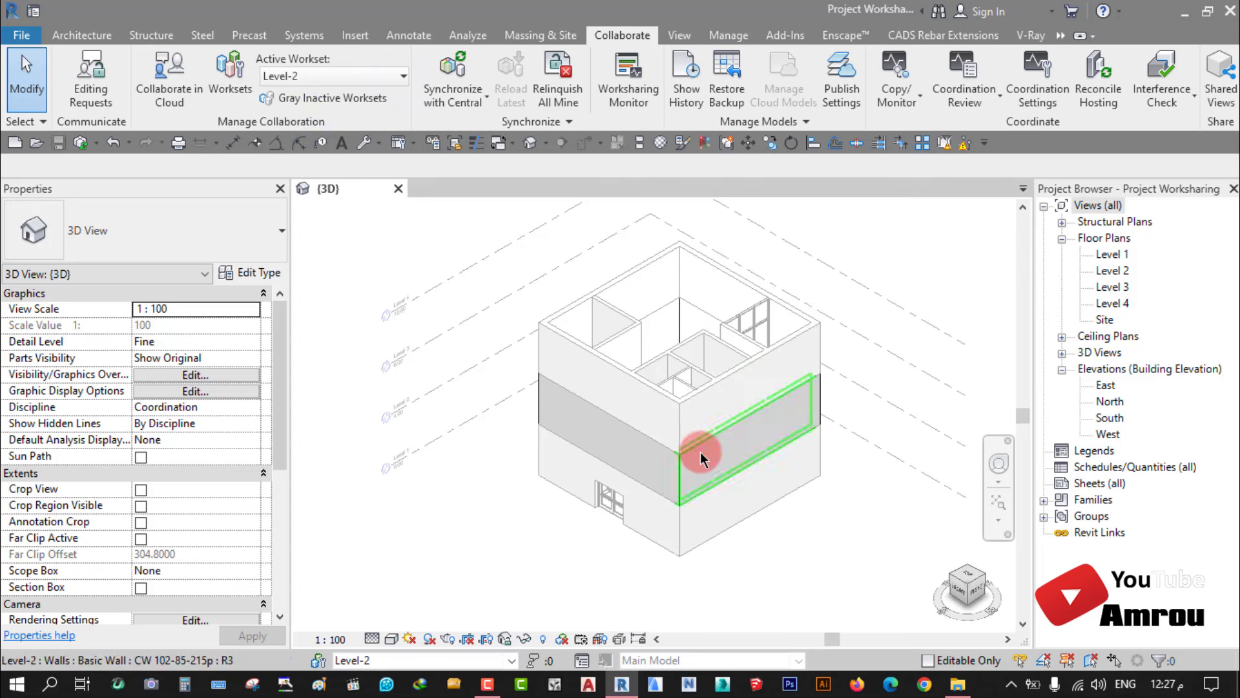
pyautogui.click(402, 79)
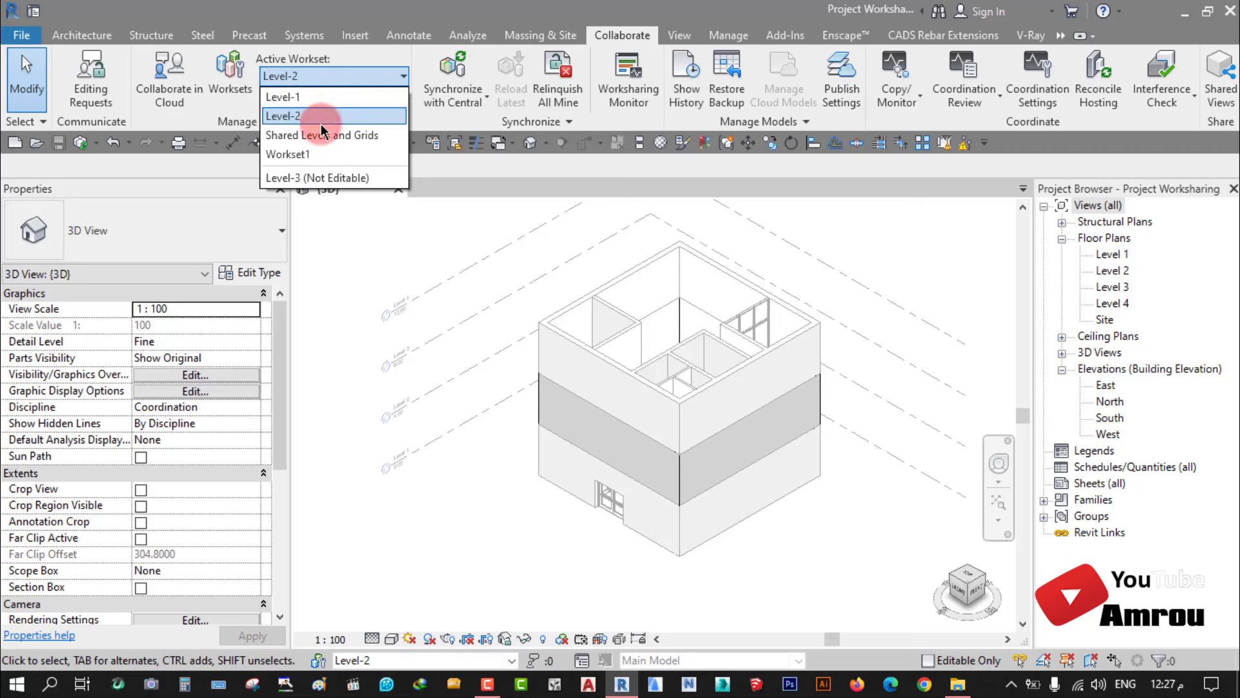
pyautogui.click(326, 227)
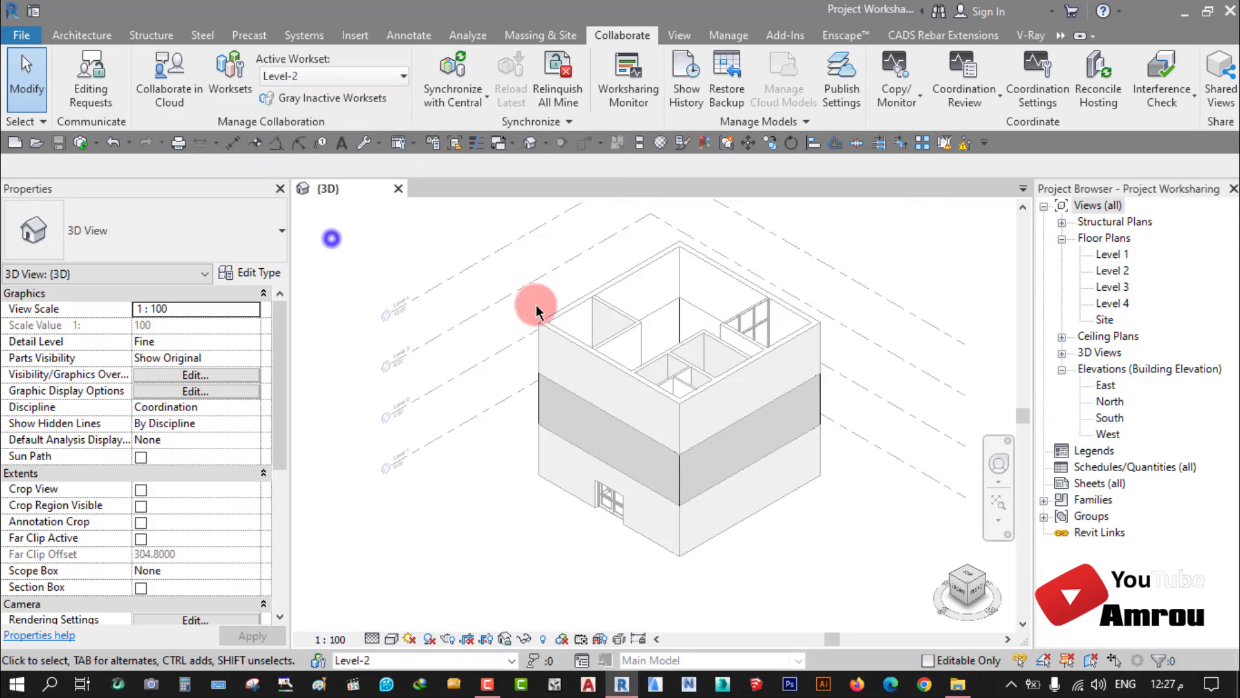
# Step: Try selecting top-level walls, then make Level-1 the active workset again
pyautogui.click(670, 304)
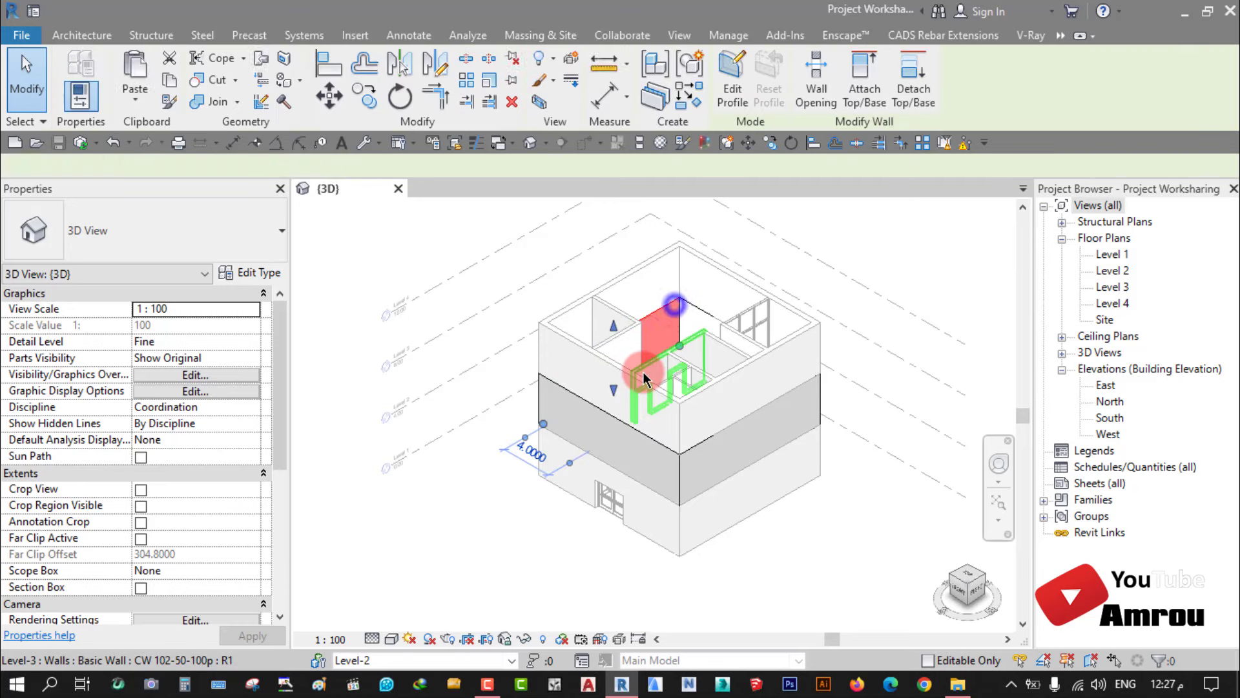
pyautogui.click(511, 101)
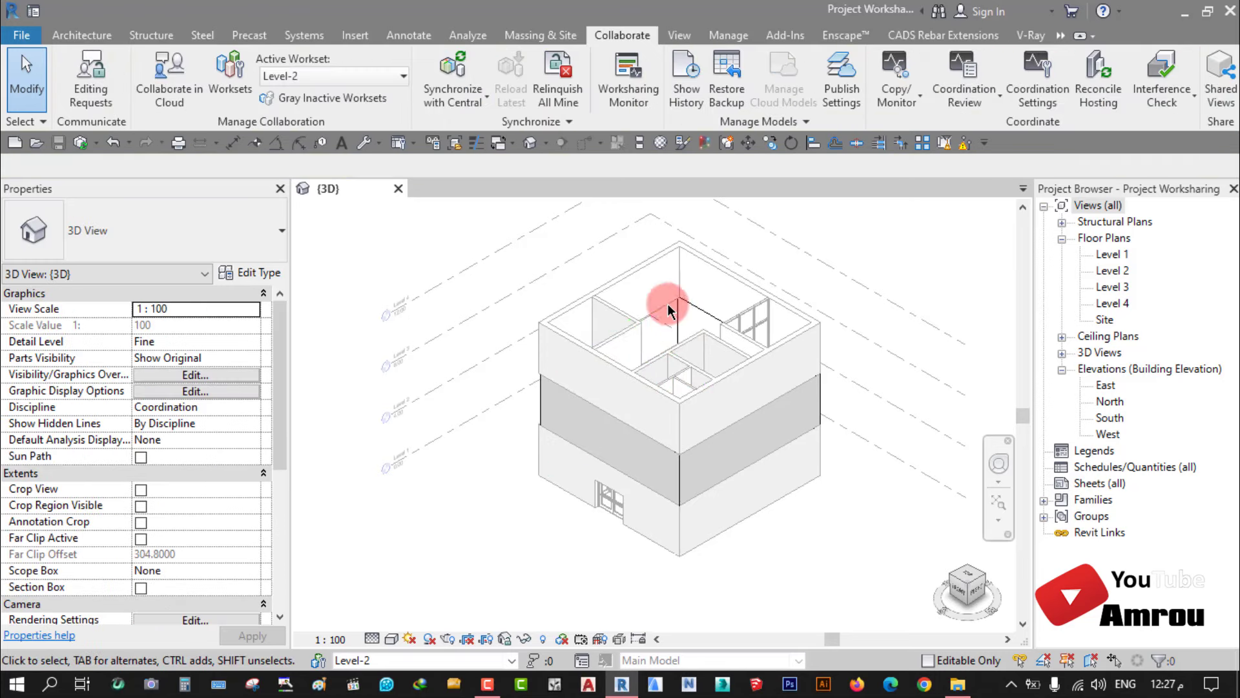
pyautogui.click(652, 321)
pyautogui.click(409, 235)
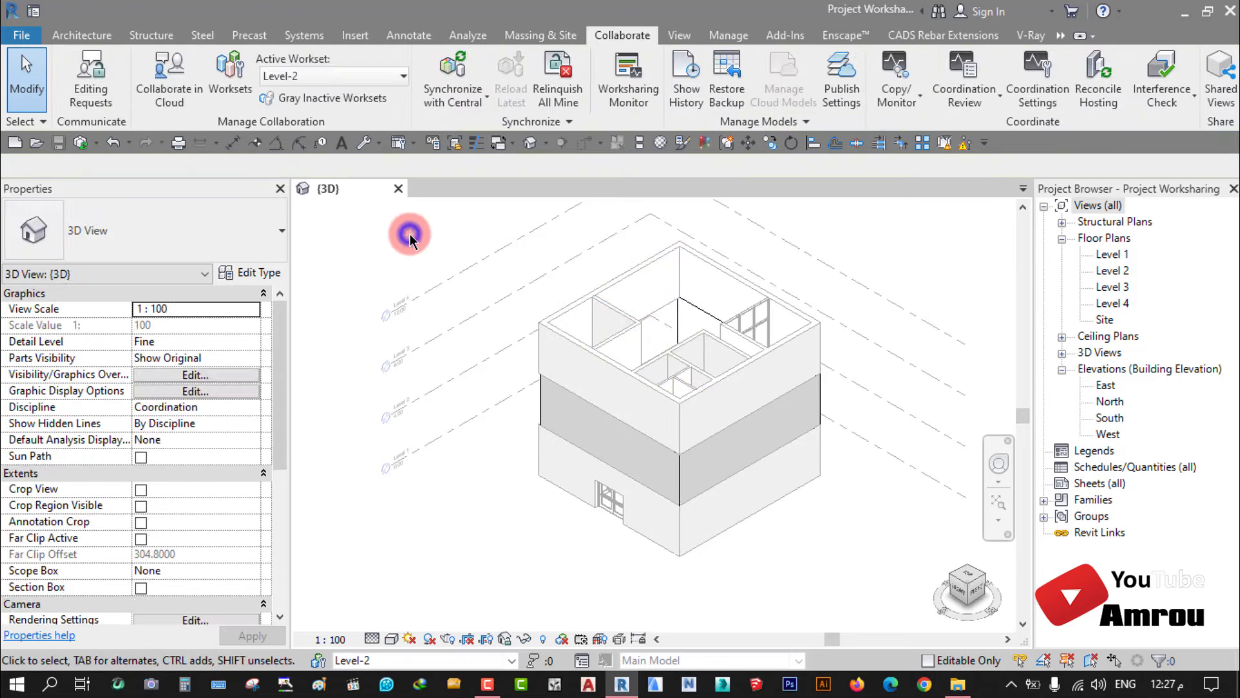
pyautogui.click(402, 73)
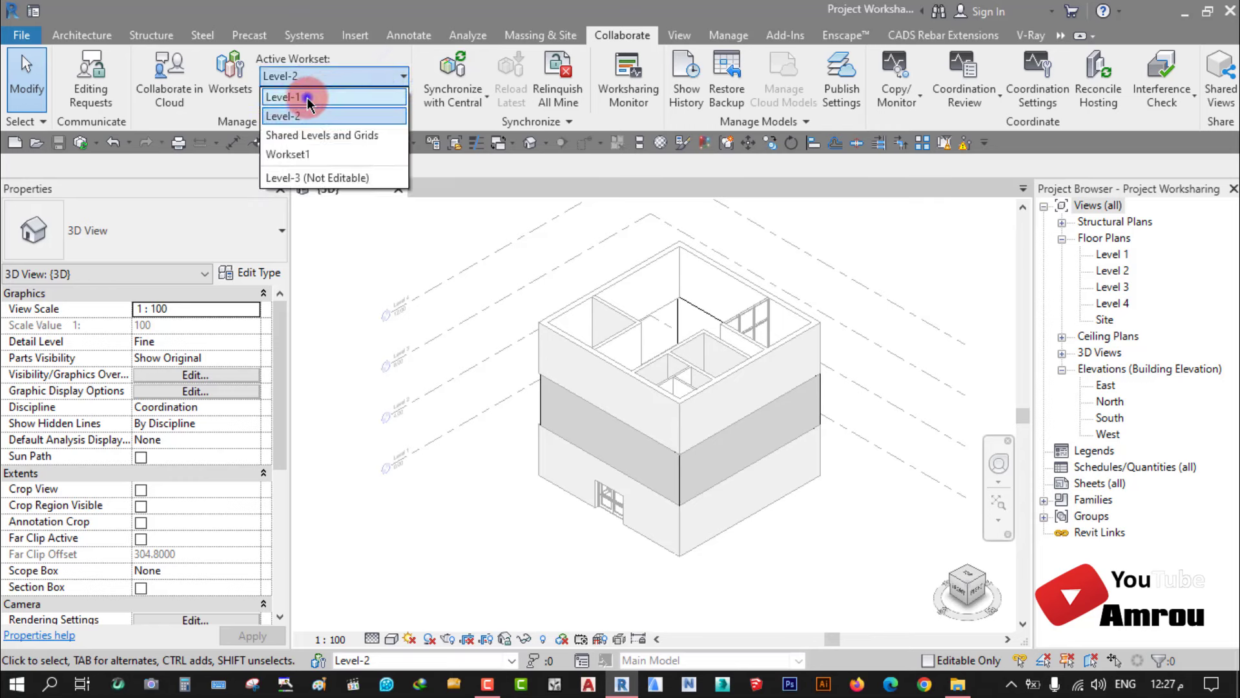
pyautogui.click(304, 93)
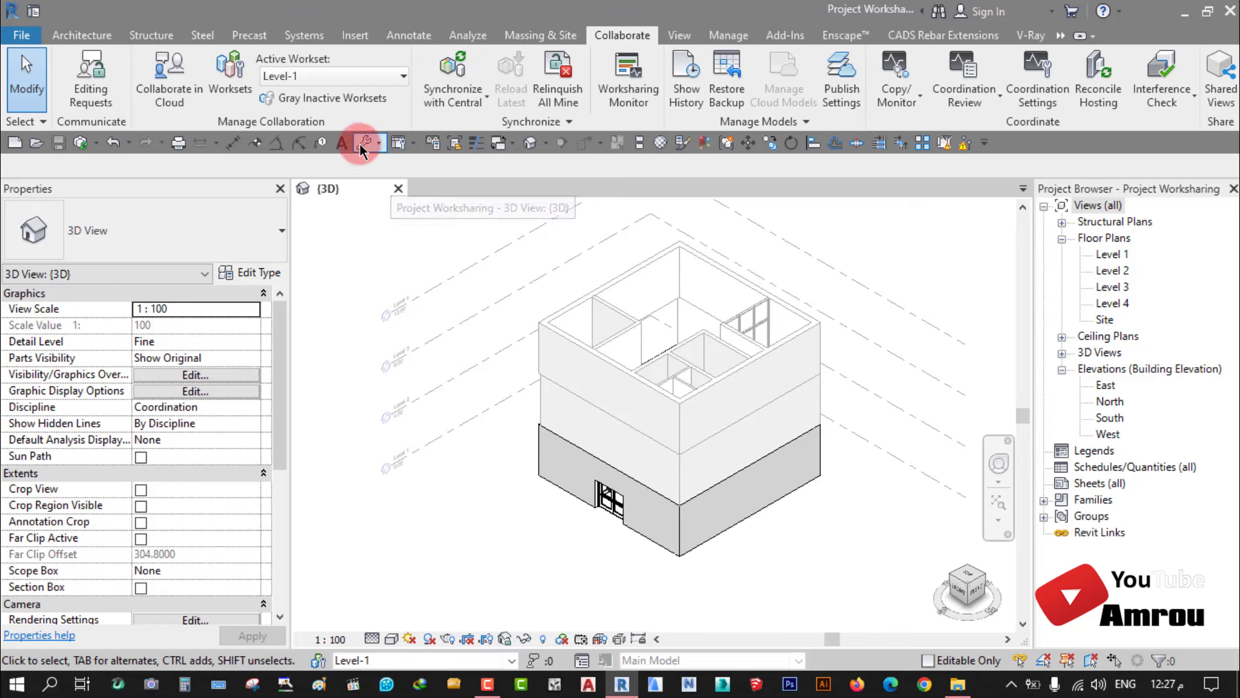
# Step: Review the worksets table once more, then close the {3D} view to reach Revit's Home screen
pyautogui.click(398, 188)
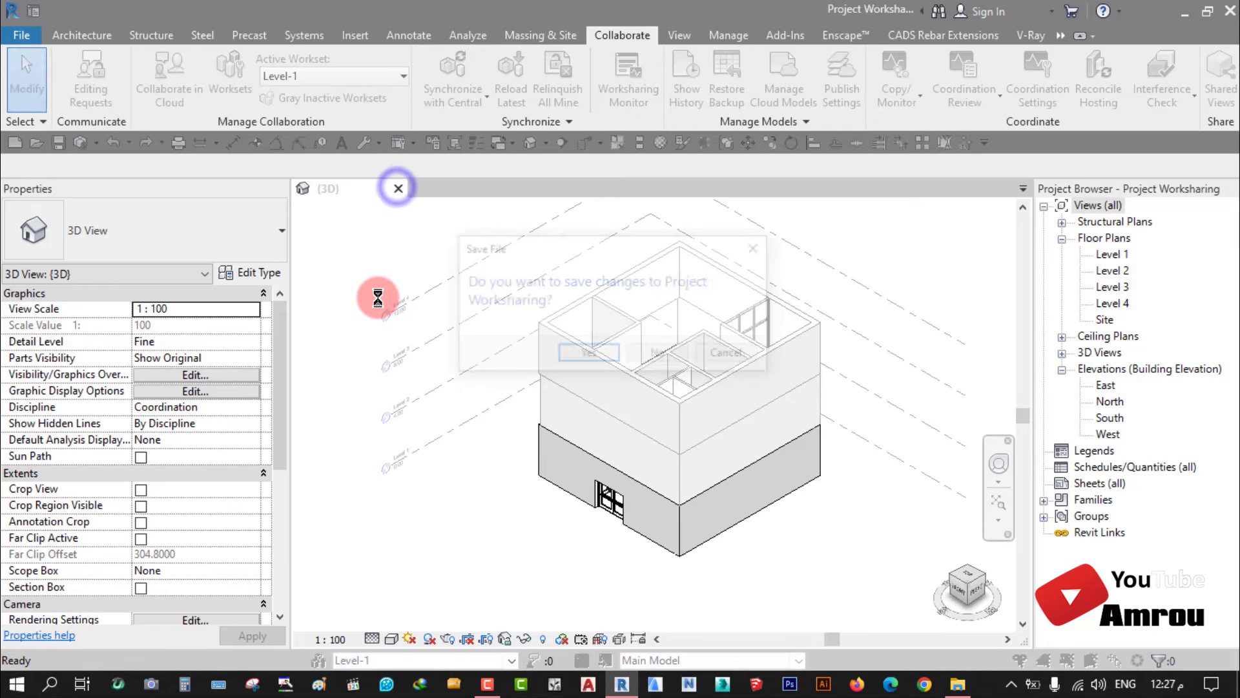
pyautogui.click(726, 352)
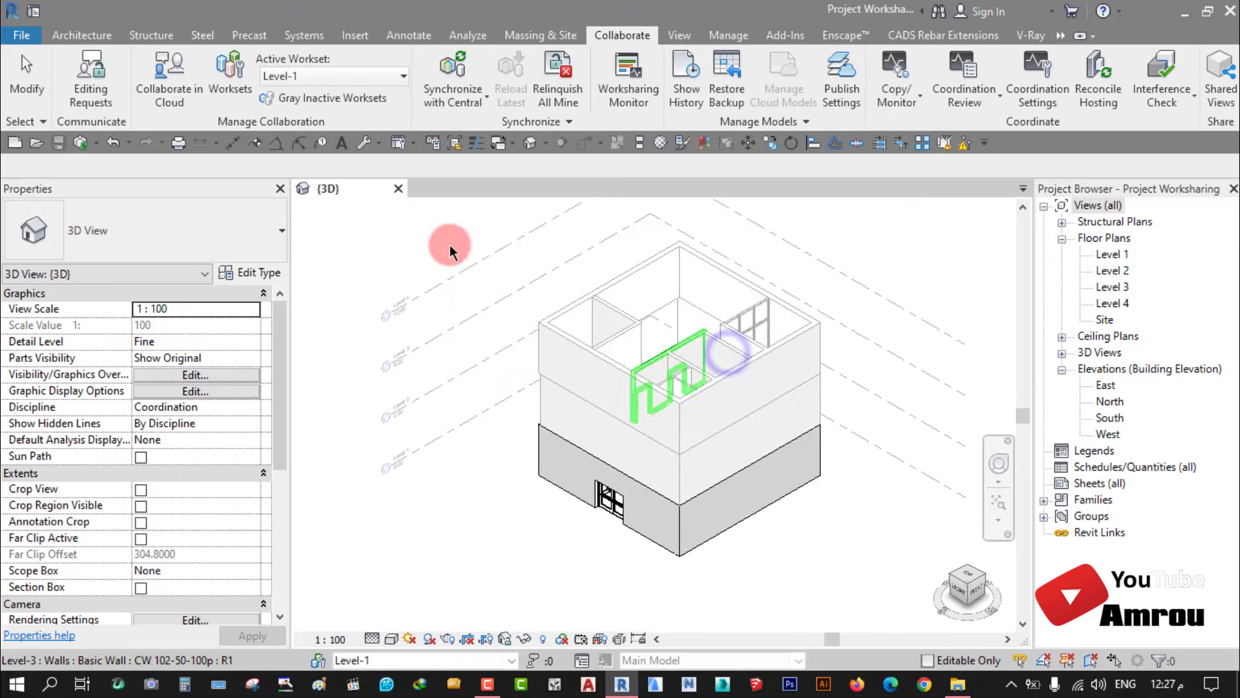
pyautogui.click(230, 68)
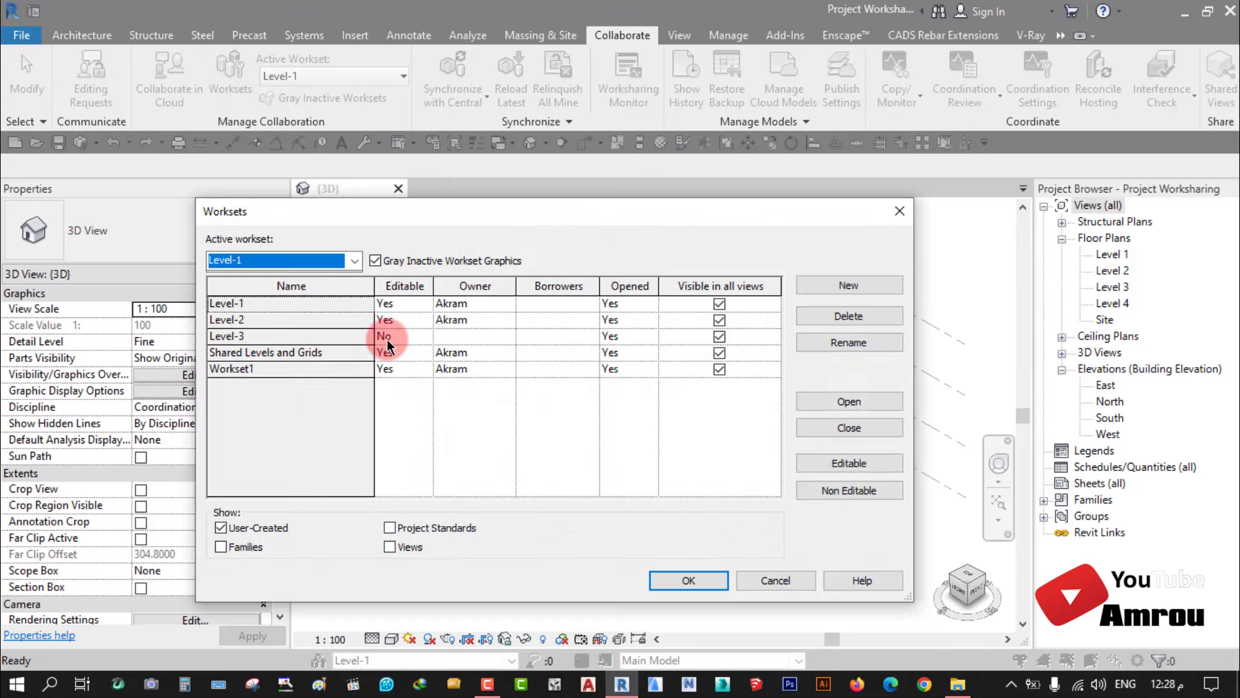
pyautogui.click(388, 346)
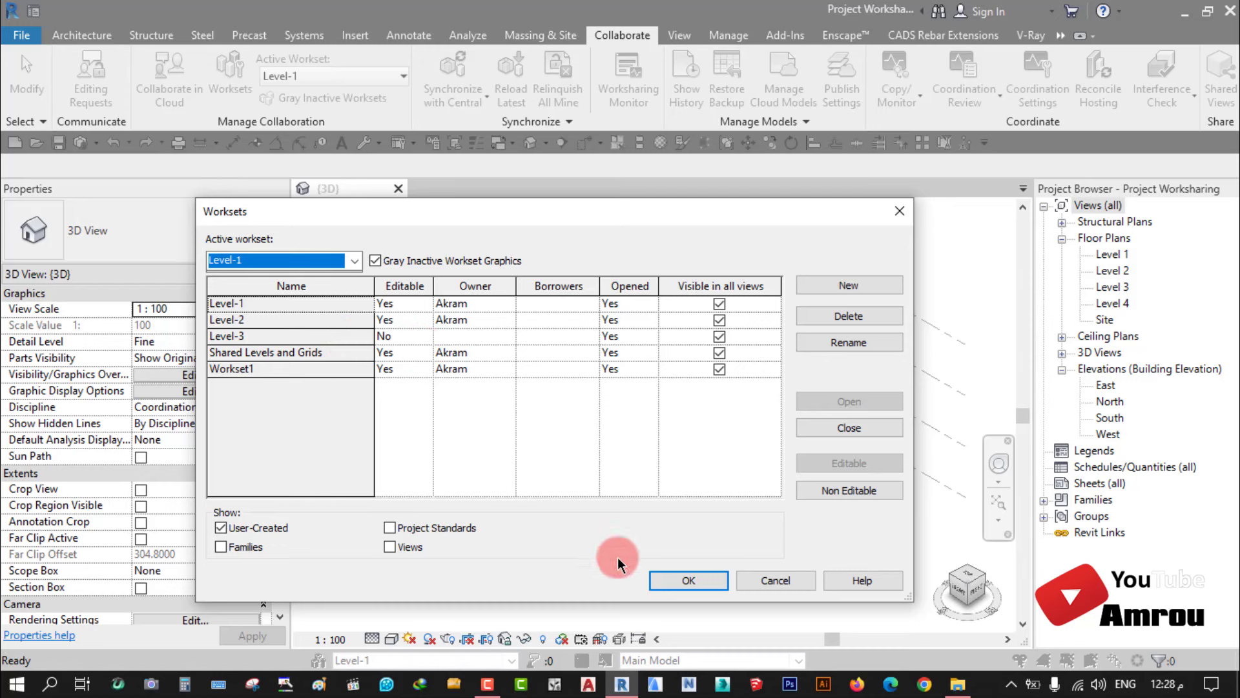
pyautogui.click(678, 582)
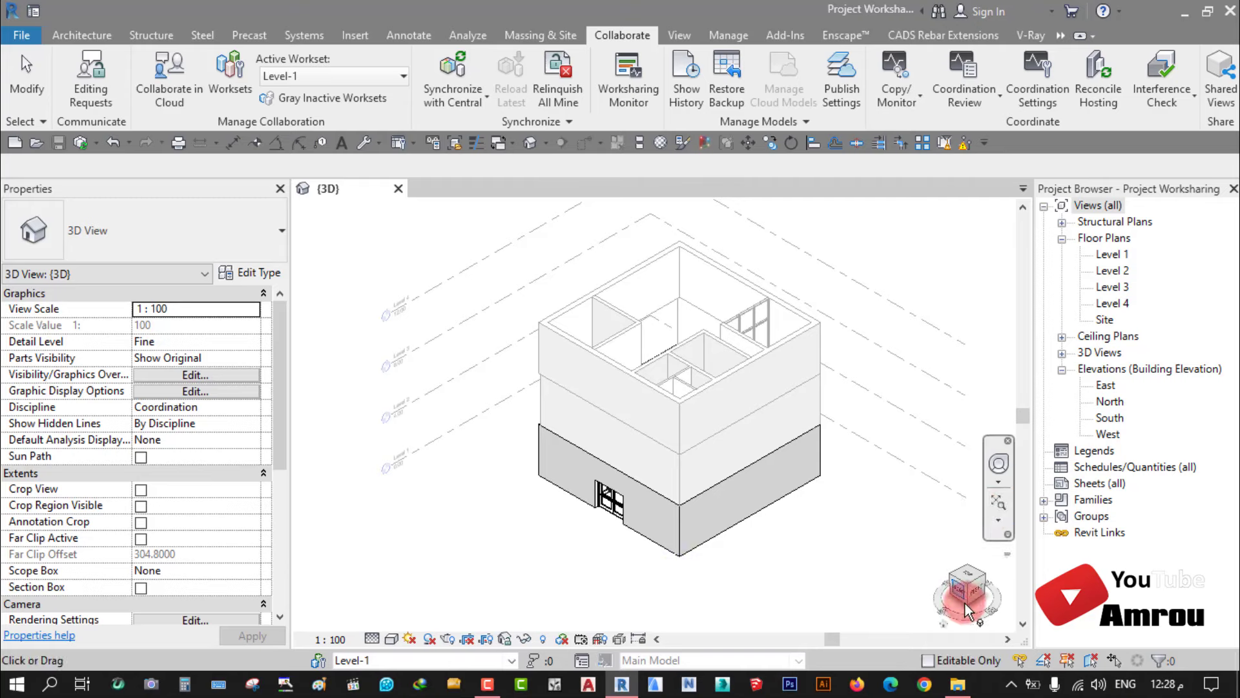
pyautogui.scroll(-2, 581, 453)
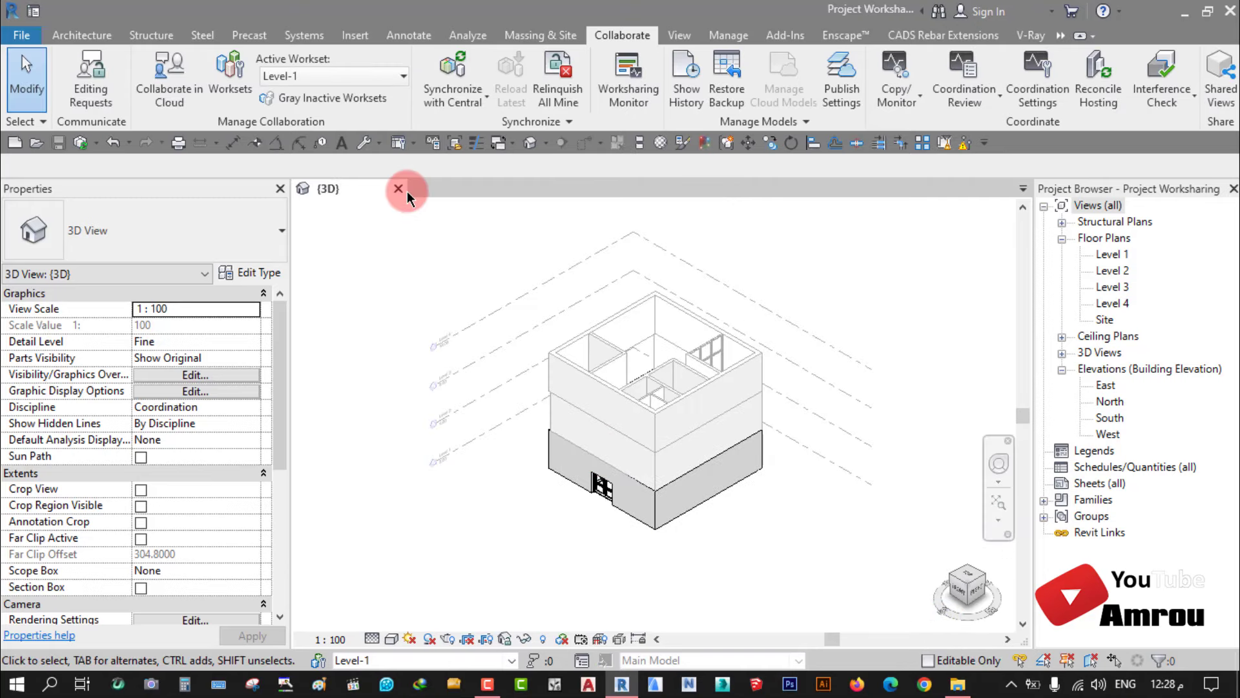
pyautogui.click(398, 187)
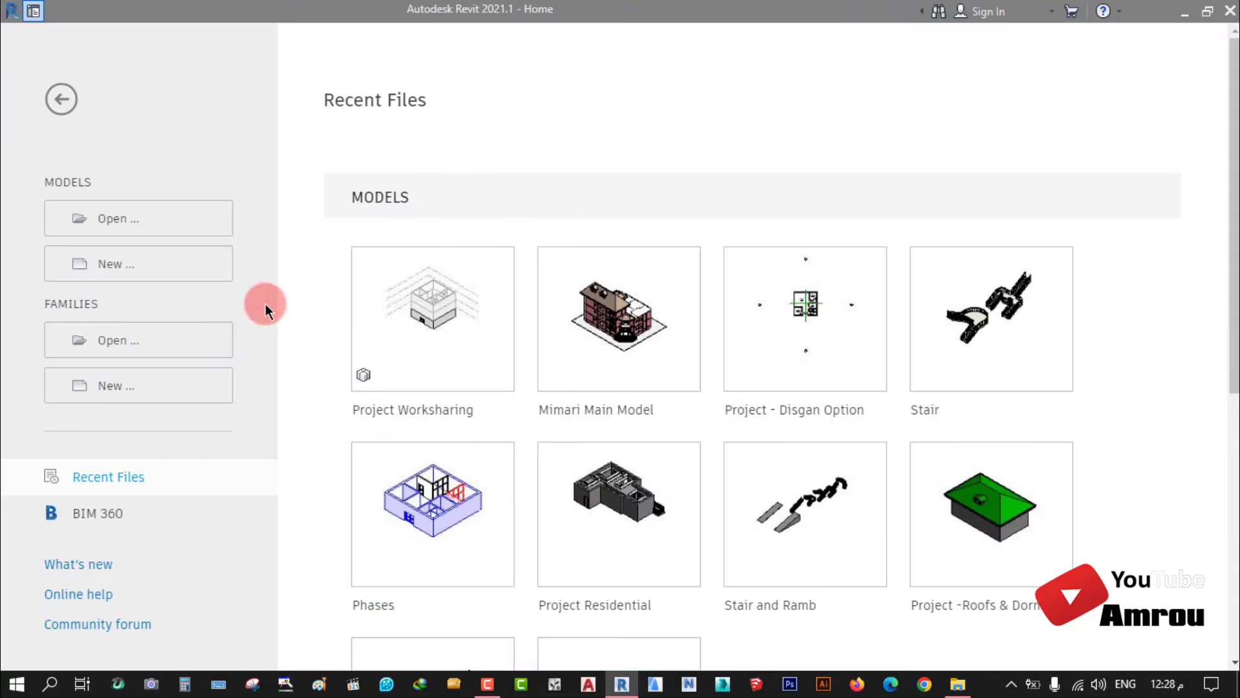
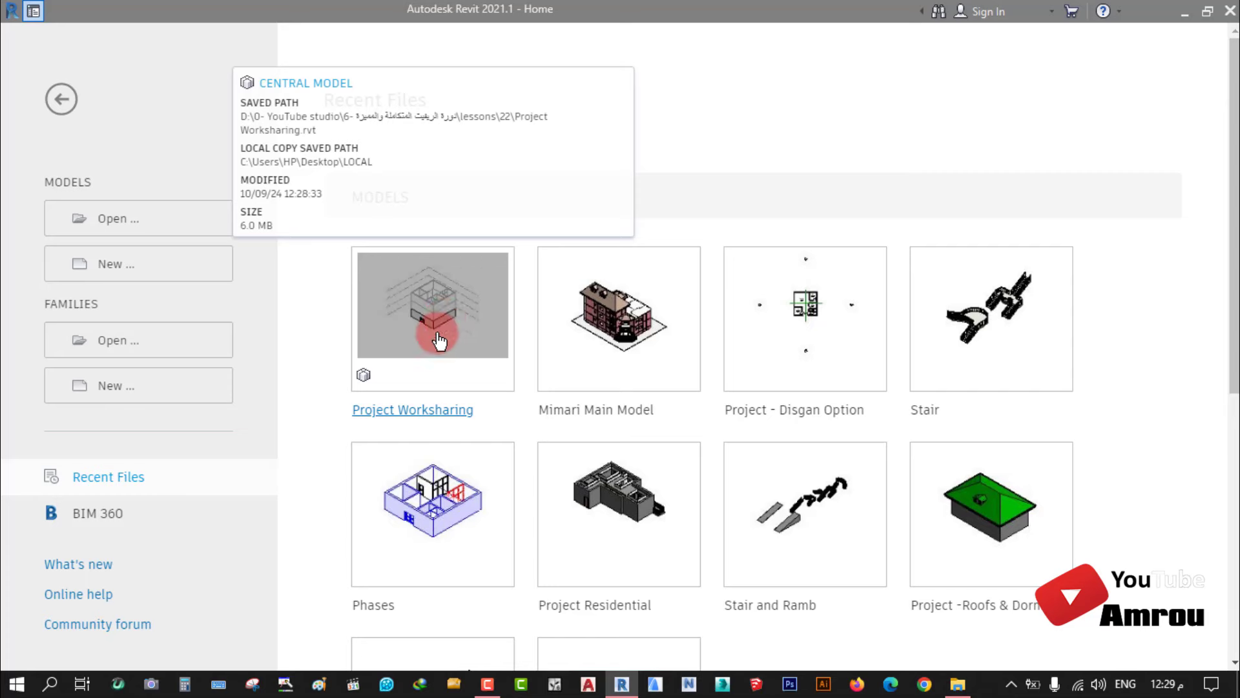
# Step: Bring File Explorer forward to show the lessons\22 folder with the Project Worksharing files
pyautogui.click(957, 684)
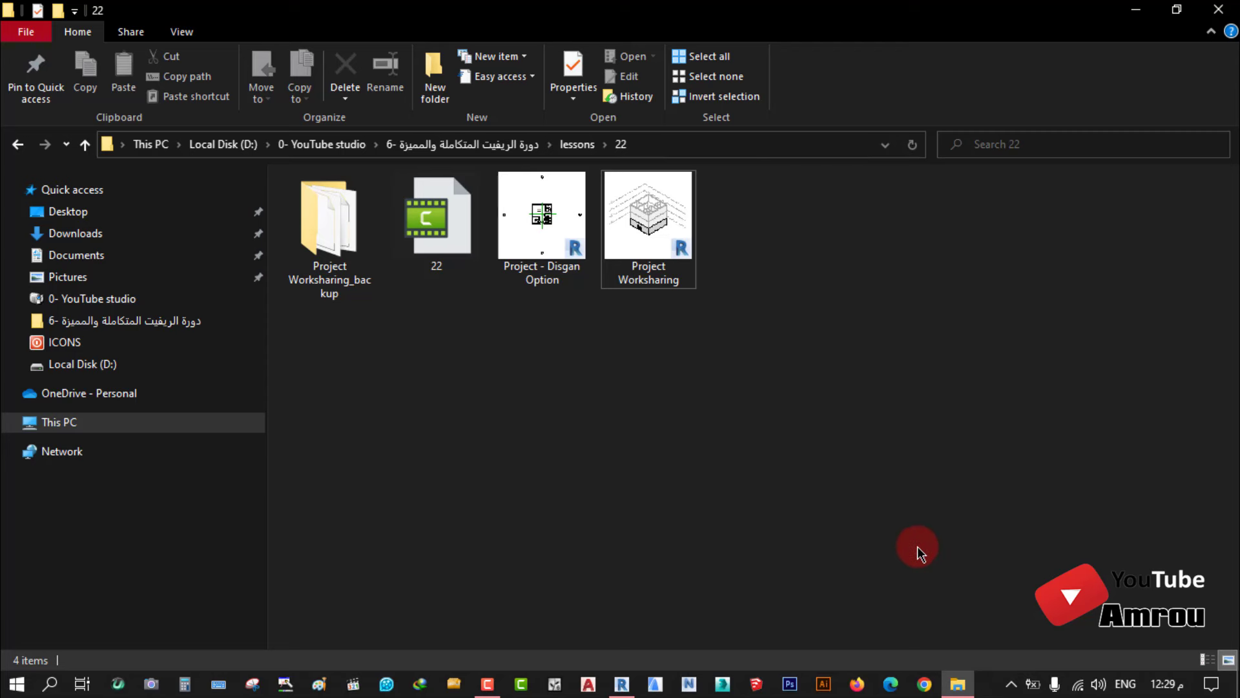
# Step: Switch back to Revit's Home screen of recent models
pyautogui.click(958, 686)
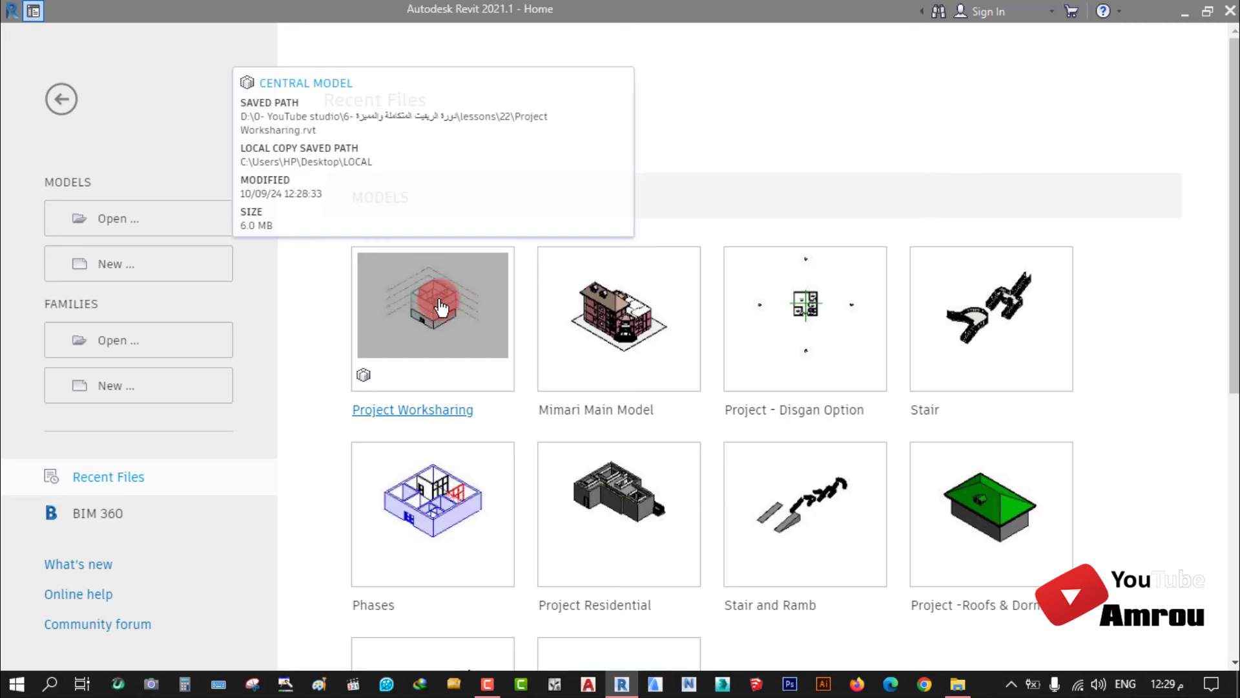
pyautogui.click(439, 304)
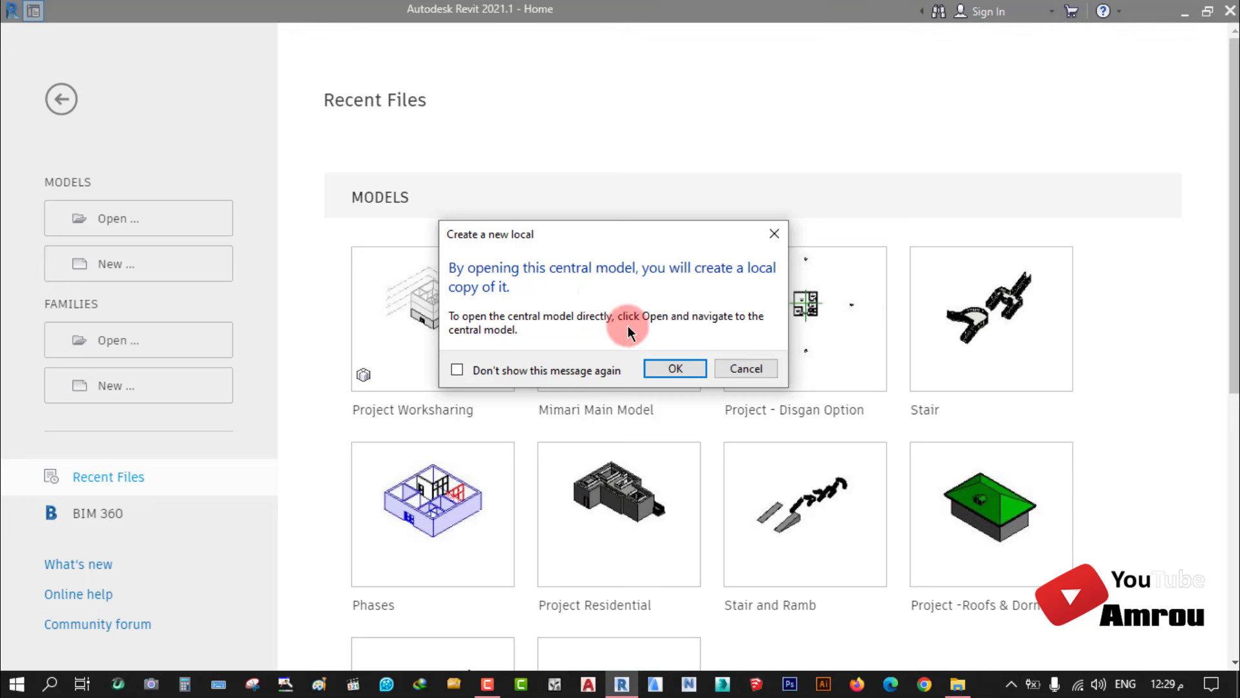
pyautogui.click(774, 236)
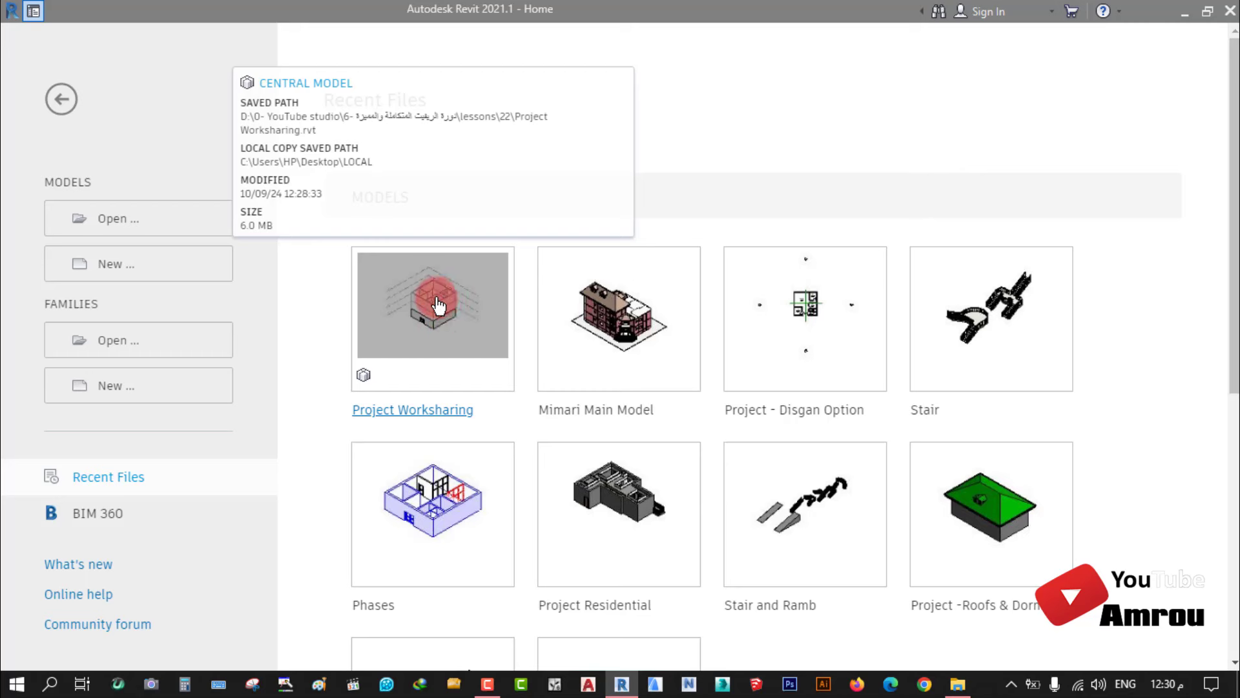
pyautogui.click(437, 304)
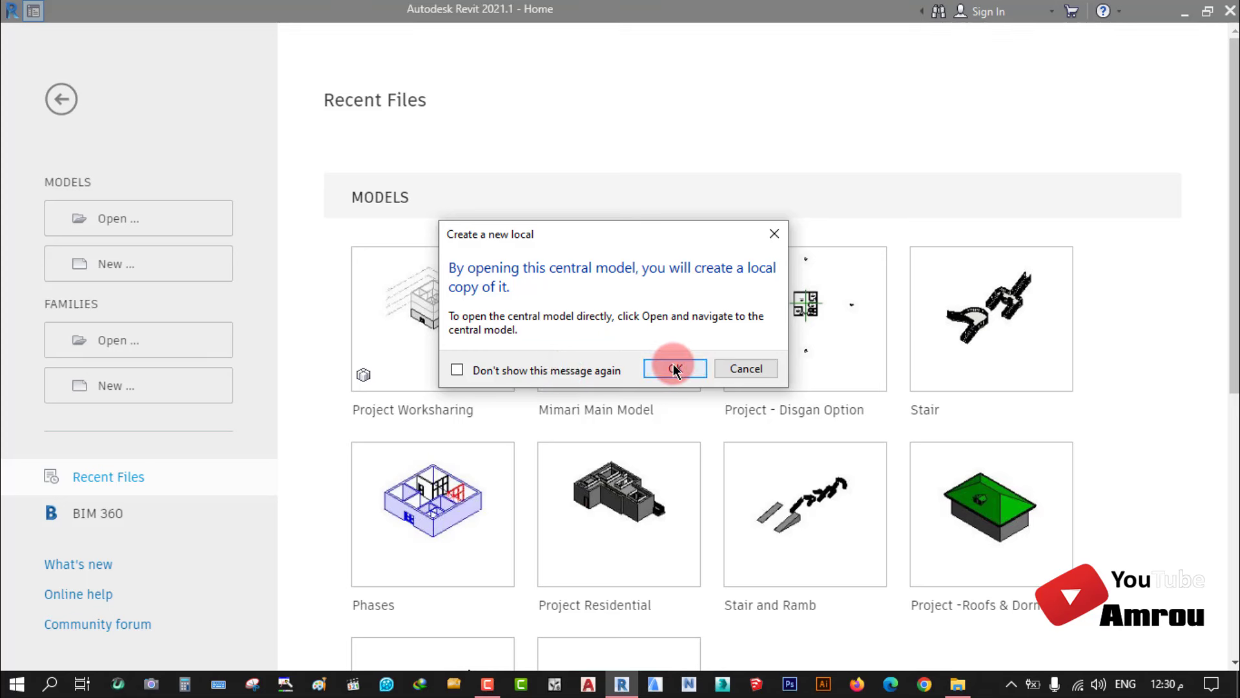
pyautogui.click(775, 233)
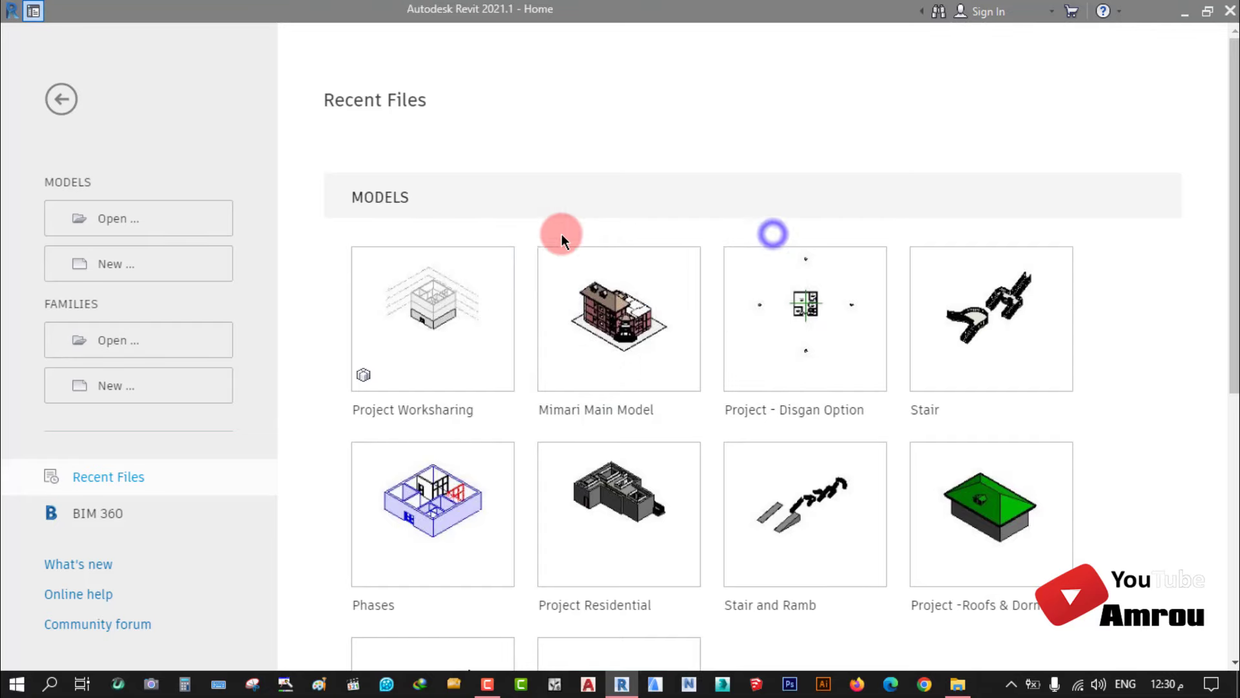
# Step: Paste the lesson 22 folder path from Explorer into the Open dialog's file name
pyautogui.click(118, 222)
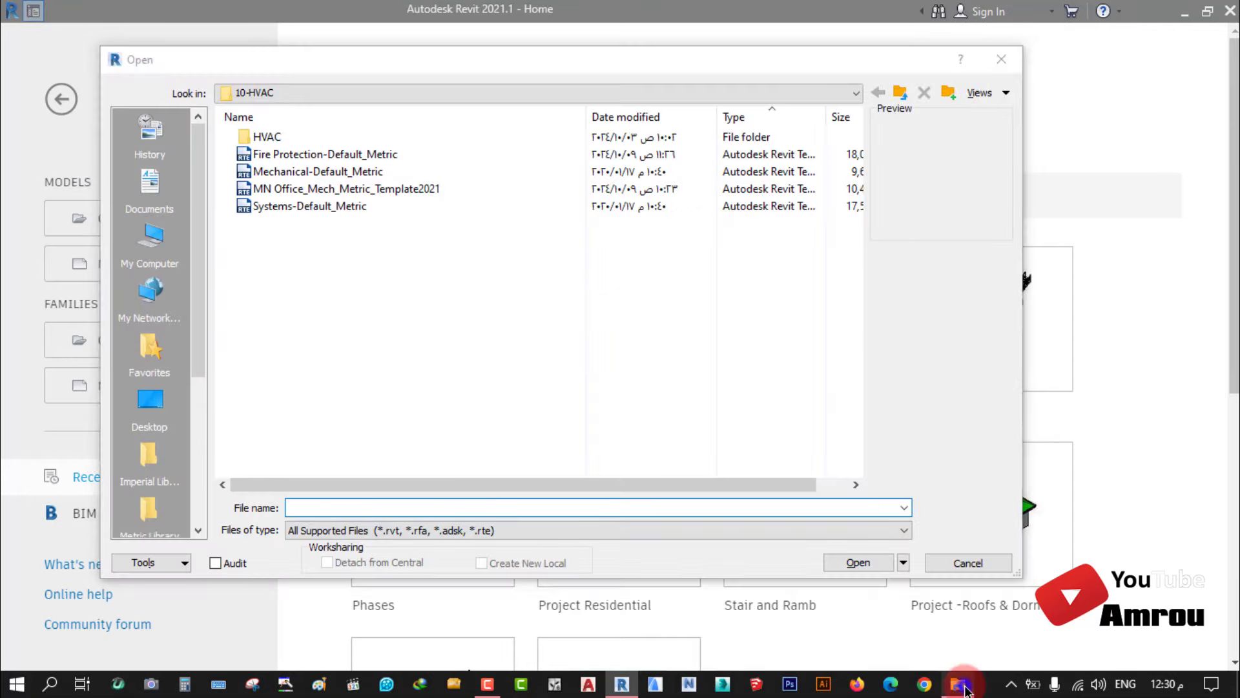
pyautogui.click(956, 685)
pyautogui.click(678, 145)
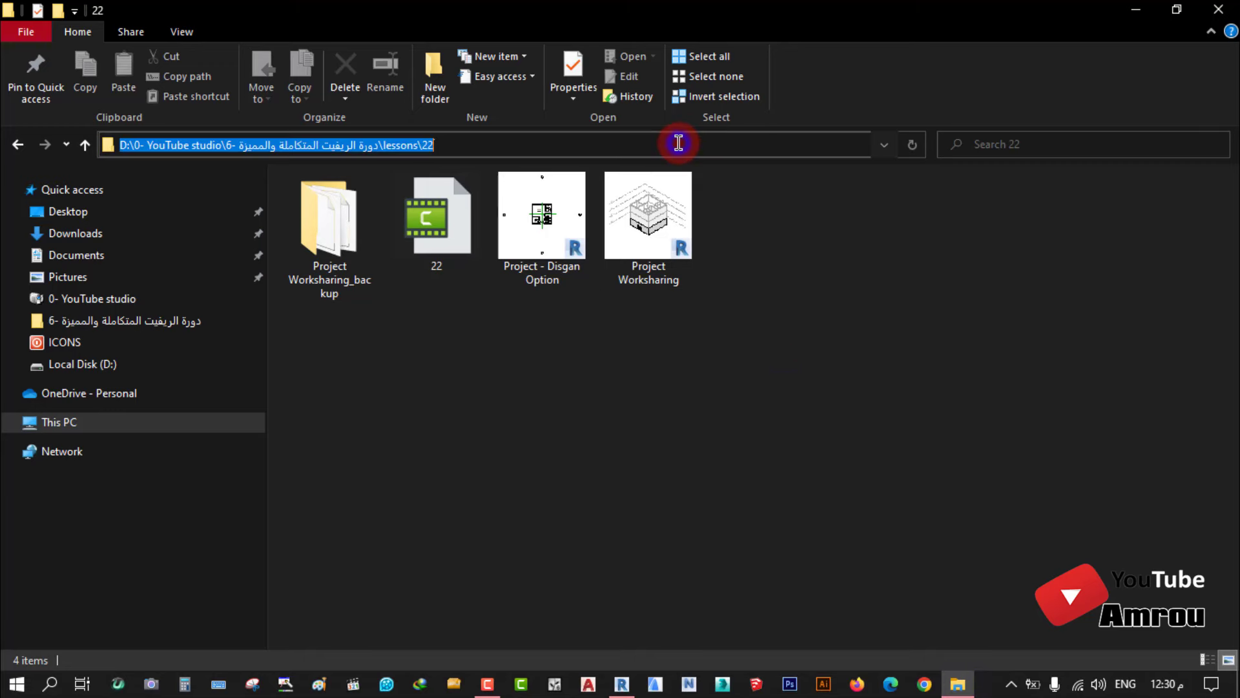
pyautogui.click(622, 685)
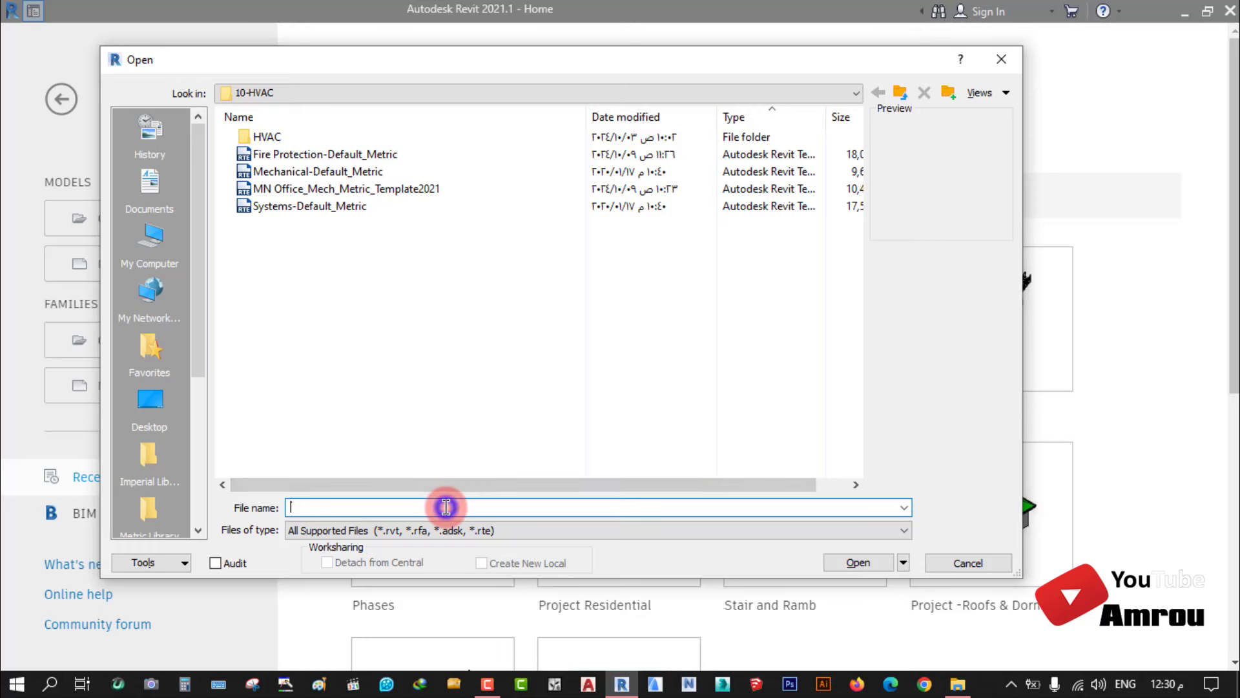
pyautogui.write('D:\\0- YouTube studio\\6- دورة الريفيت المتكاملة والمميزة\\lessons\\22')
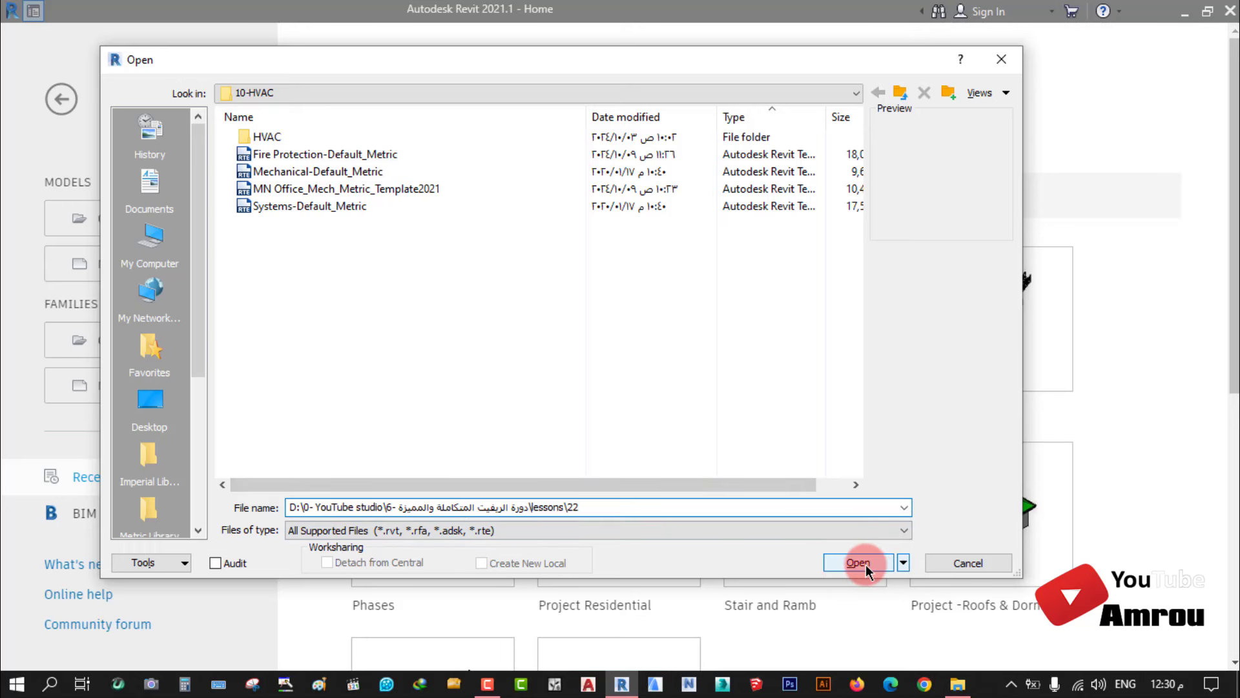
# Step: Open Project Worksharing.rvt from folder 22 as a new local copy
pyautogui.click(866, 564)
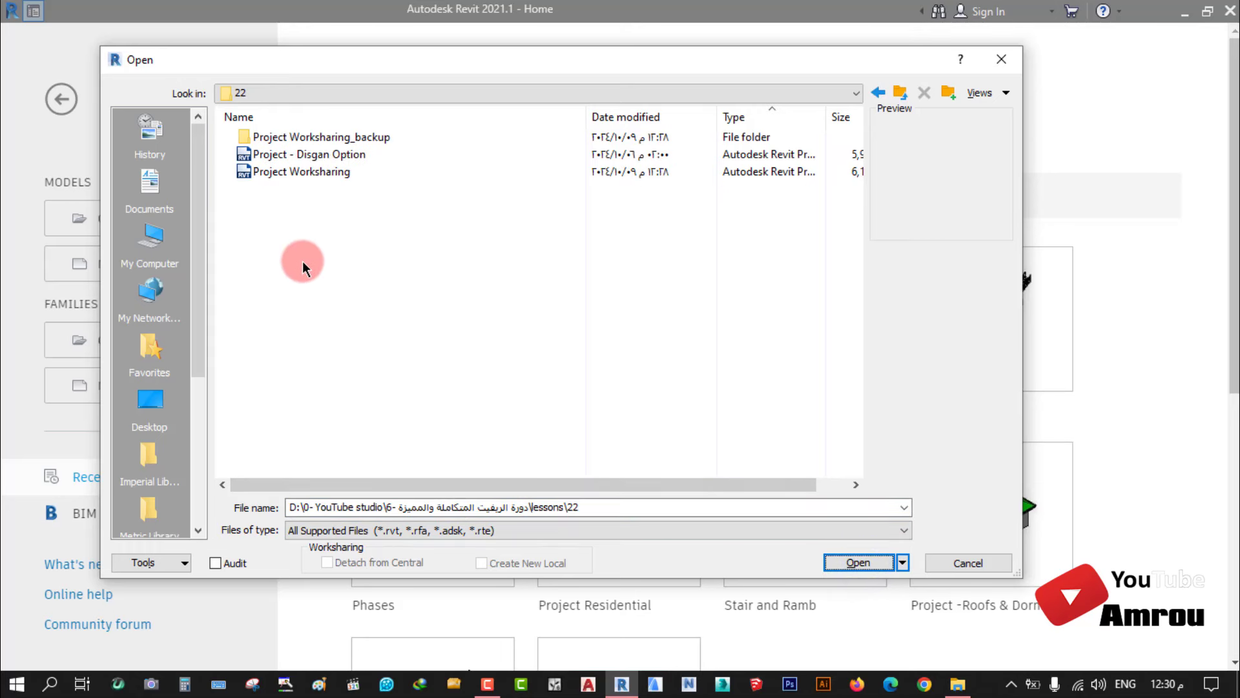
pyautogui.click(284, 172)
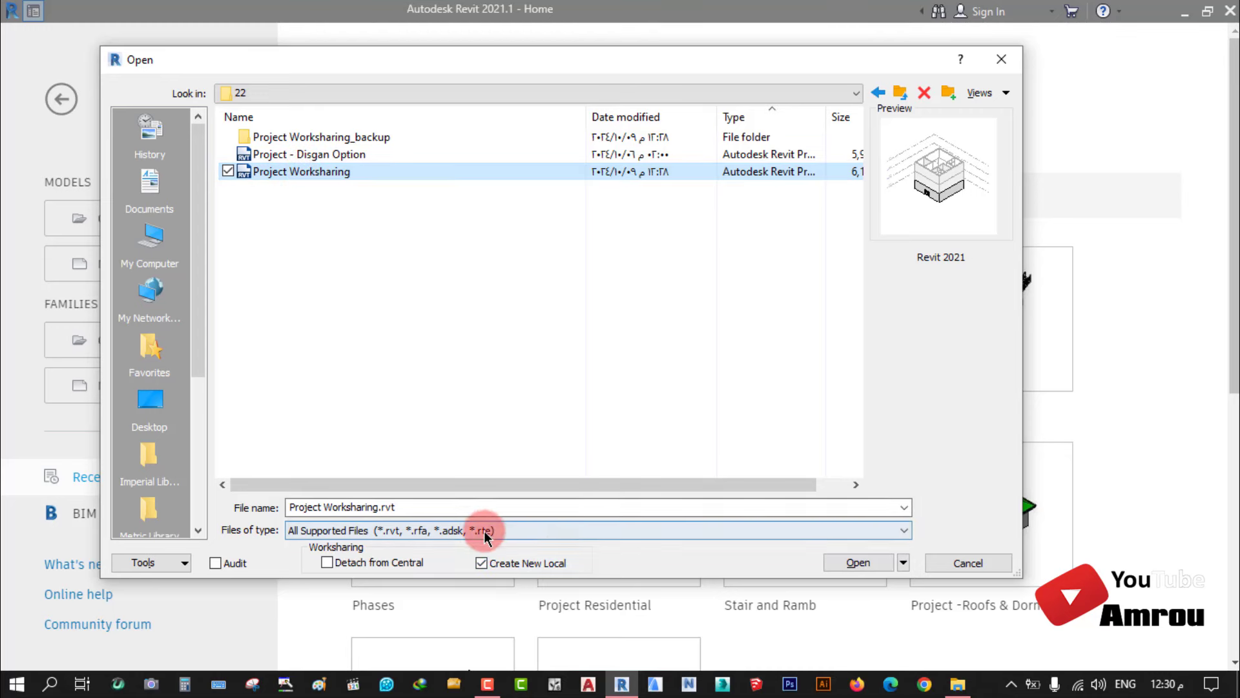
pyautogui.click(862, 561)
# Step: Replace the worksharing Username on the Options General page with the new user's name
pyautogui.click(33, 11)
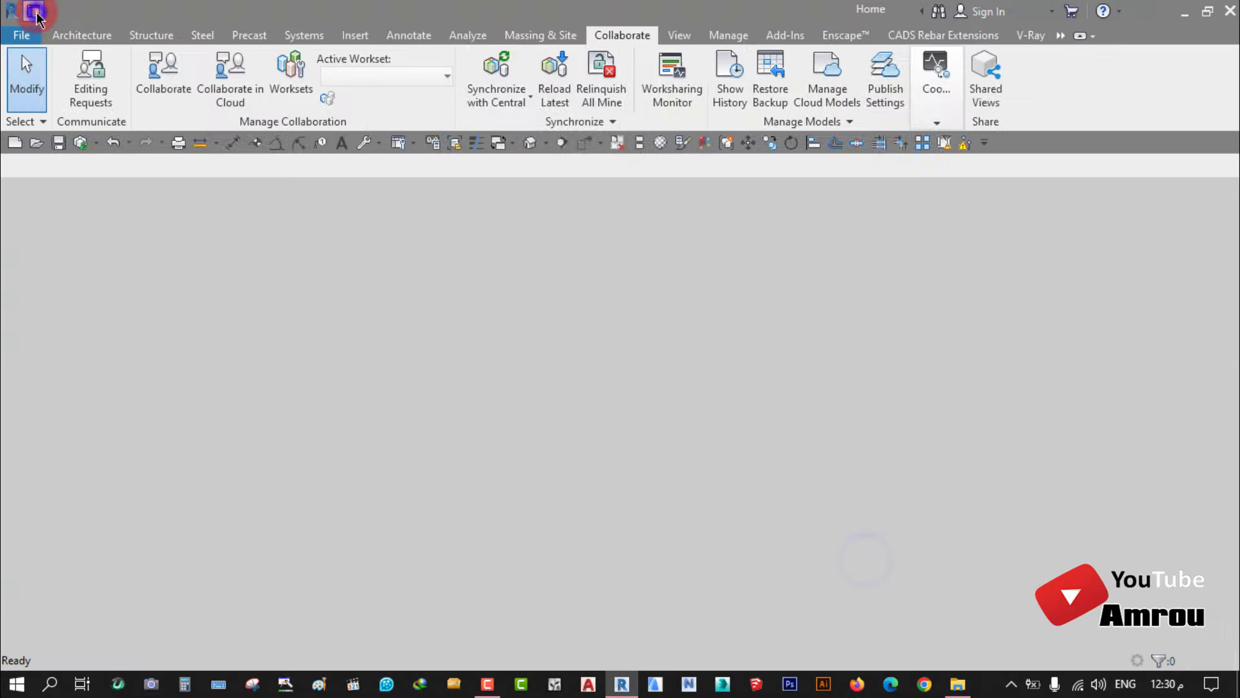
pyautogui.click(15, 36)
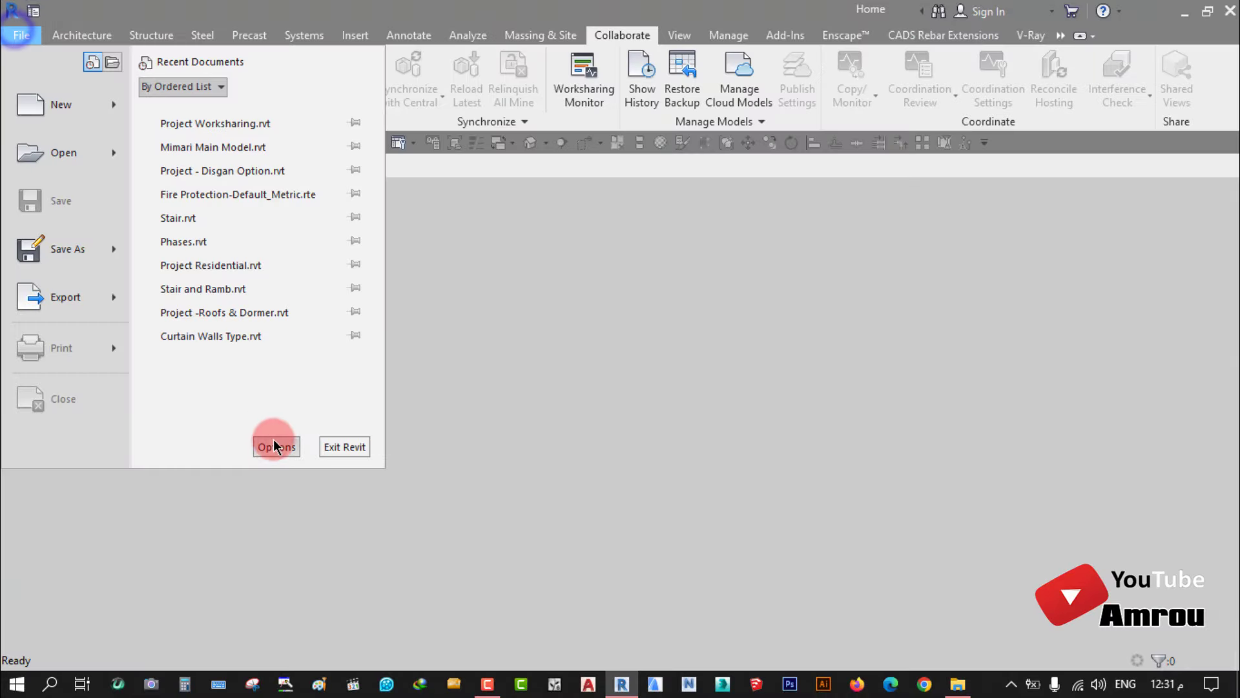
pyautogui.click(266, 445)
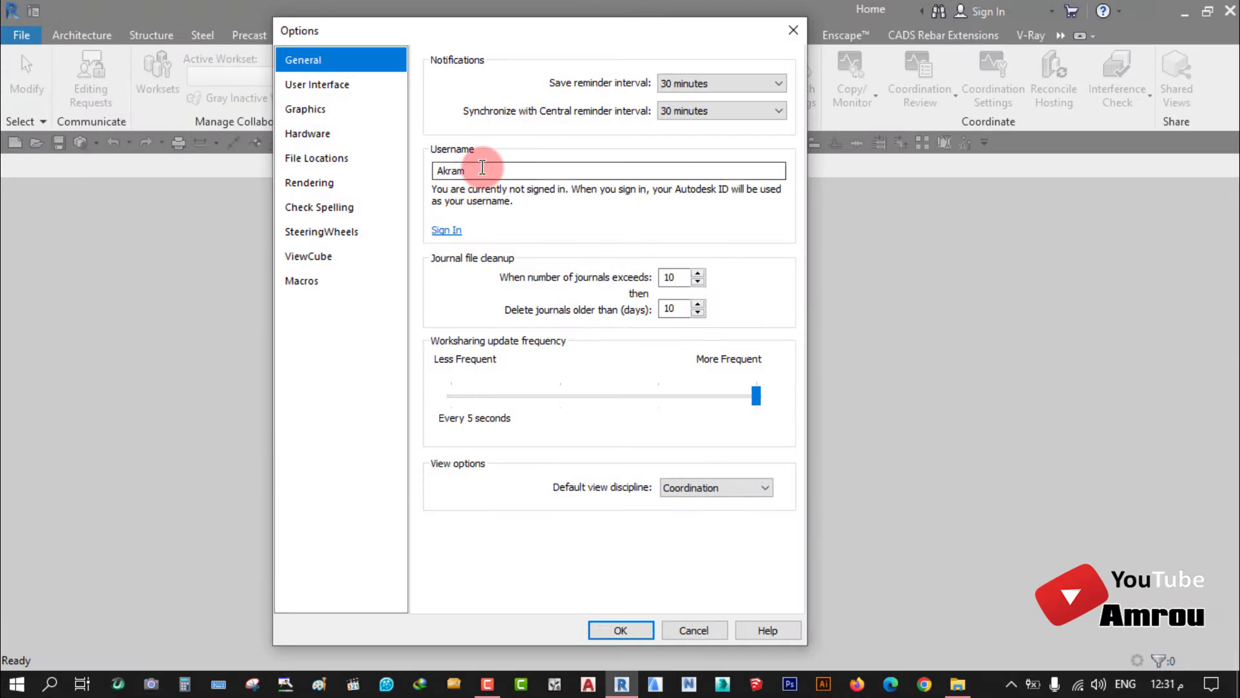
pyautogui.doubleClick(487, 171)
pyautogui.write('A')
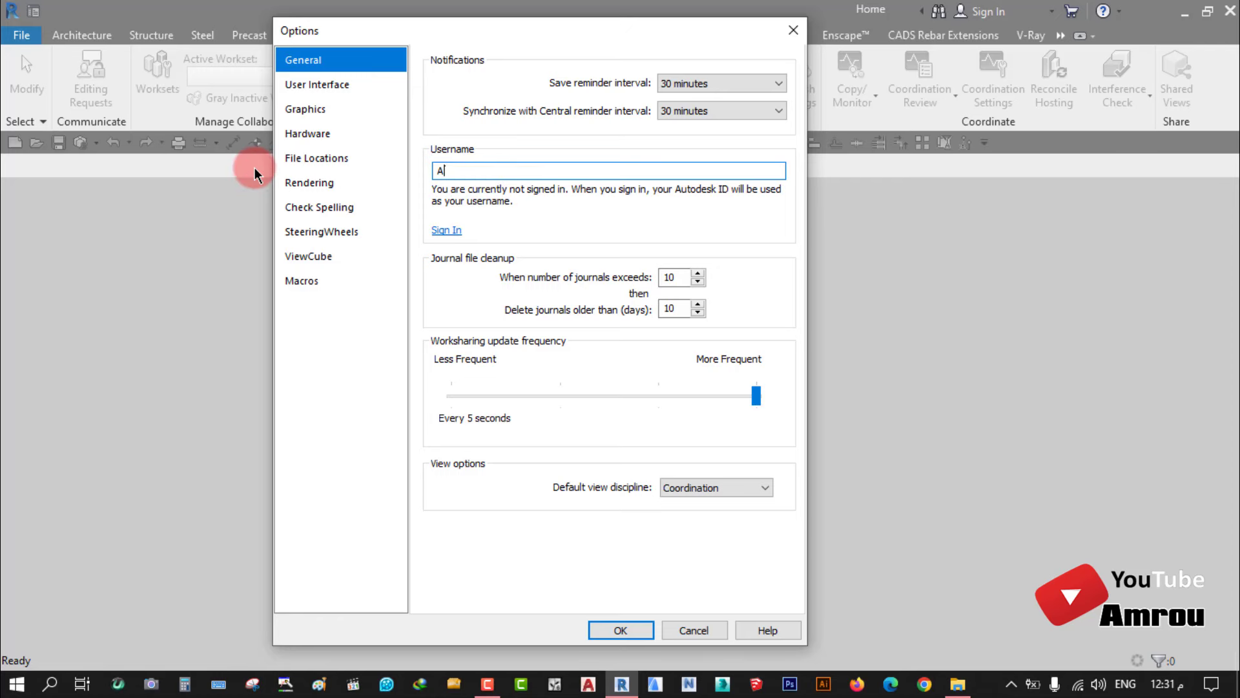
pyautogui.write('mrou')
pyautogui.click(620, 630)
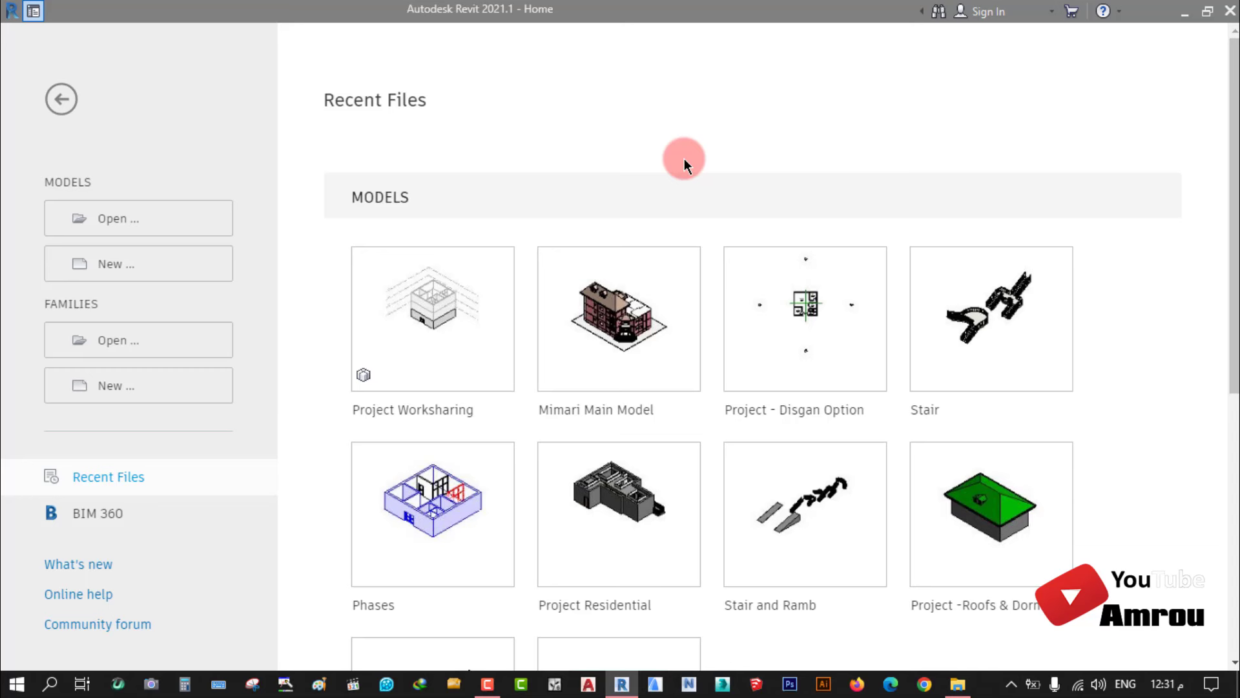
# Step: Open Project Worksharing from recent models as a local copy and verify the Options Username
pyautogui.click(440, 318)
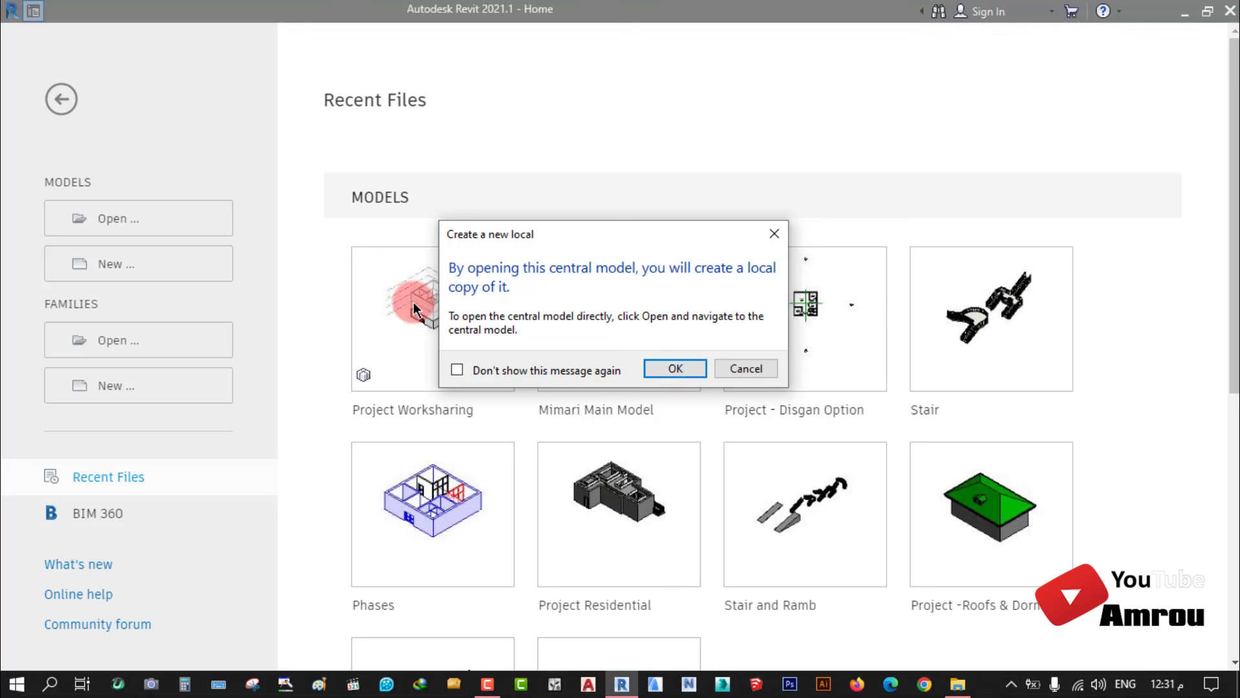
pyautogui.click(685, 366)
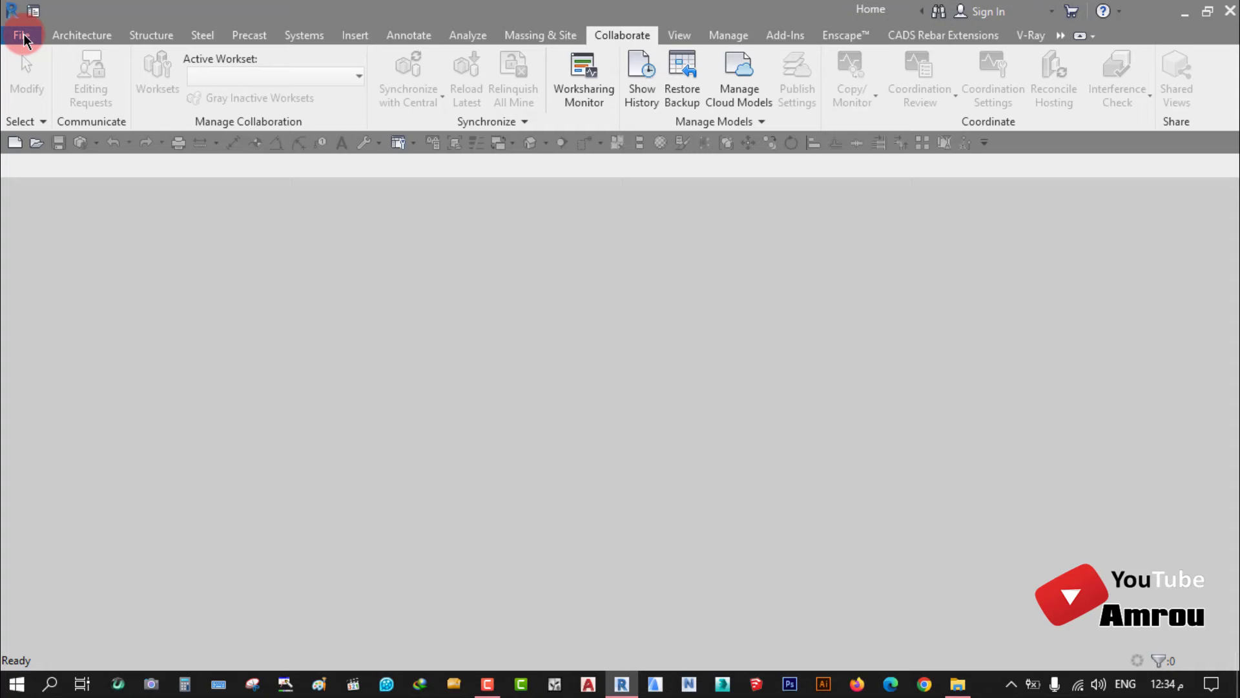
pyautogui.click(21, 34)
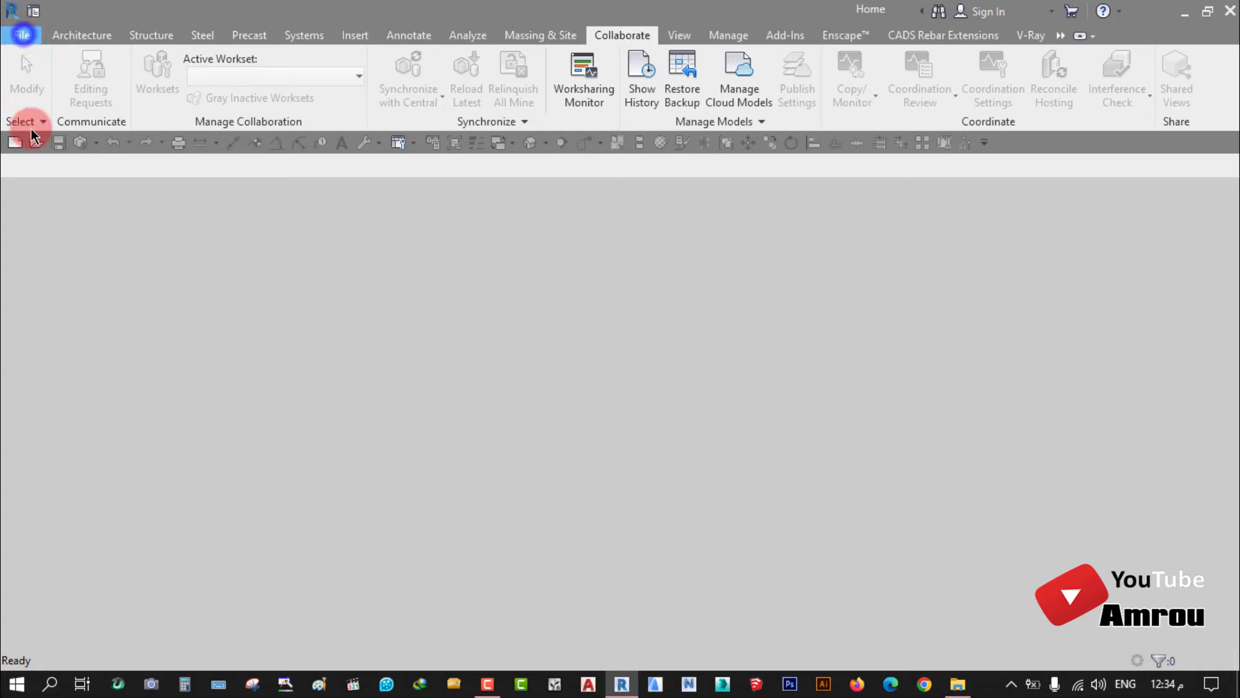
pyautogui.click(275, 450)
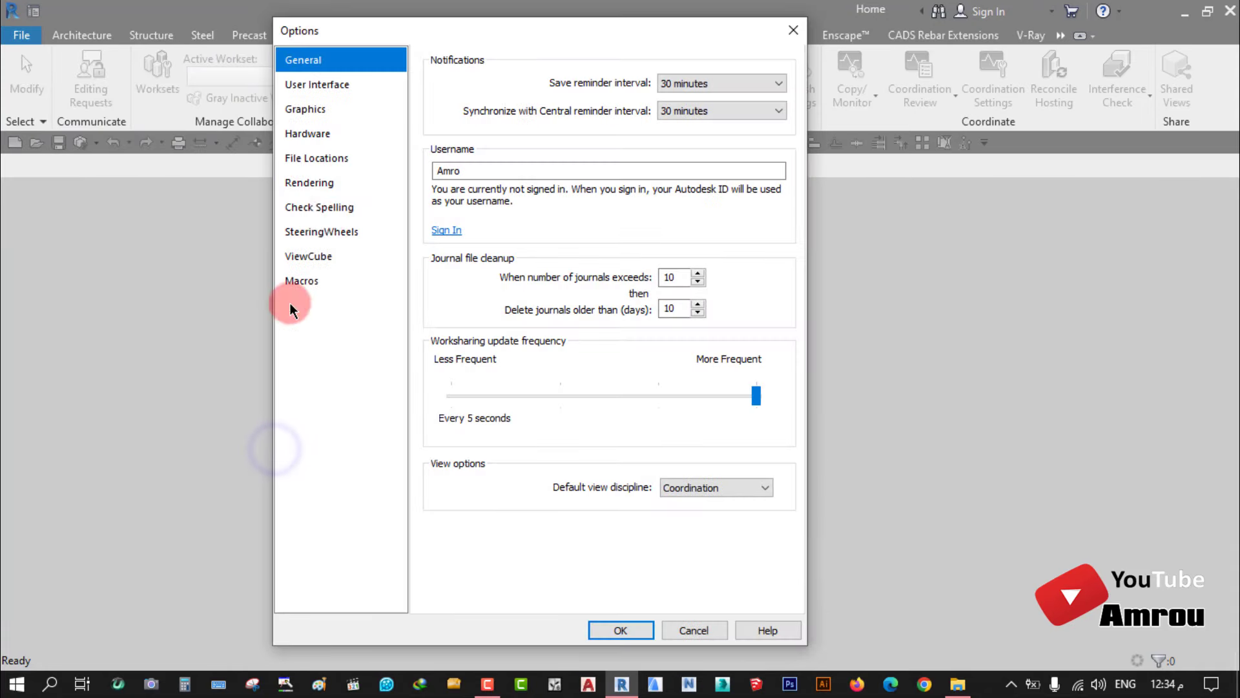
pyautogui.click(443, 171)
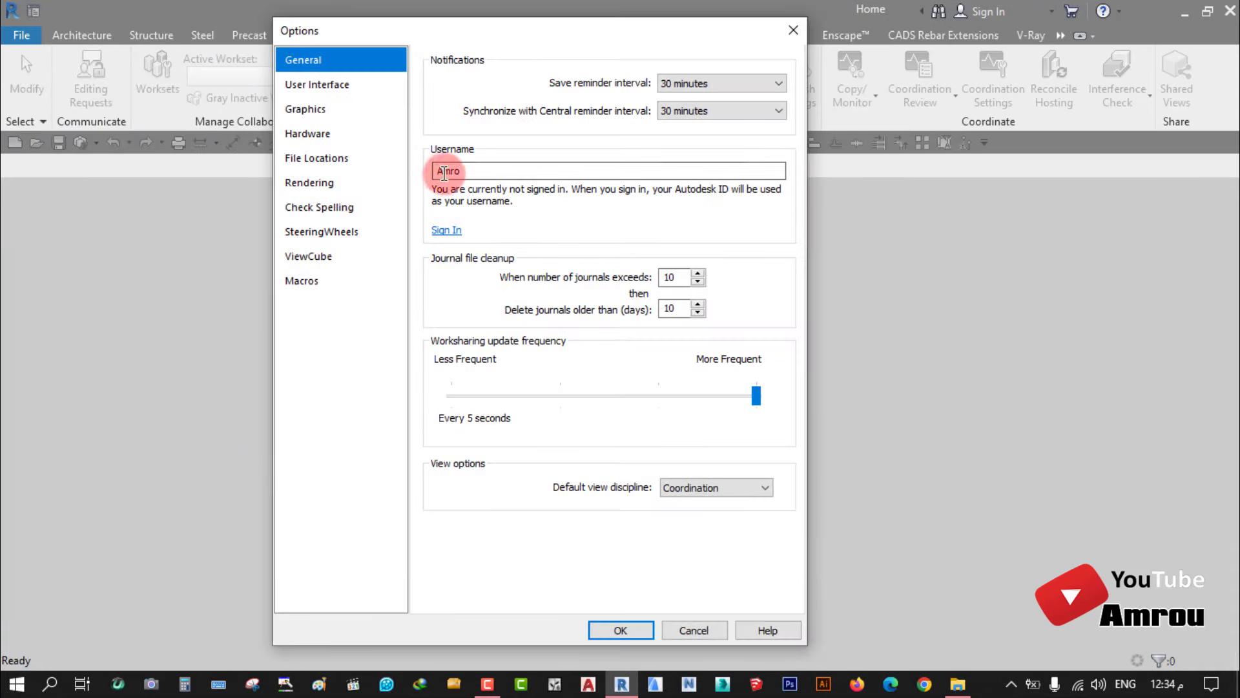
pyautogui.click(617, 633)
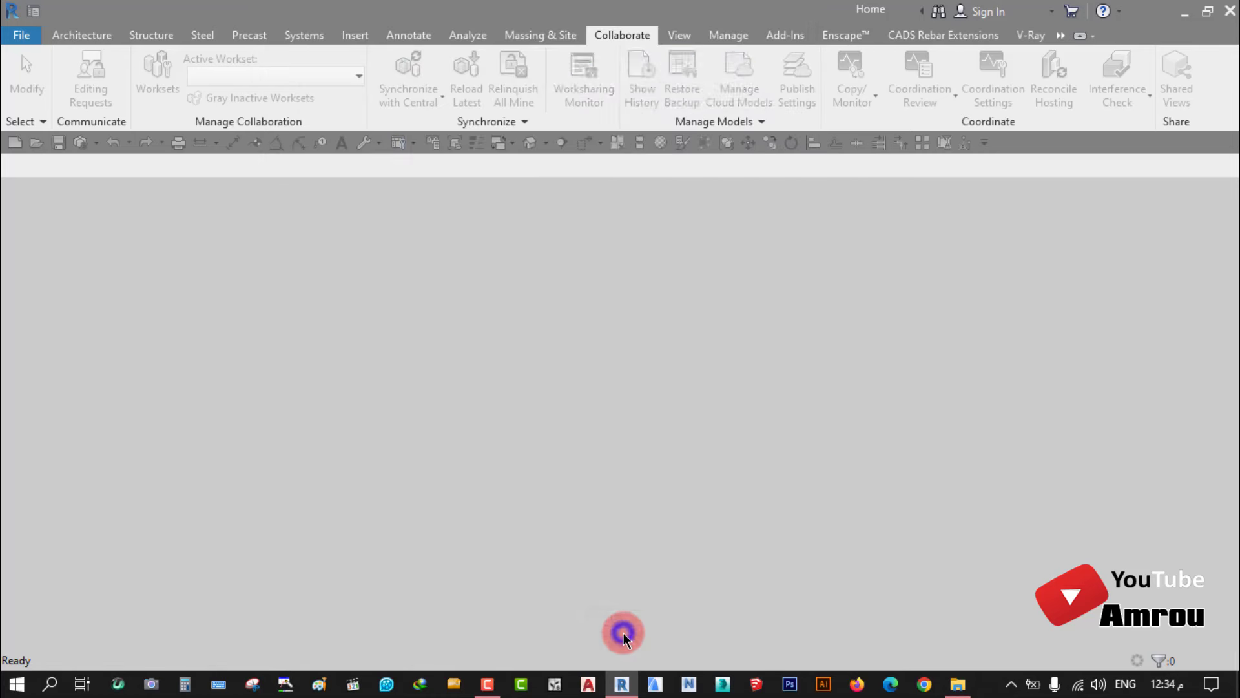
# Step: Return to the Home screen and rotate the Project Worksharing thumbnail preview
pyautogui.click(33, 11)
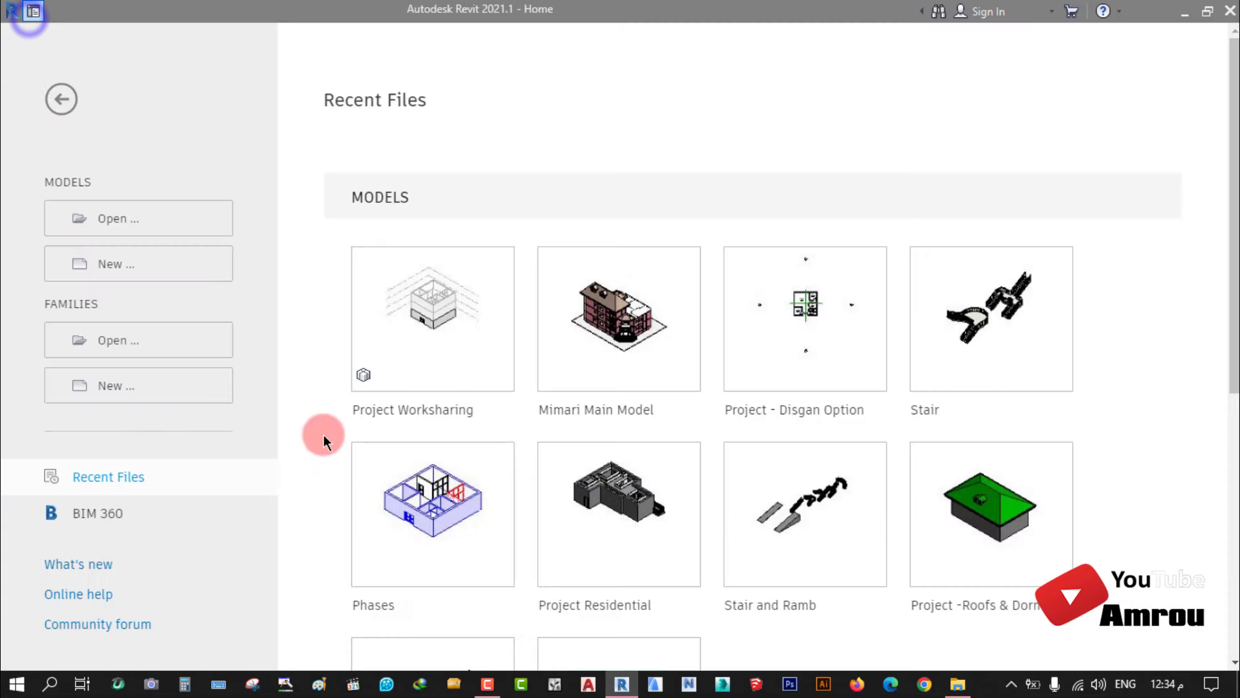
pyautogui.click(432, 314)
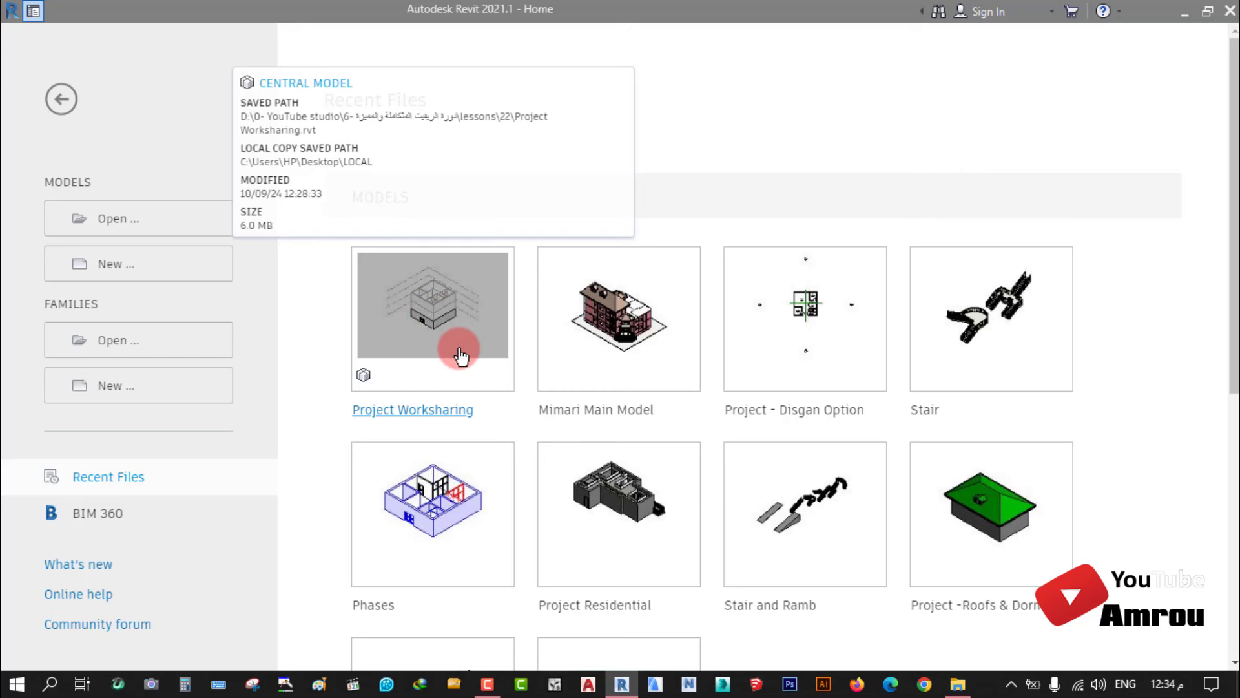
pyautogui.moveTo(461, 354); pyautogui.dragTo(452, 316)
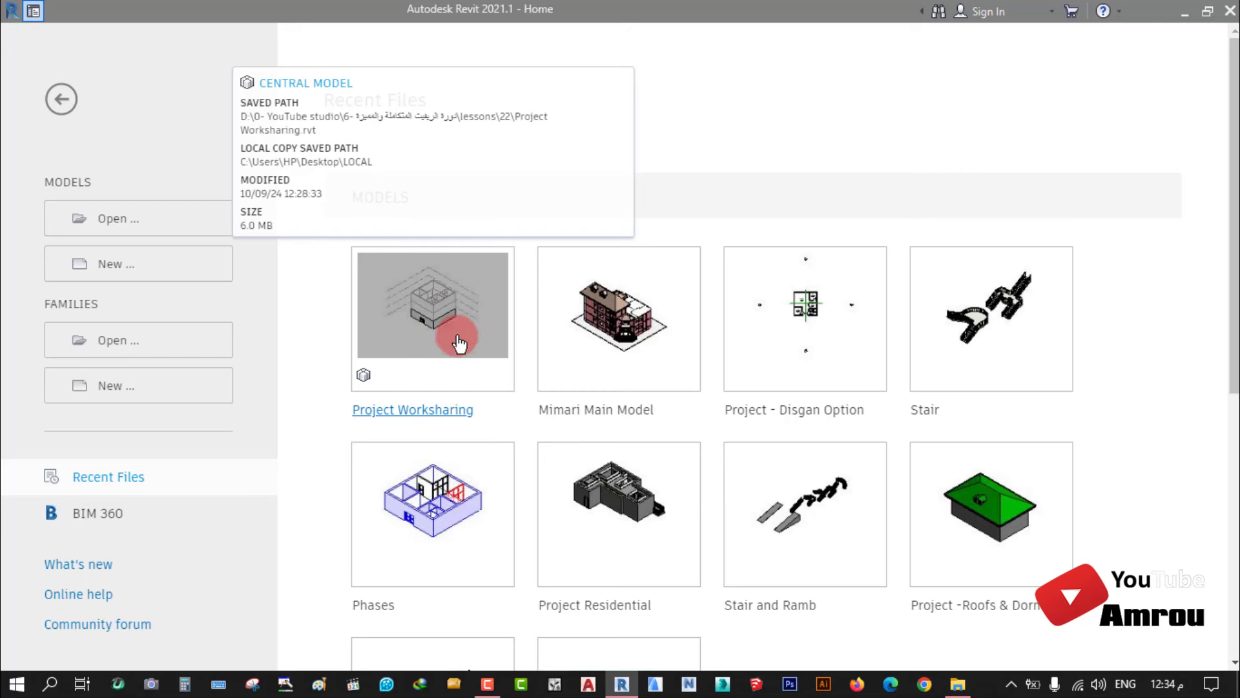